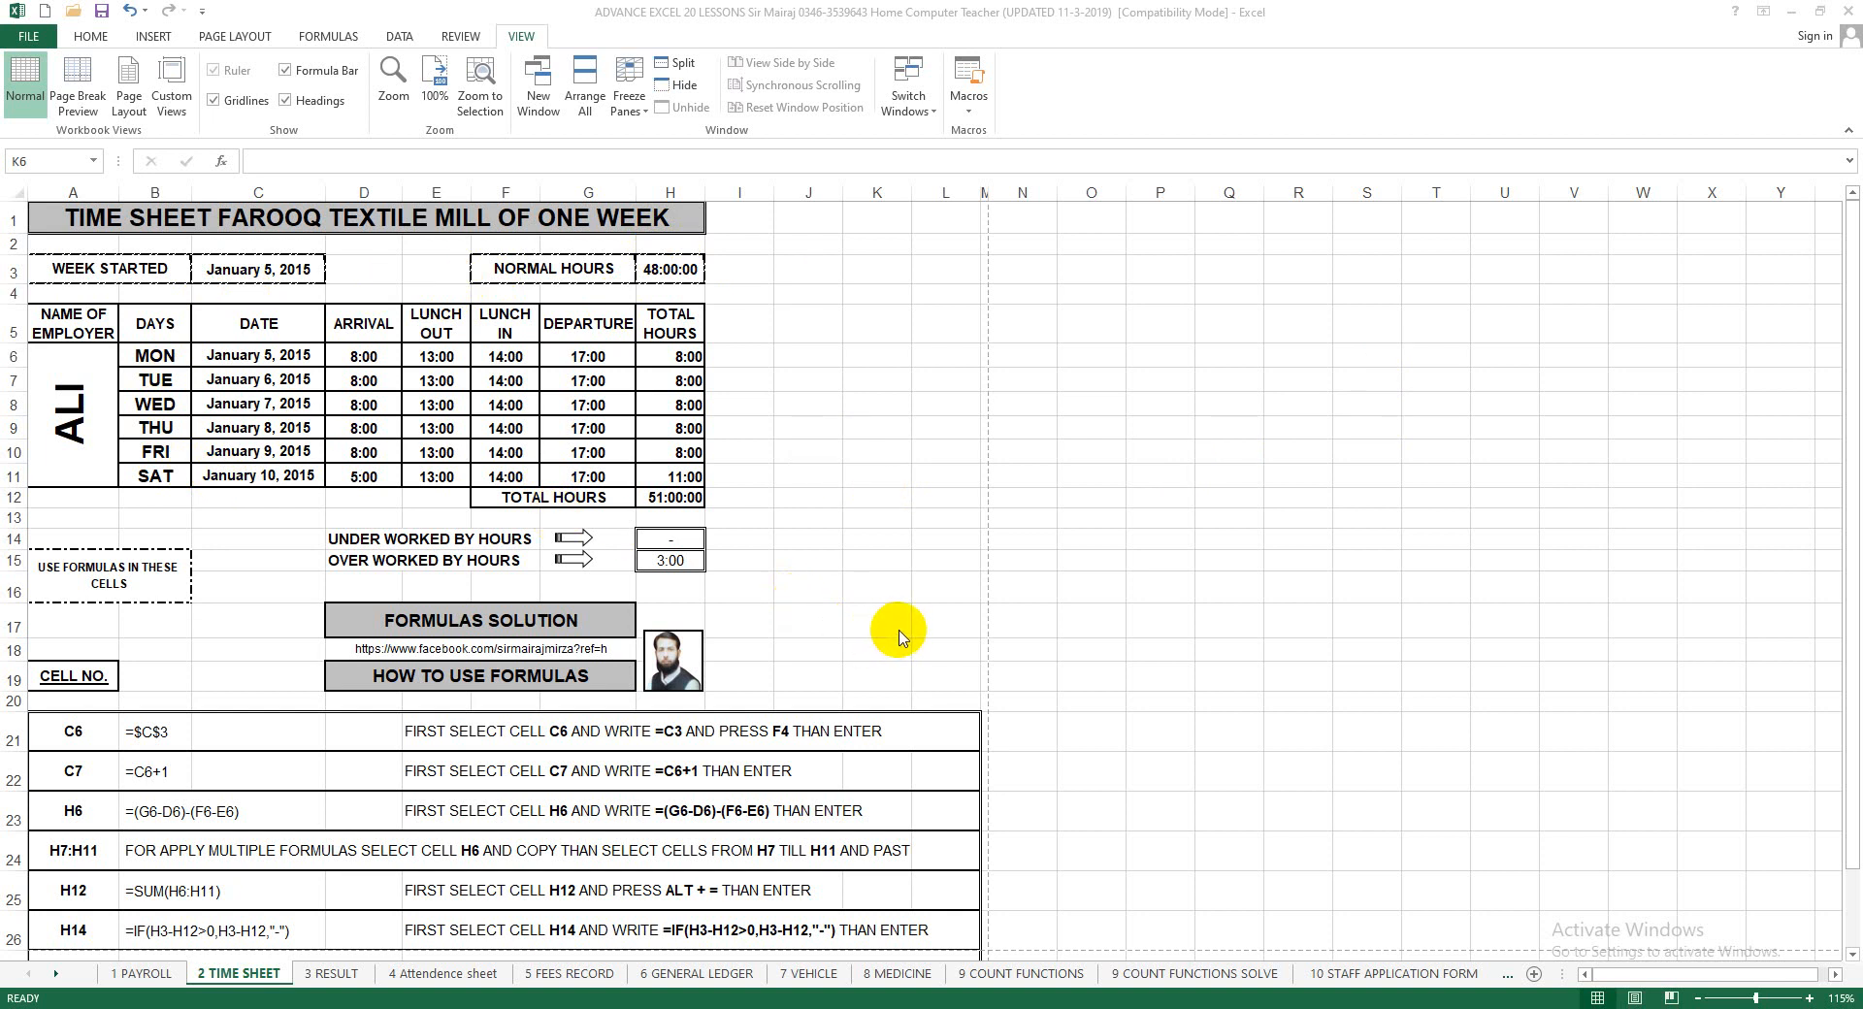
# Examine the formulas for the under-worked and over-worked hours in H14 and H15 of the sample time sheet
pyautogui.click(667, 539)
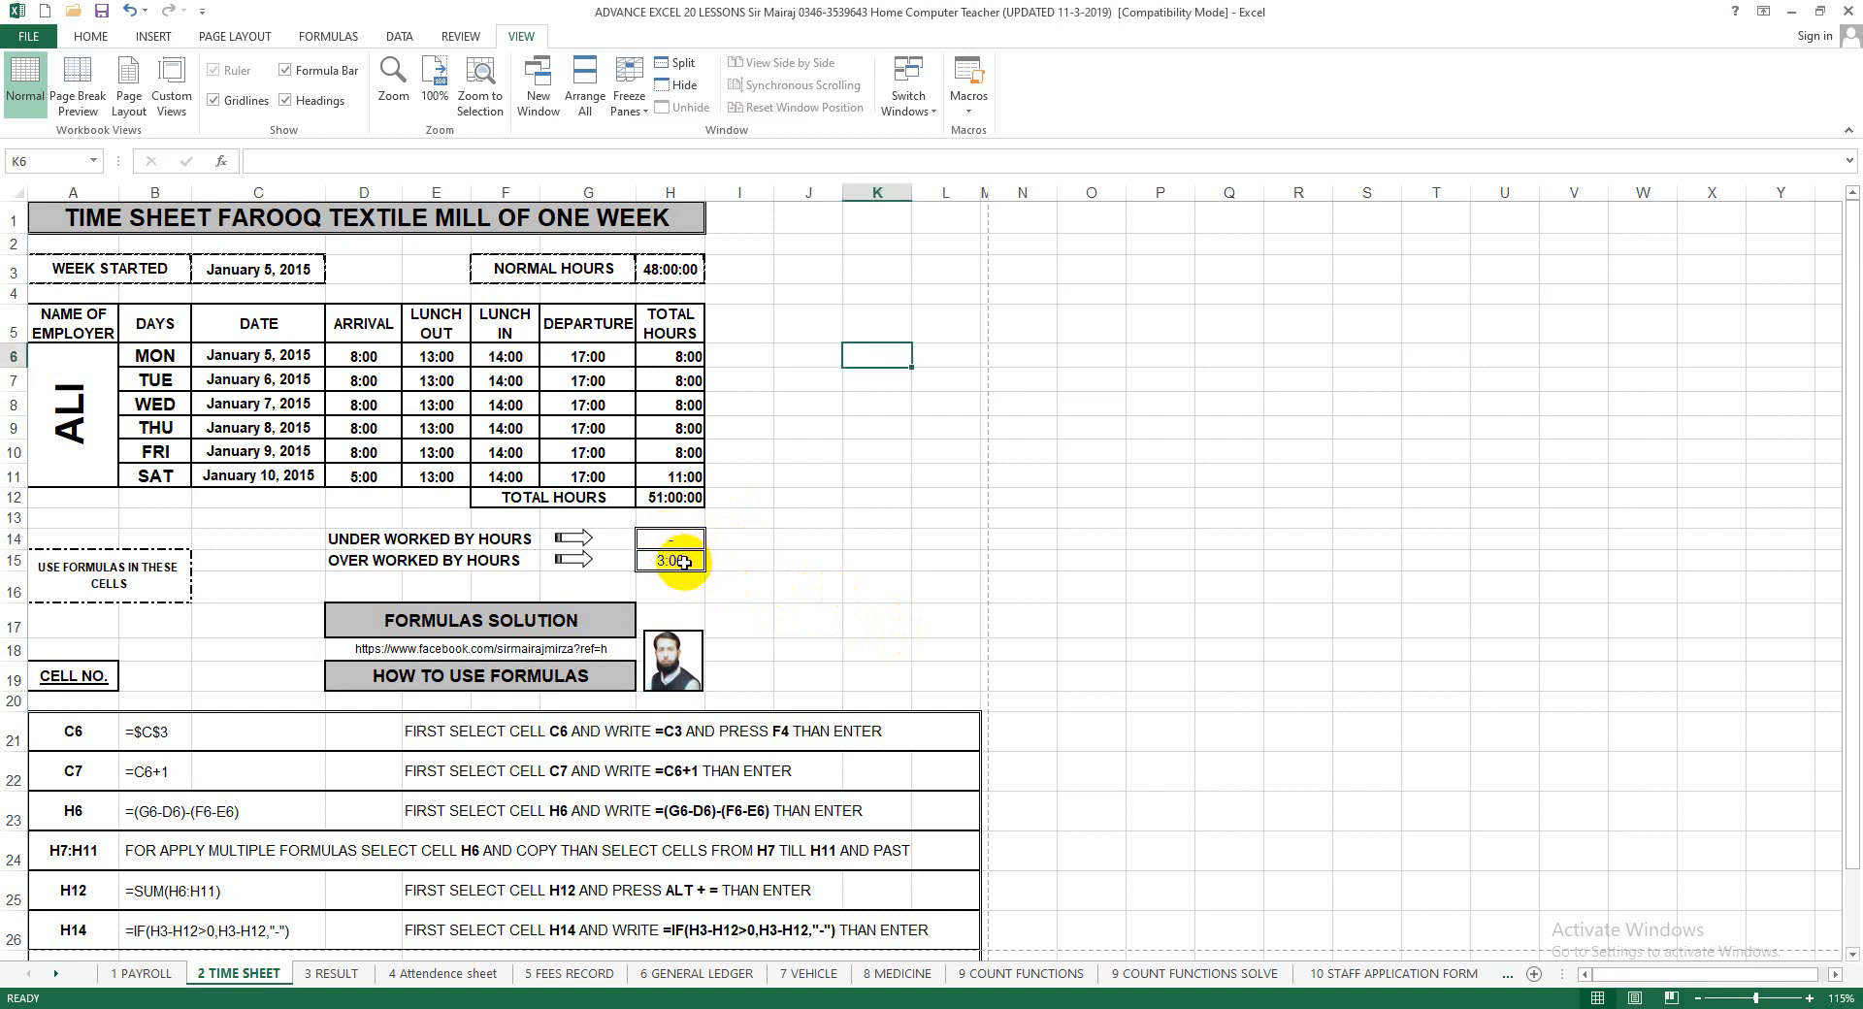
pyautogui.click(684, 562)
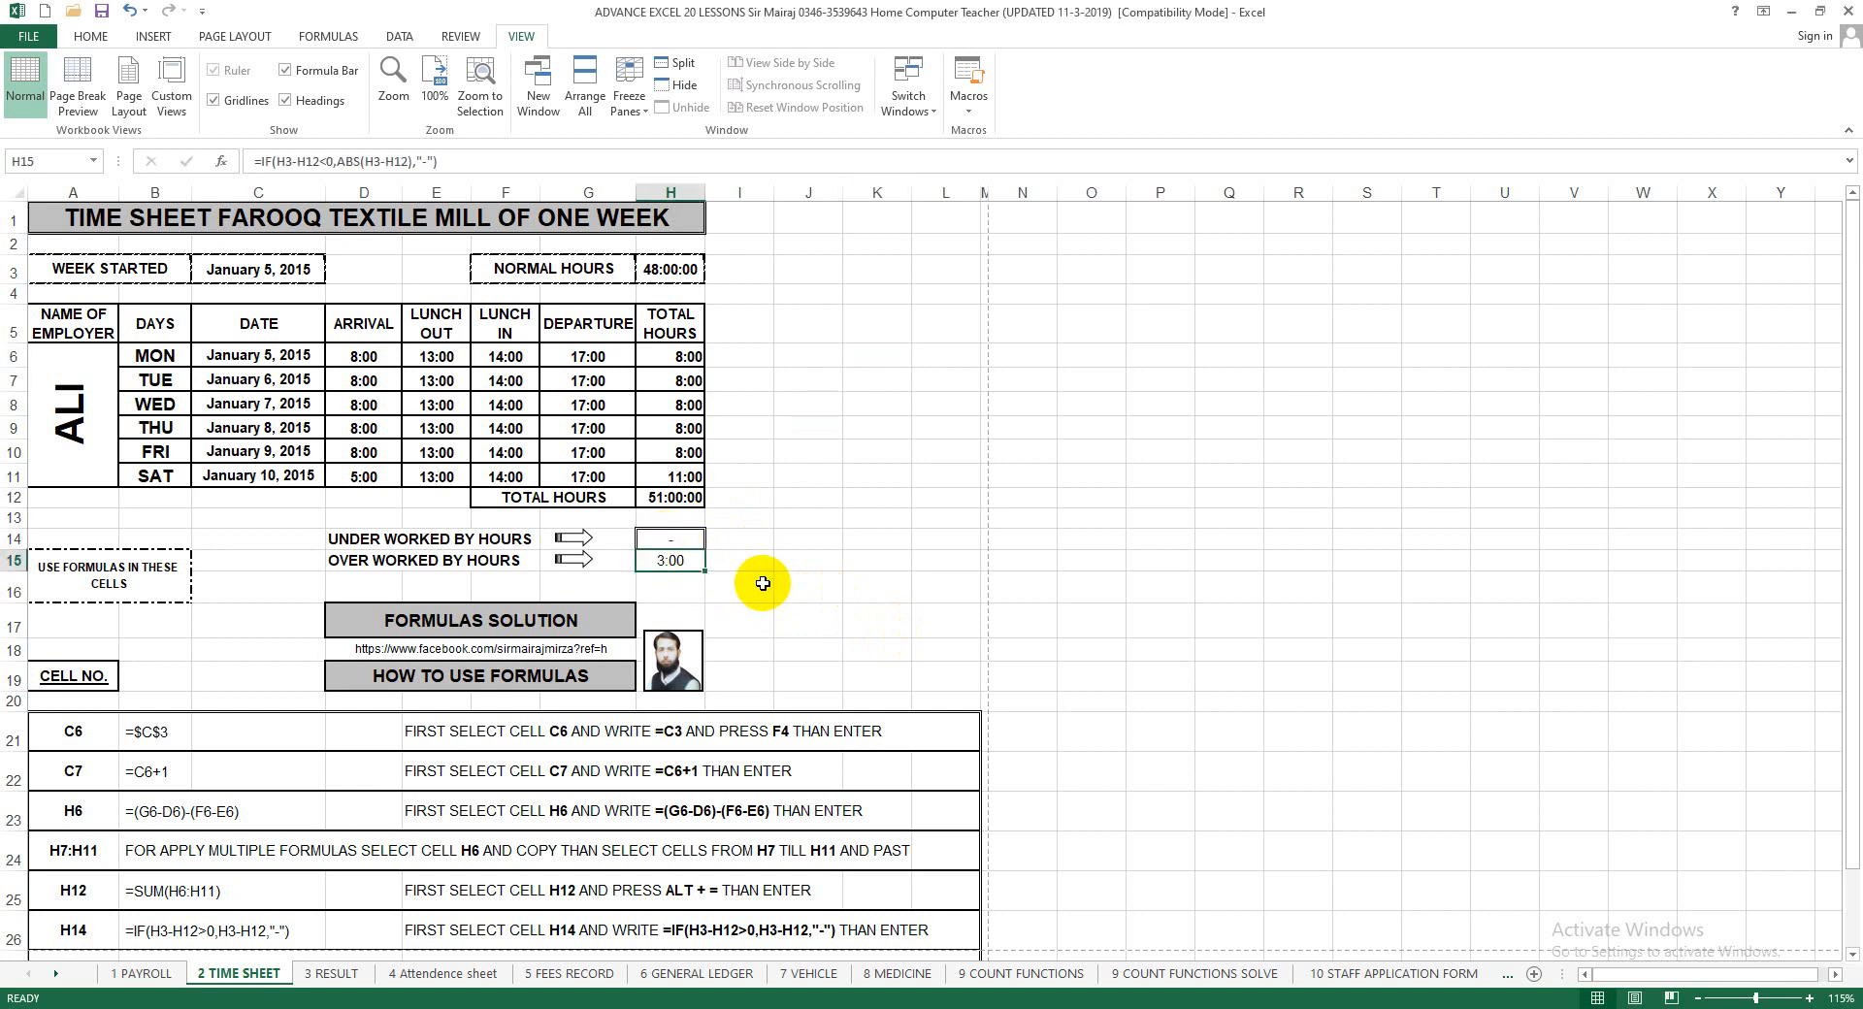
pyautogui.click(679, 538)
pyautogui.click(686, 563)
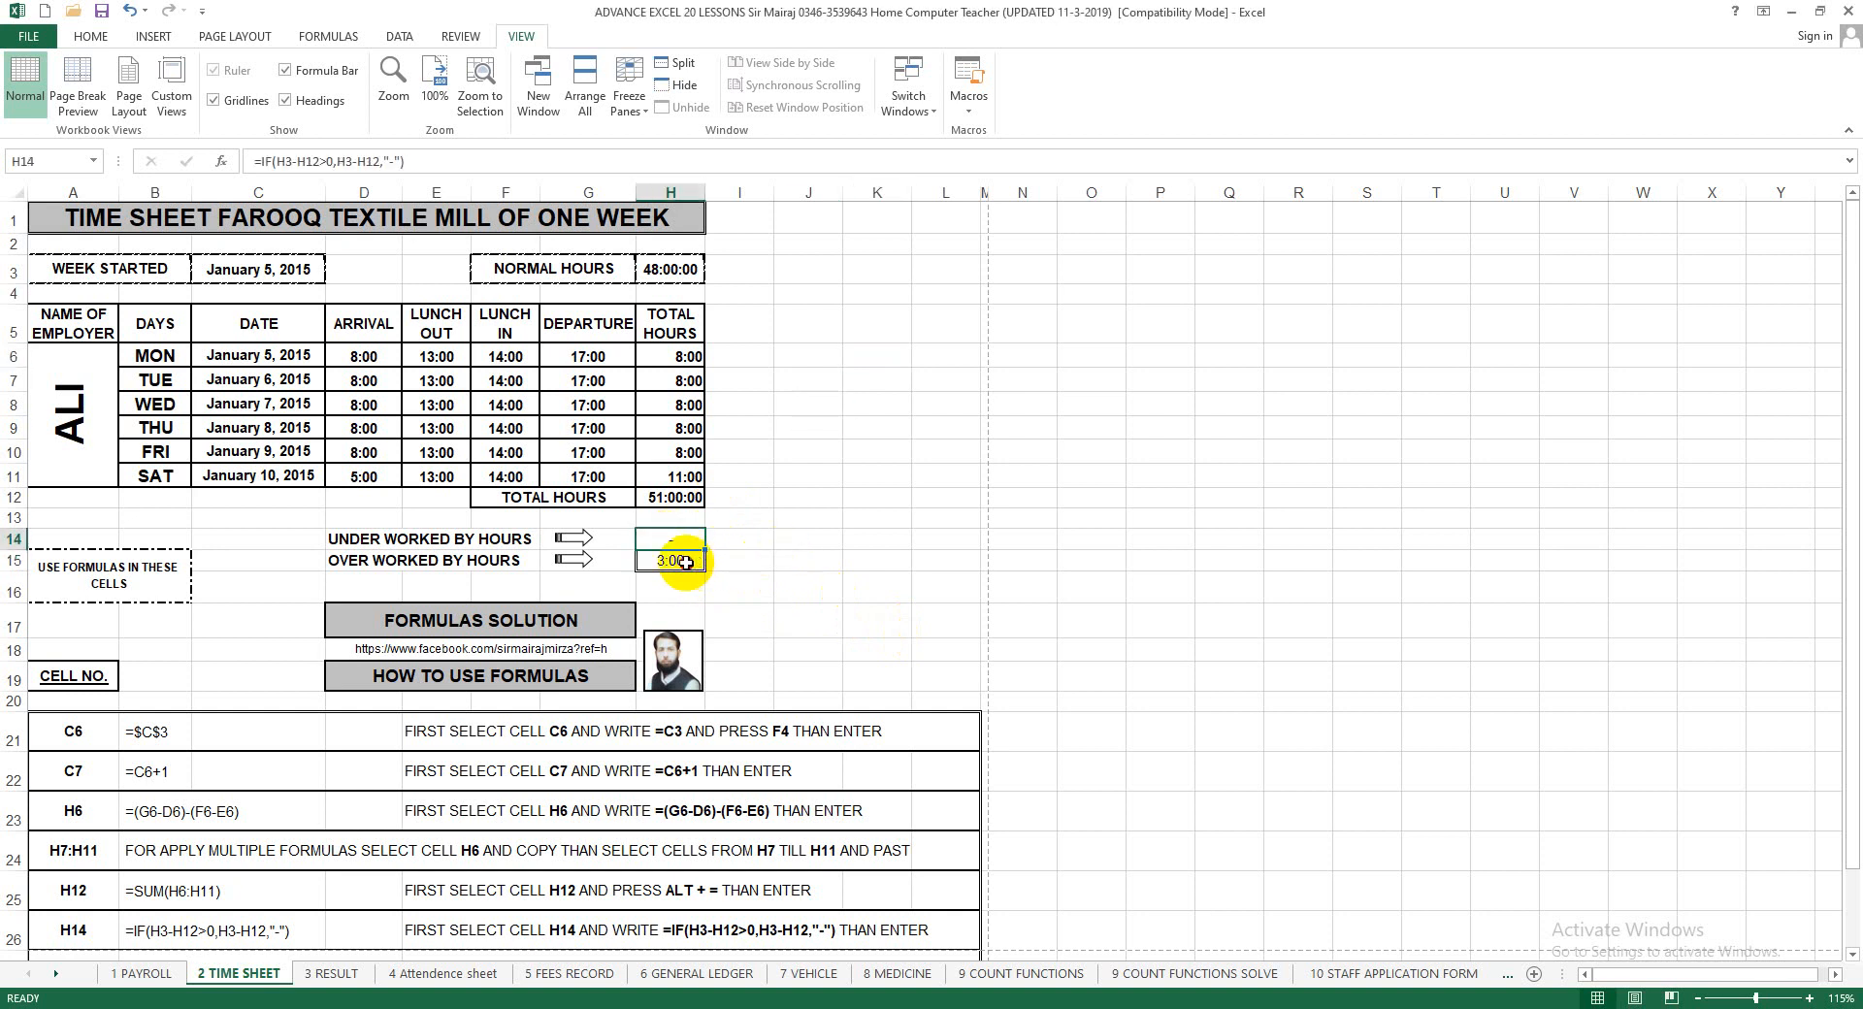
pyautogui.click(677, 538)
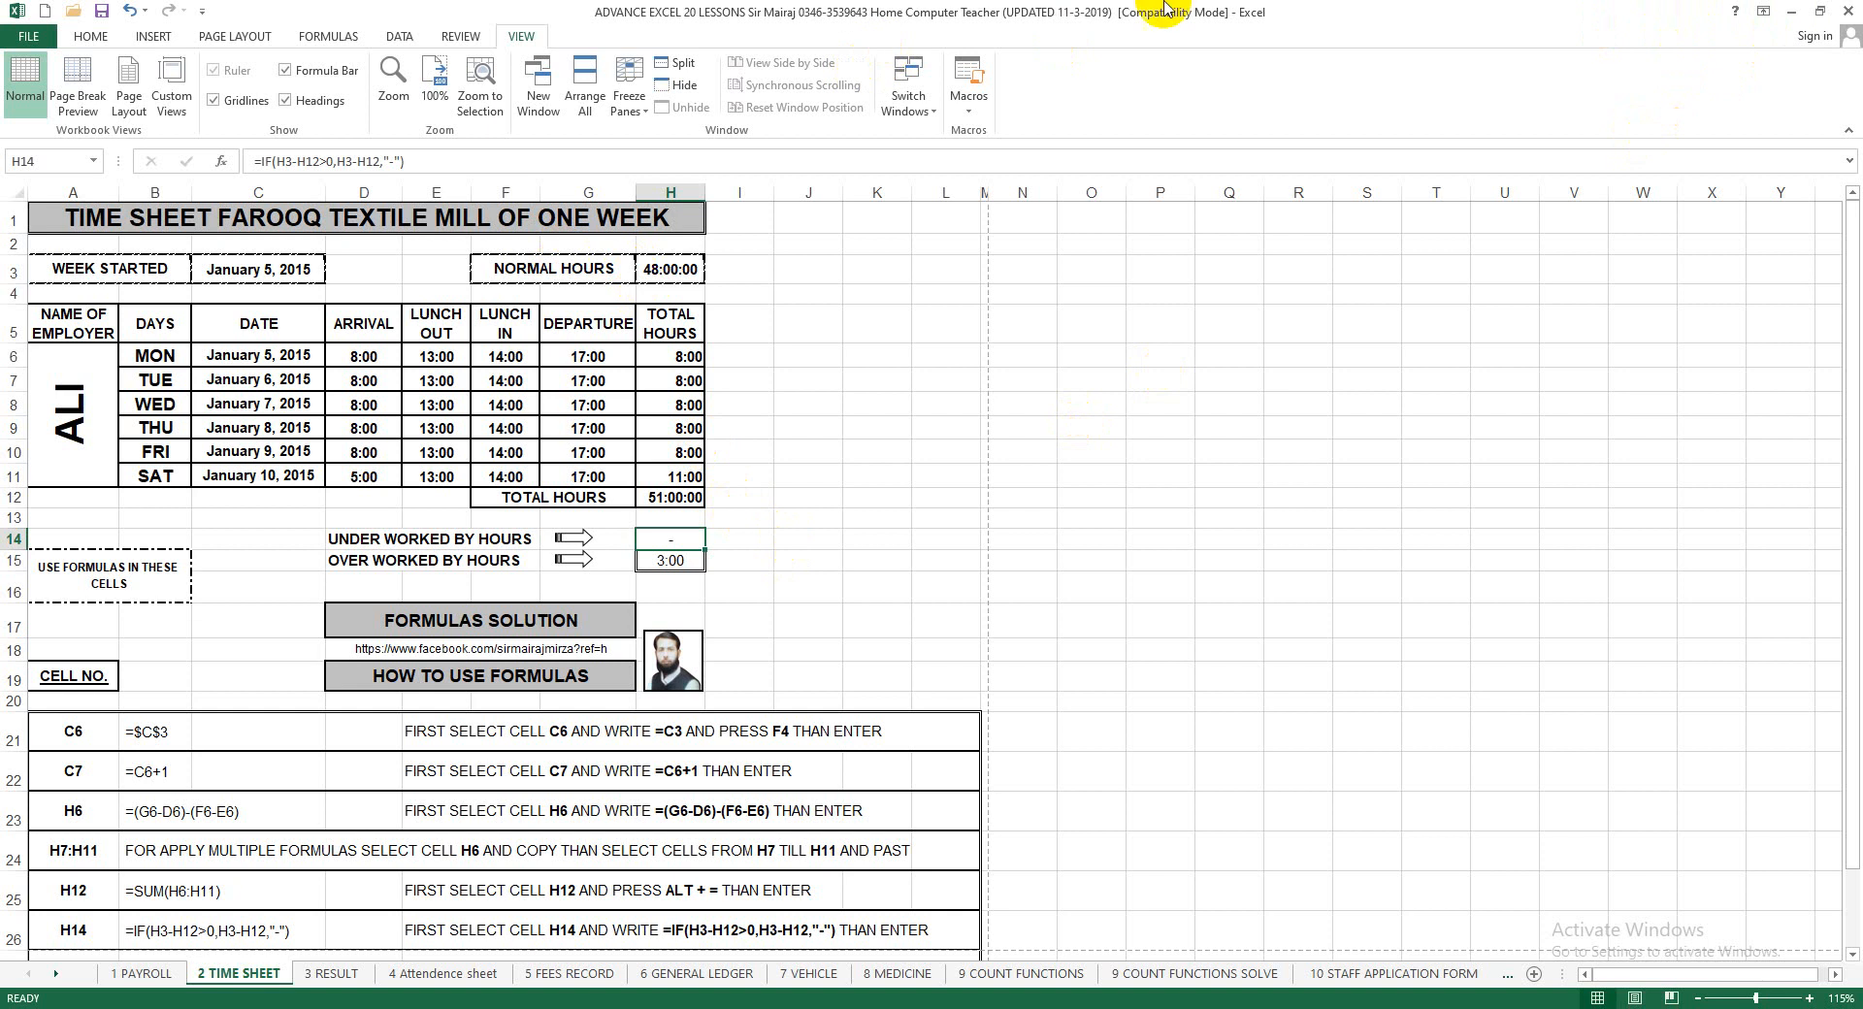
# Leave the sample time sheet and open a new blank workbook
pyautogui.click(1823, 11)
pyautogui.moveTo(1127, 44); pyautogui.dragTo(514, 42)
pyautogui.moveTo(751, 54); pyautogui.dragTo(0, 38)
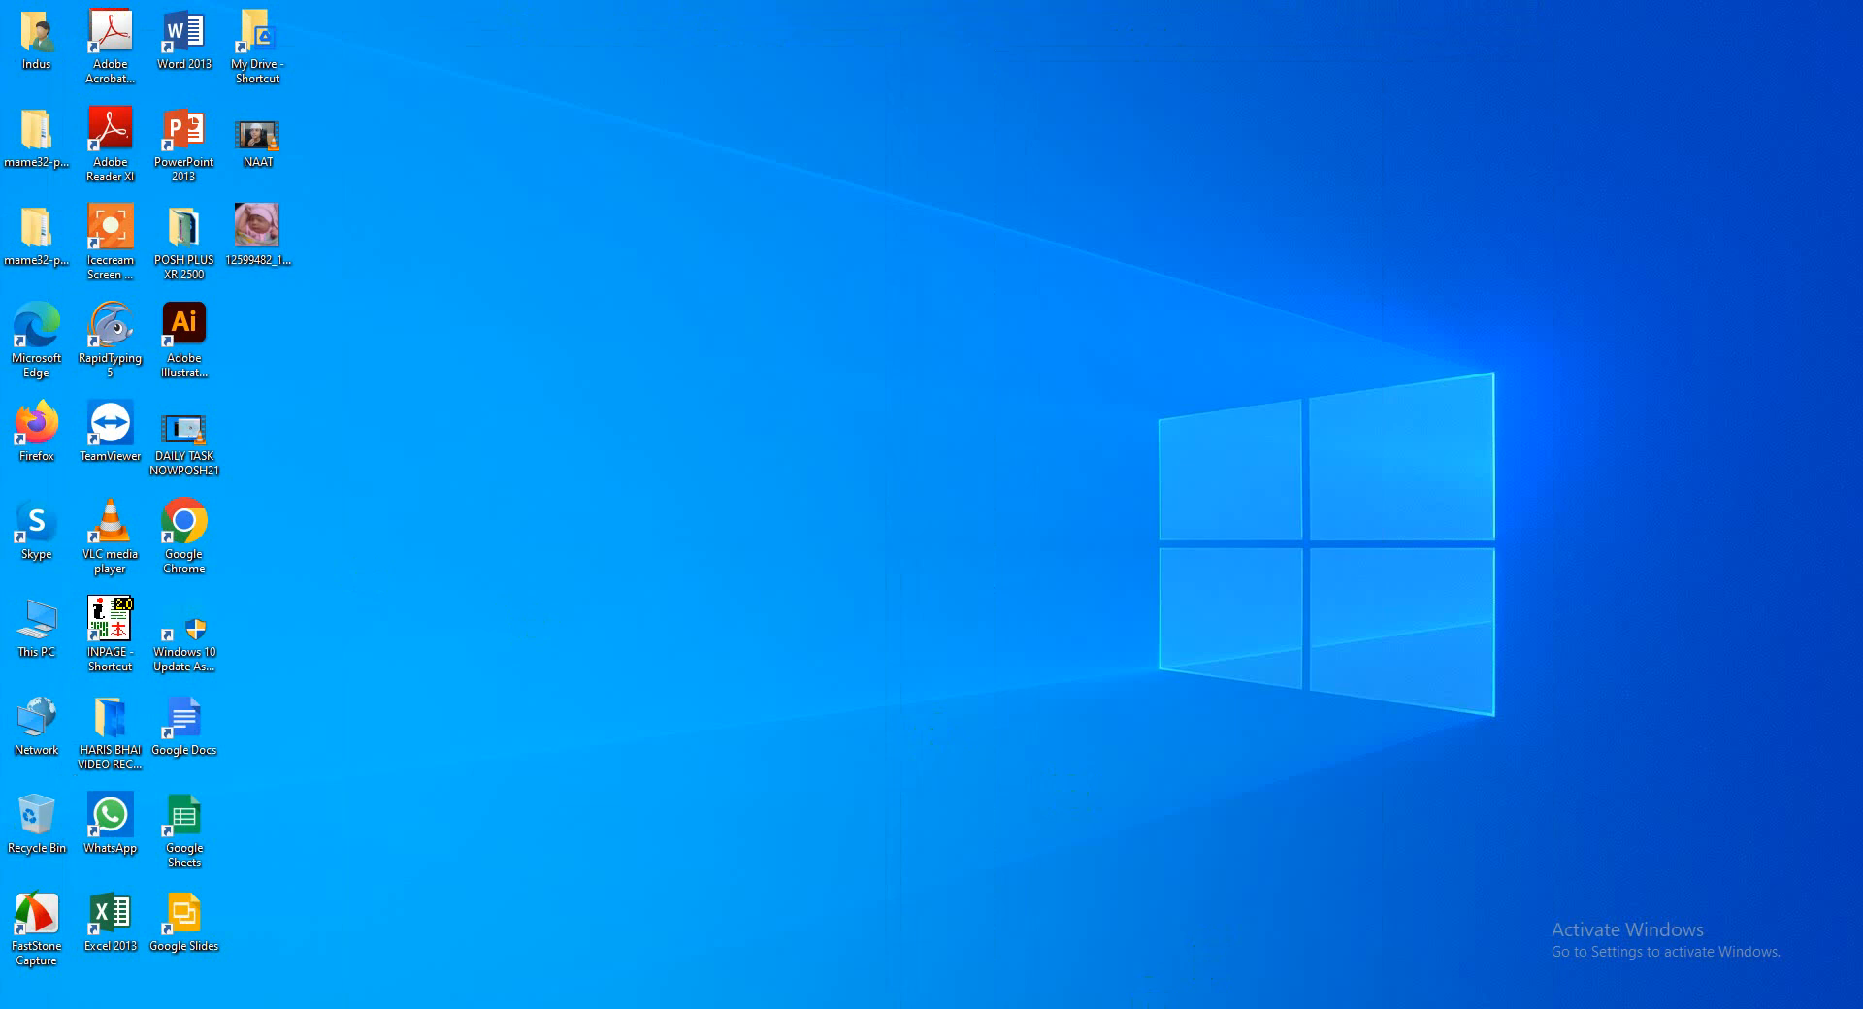
pyautogui.click(1210, 1008)
pyautogui.click(106, 230)
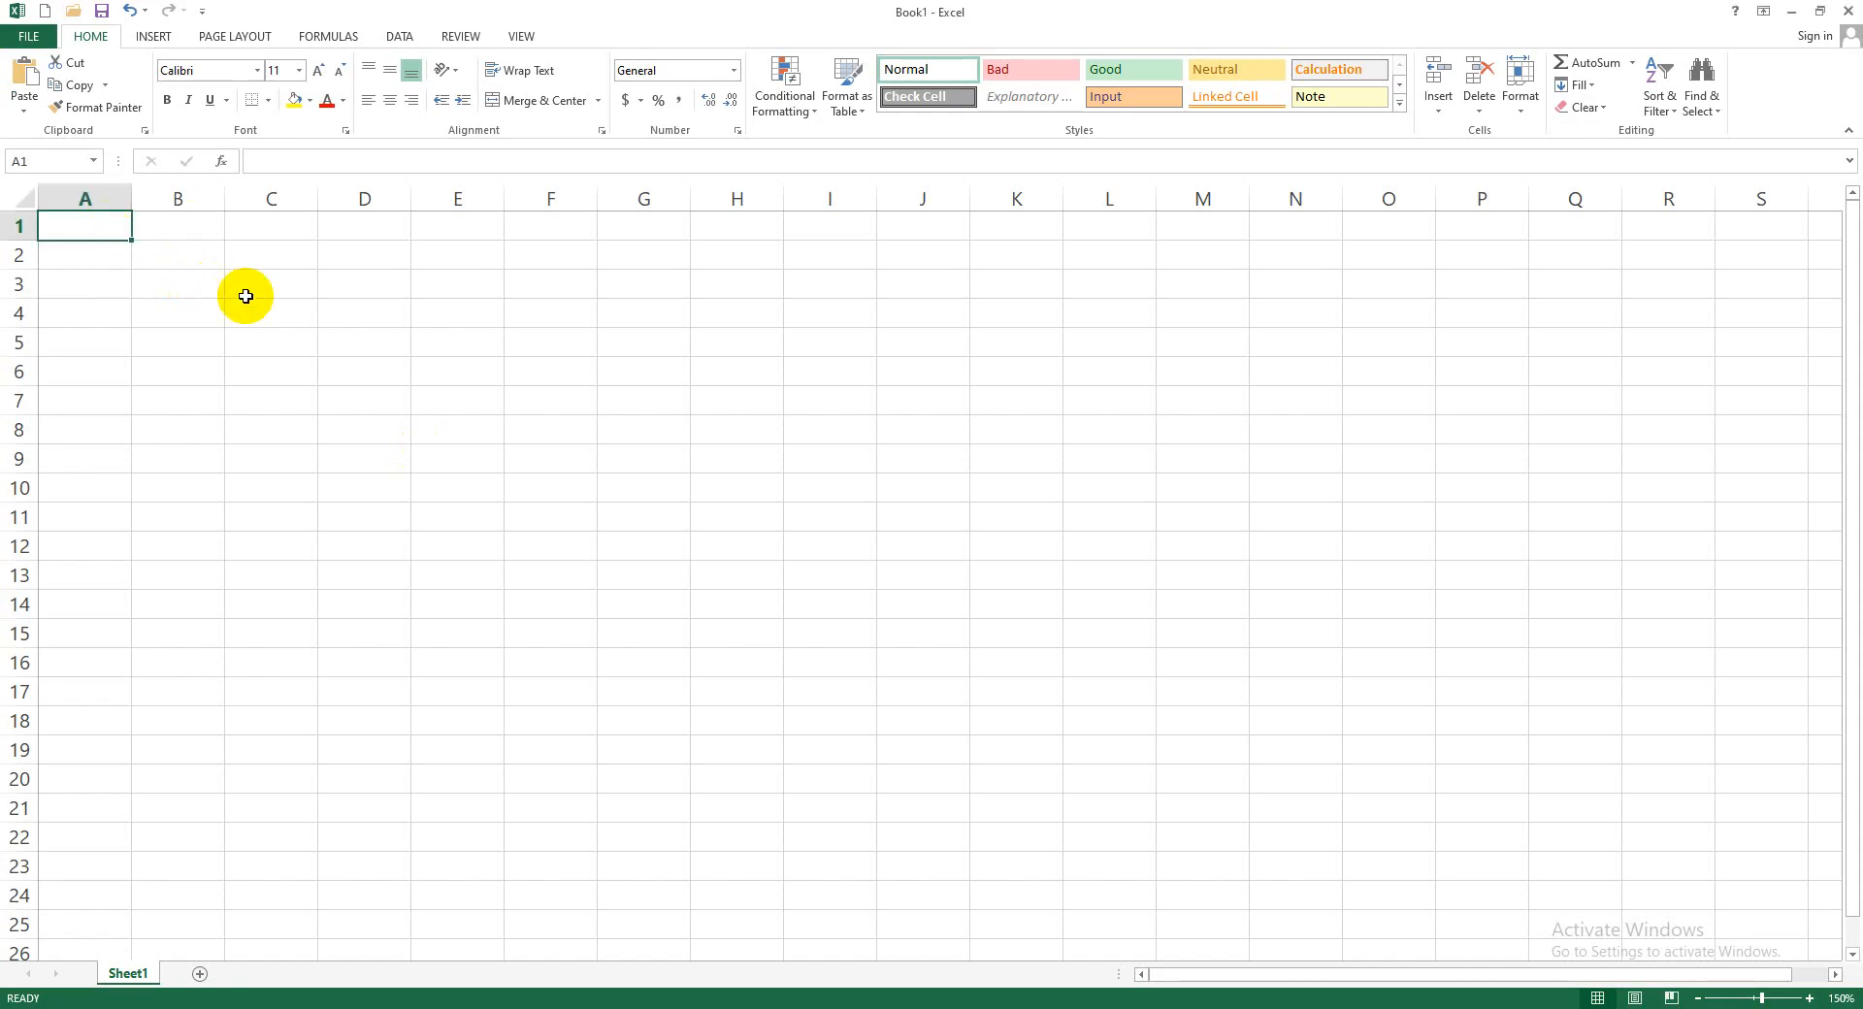
# Enter the title "TIME SHEET FAROOQ TEXTILE MILL OF ONE WEEK" in cell A1
pyautogui.write('TIME')
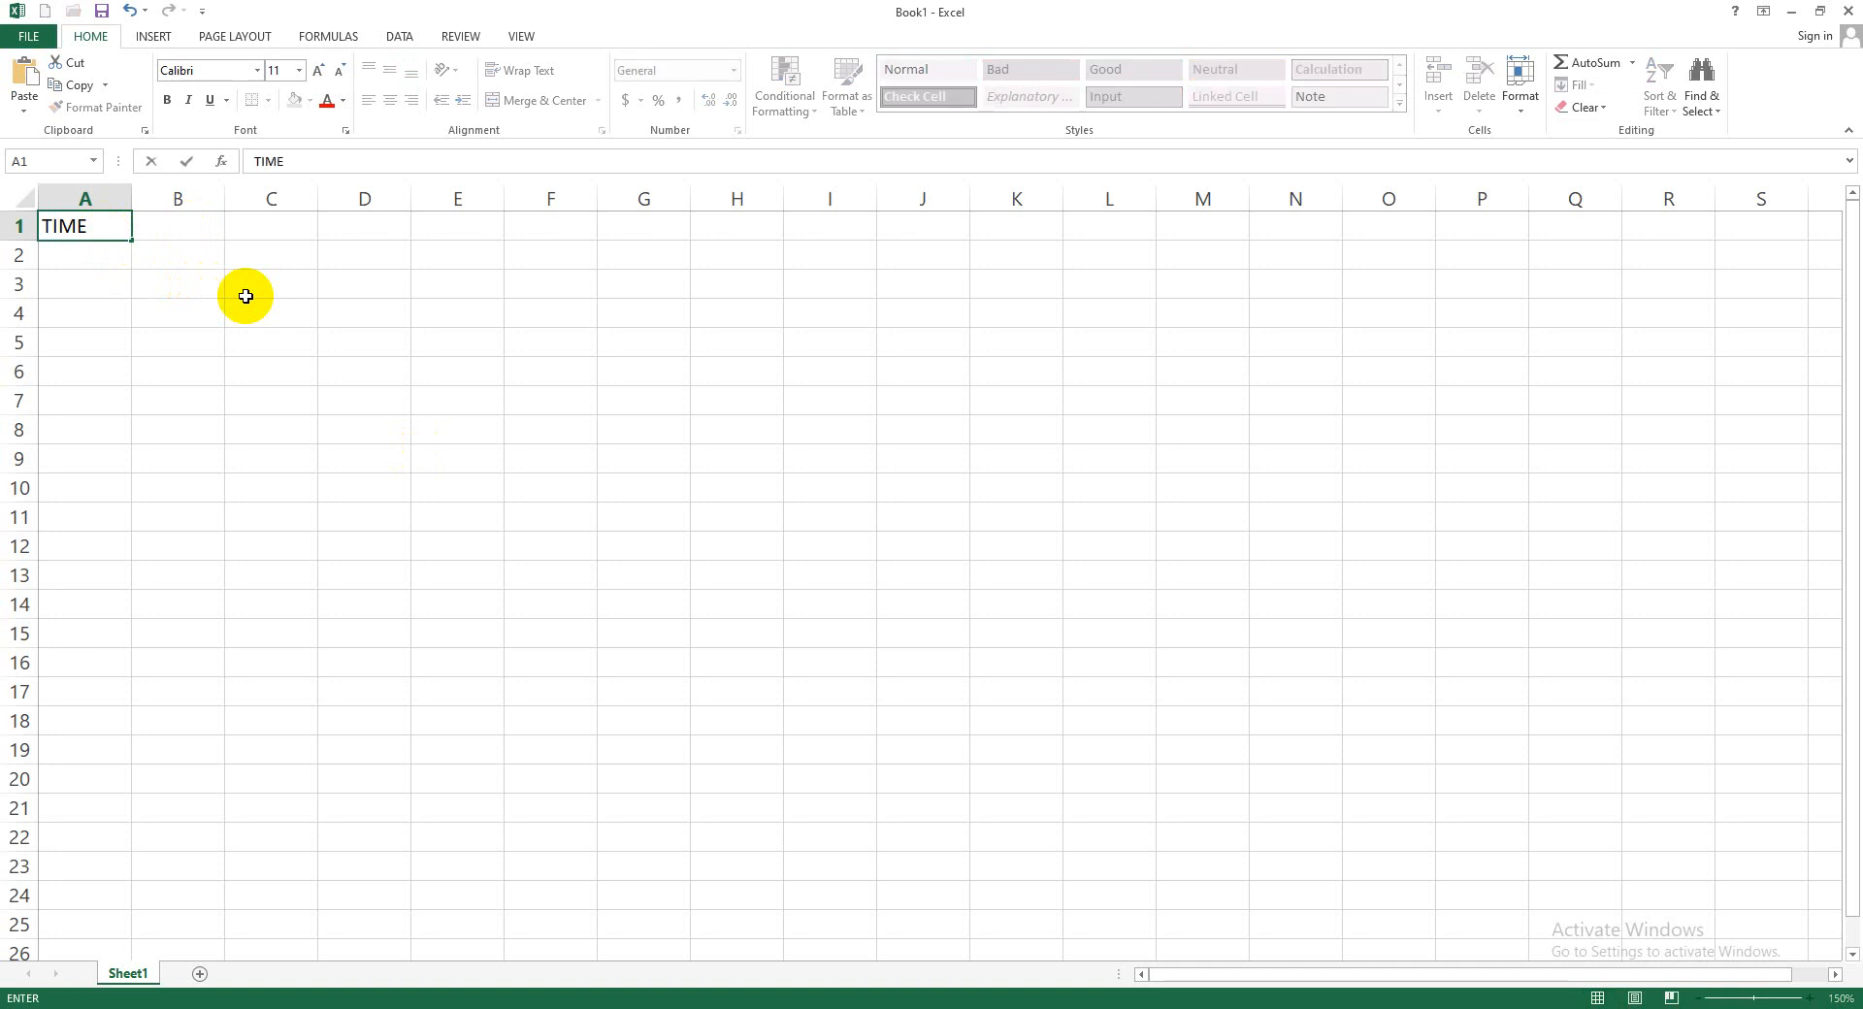
pyautogui.write(' SHEET')
pyautogui.write(' OF')
pyautogui.press('BackSpace')
pyautogui.press('BackSpace')
pyautogui.write('FAROOQ')
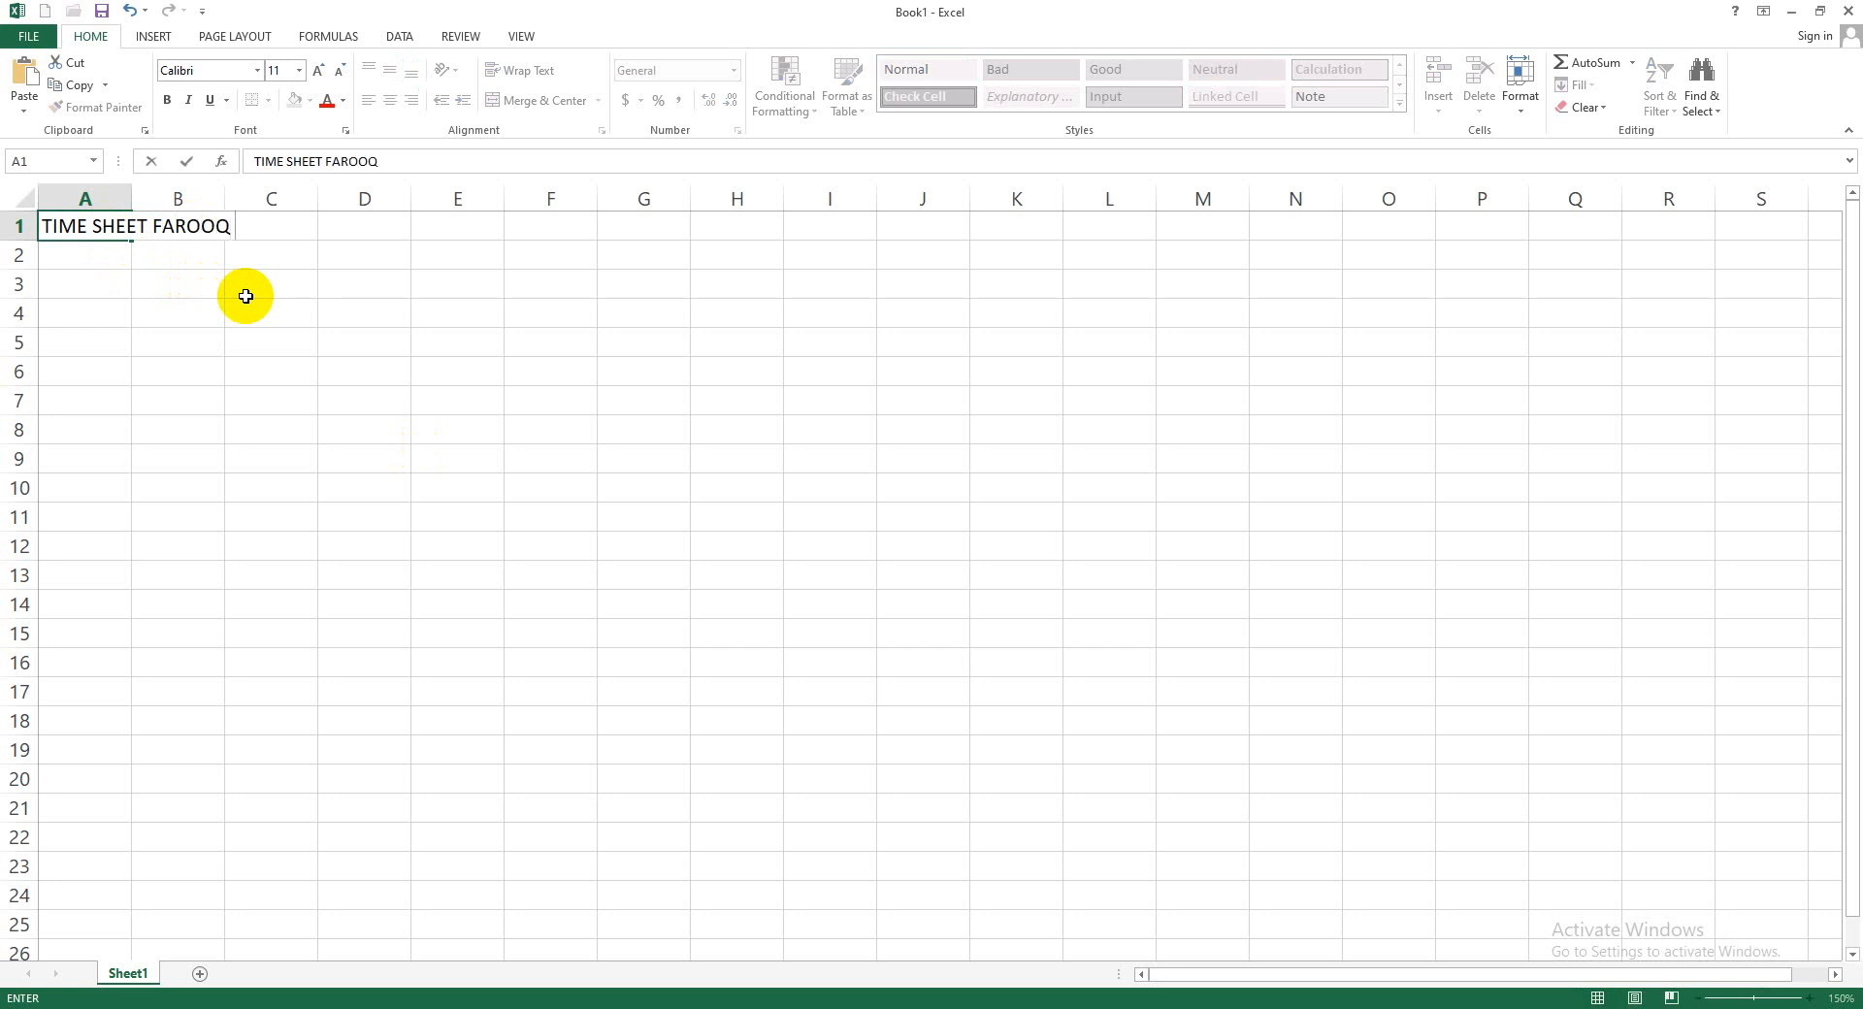
pyautogui.write(' TEXTILE MILL')
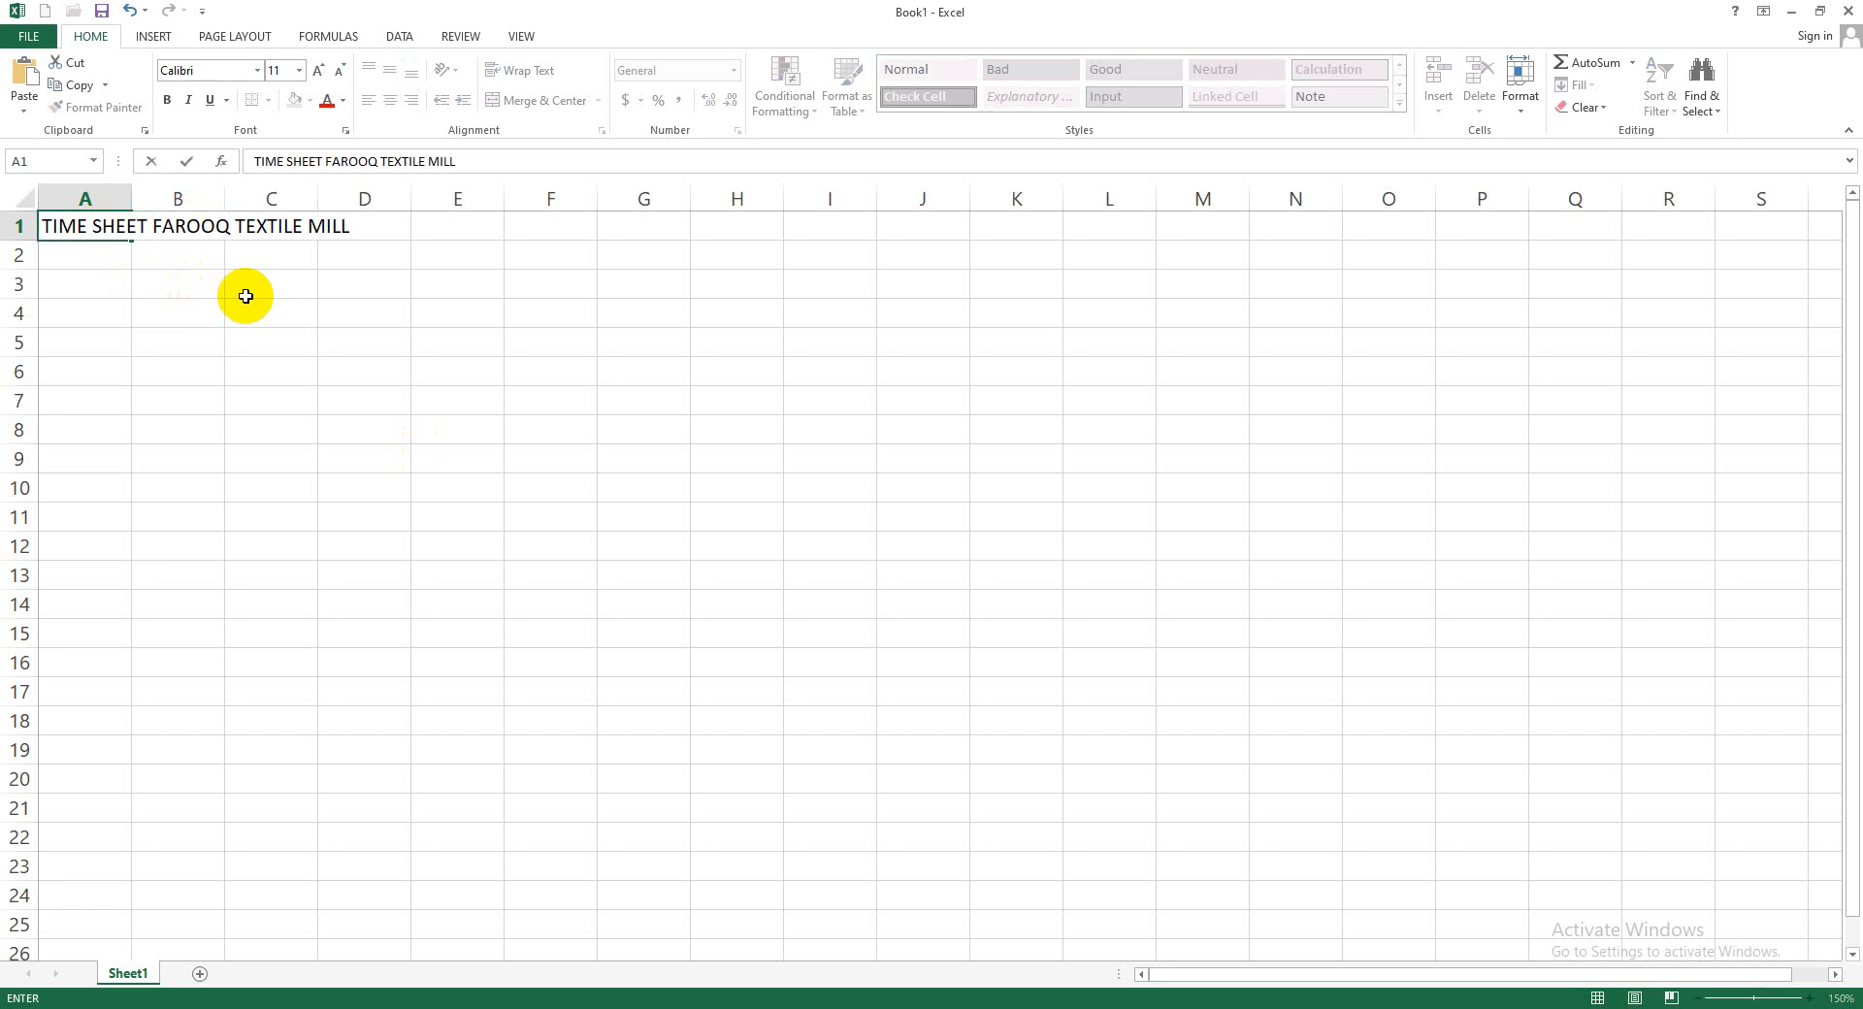
pyautogui.write(' OF ONE WEEK')
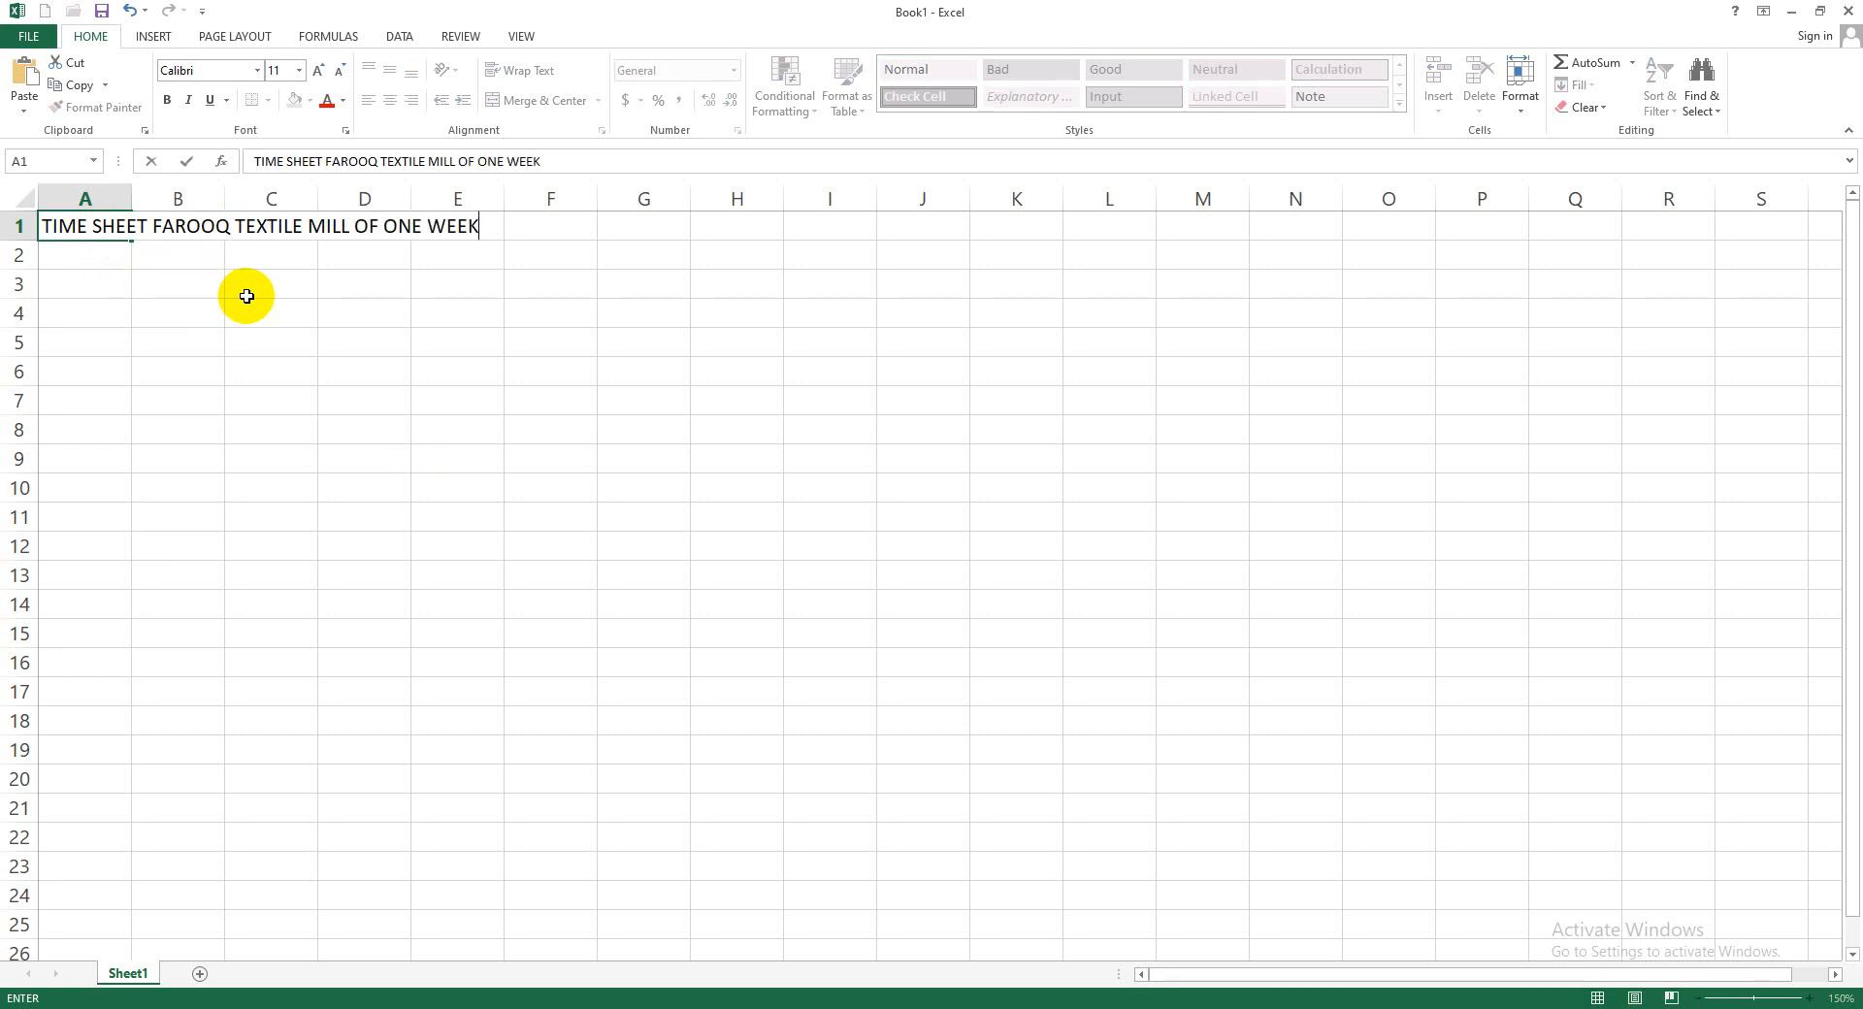
pyautogui.click(306, 318)
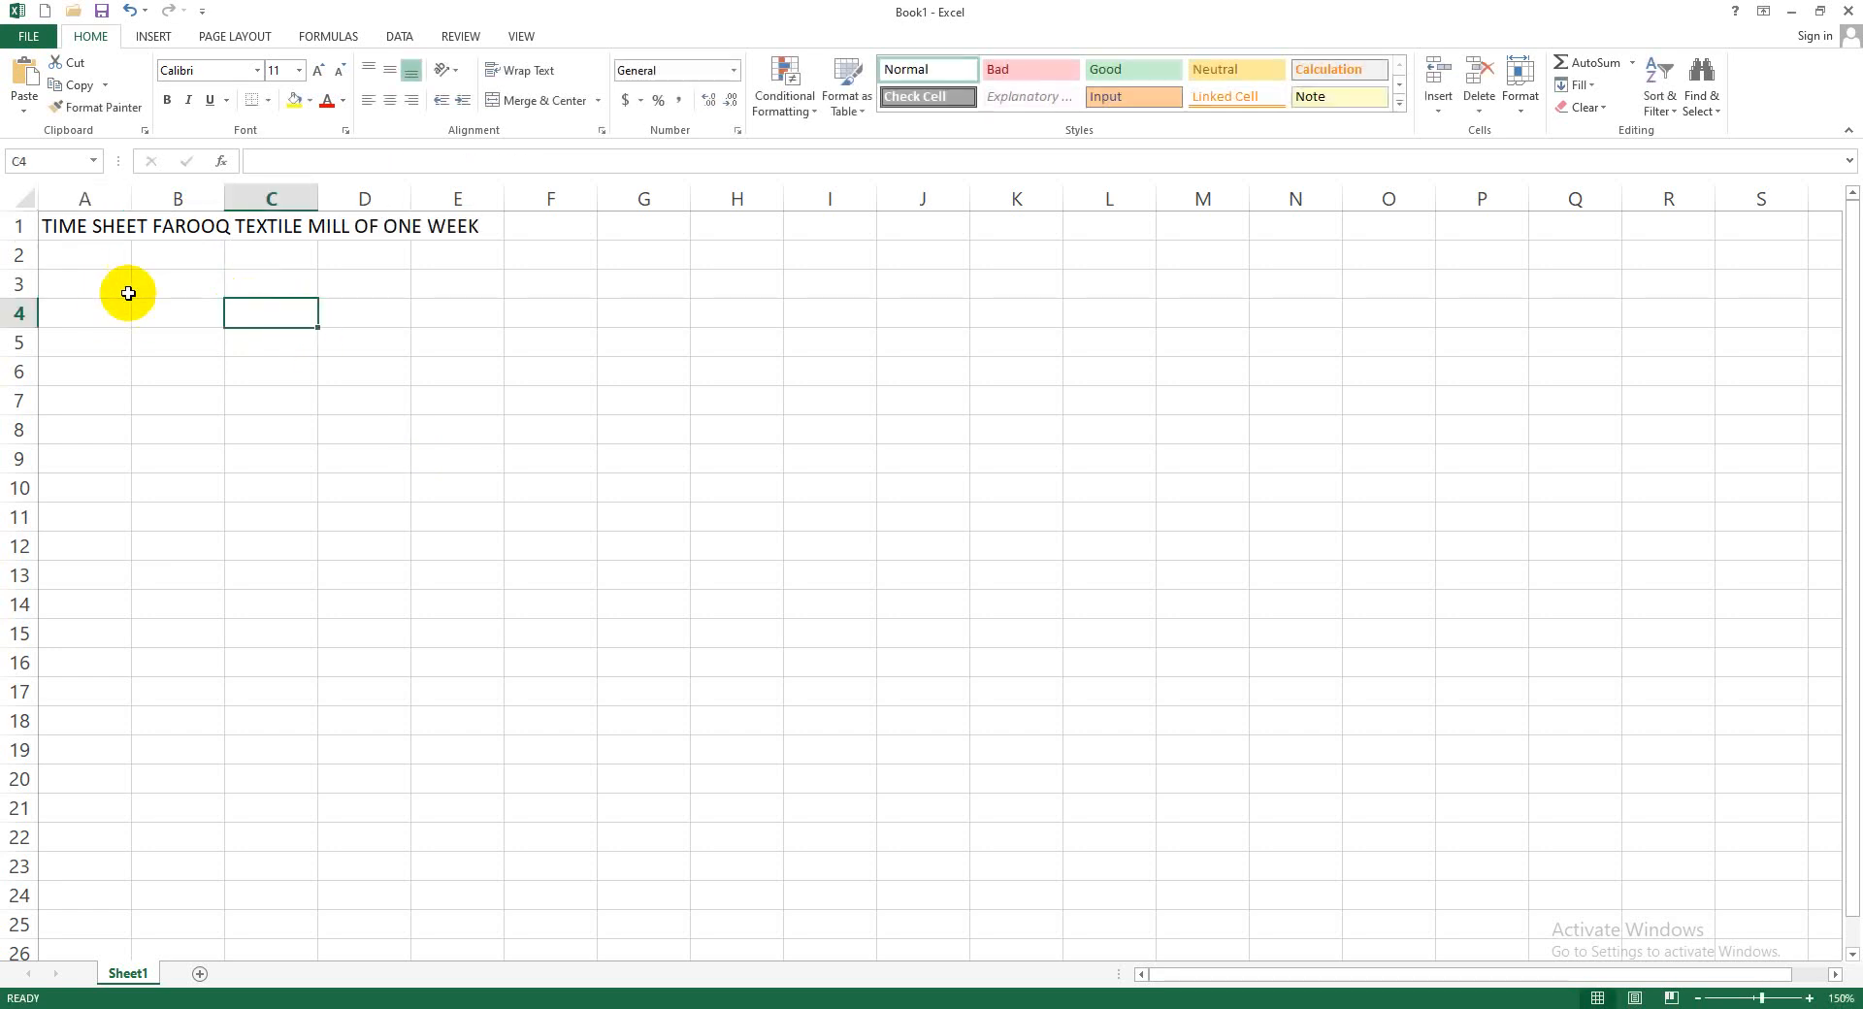
# Enter the label "WEEK STARTED" in cell A3
pyautogui.click(1103, 1007)
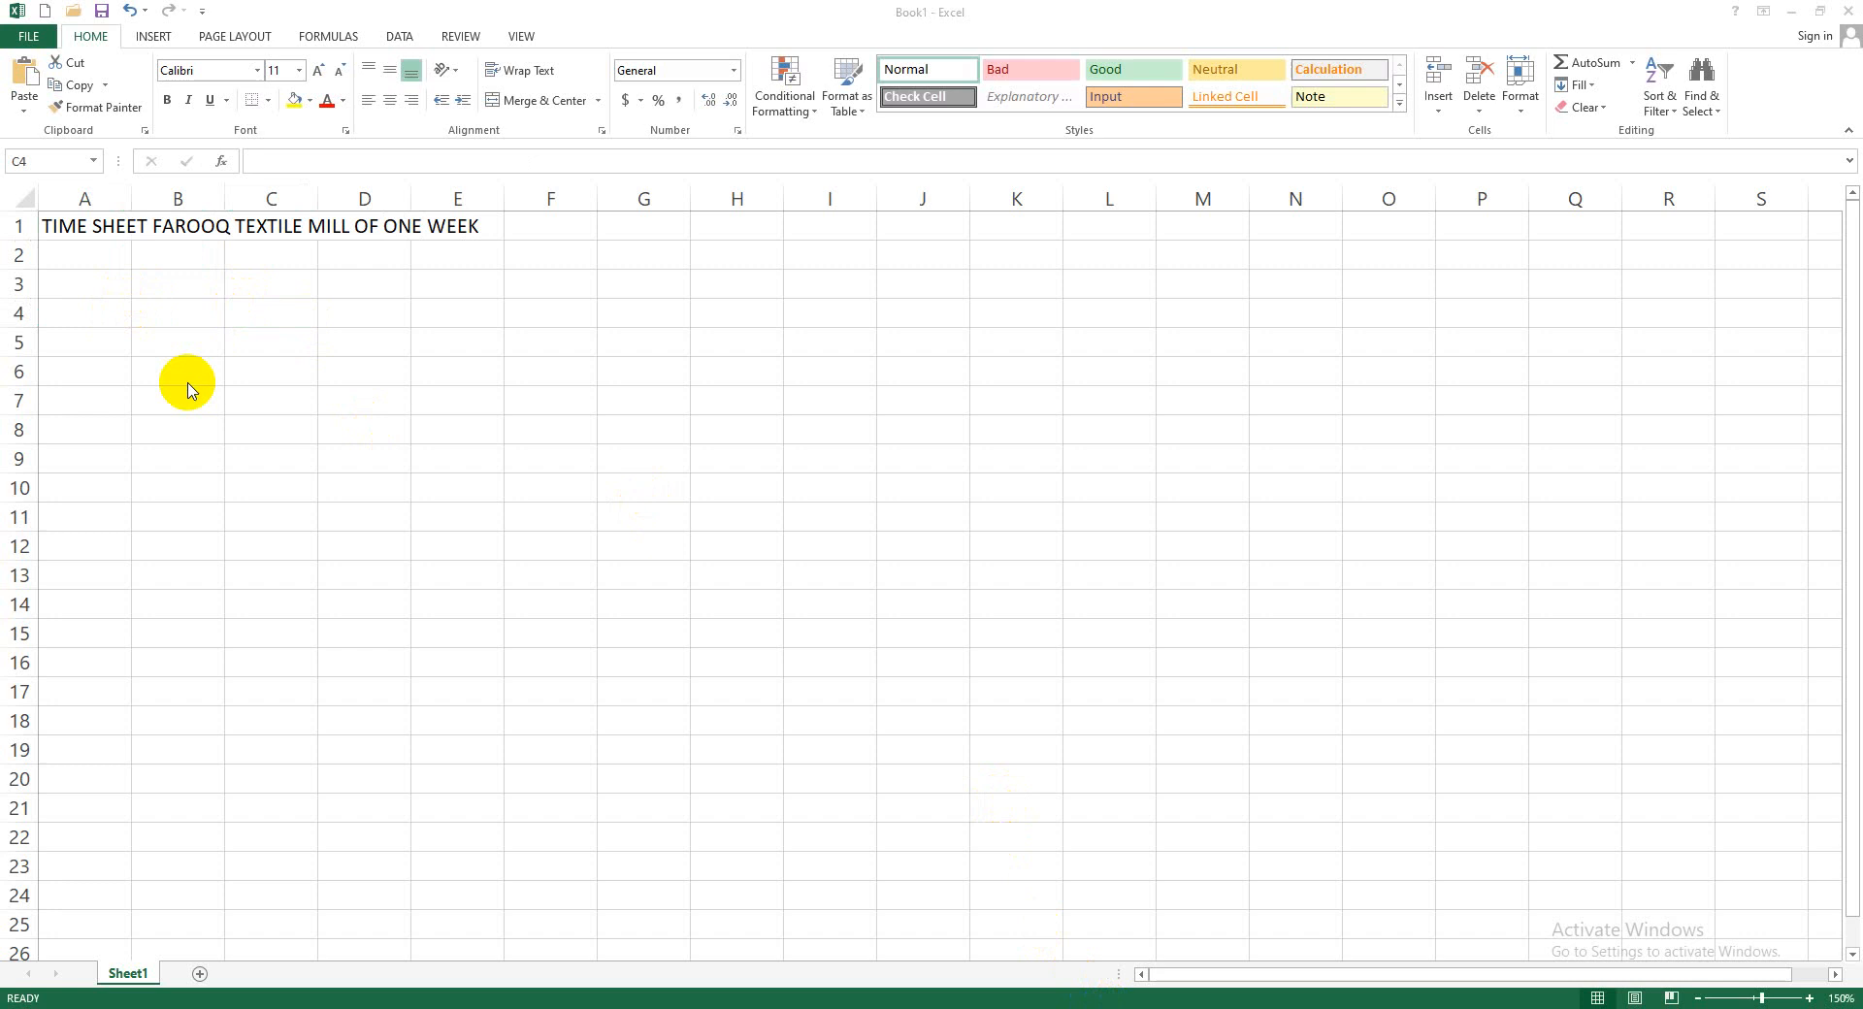
pyautogui.click(80, 282)
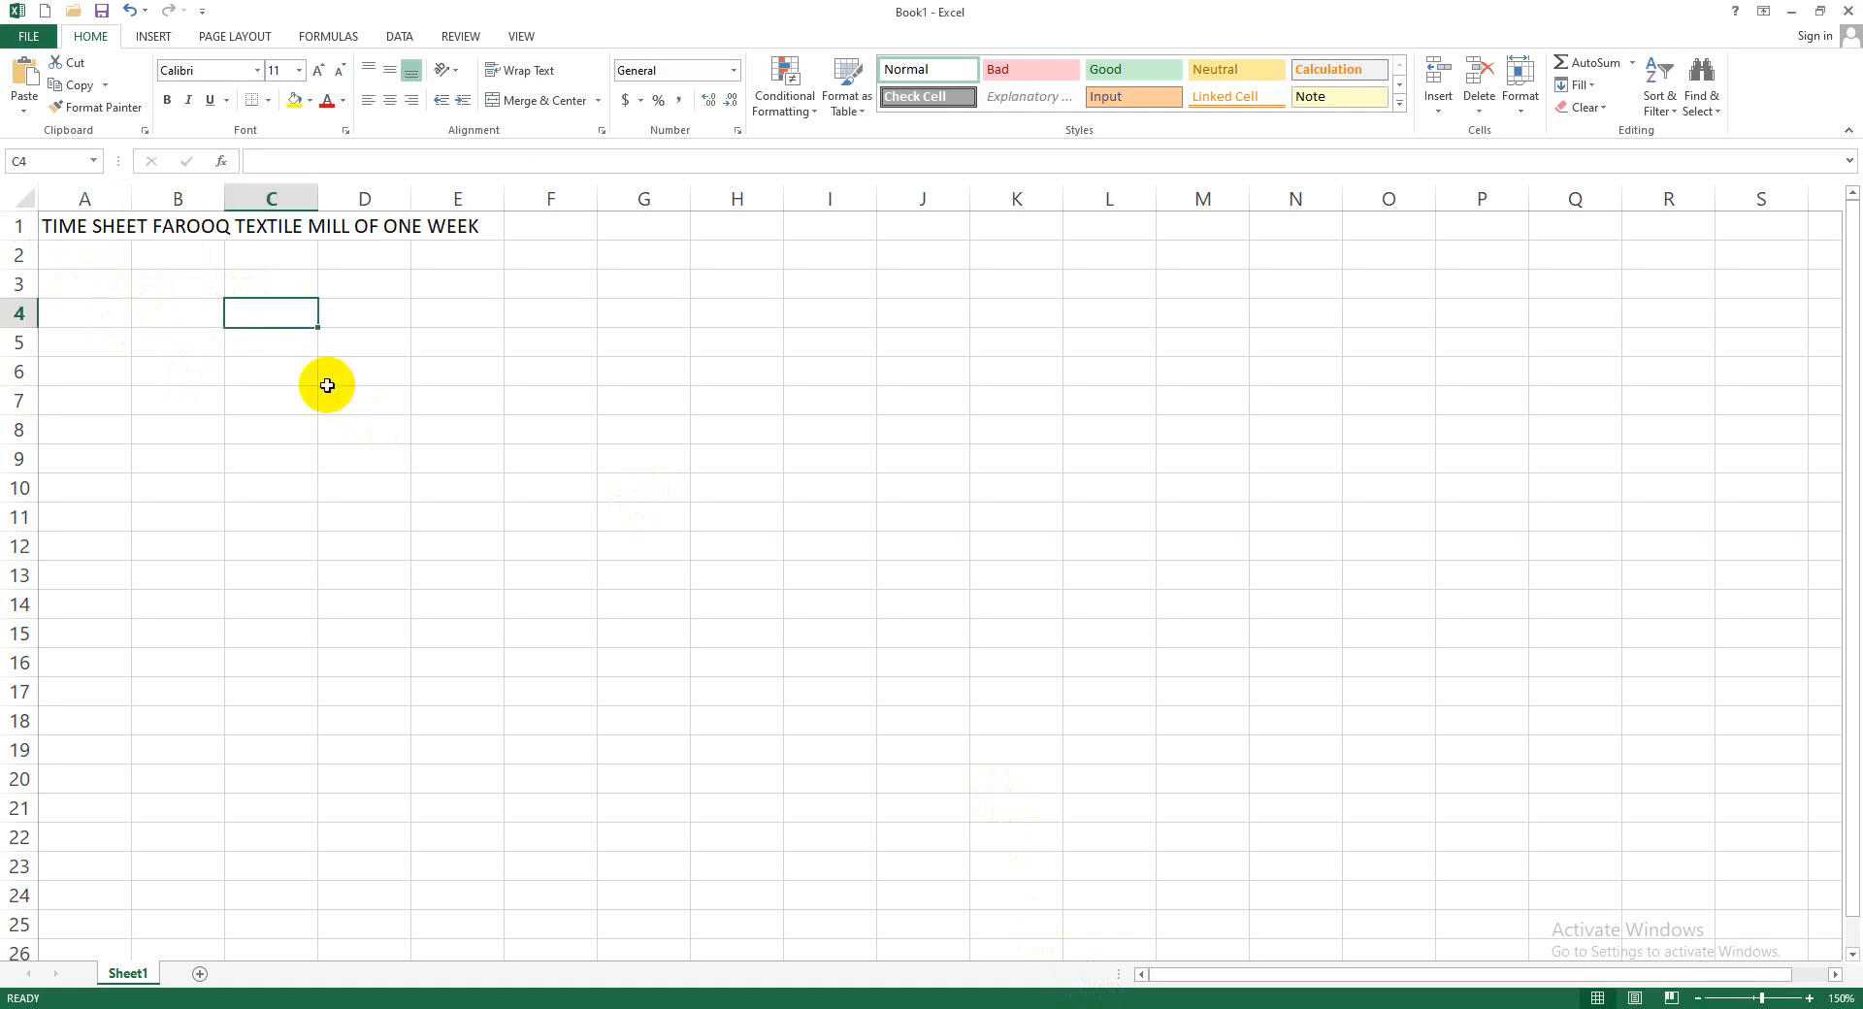
pyautogui.click(119, 291)
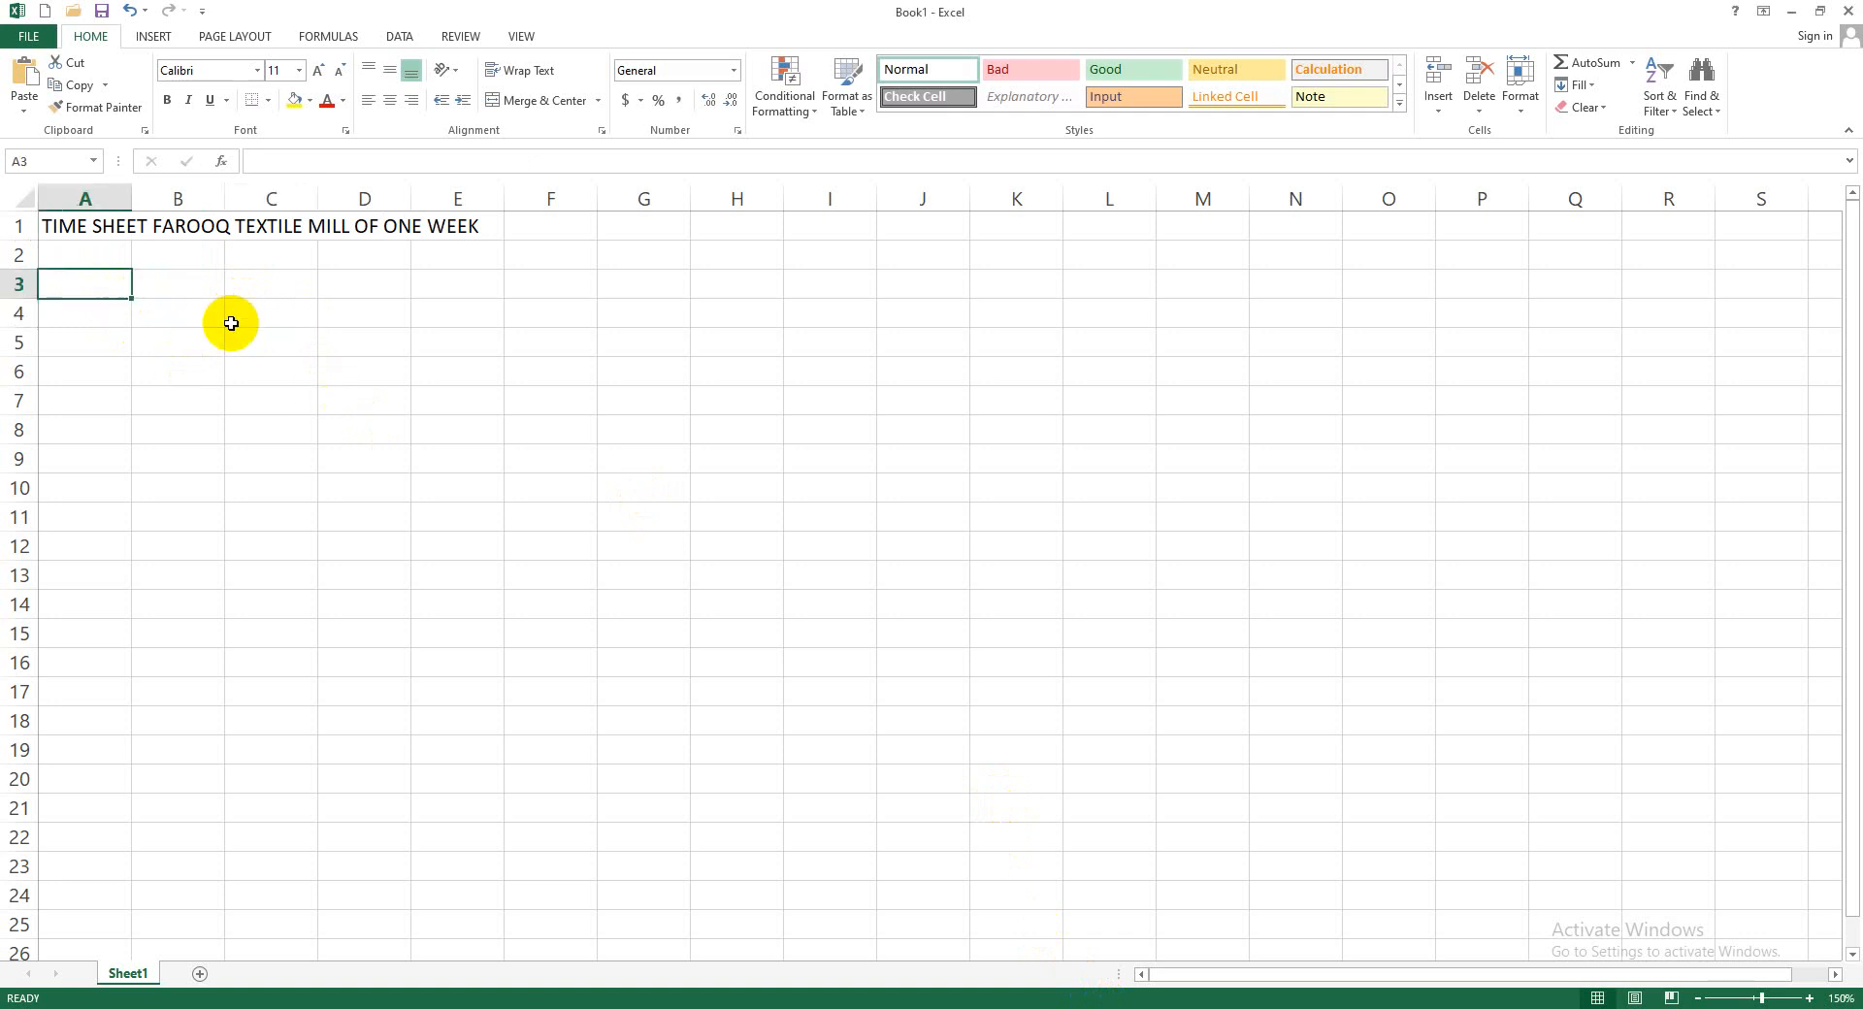
pyautogui.write('WEE')
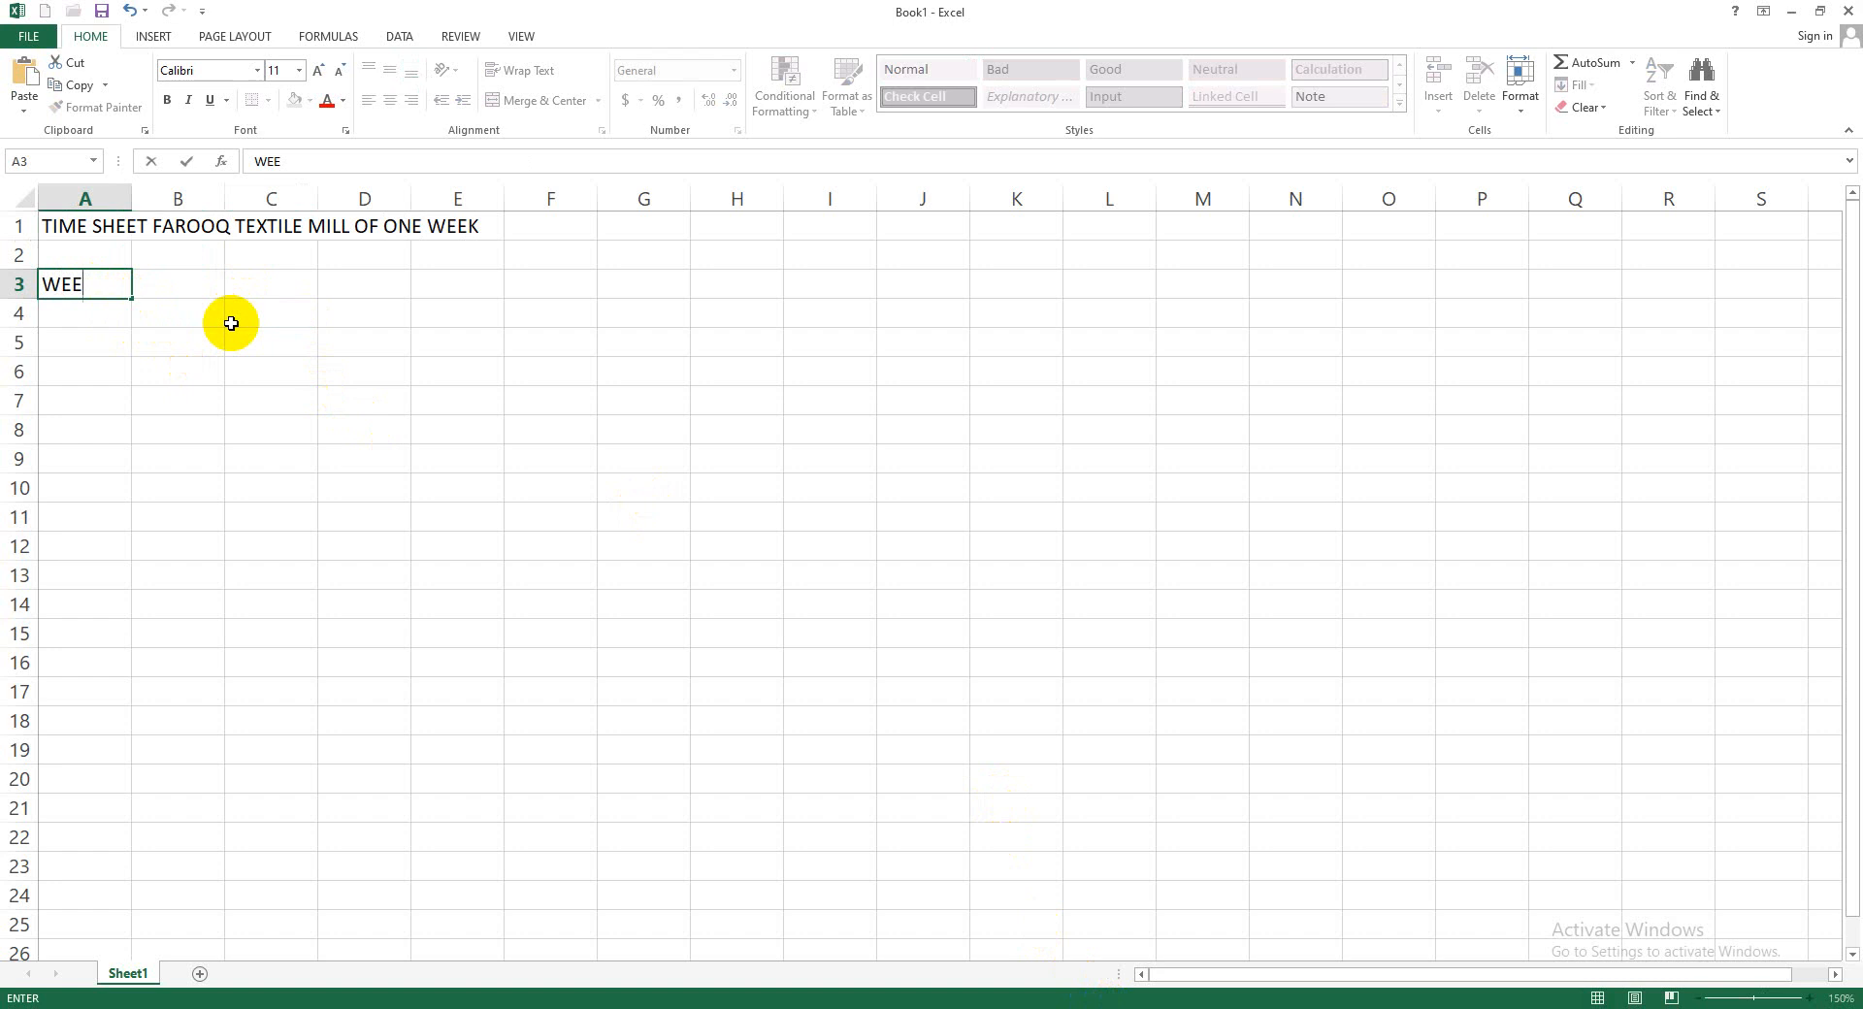
pyautogui.write('K STARTED')
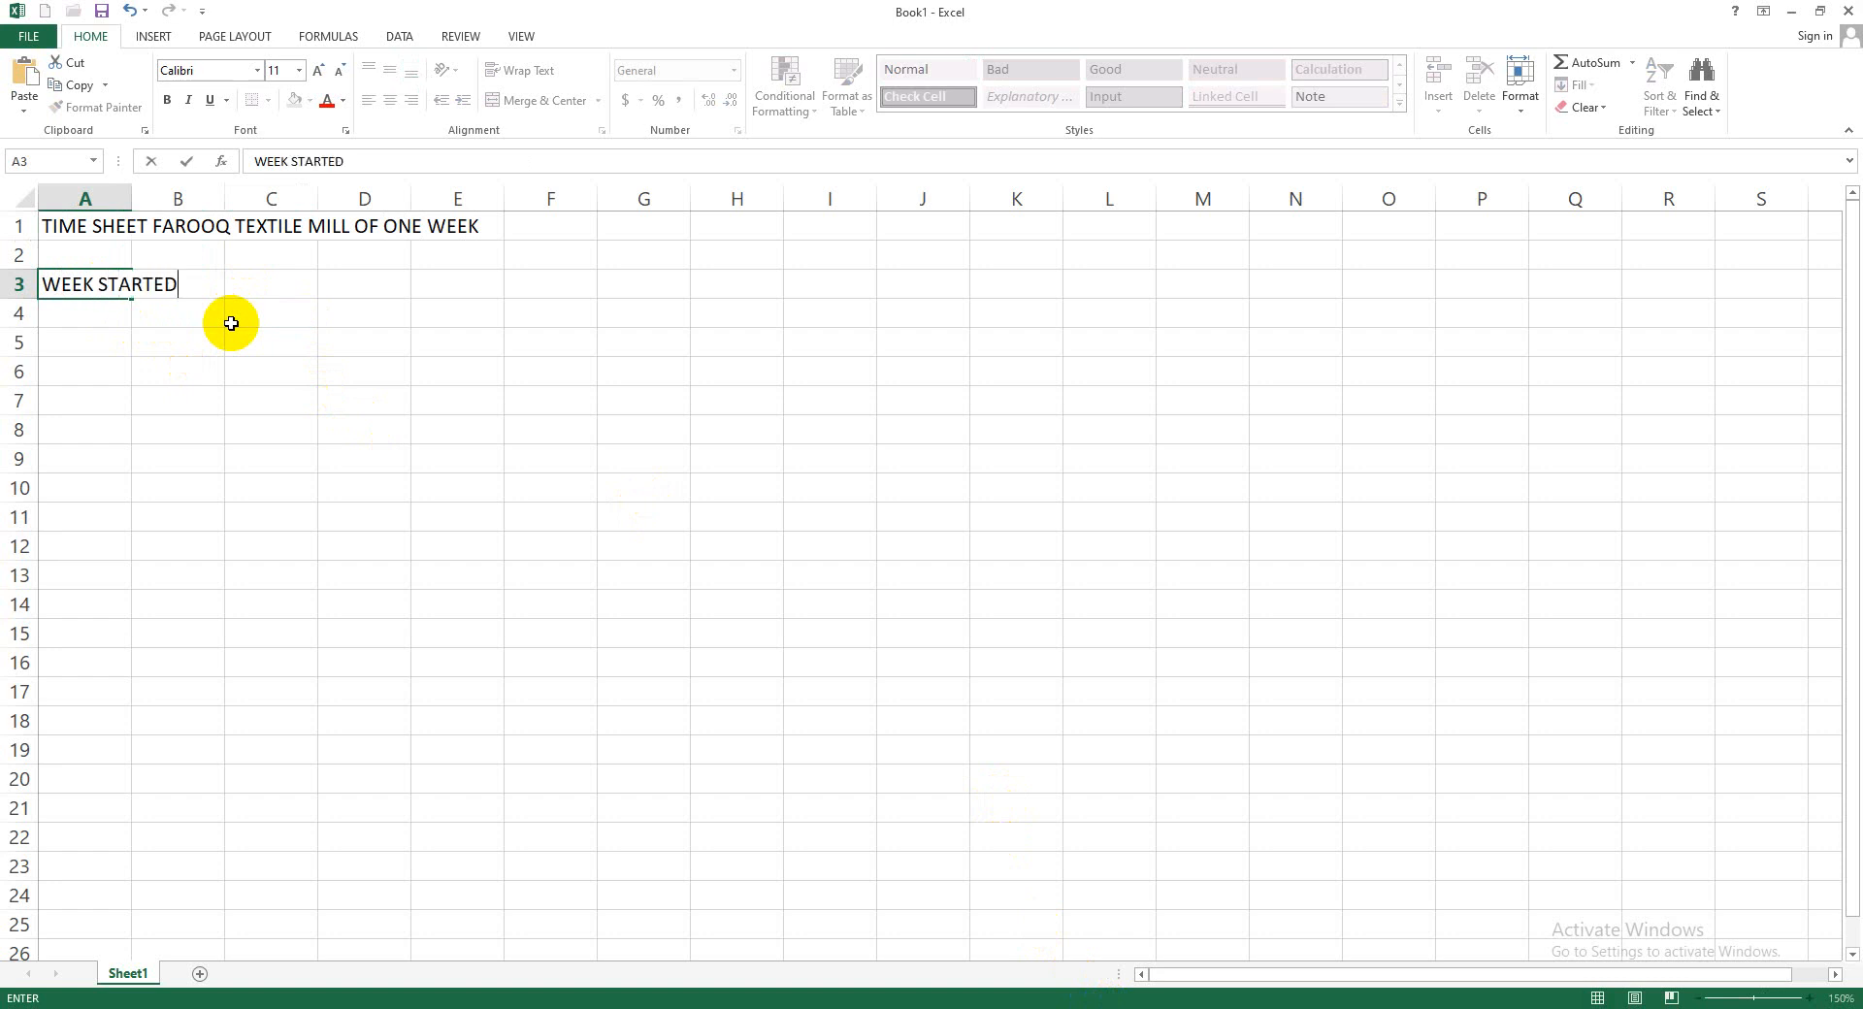
pyautogui.click(260, 368)
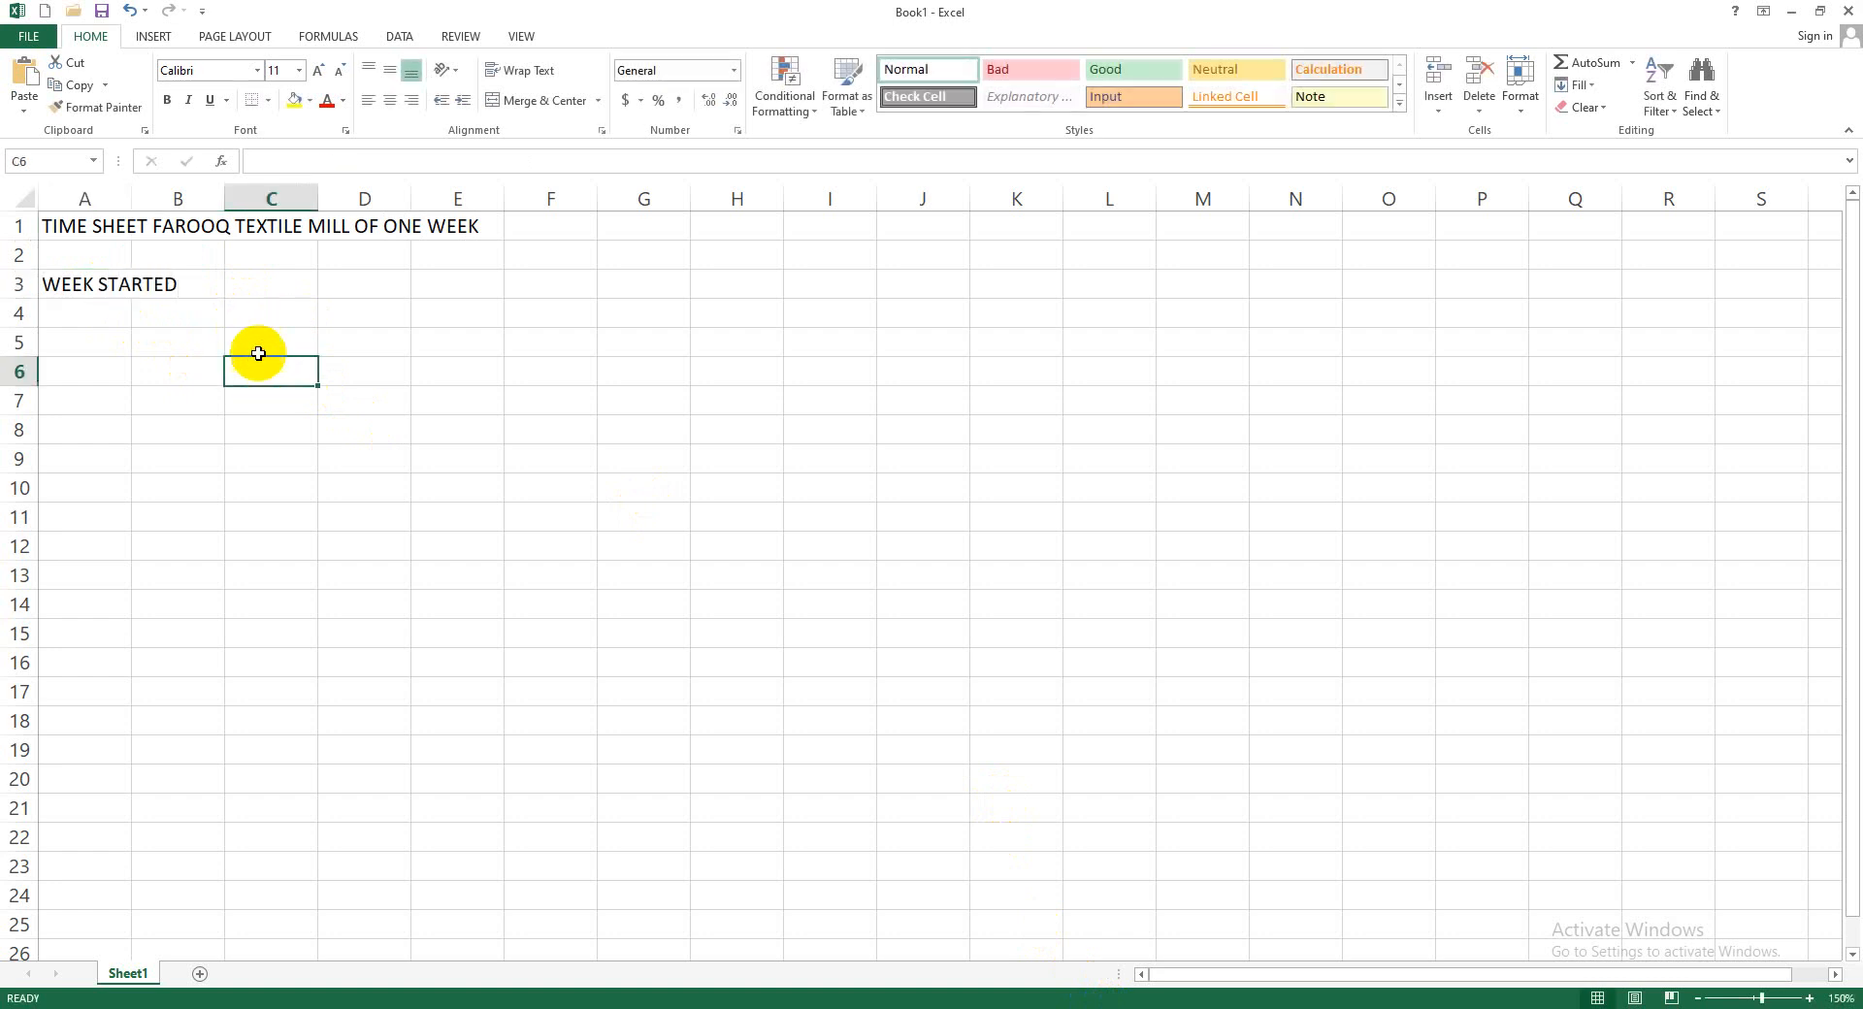
# Merge and center the "WEEK STARTED" label across A3:B3
pyautogui.click(81, 288)
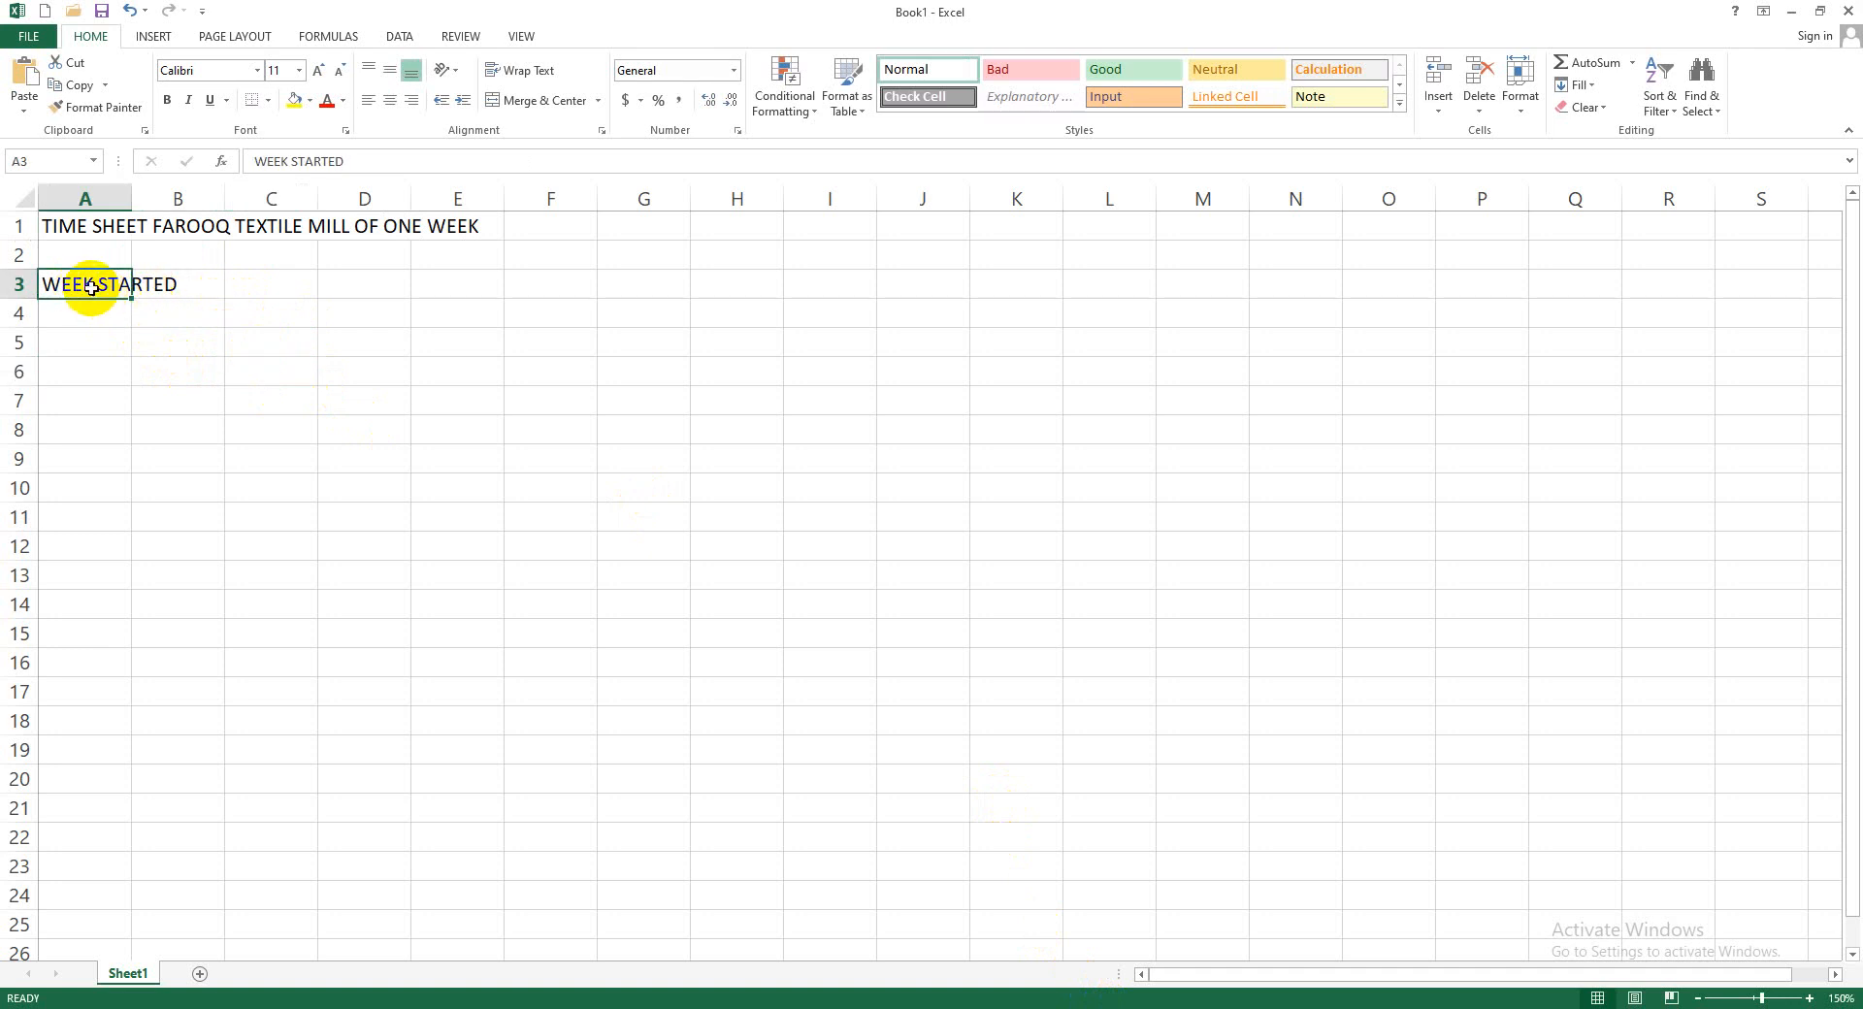
pyautogui.moveTo(91, 282); pyautogui.dragTo(179, 284)
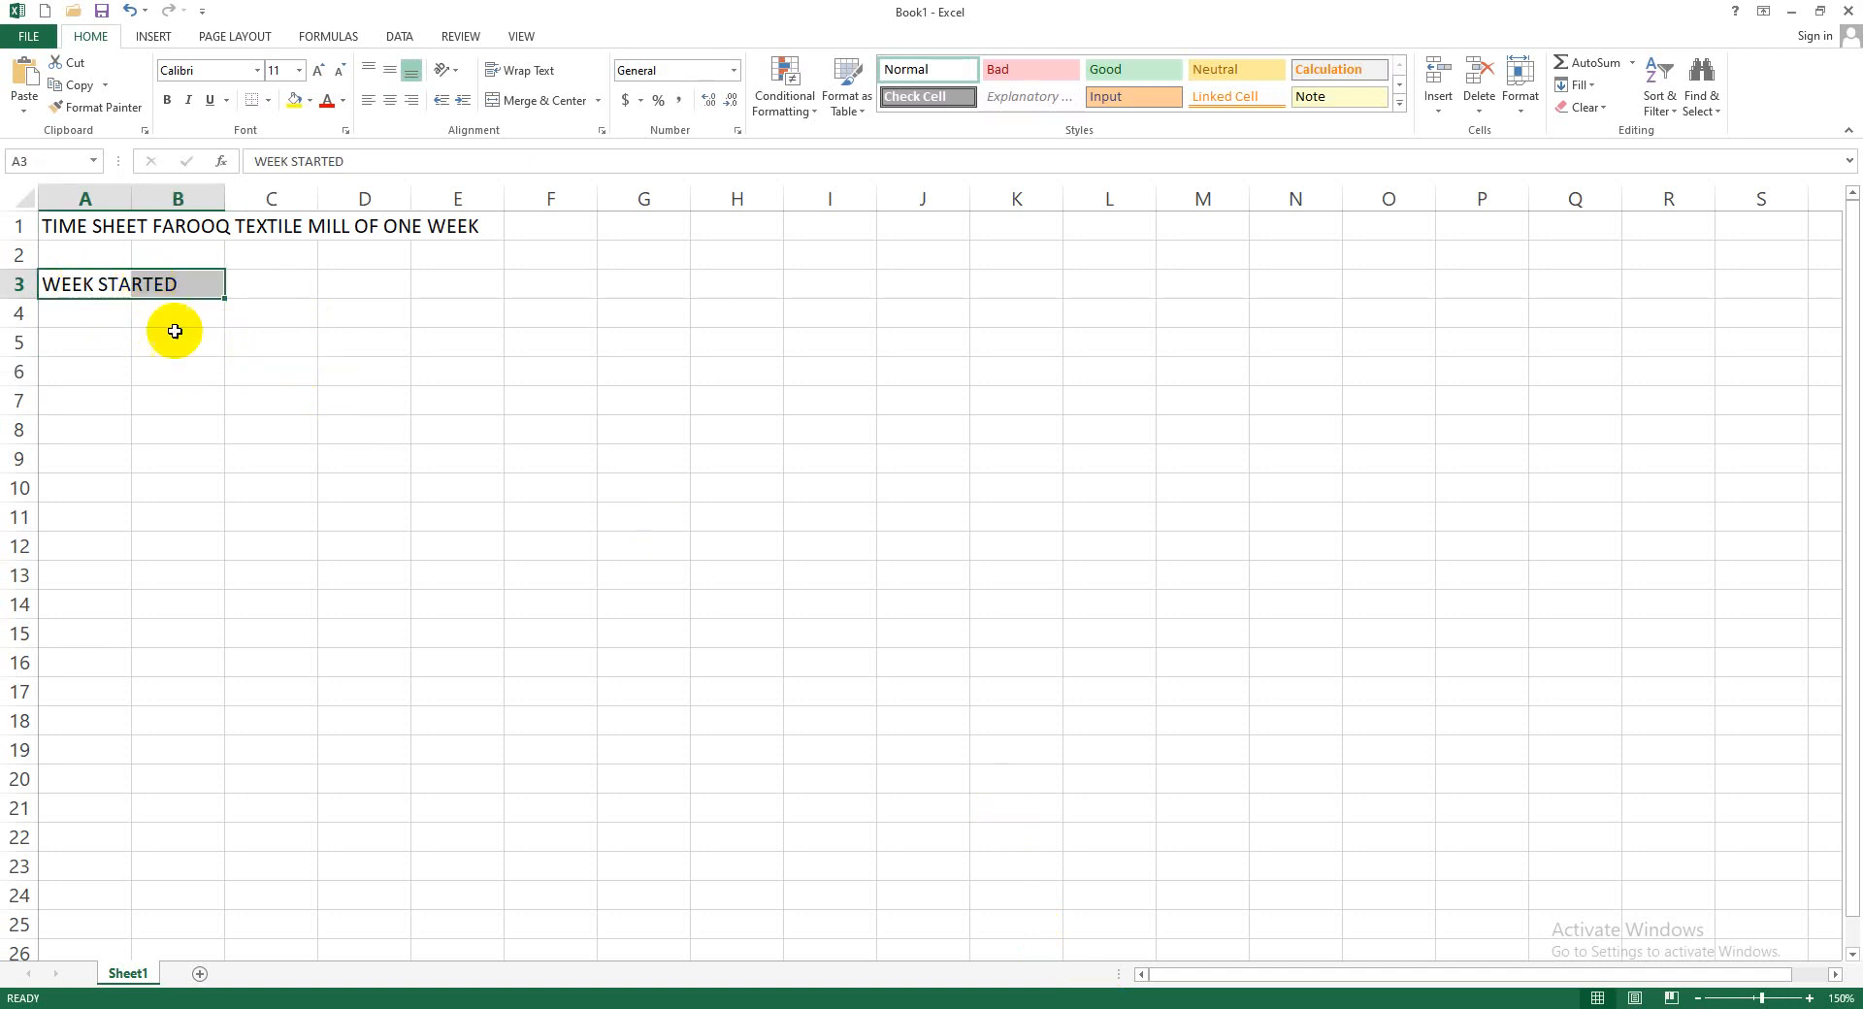
pyautogui.click(525, 101)
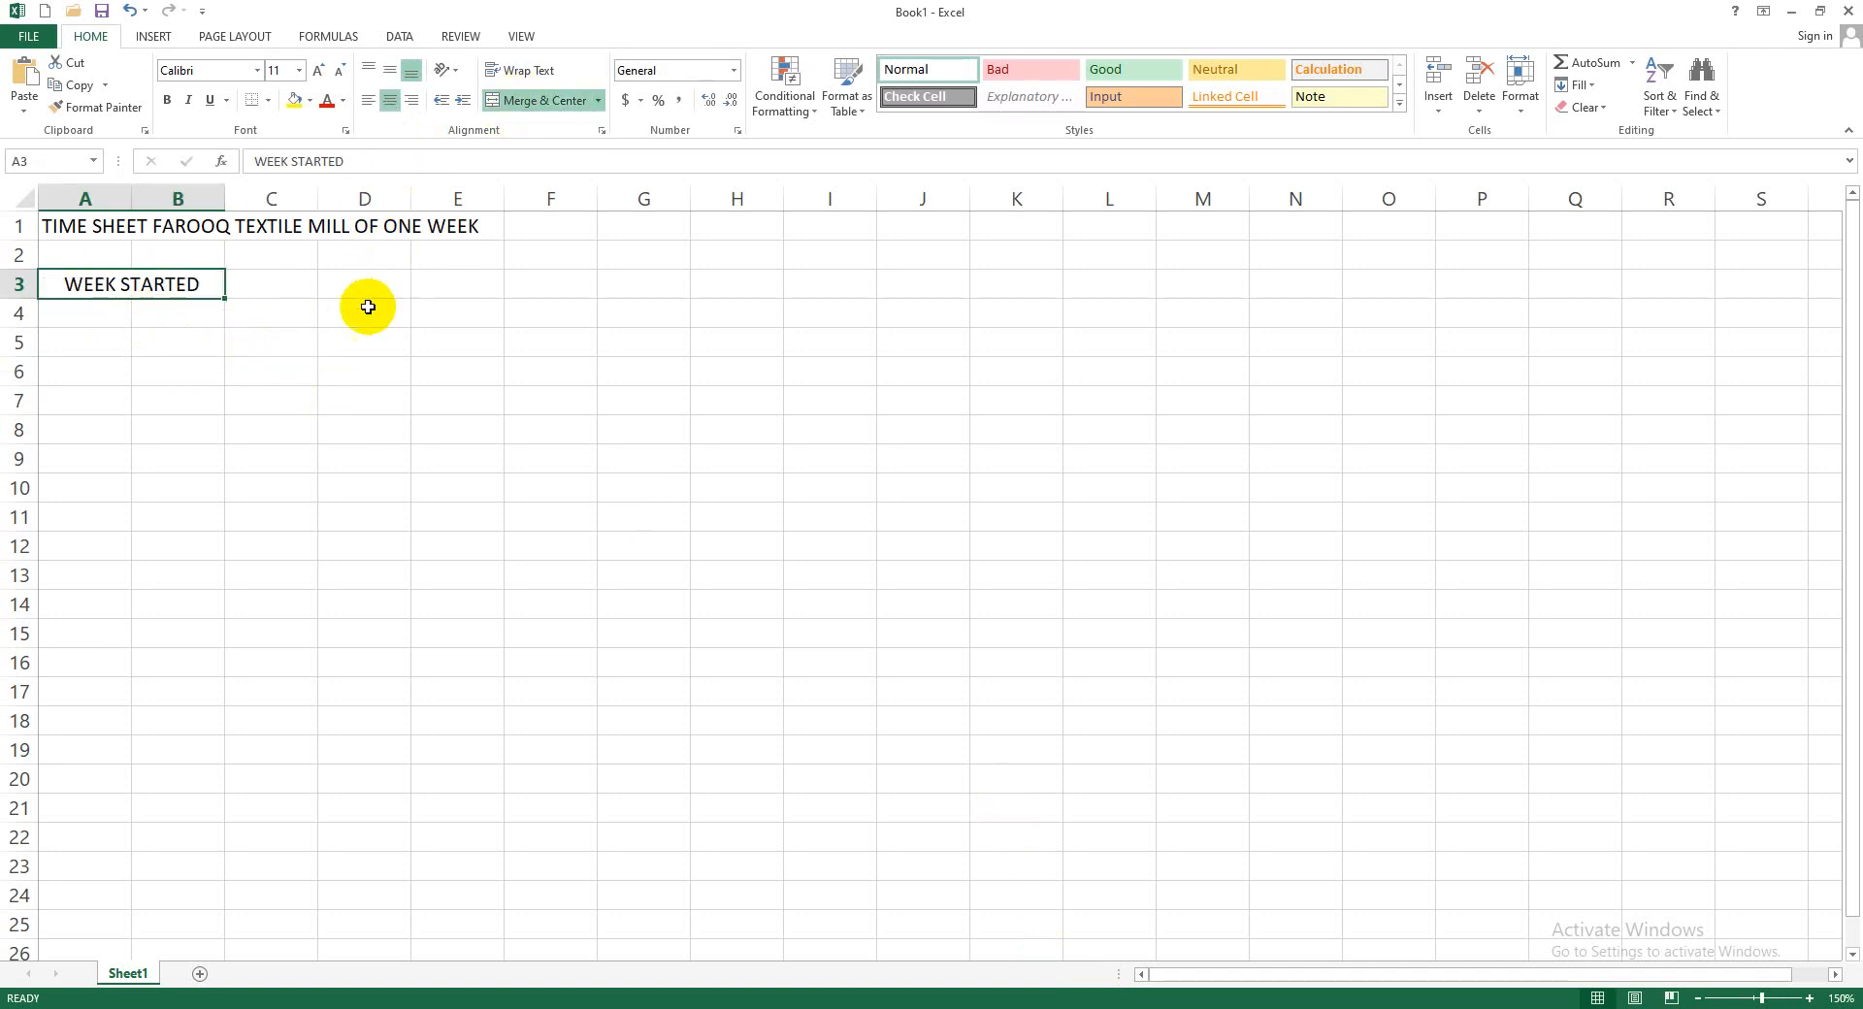
# Enter the date "January 5, 2023" in cell C3 beside the "WEEK STARTED" label
pyautogui.click(289, 284)
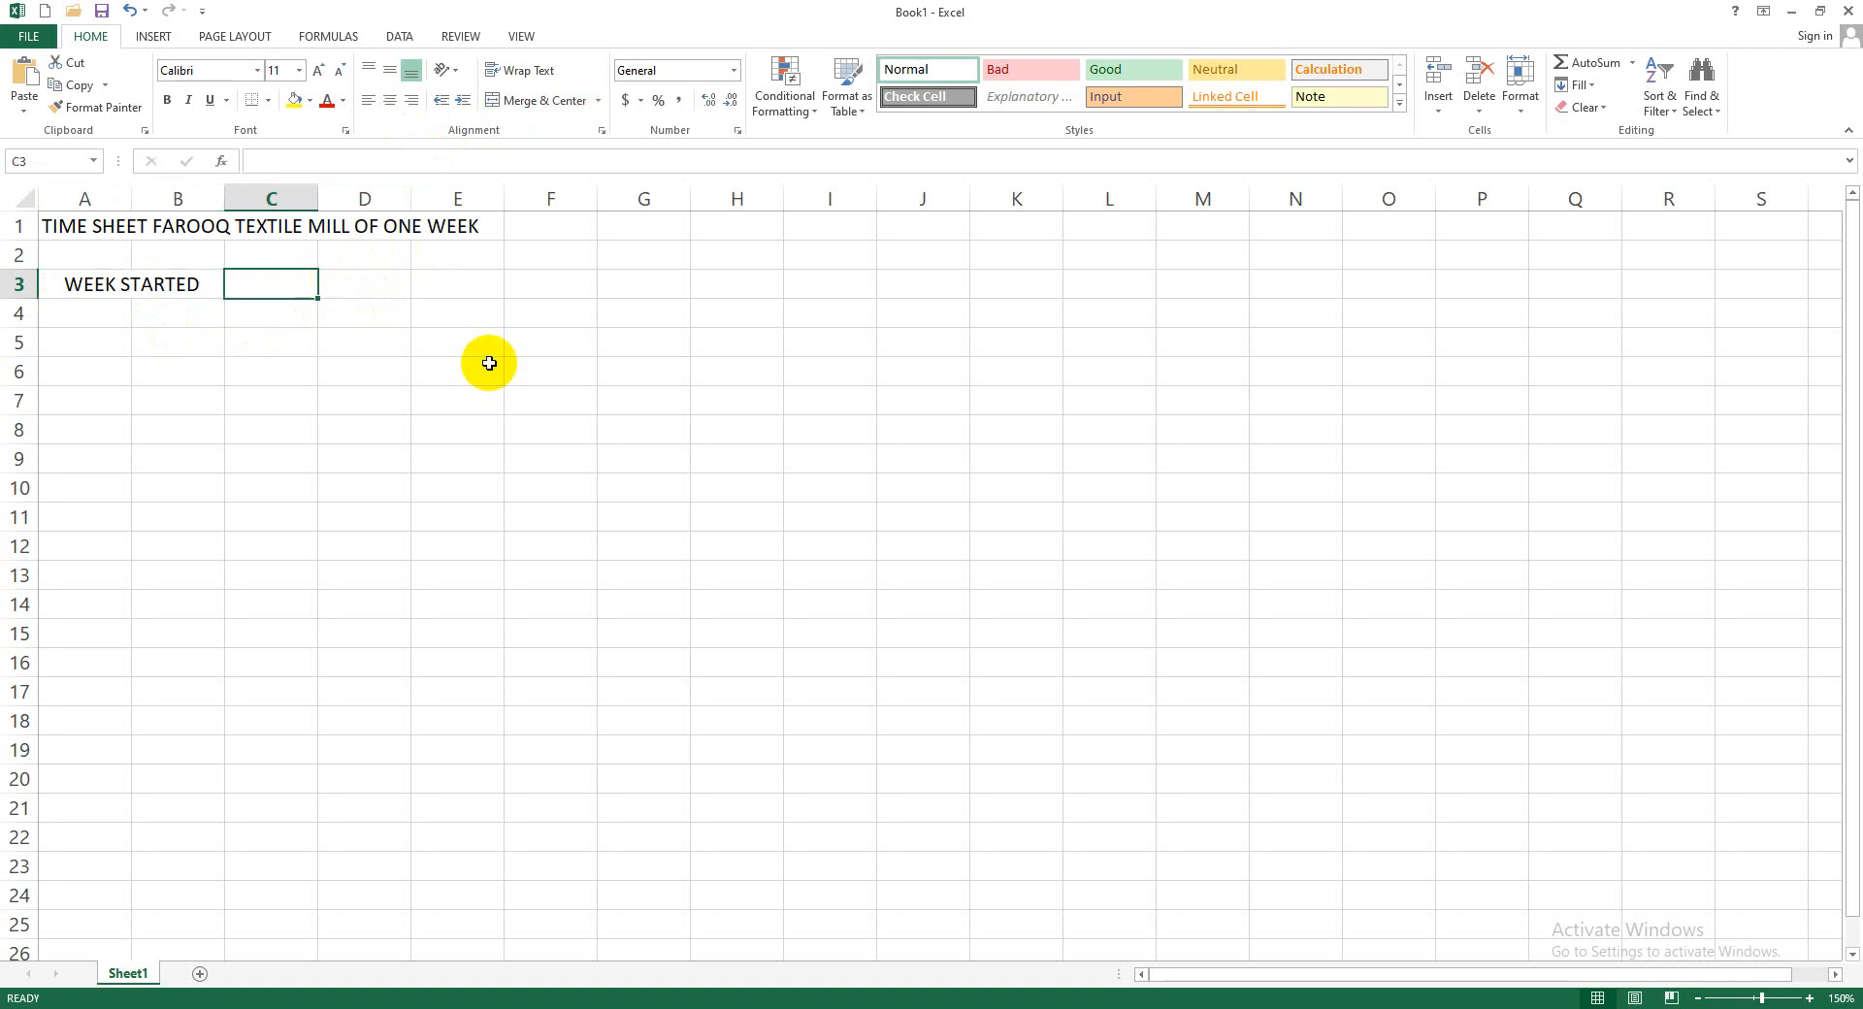
pyautogui.write('J')
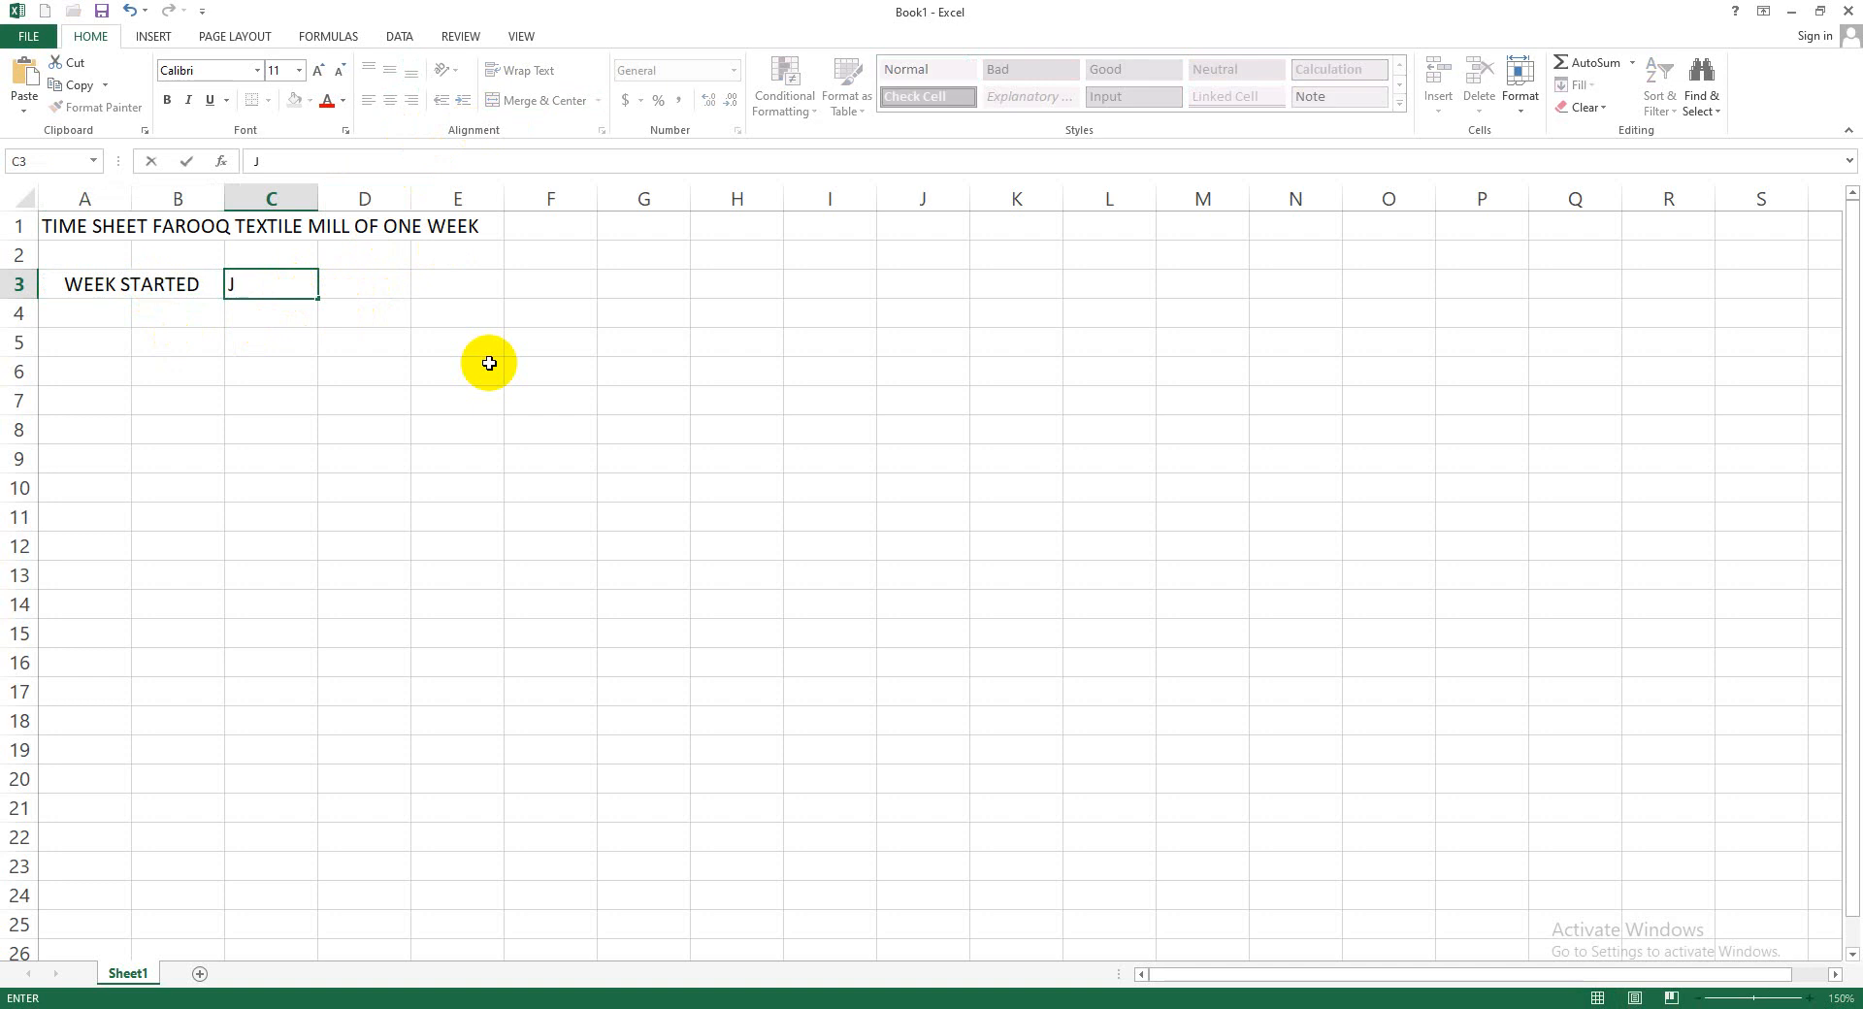
pyautogui.write('anuary 5, 2023')
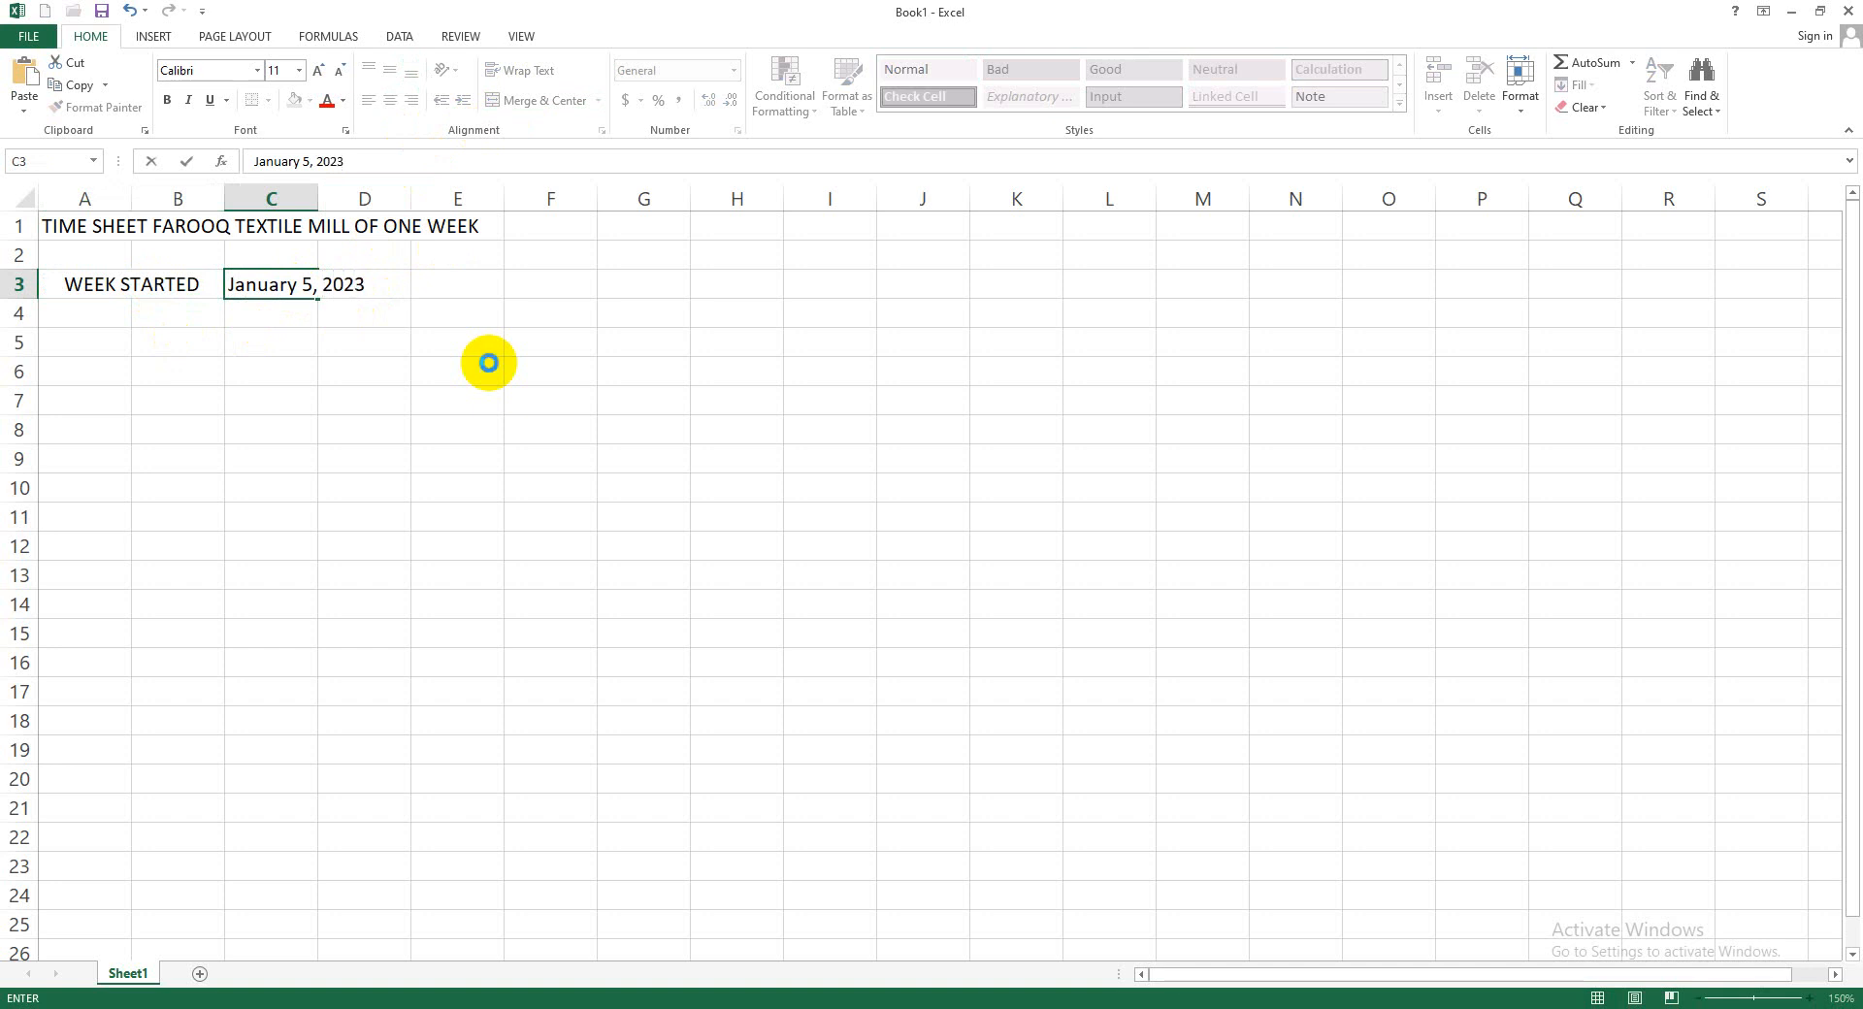
pyautogui.press('Return')
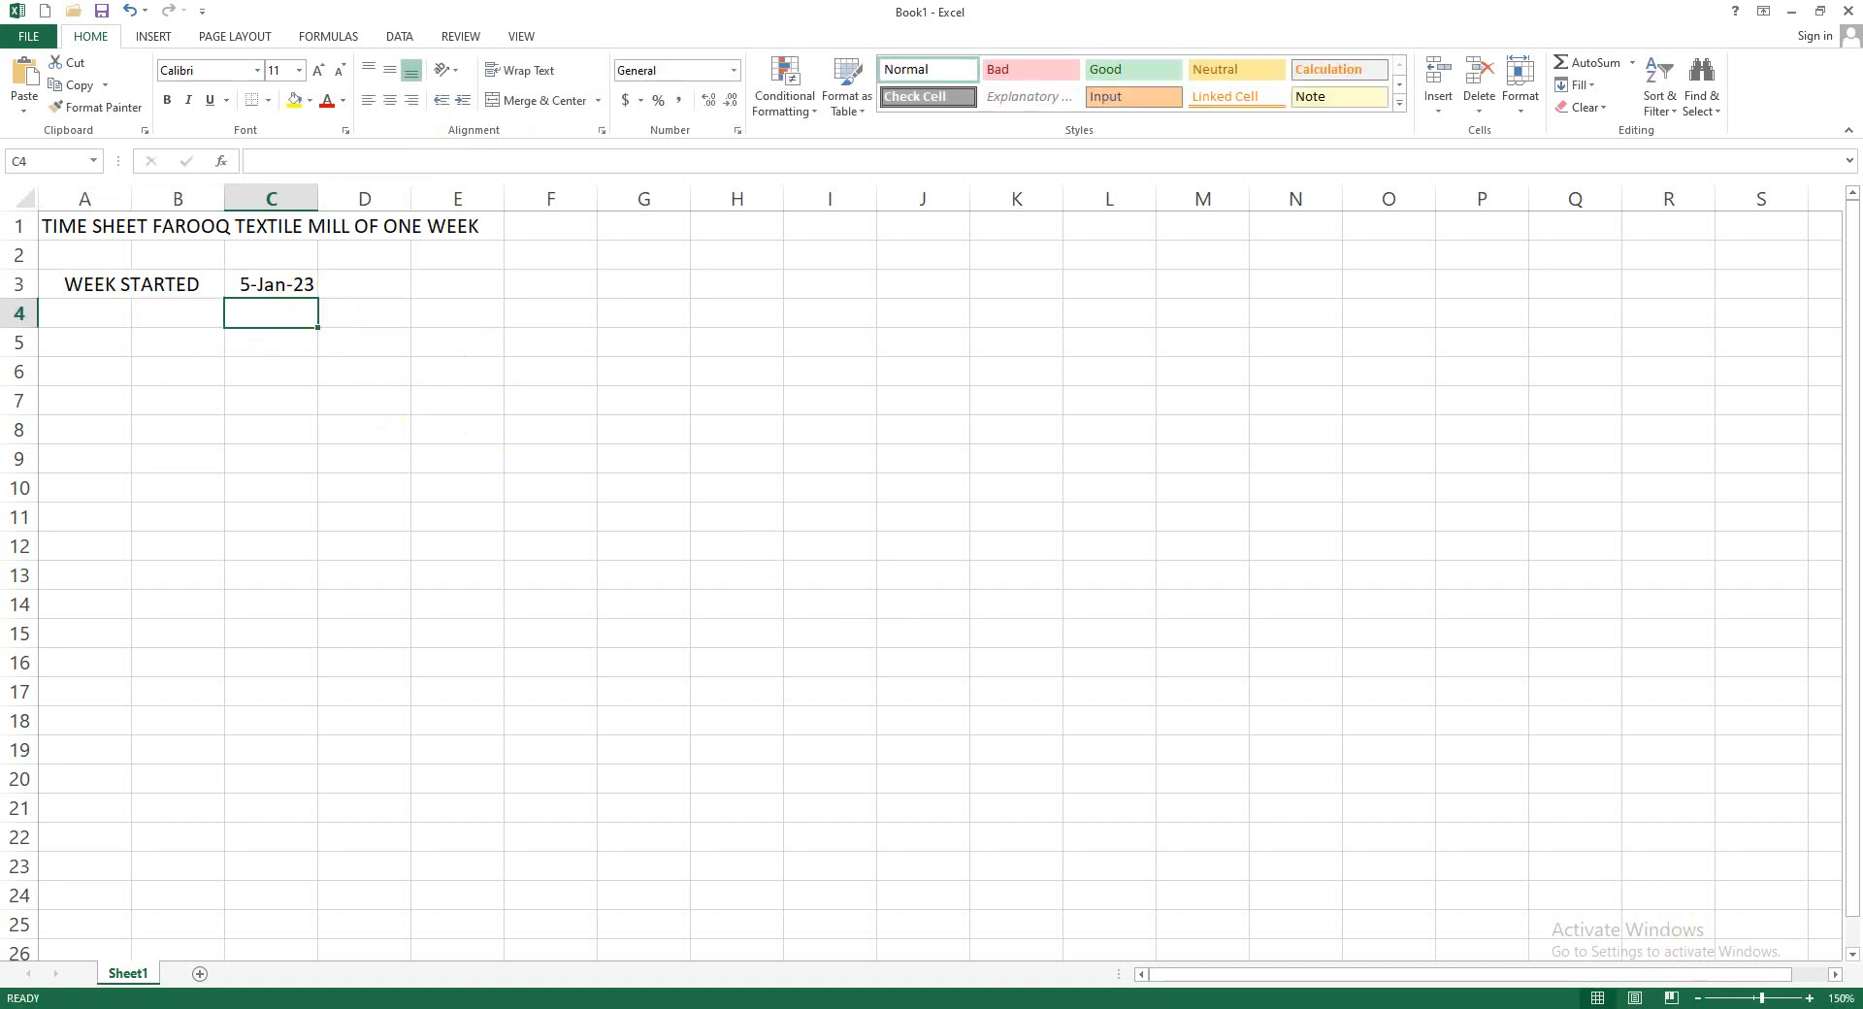
# Check the system calendar and replace the date in C3 with the current date, 3/17/2023
pyautogui.click(1784, 1008)
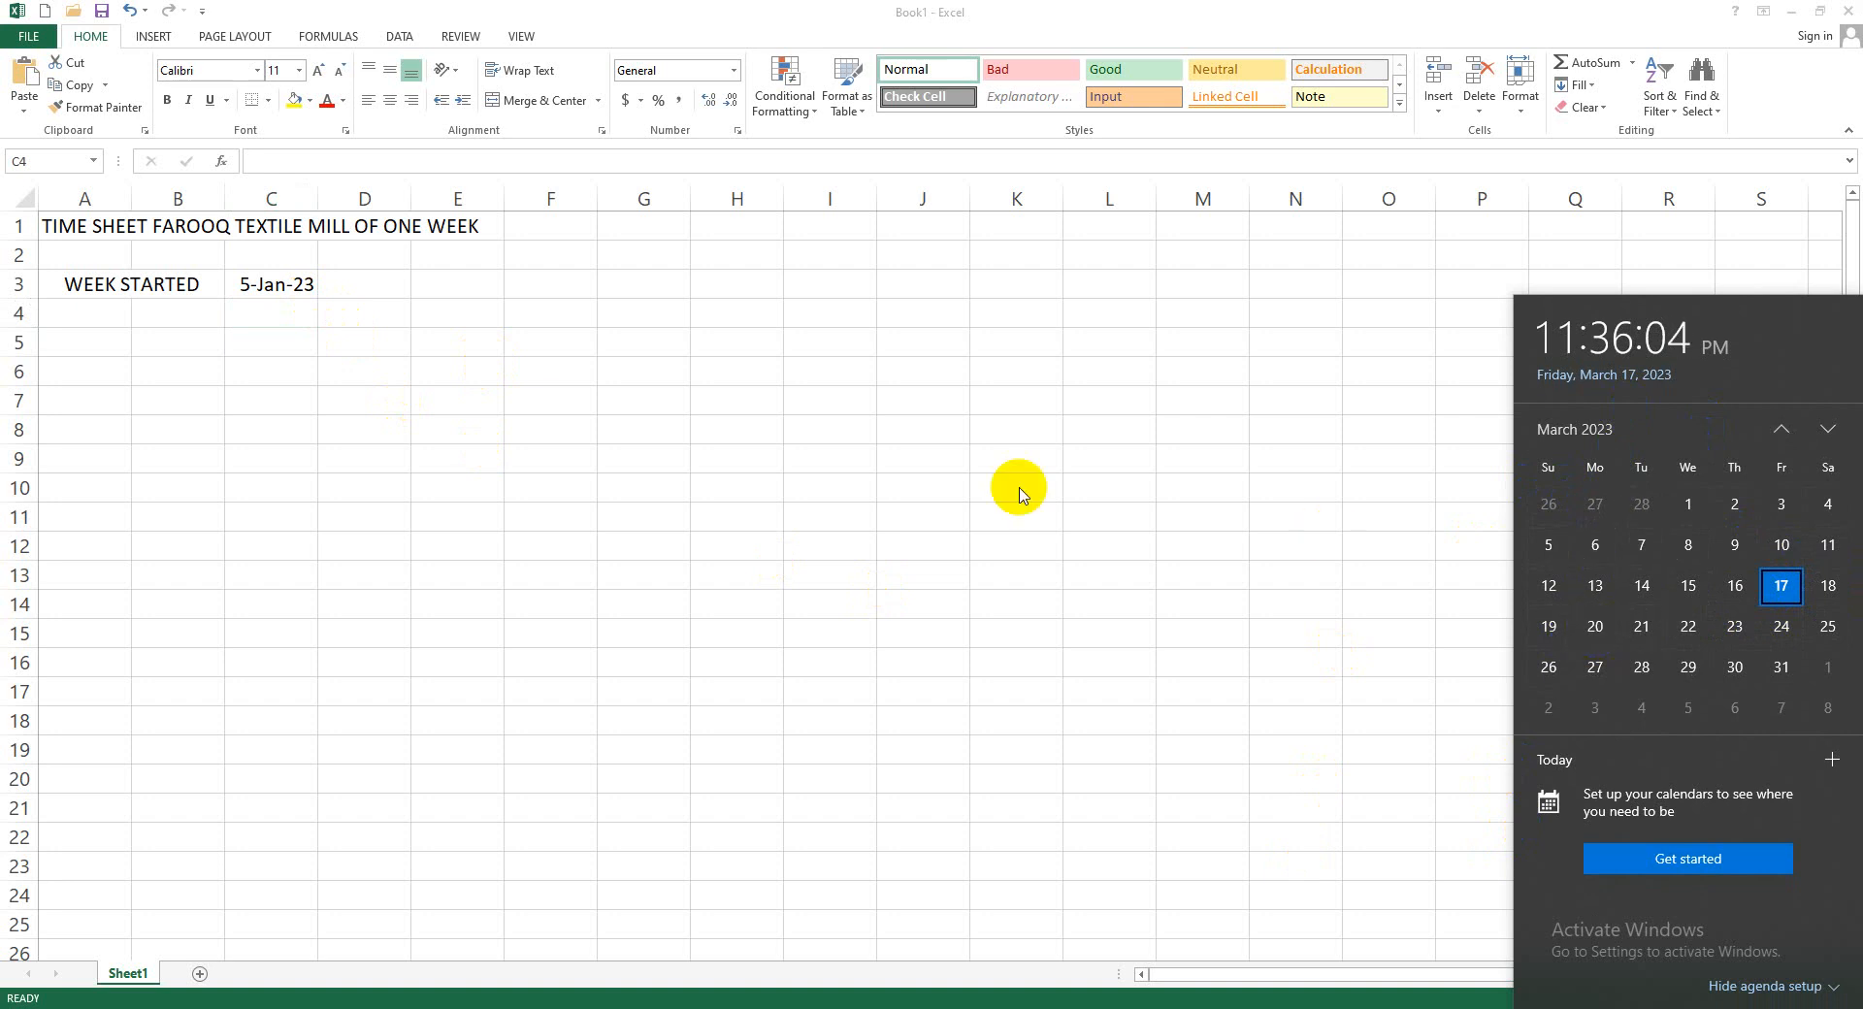
pyautogui.click(280, 293)
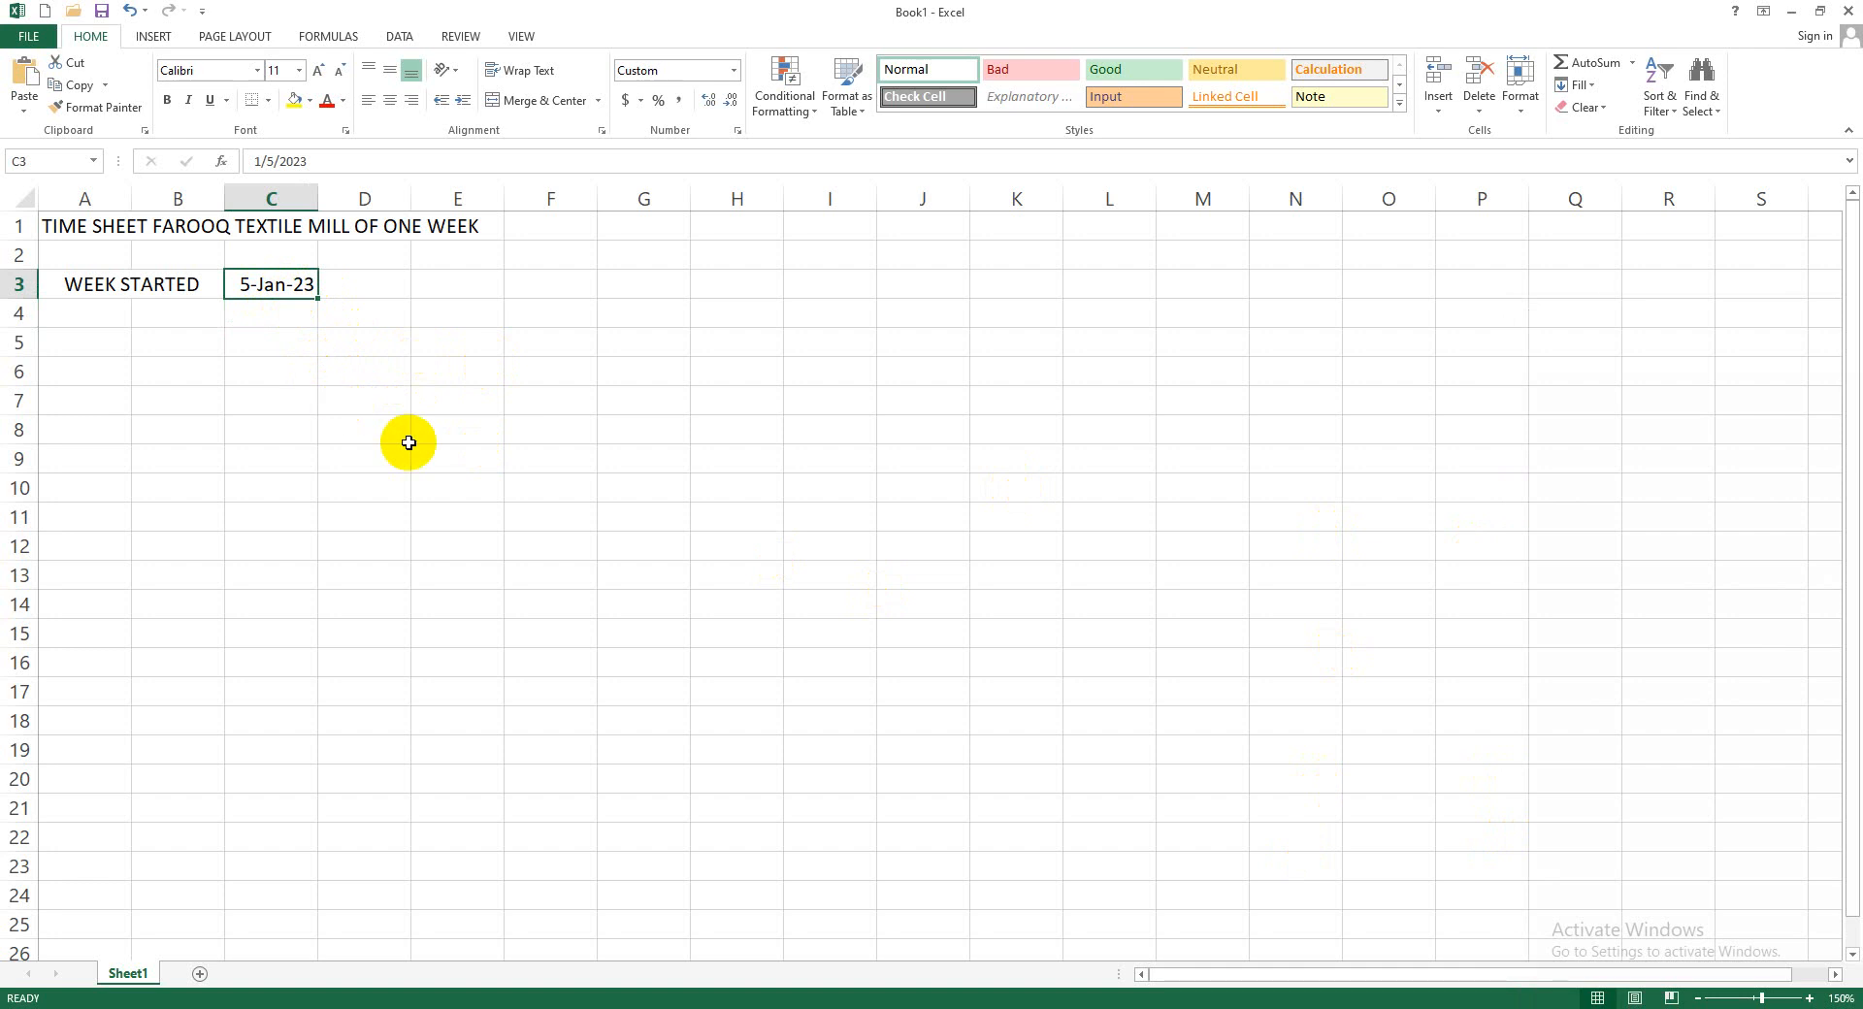
pyautogui.hotkey('ctrl', ';')
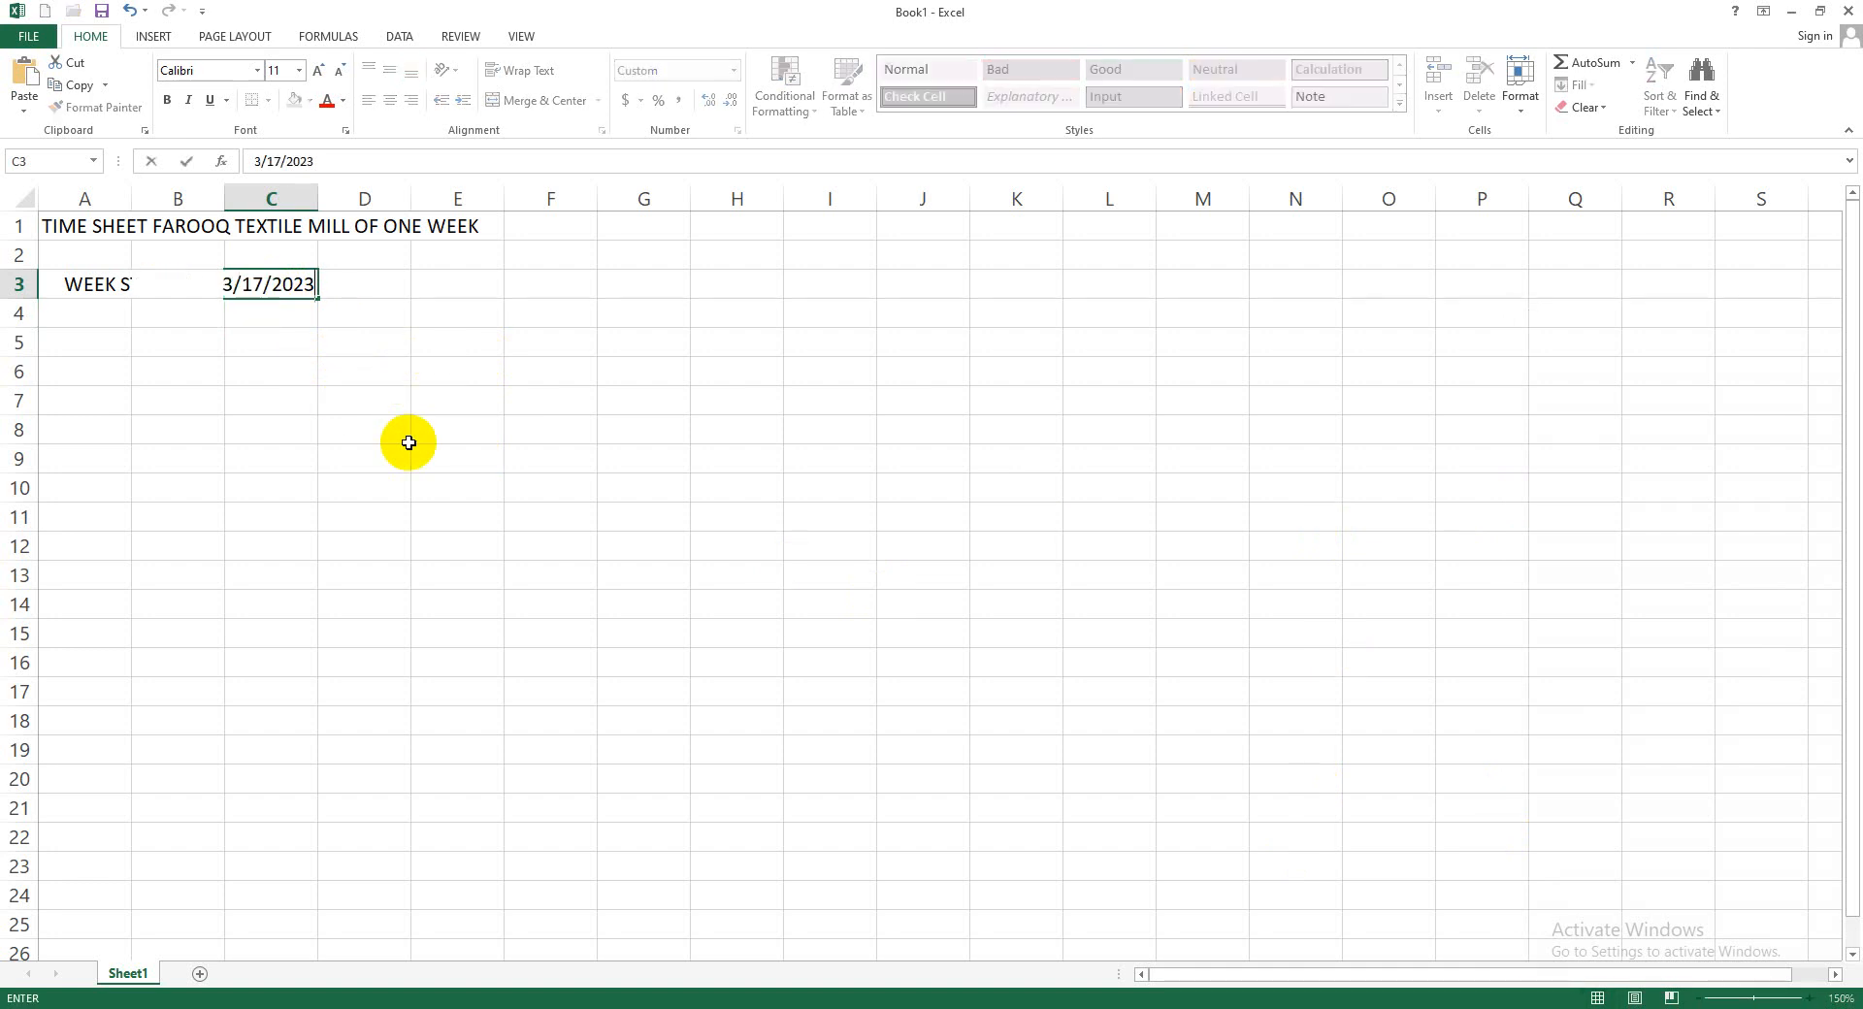
pyautogui.press('Return')
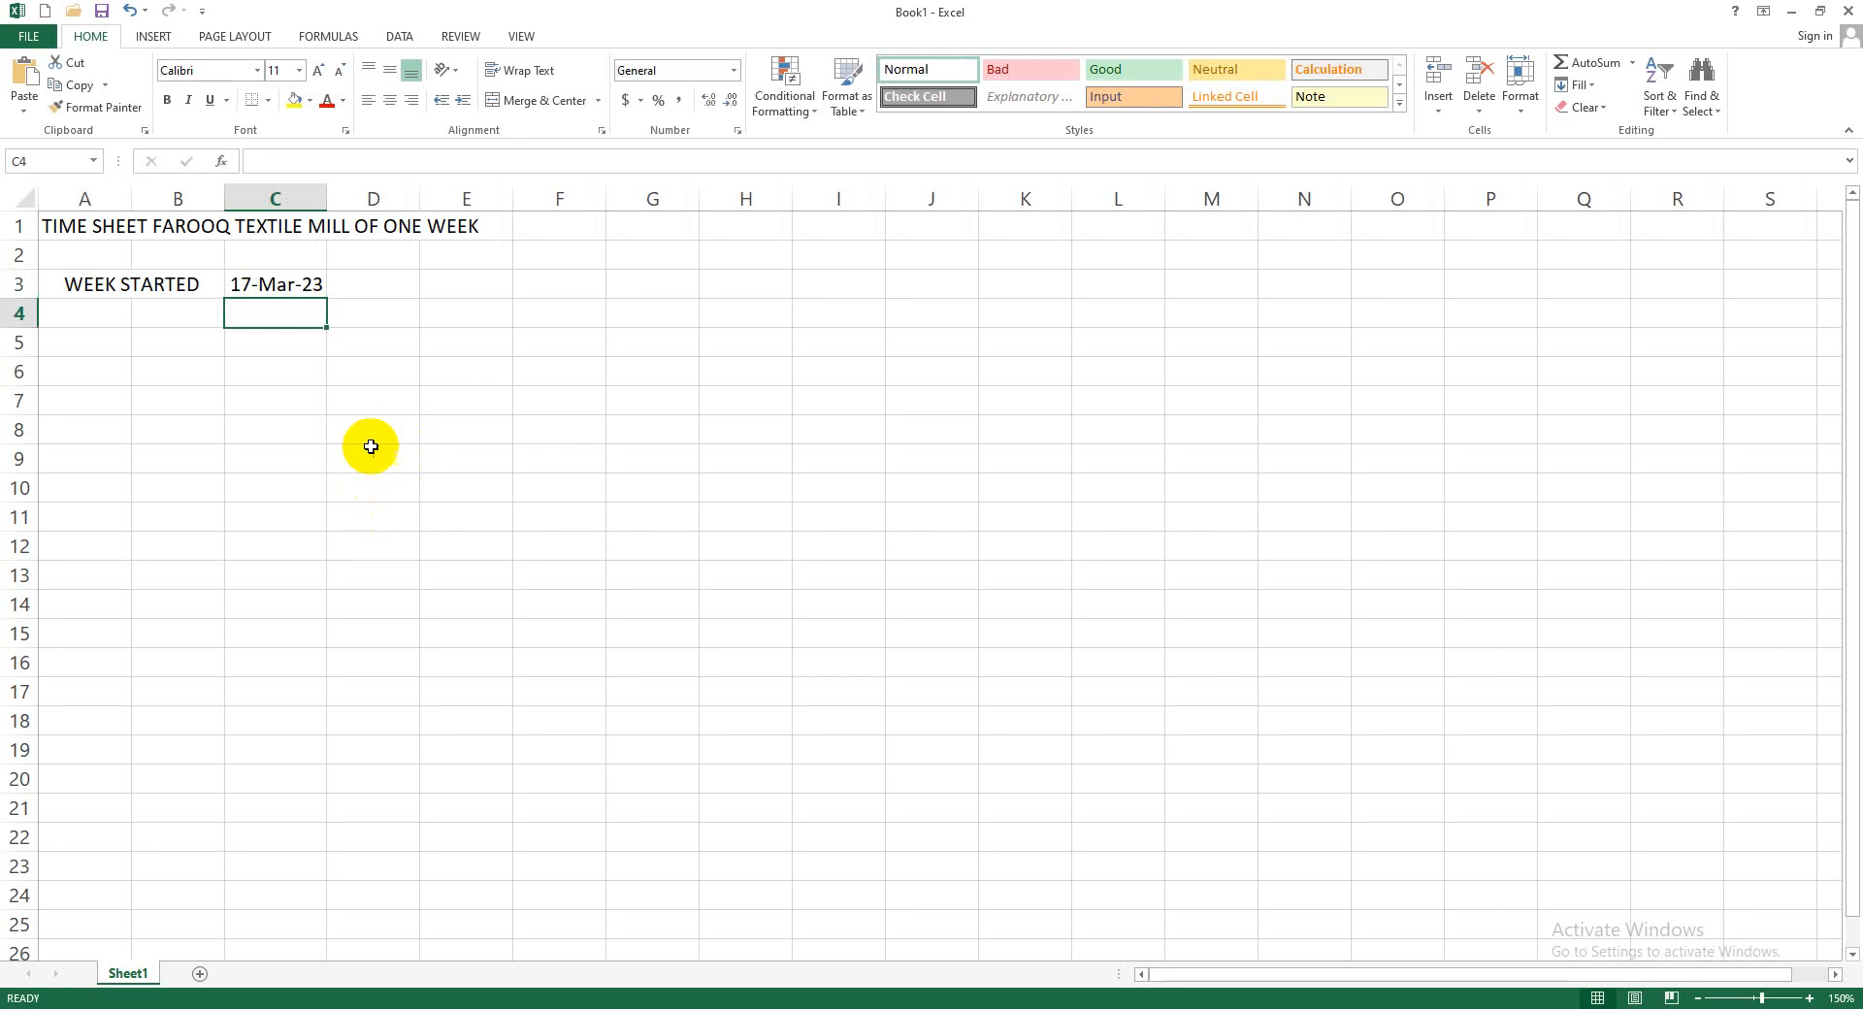
# Enter the note "Ctrl + ;" in D7 and insert the current date, 3/17/2023, in D9
pyautogui.click(371, 414)
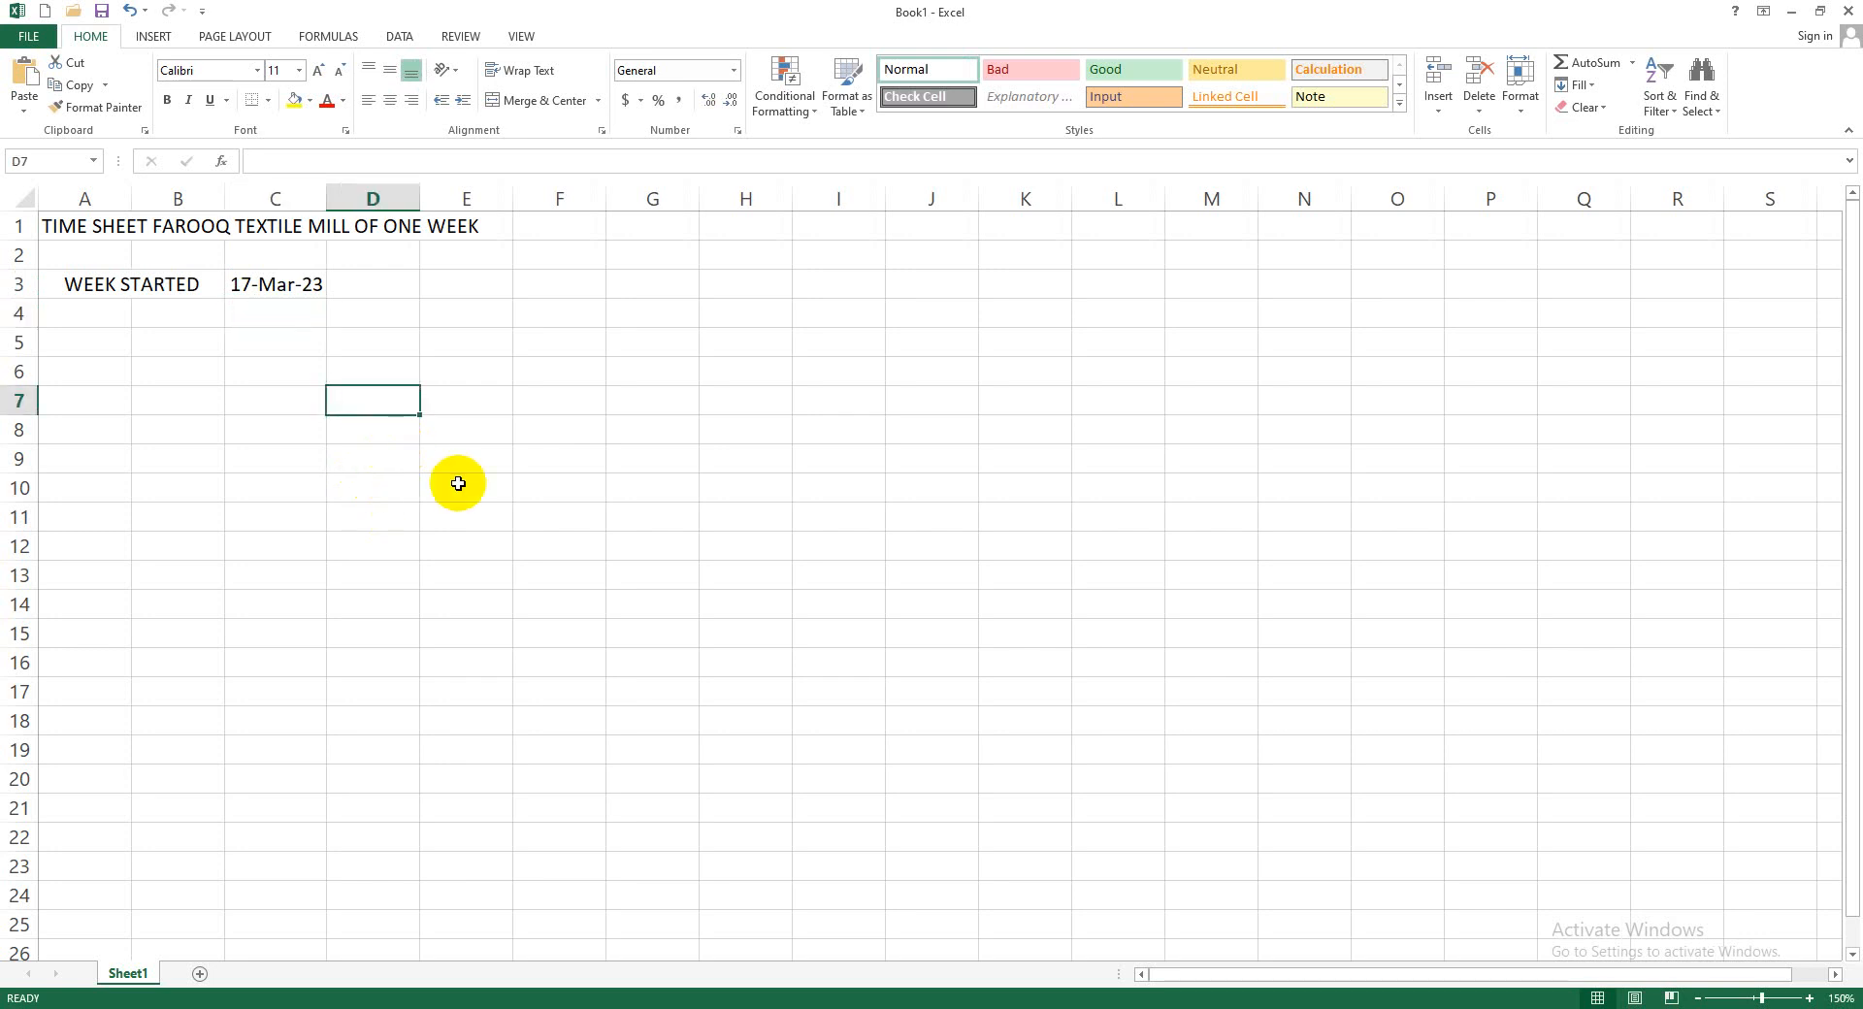
pyautogui.write('Ctr')
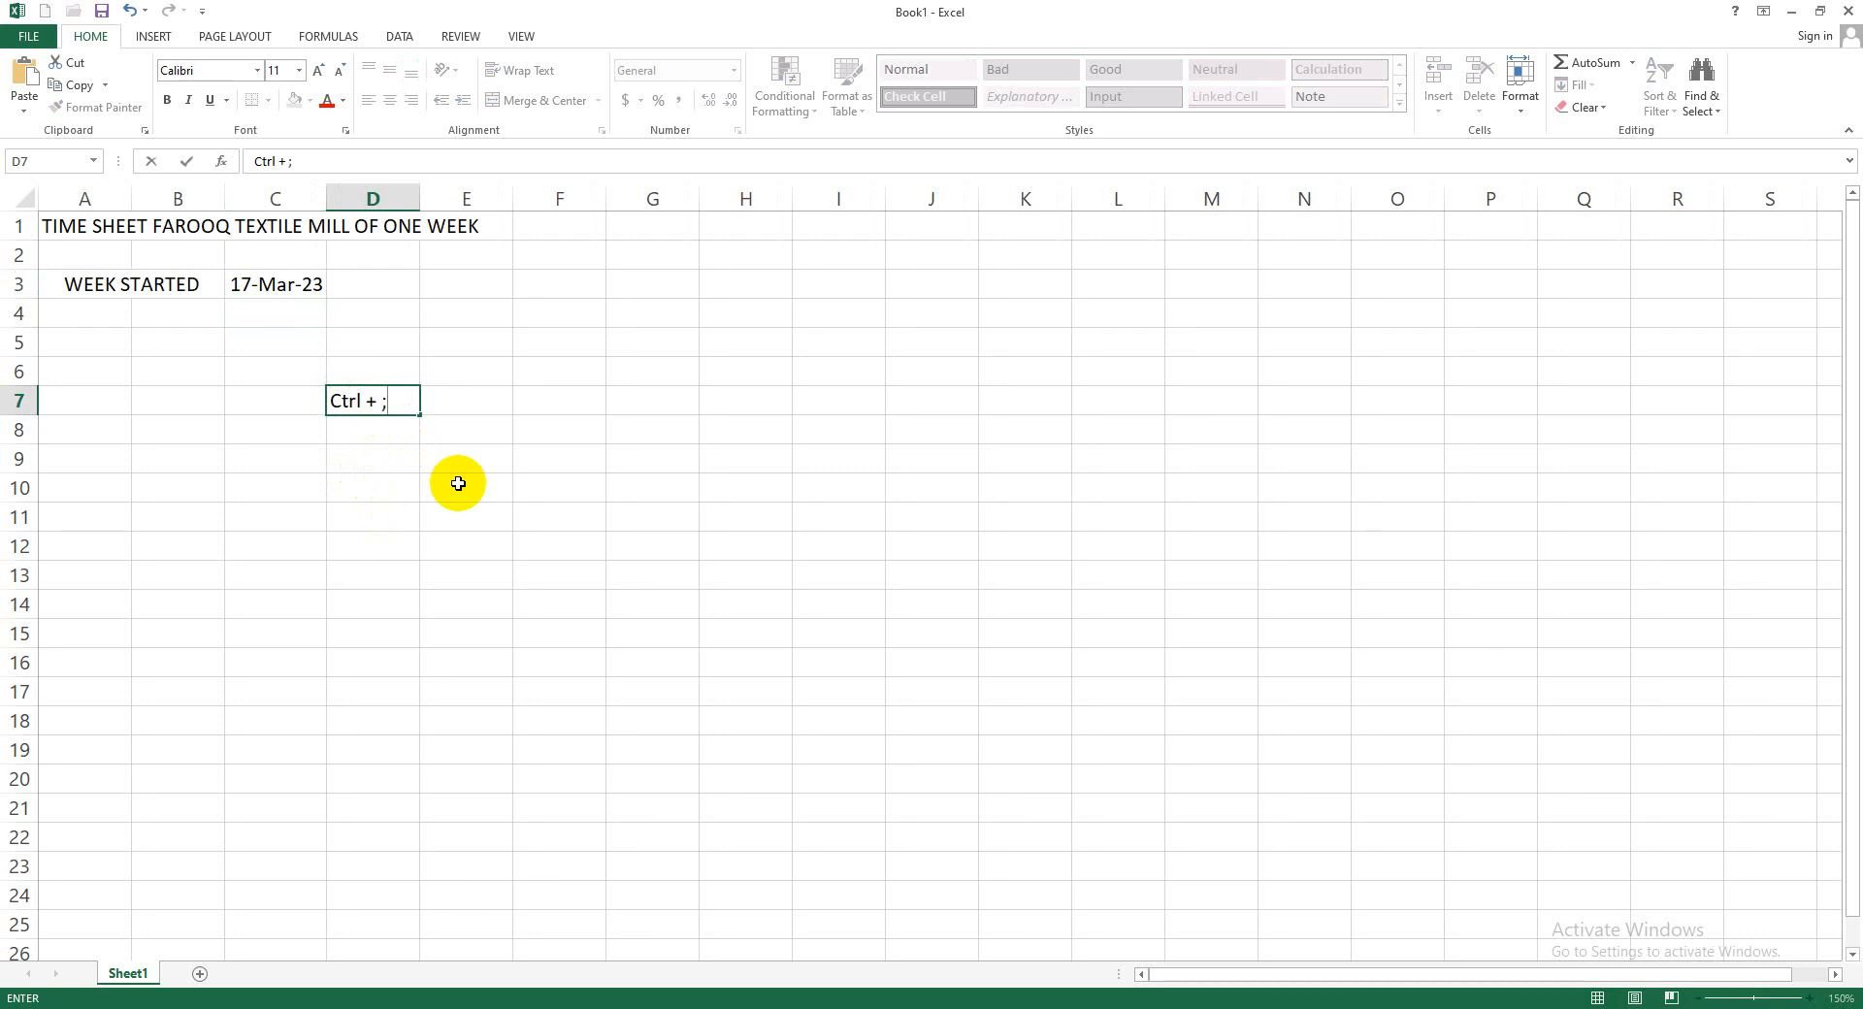
pyautogui.write('l + ;')
pyautogui.press('Return')
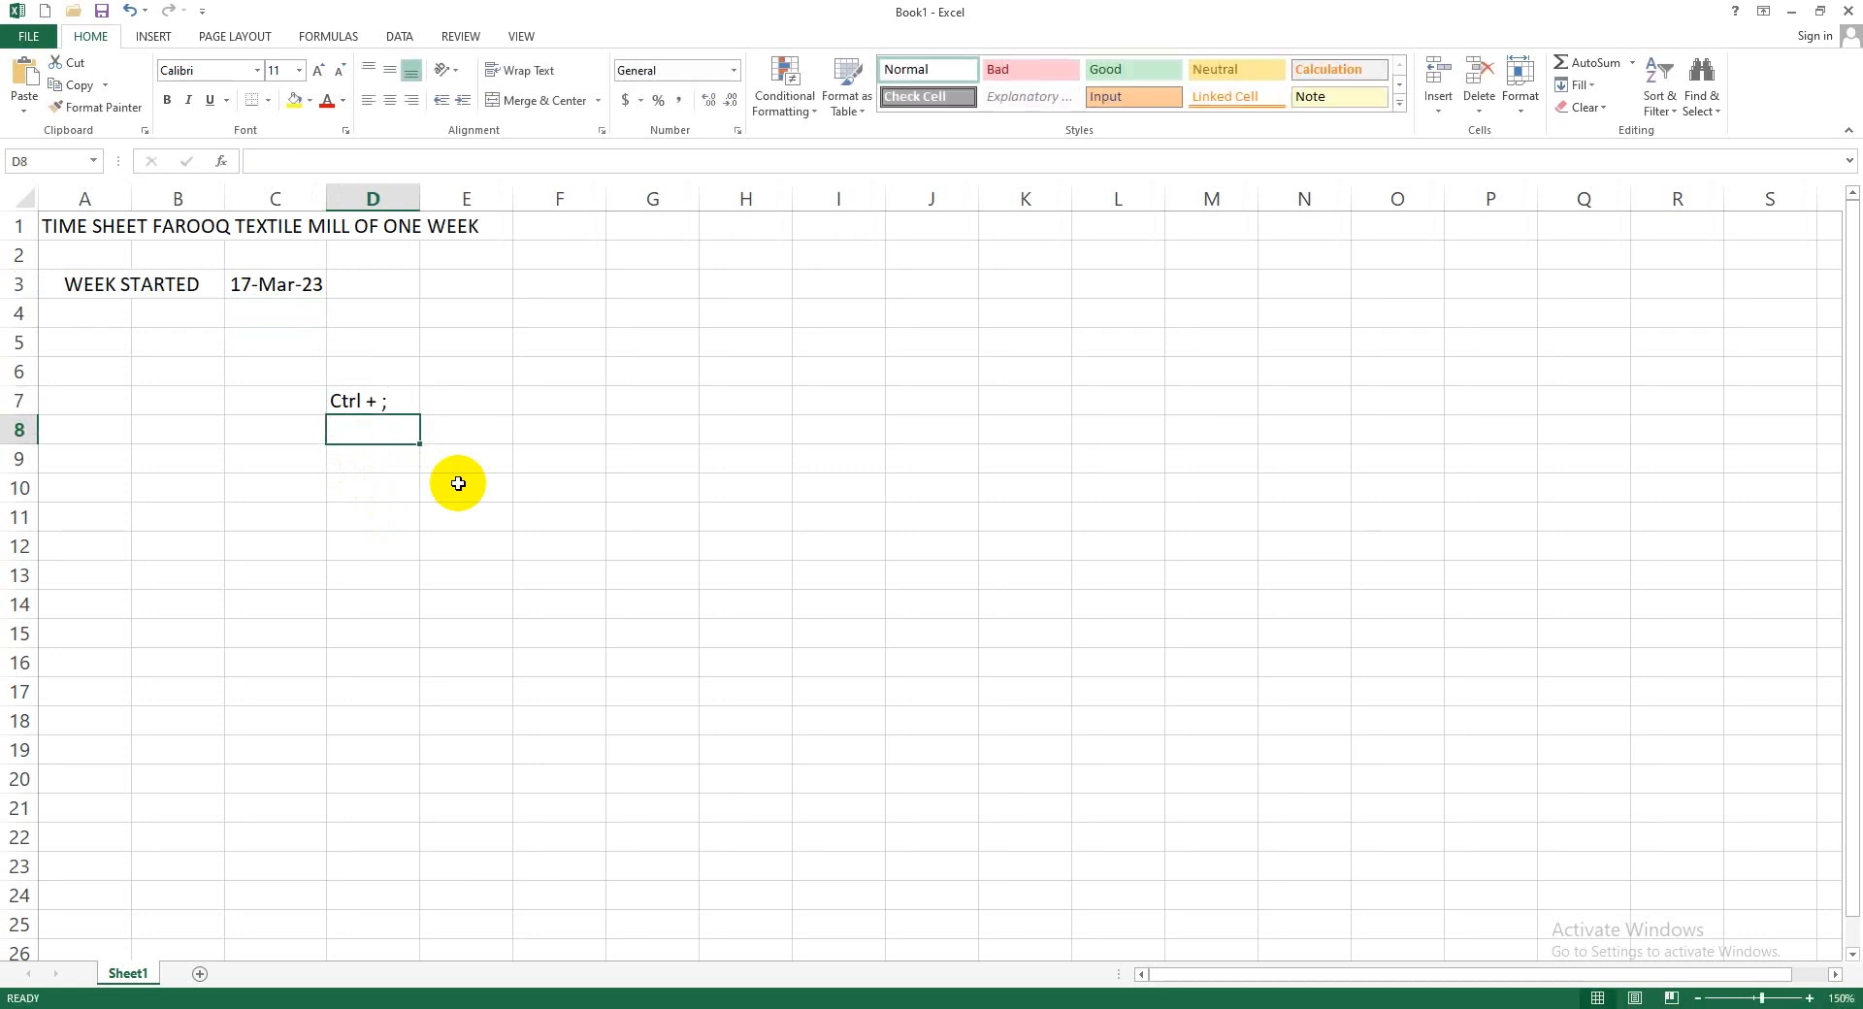
pyautogui.press('Return')
pyautogui.hotkey('ctrl', ';')
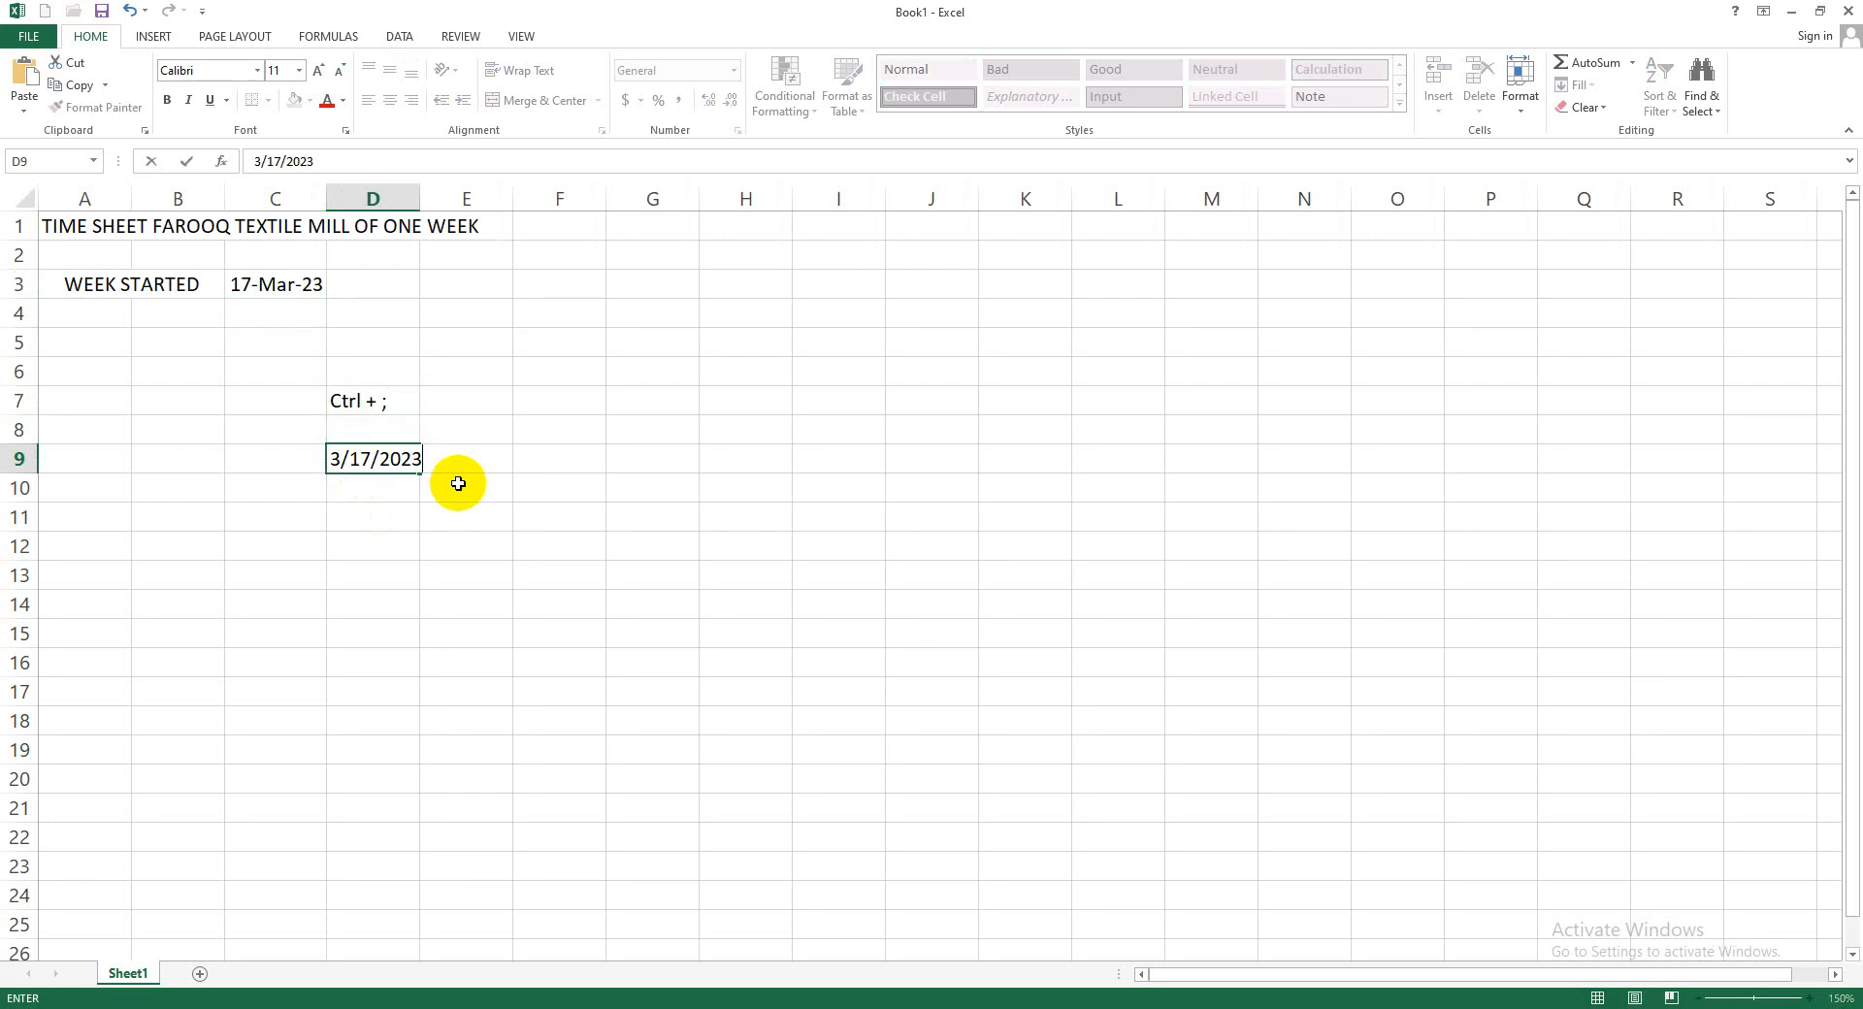
pyautogui.hotkey('ctrl', 'Return')
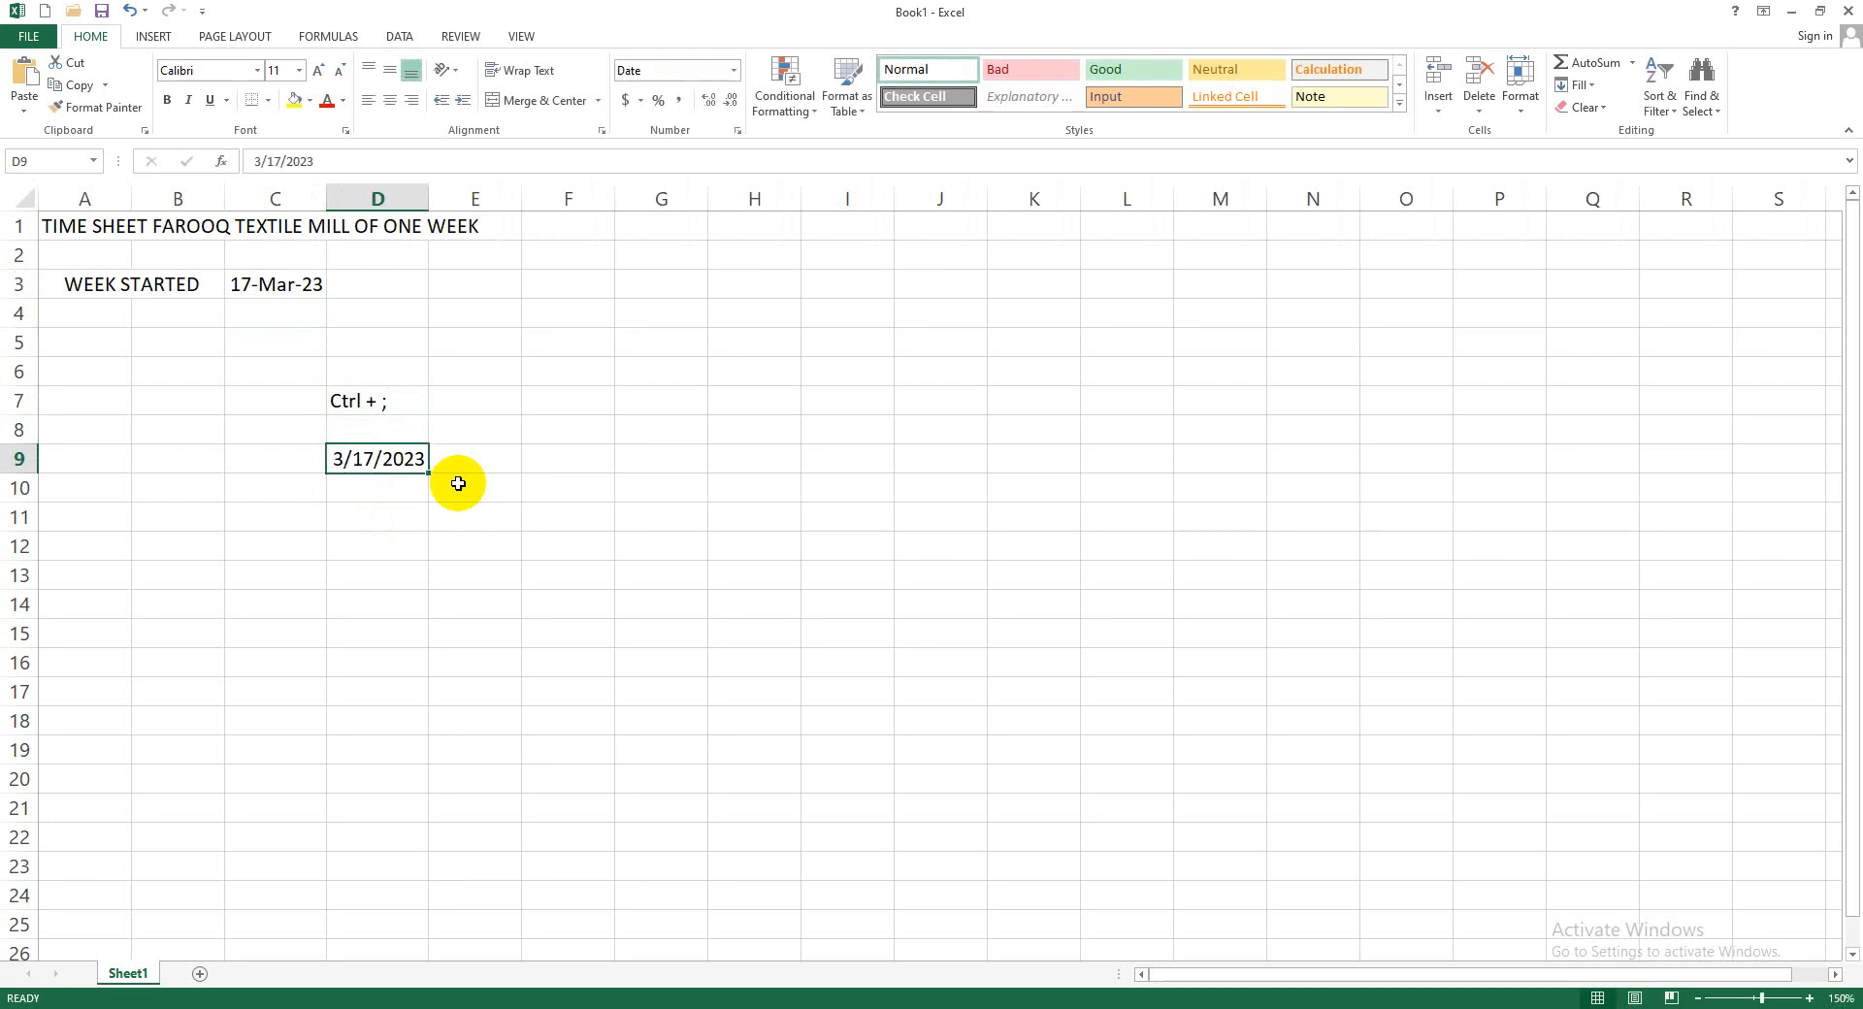
# Clear the sample date from D9 and the shortcut note from D7
pyautogui.press('Delete')
pyautogui.press('Up')
pyautogui.press('Up')
pyautogui.press('Delete')
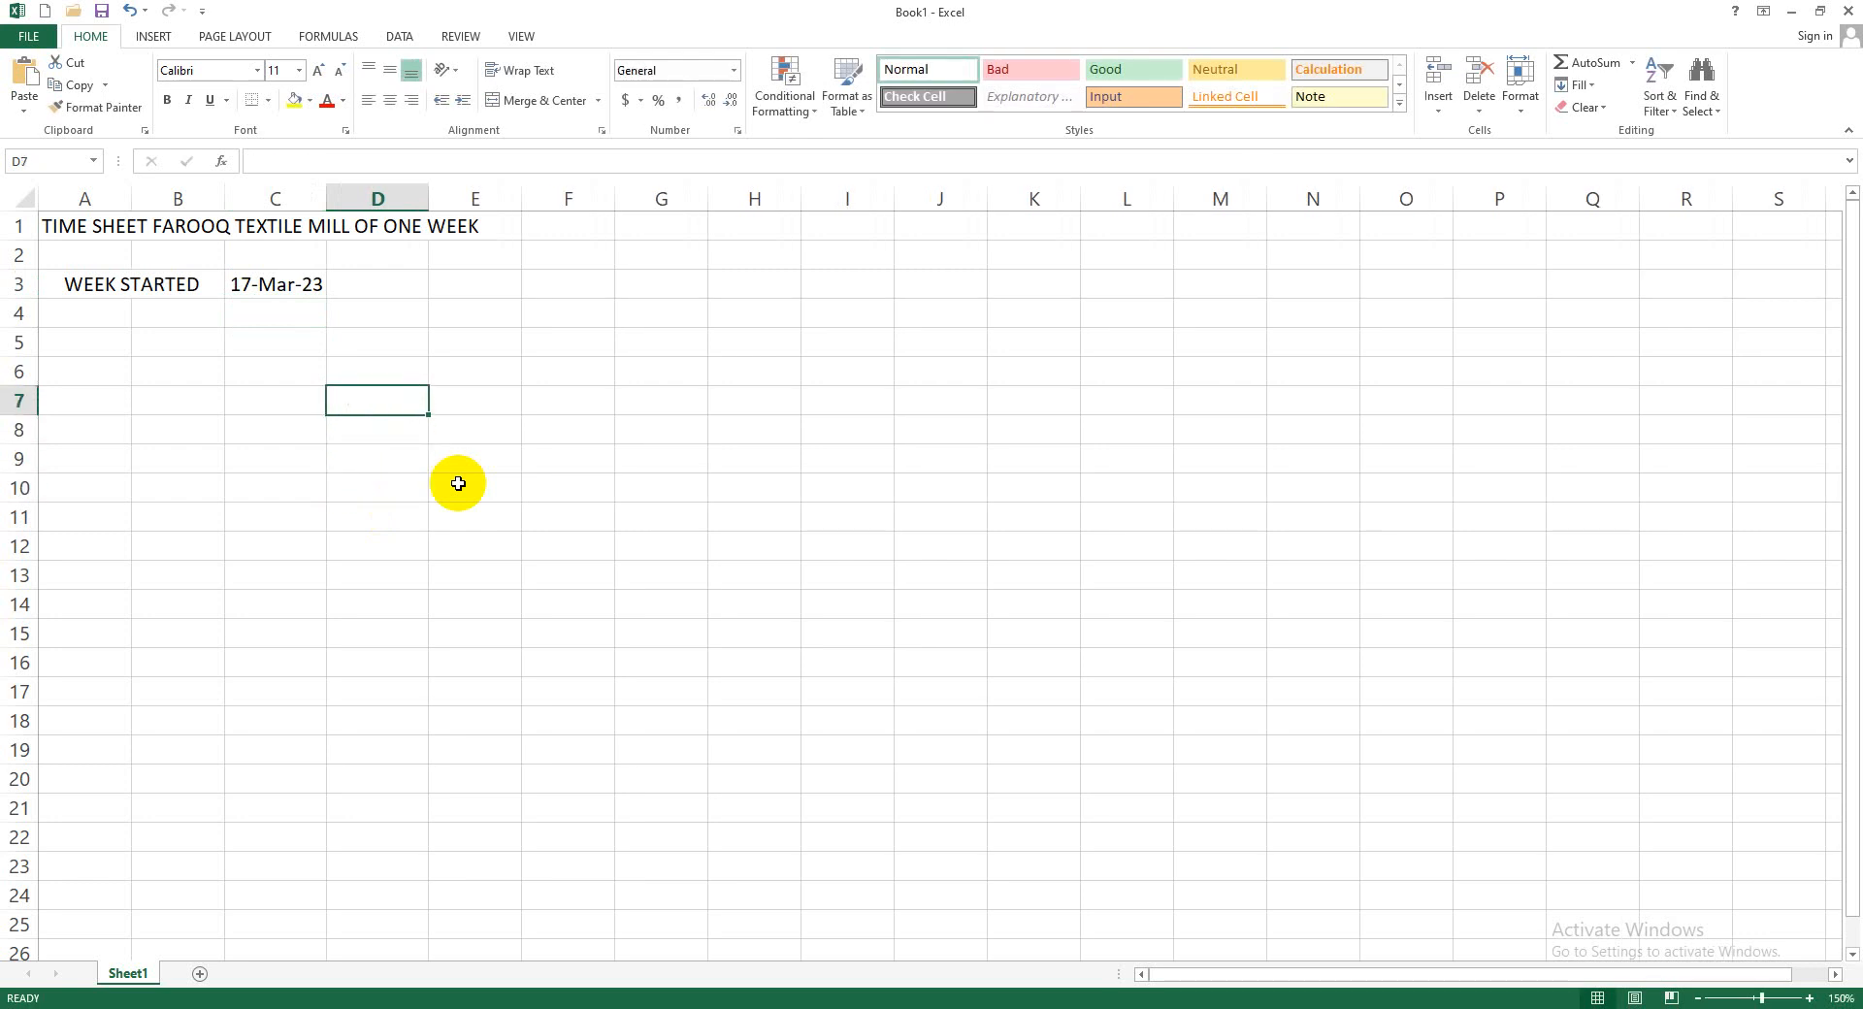
# Check the system calendar for the coming Monday's date as the week start for C3
pyautogui.click(263, 274)
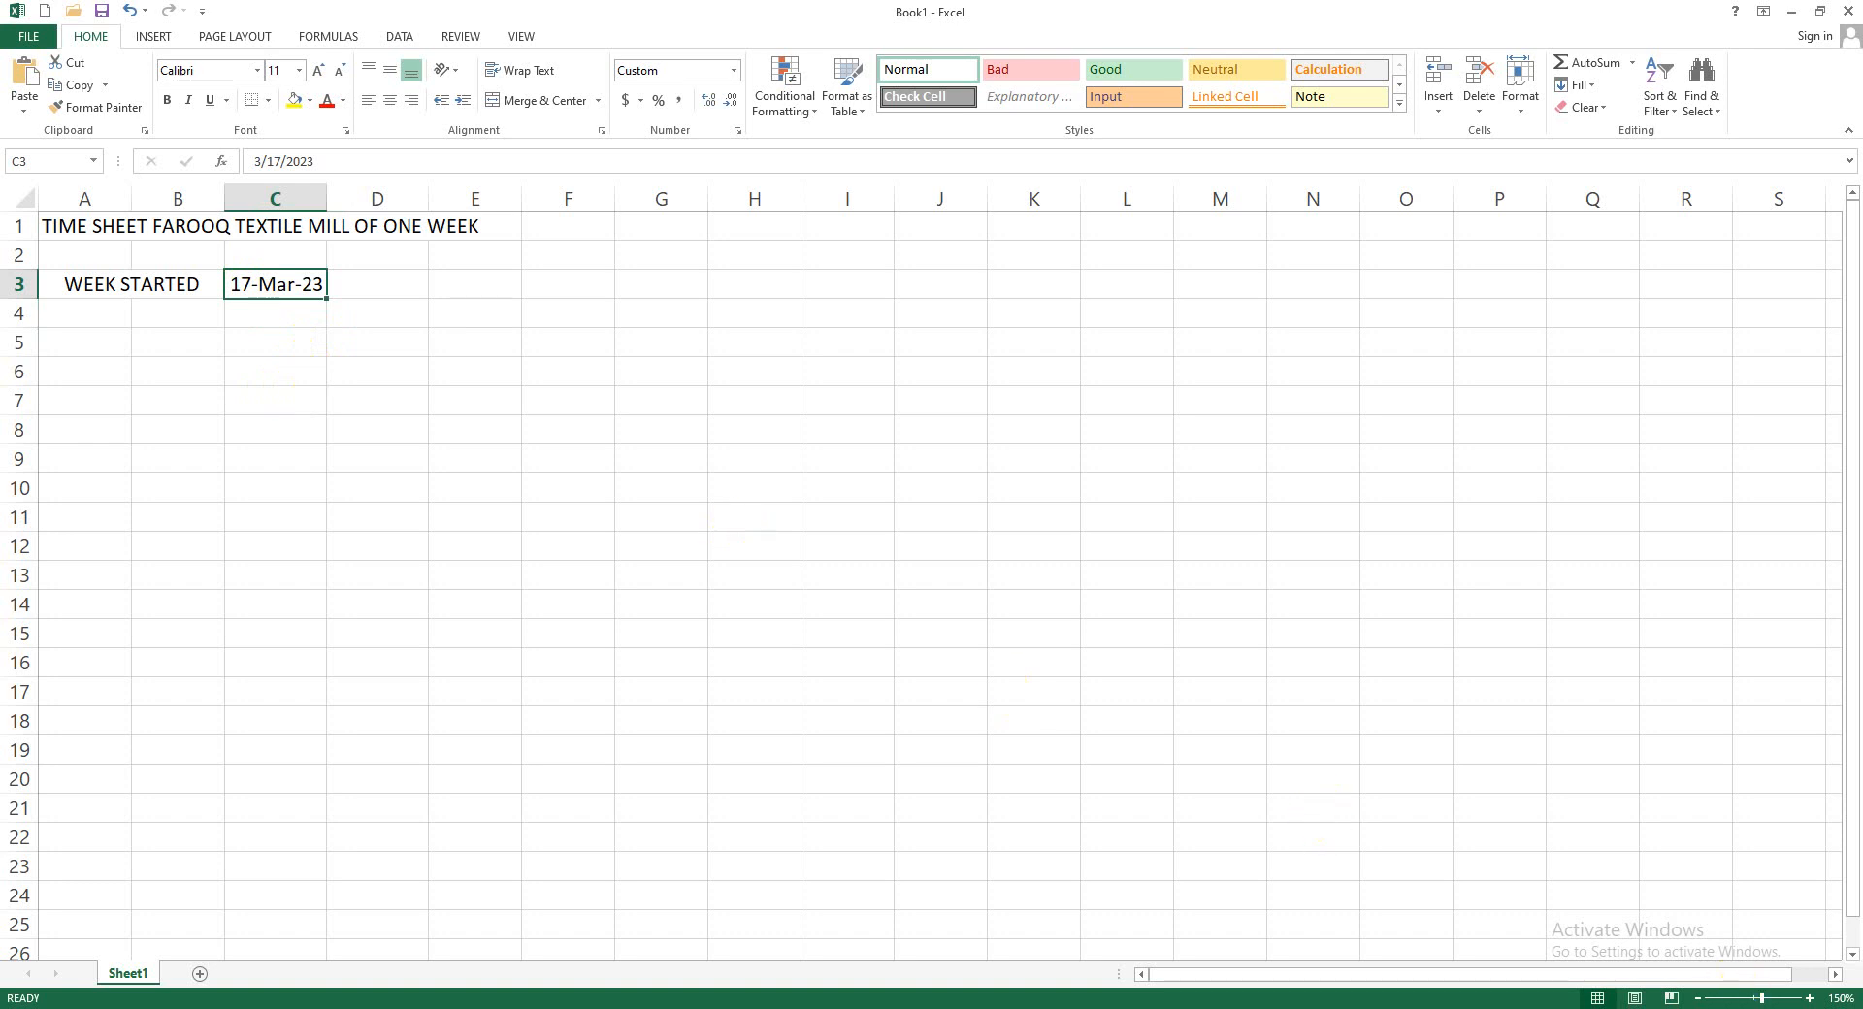
pyautogui.click(1786, 1008)
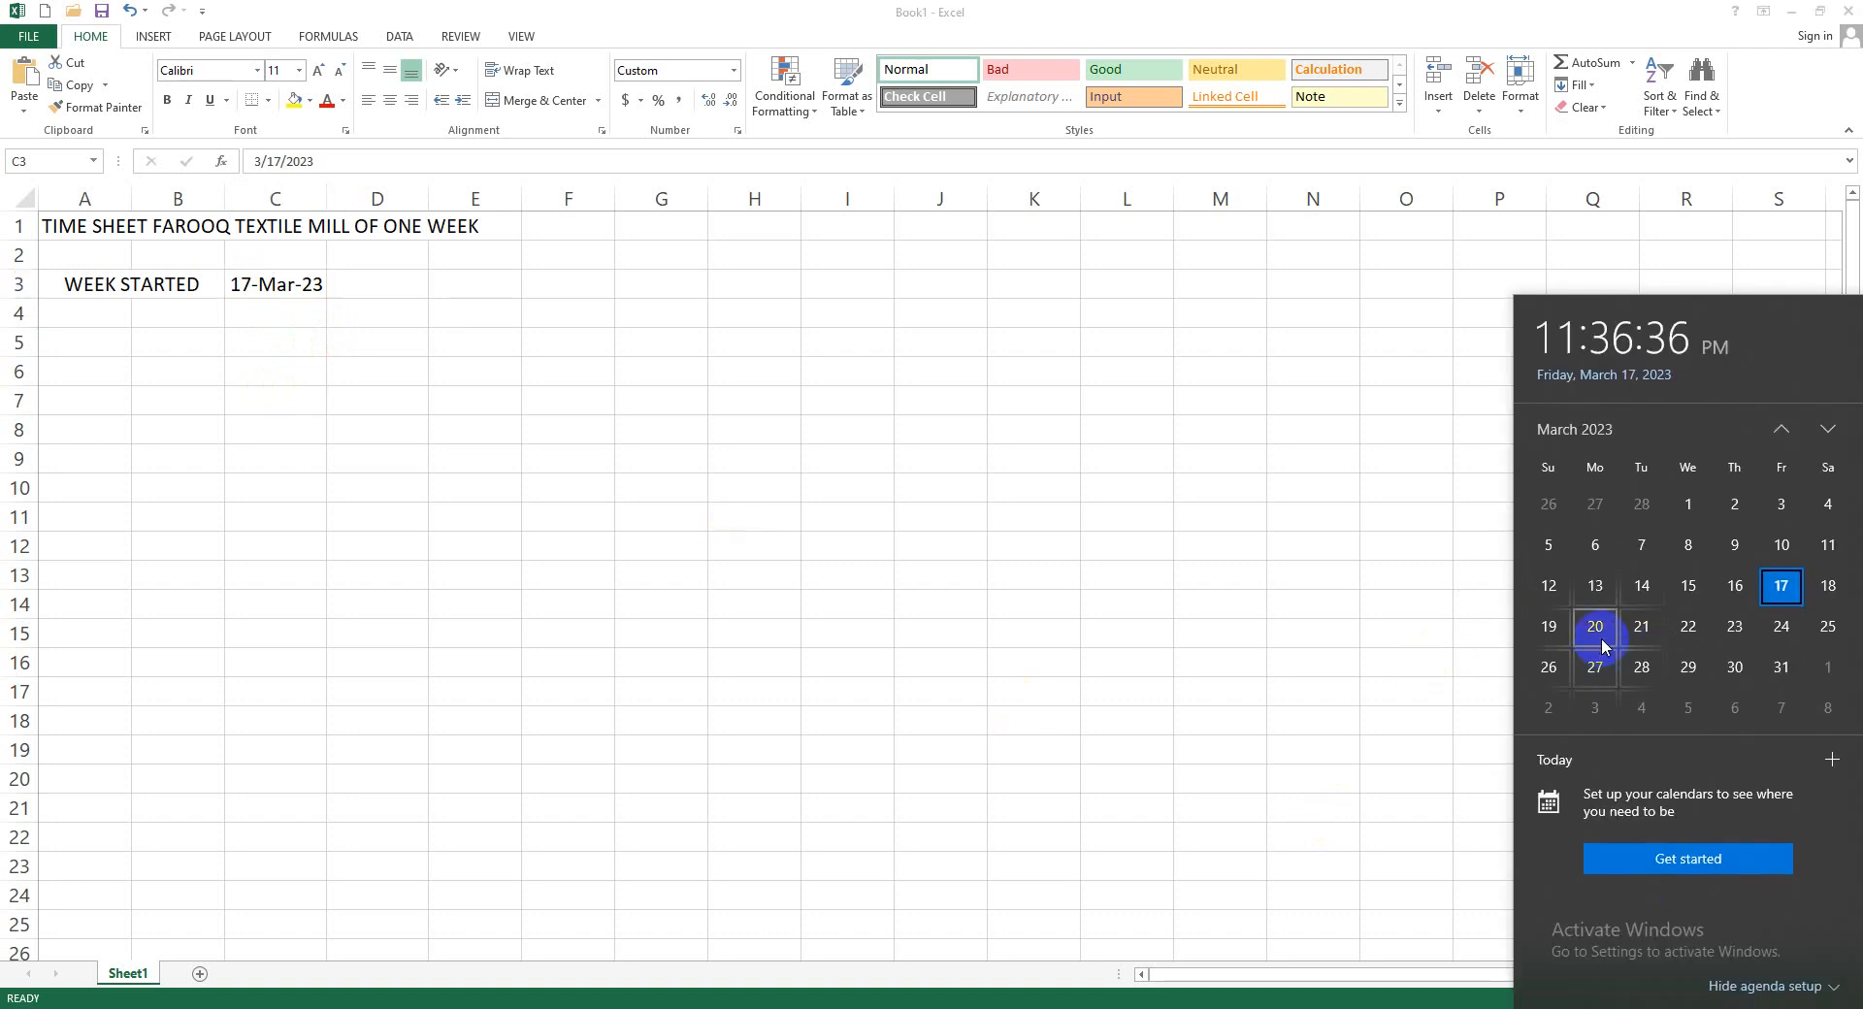
pyautogui.click(257, 285)
pyautogui.click(277, 354)
pyautogui.click(264, 284)
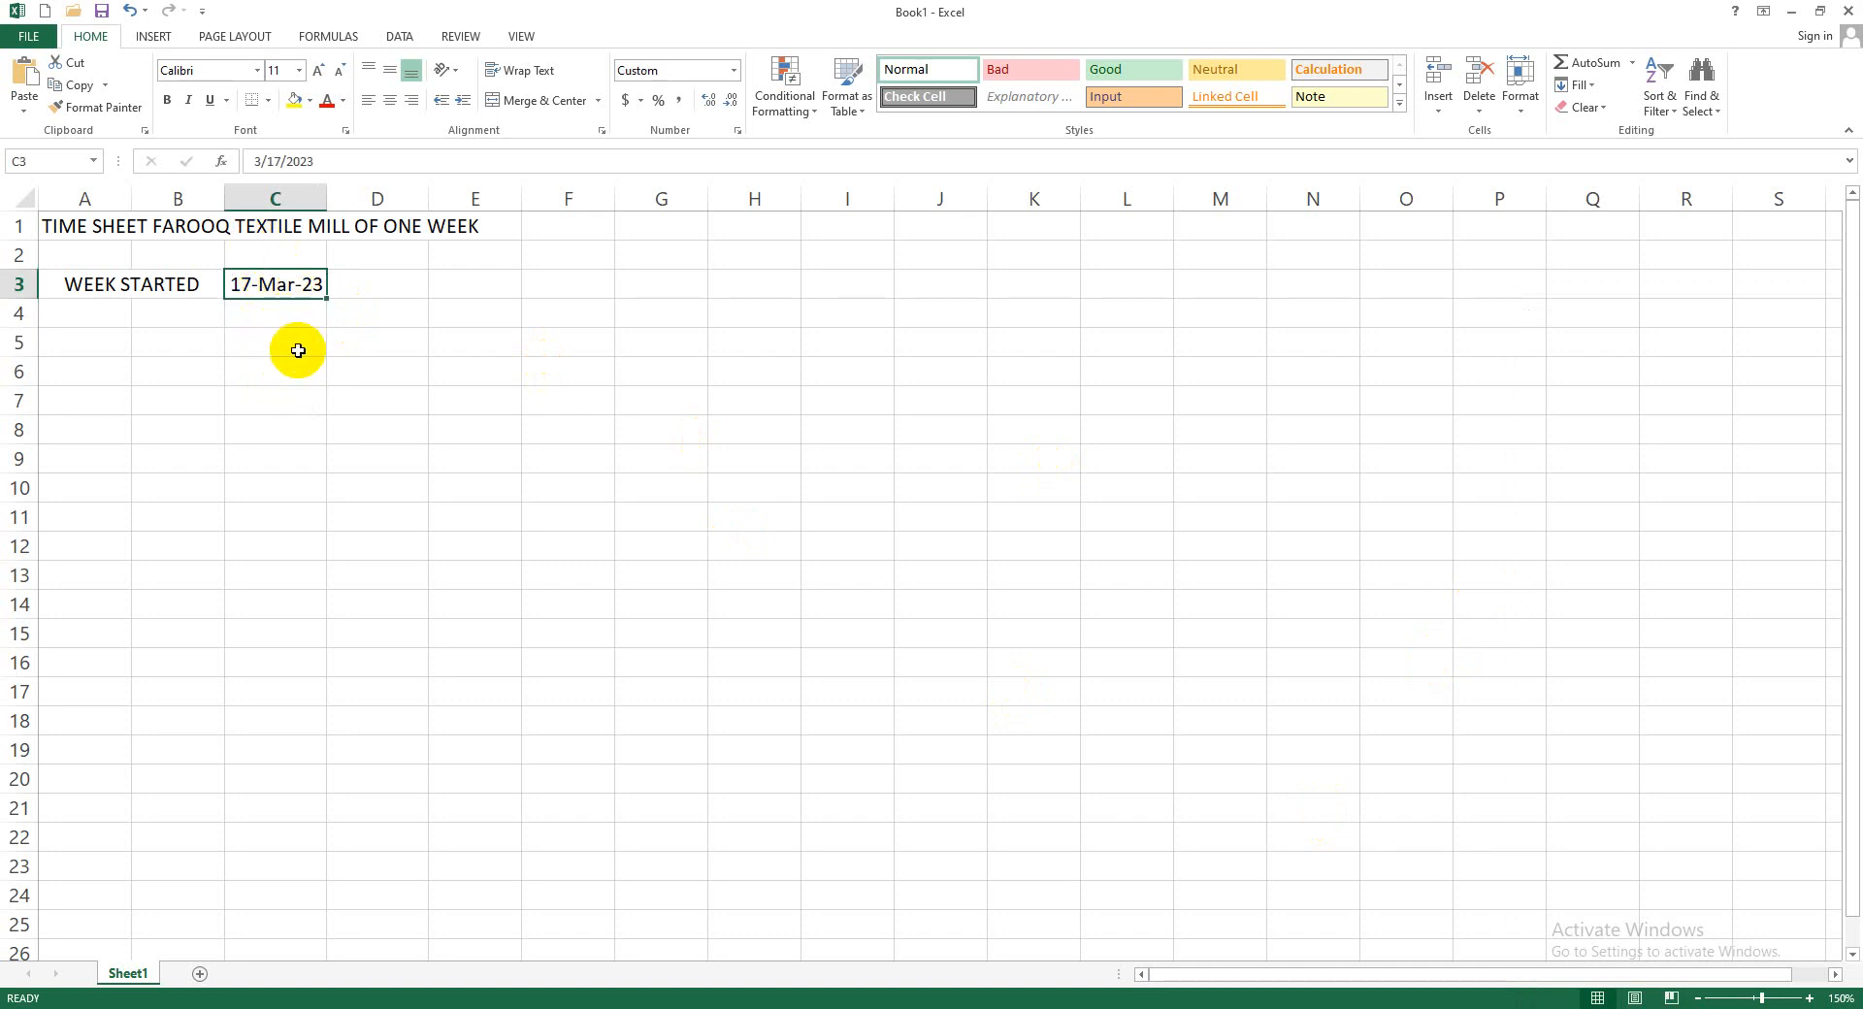
pyautogui.press('F2')
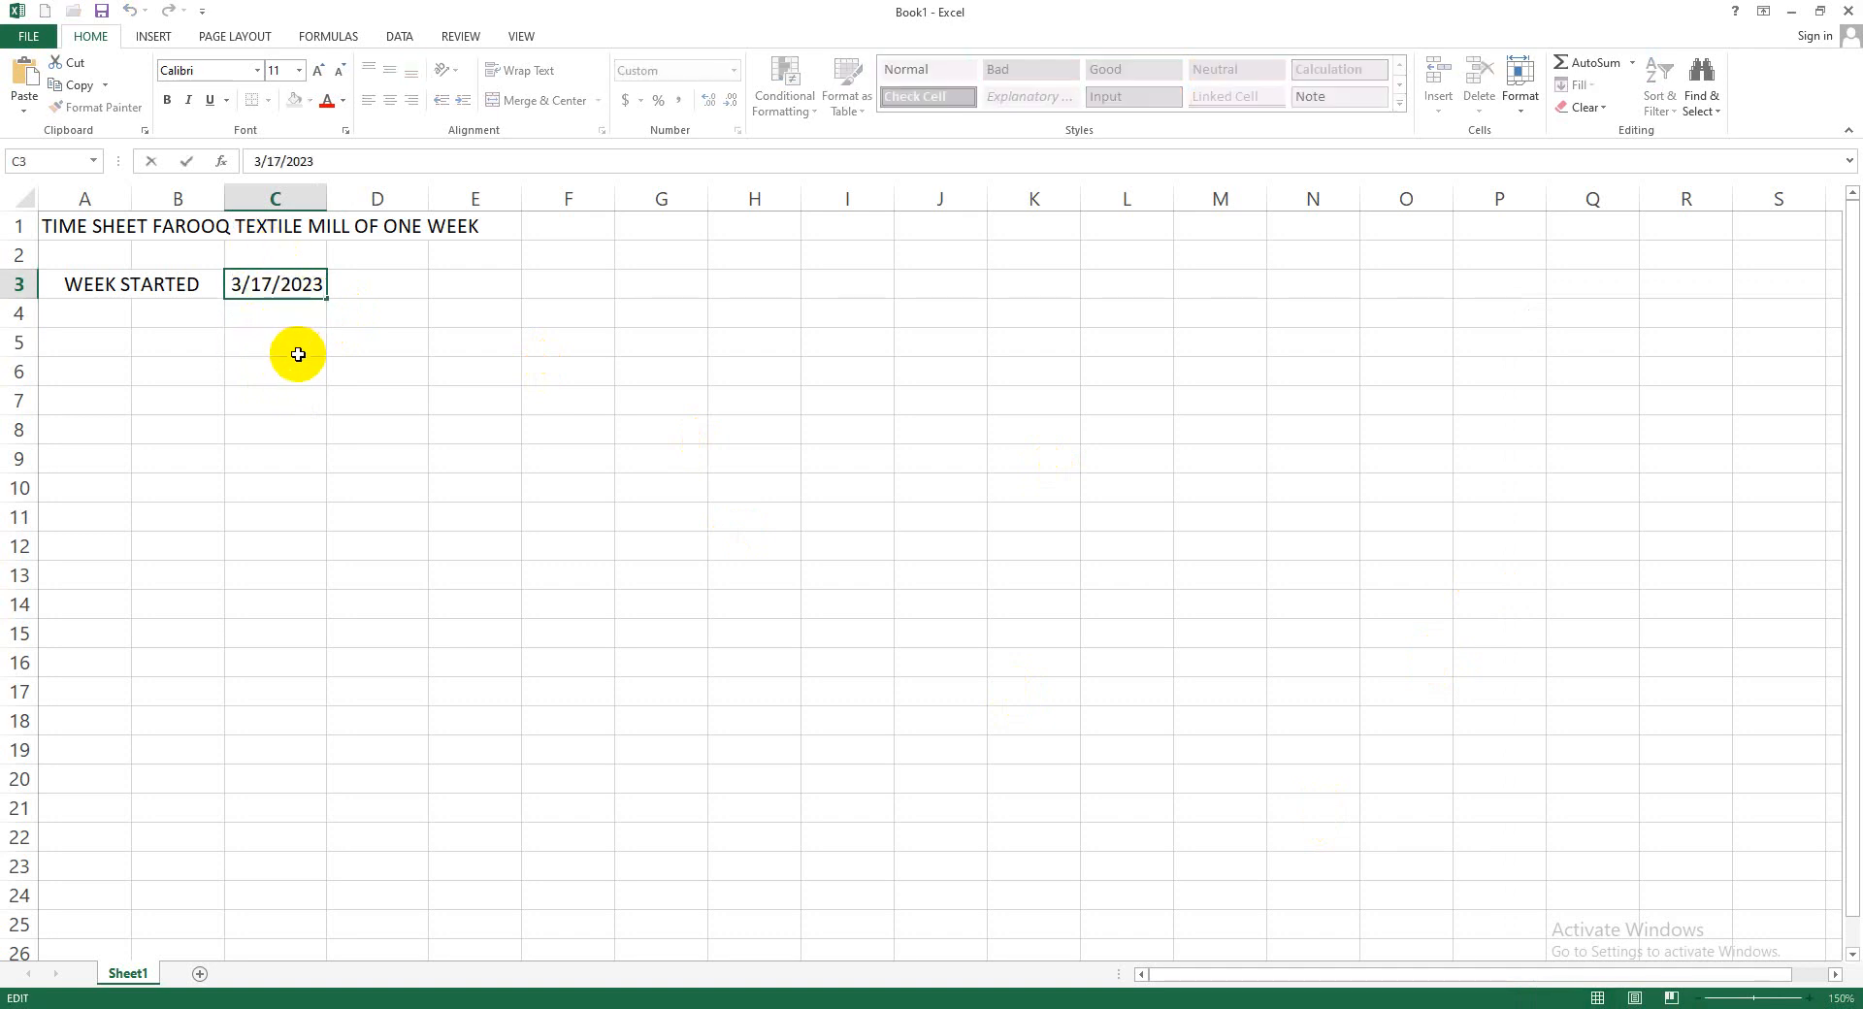
pyautogui.click(298, 354)
pyautogui.click(275, 284)
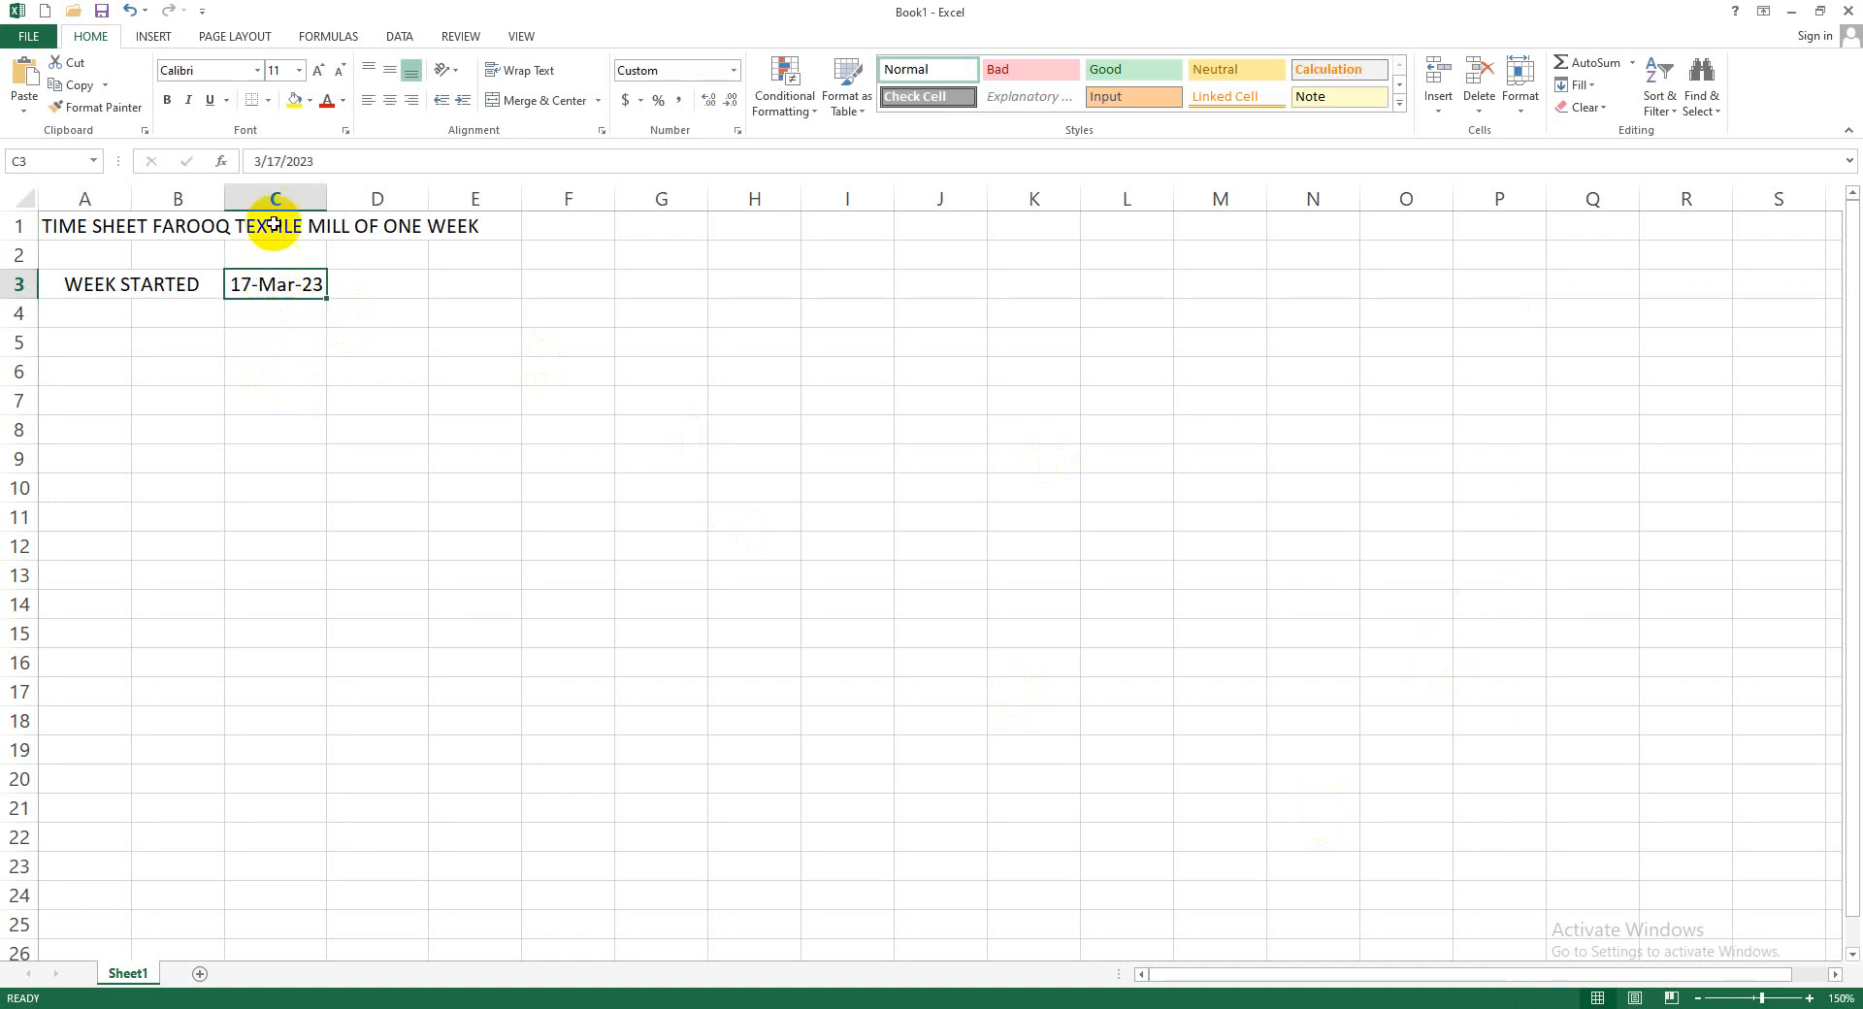
# Set the week-start date in C3 to 3/20/2023, checking the day against the system calendar
pyautogui.click(281, 162)
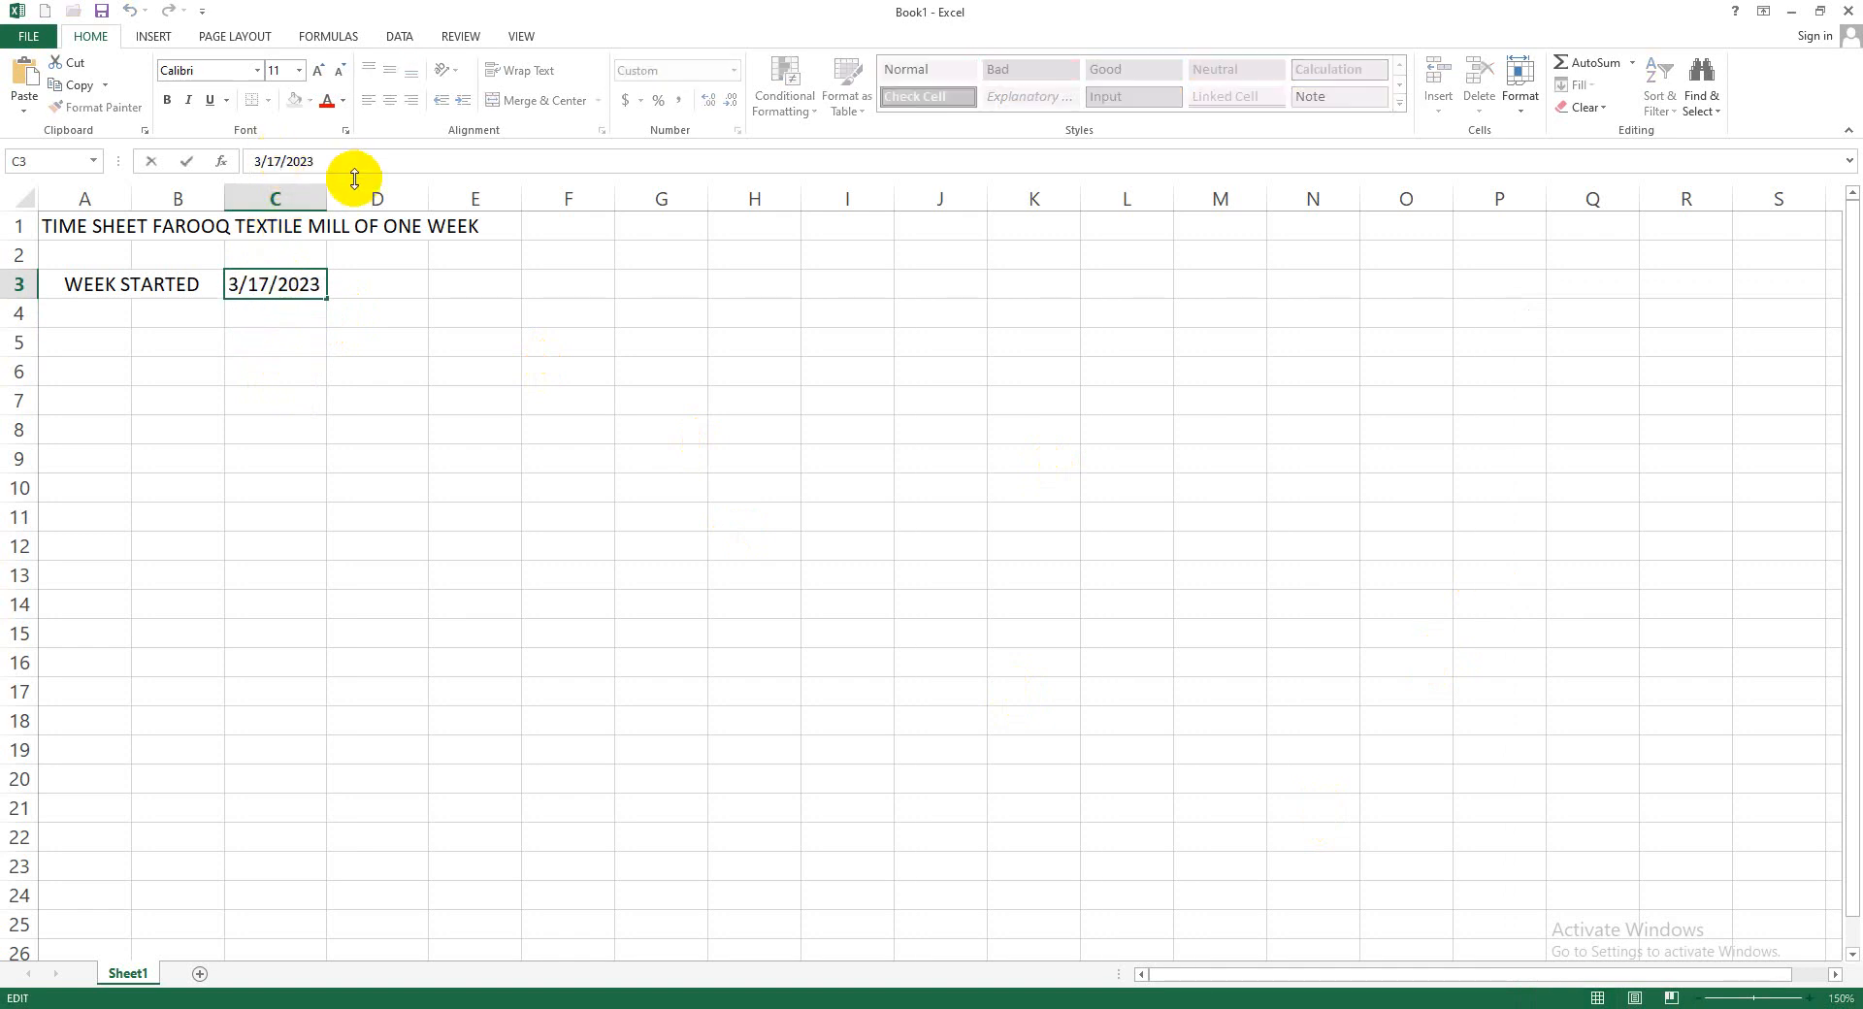
pyautogui.click(1786, 1000)
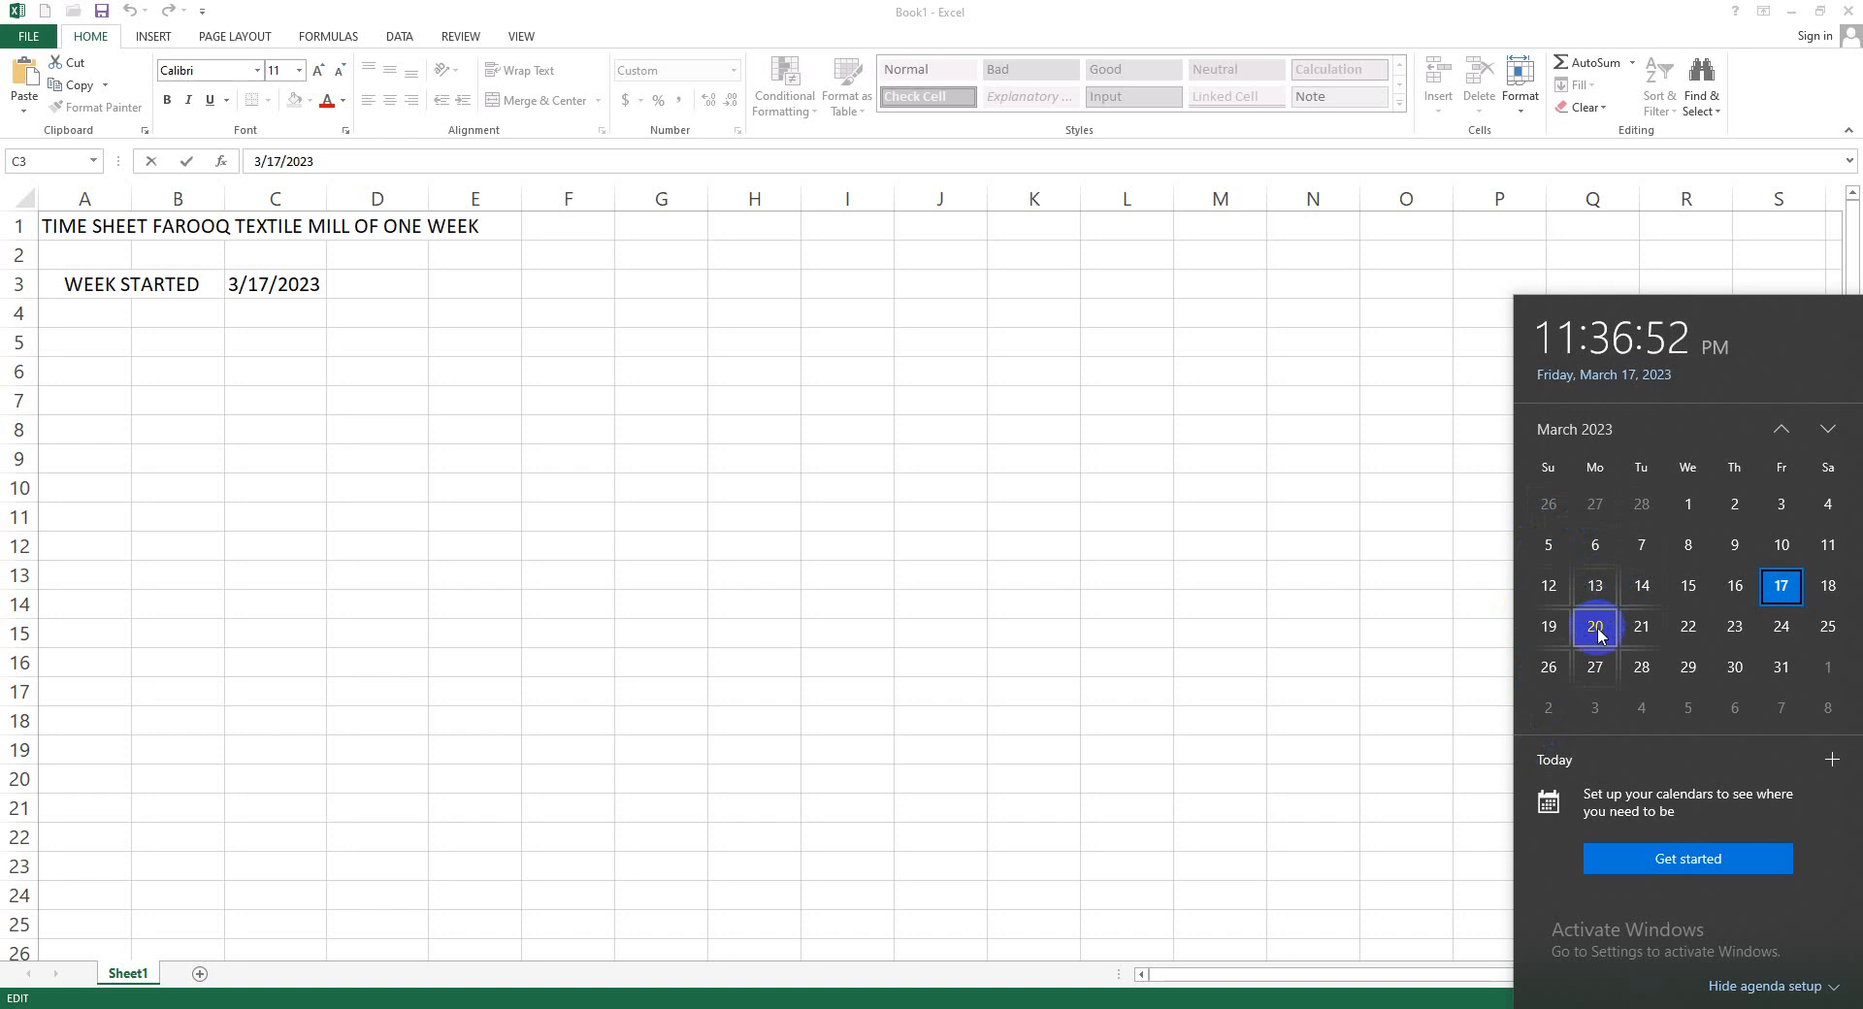
pyautogui.click(280, 162)
pyautogui.hotkey('shift', 'Left')
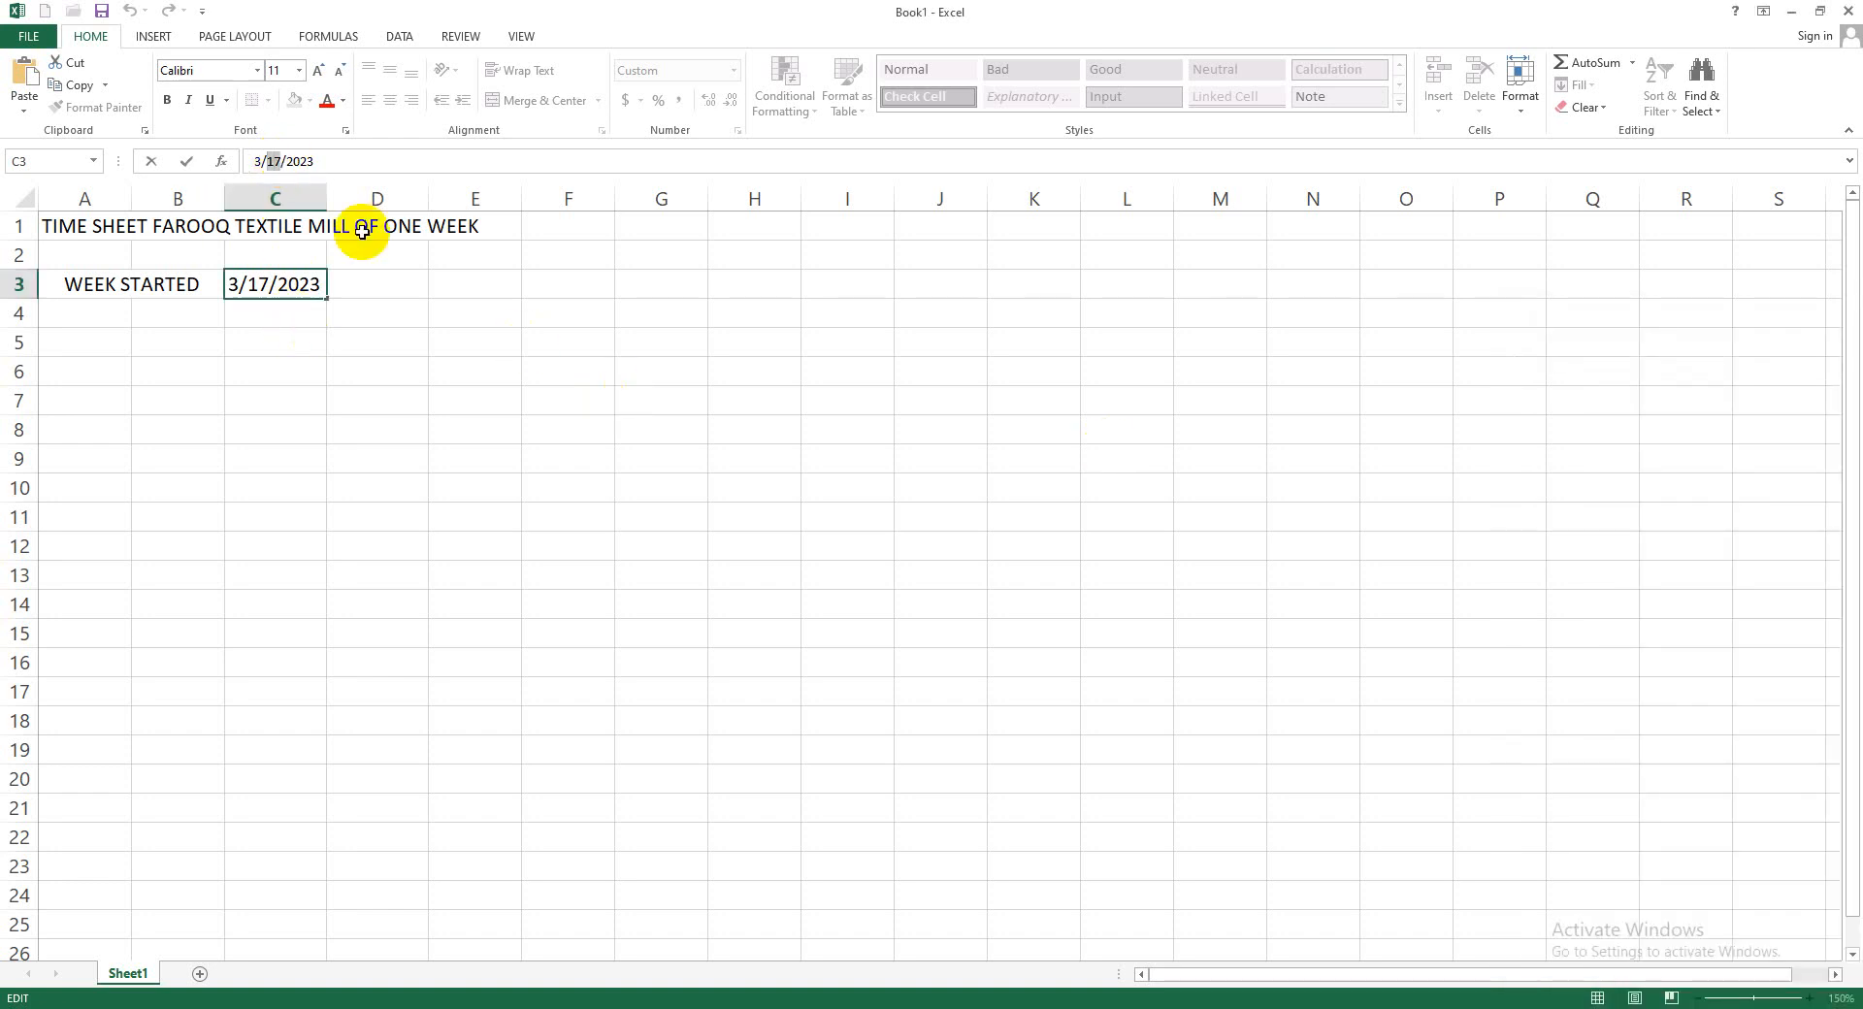
pyautogui.write('20')
pyautogui.press('Return')
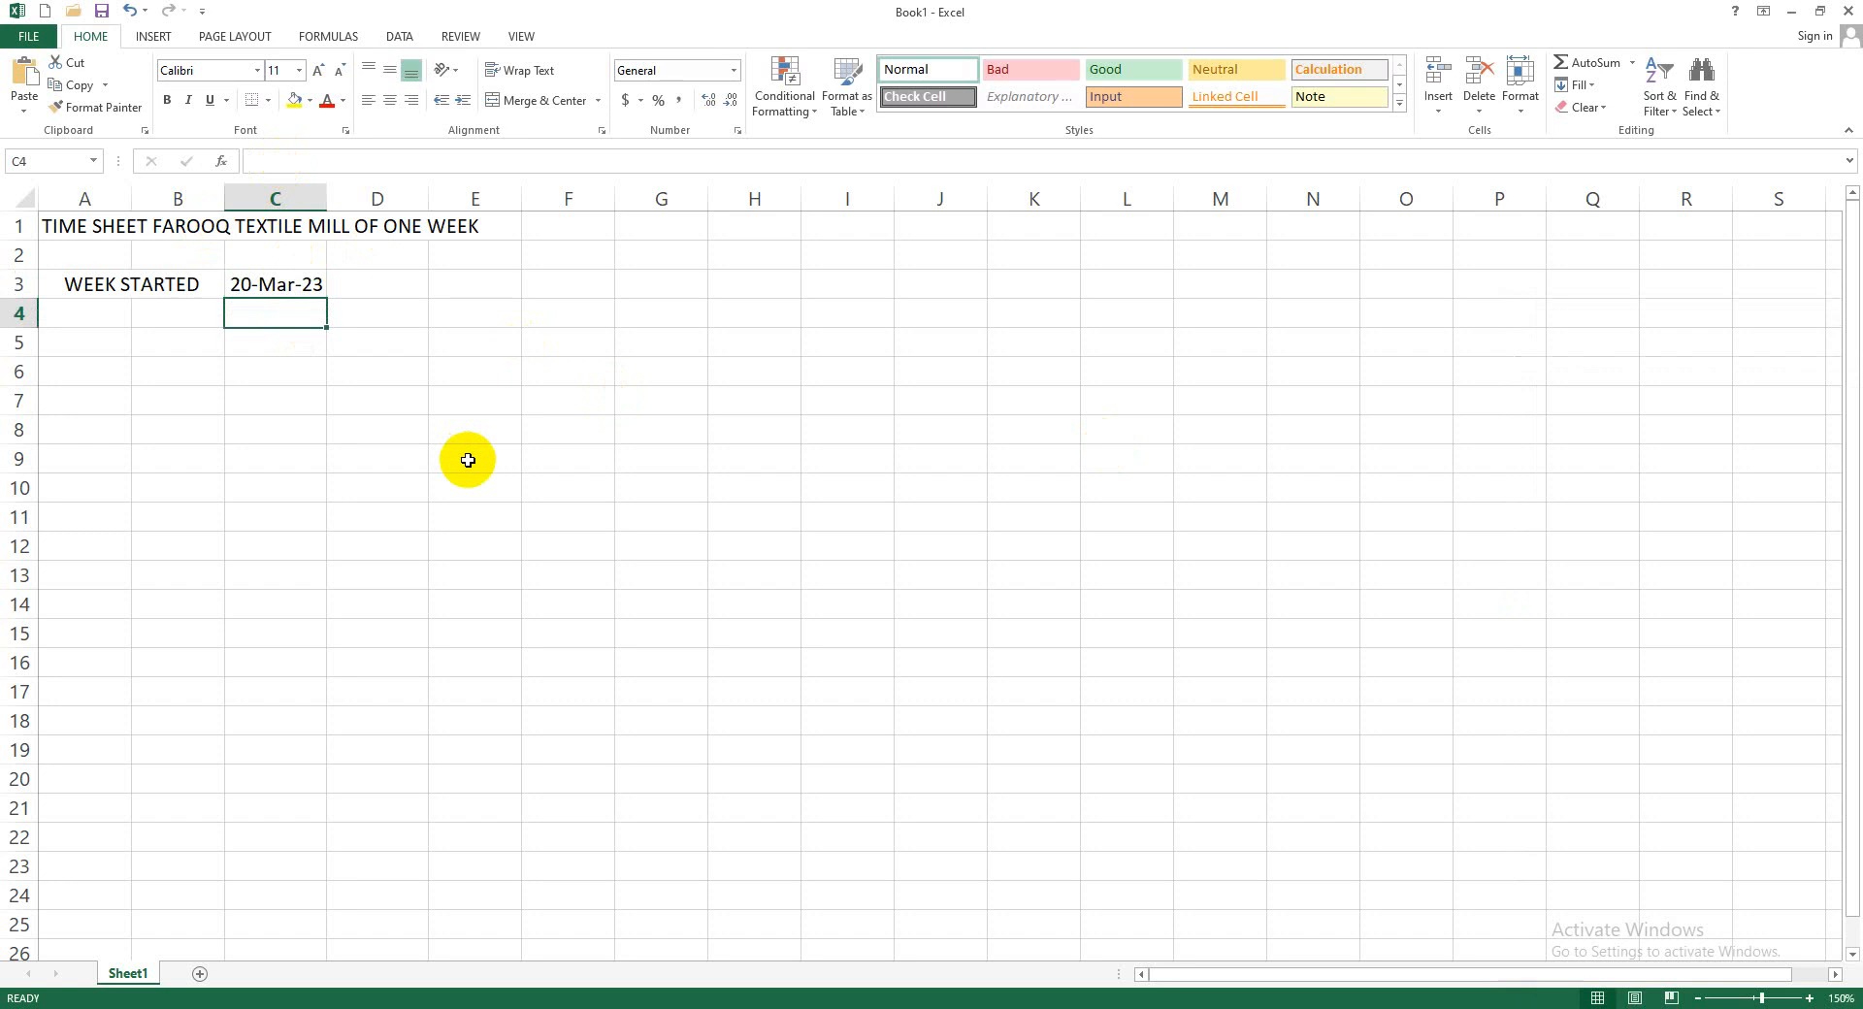
pyautogui.click(433, 437)
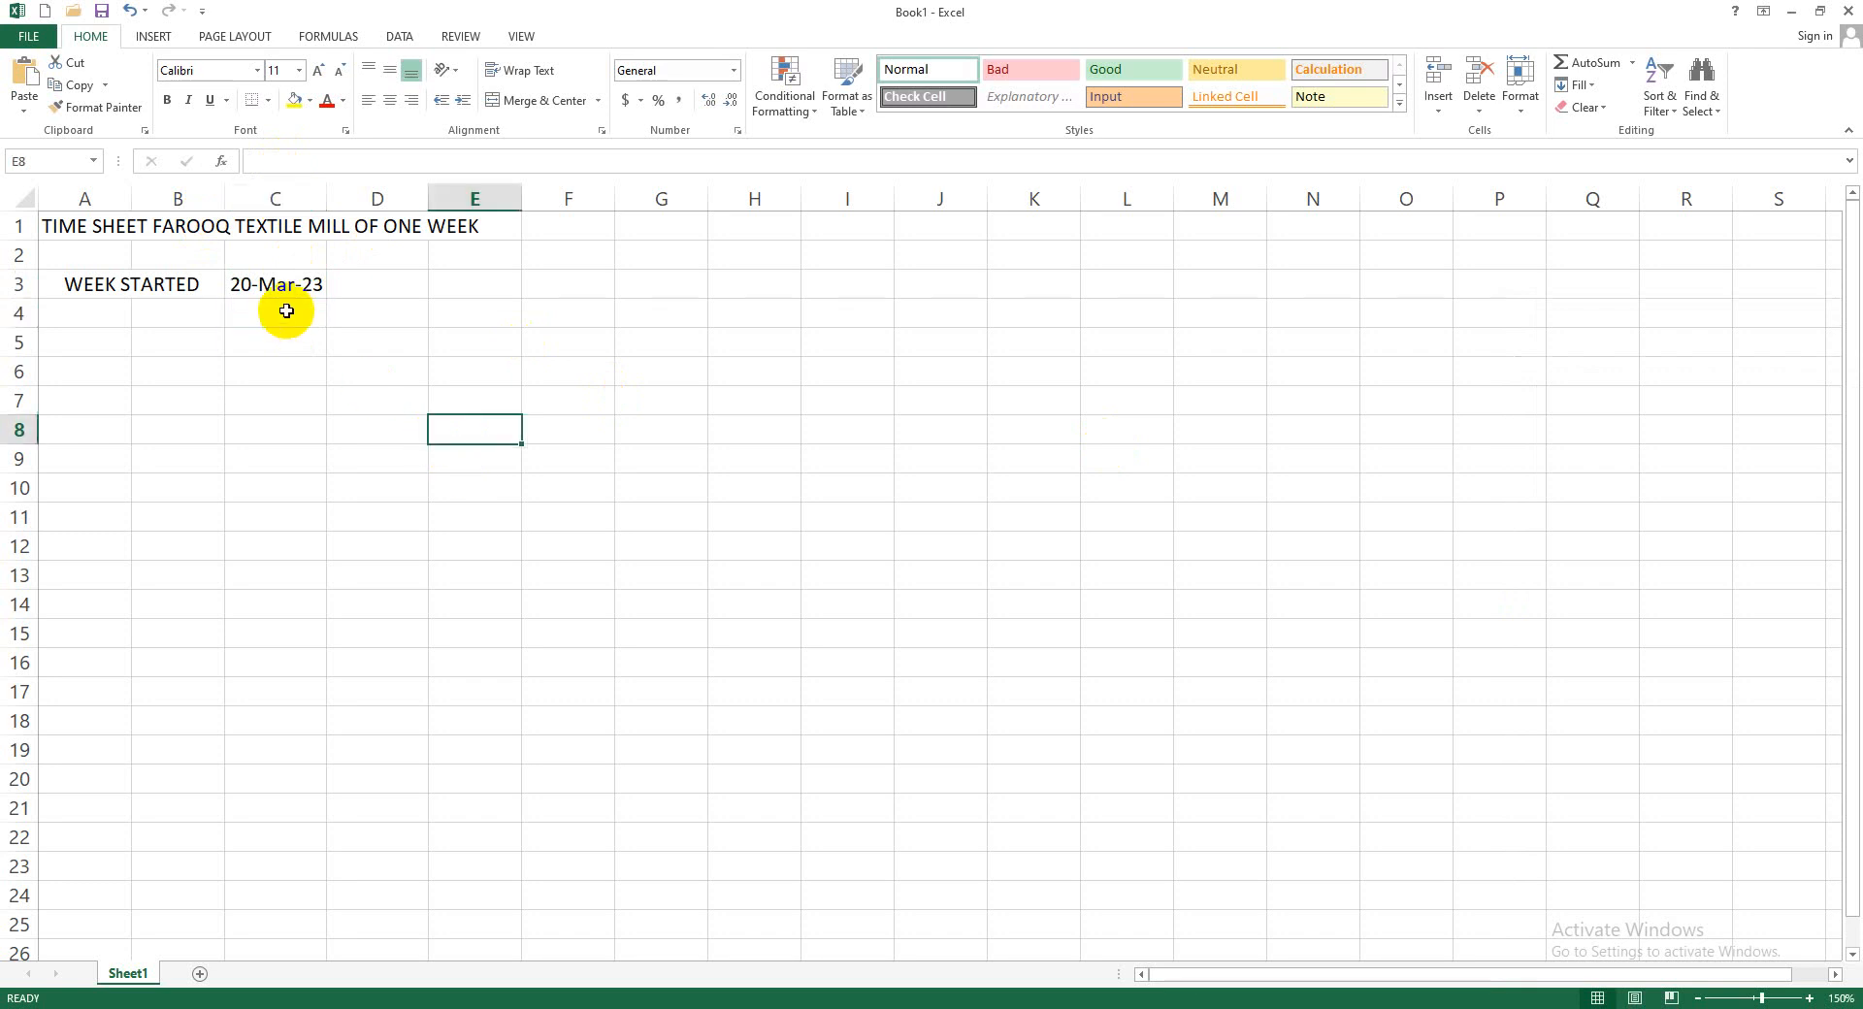
# Start a custom number format for the date in C3, removing the leading day code and extending the month code to mmmm
pyautogui.click(277, 288)
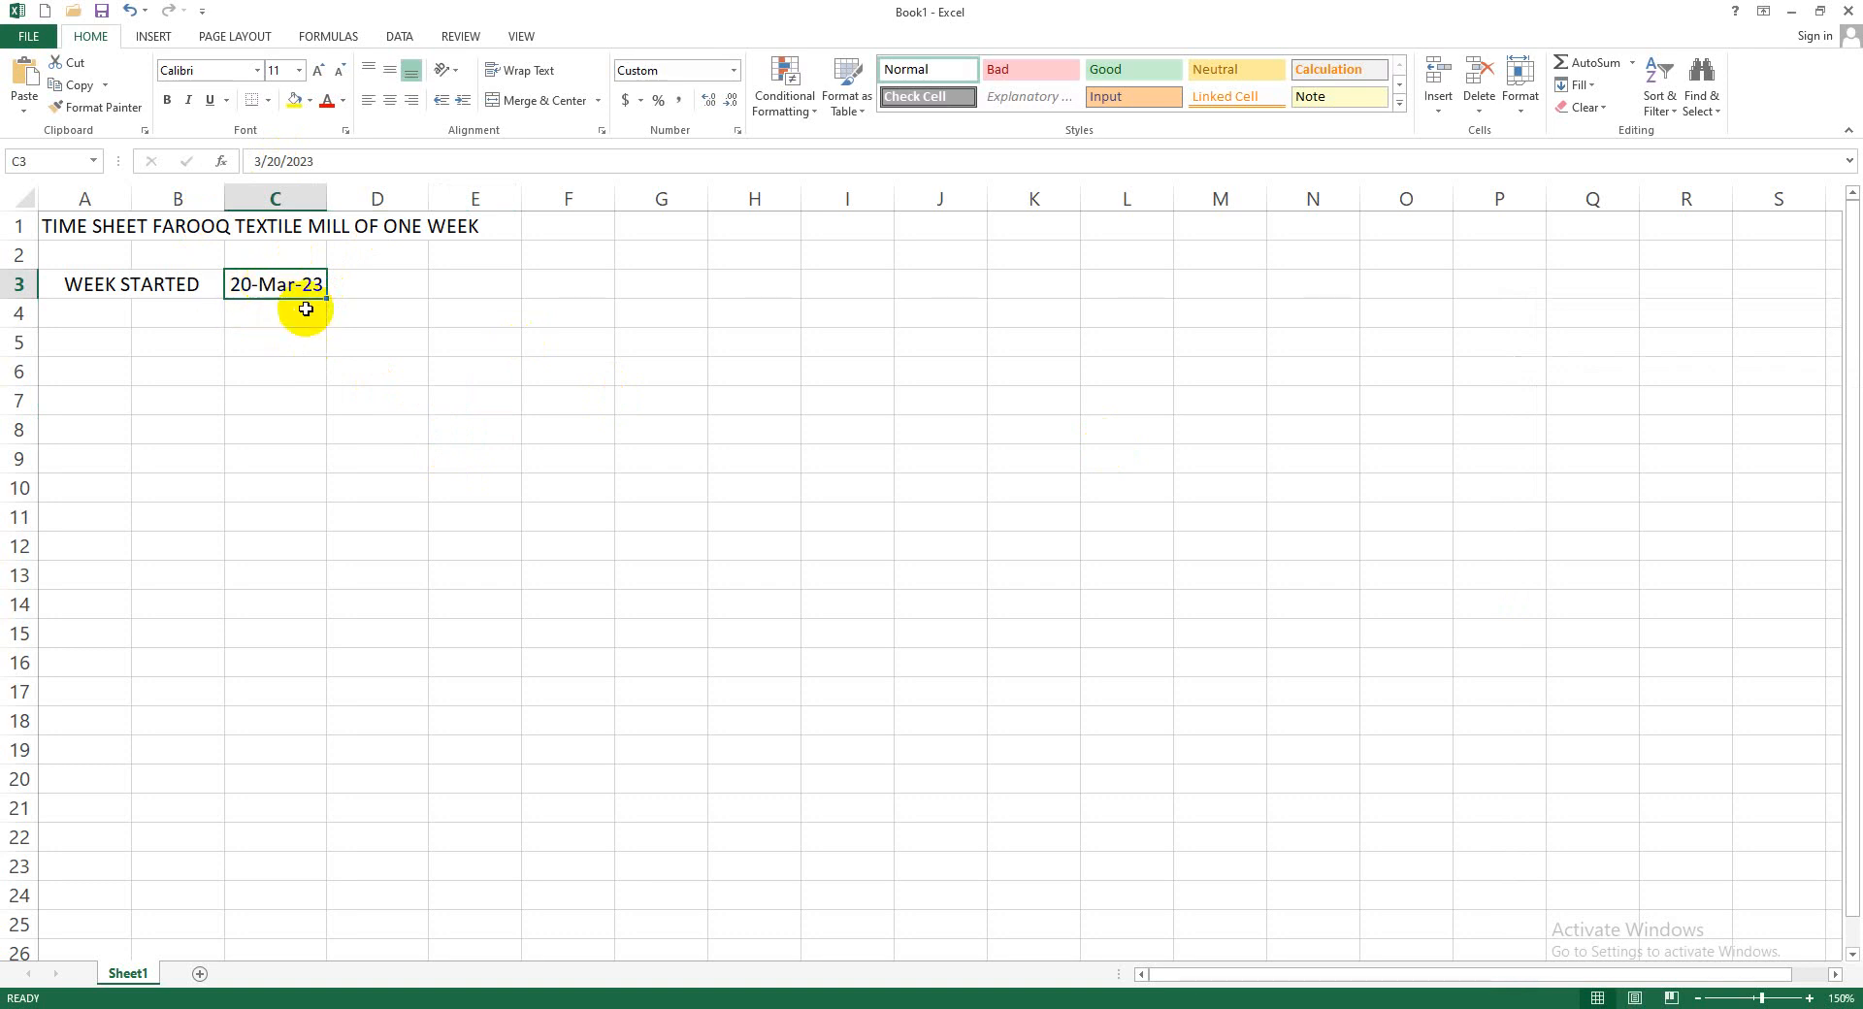
pyautogui.click(733, 76)
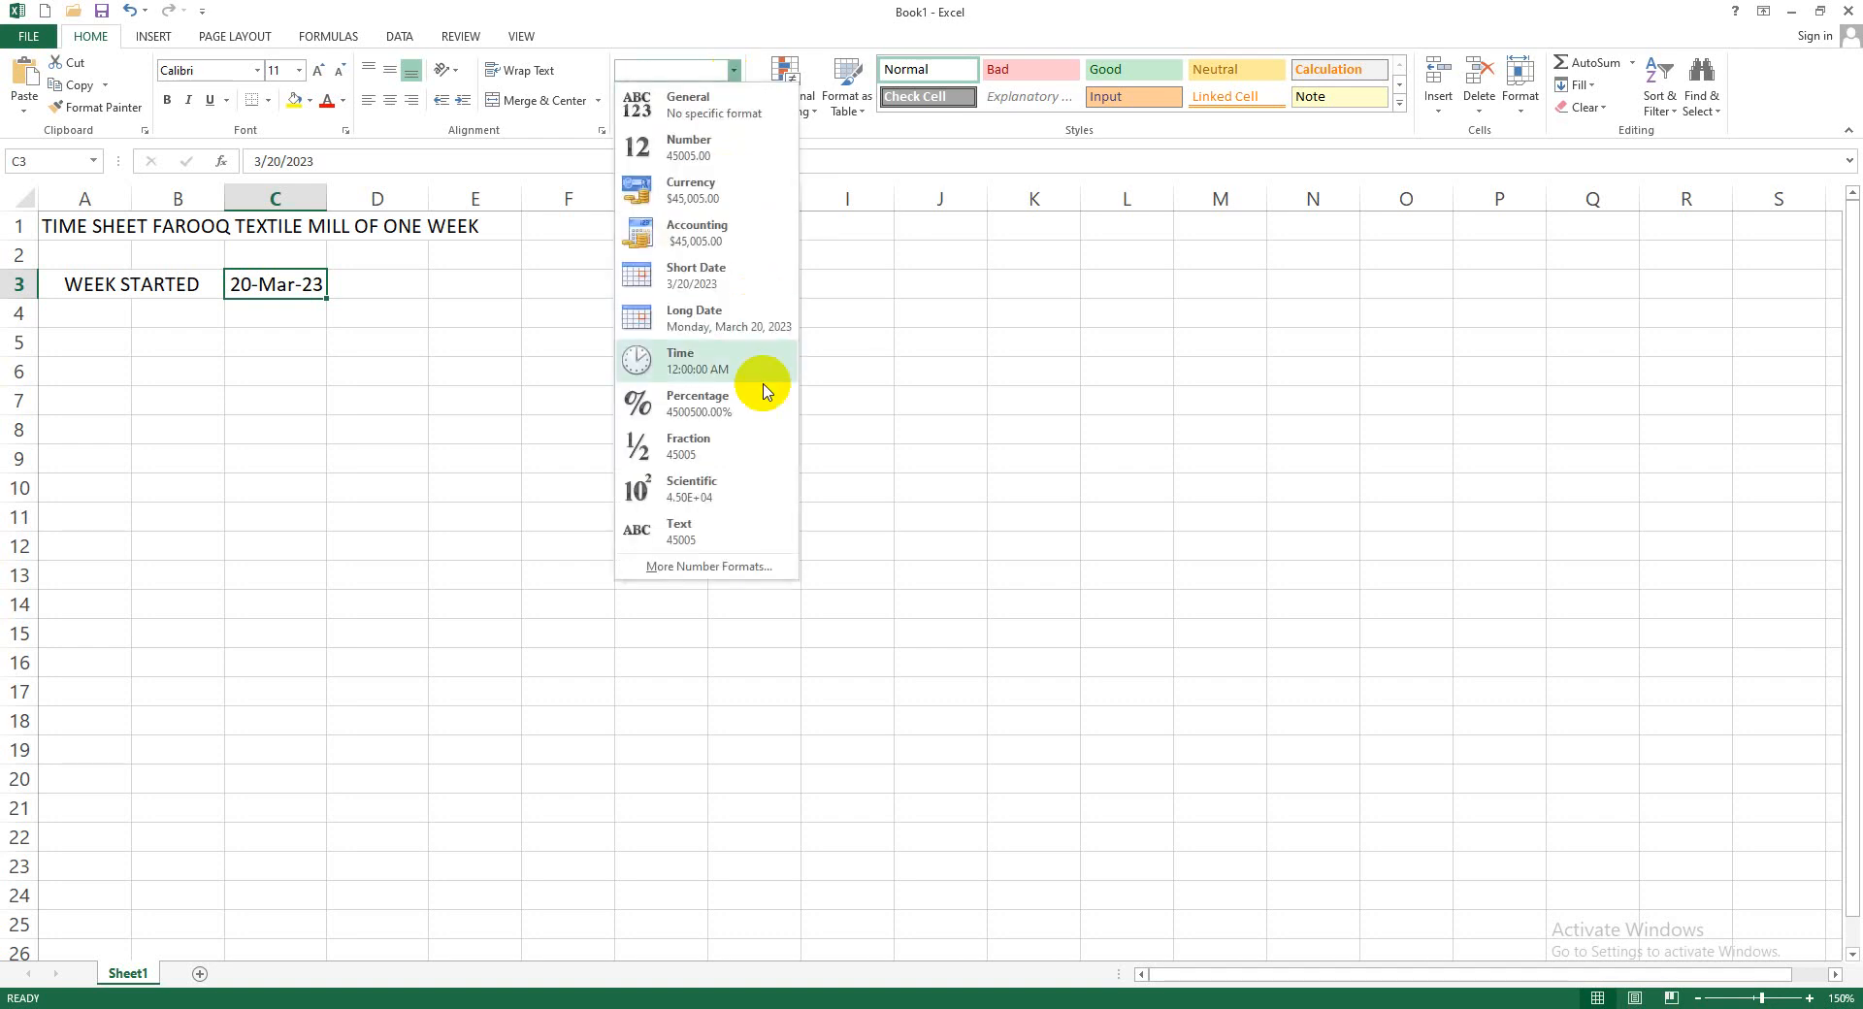
pyautogui.click(683, 569)
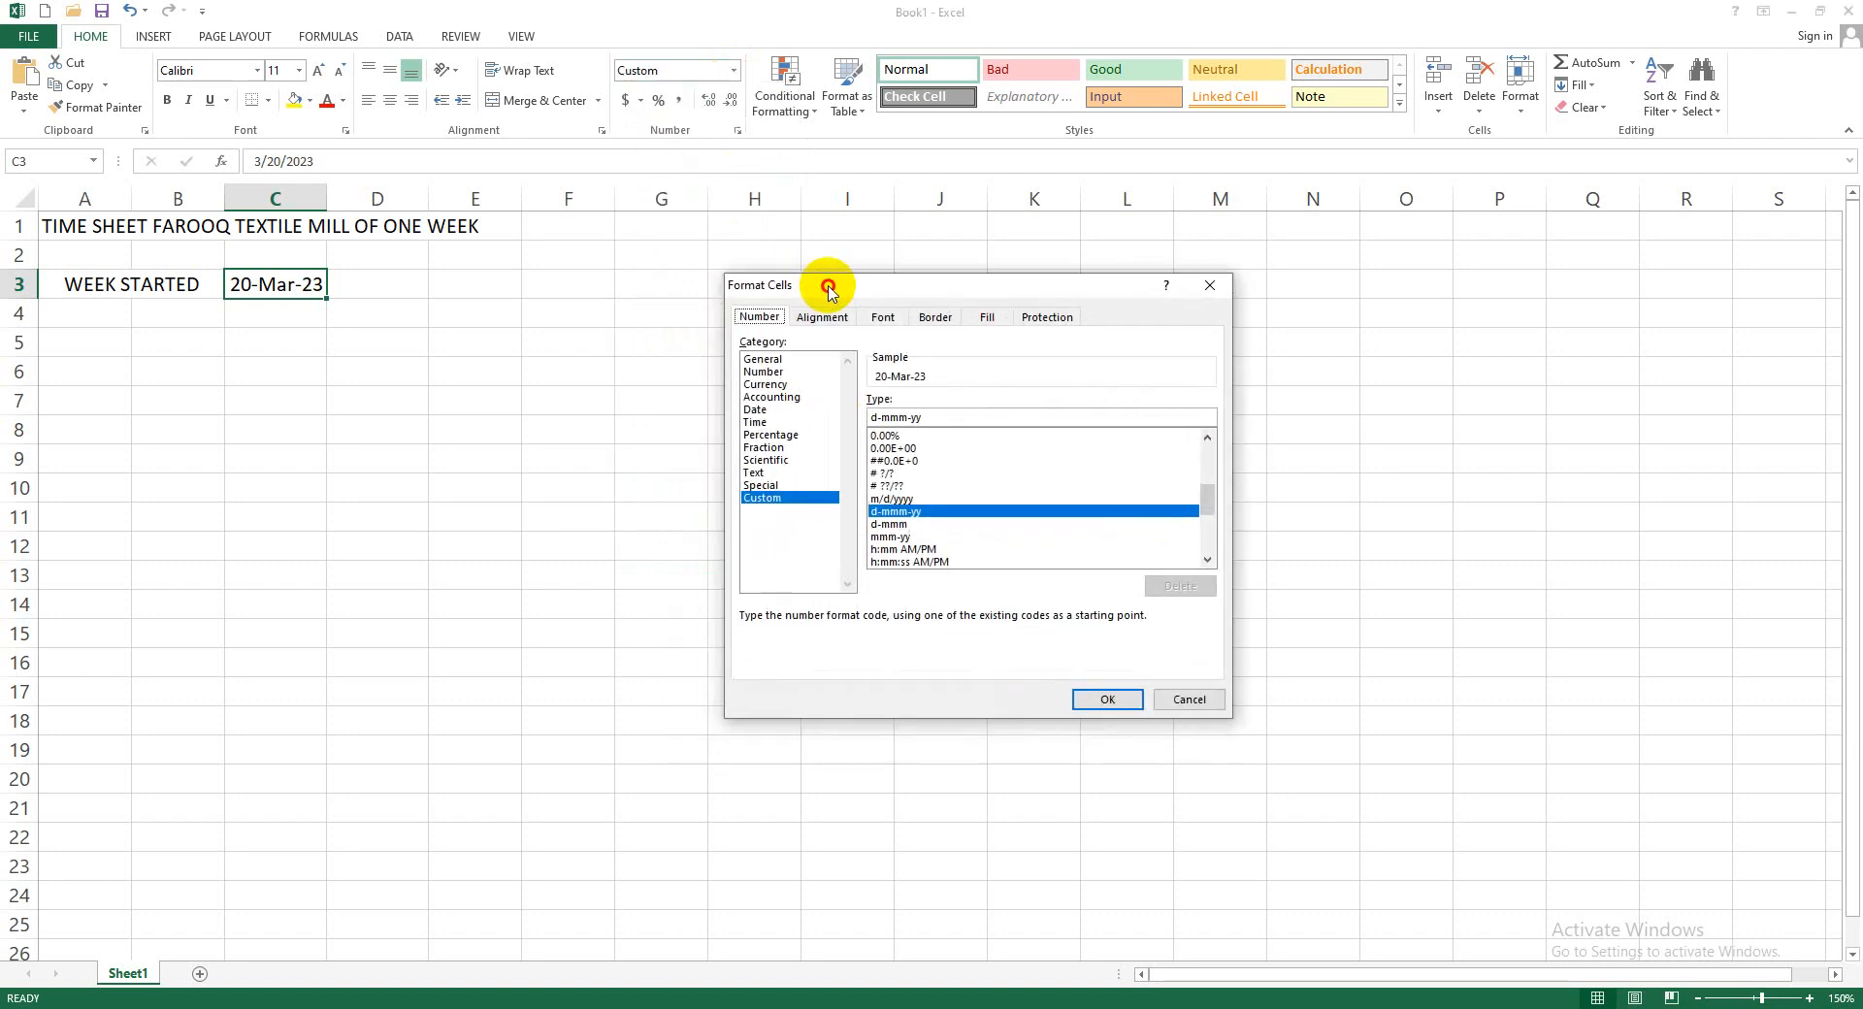
pyautogui.click(762, 501)
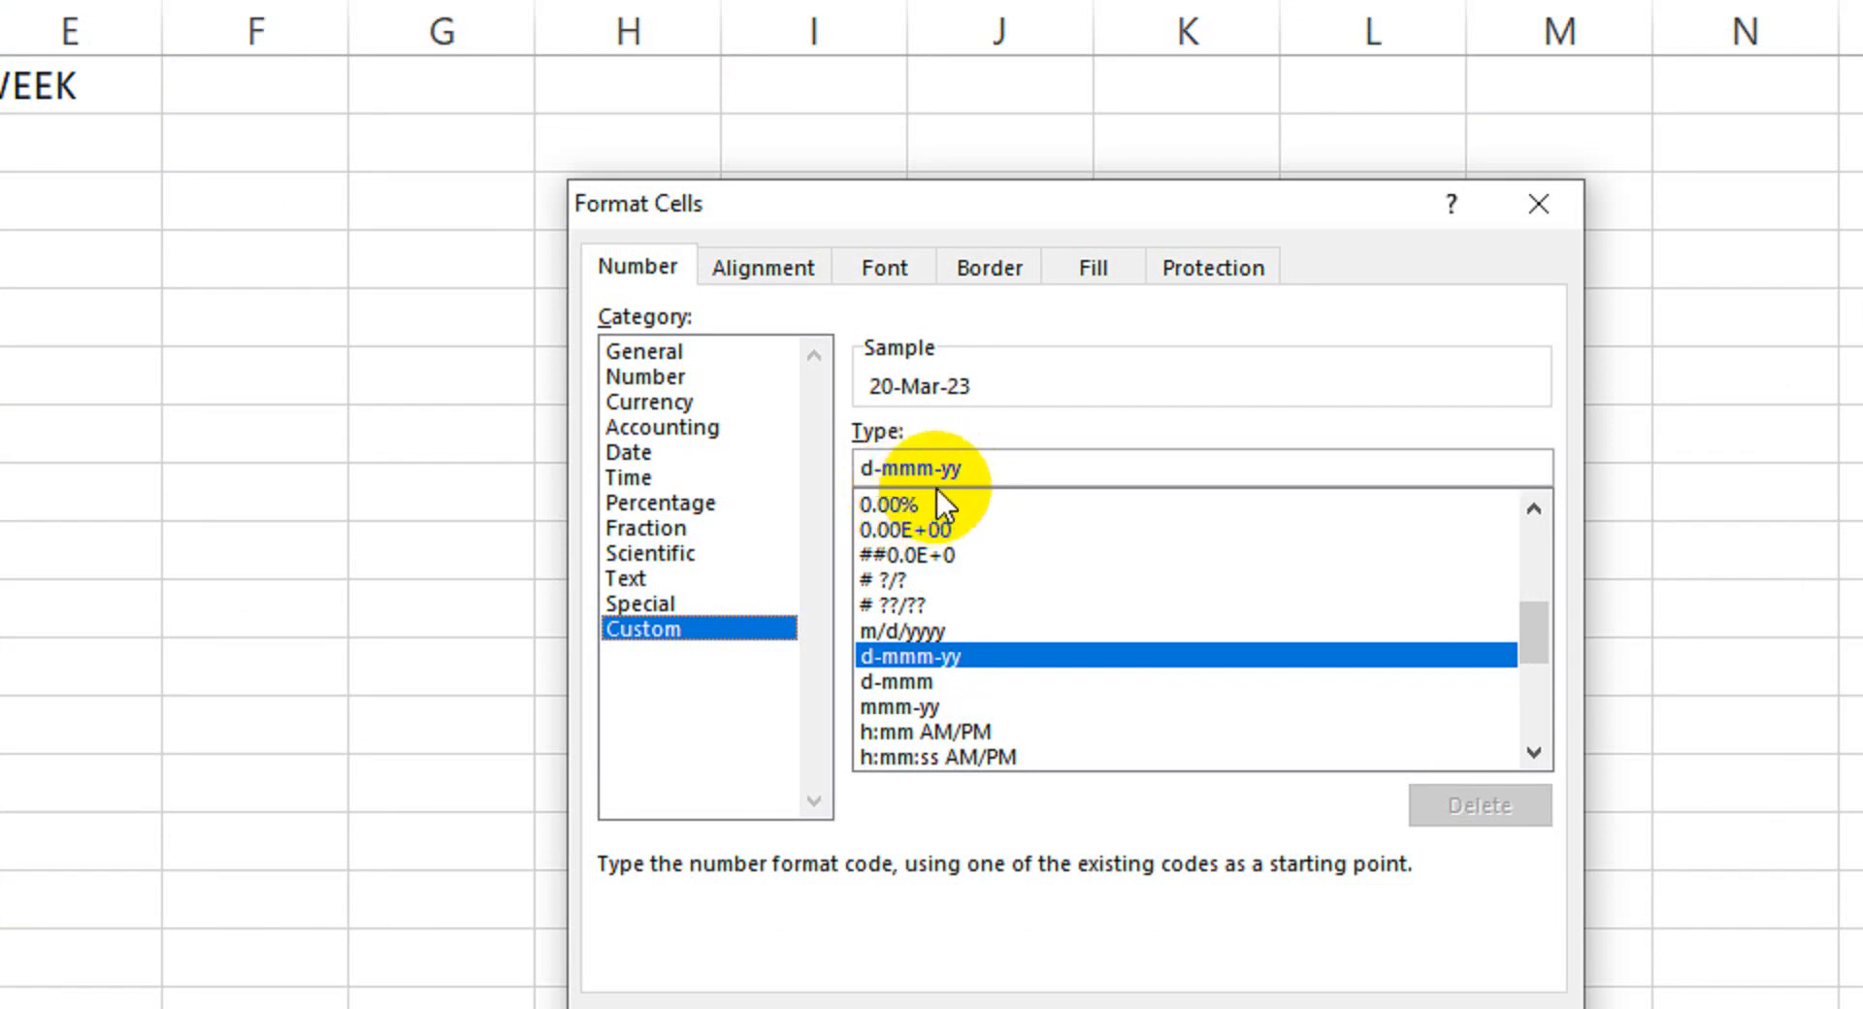
pyautogui.moveTo(882, 467); pyautogui.dragTo(859, 468)
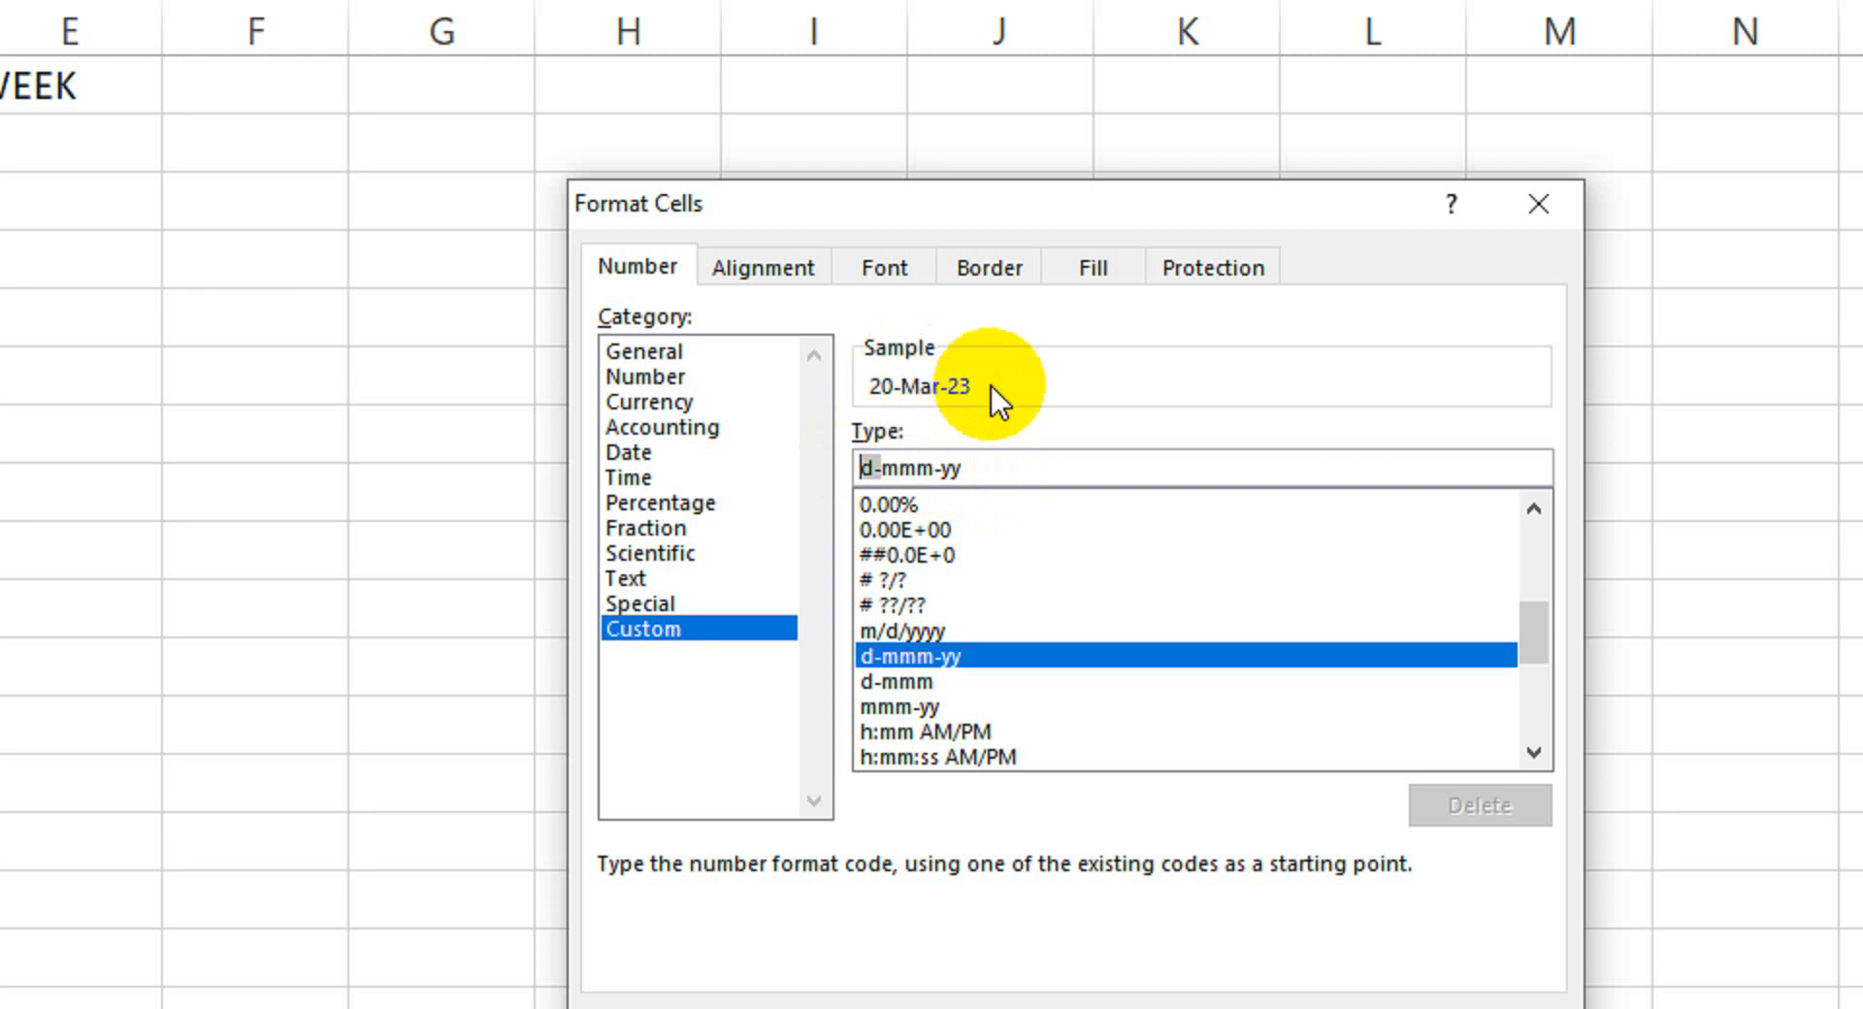
pyautogui.press('BackSpace')
pyautogui.press('Right')
pyautogui.press('Right')
pyautogui.press('Right')
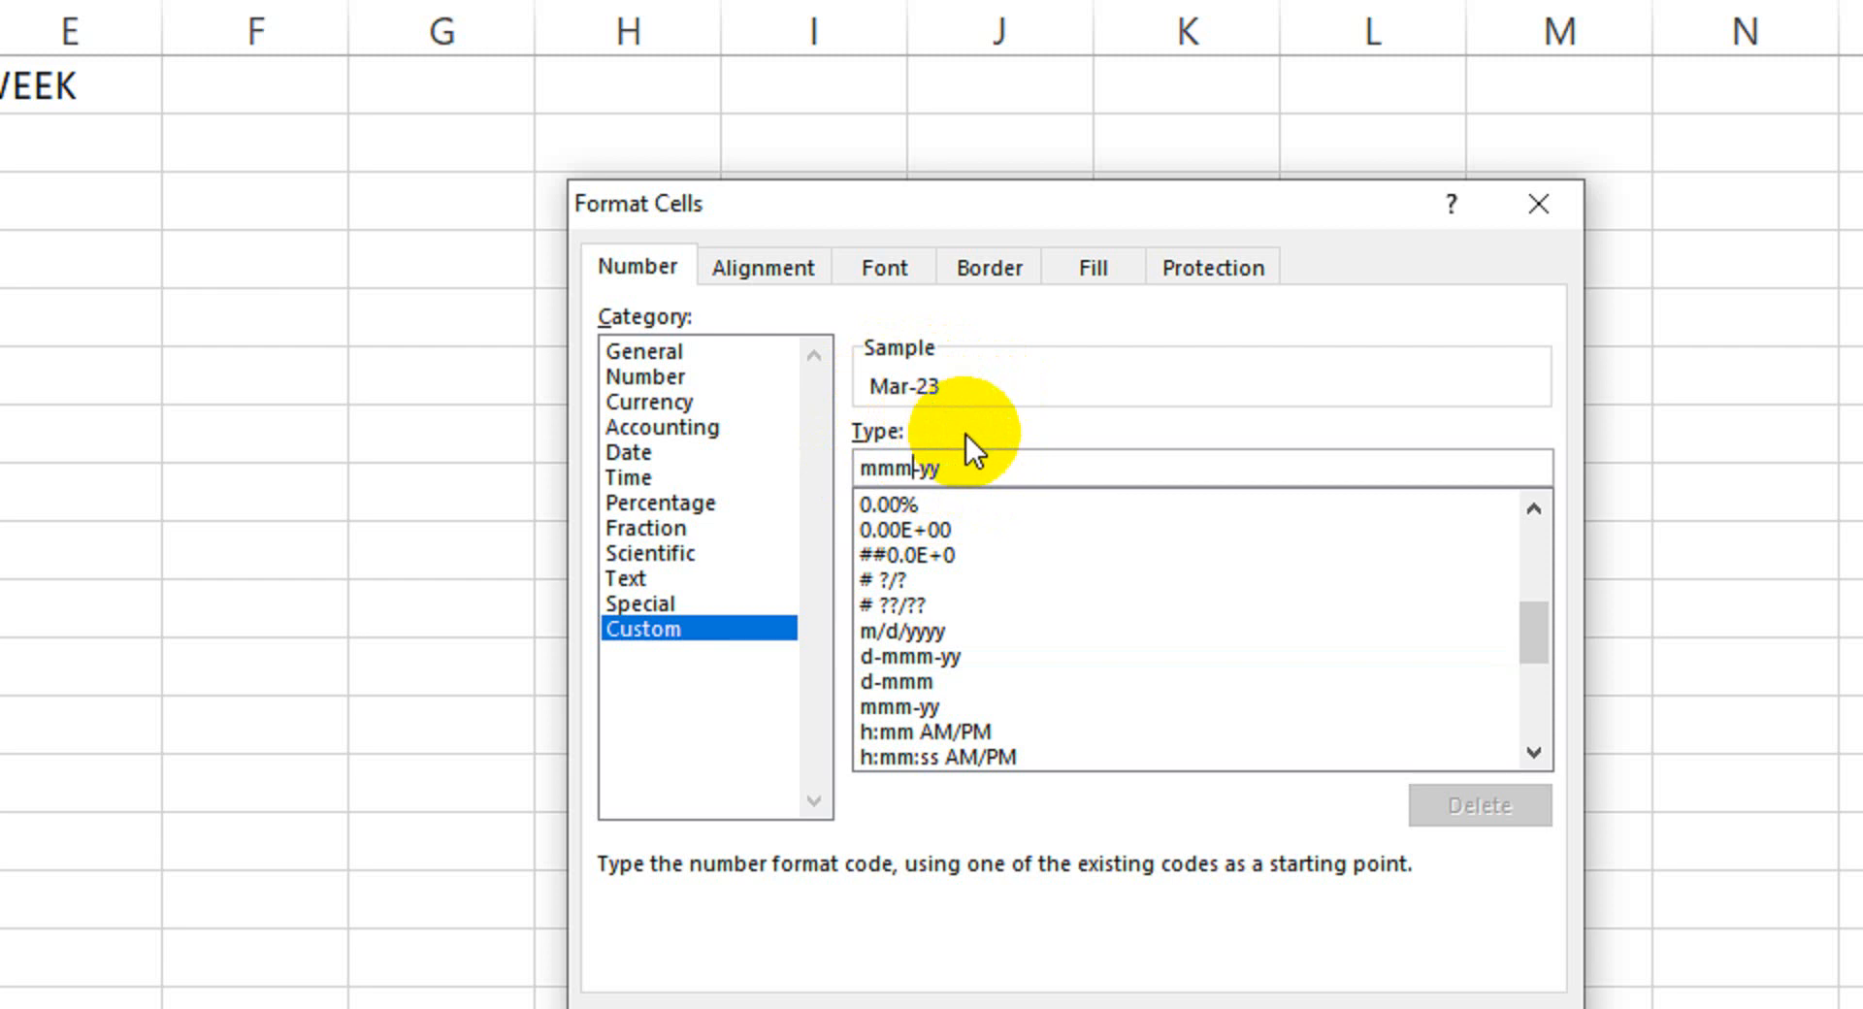
pyautogui.write('m')
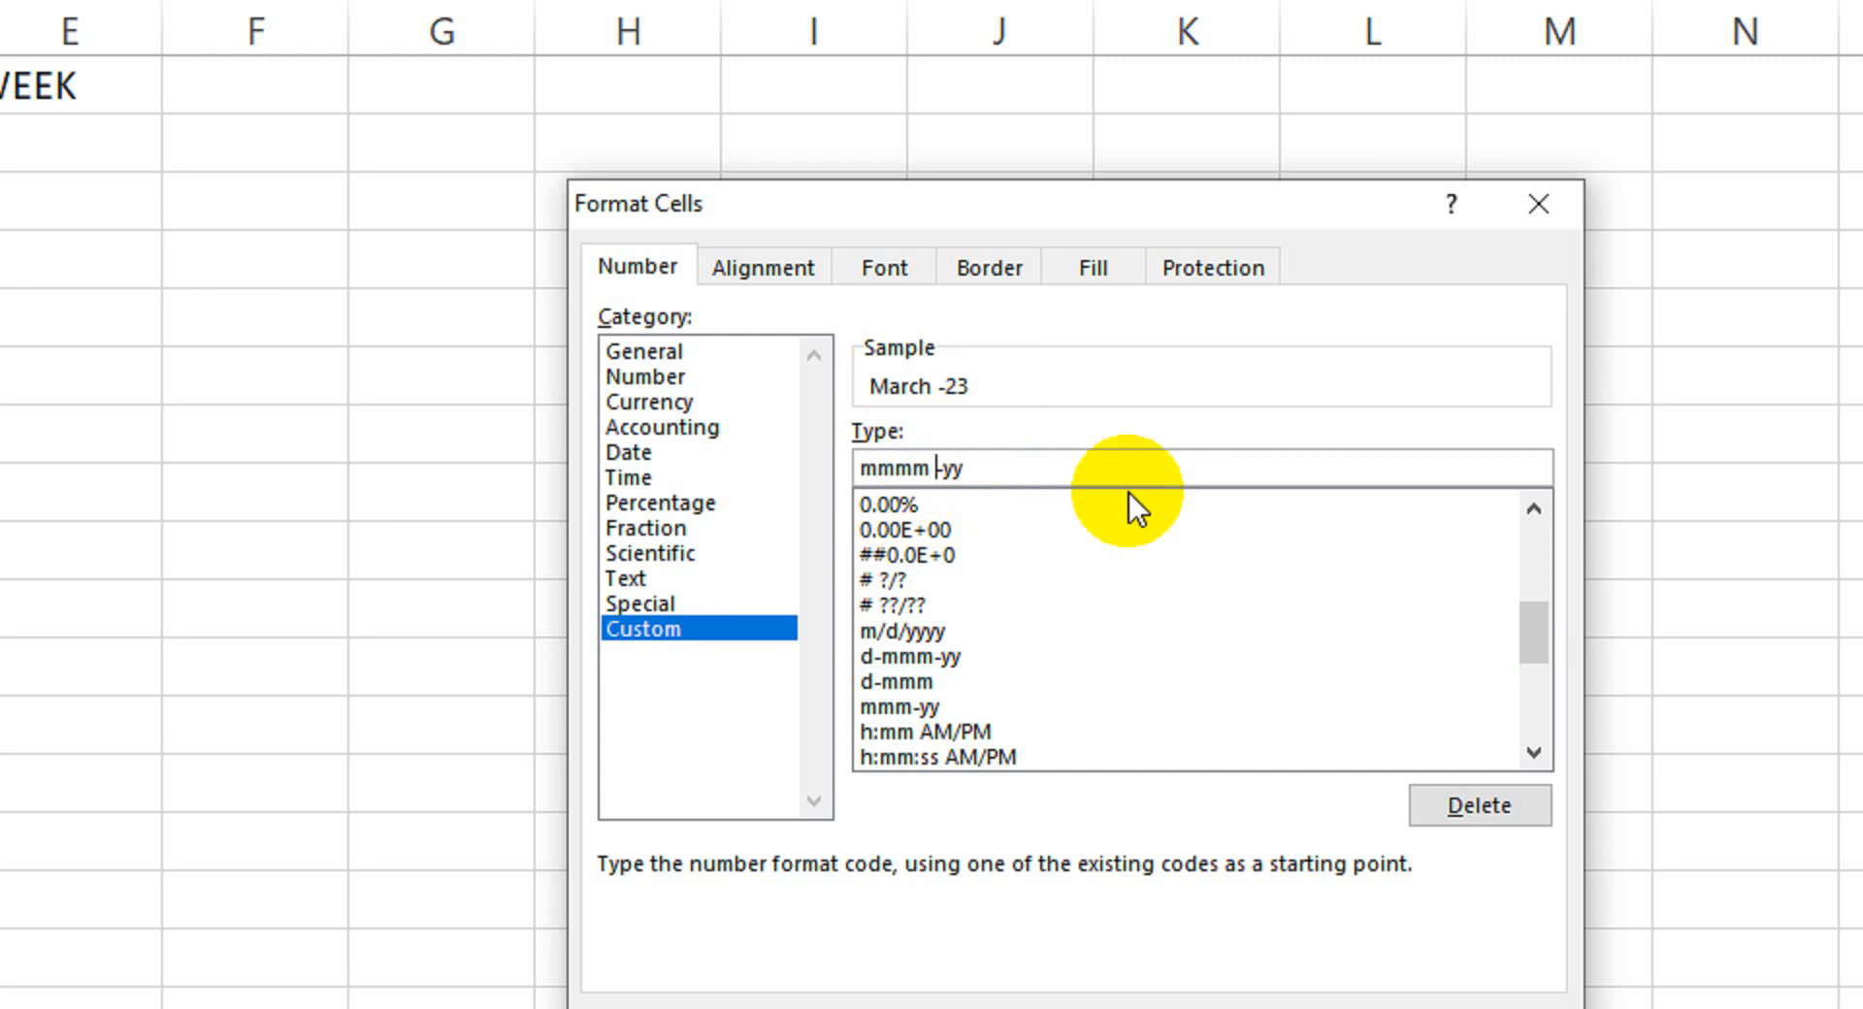
# Complete the custom date format for C3 as "mmmm d, yyyy" and apply it
pyautogui.write(' d')
pyautogui.write(',')
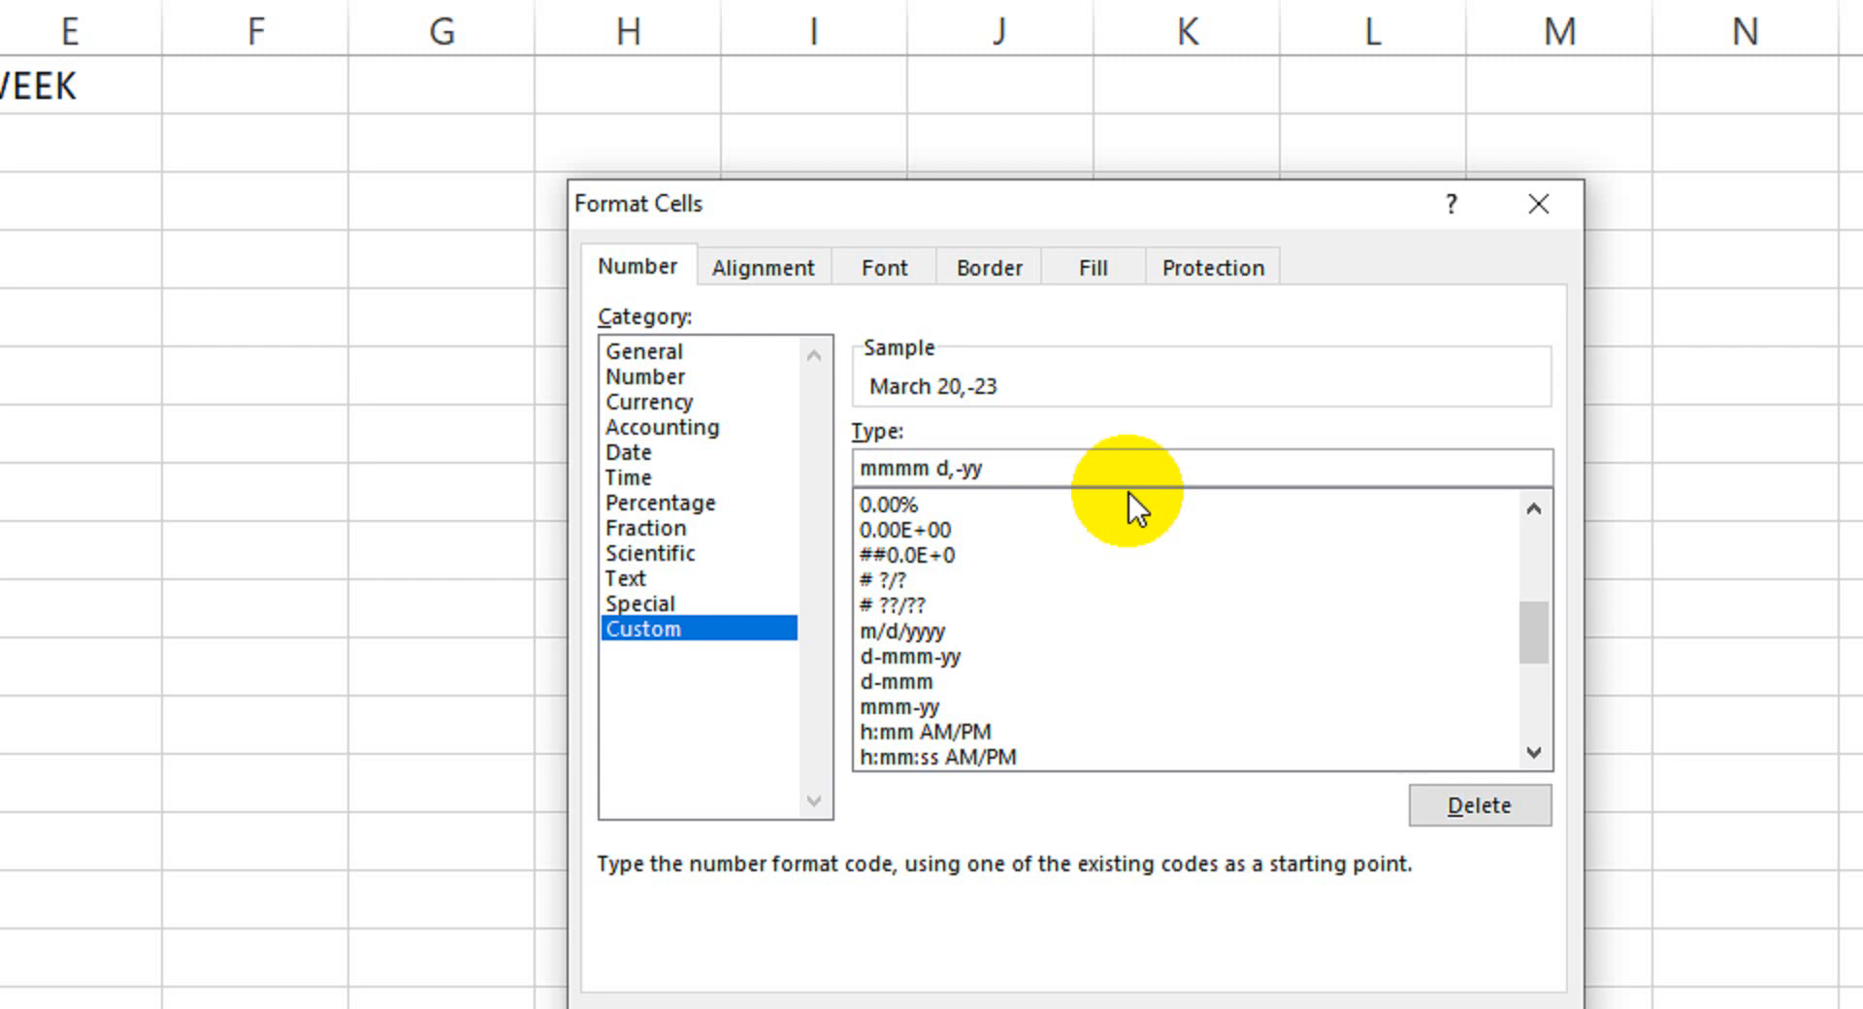
pyautogui.press('Delete')
pyautogui.write('yyyy')
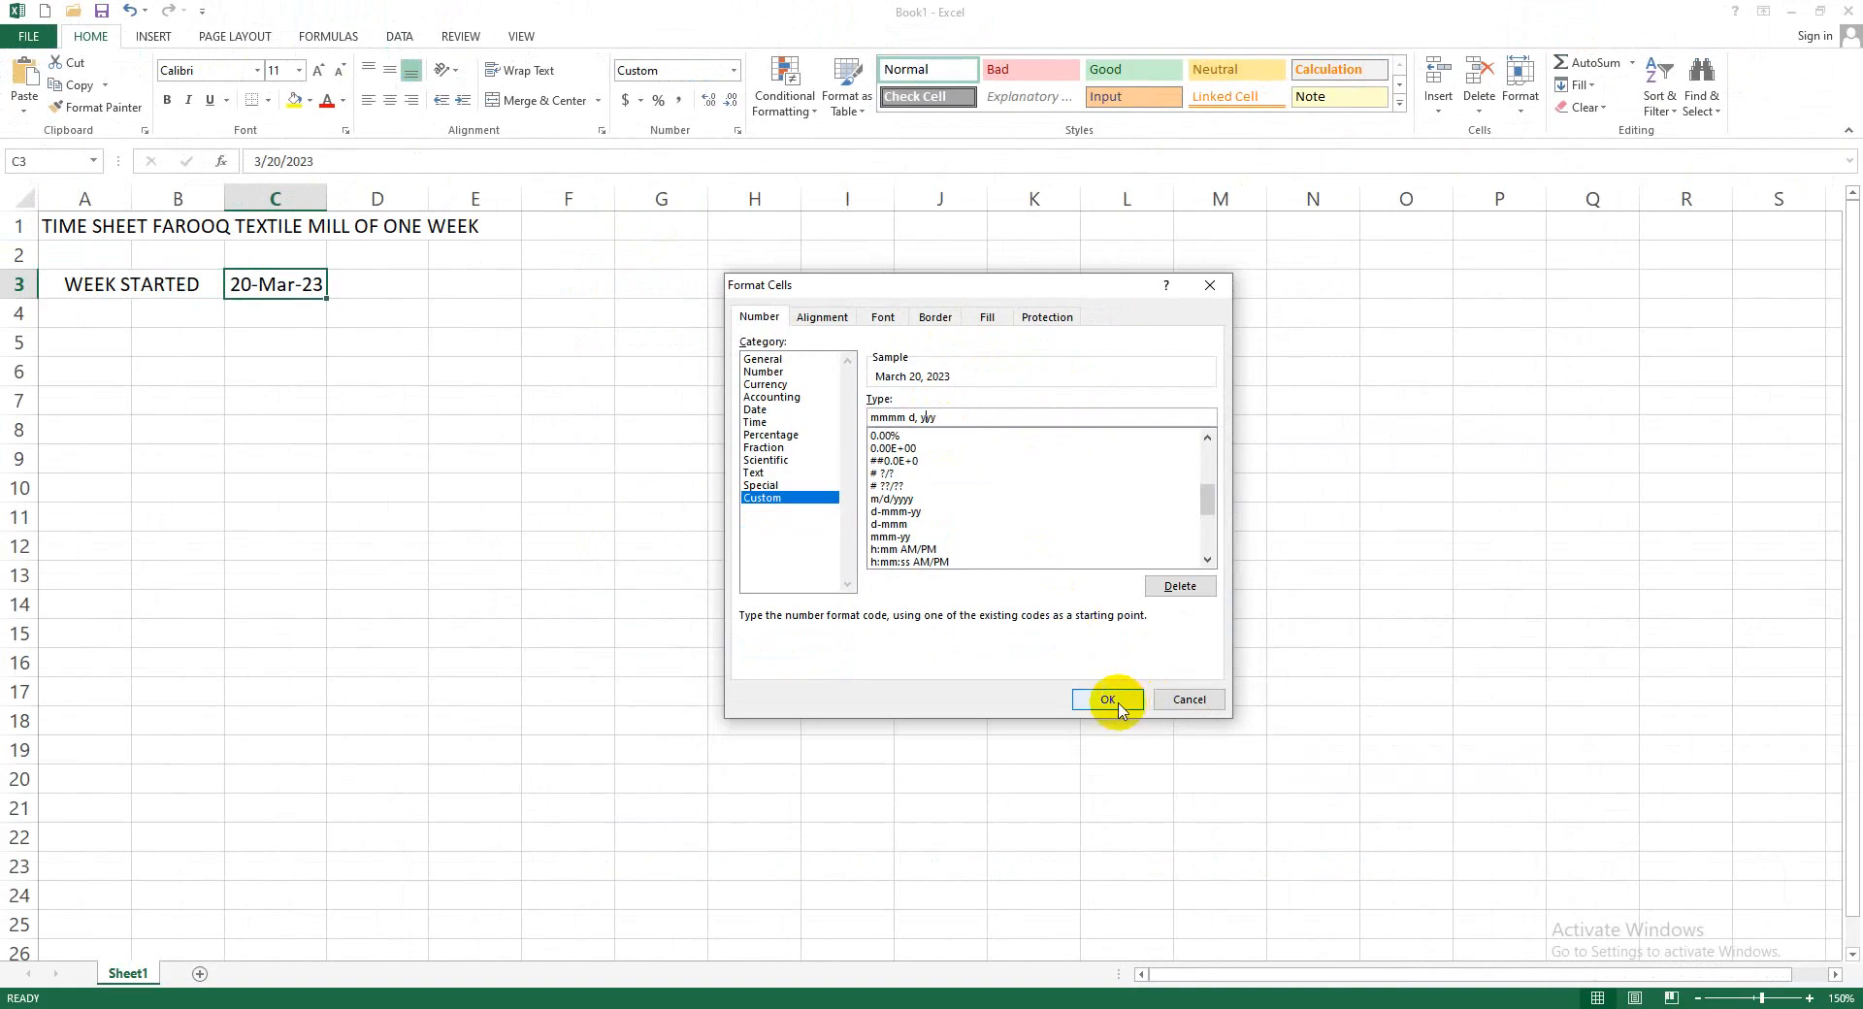
pyautogui.click(1106, 699)
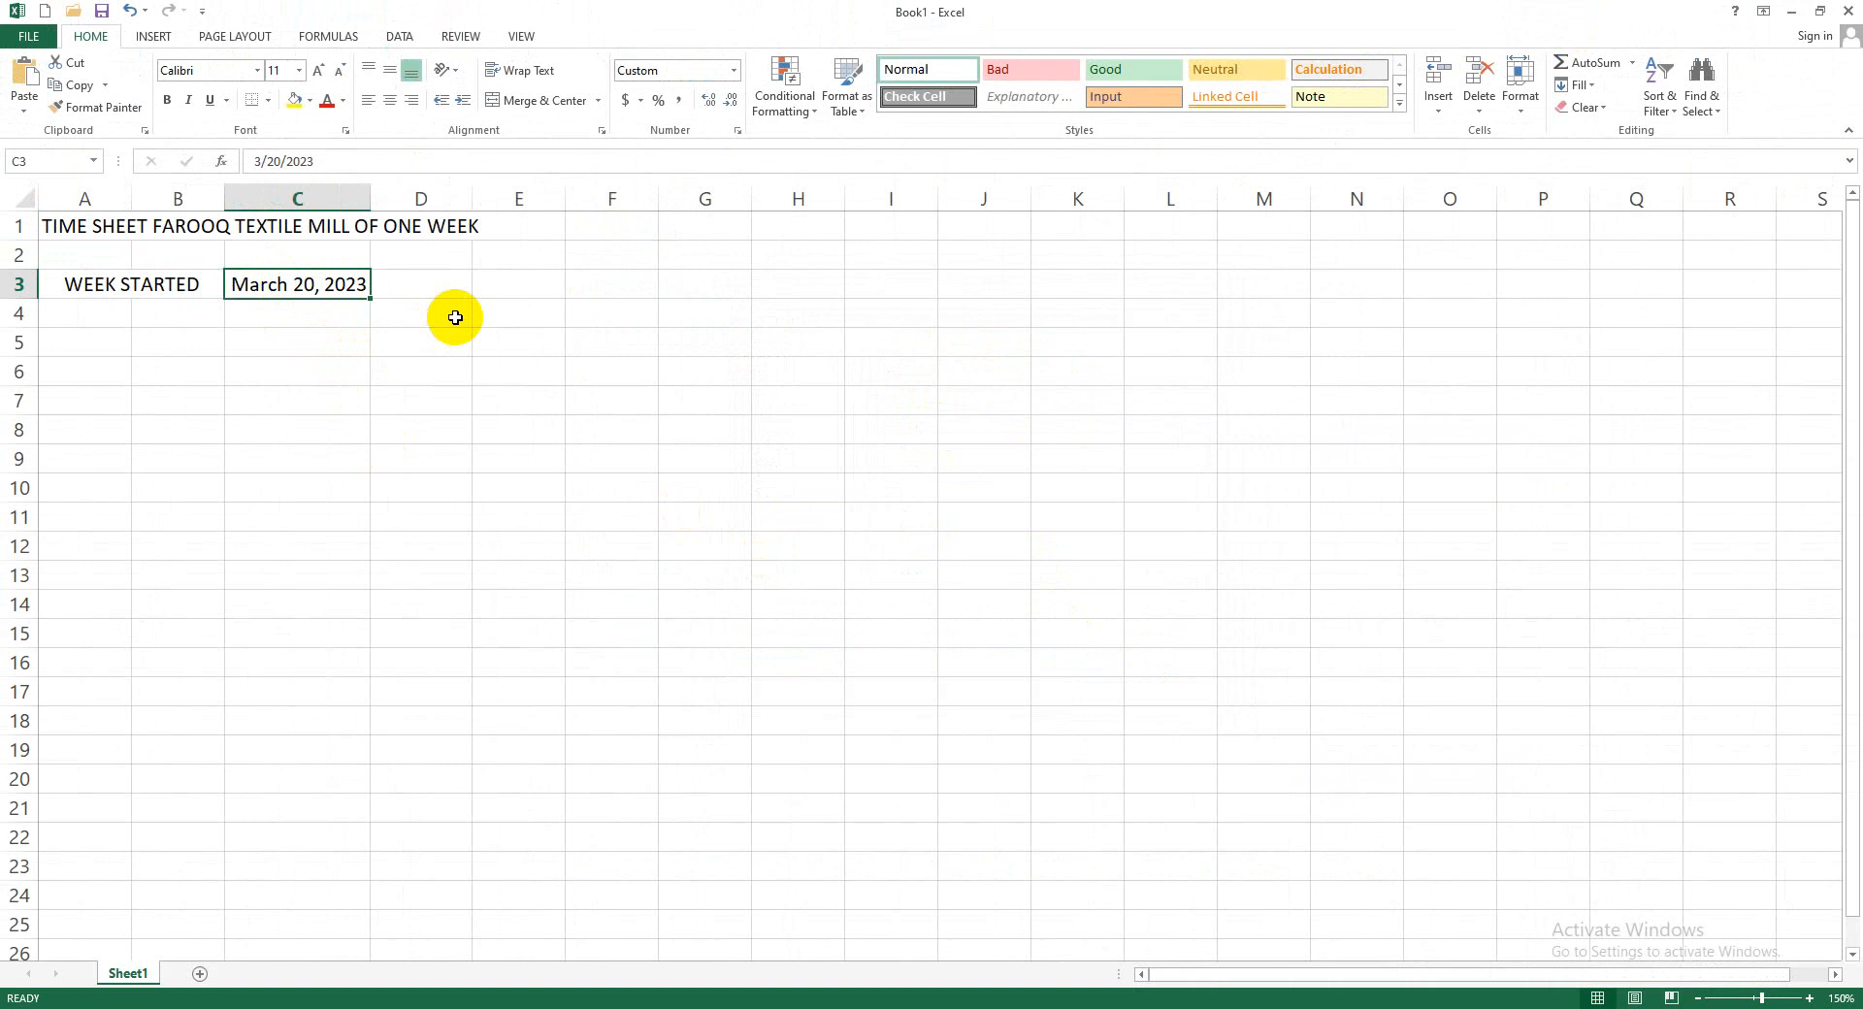
# Enter the label "NORMAL HOURS" in cell F3
pyautogui.click(621, 286)
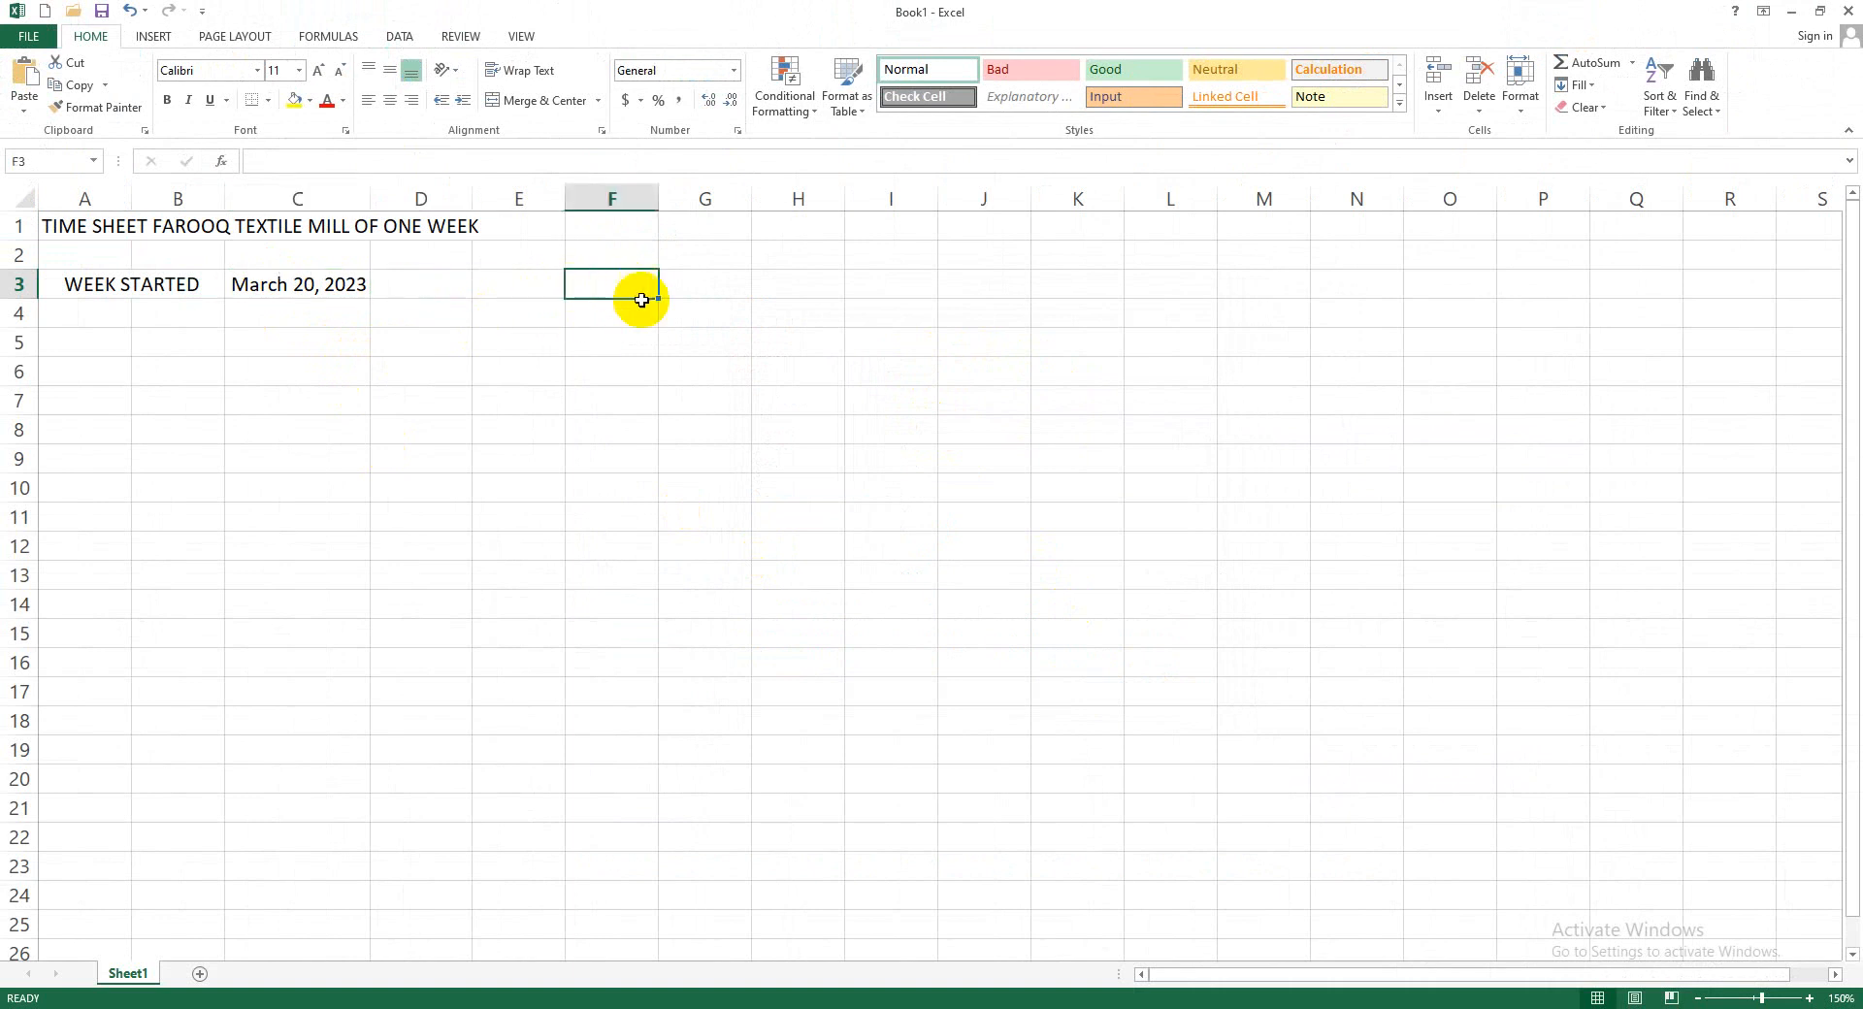
pyautogui.write('no')
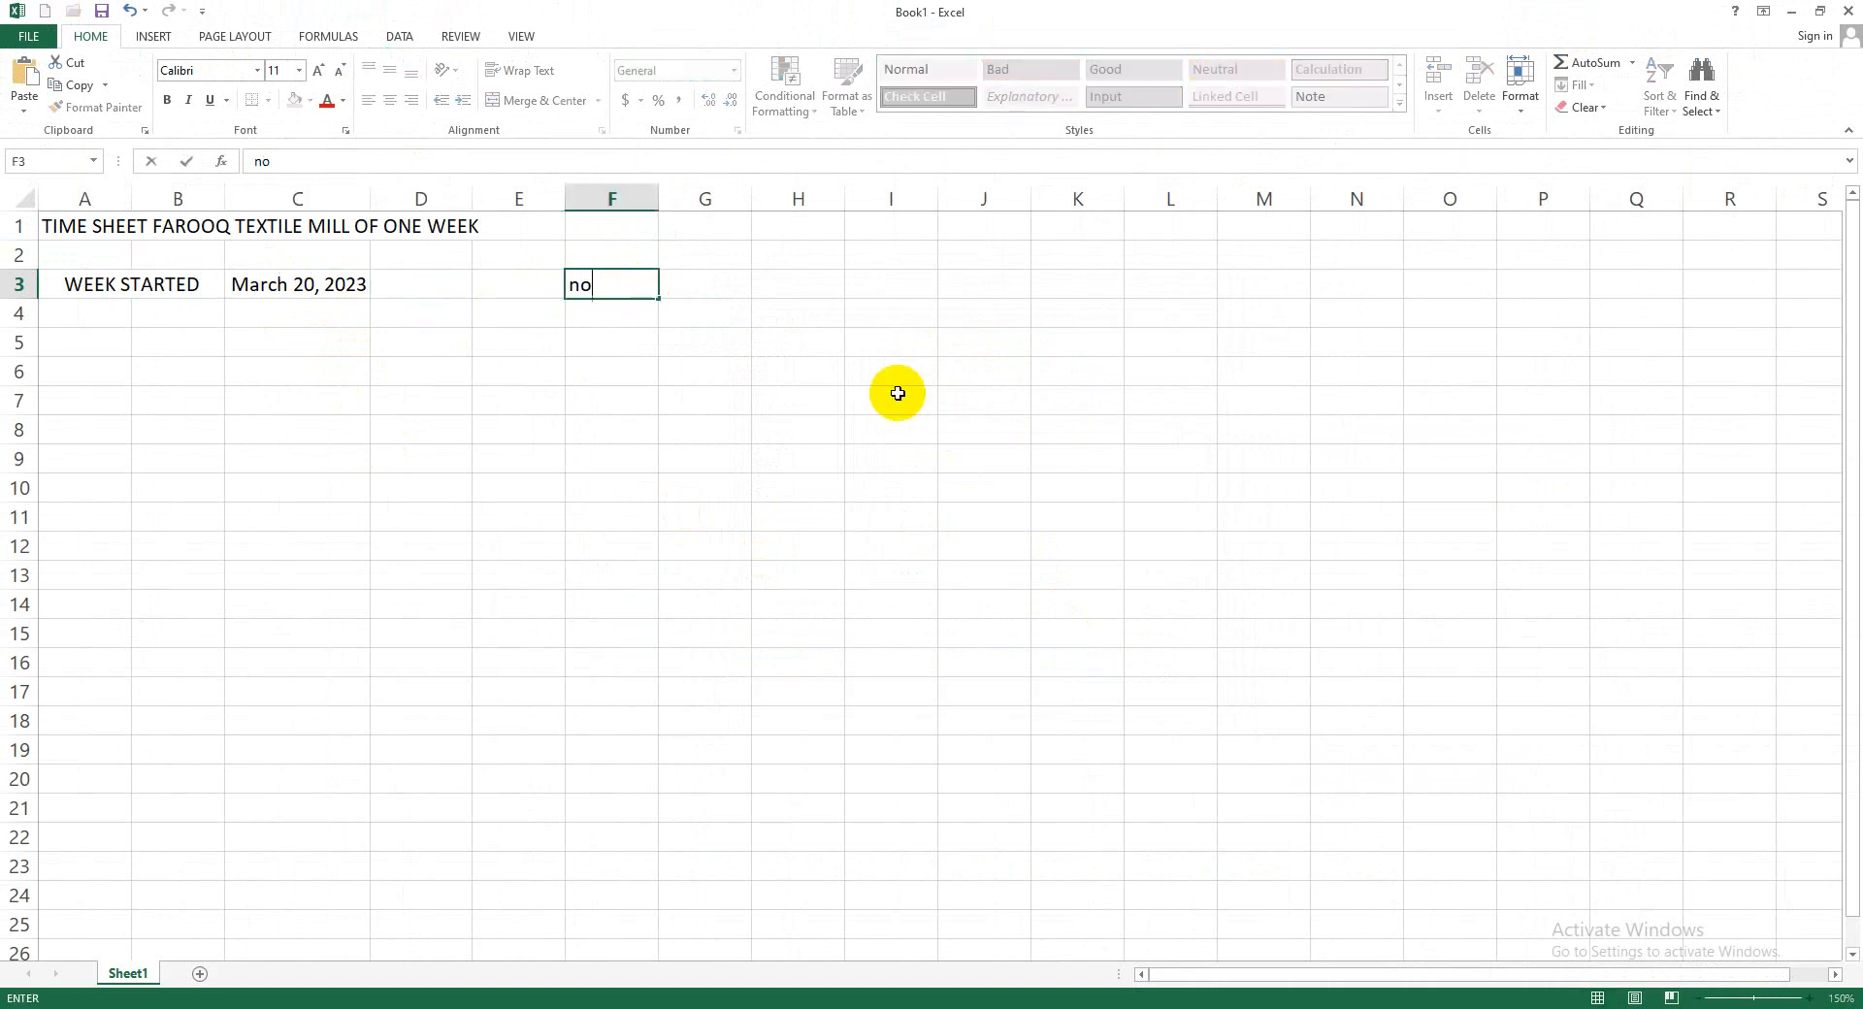
pyautogui.press('BackSpace')
pyautogui.press('BackSpace')
pyautogui.write('NORMAL HOURS')
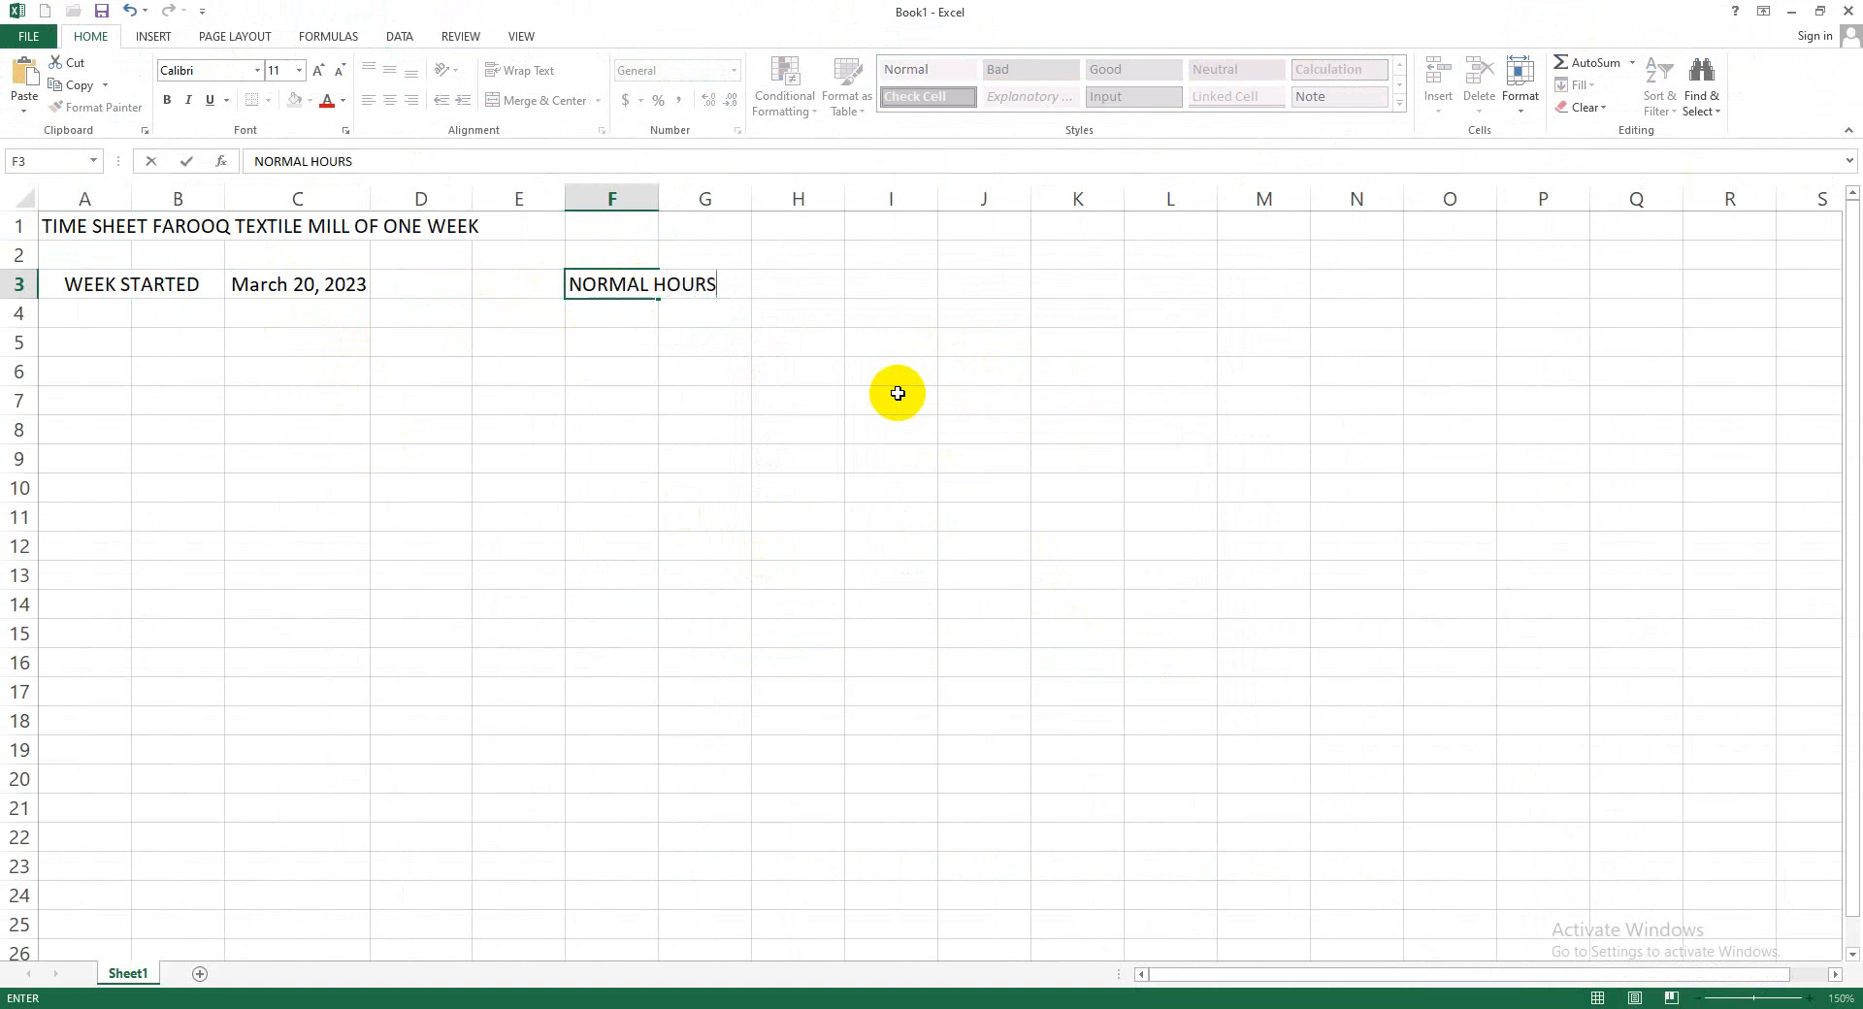
pyautogui.click(906, 466)
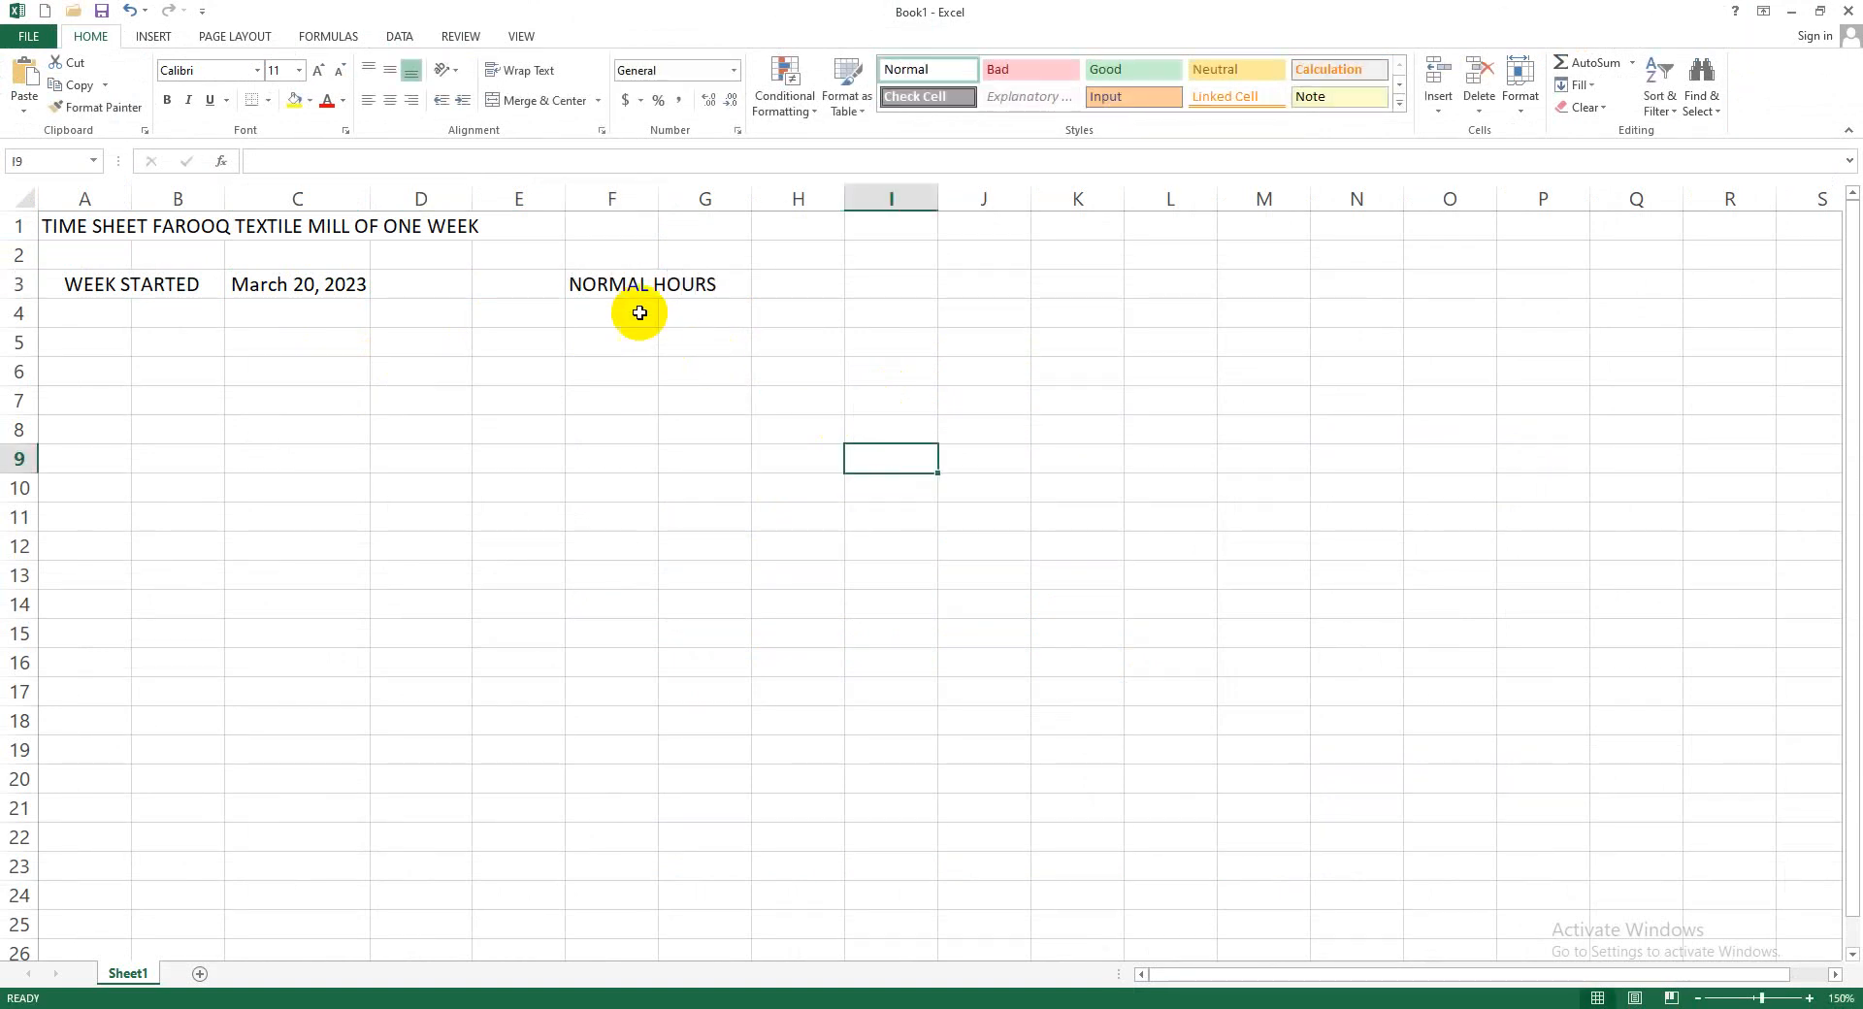
# Merge and center the "NORMAL HOURS" label across F3:G3
pyautogui.click(635, 287)
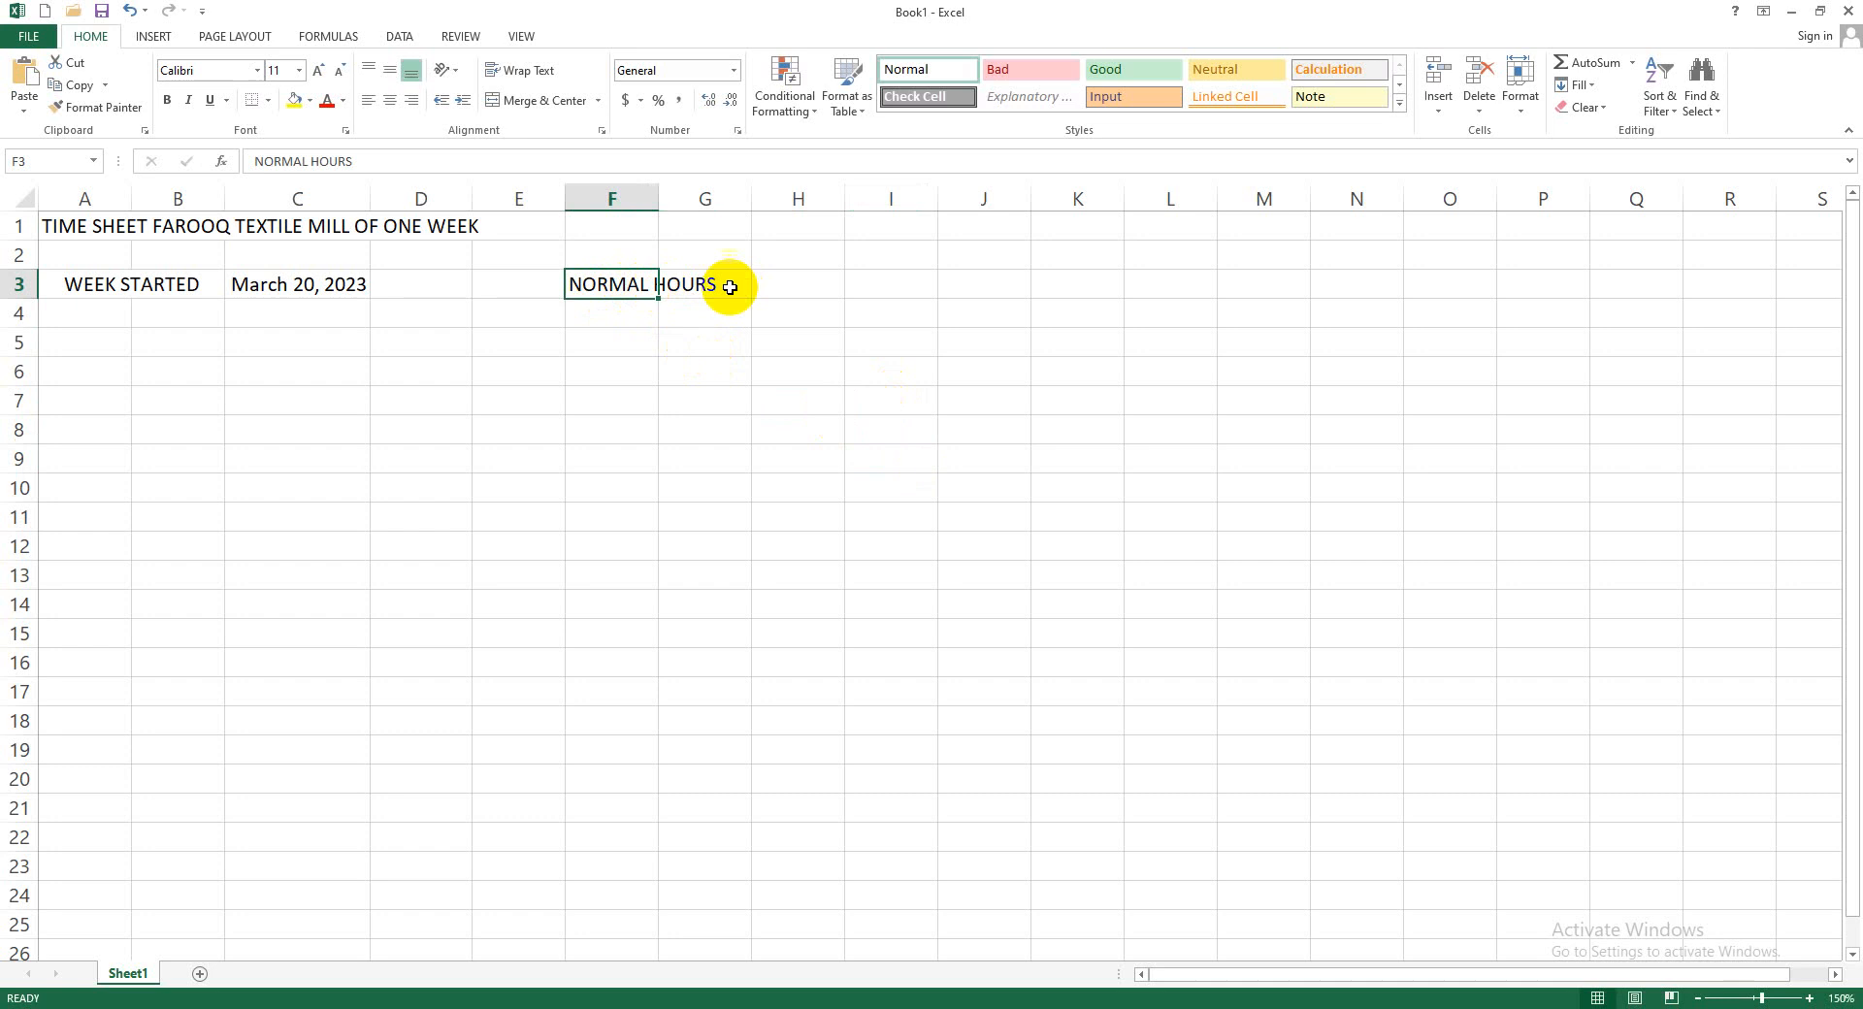
pyautogui.moveTo(633, 285); pyautogui.dragTo(717, 285)
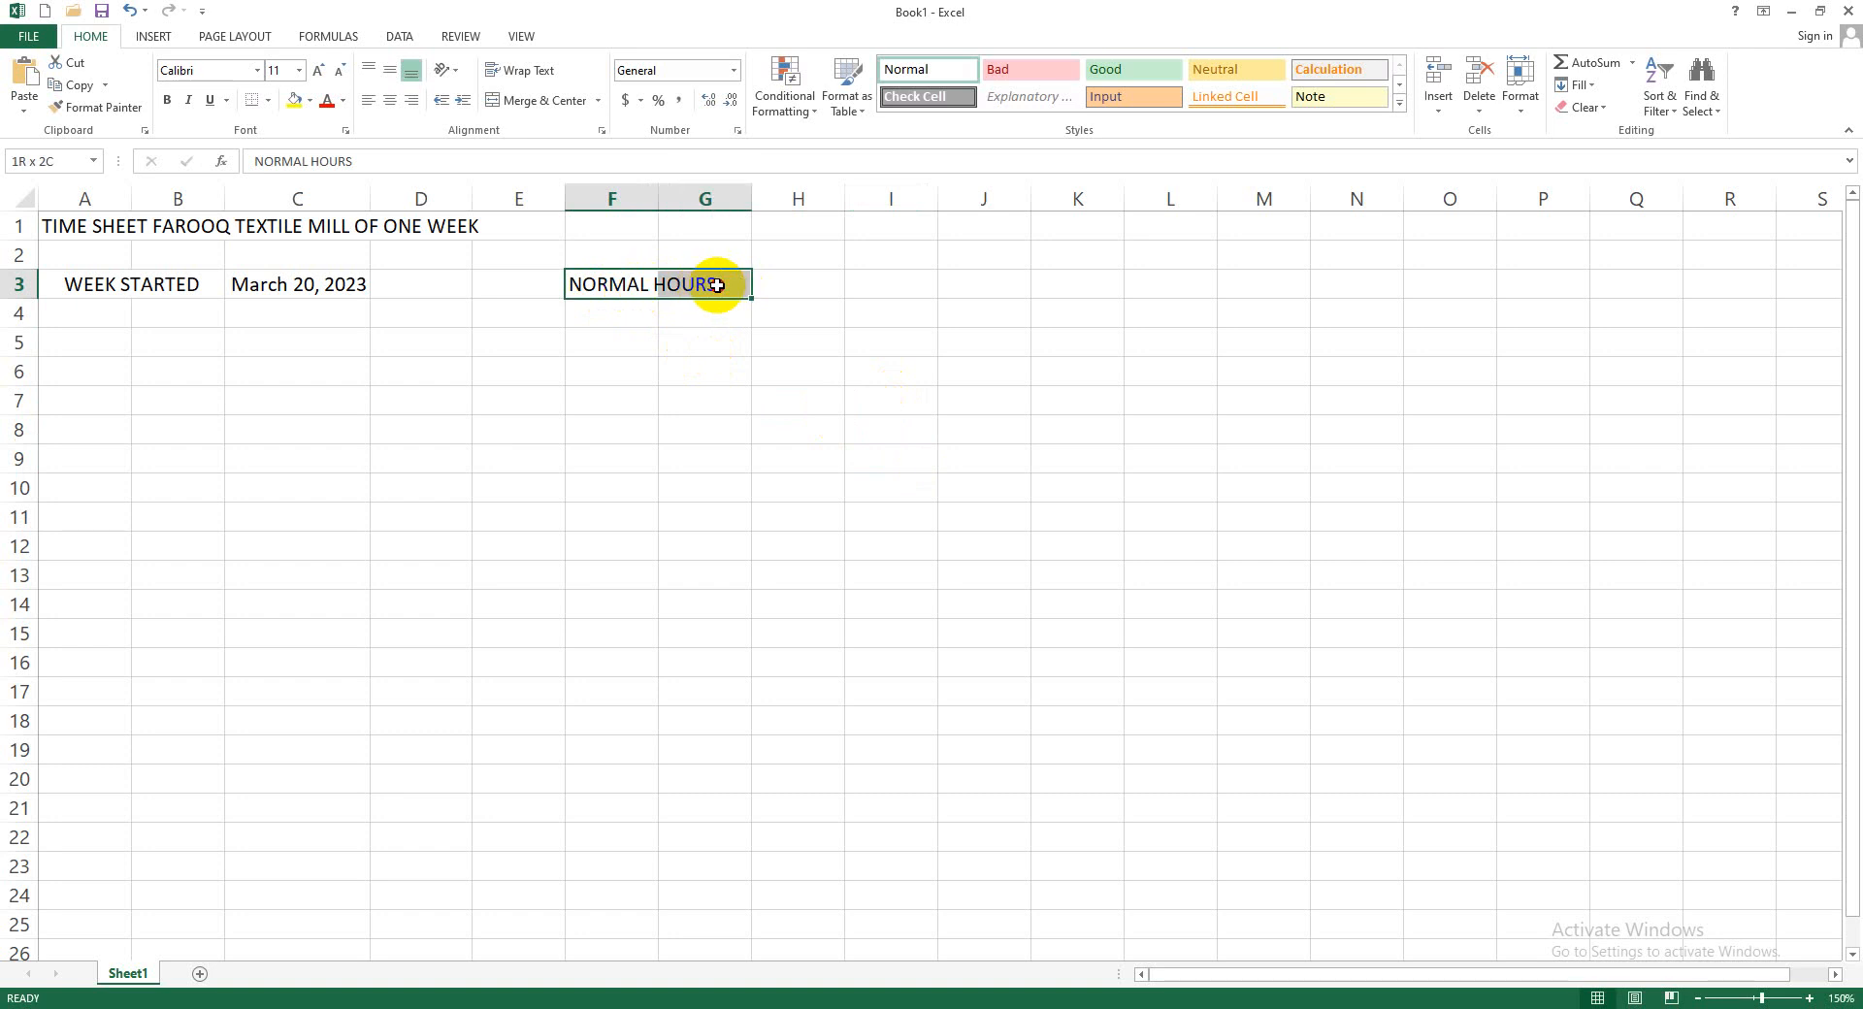
pyautogui.click(529, 100)
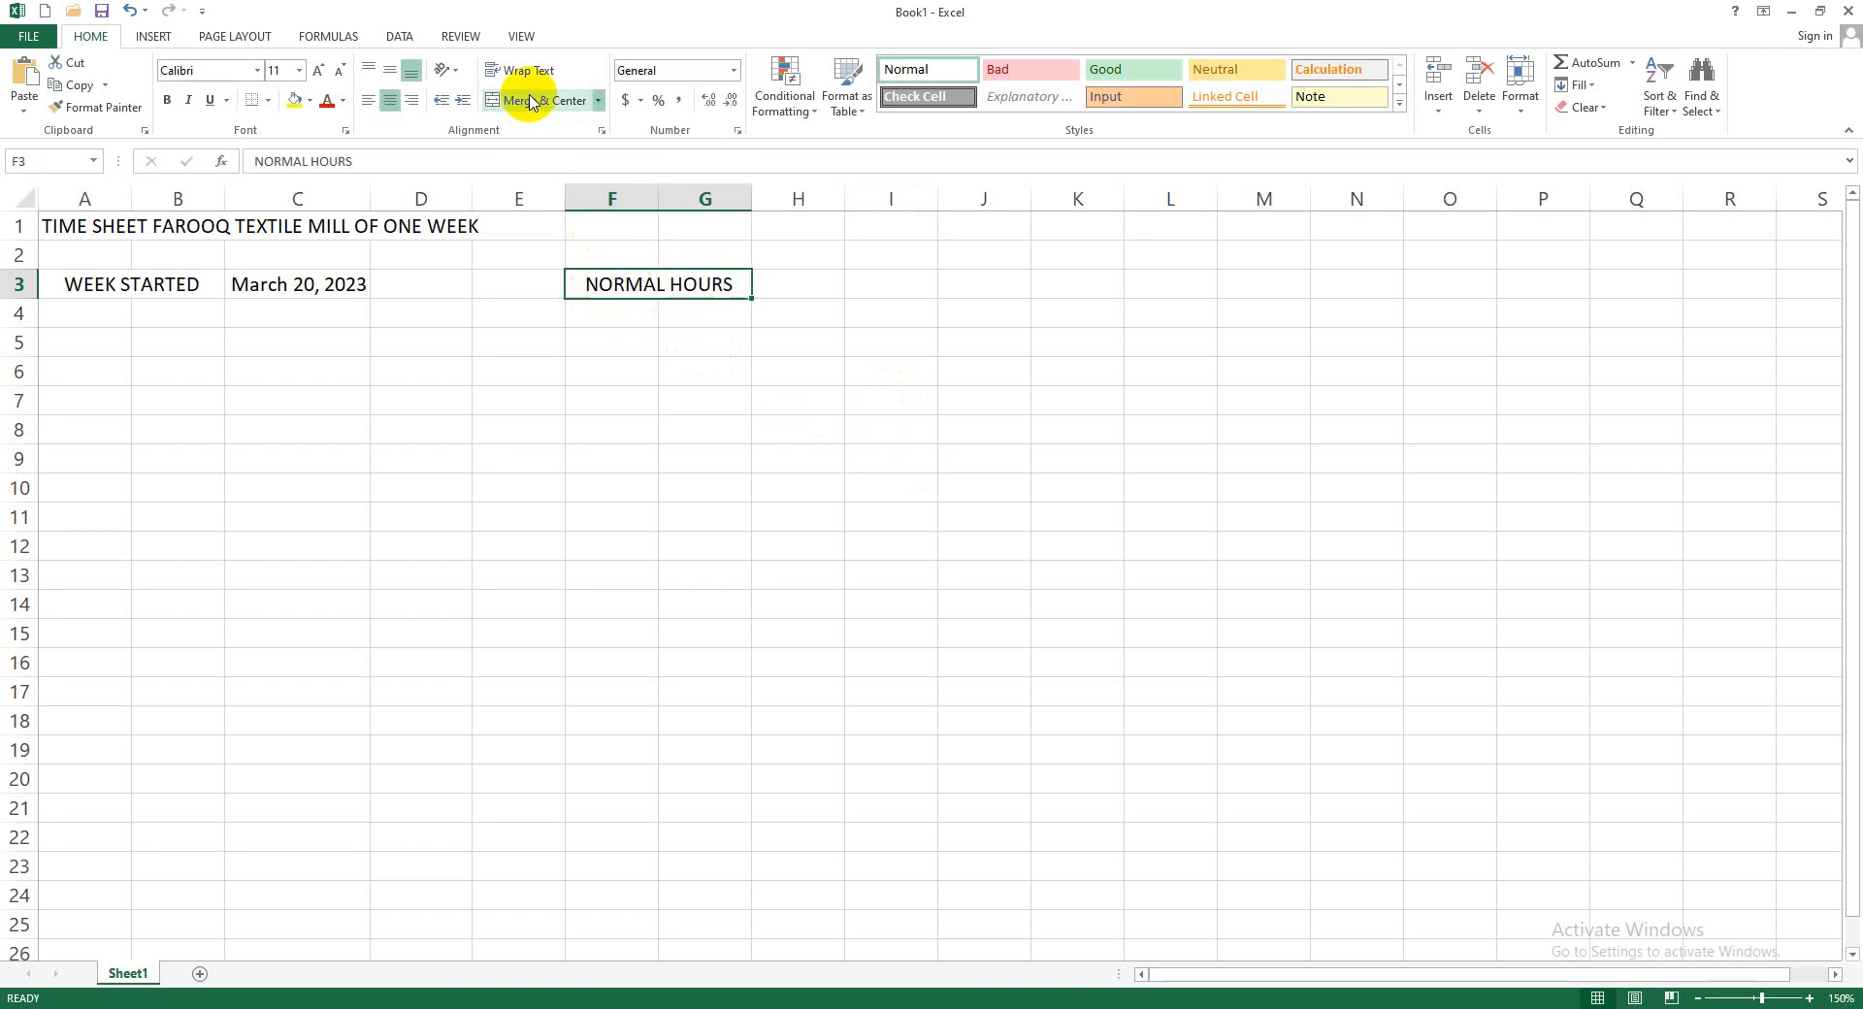
pyautogui.click(797, 288)
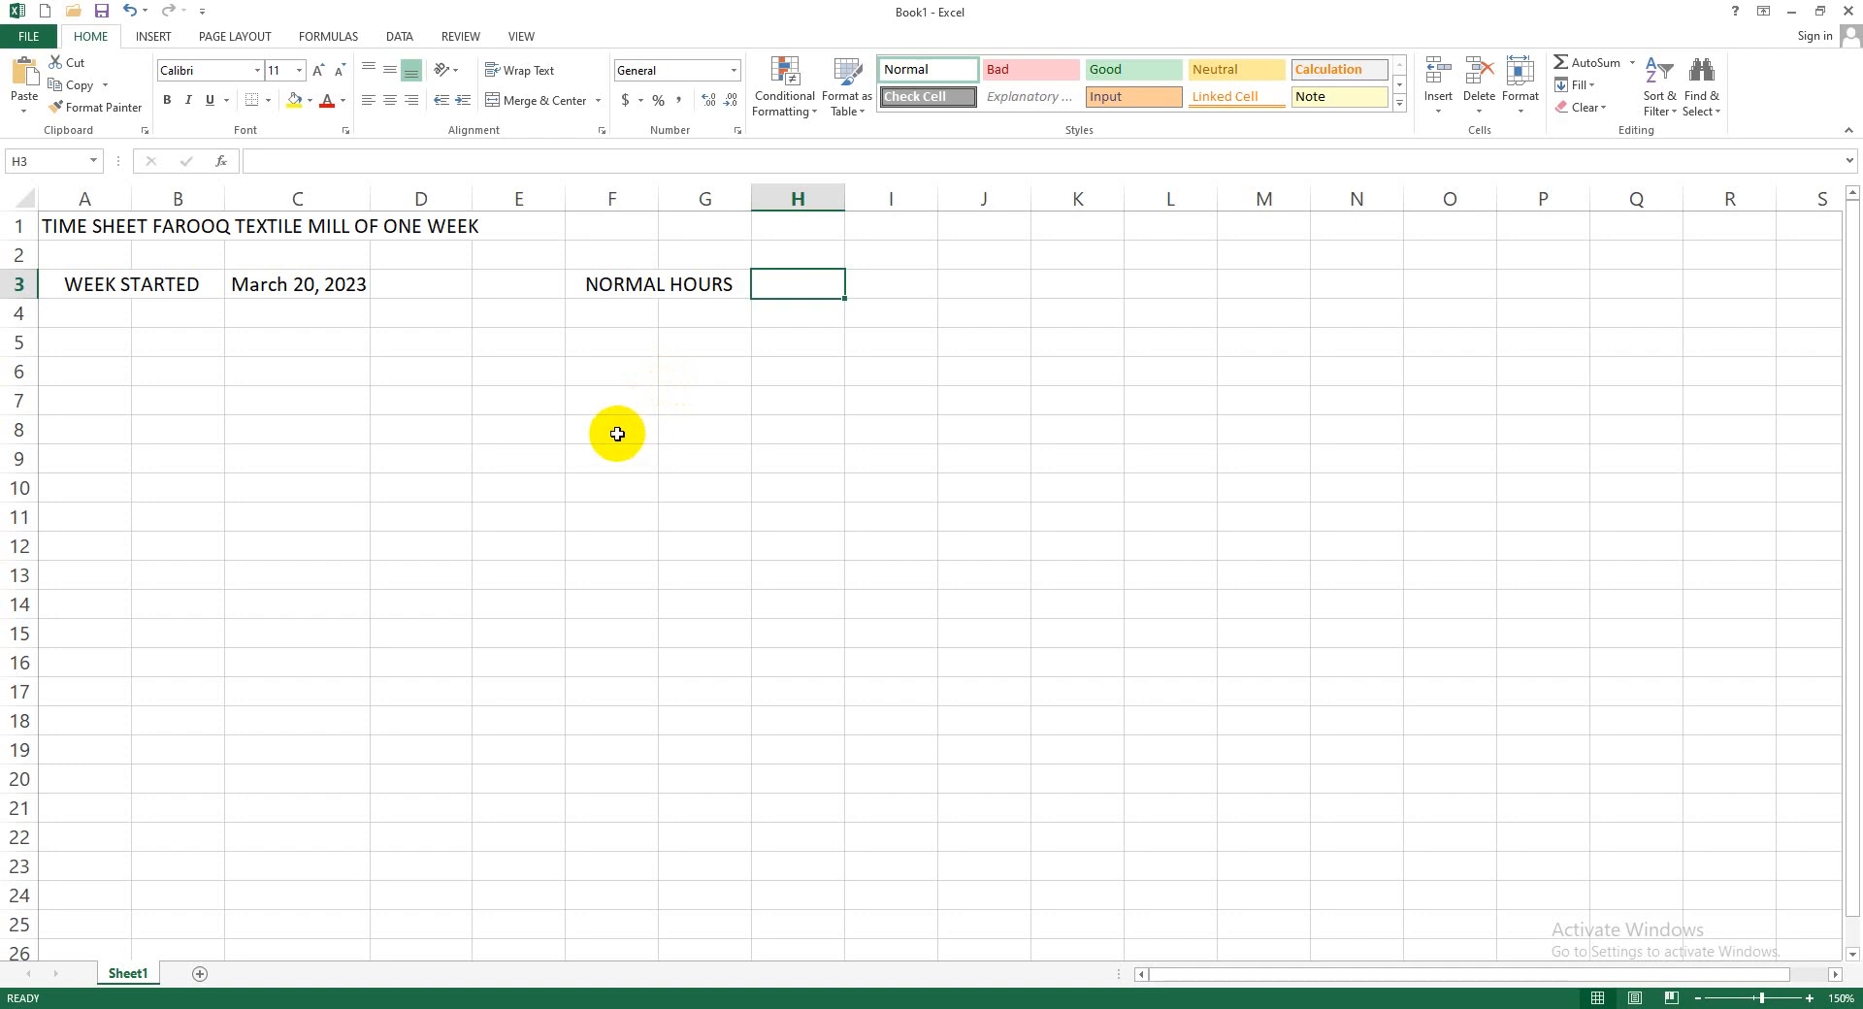
# Calculate the weekly working hours with =8*6 in E5, then clear the cell
pyautogui.click(513, 374)
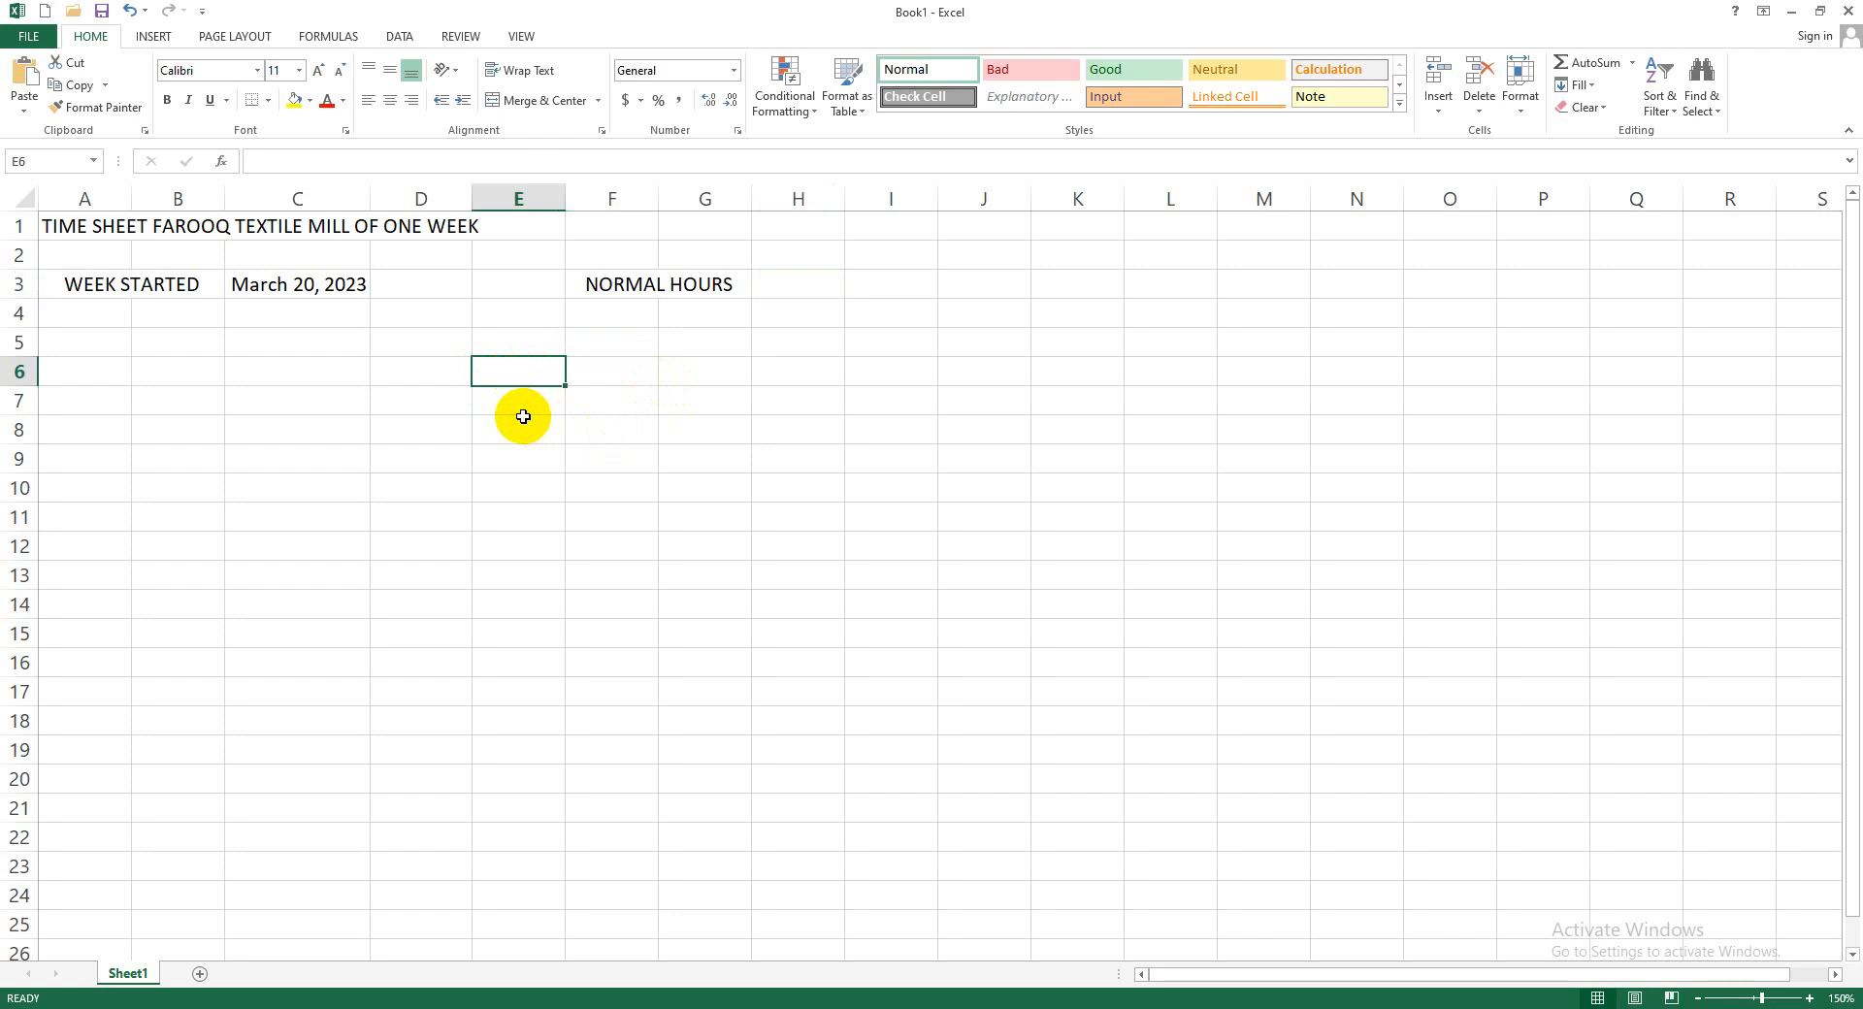
pyautogui.click(504, 344)
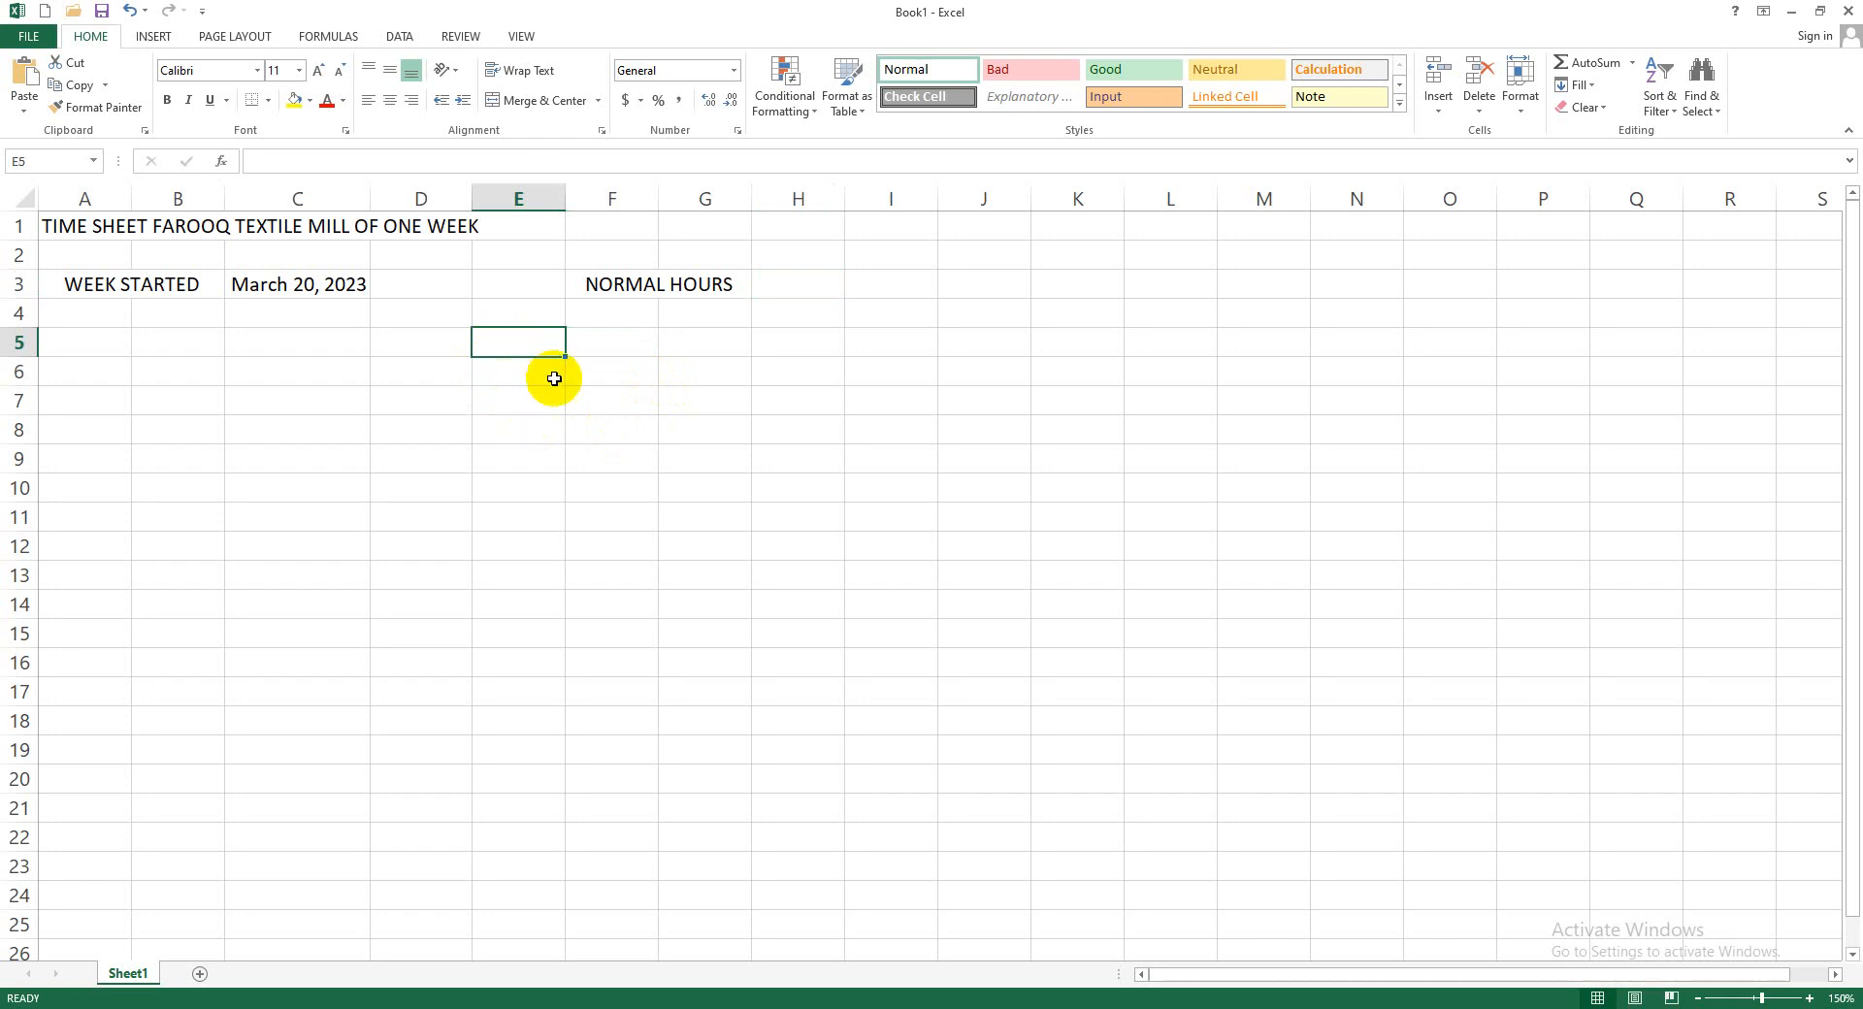
pyautogui.write('=8')
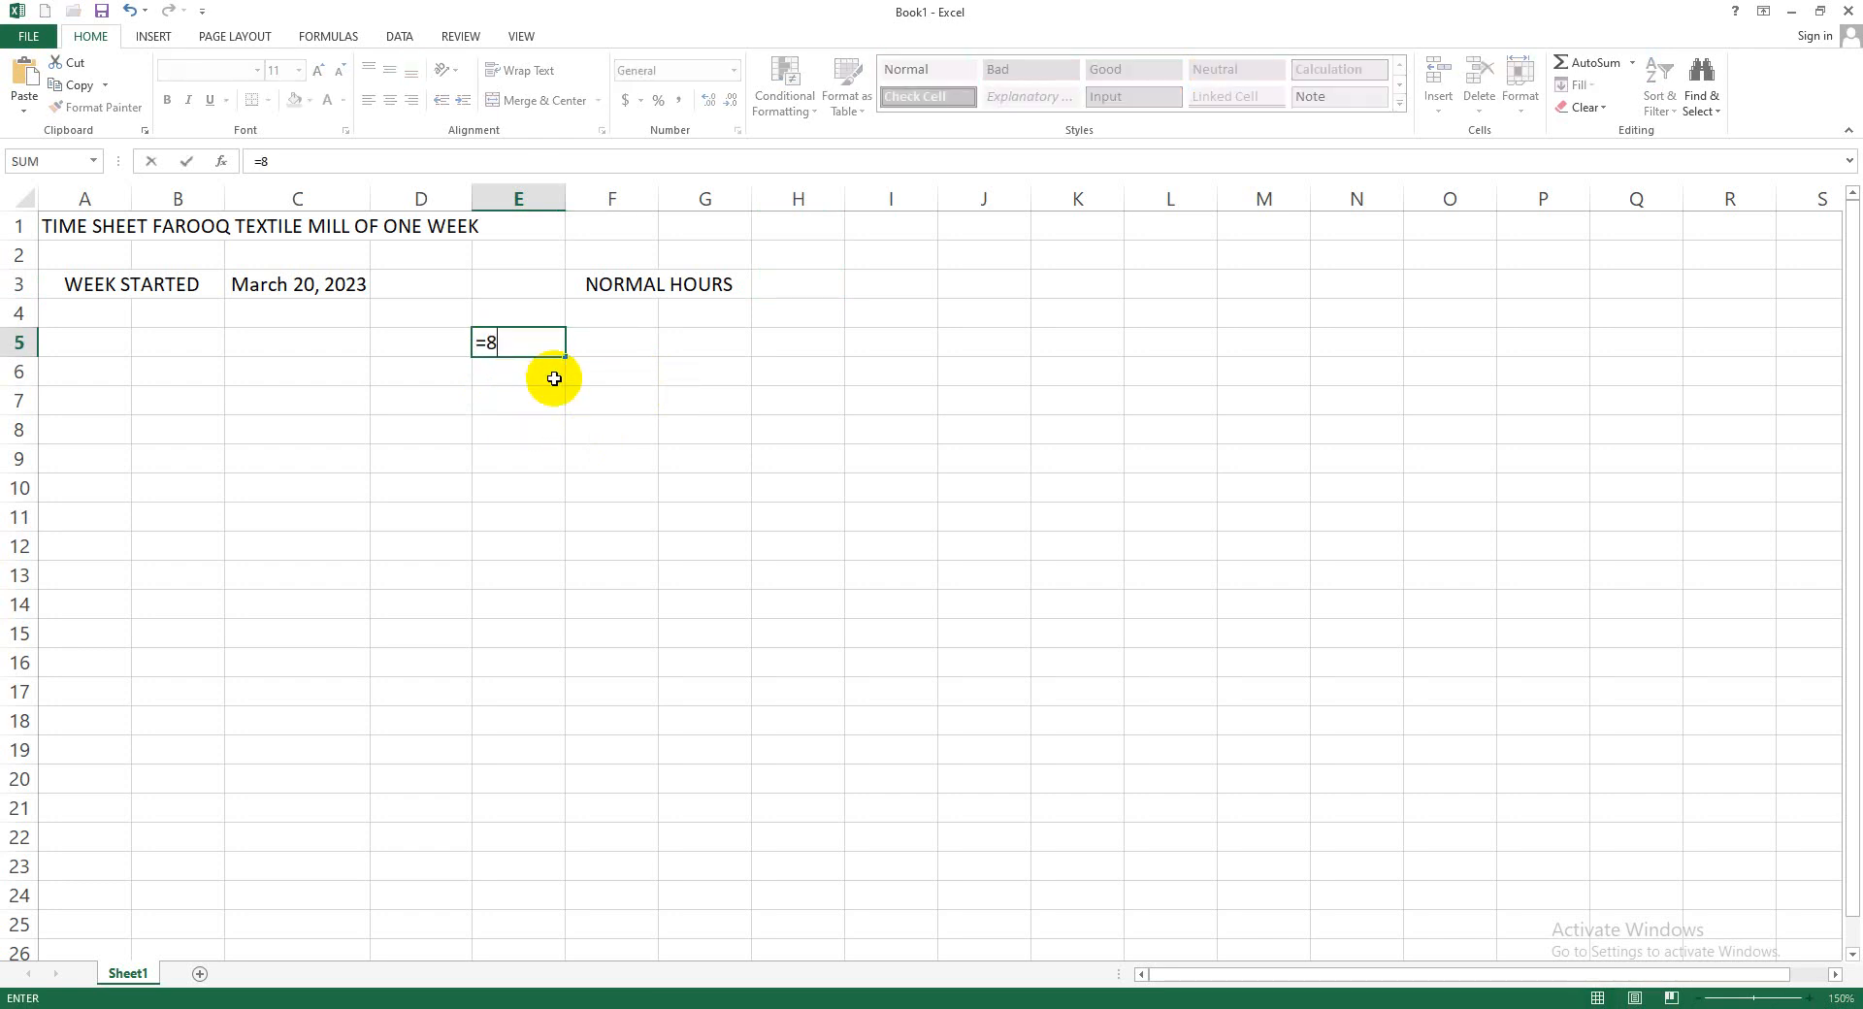
pyautogui.write('*6')
pyautogui.hotkey('ctrl', 'Return')
pyautogui.press('Delete')
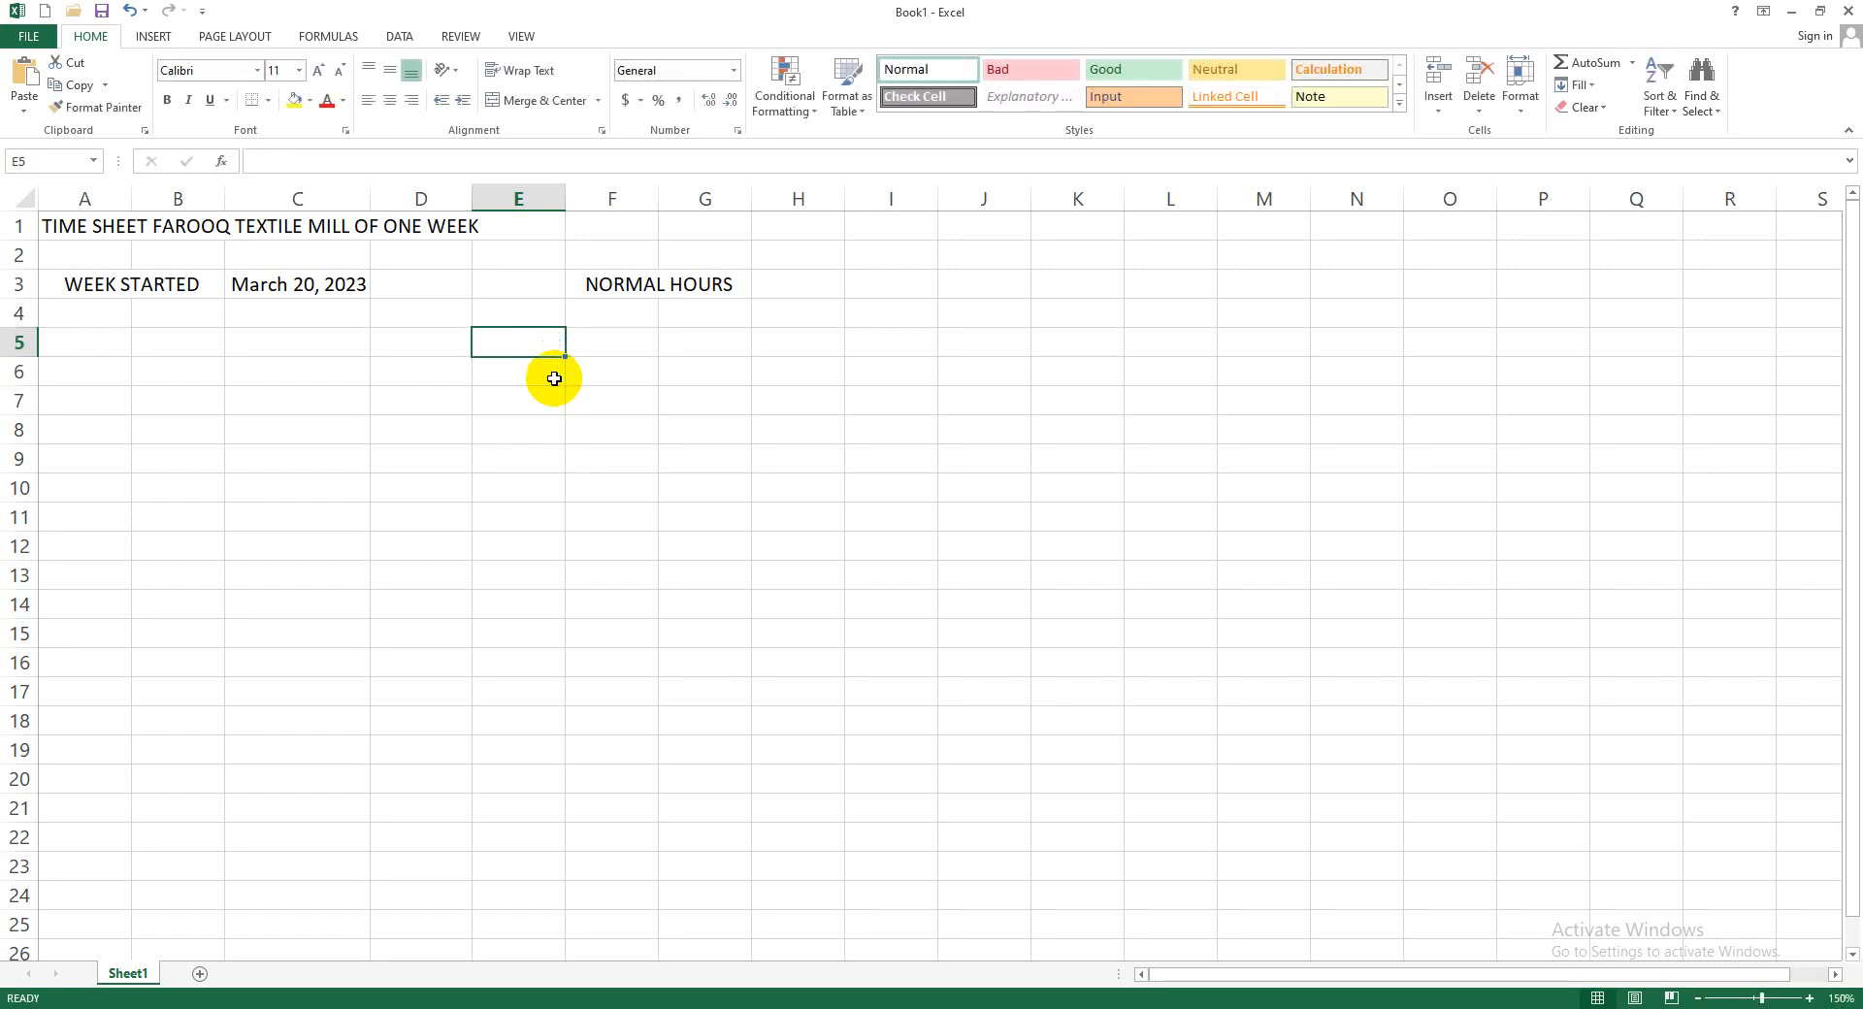
# Enter 48:00 as the normal hours in H3 beside the "NORMAL HOURS" label
pyautogui.press('Right')
pyautogui.press('Right')
pyautogui.press('Right')
pyautogui.press('Up')
pyautogui.press('Up')
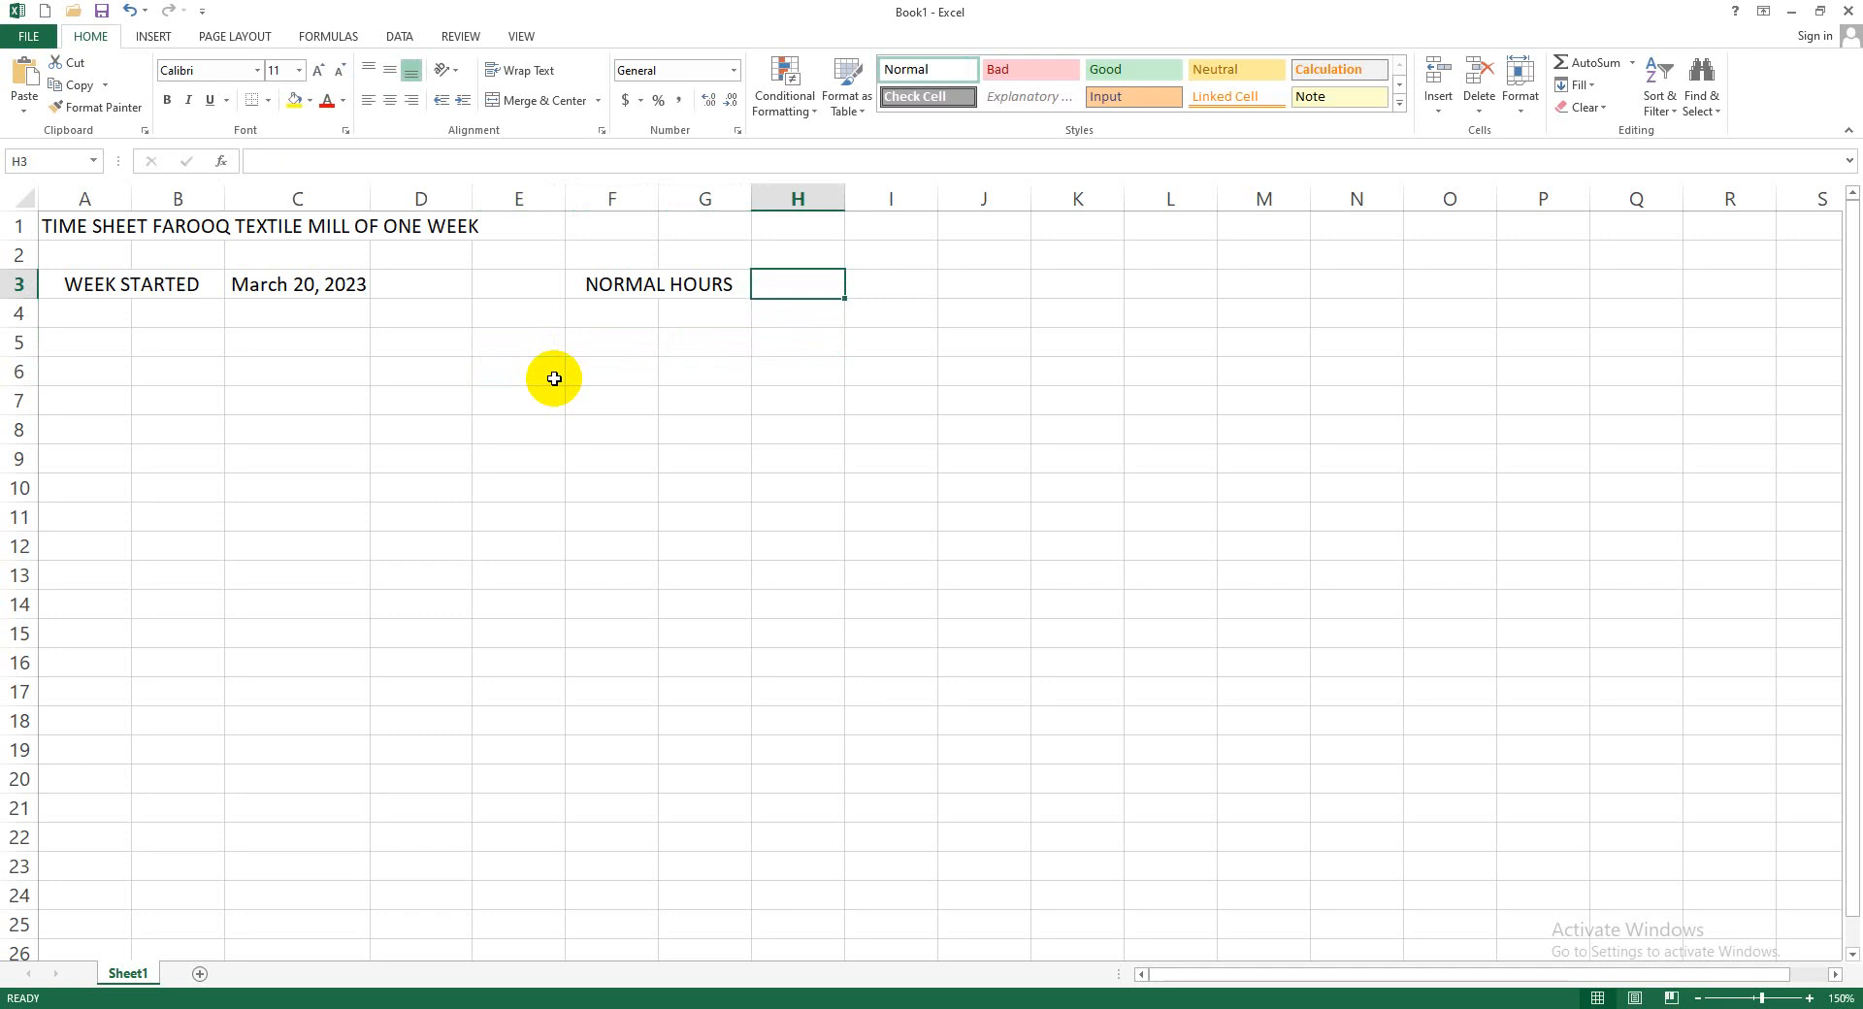
pyautogui.write('48')
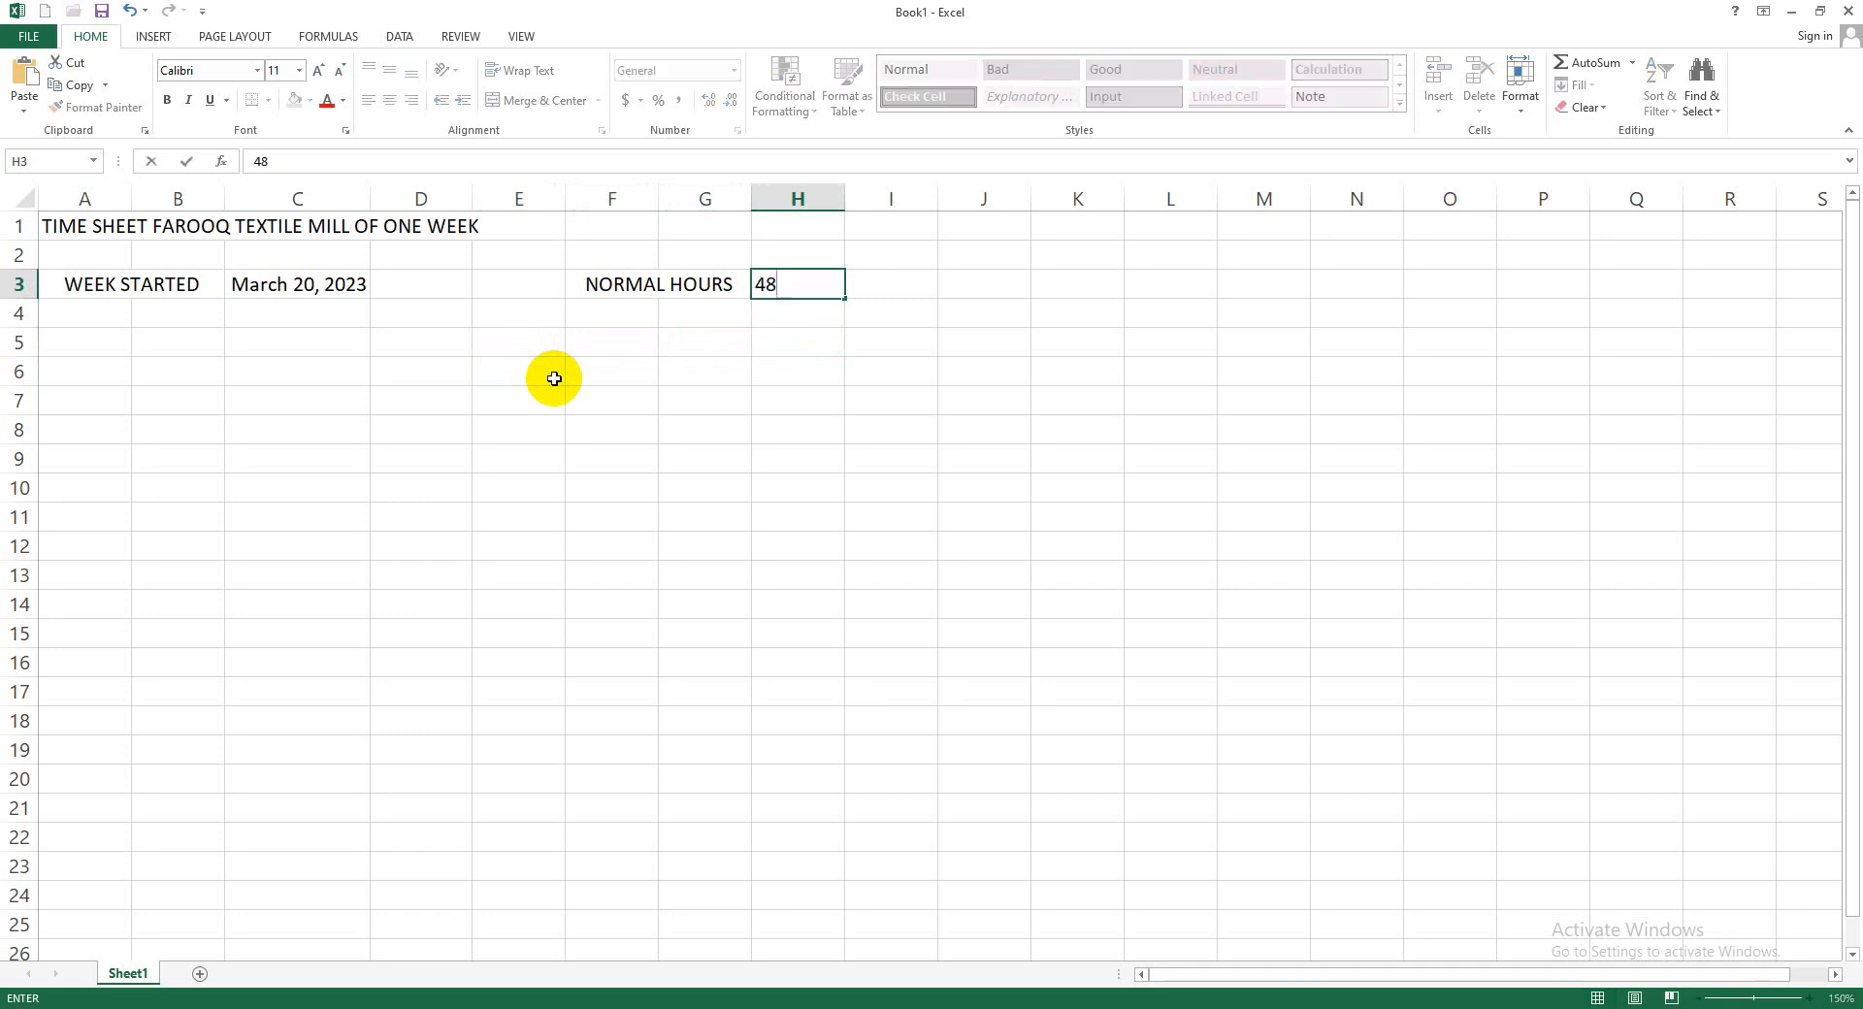
pyautogui.write(':00')
pyautogui.press('Return')
pyautogui.press('Up')
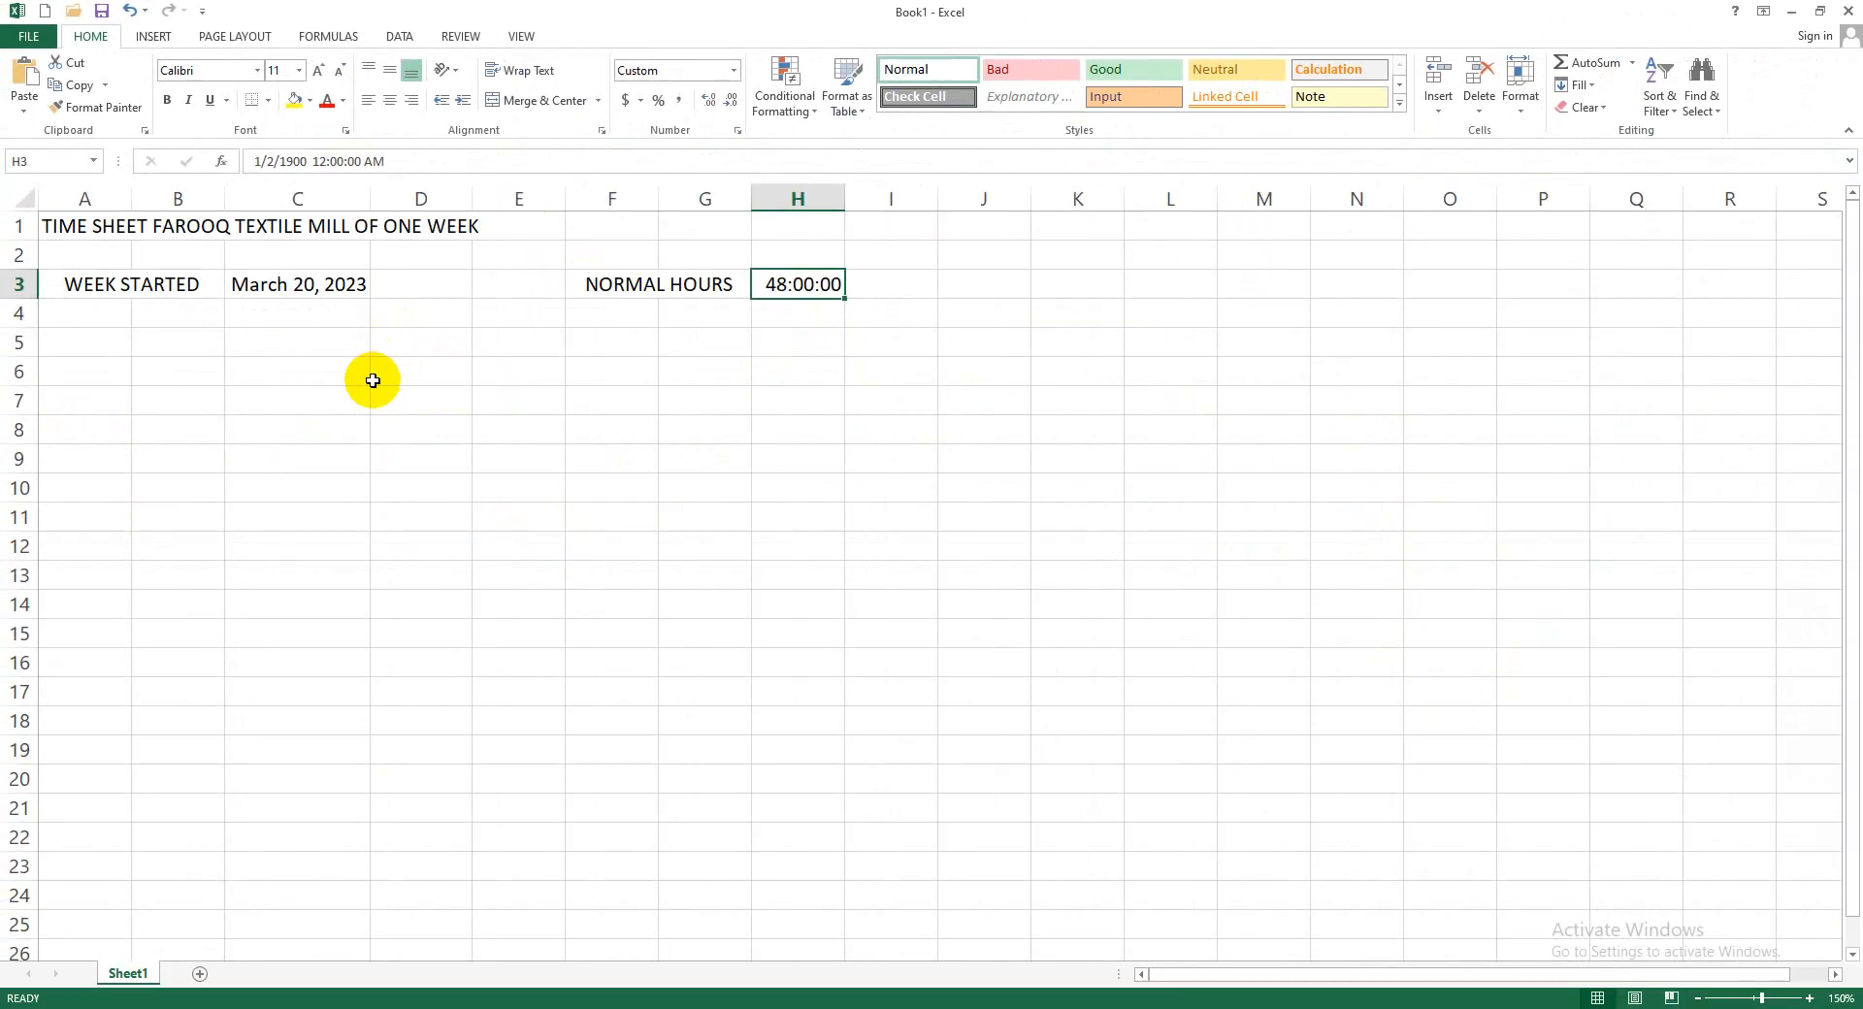
# Enter the column header "NAME OF EMPLOYER" in cell A5
pyautogui.click(372, 381)
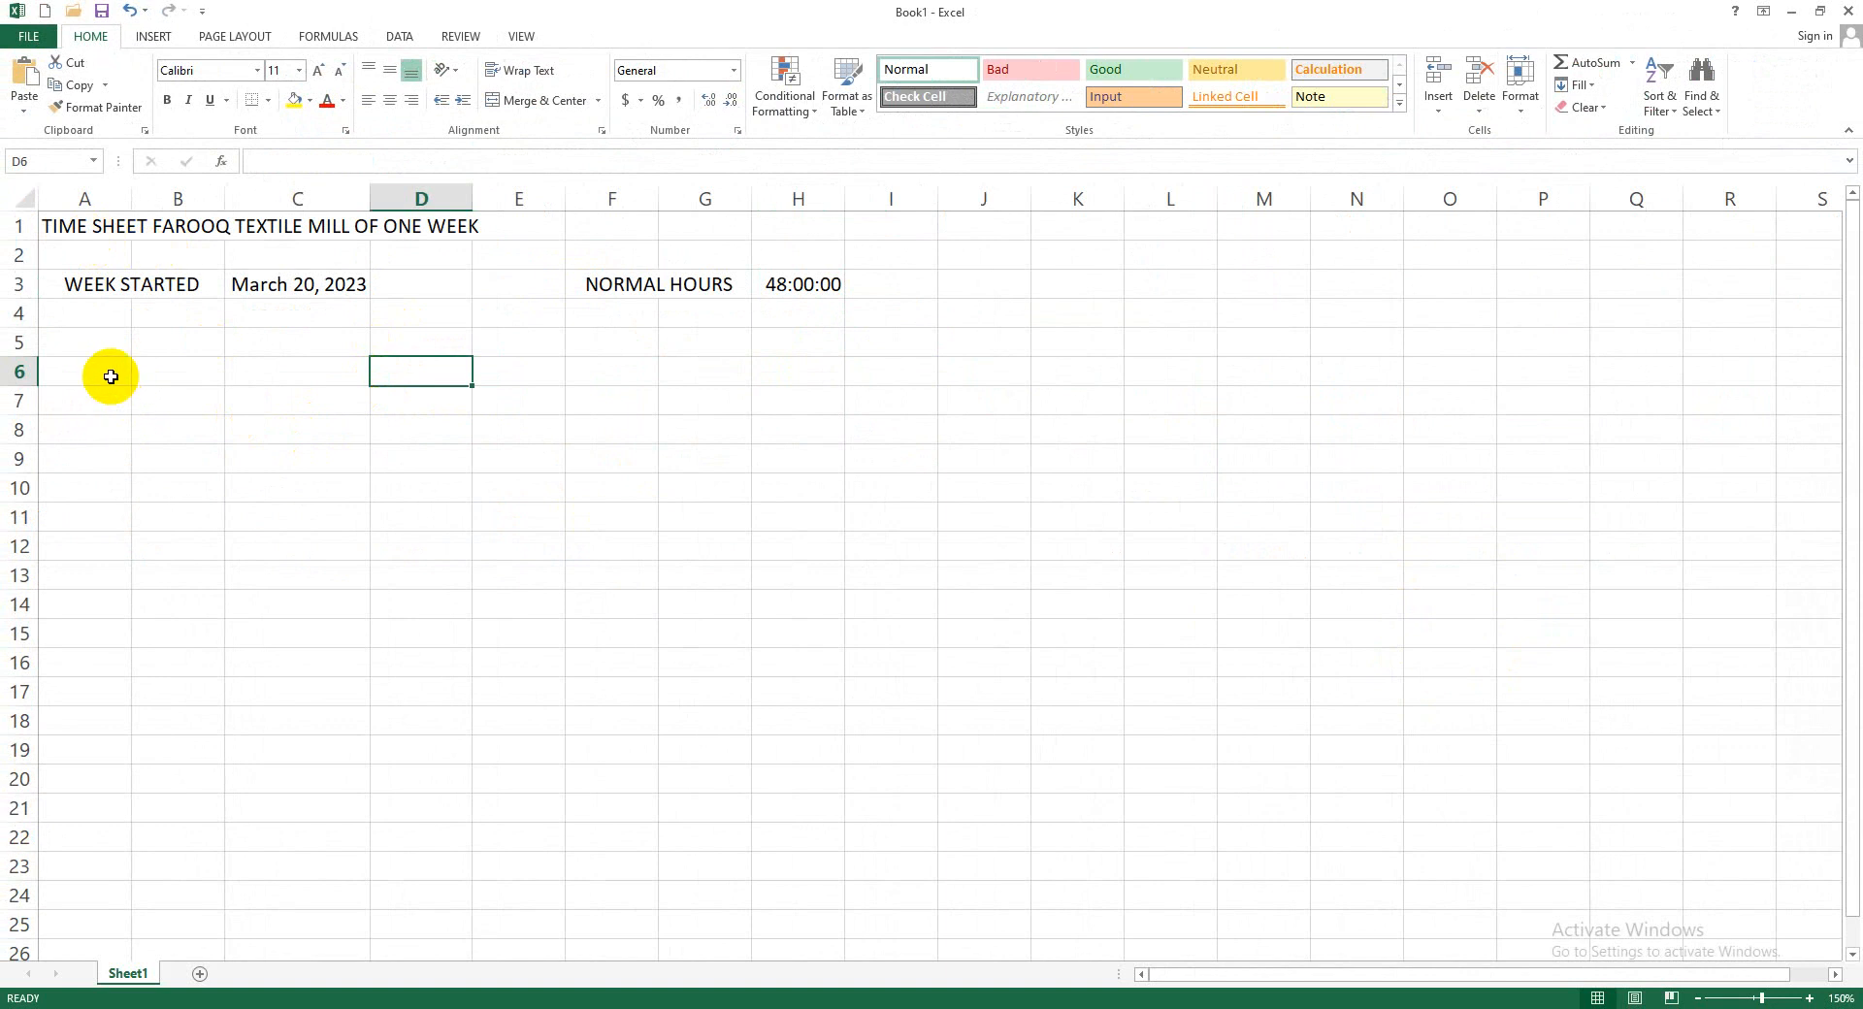
pyautogui.click(79, 348)
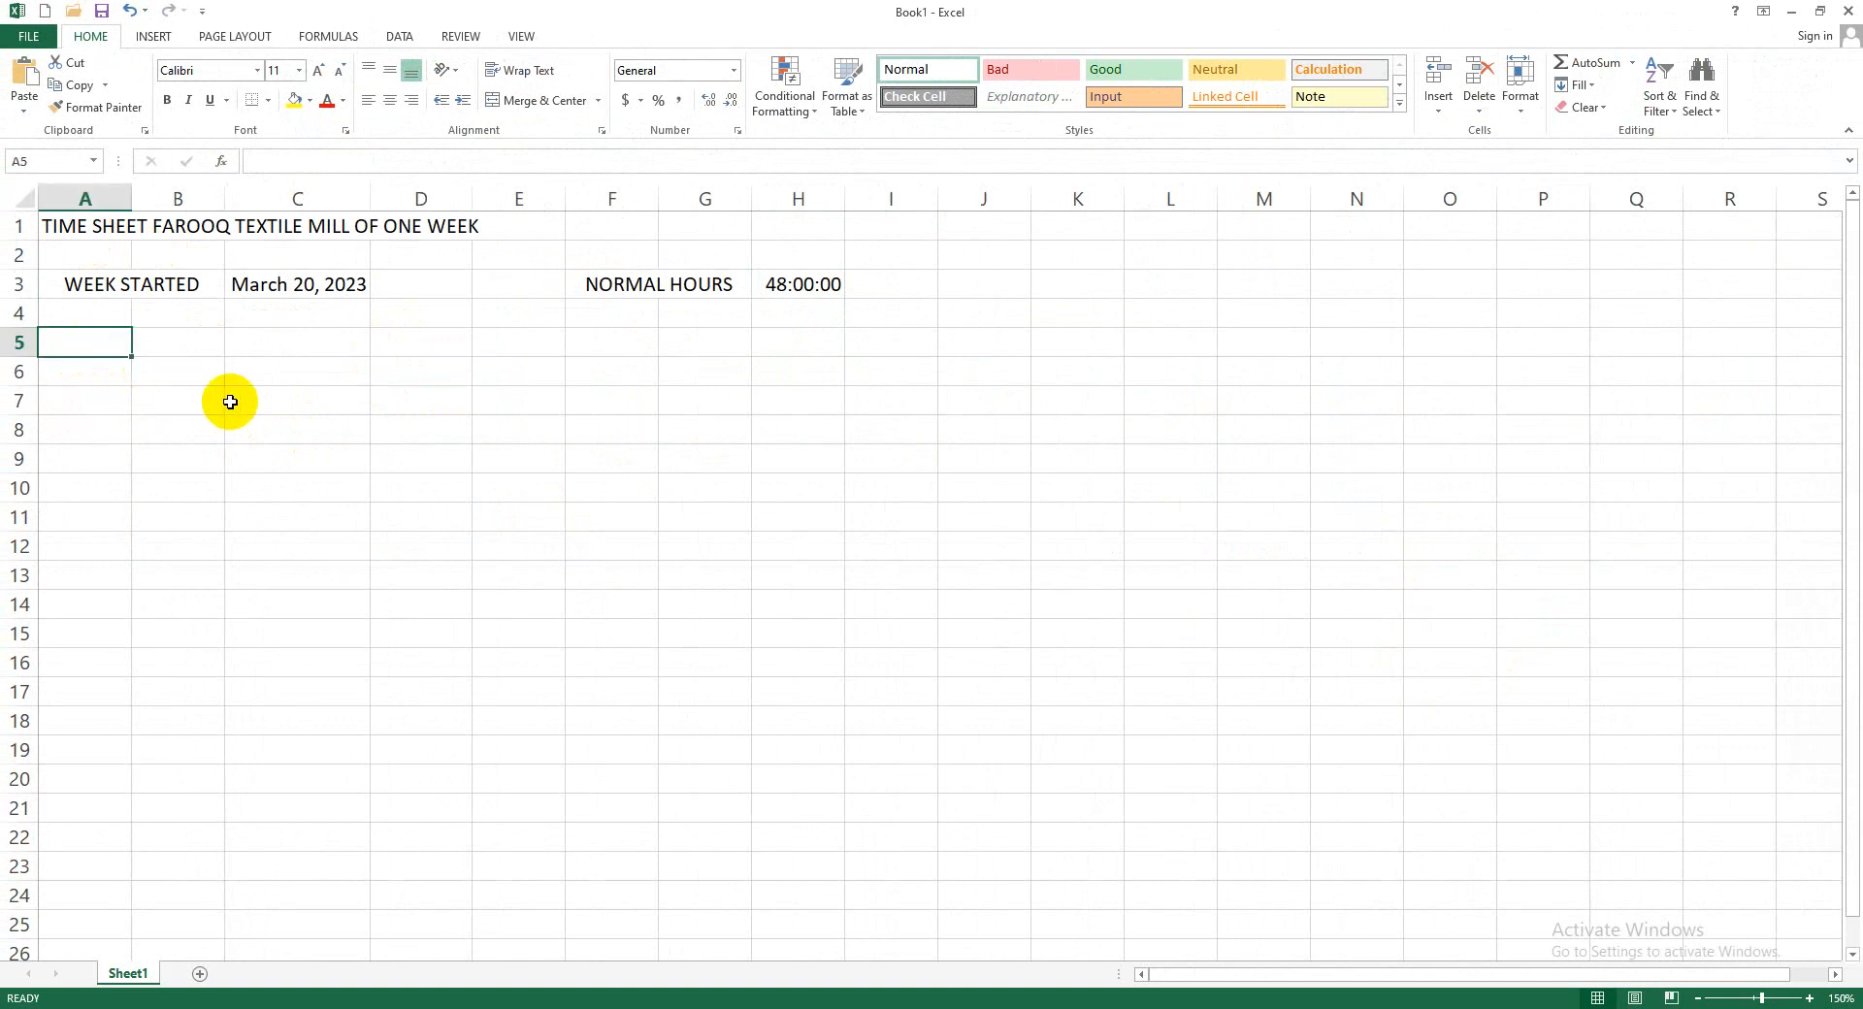
pyautogui.write('NAME')
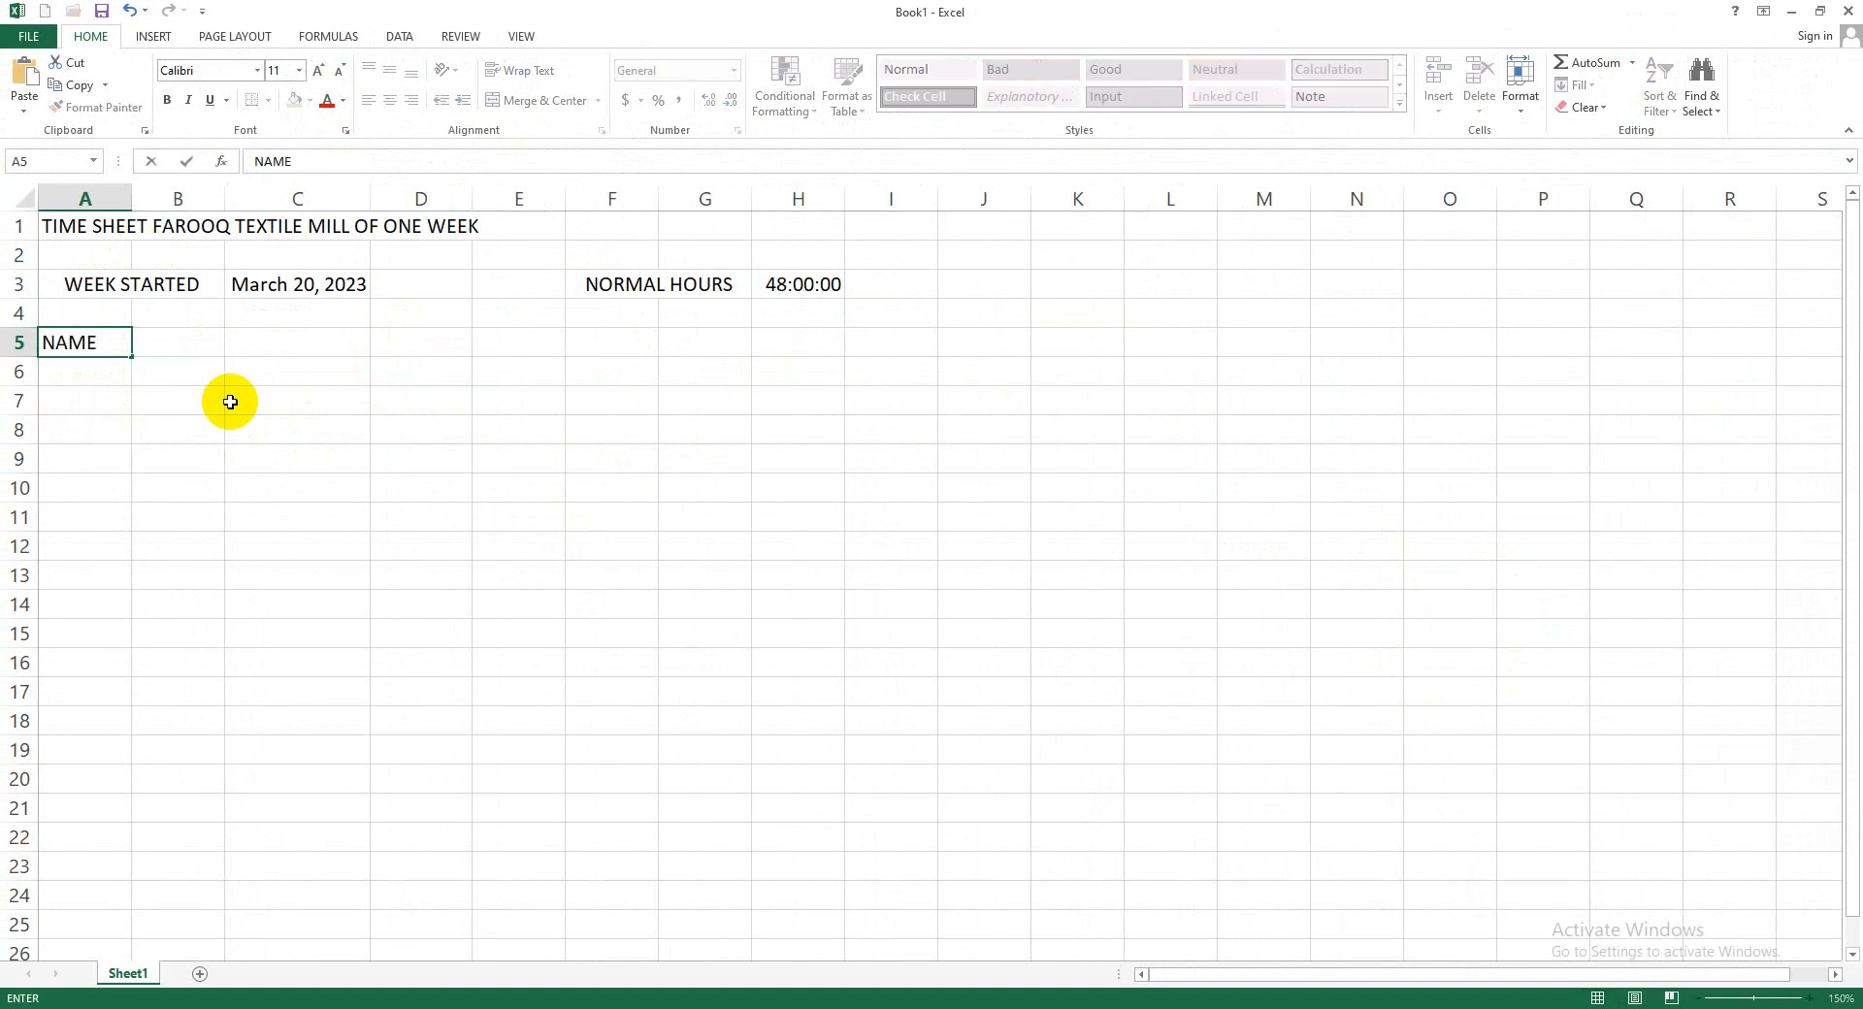
pyautogui.write(' OF EMPLOYER')
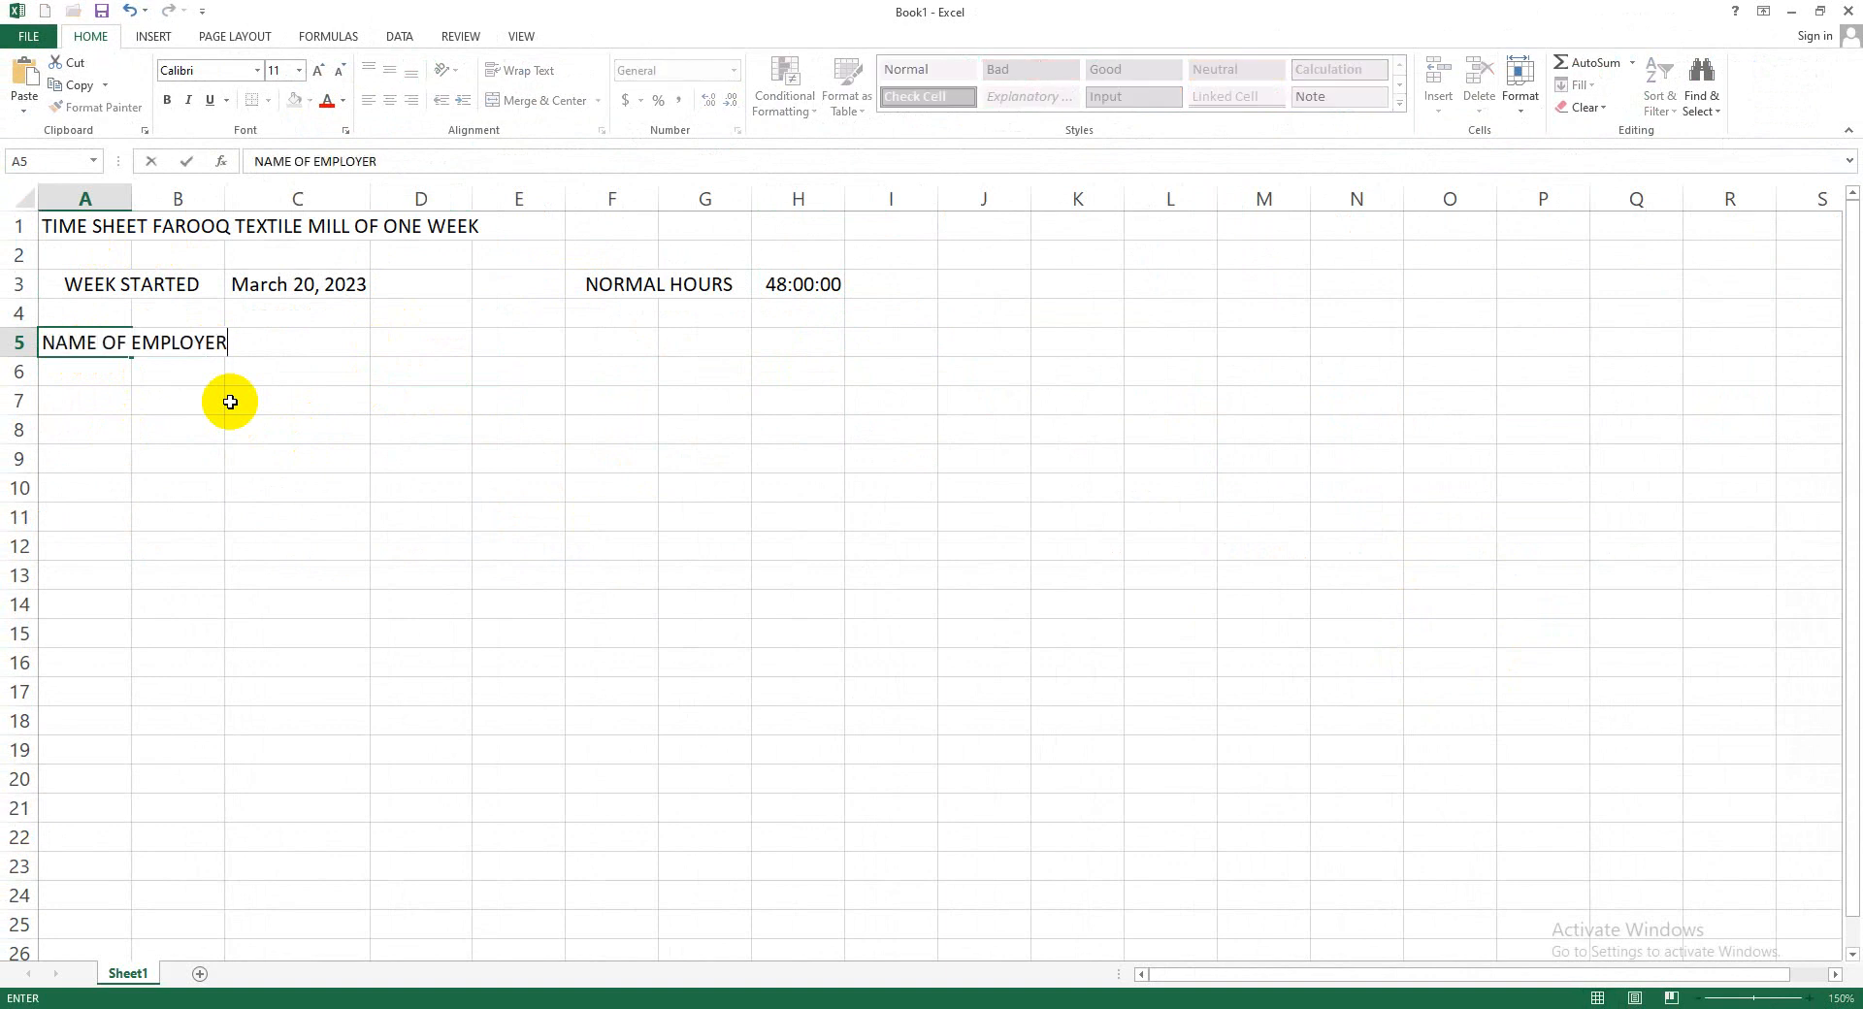
pyautogui.press('Return')
pyautogui.press('Up')
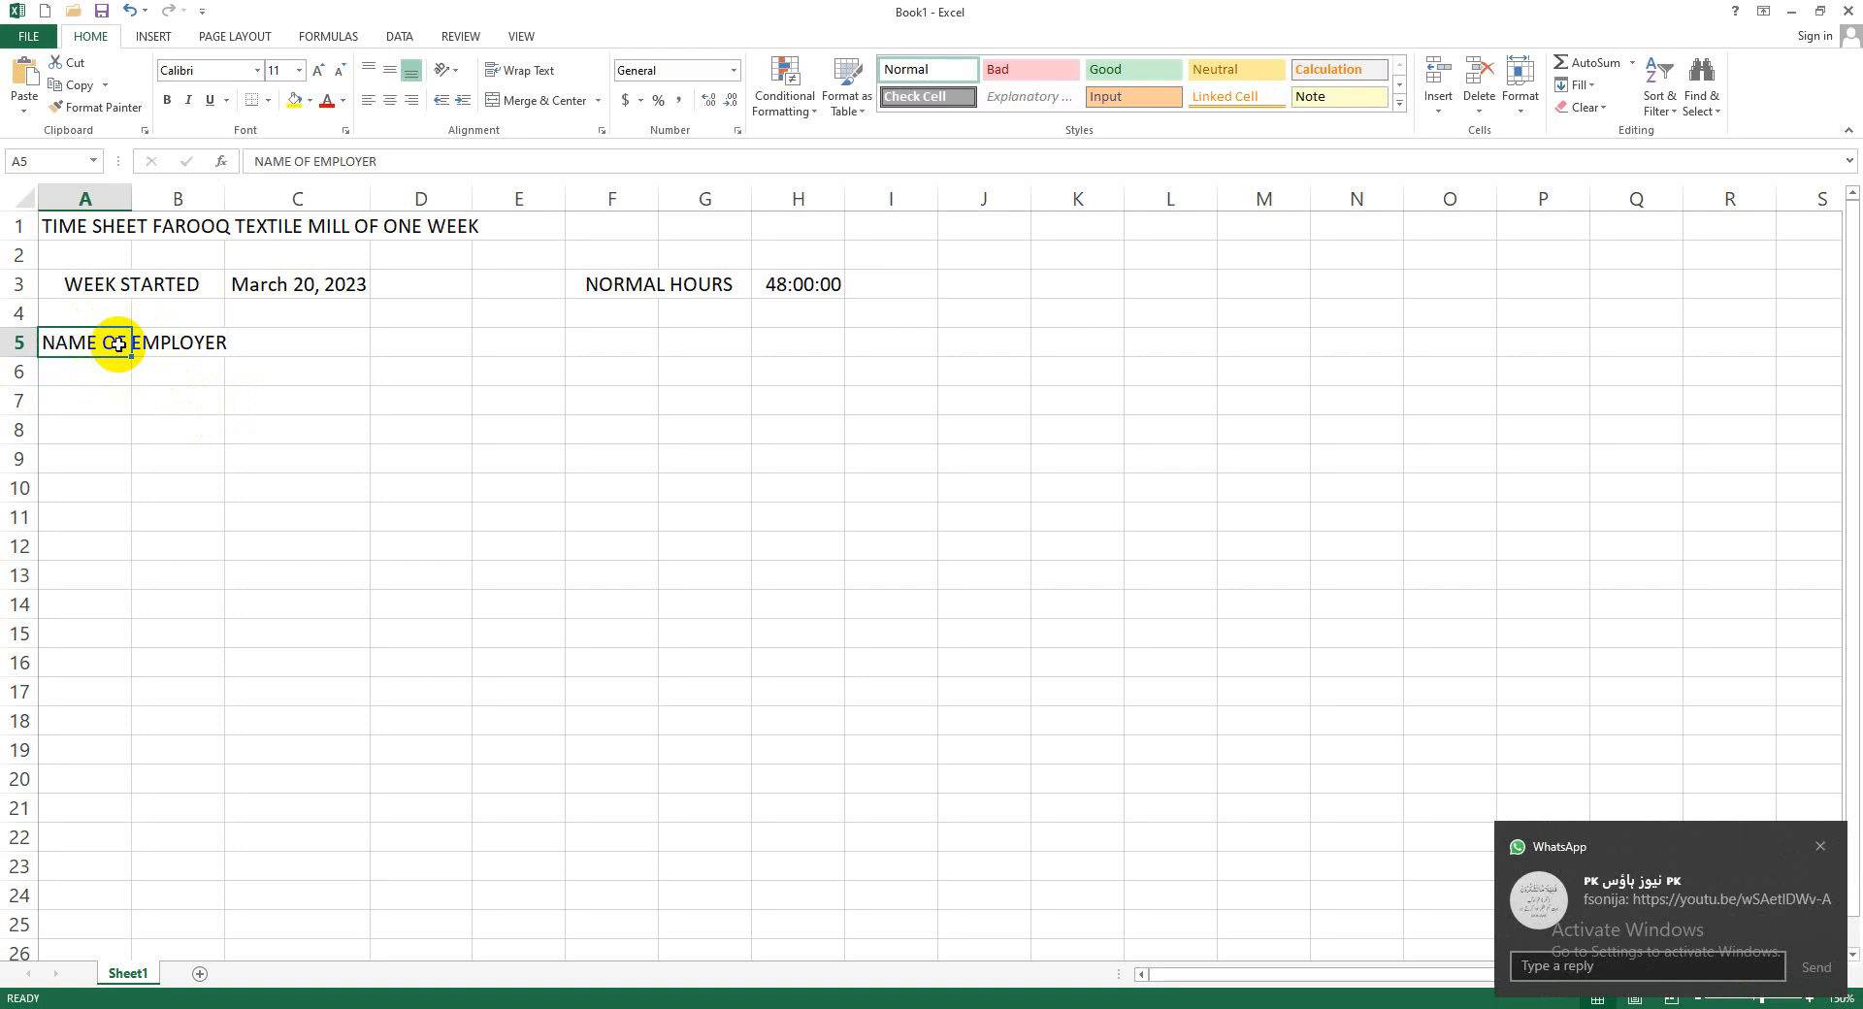
# Enter the column headers "DAYS", "DATE" and "ARRIVAL" in cells B5 to D5
pyautogui.click(159, 342)
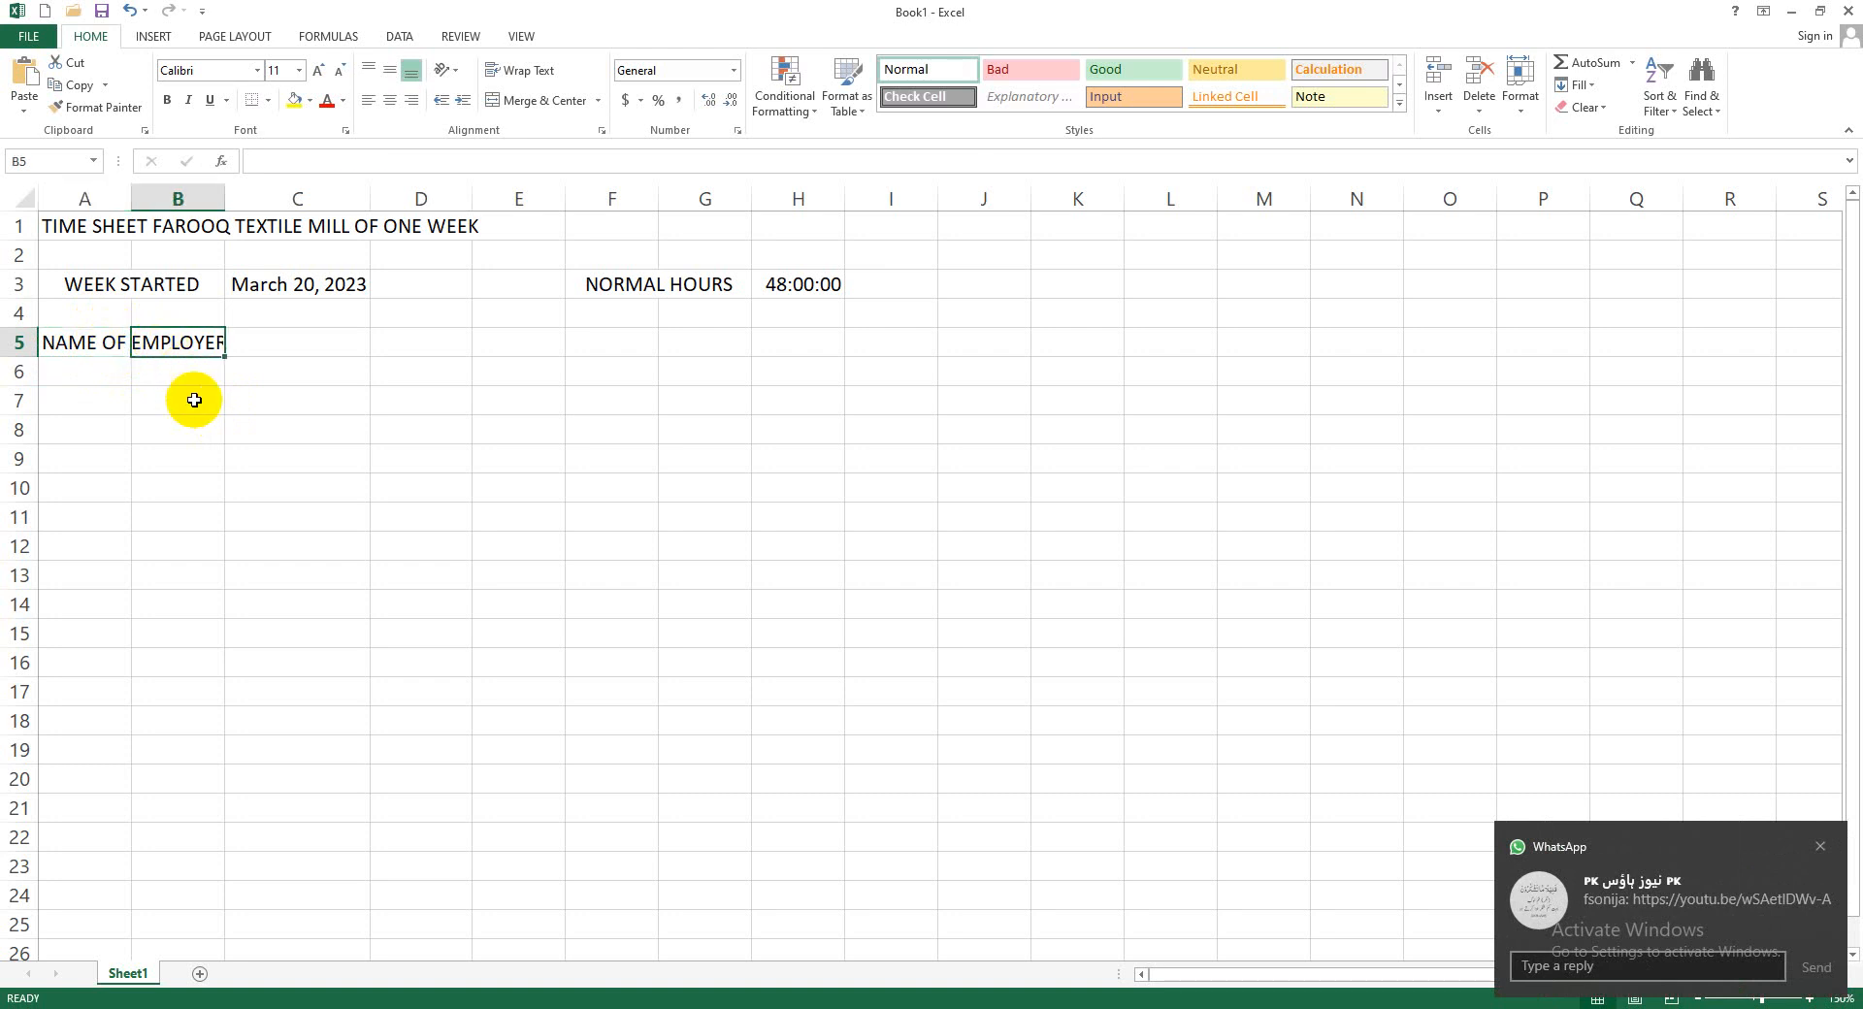
pyautogui.write('DAYS')
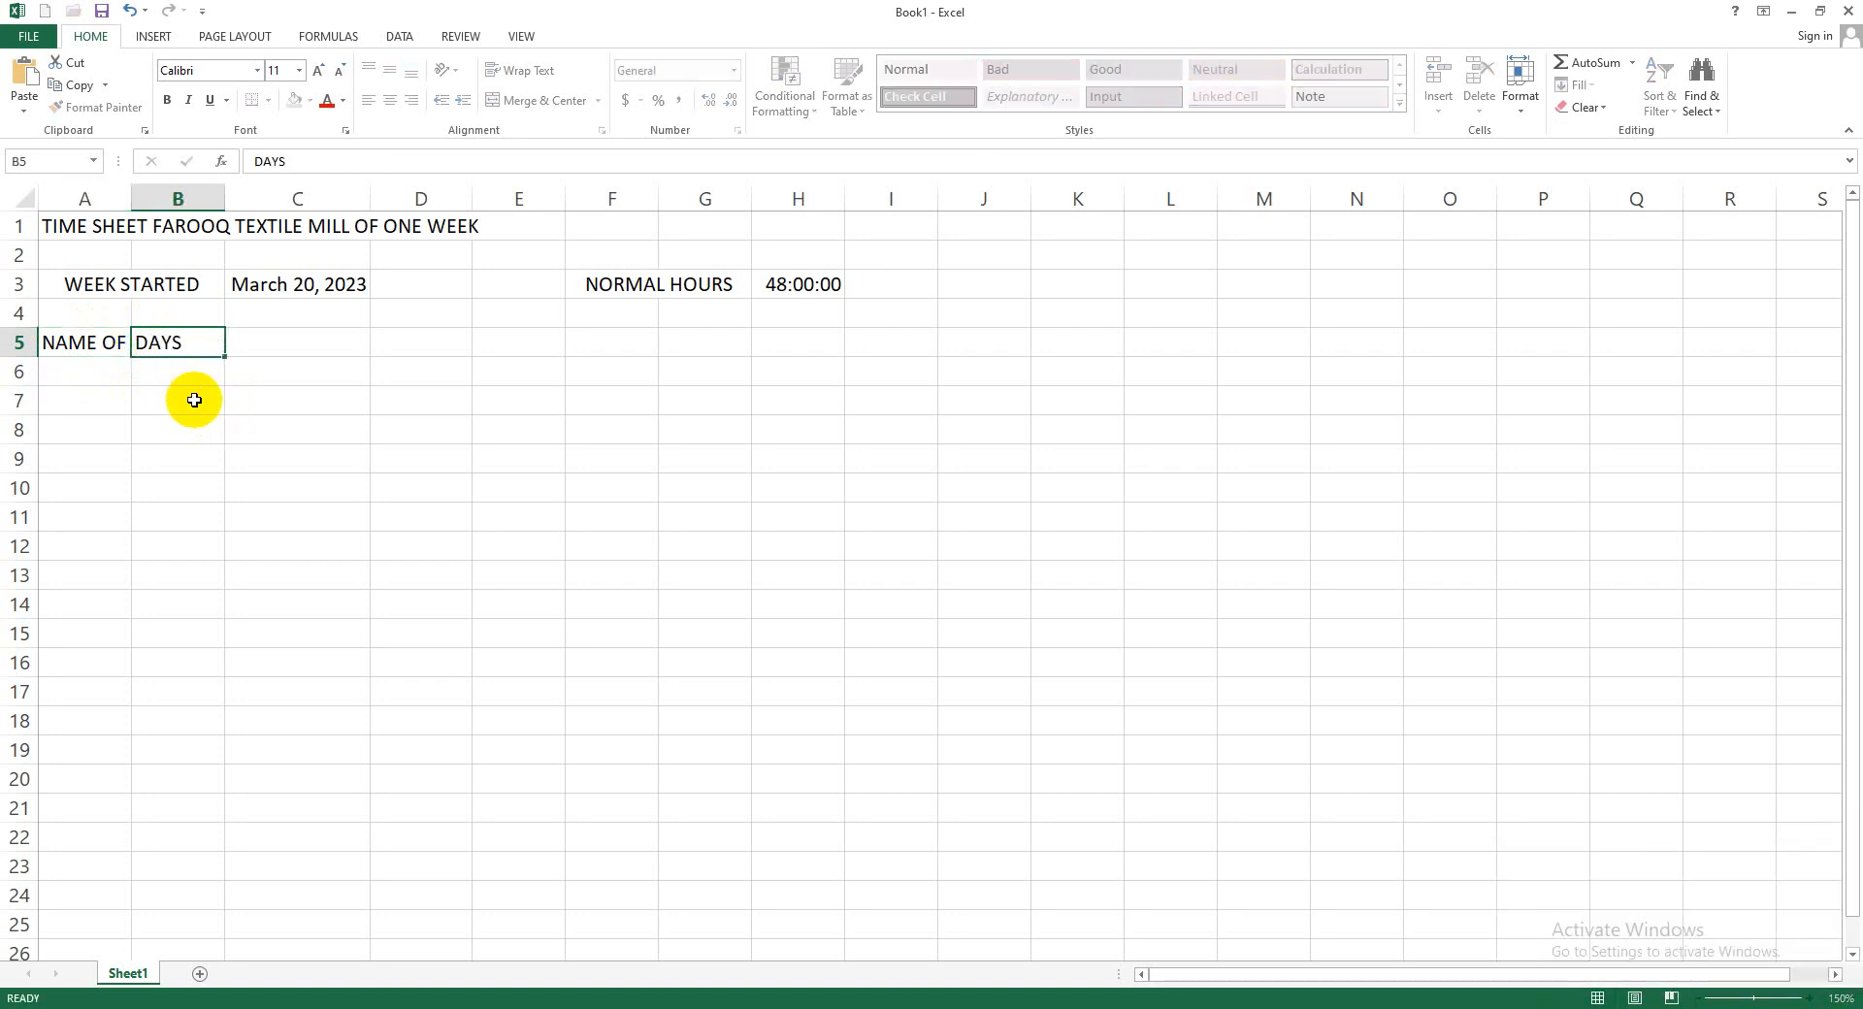
pyautogui.press('Tab')
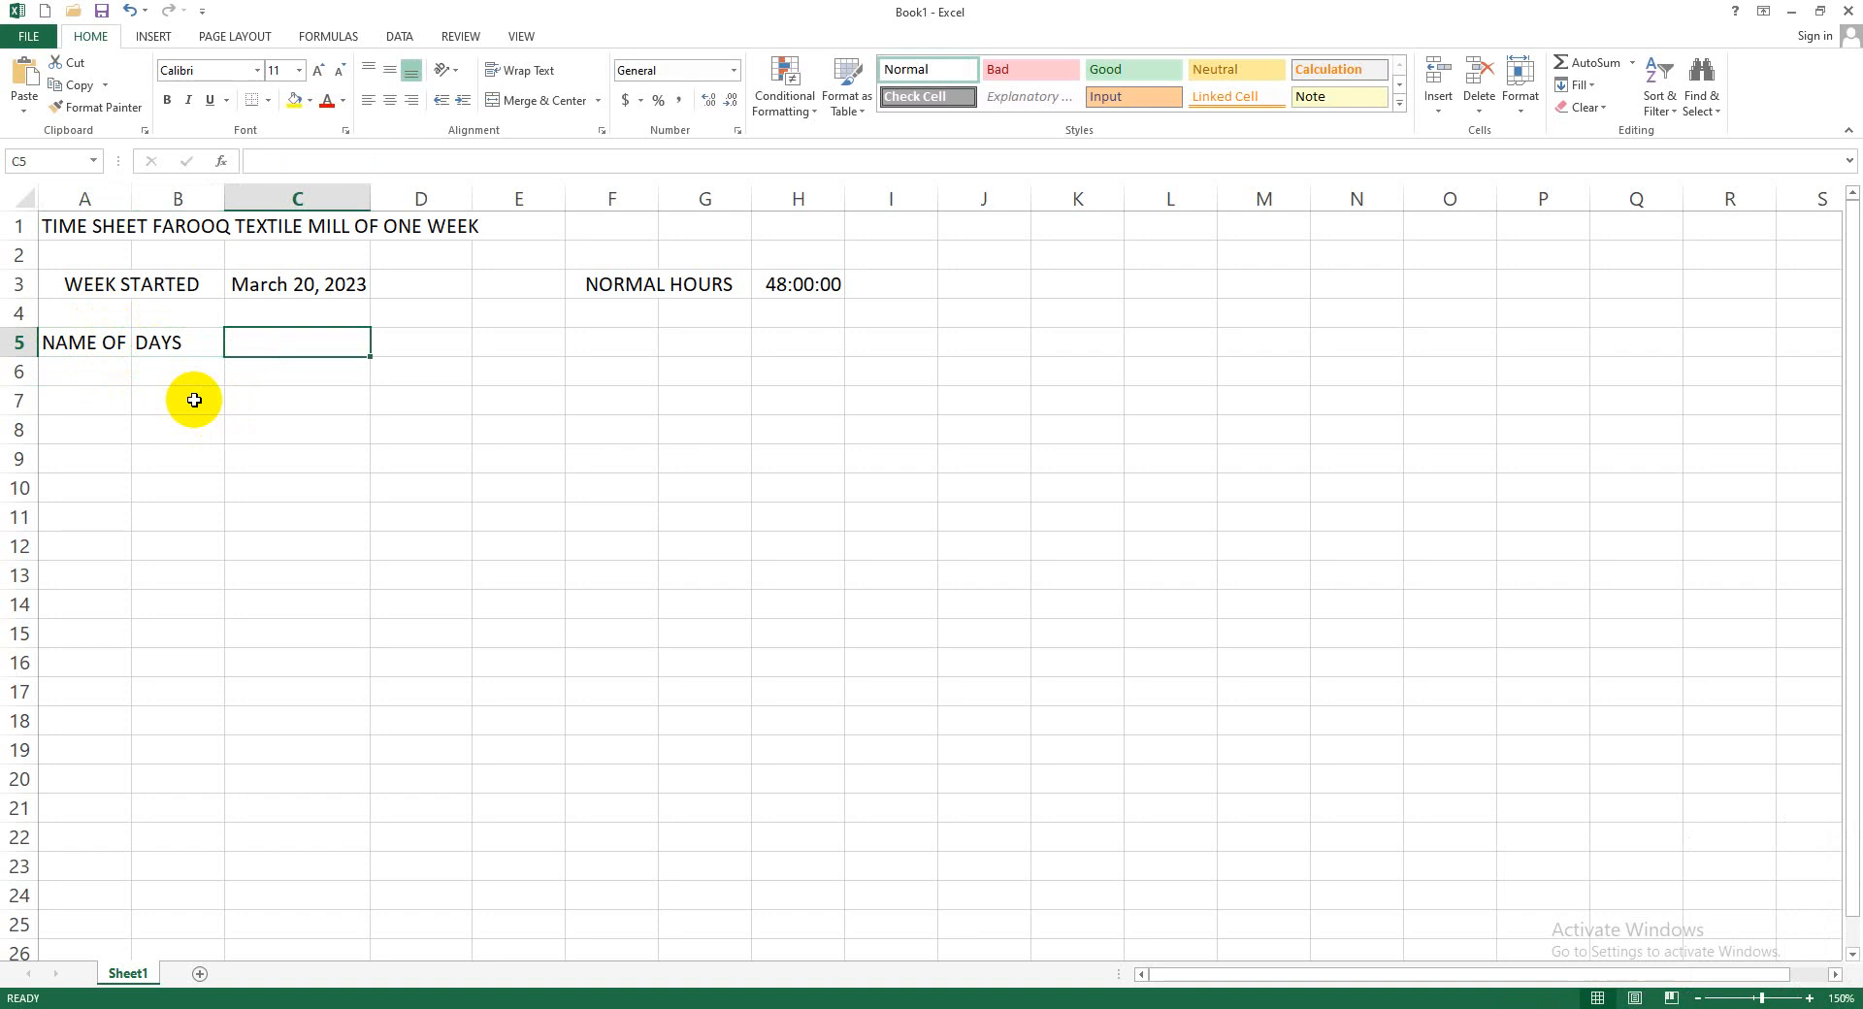
pyautogui.write('DATE')
pyautogui.press('Tab')
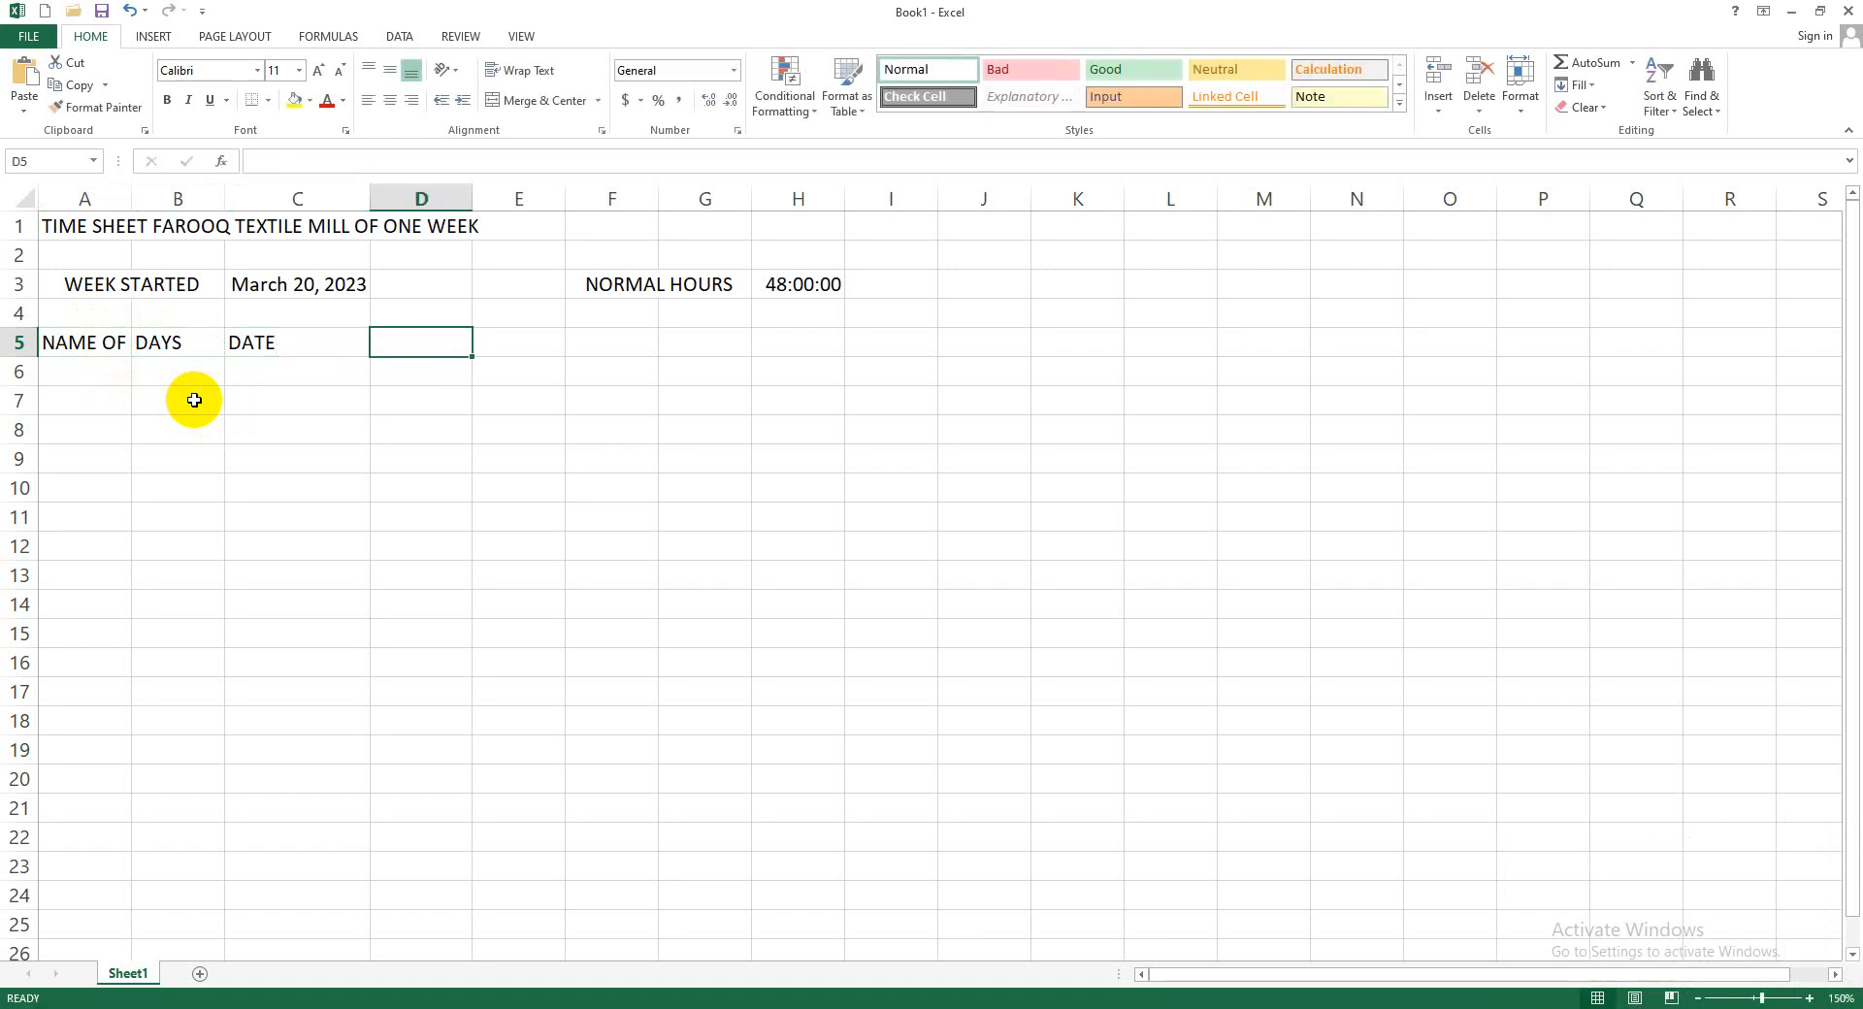
pyautogui.write('ARRI')
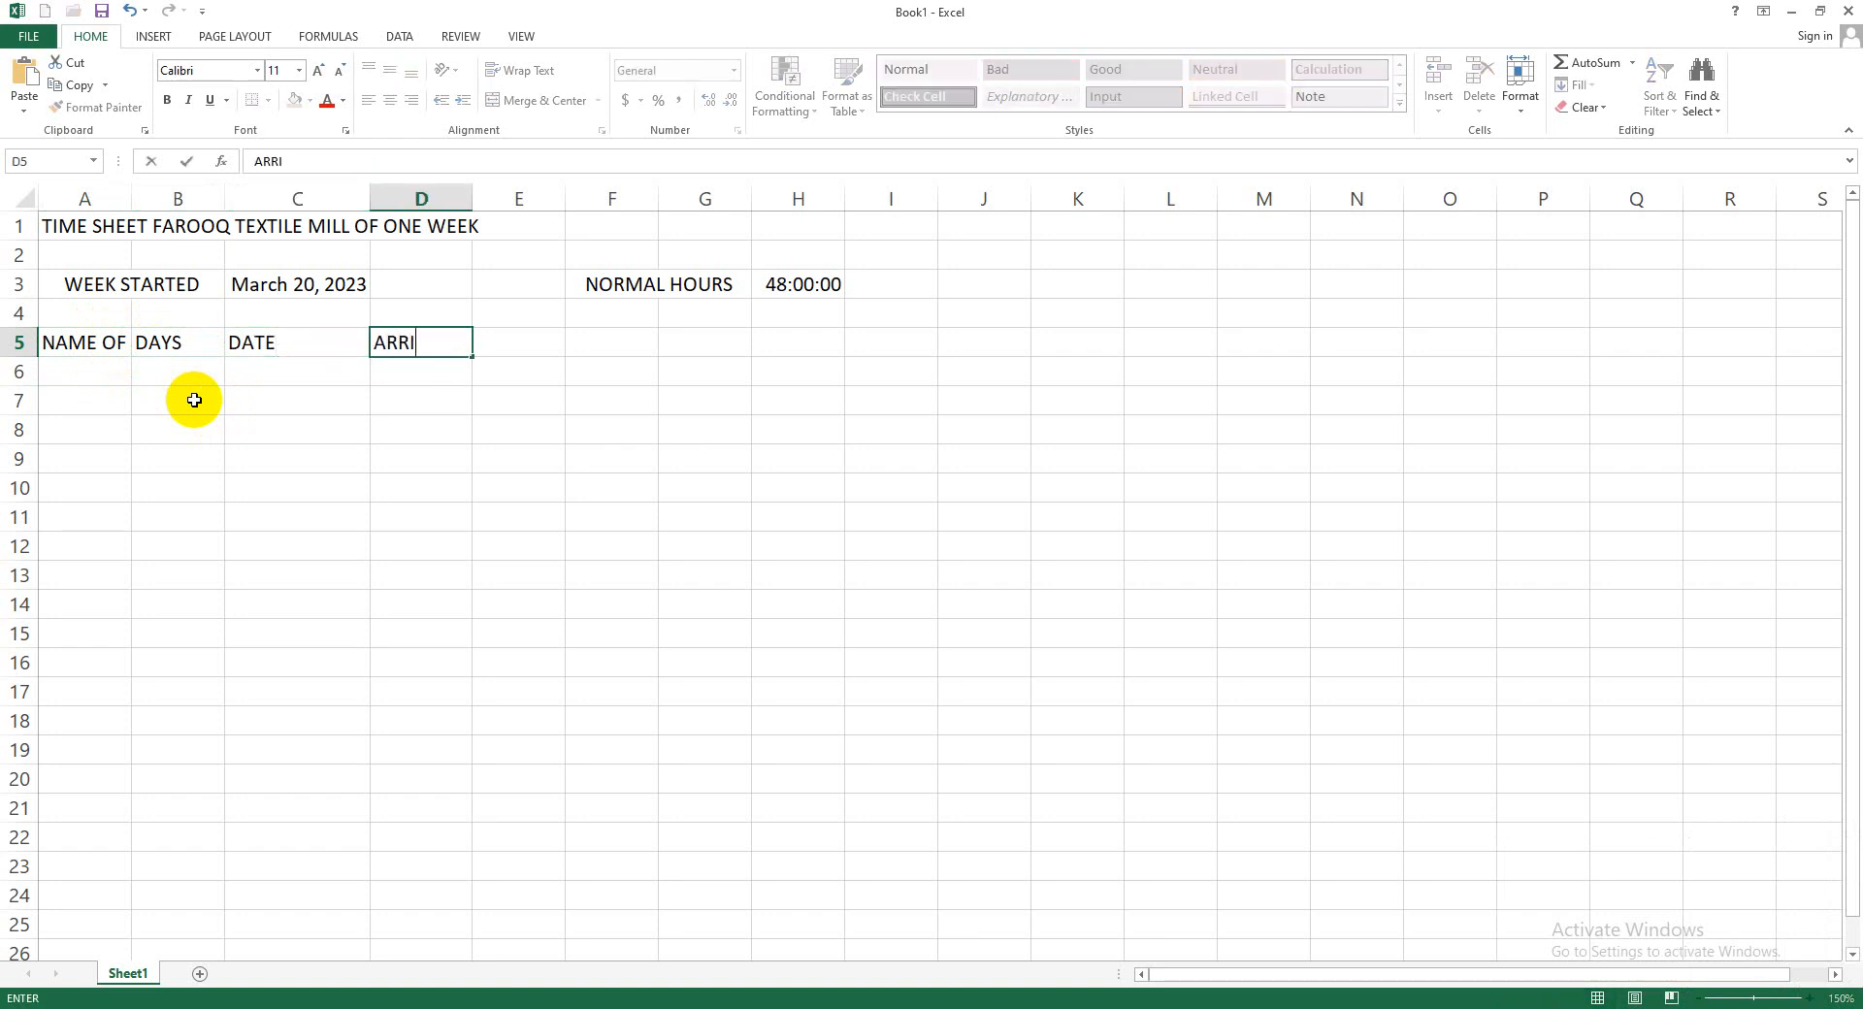
pyautogui.write('VAL')
pyautogui.press('Tab')
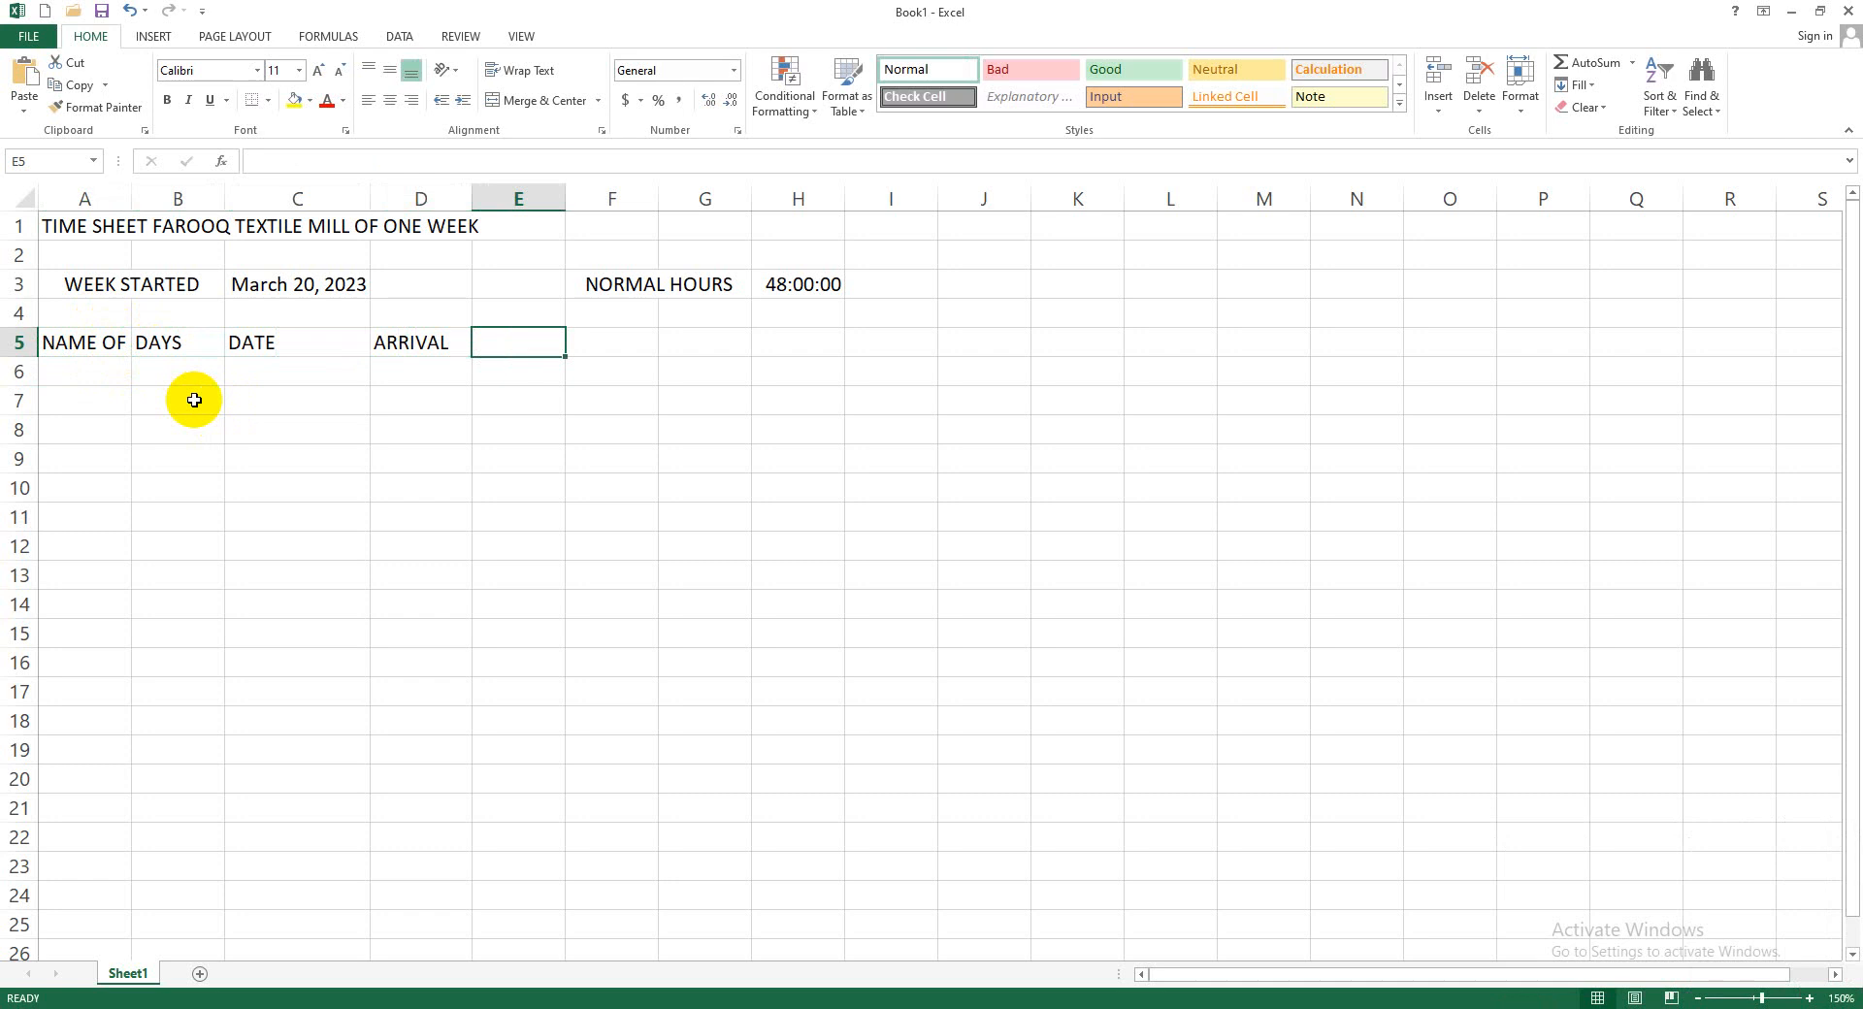
# Enter the column headers "LUNCH OUT", "LUNCH IN", "DEPARTURE" and "TOTAL HOURS" in cells E5 to H5
pyautogui.write('LUN')
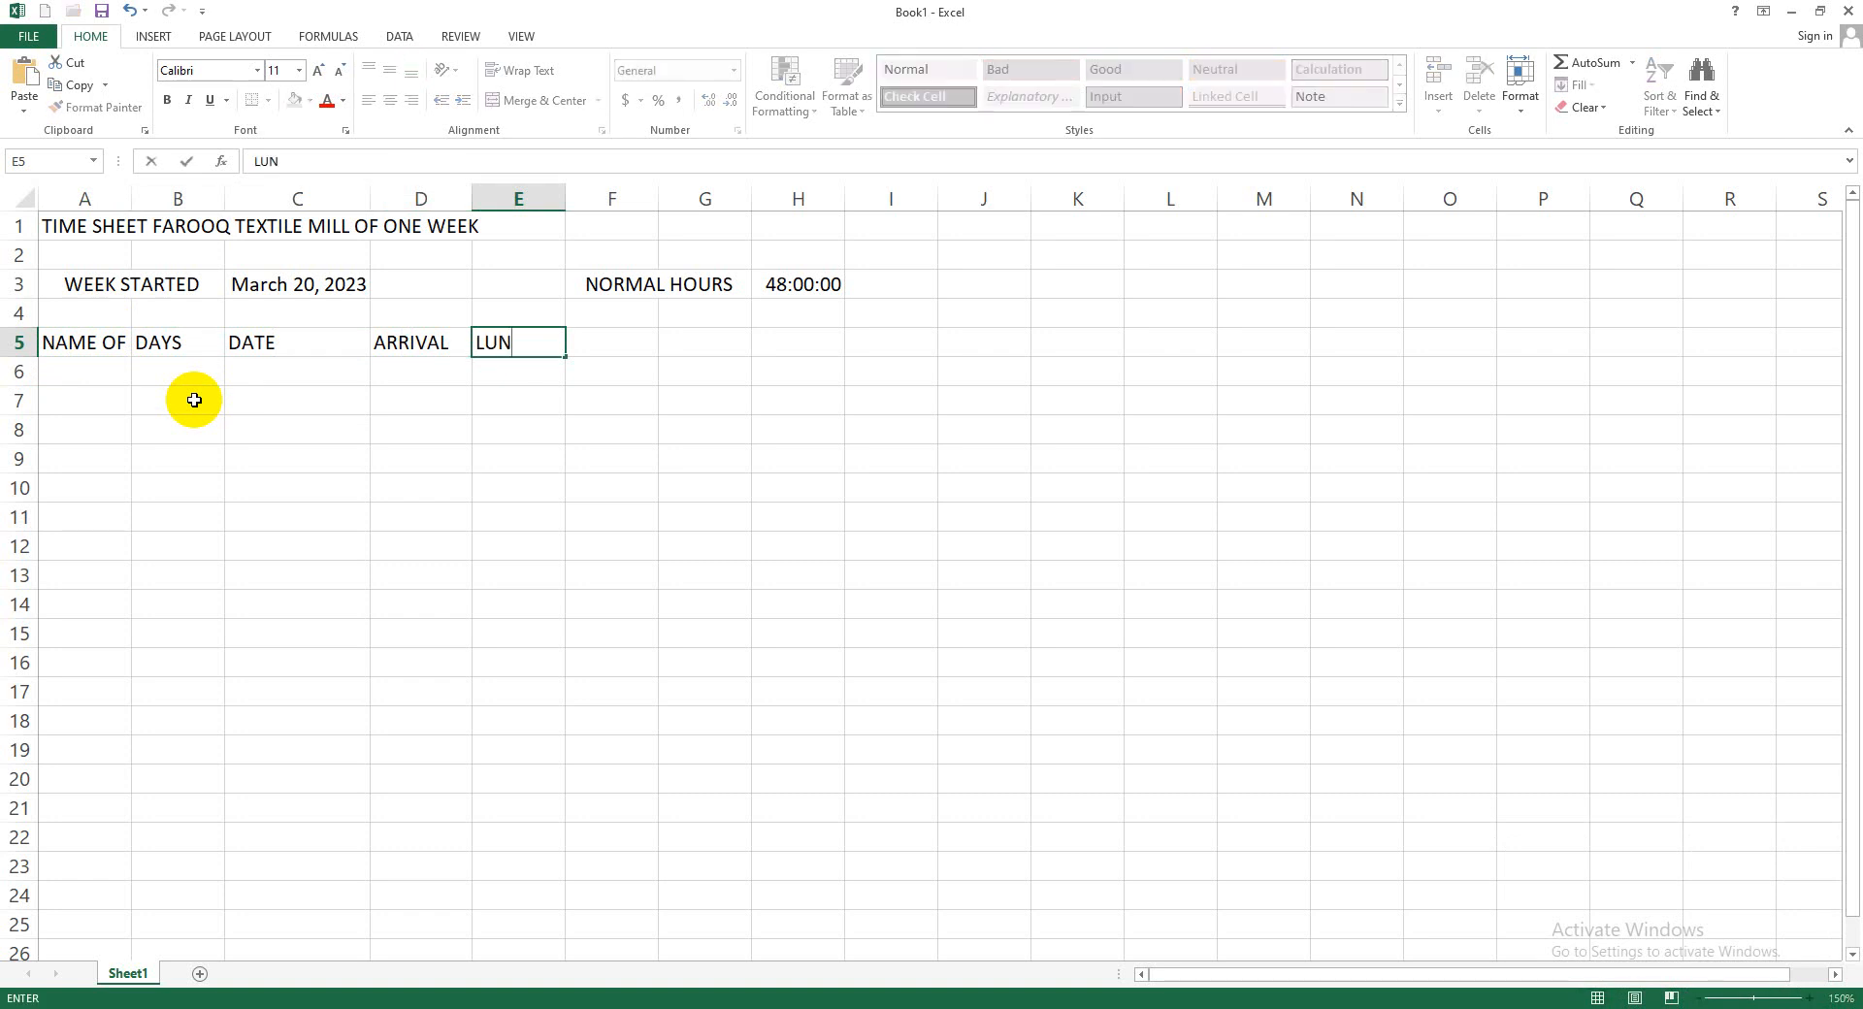
pyautogui.write('CH OUT')
pyautogui.press('Tab')
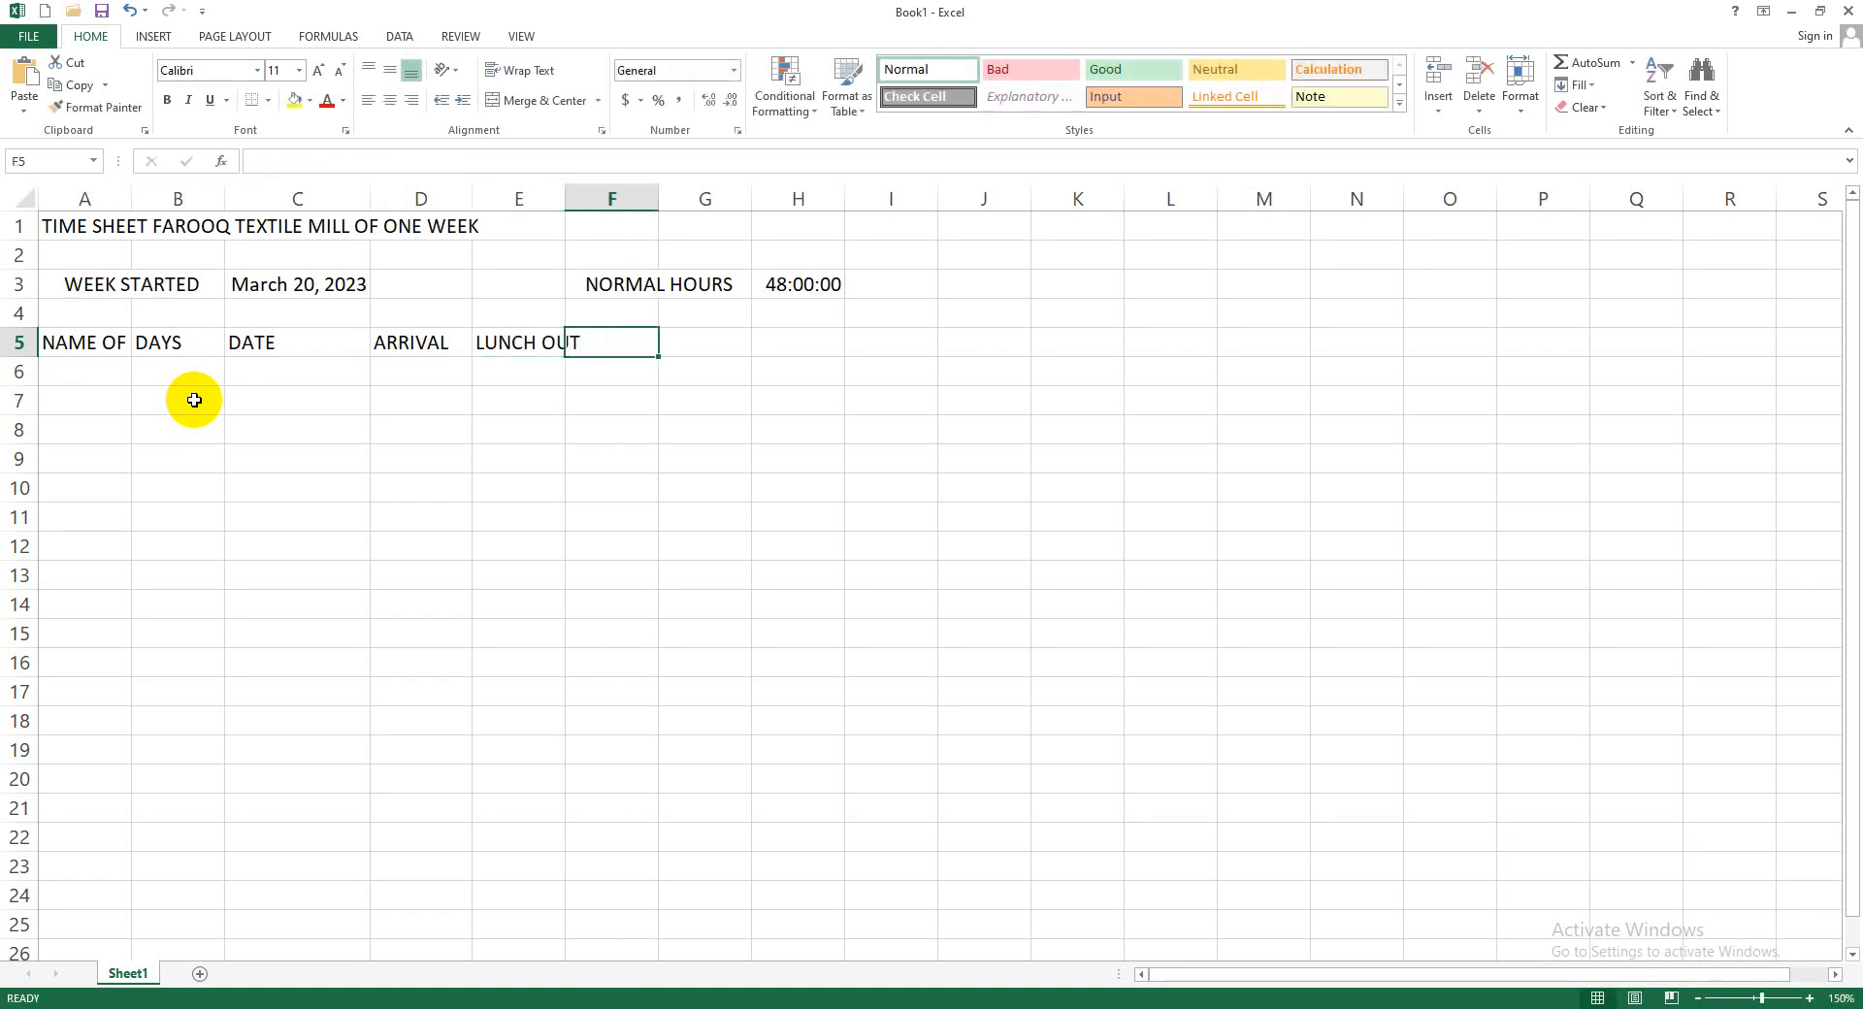
pyautogui.write('LUNCH IN')
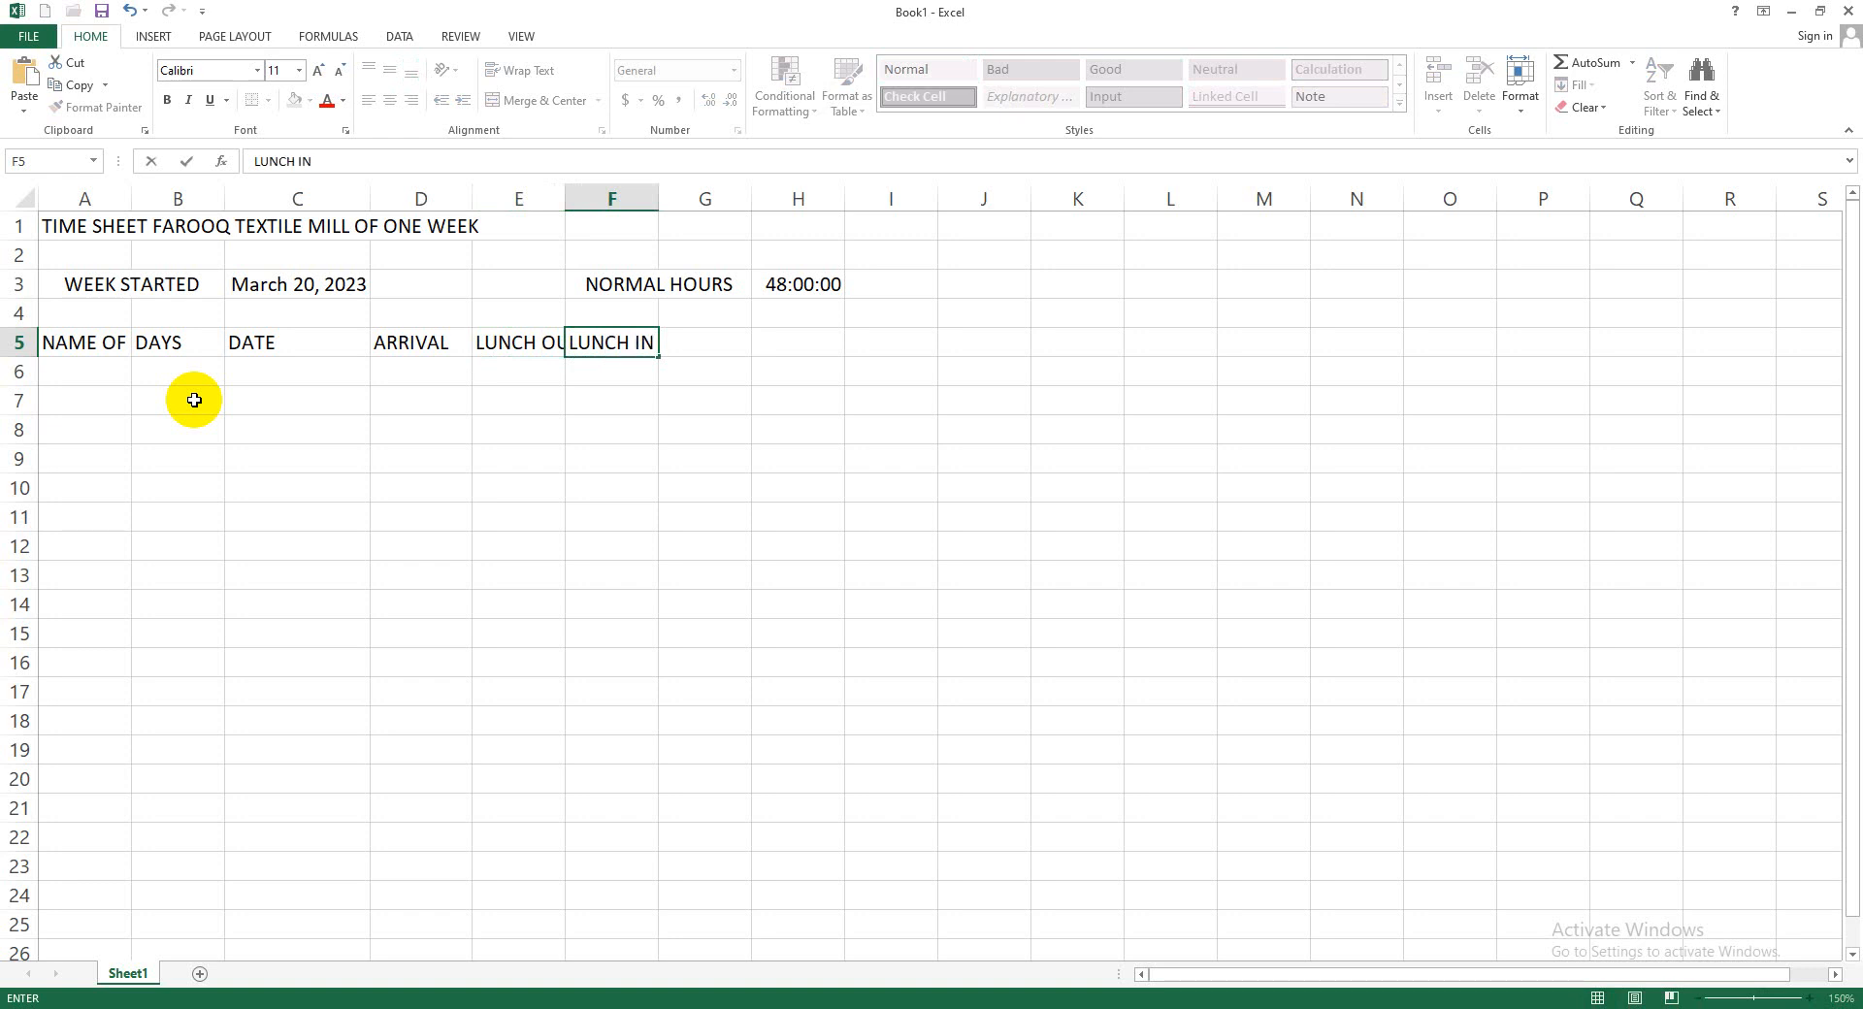
pyautogui.press('Tab')
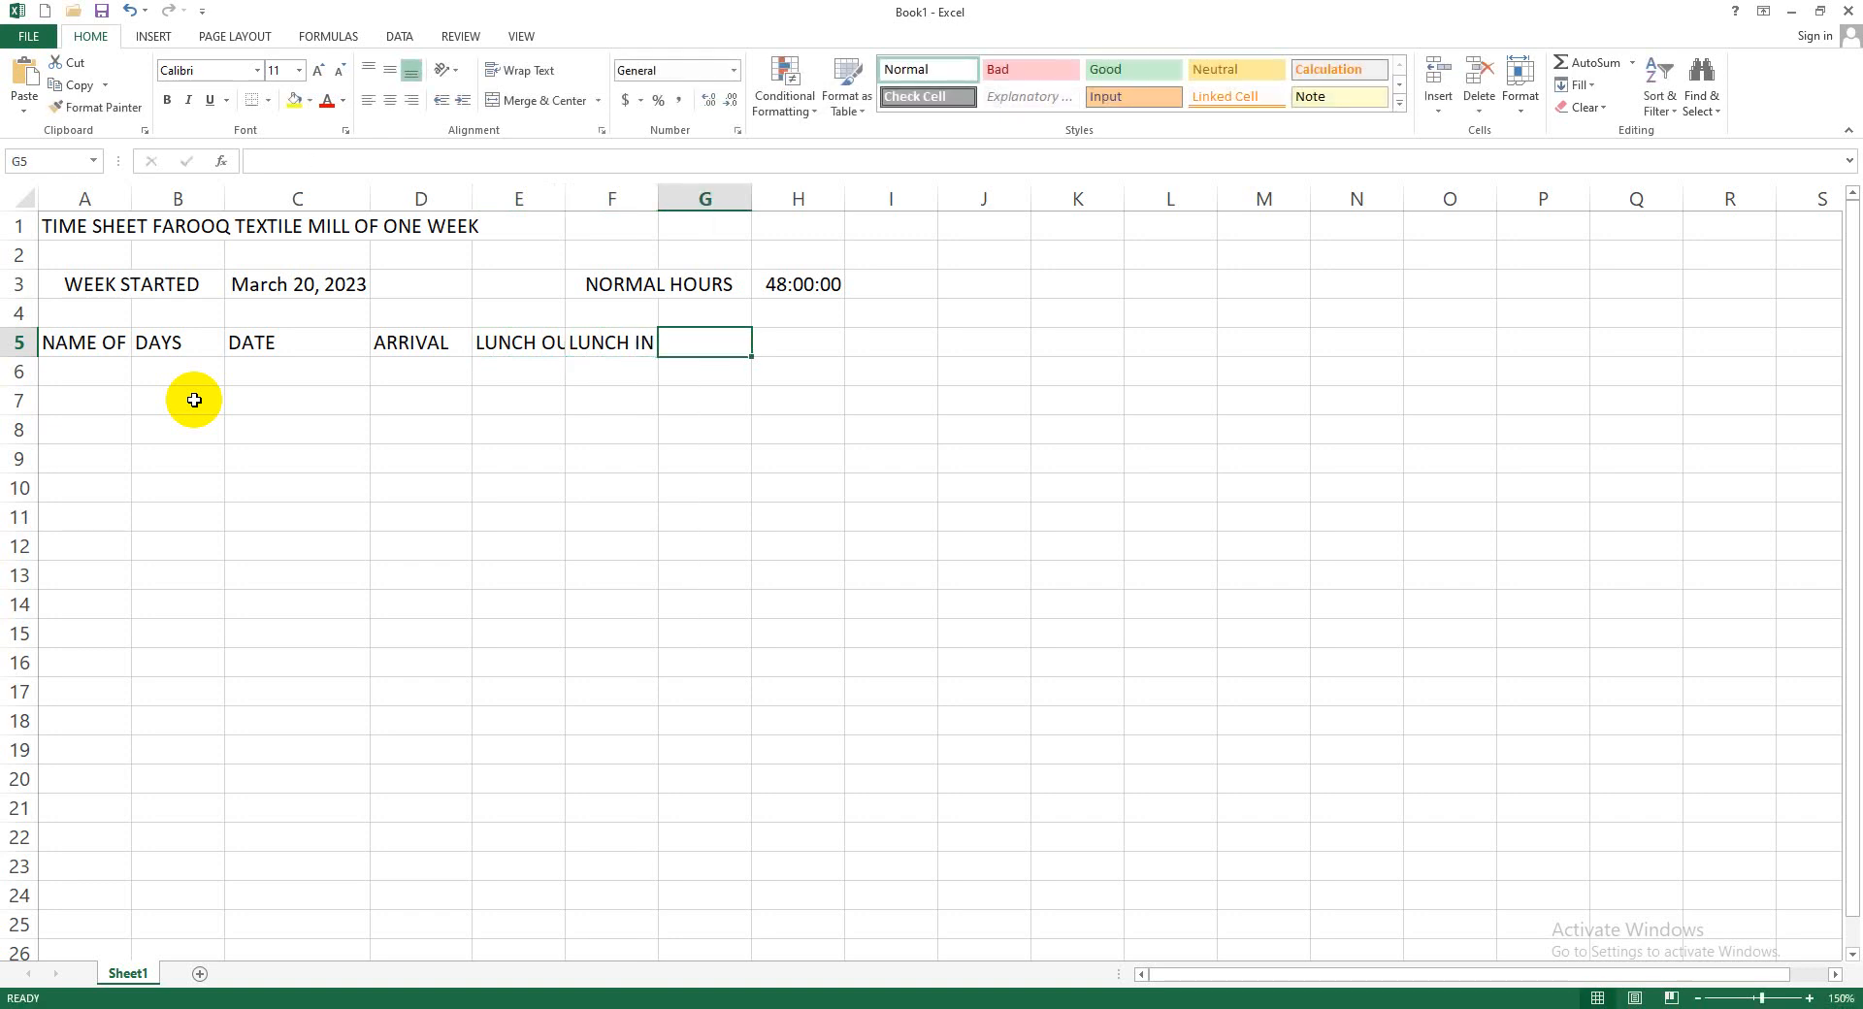
pyautogui.write('DEP')
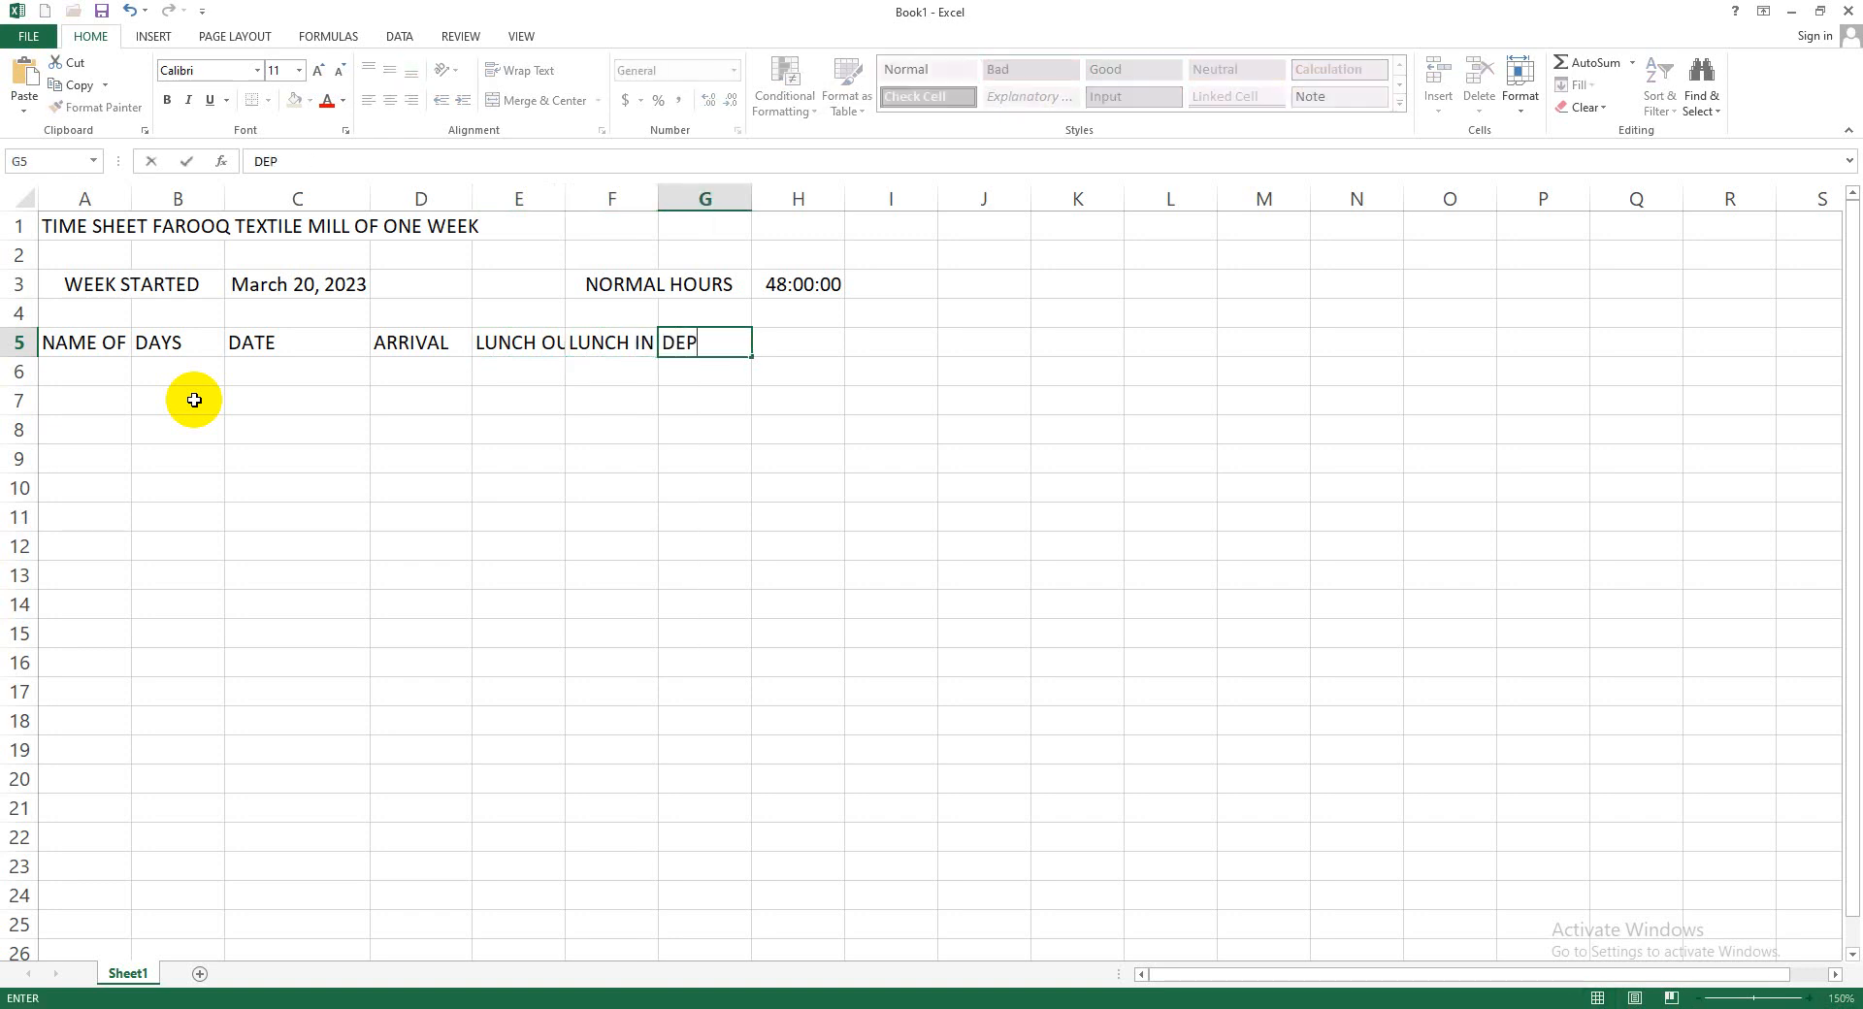
pyautogui.write('ARTURE')
pyautogui.press('Tab')
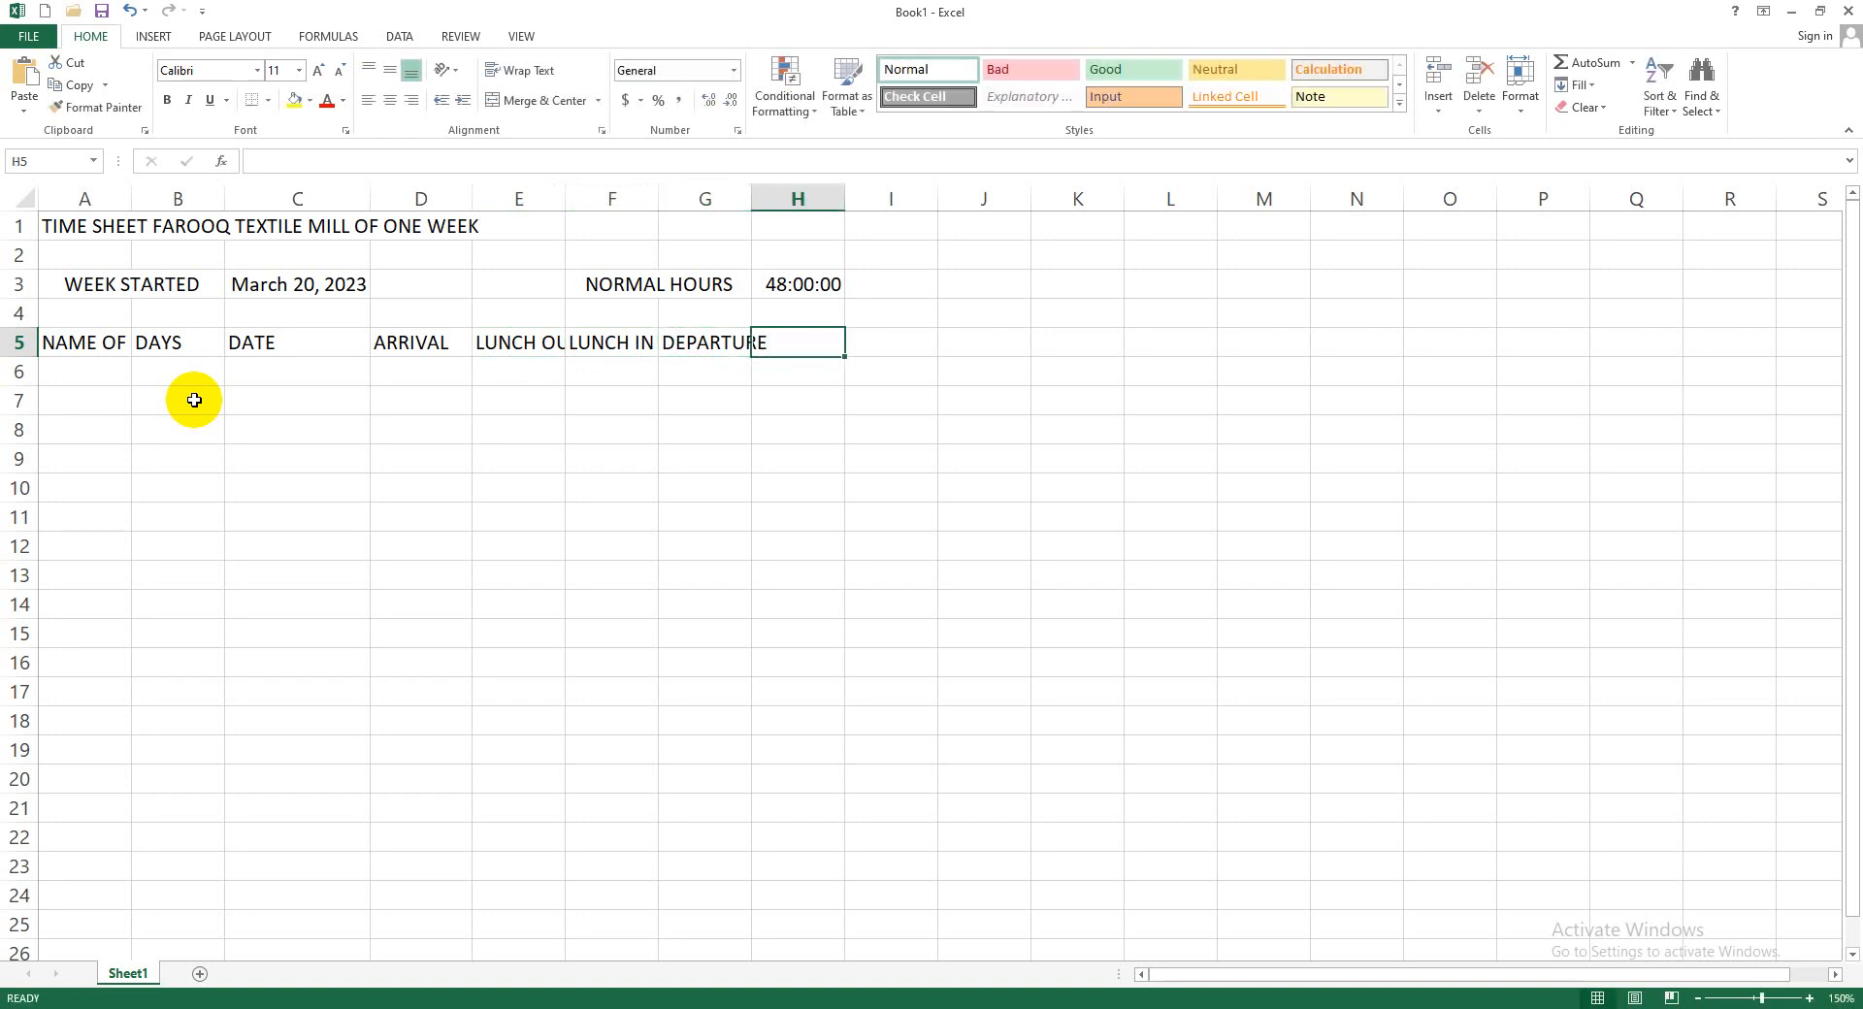
pyautogui.write('TOTAL HOURS')
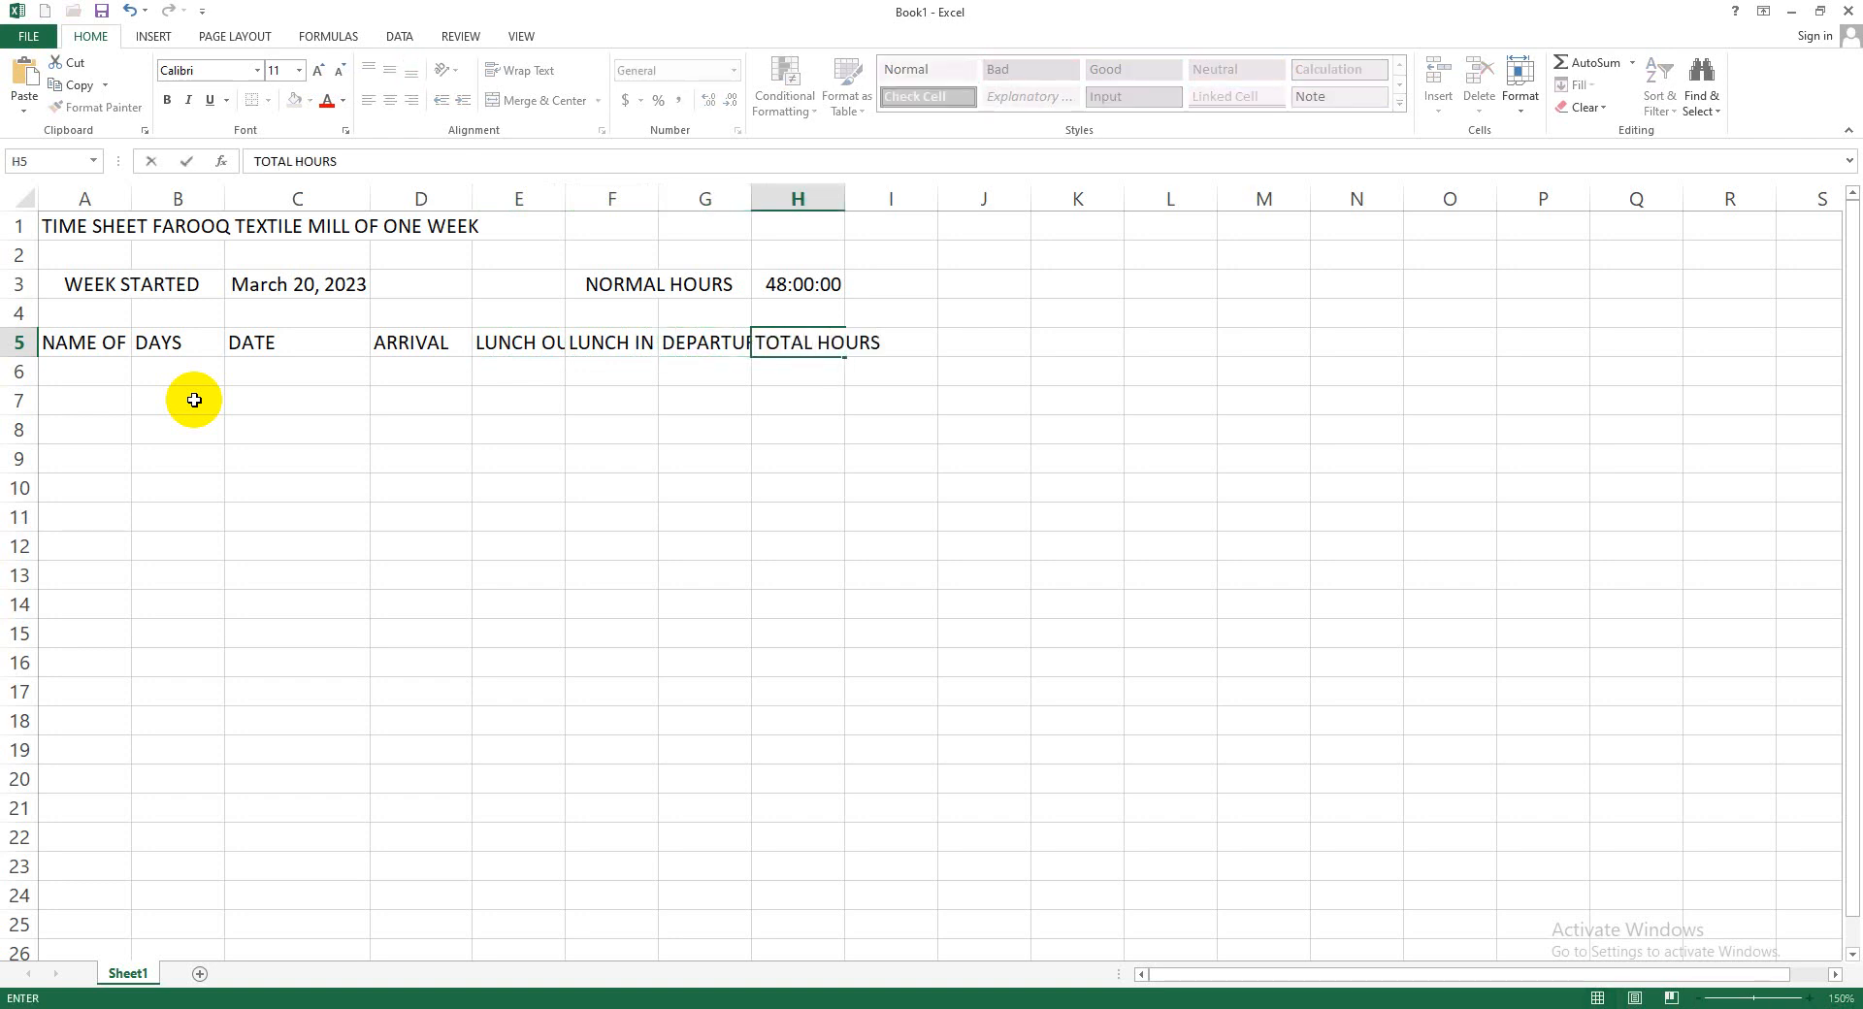
pyautogui.press('Return')
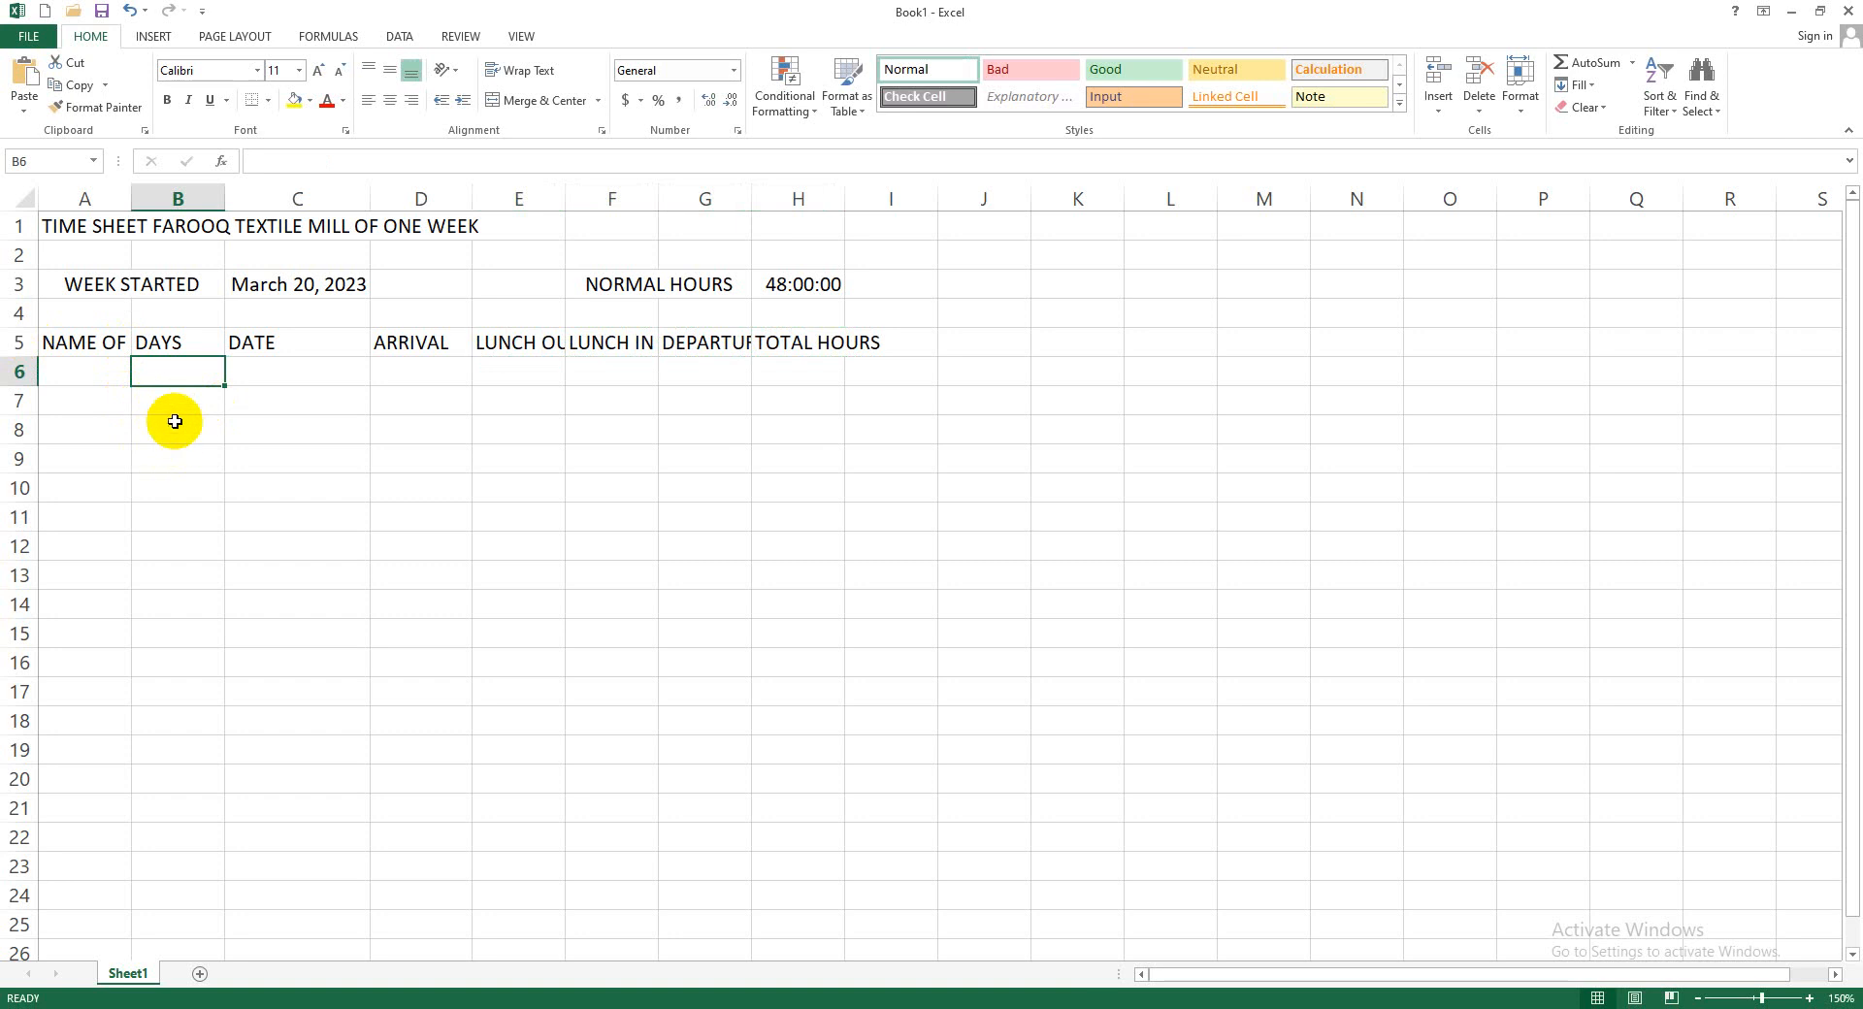
# Enter the employee's name in cell A6 under the "NAME OF EMPLOYER" header
pyautogui.click(85, 375)
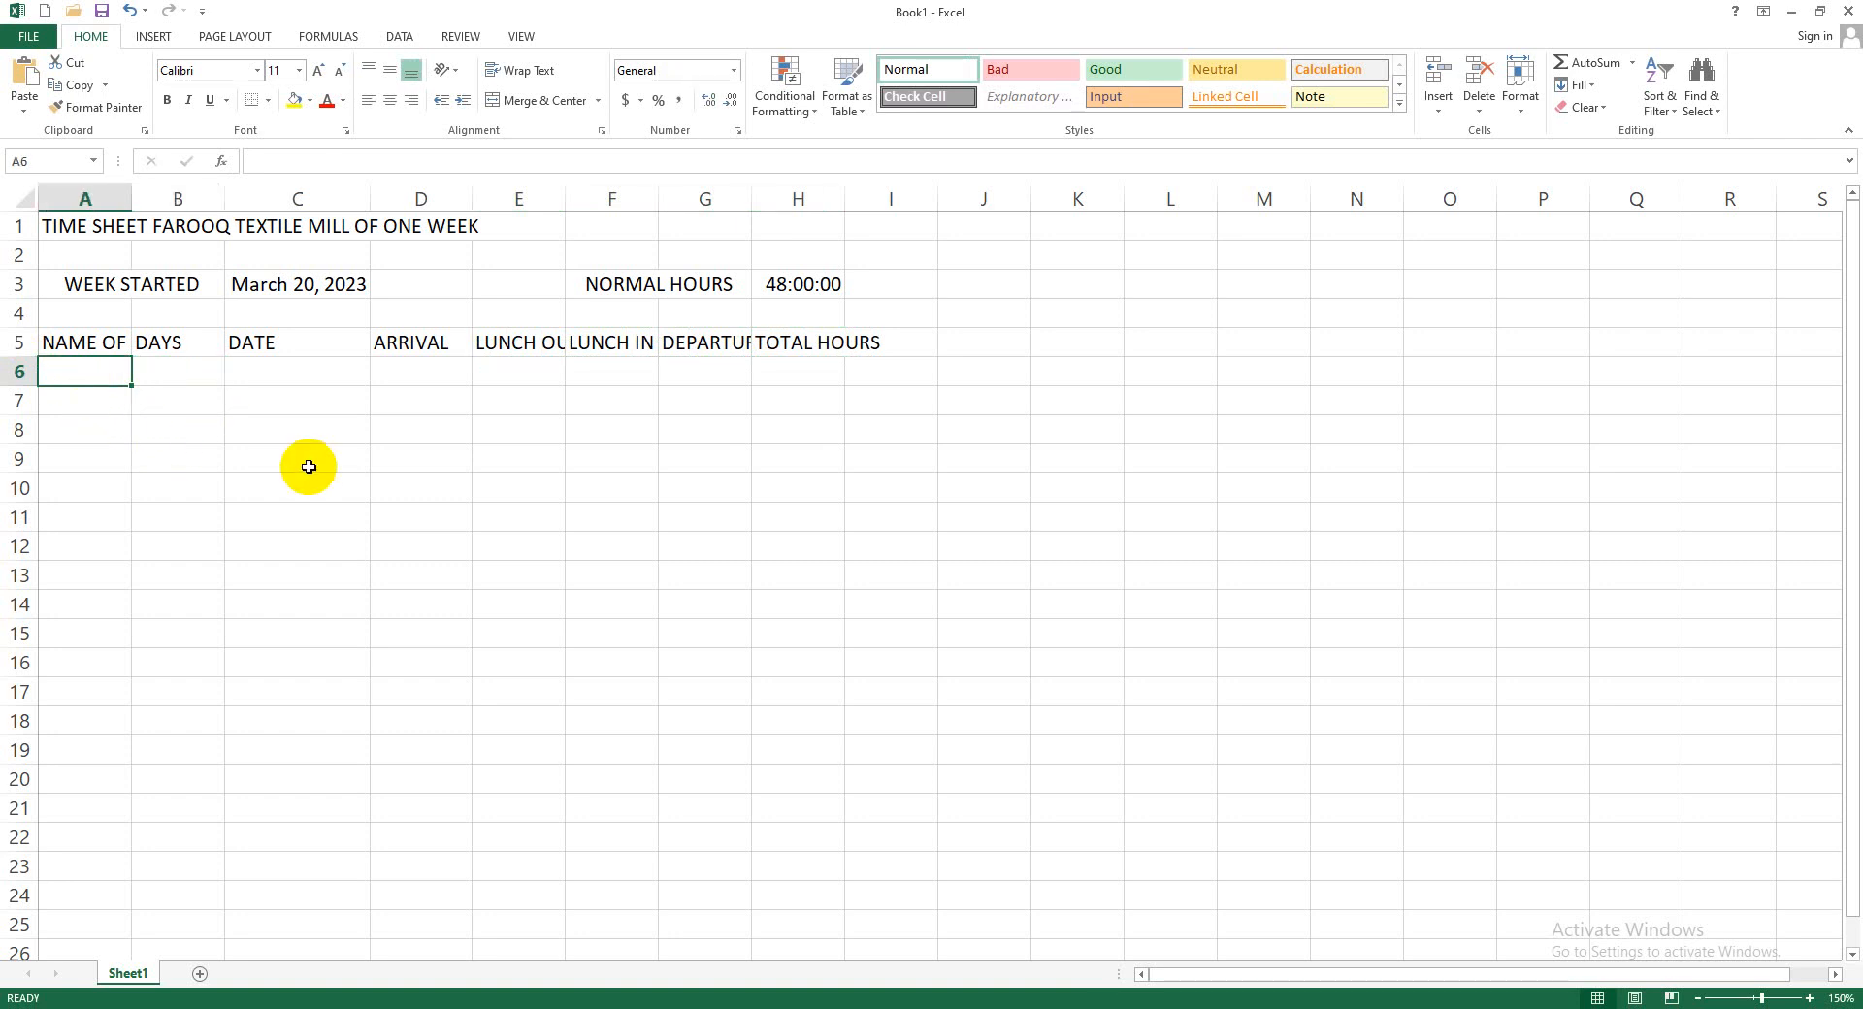
pyautogui.write('ALI')
pyautogui.press('Return')
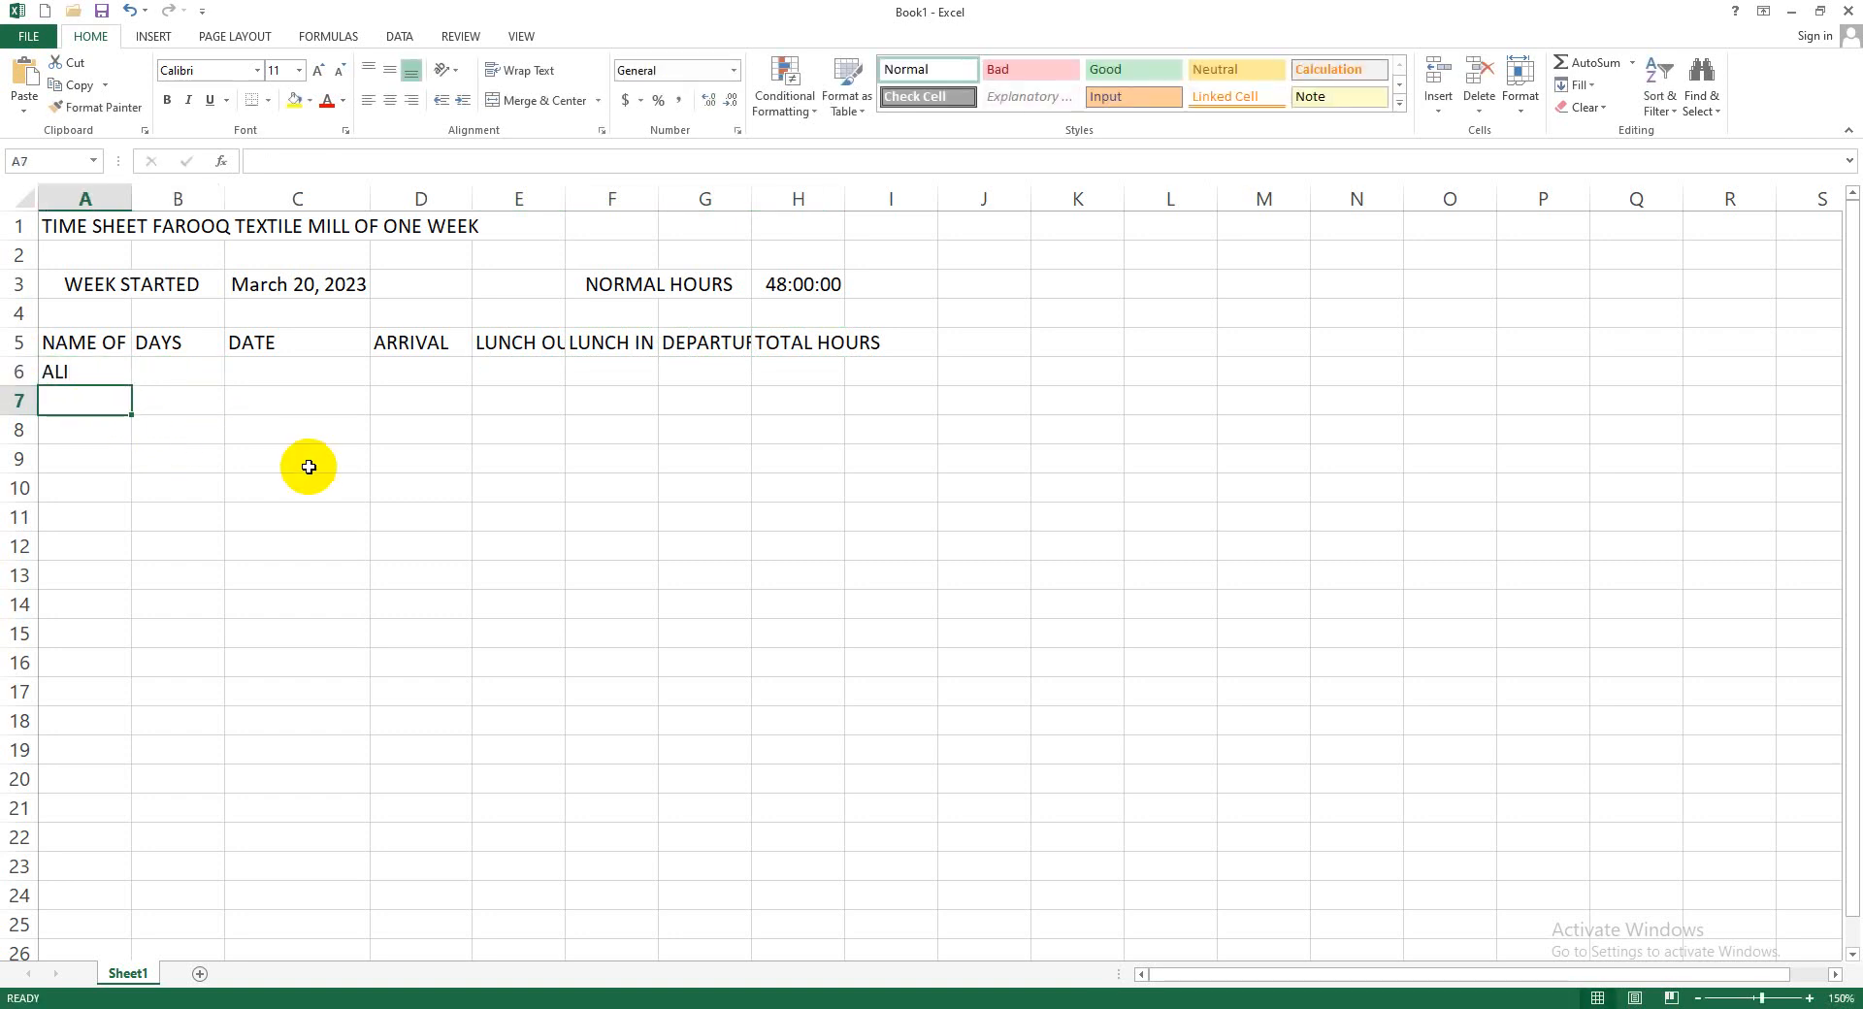
# Enter "MON" in B6 and fill the weekday series down to "SAT" in B11
pyautogui.click(167, 372)
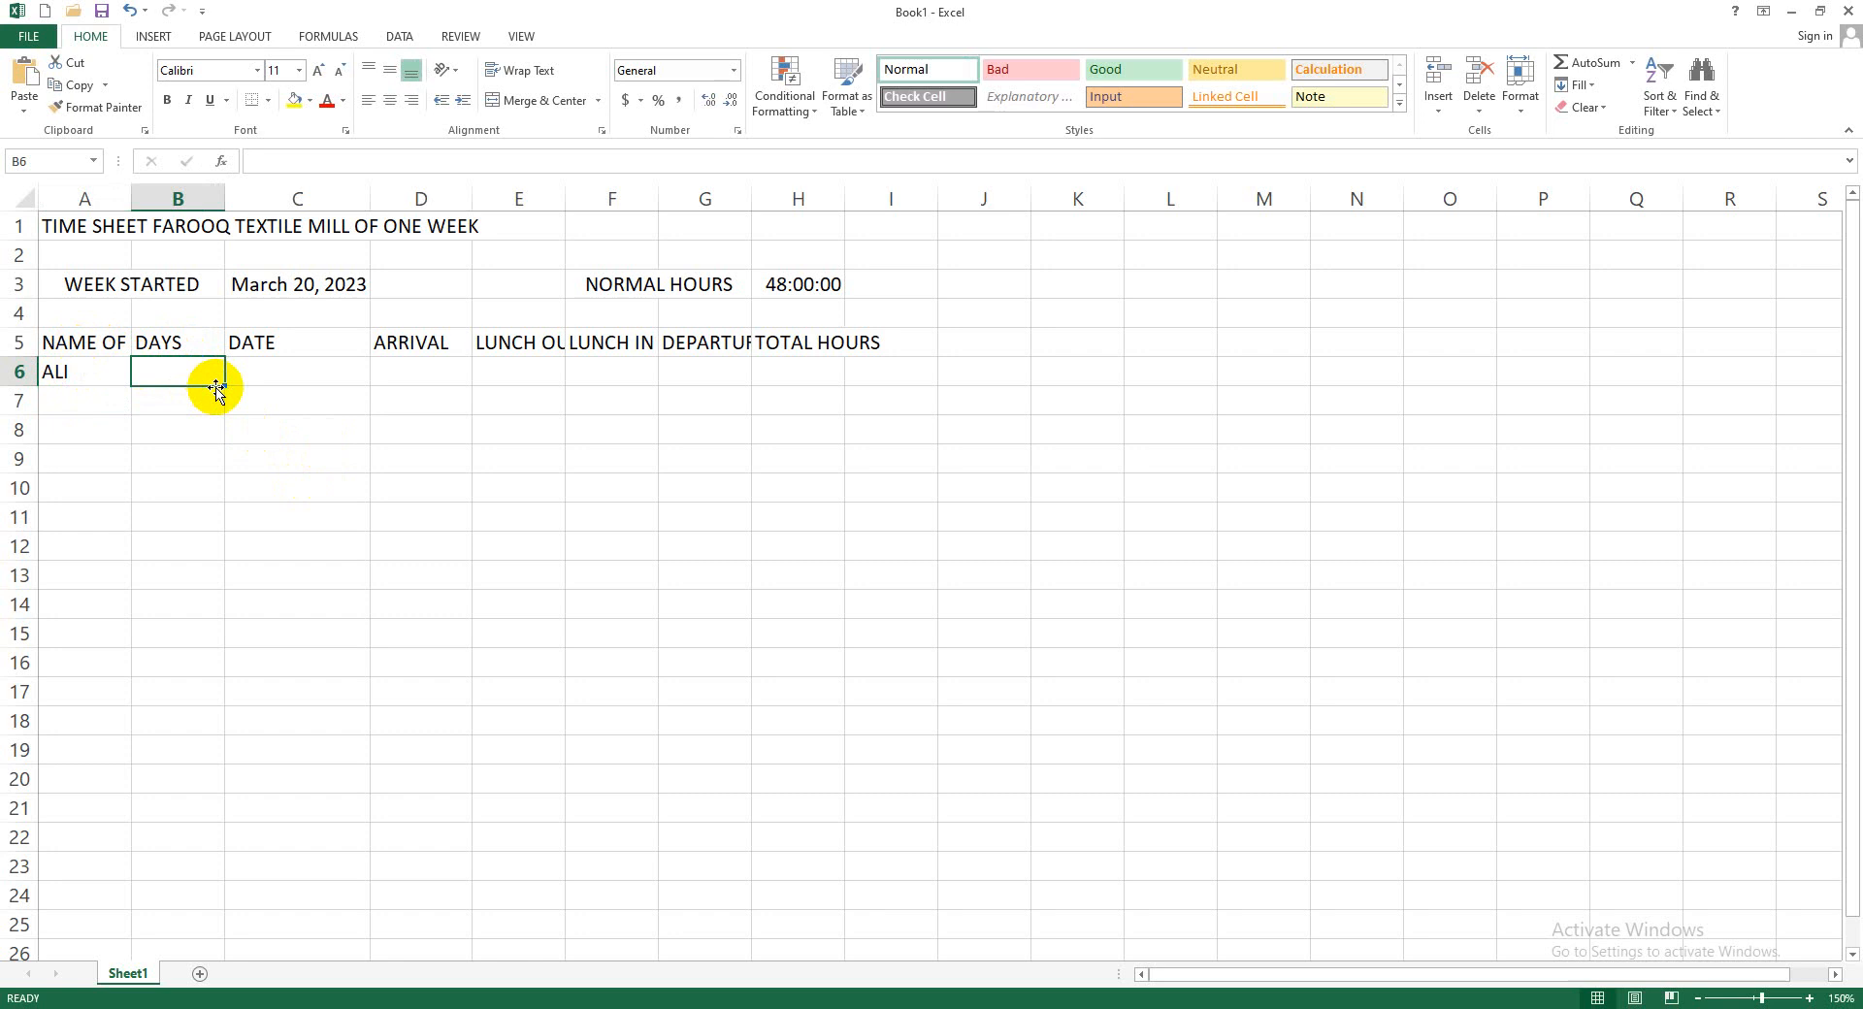
pyautogui.write('MON')
pyautogui.press('Return')
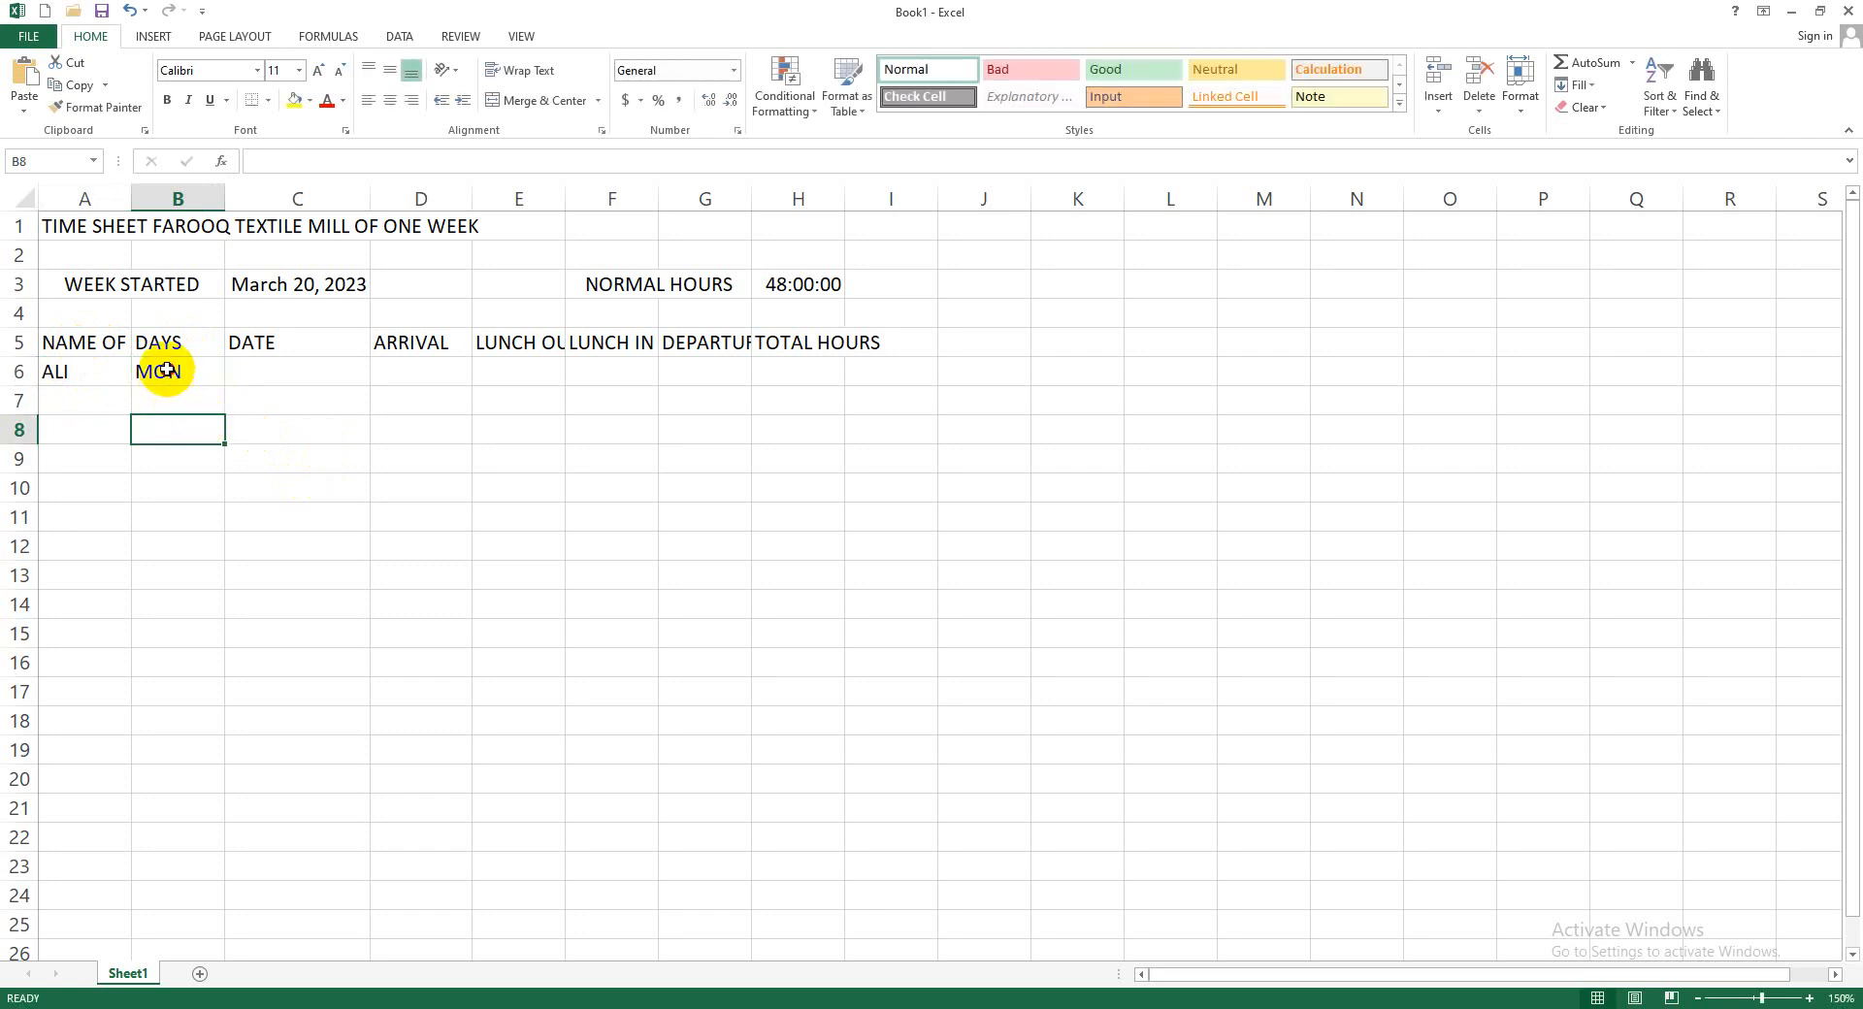
pyautogui.click(163, 370)
pyautogui.moveTo(226, 385); pyautogui.dragTo(221, 543)
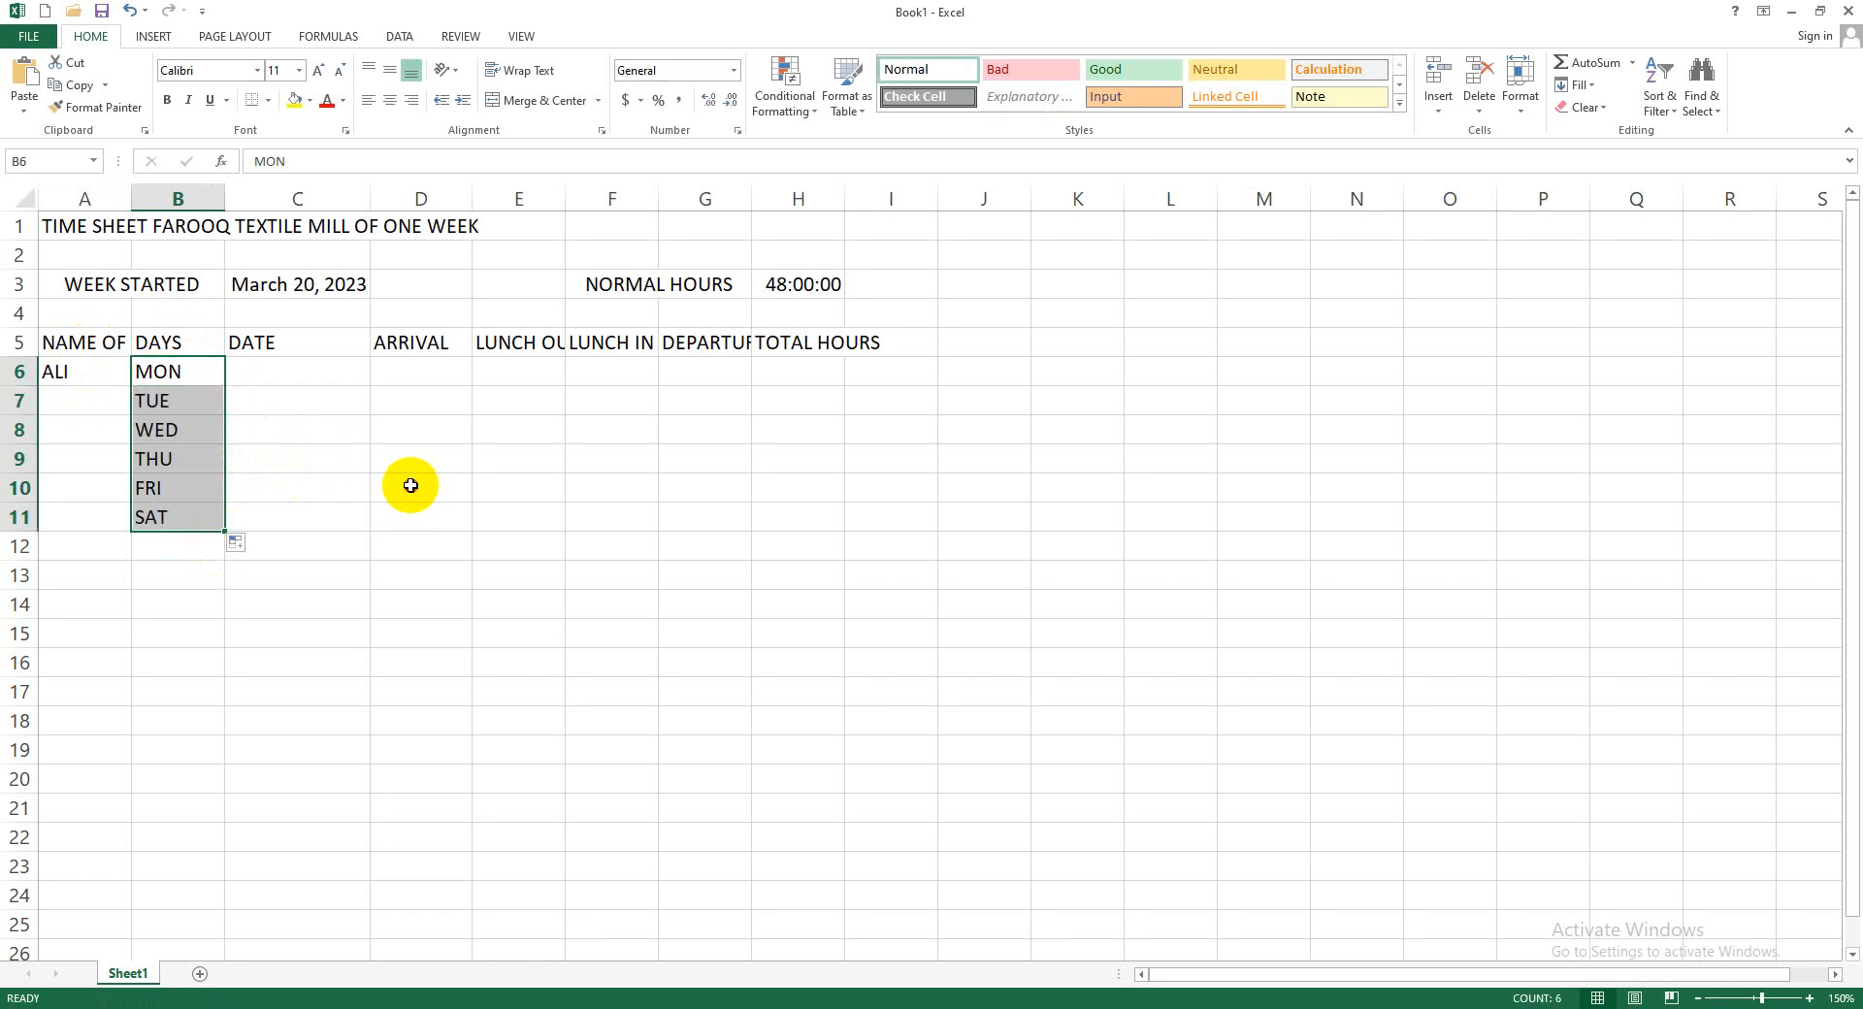
pyautogui.click(403, 486)
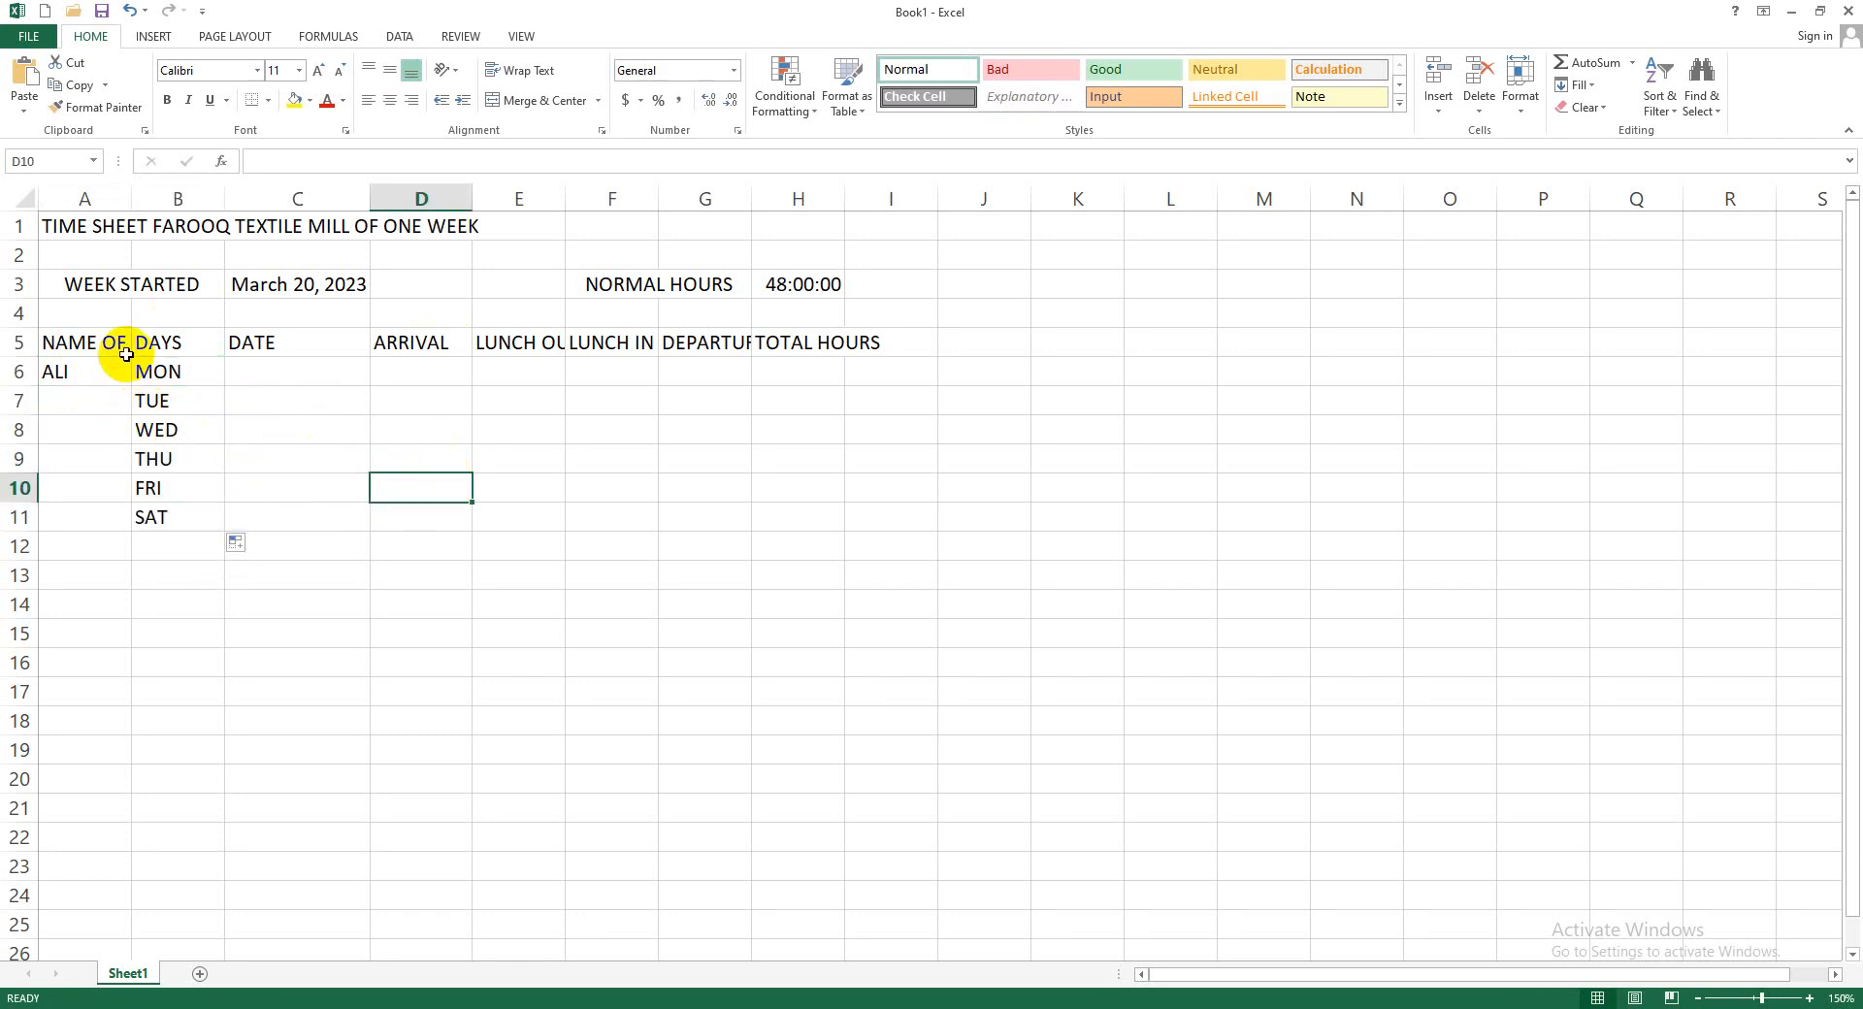
# Wrap the text in the table range A5:H11 and center it horizontally and vertically
pyautogui.moveTo(107, 347); pyautogui.dragTo(794, 515)
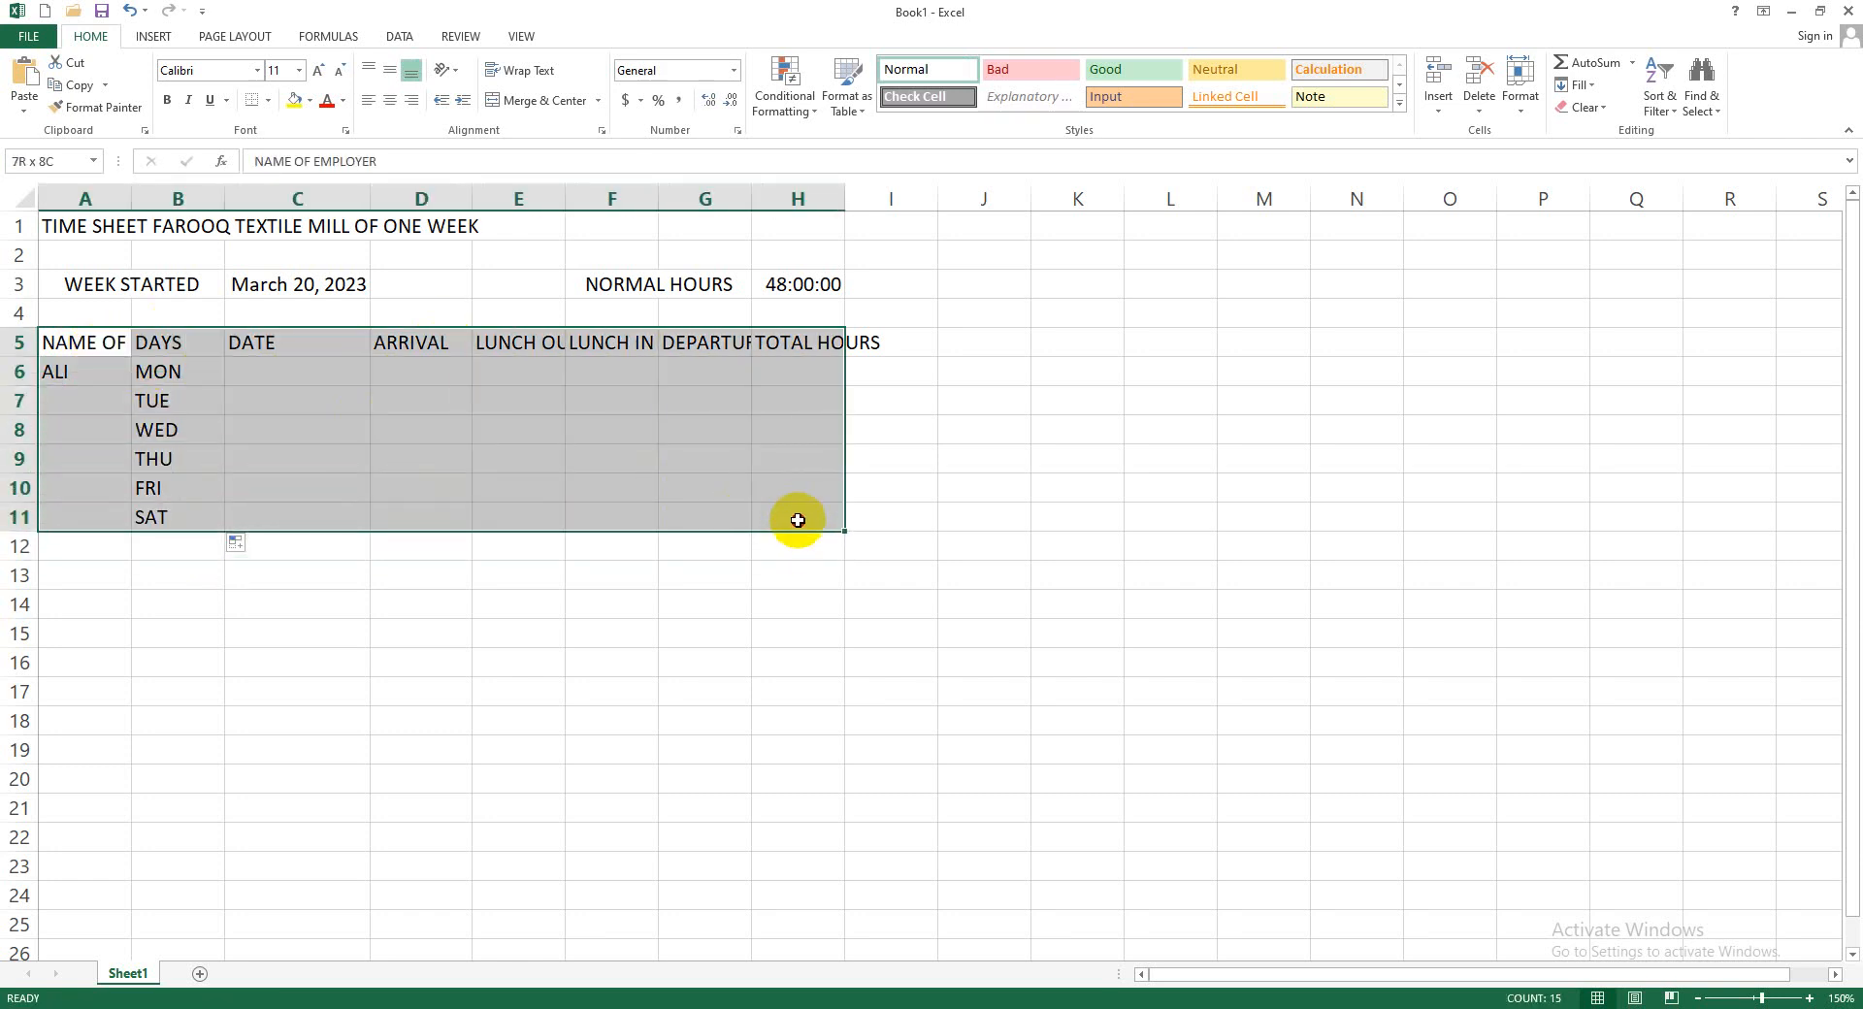
pyautogui.click(524, 70)
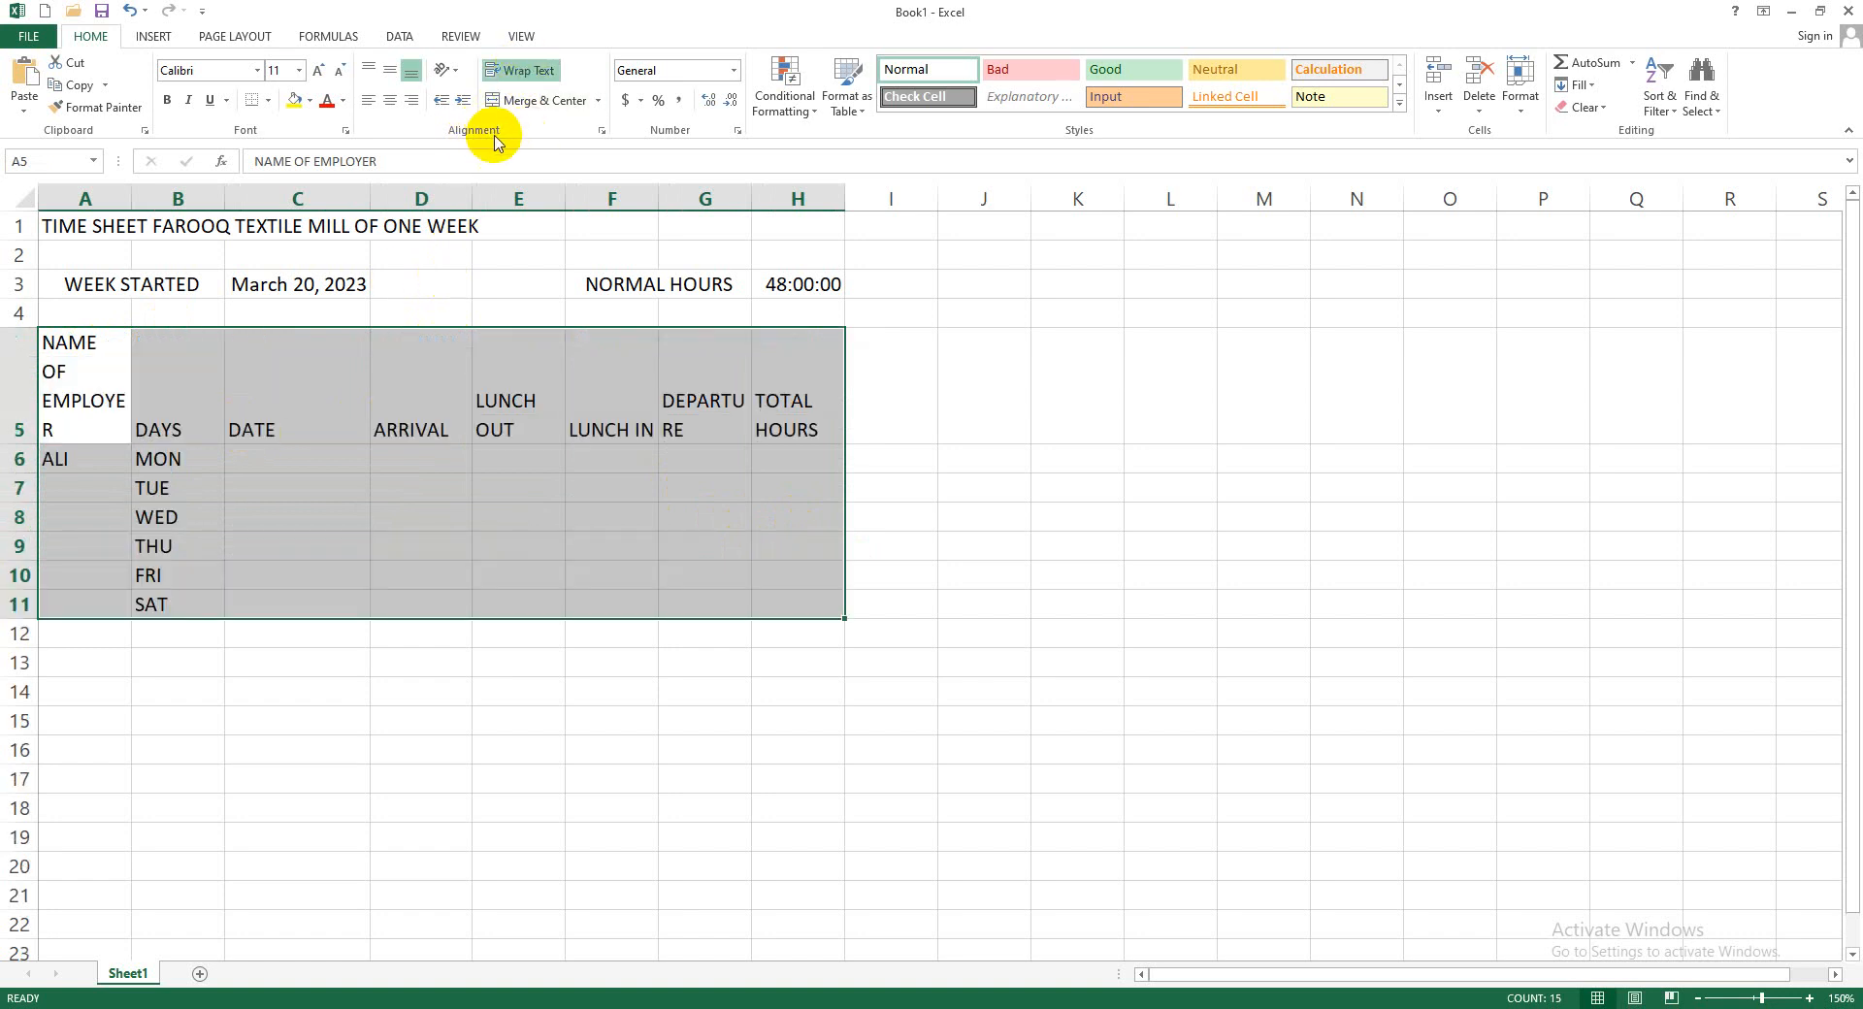
pyautogui.click(393, 101)
pyautogui.click(389, 70)
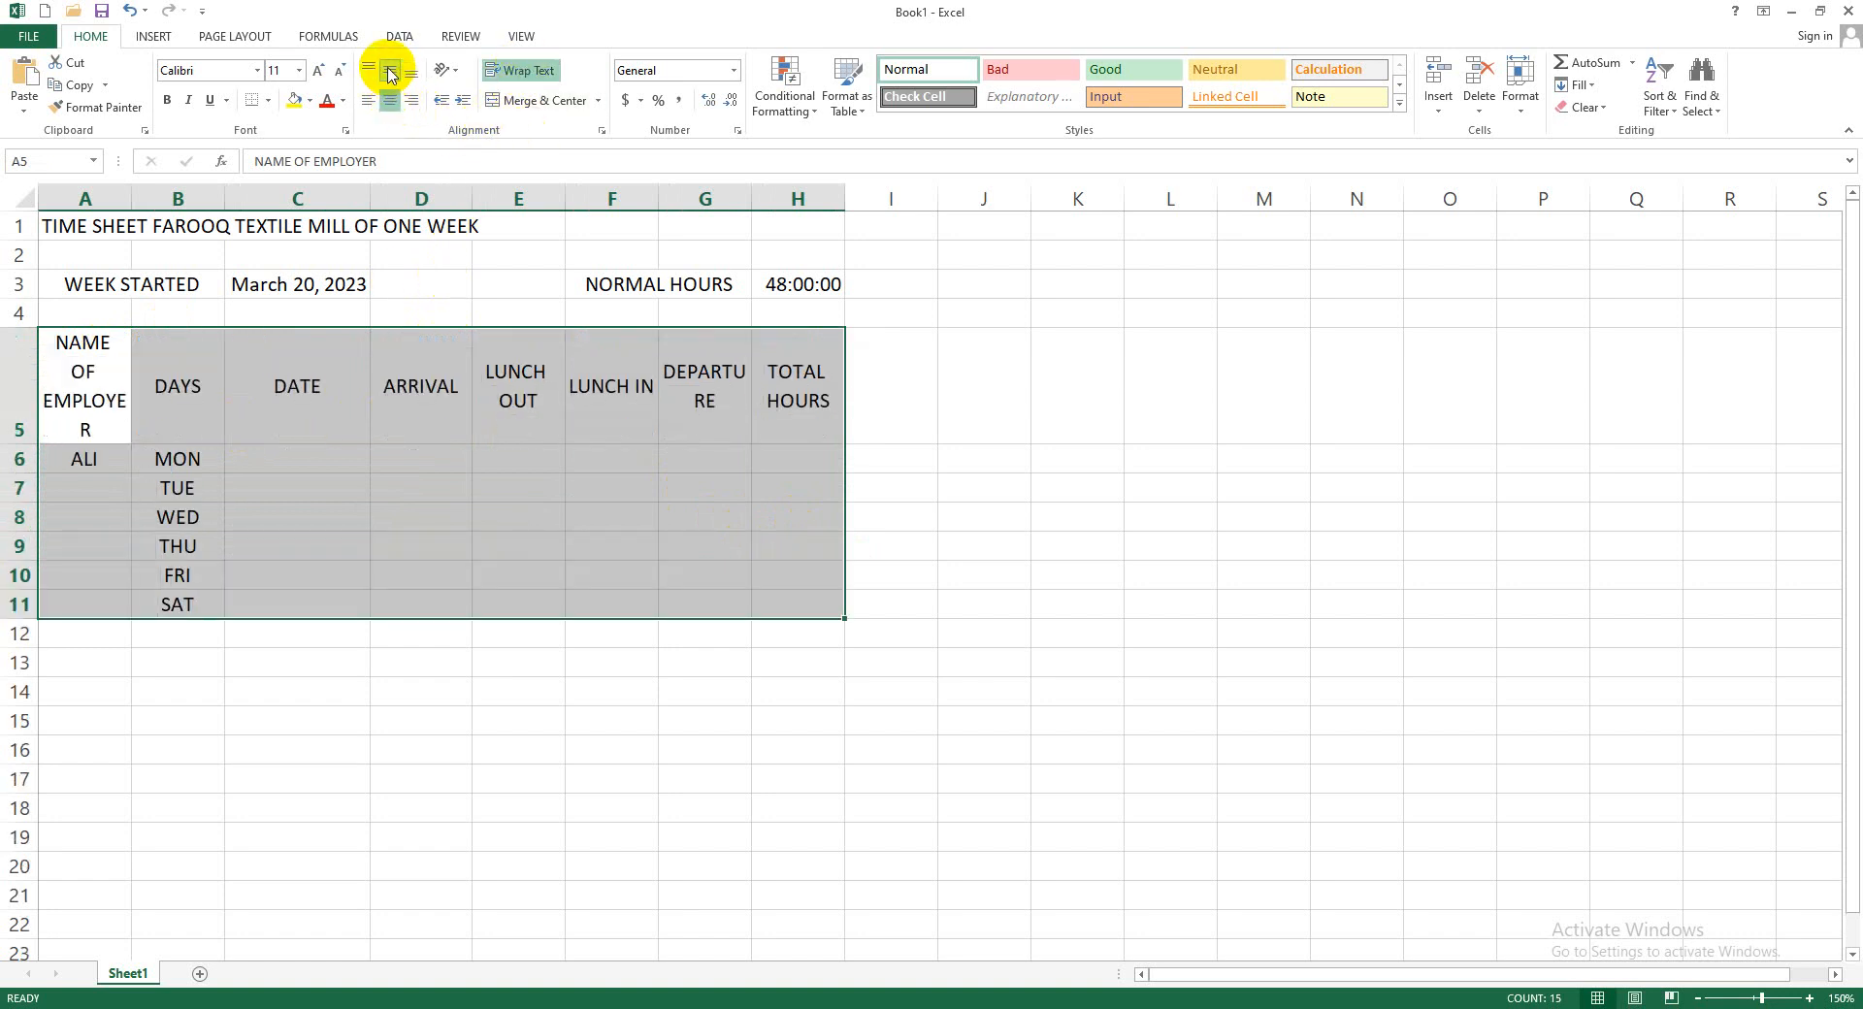
# Apply All Borders to the table range A5:H11
pyautogui.click(271, 101)
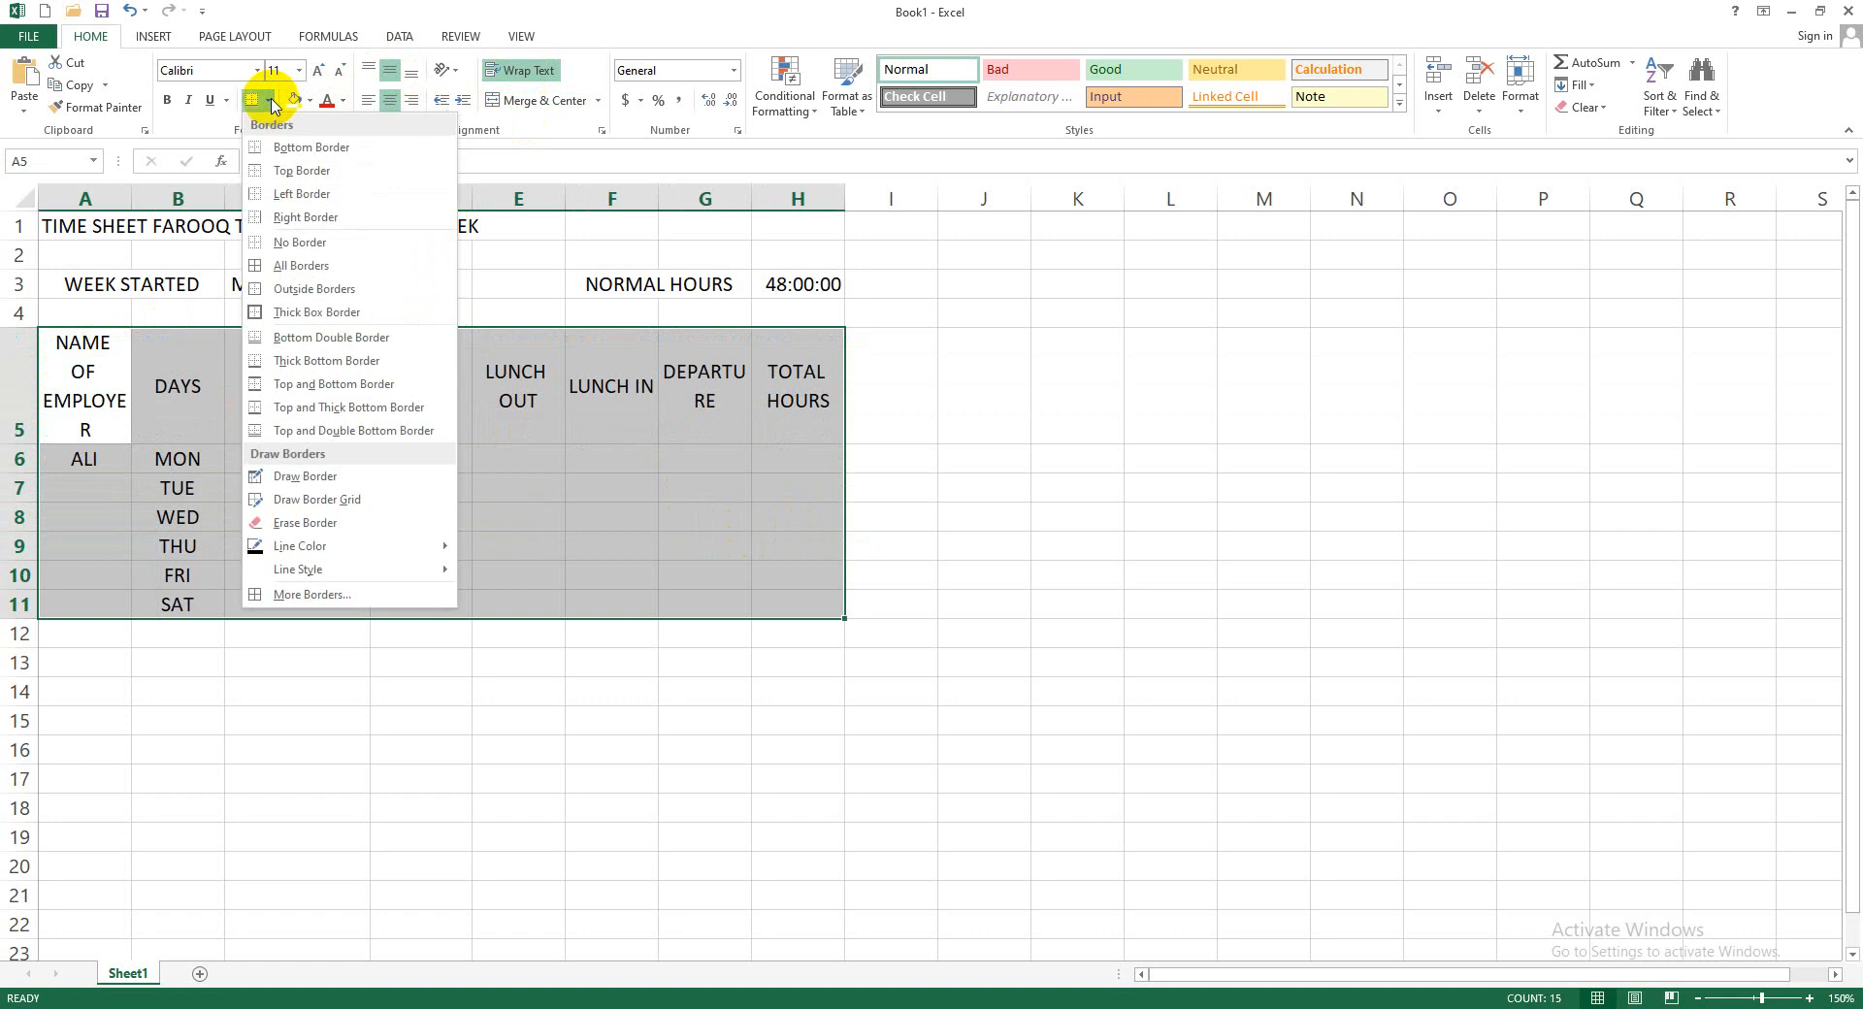
pyautogui.click(265, 260)
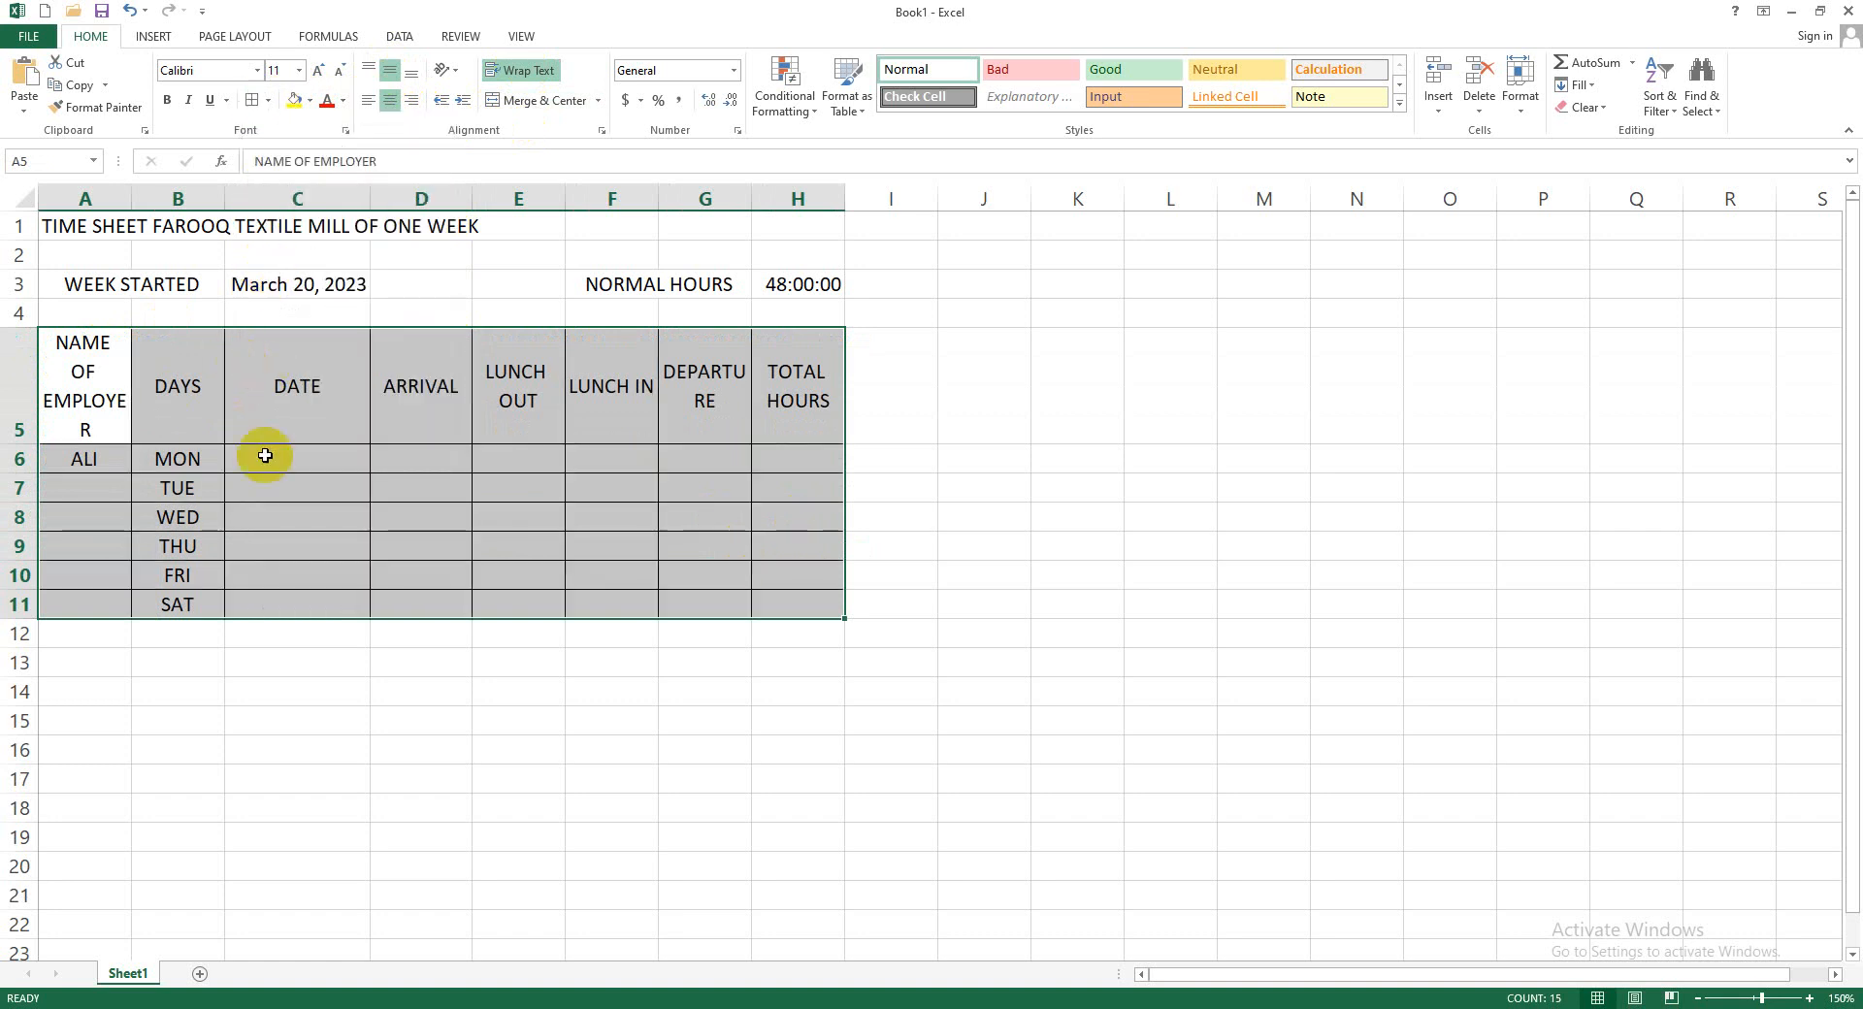
# Widen column A so "EMPLOYER" fits on one line and reduce header row 5 to two text lines high
pyautogui.click(82, 400)
pyautogui.moveTo(129, 197); pyautogui.dragTo(147, 198)
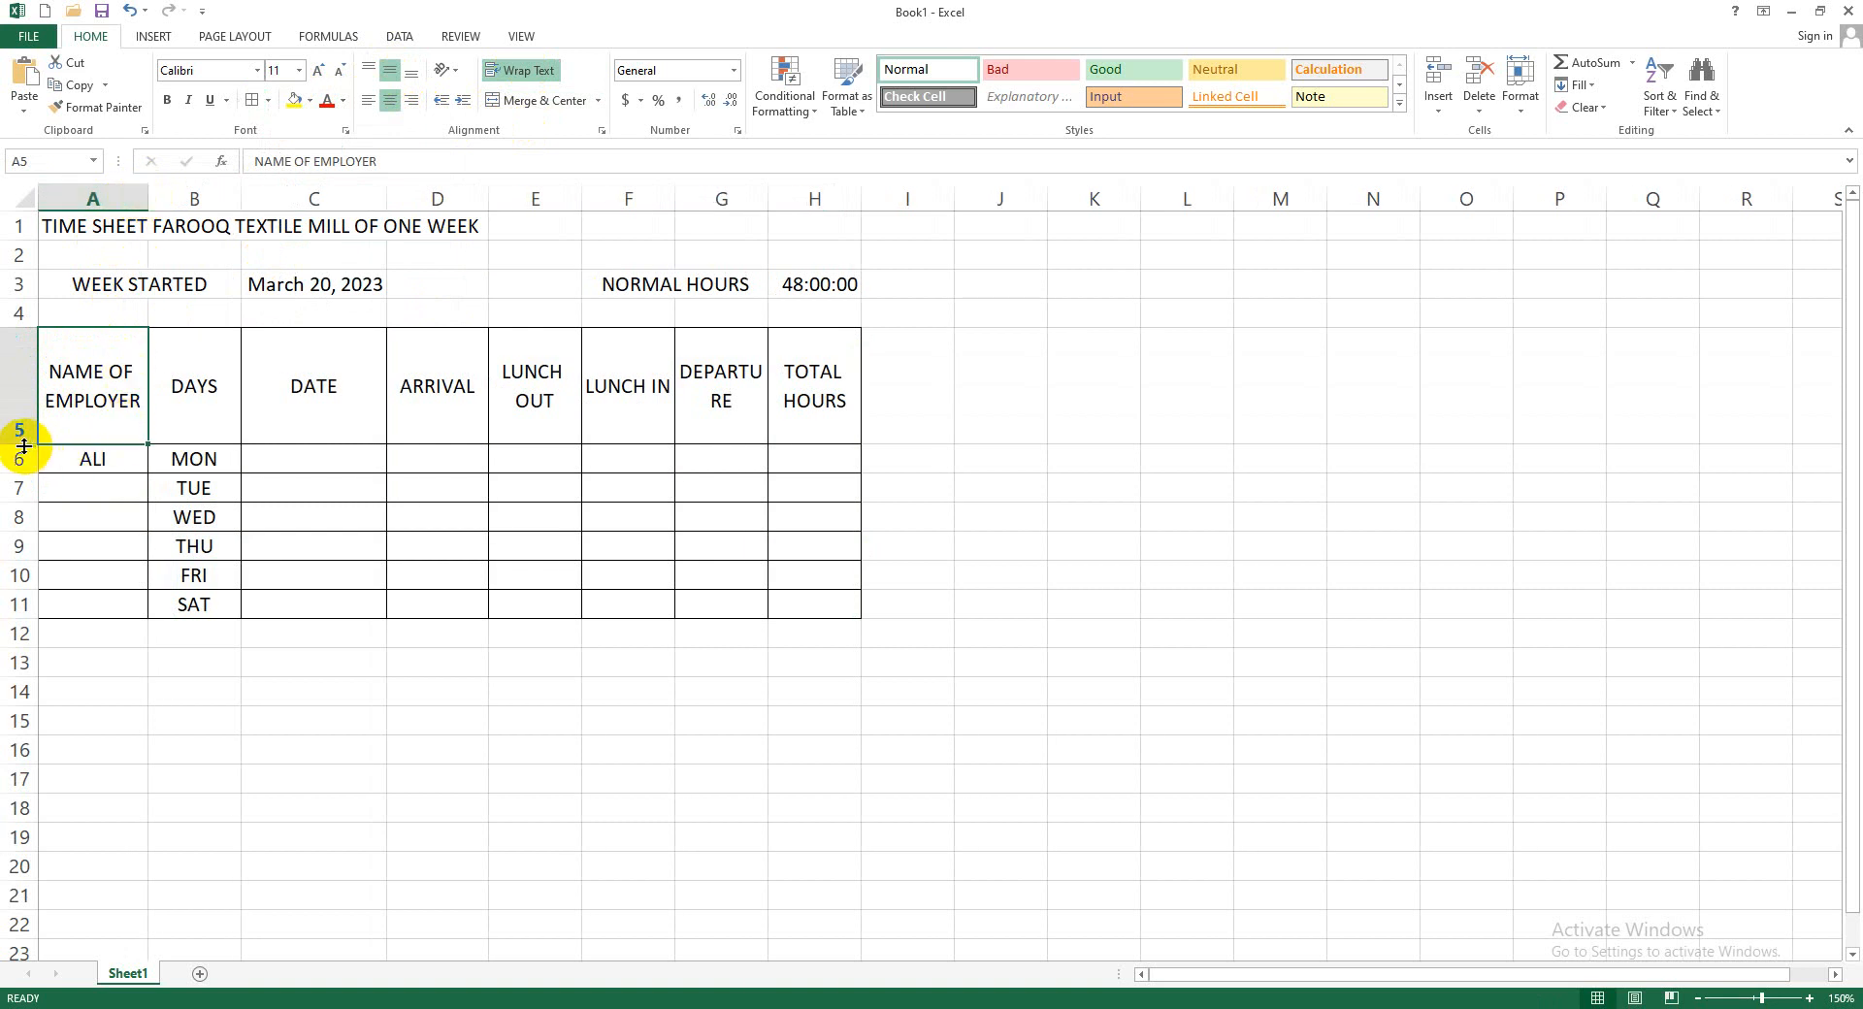
pyautogui.moveTo(23, 445); pyautogui.dragTo(22, 386)
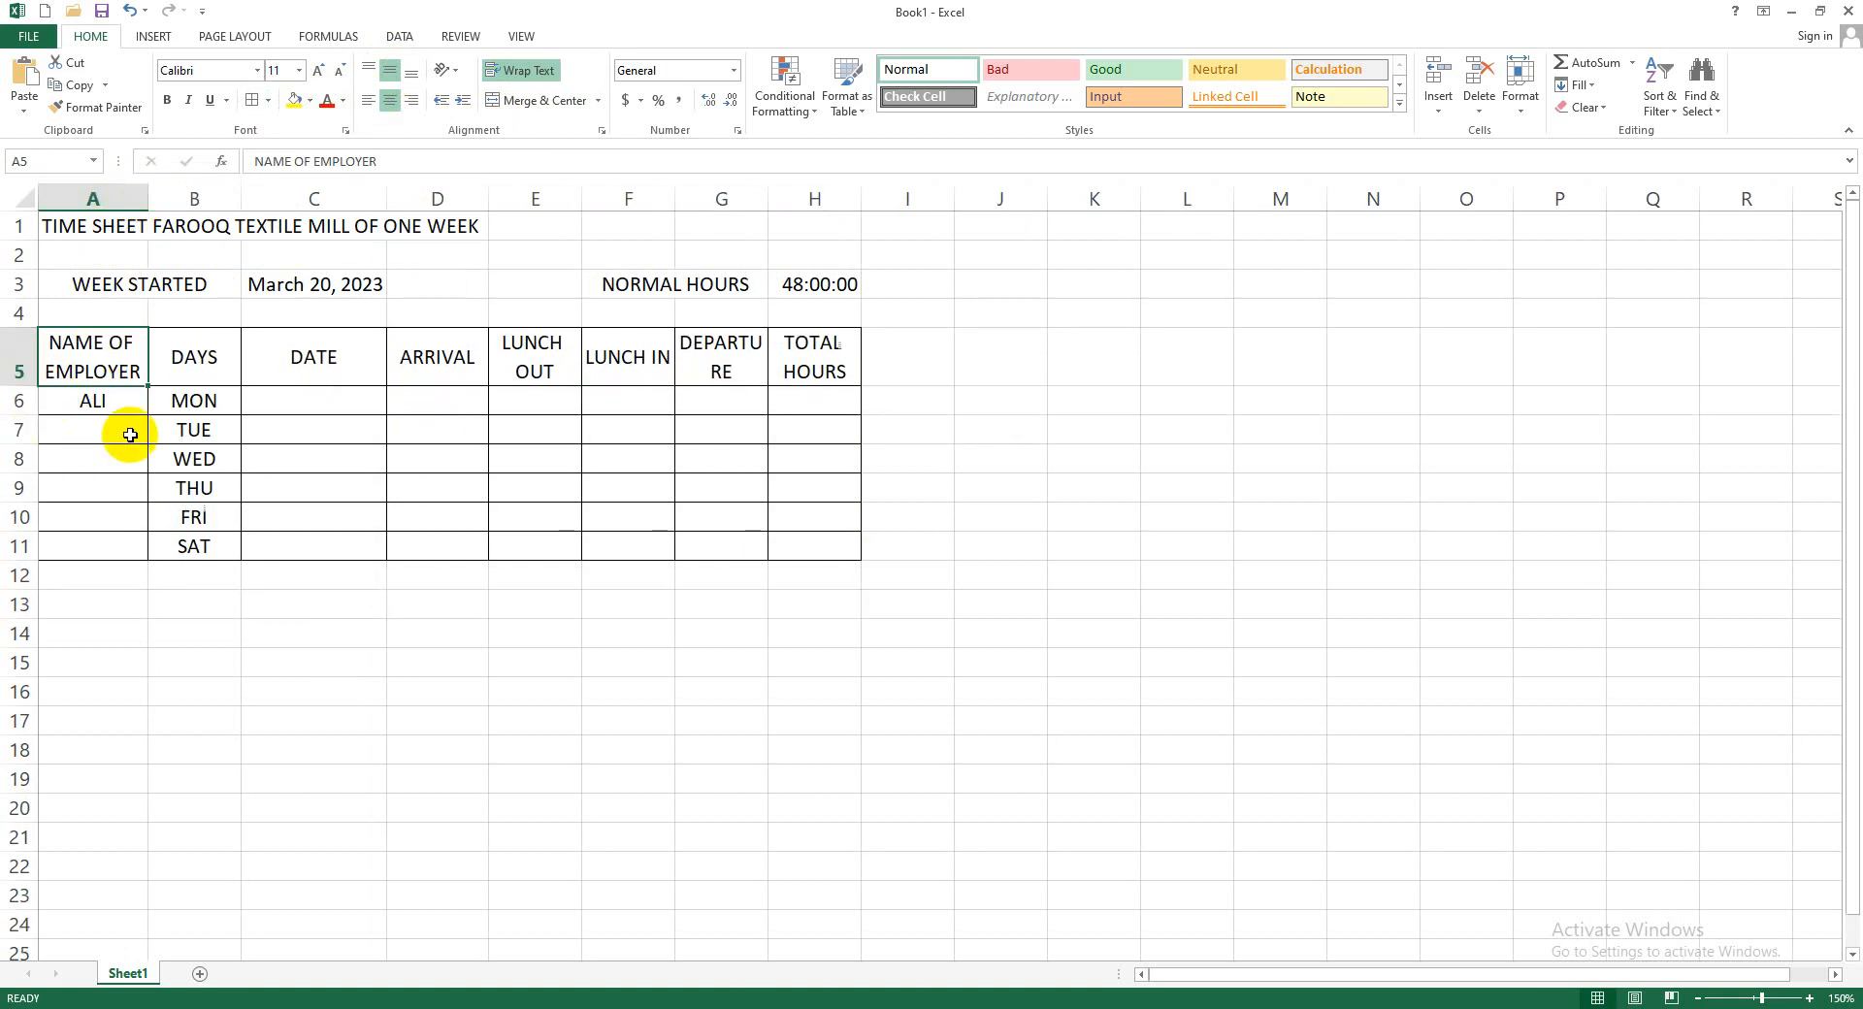
pyautogui.click(955, 460)
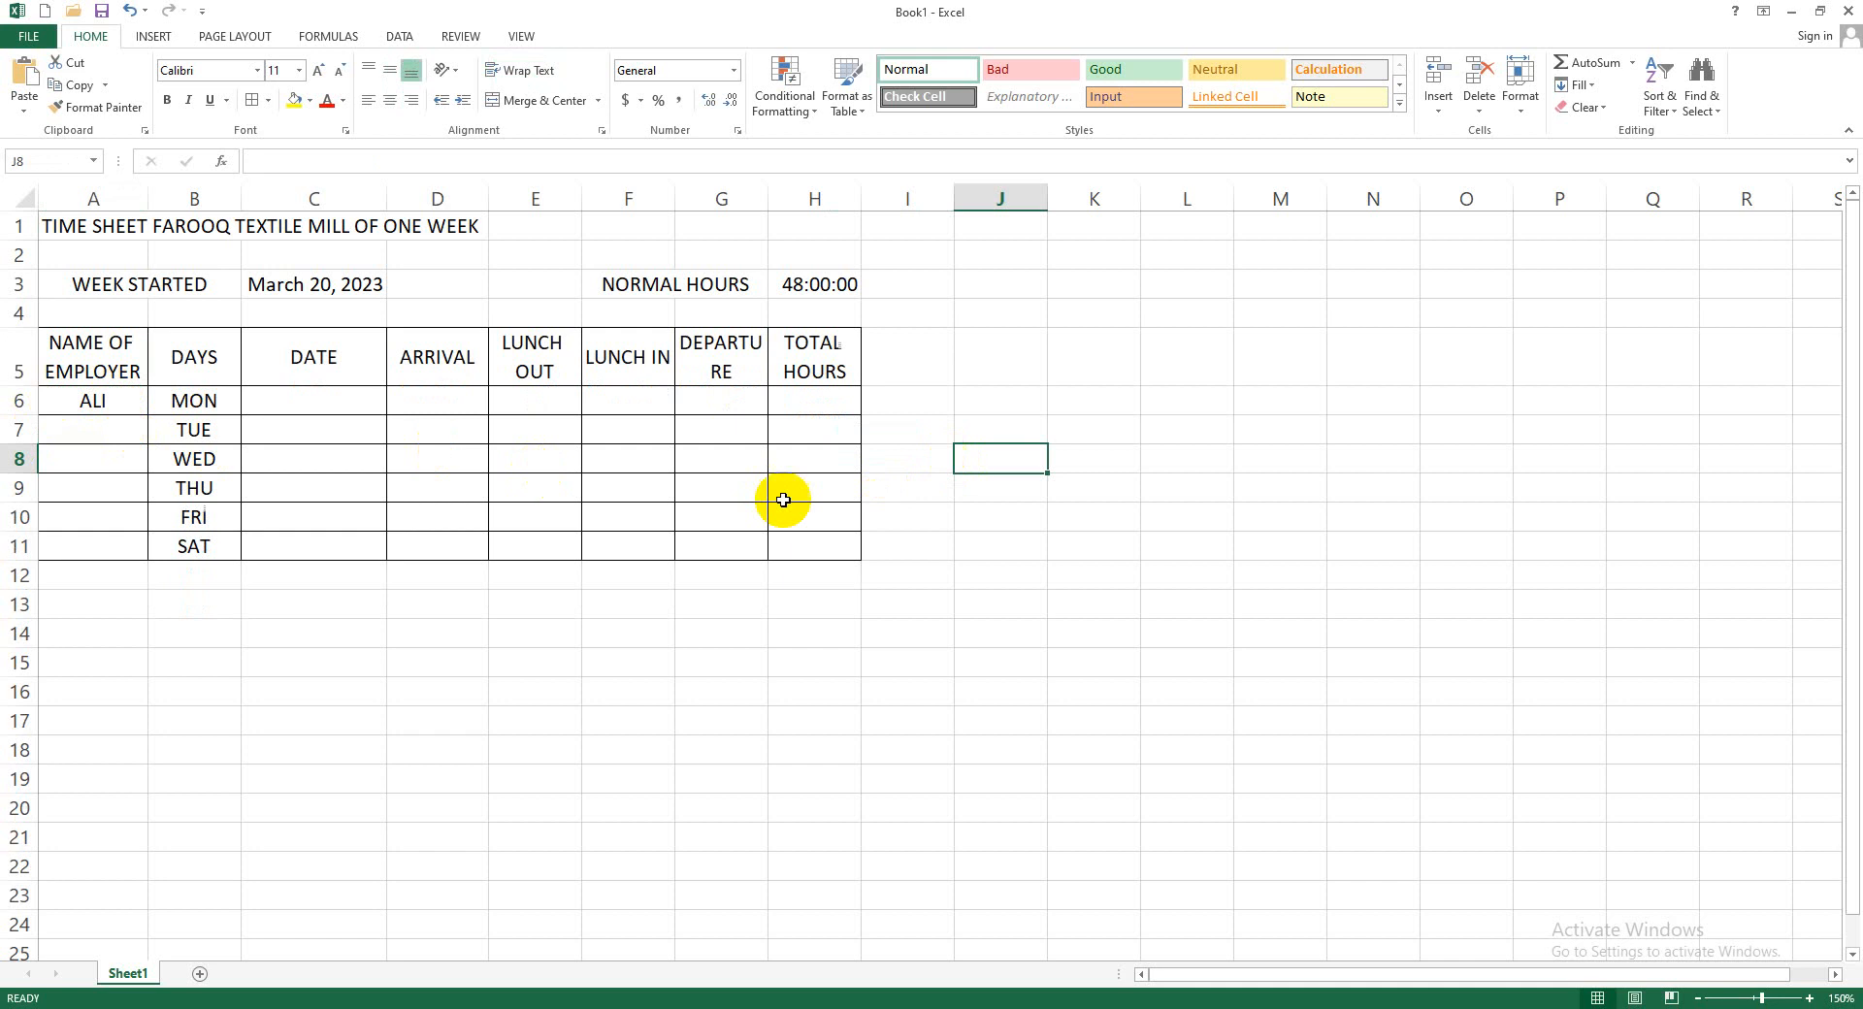
# Merge and center A6:A11 for the employee name and set its font size to 24
pyautogui.click(91, 399)
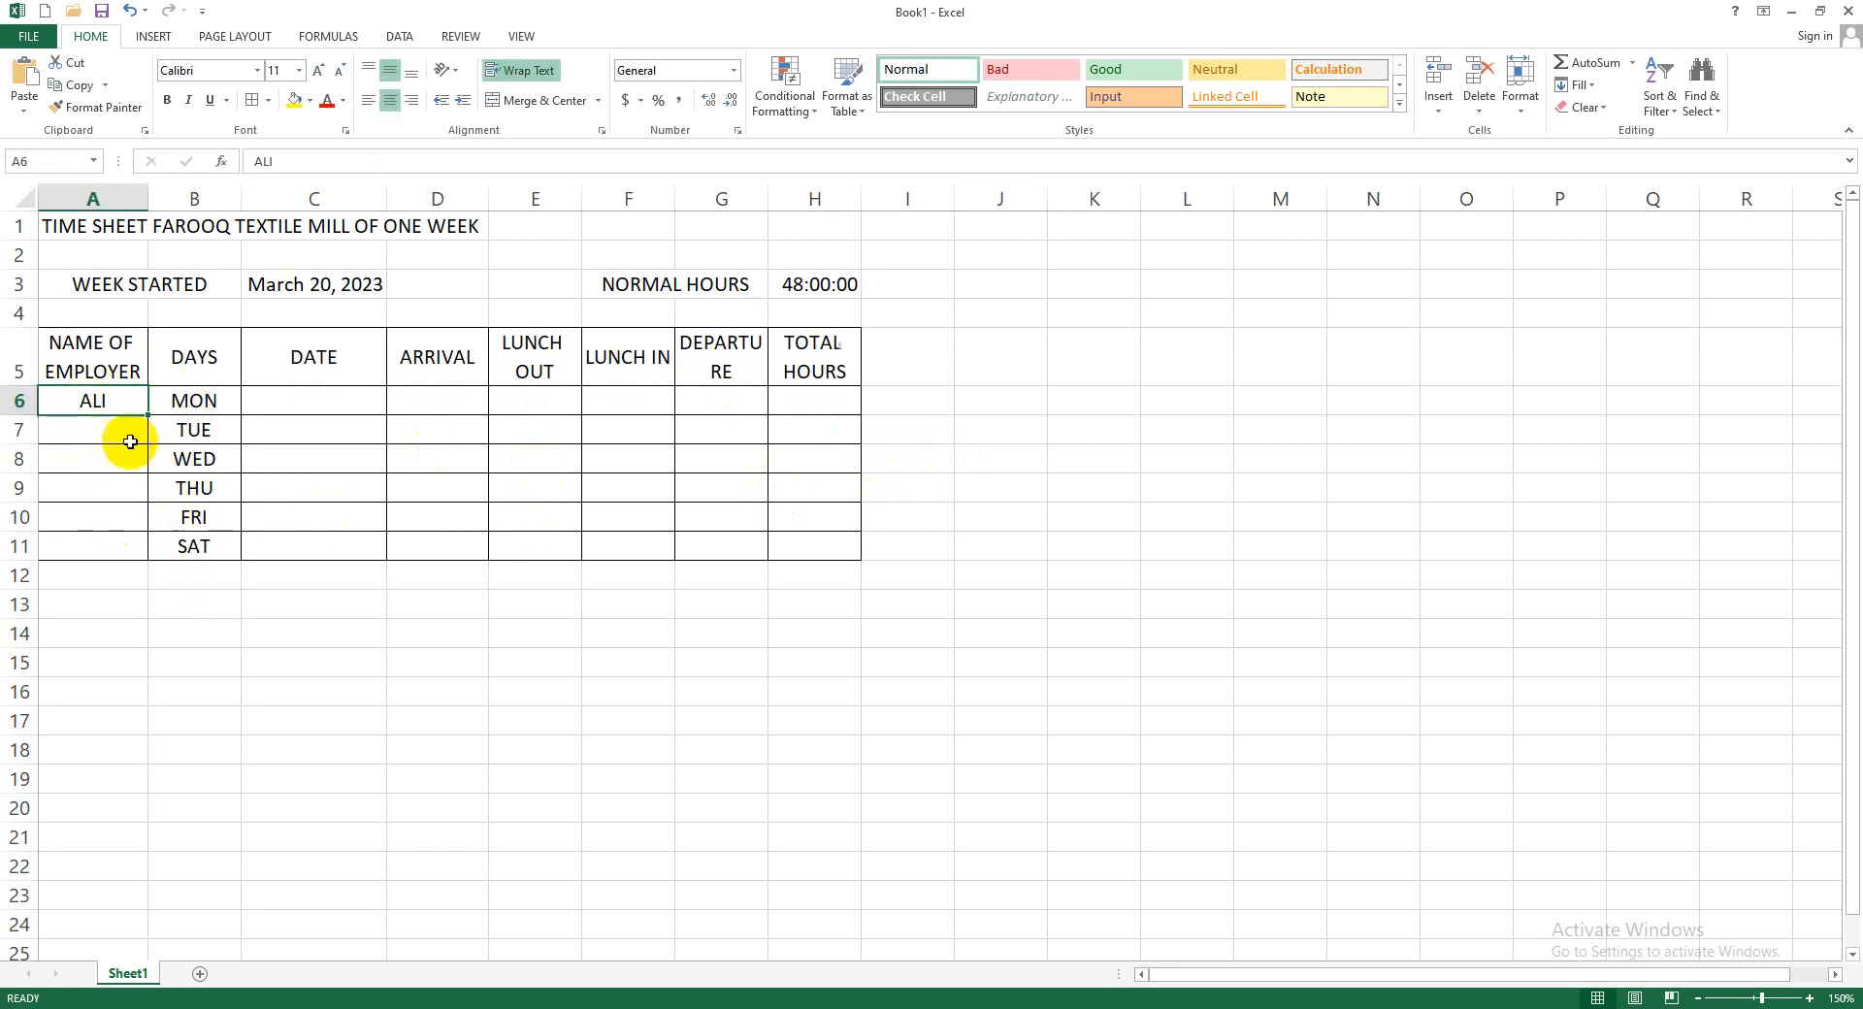
pyautogui.moveTo(107, 399); pyautogui.dragTo(108, 540)
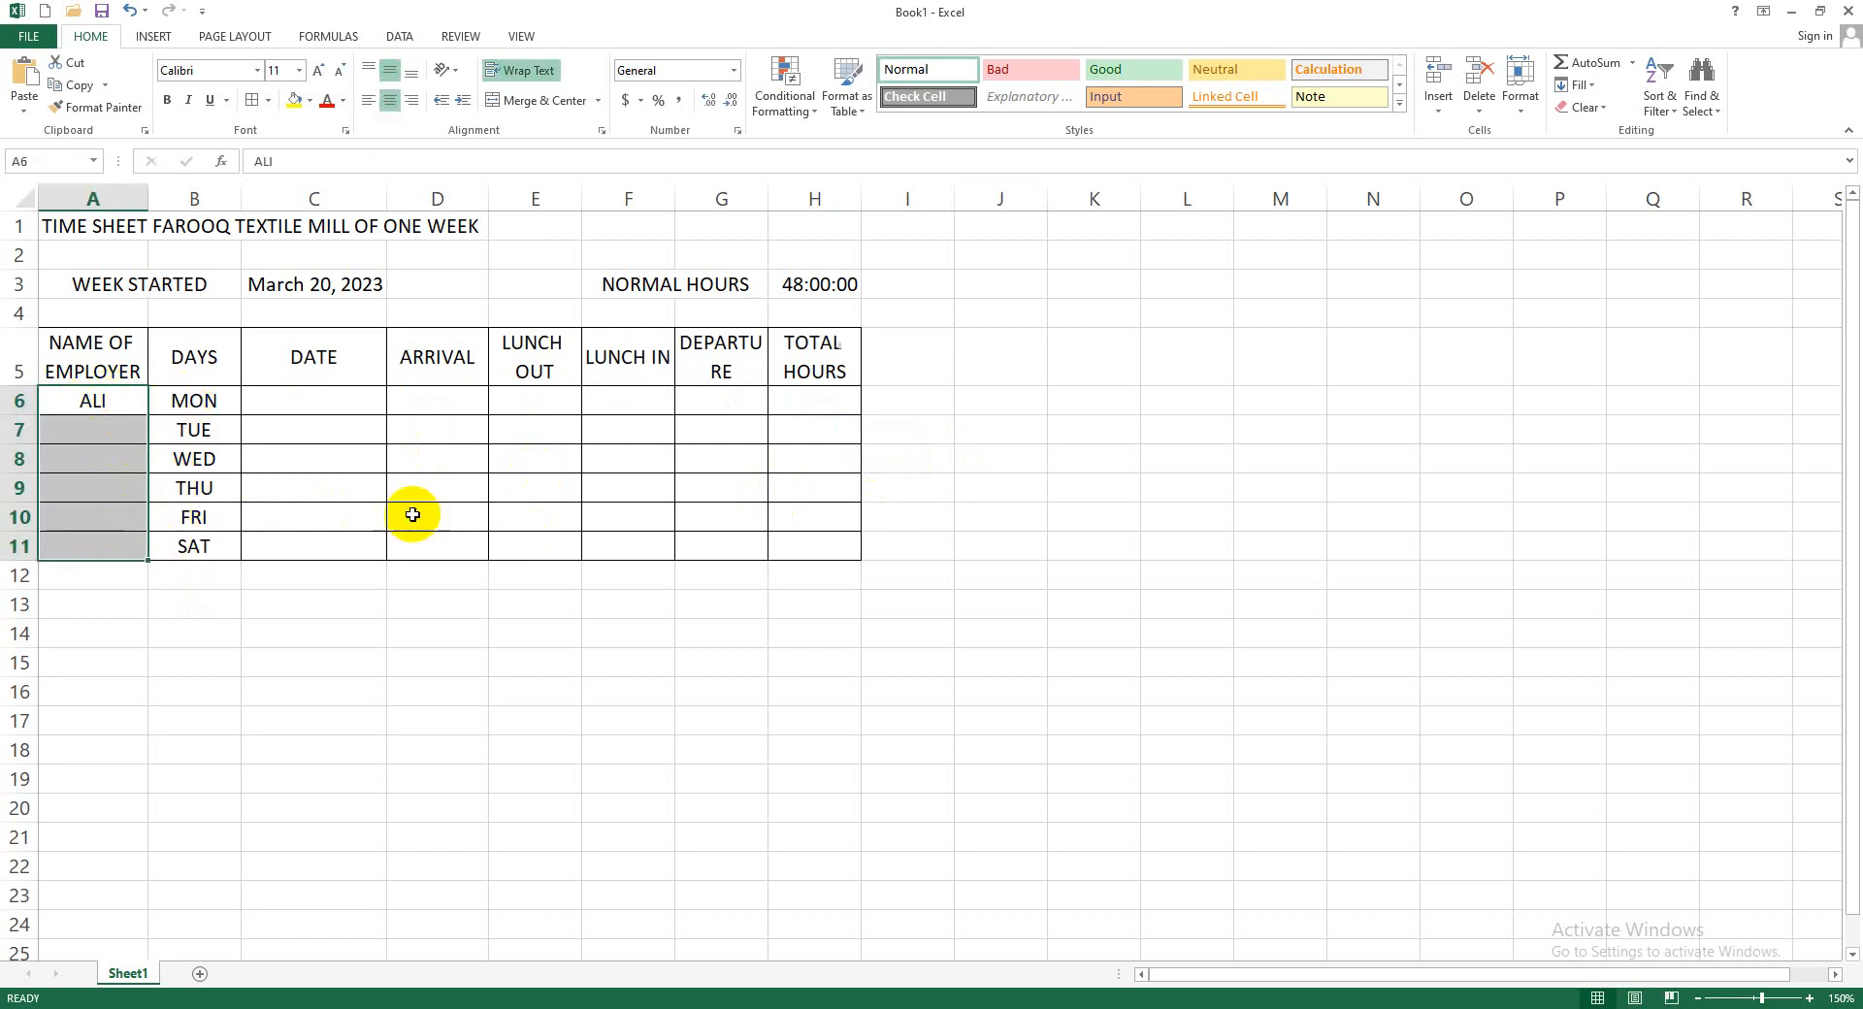
pyautogui.click(528, 101)
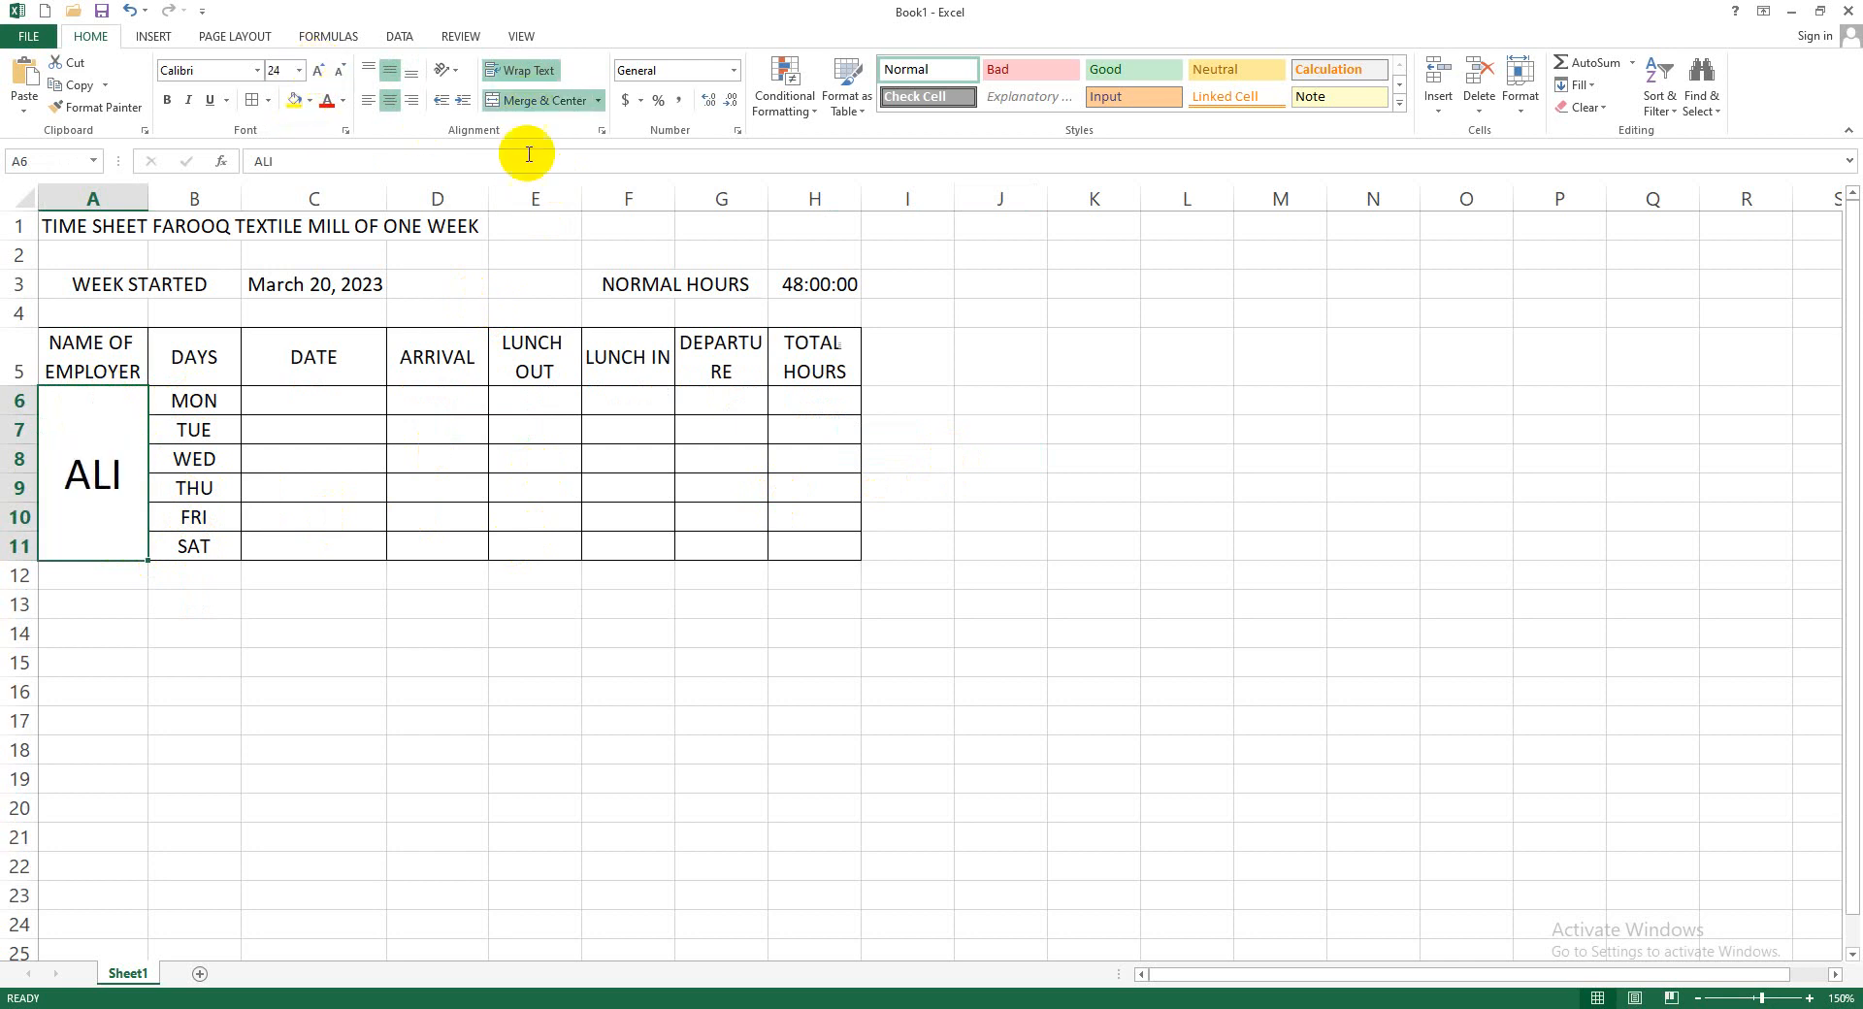
# Try the text orientations on the merged employee name cell and settle on Angle Counterclockwise
pyautogui.click(445, 85)
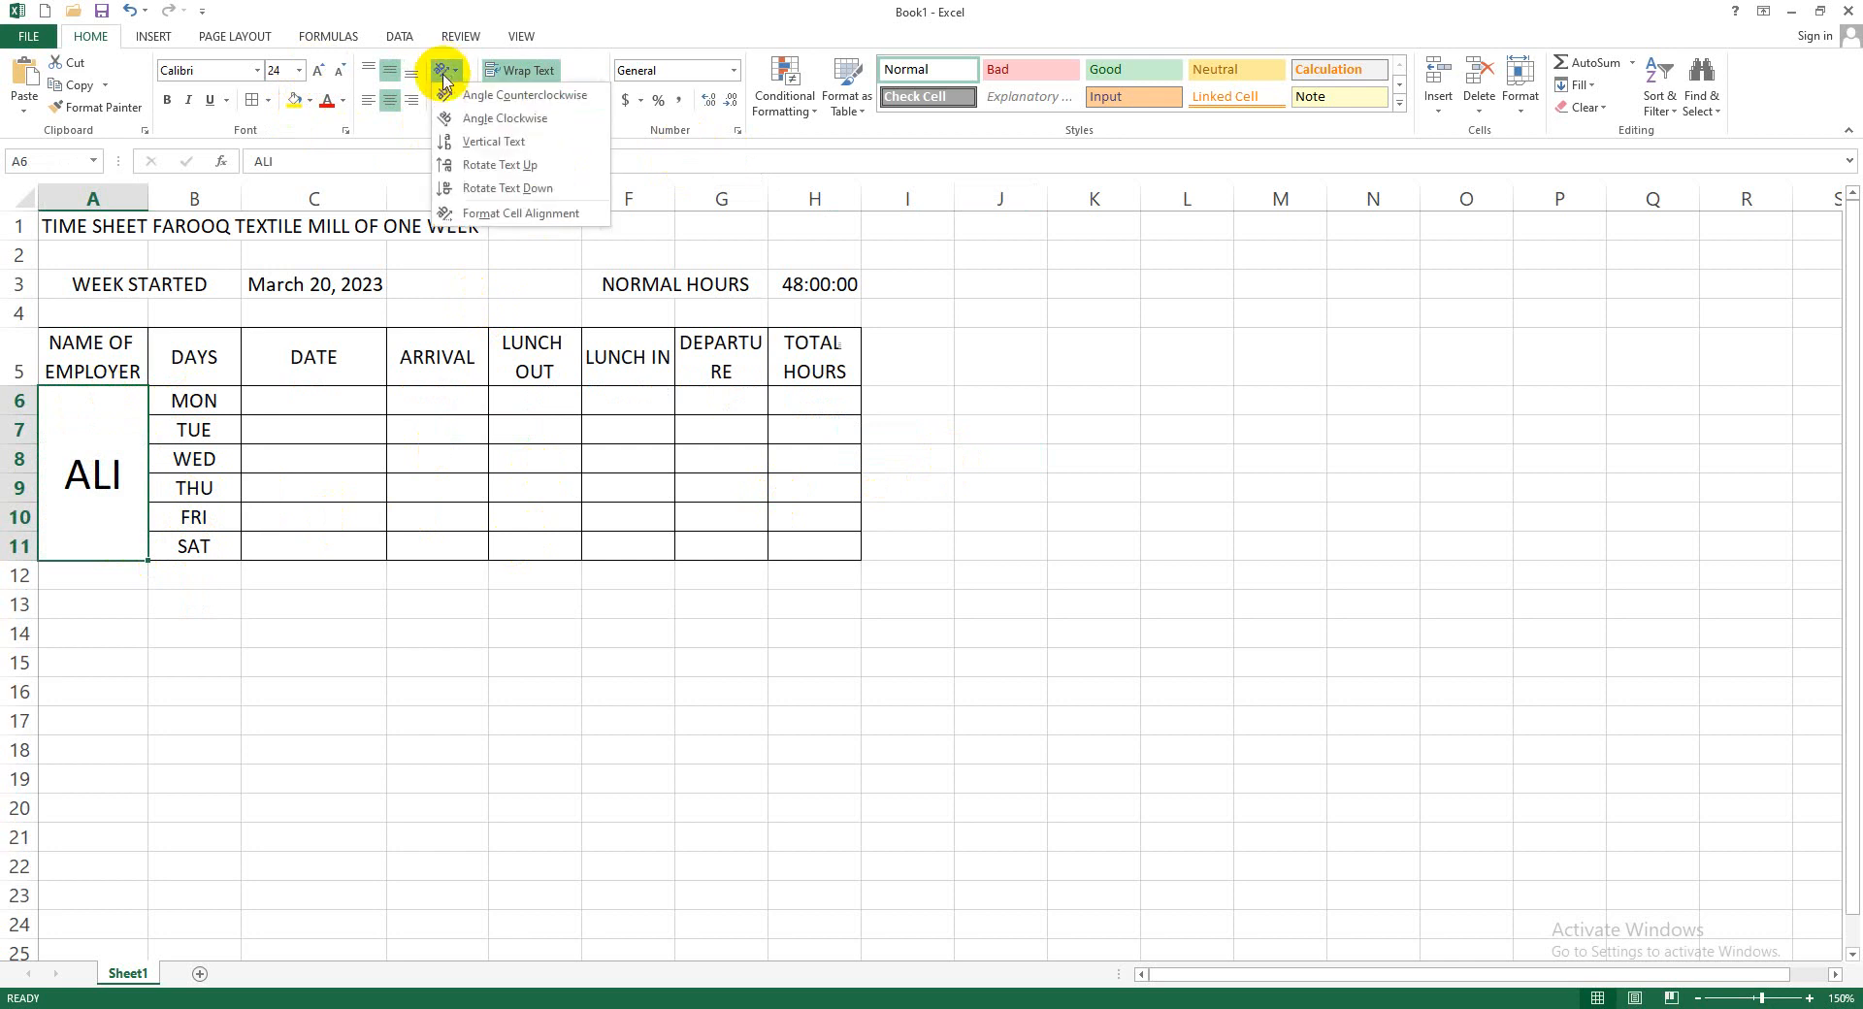
pyautogui.click(450, 97)
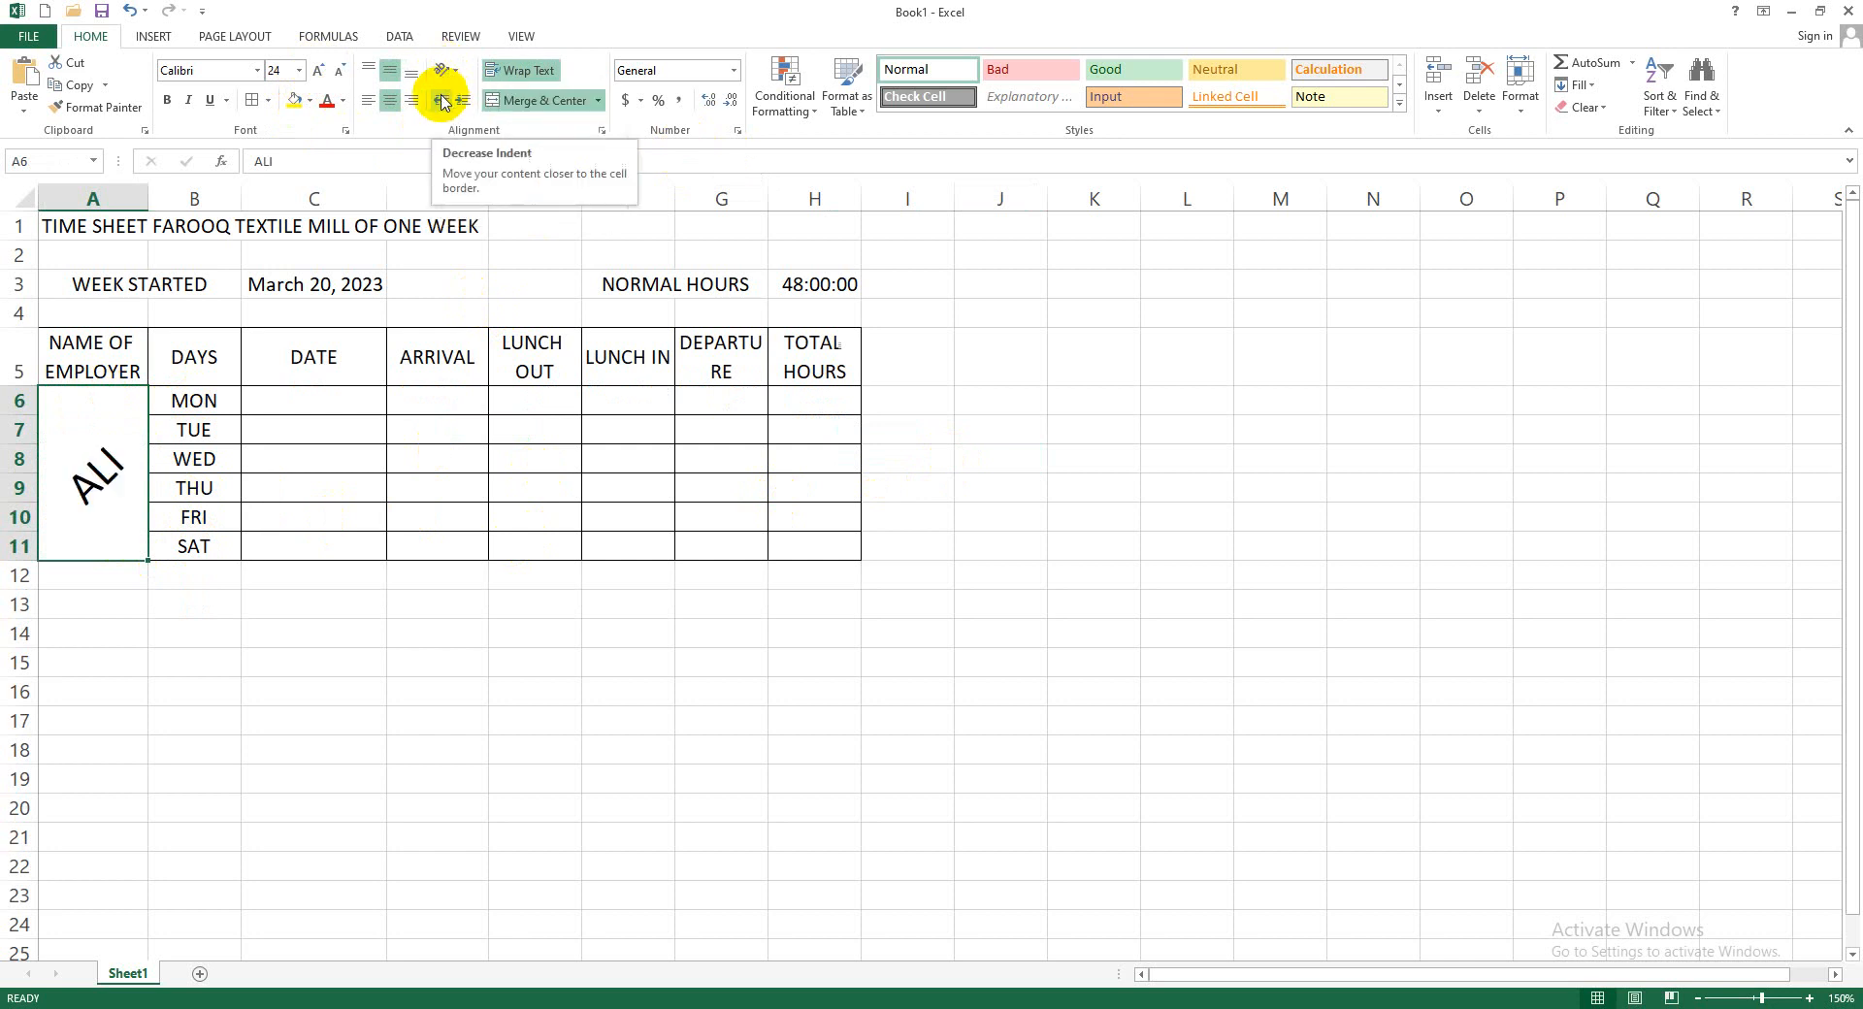
pyautogui.click(446, 70)
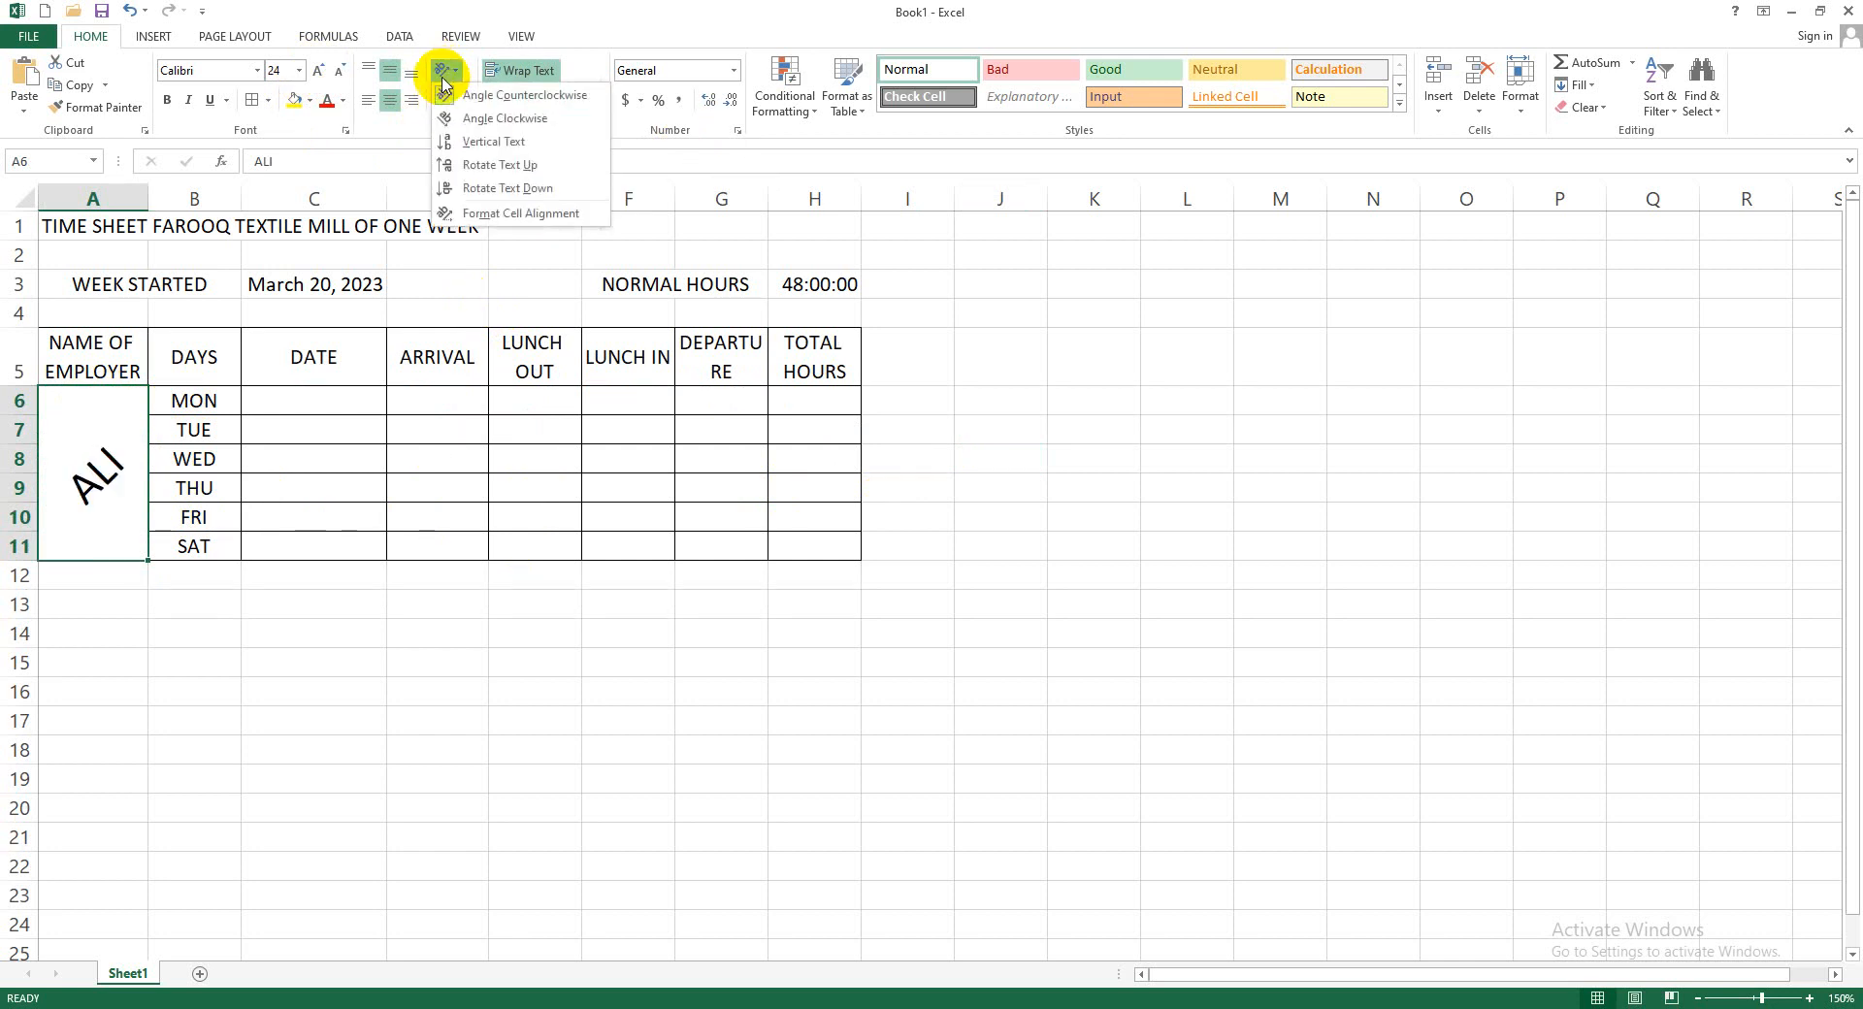
pyautogui.click(462, 162)
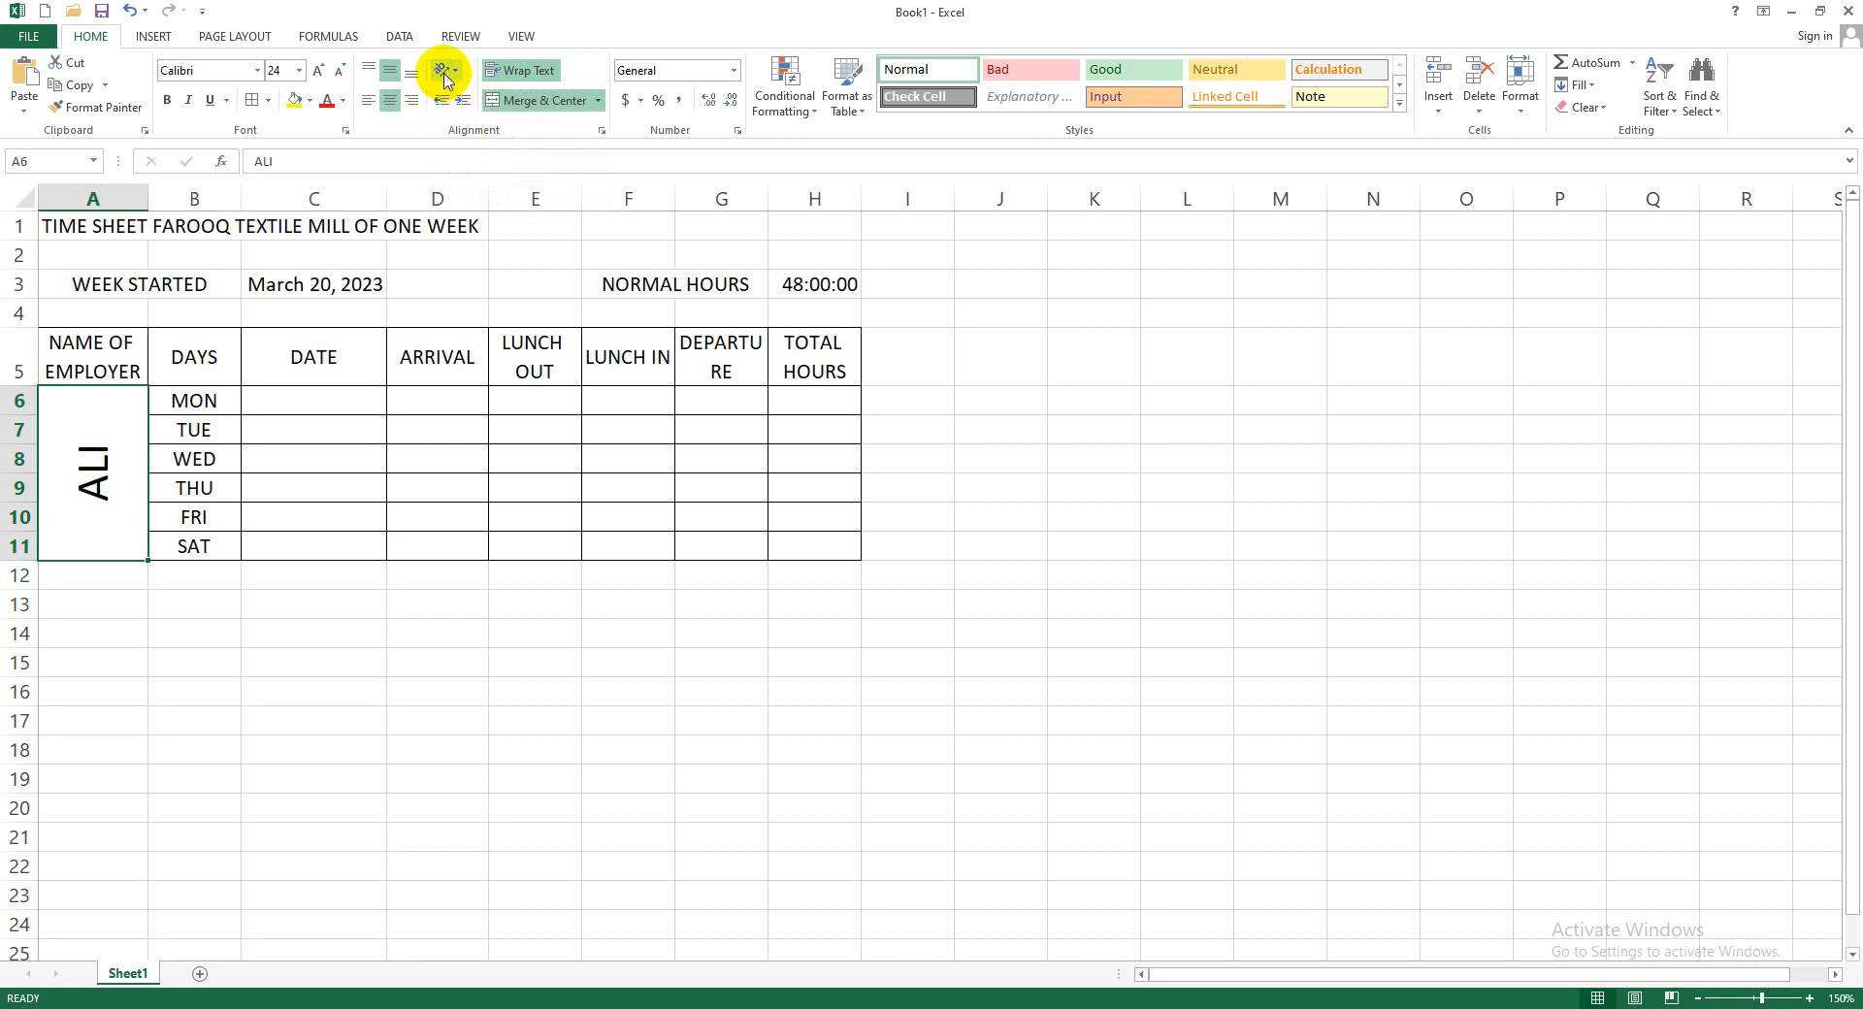
pyautogui.click(445, 73)
pyautogui.click(456, 106)
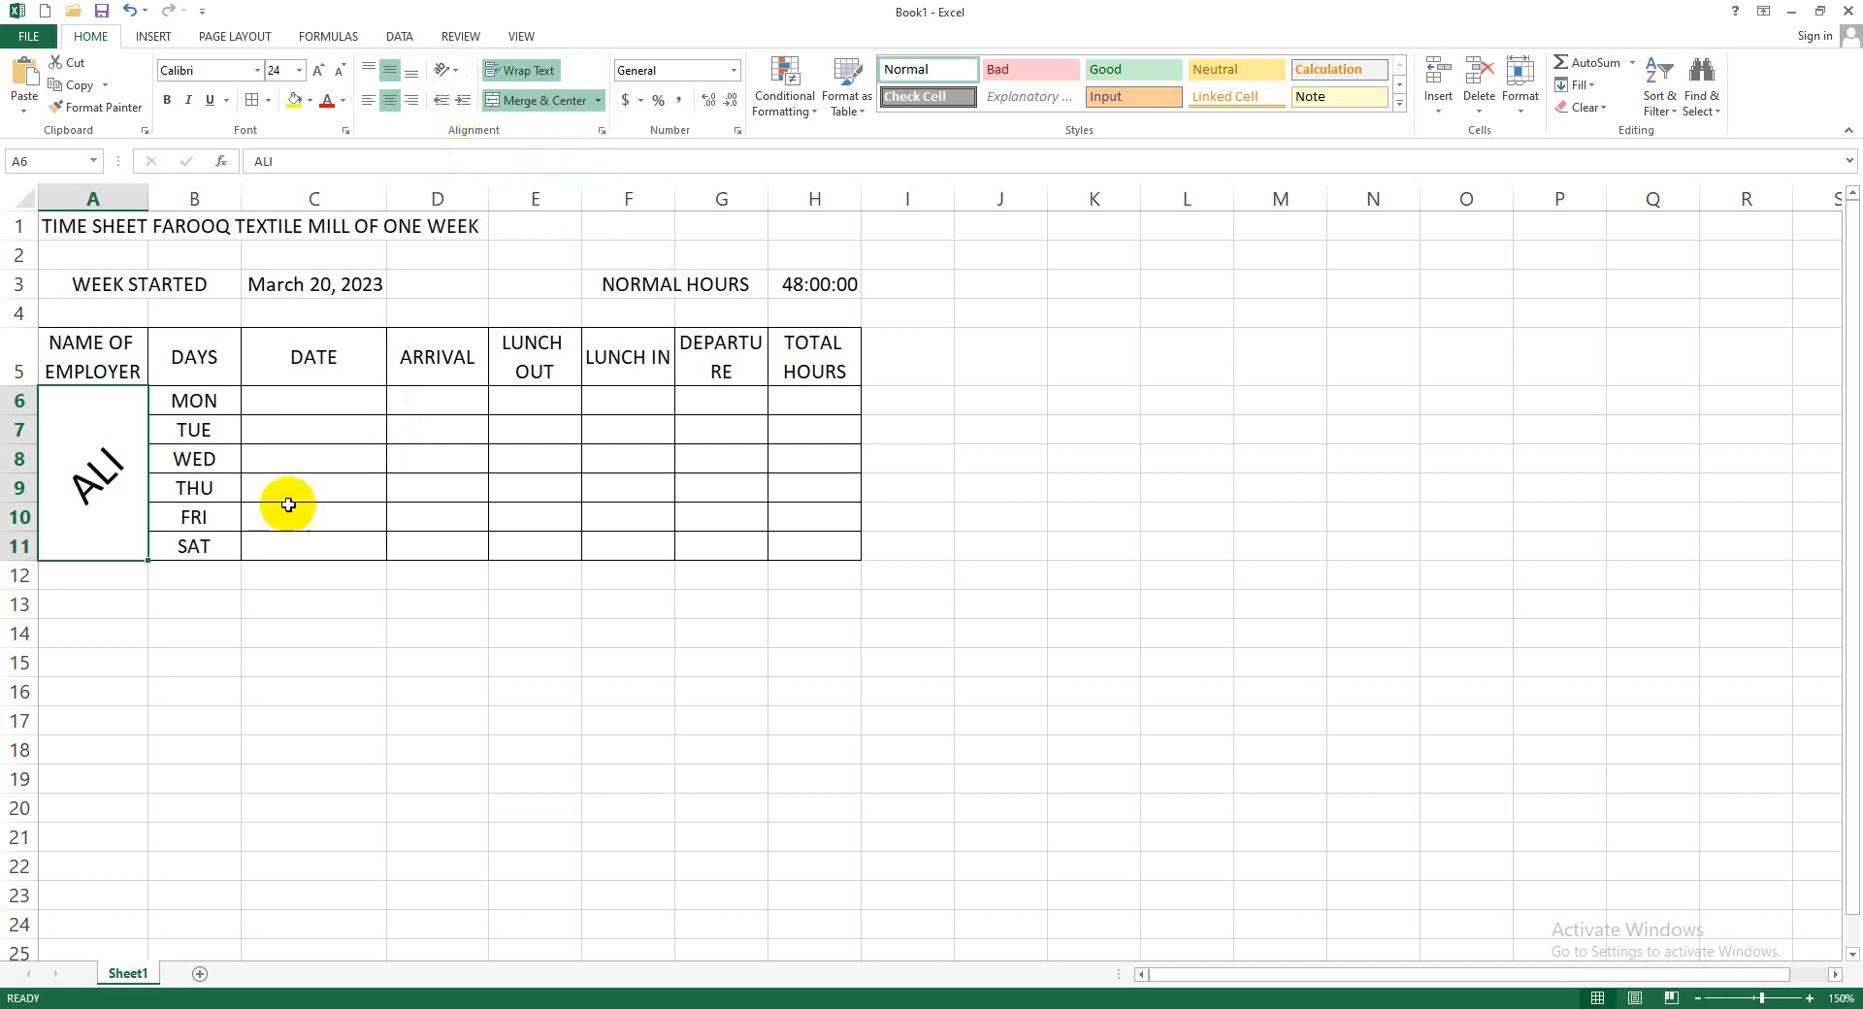
pyautogui.click(324, 402)
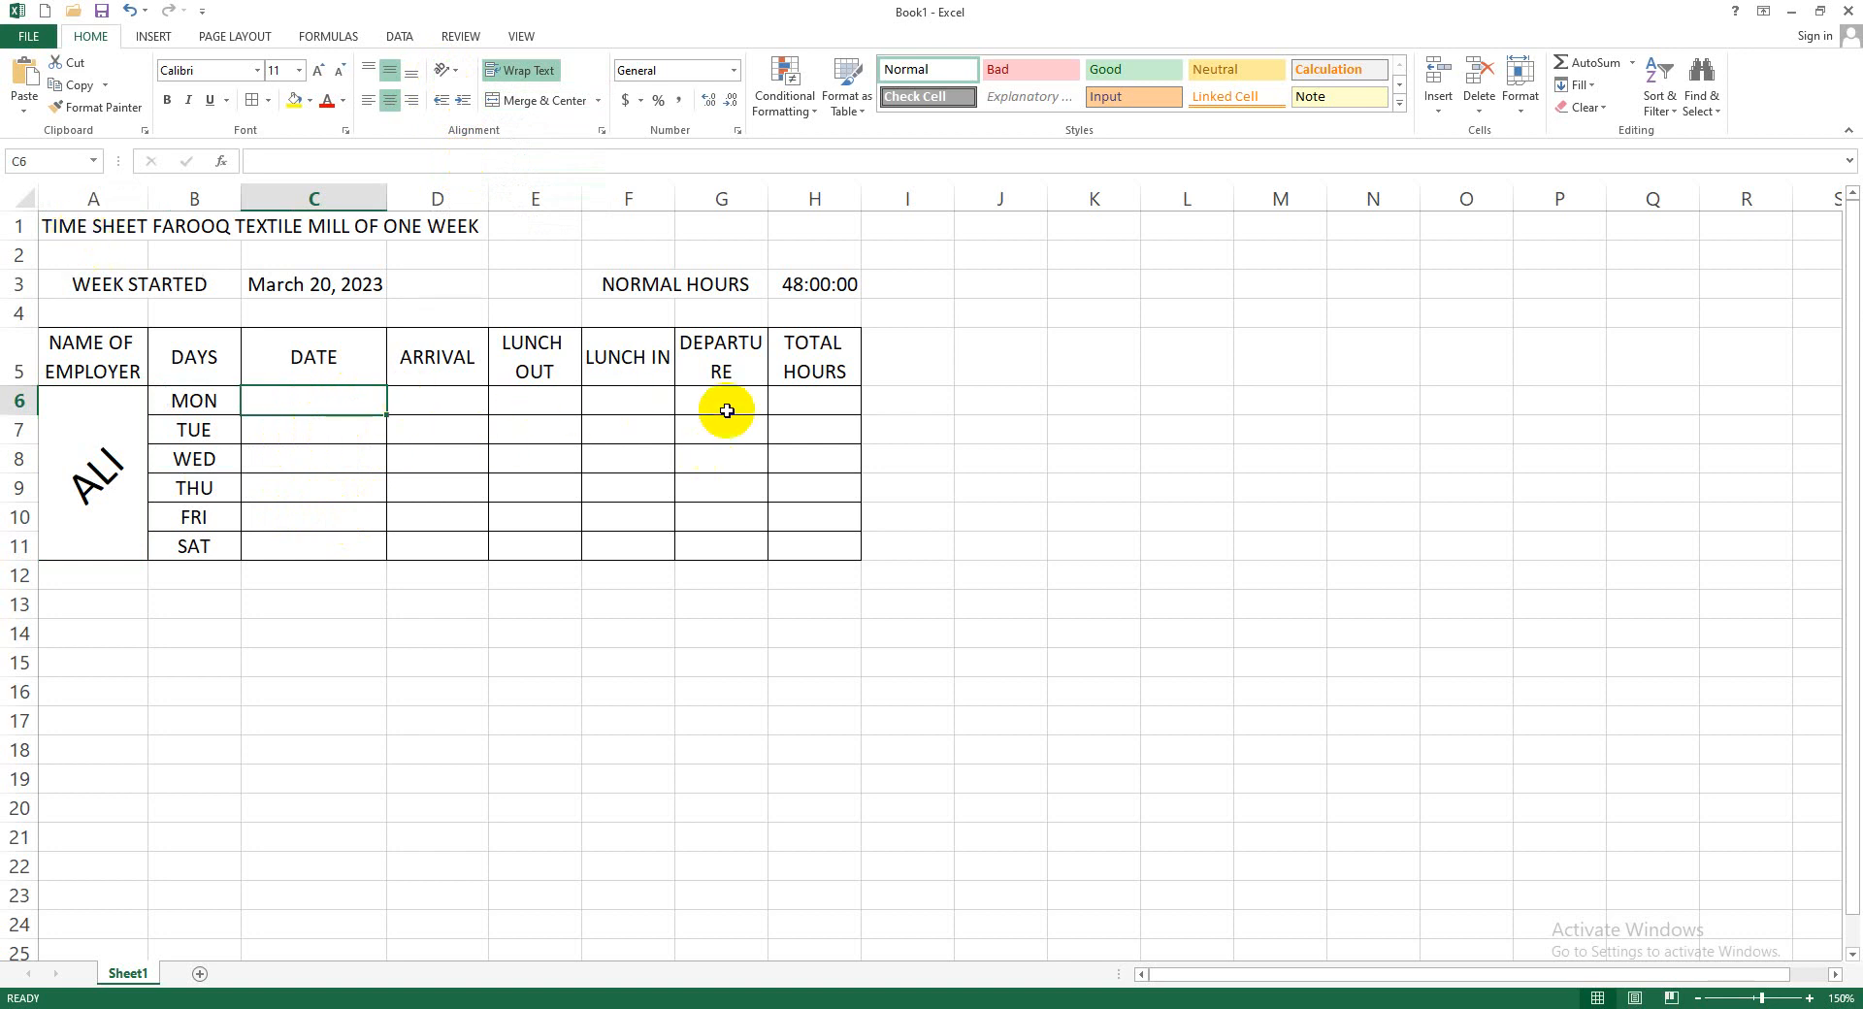
# Merge and center the title across A1:H1 and format it bold at size 16
pyautogui.moveTo(90, 234); pyautogui.dragTo(825, 229)
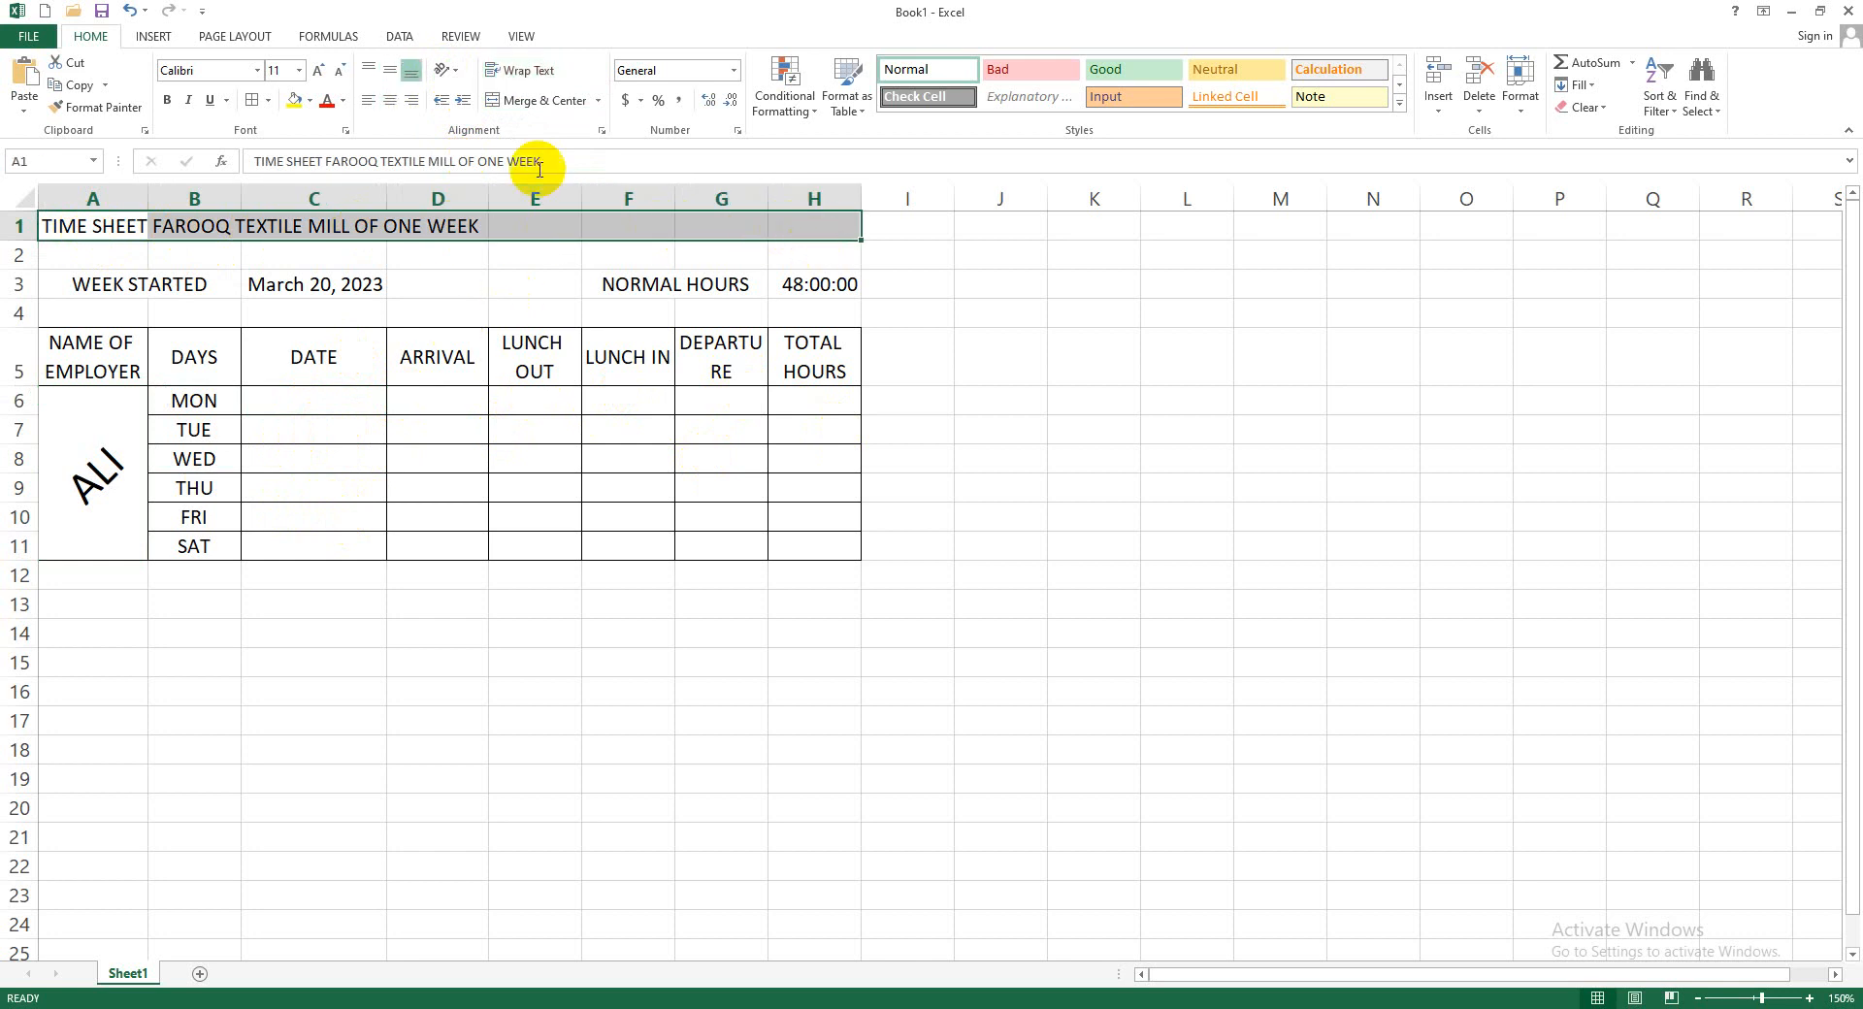
pyautogui.click(528, 100)
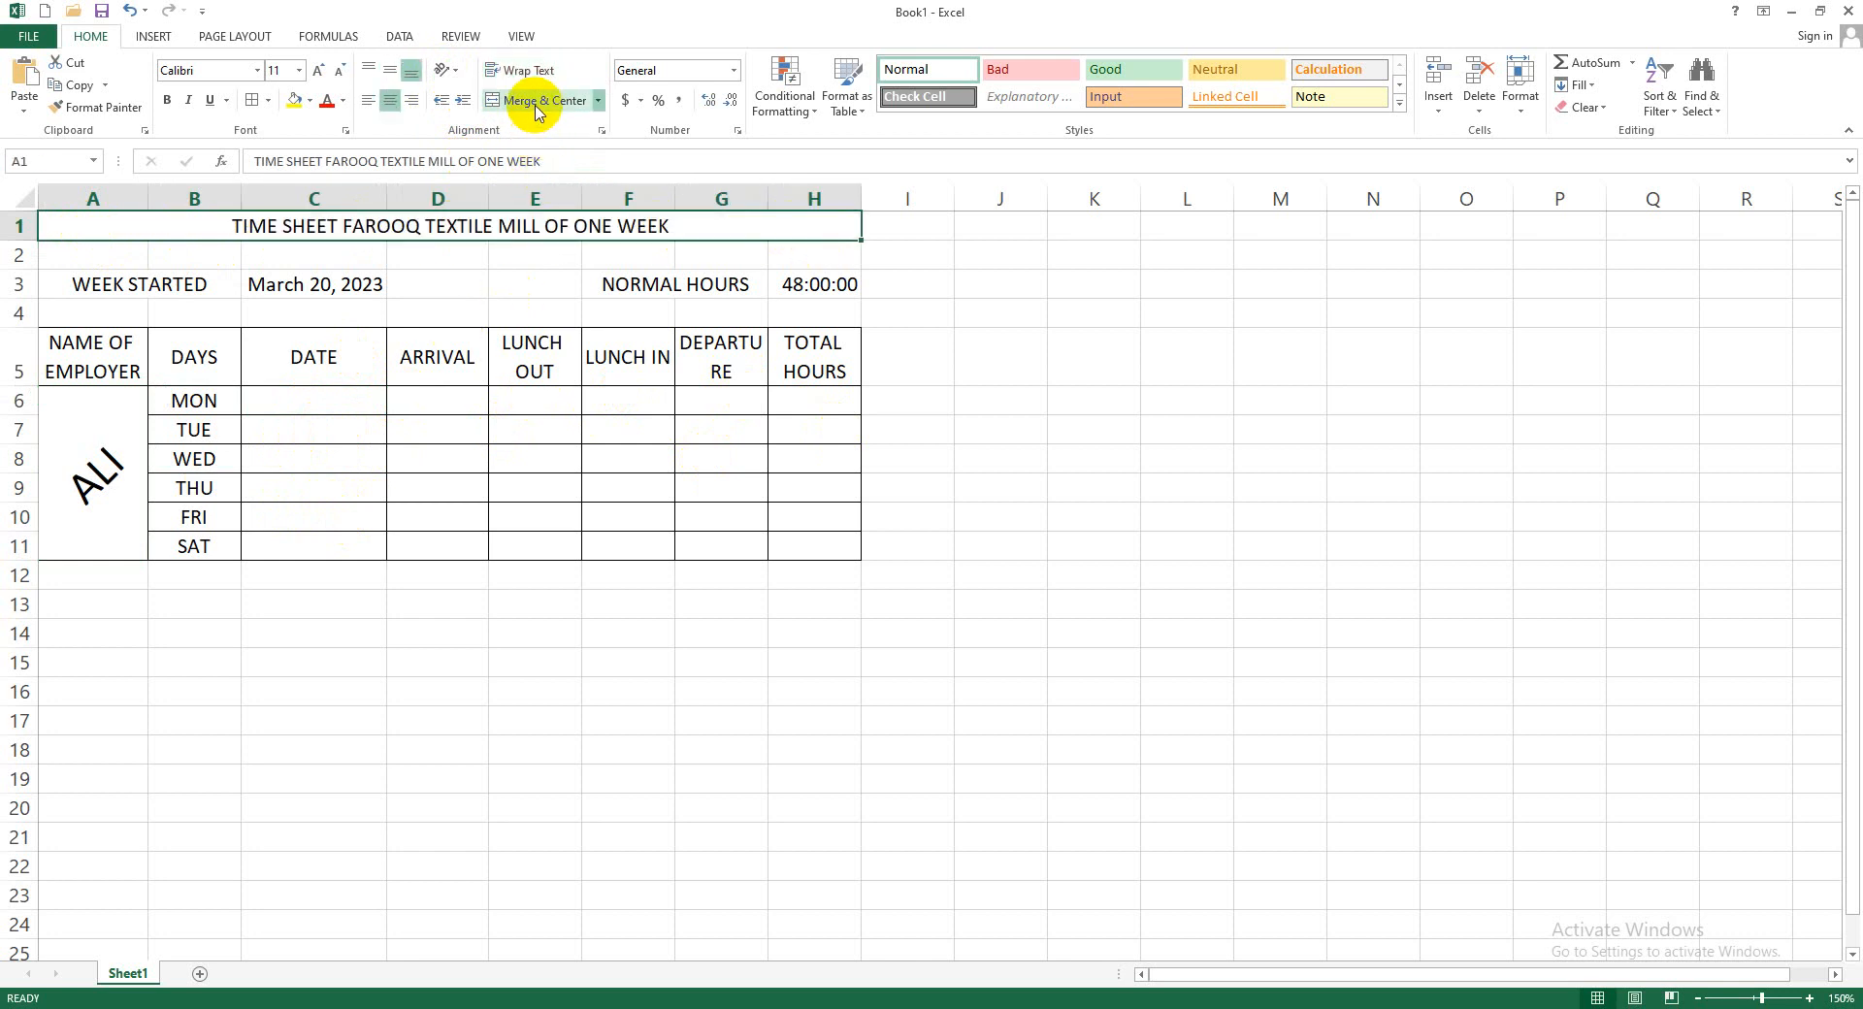
pyautogui.click(166, 101)
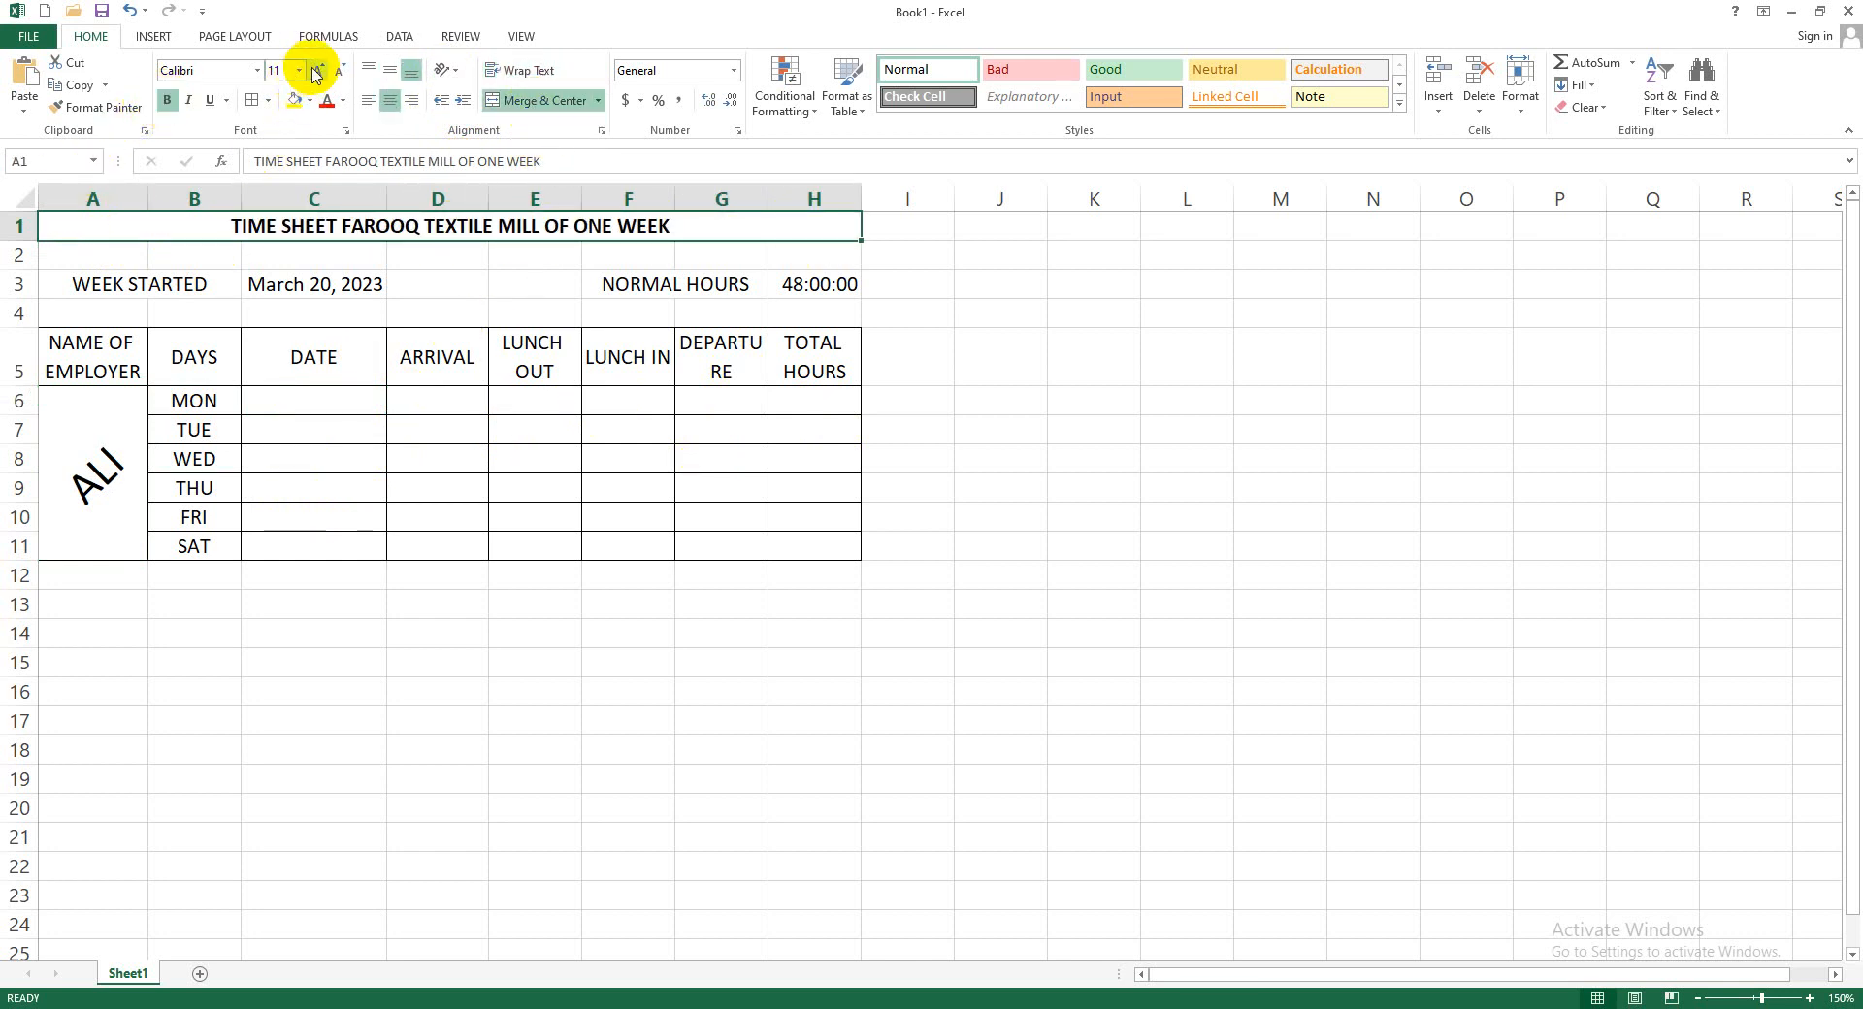
pyautogui.click(317, 72)
pyautogui.click(318, 72)
pyautogui.click(318, 72)
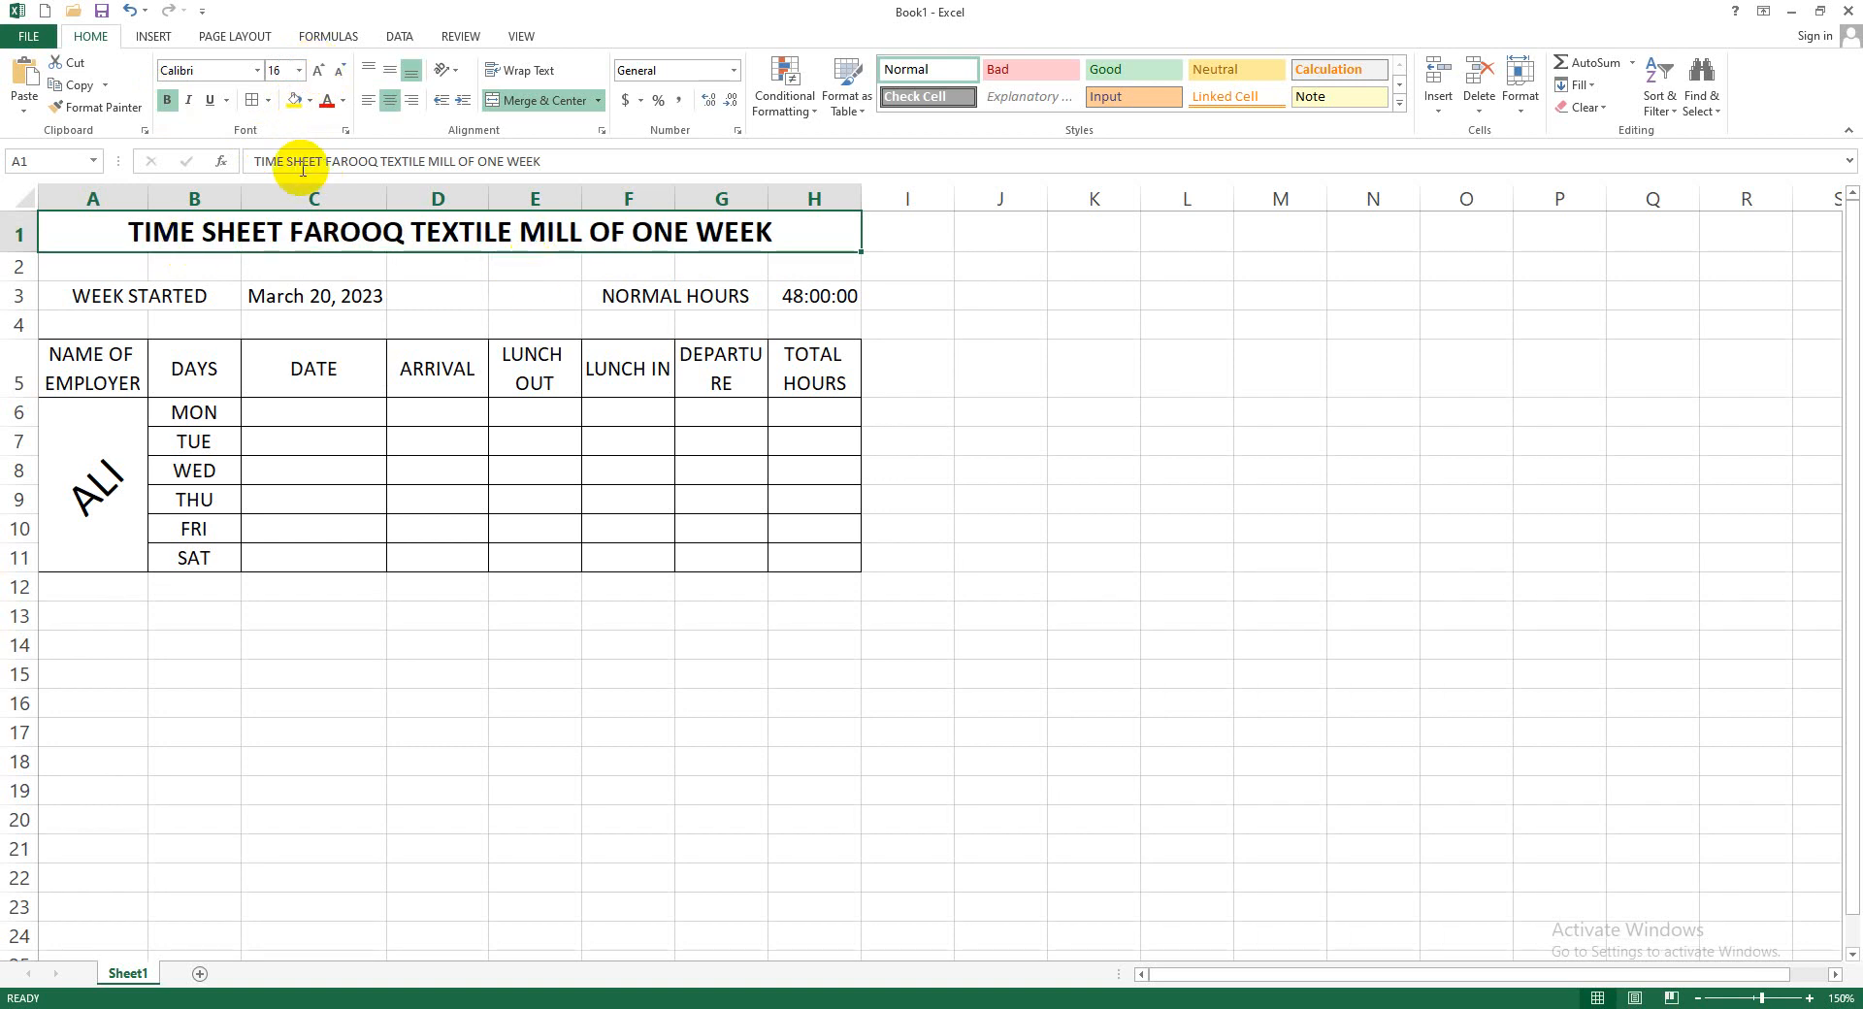
# Fill the merged title cell with gray
pyautogui.click(311, 101)
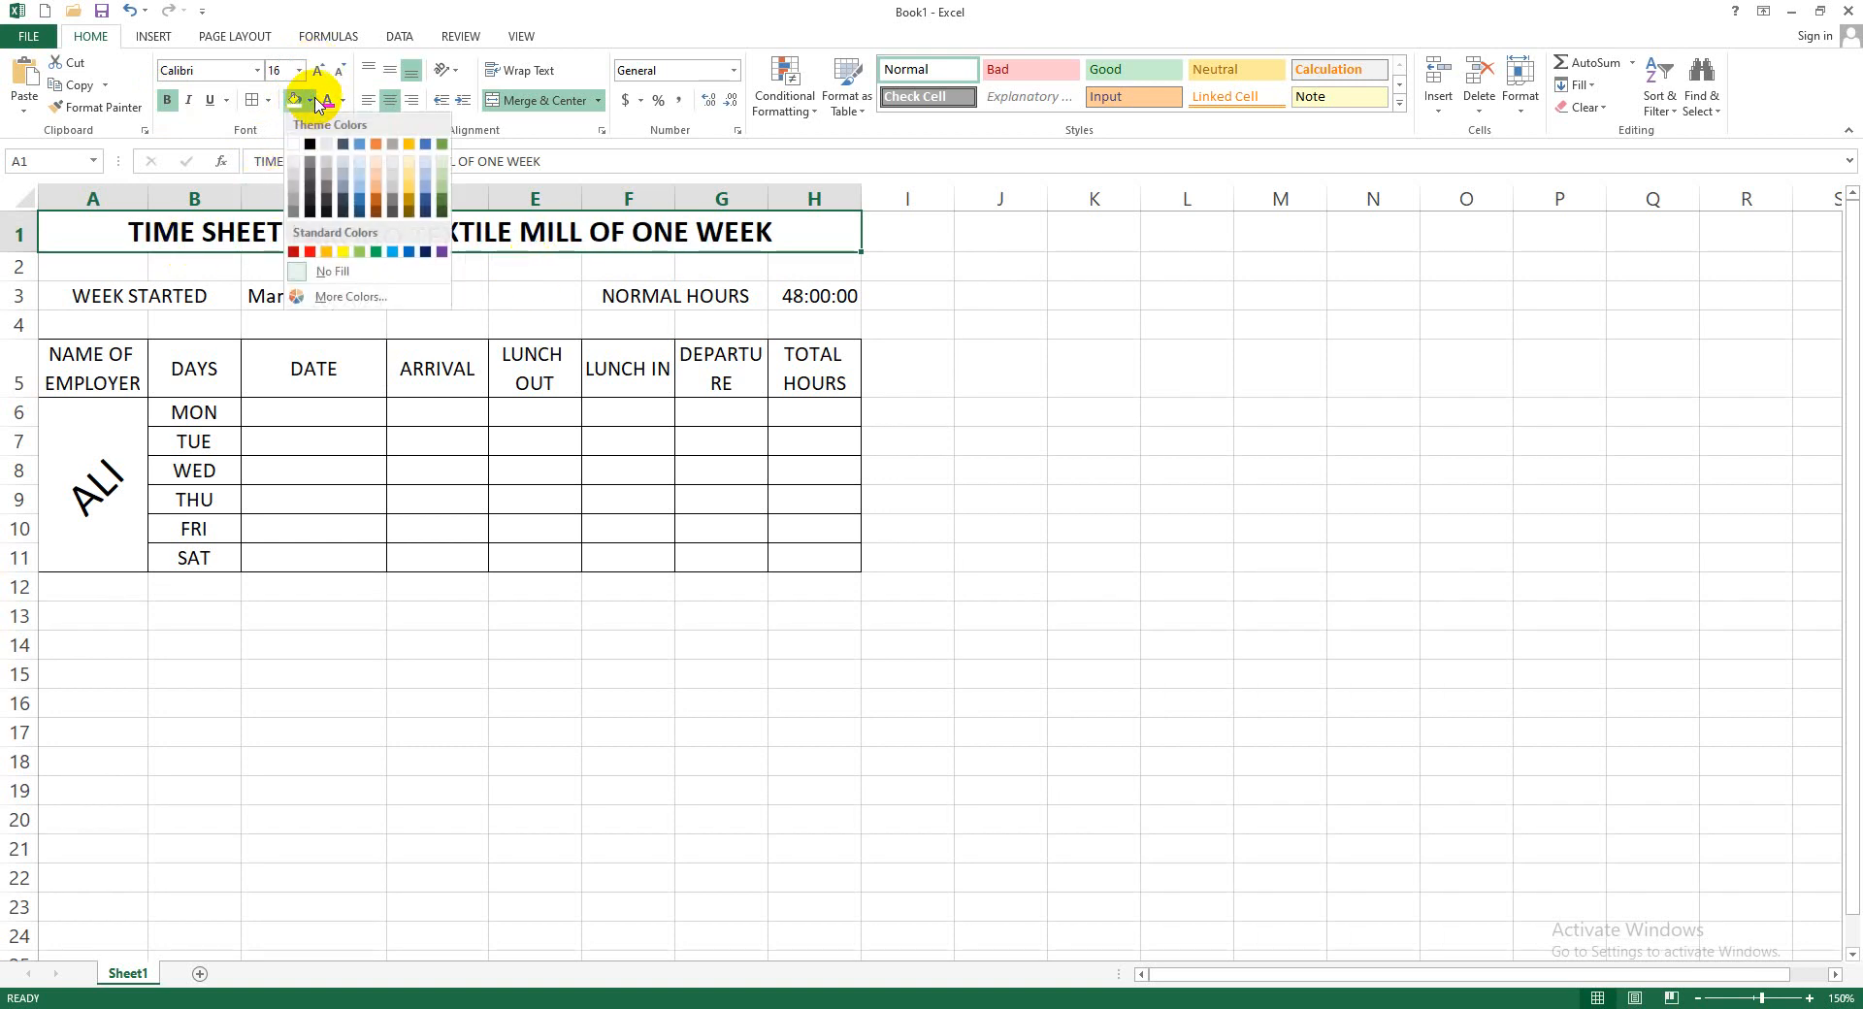
pyautogui.click(297, 193)
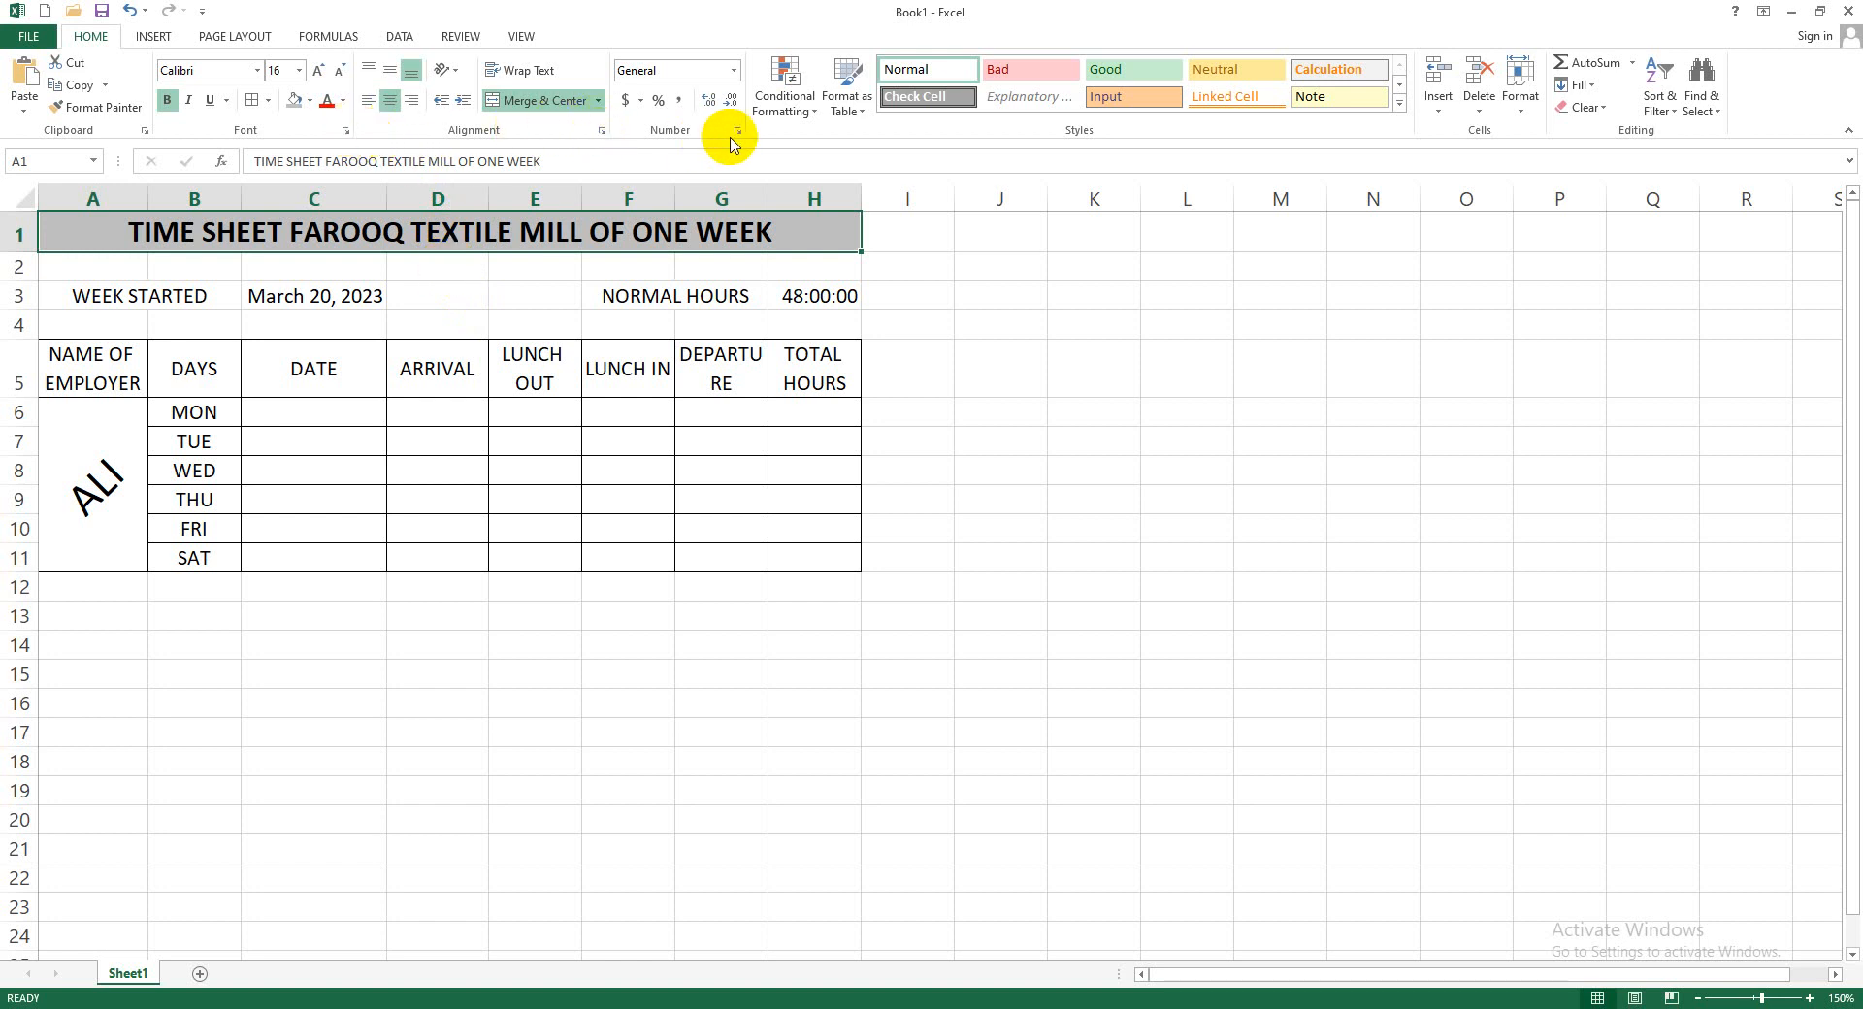
# Set up a two-color gradient fill for the title cell with dark green as Color 1 and very light green as Color 2
pyautogui.click(345, 130)
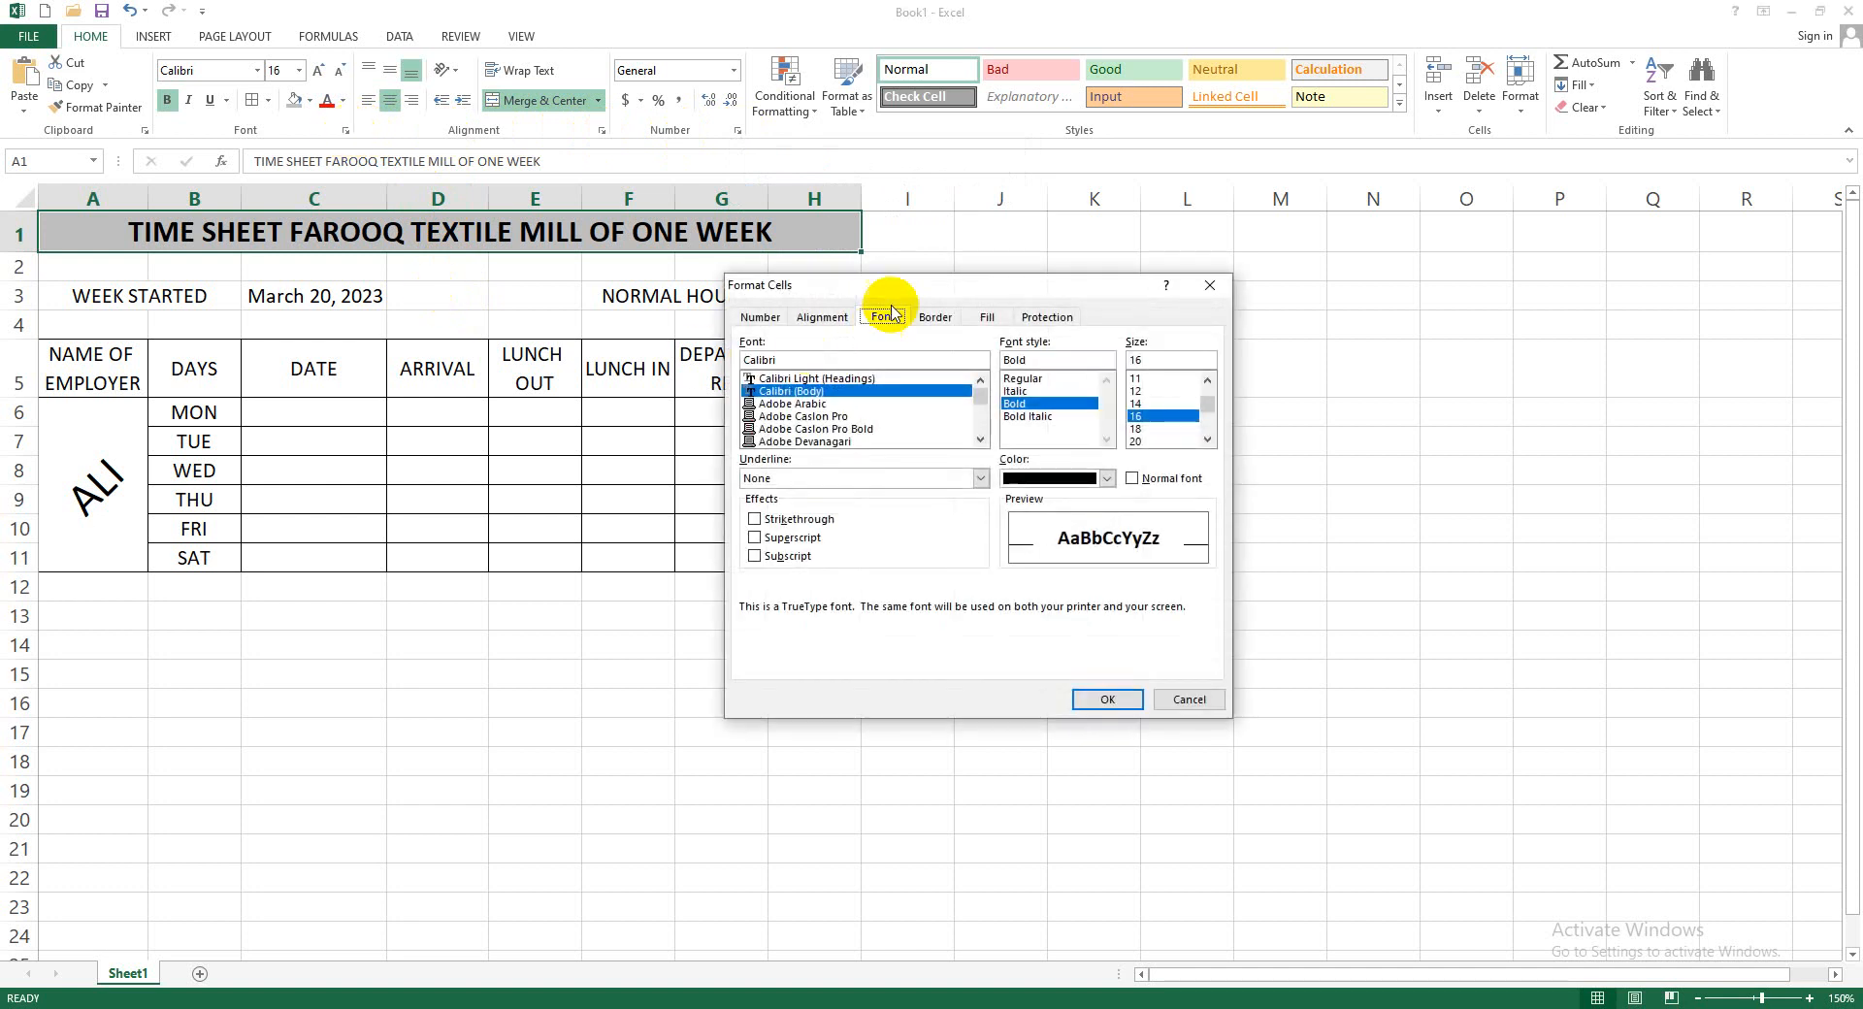
pyautogui.moveTo(880, 288); pyautogui.dragTo(589, 369)
pyautogui.click(762, 396)
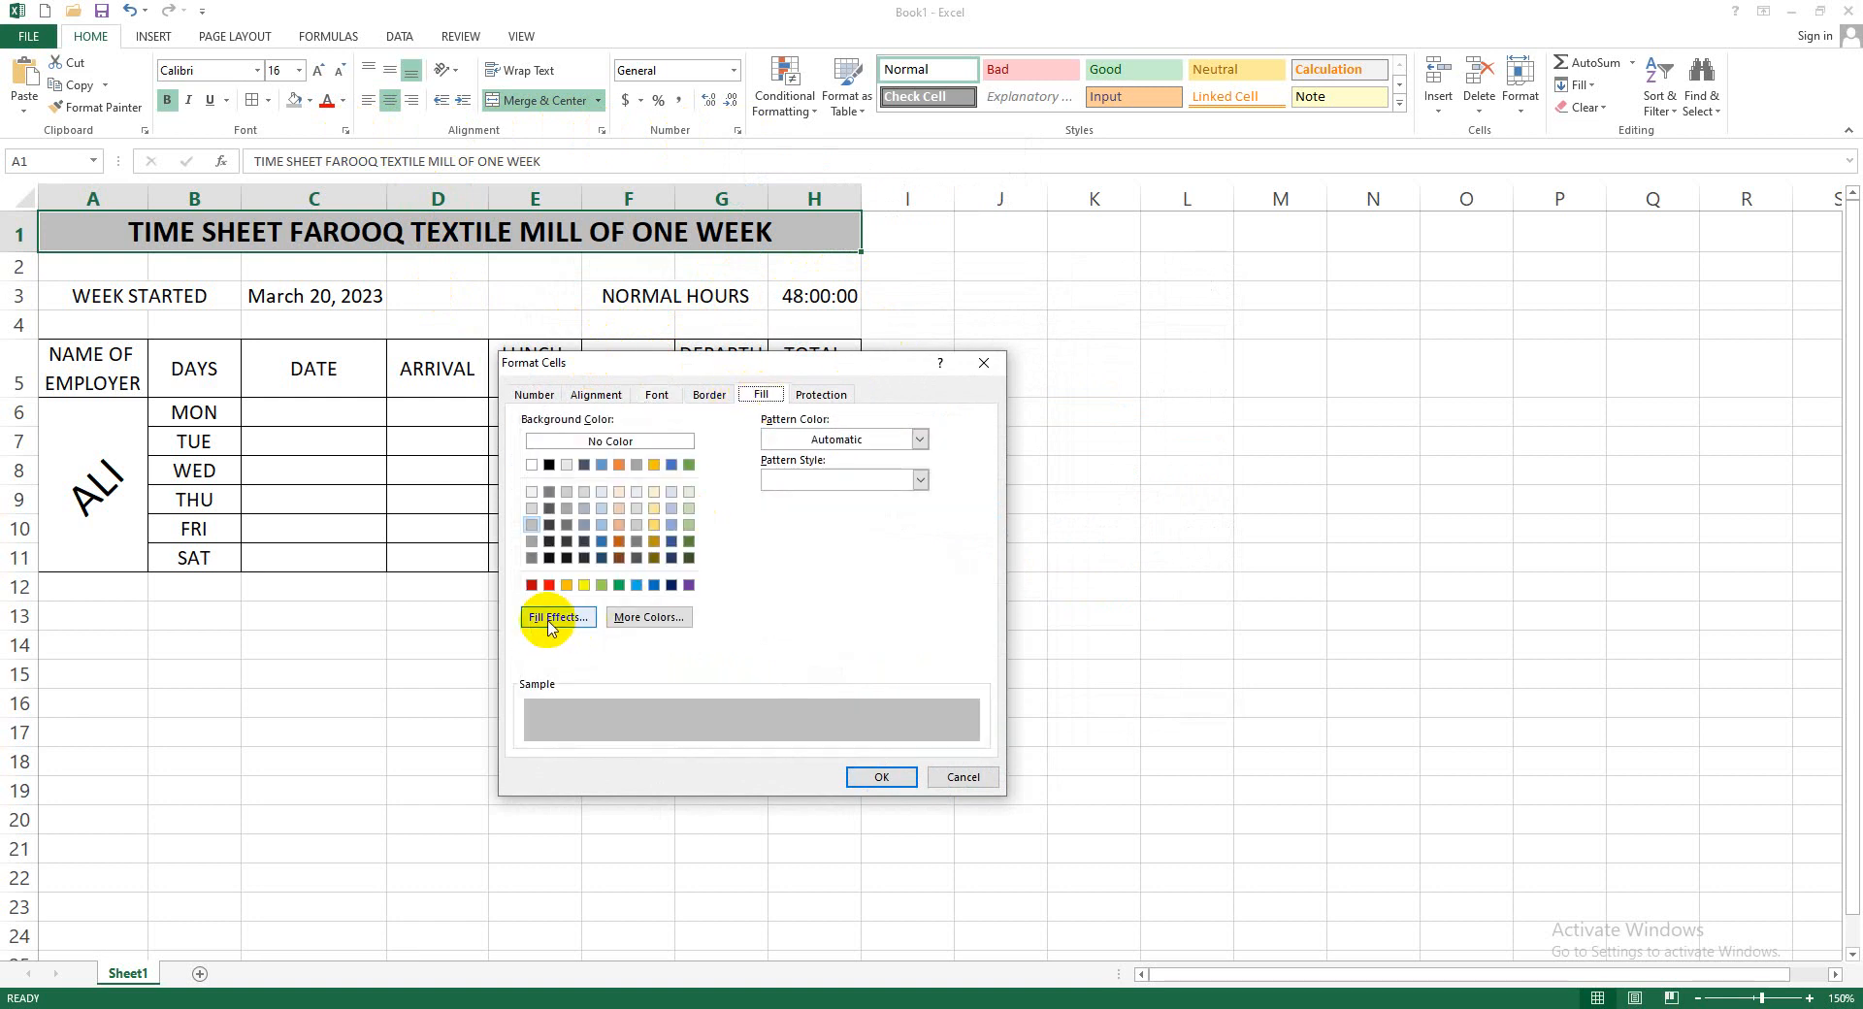
pyautogui.click(550, 619)
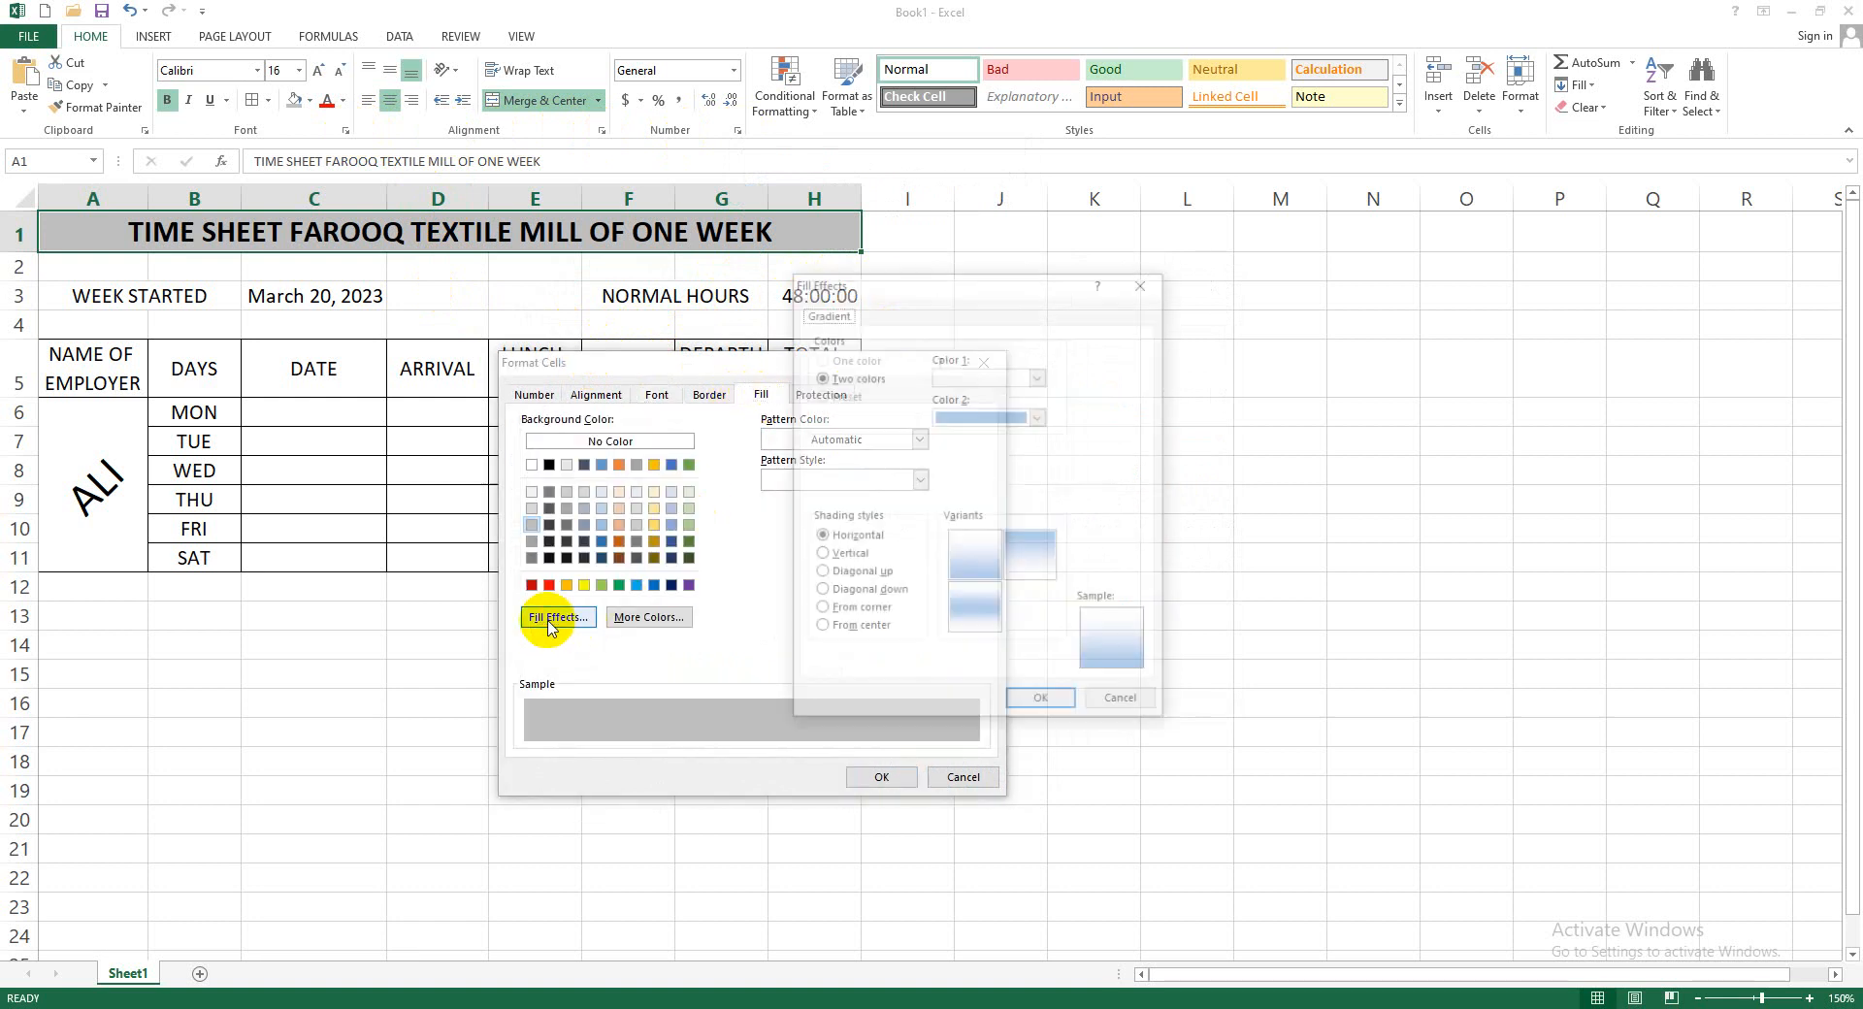
pyautogui.click(1039, 416)
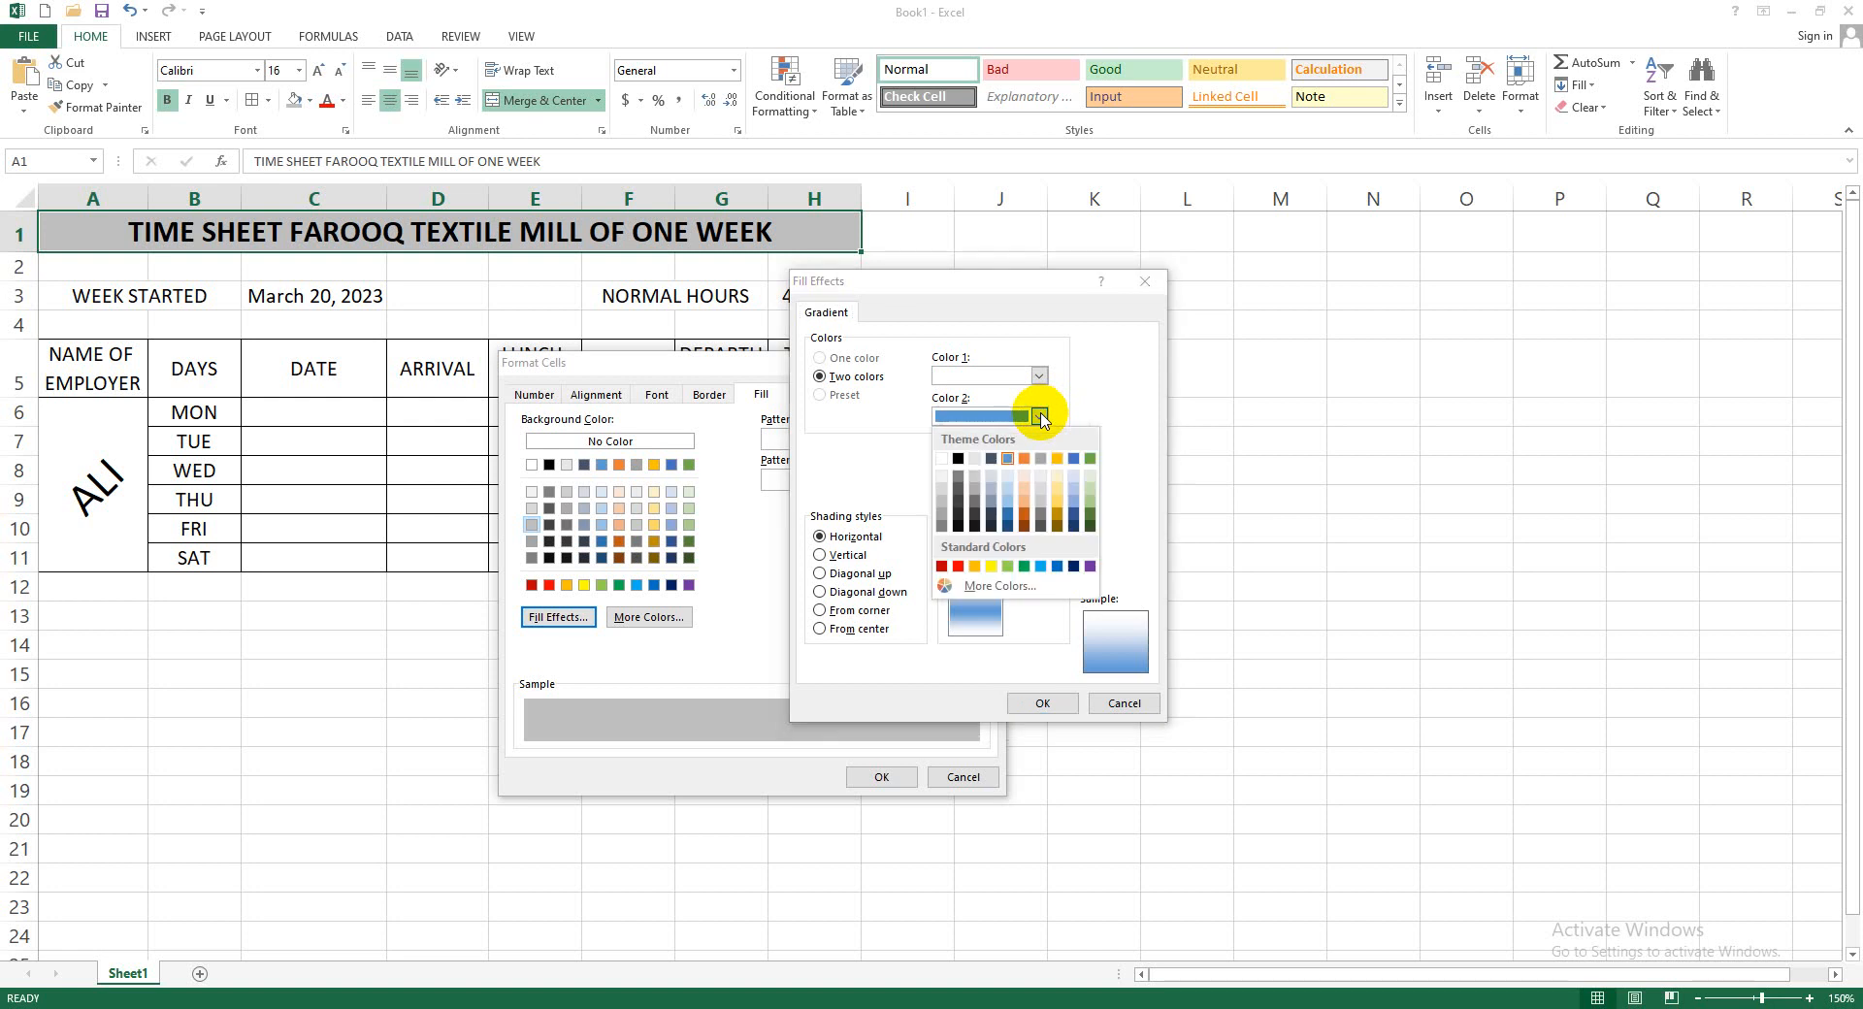
pyautogui.click(1090, 529)
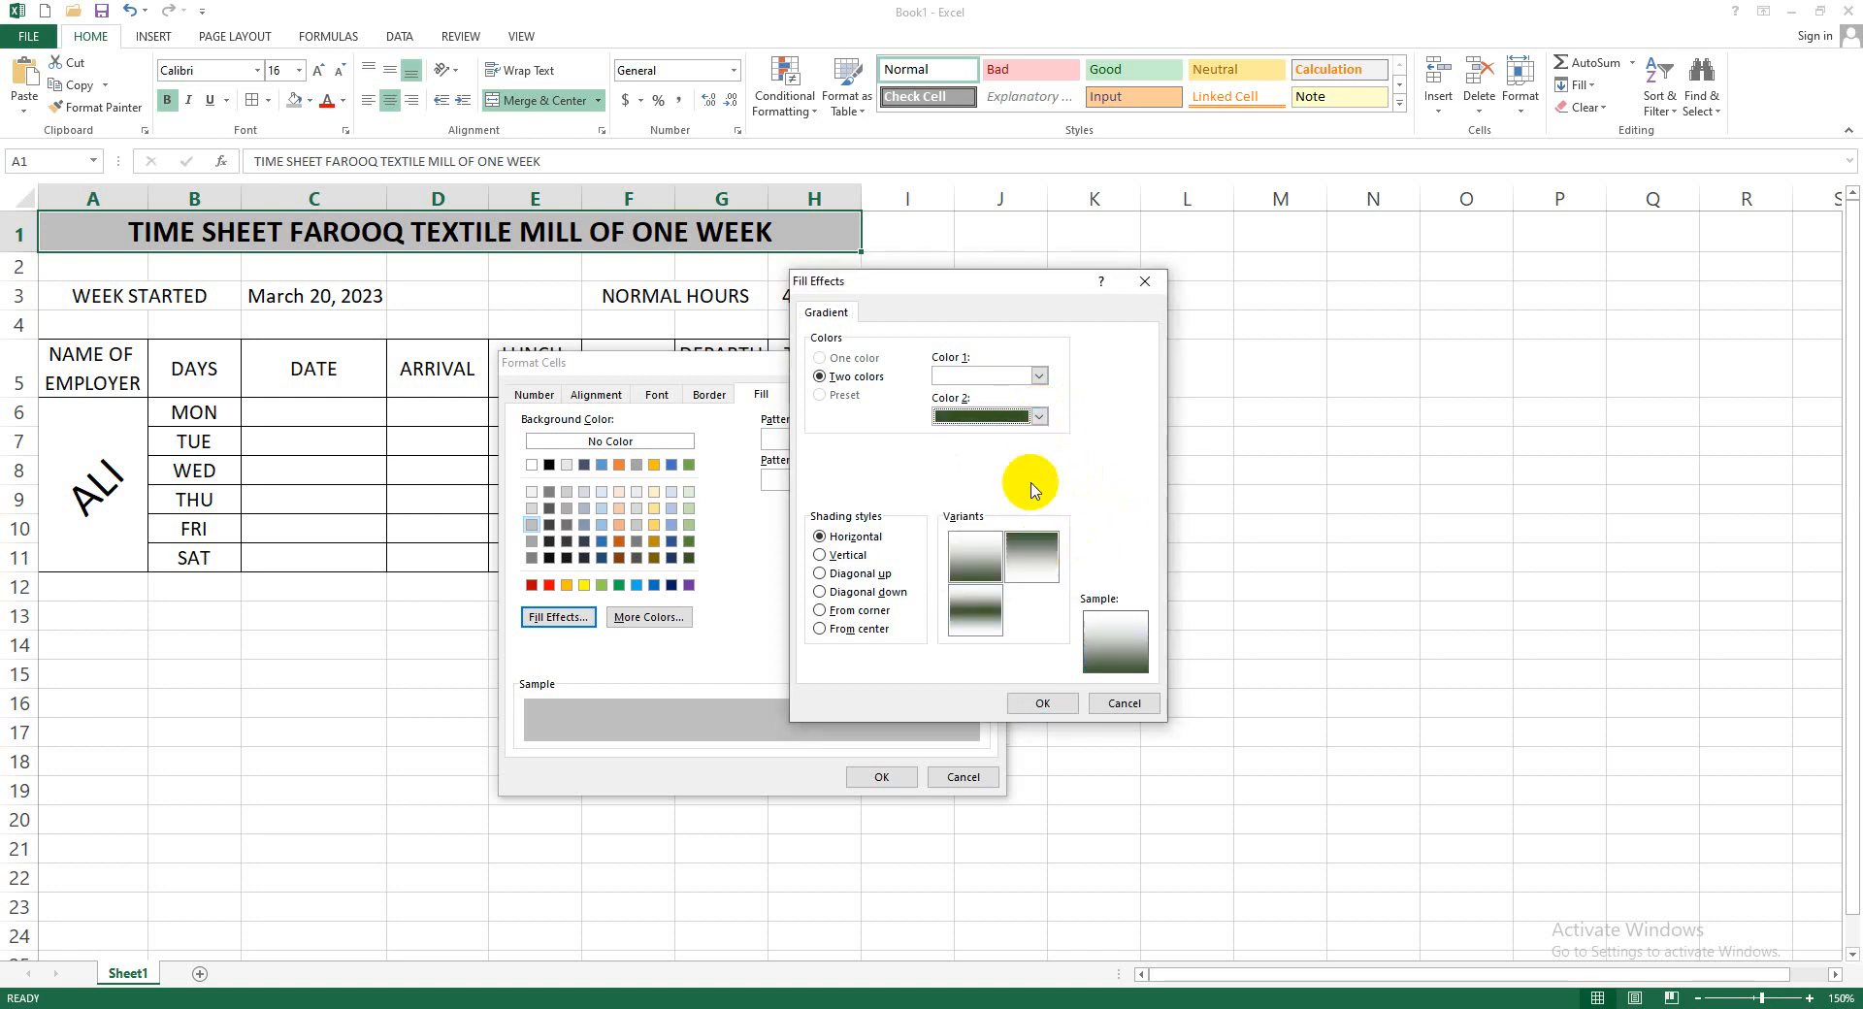
pyautogui.click(1036, 376)
pyautogui.click(1089, 433)
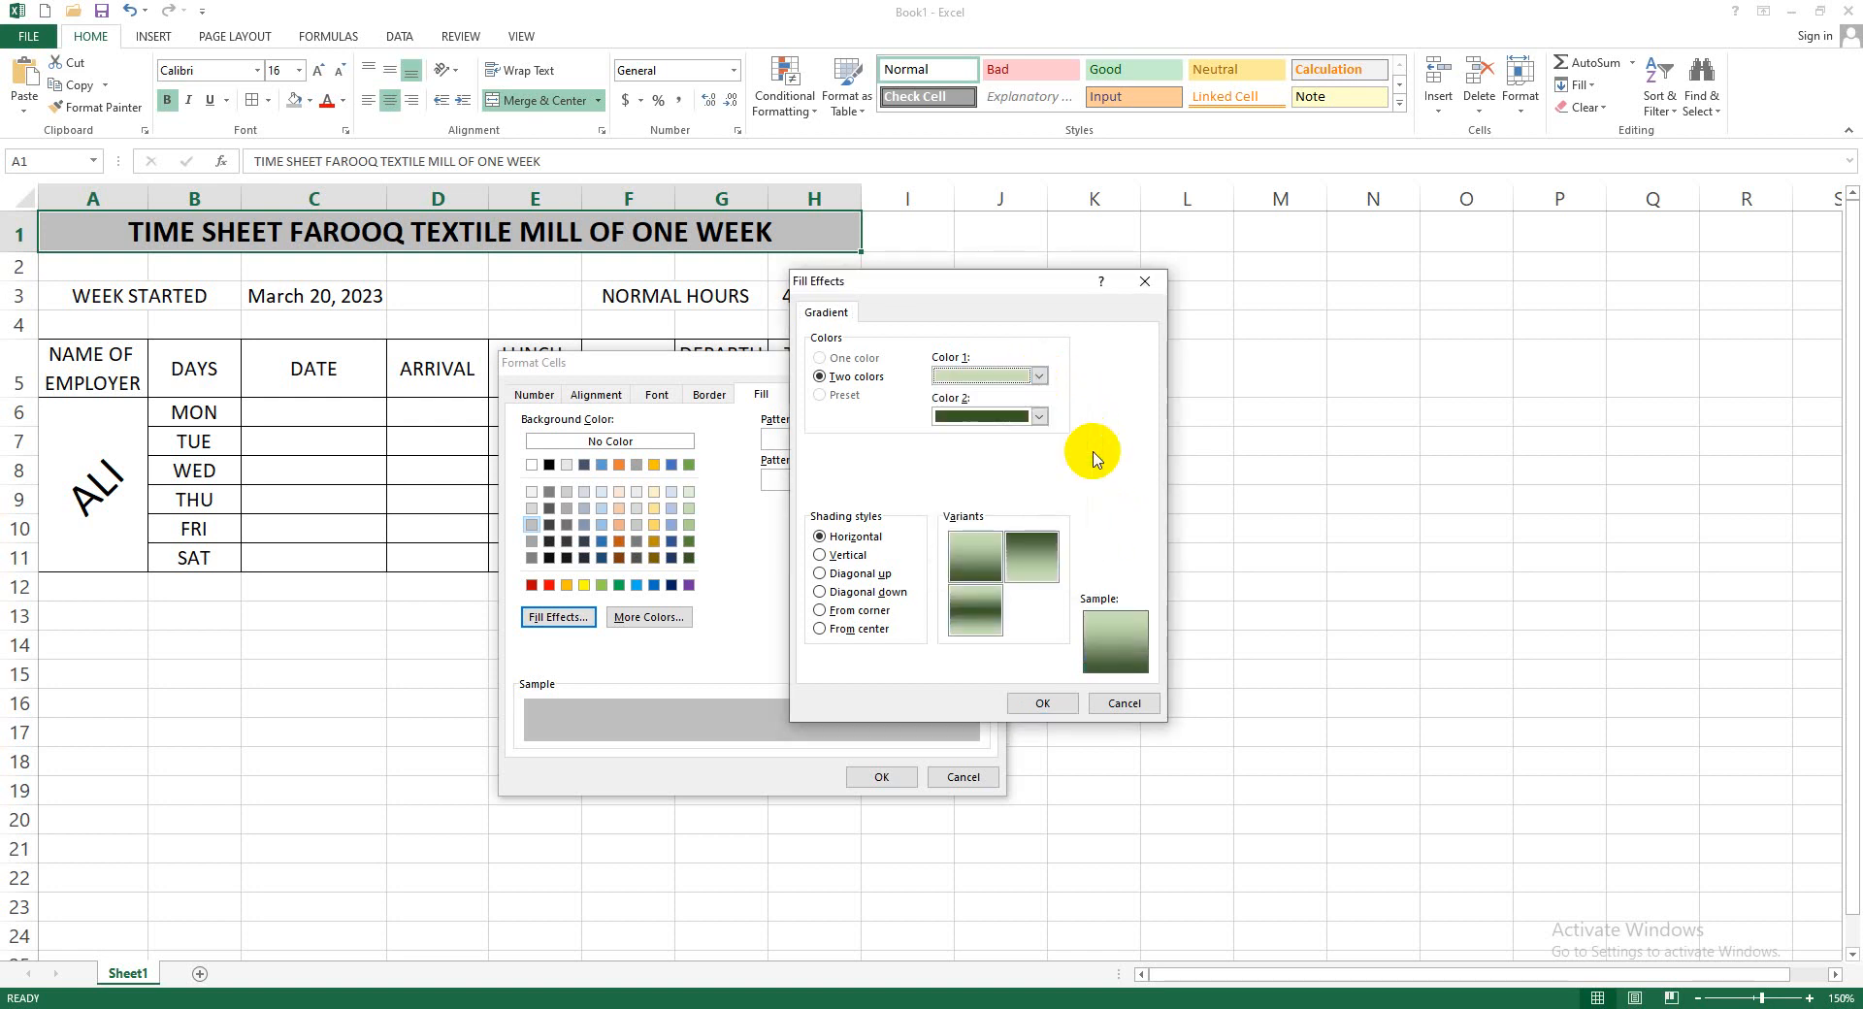
pyautogui.click(997, 573)
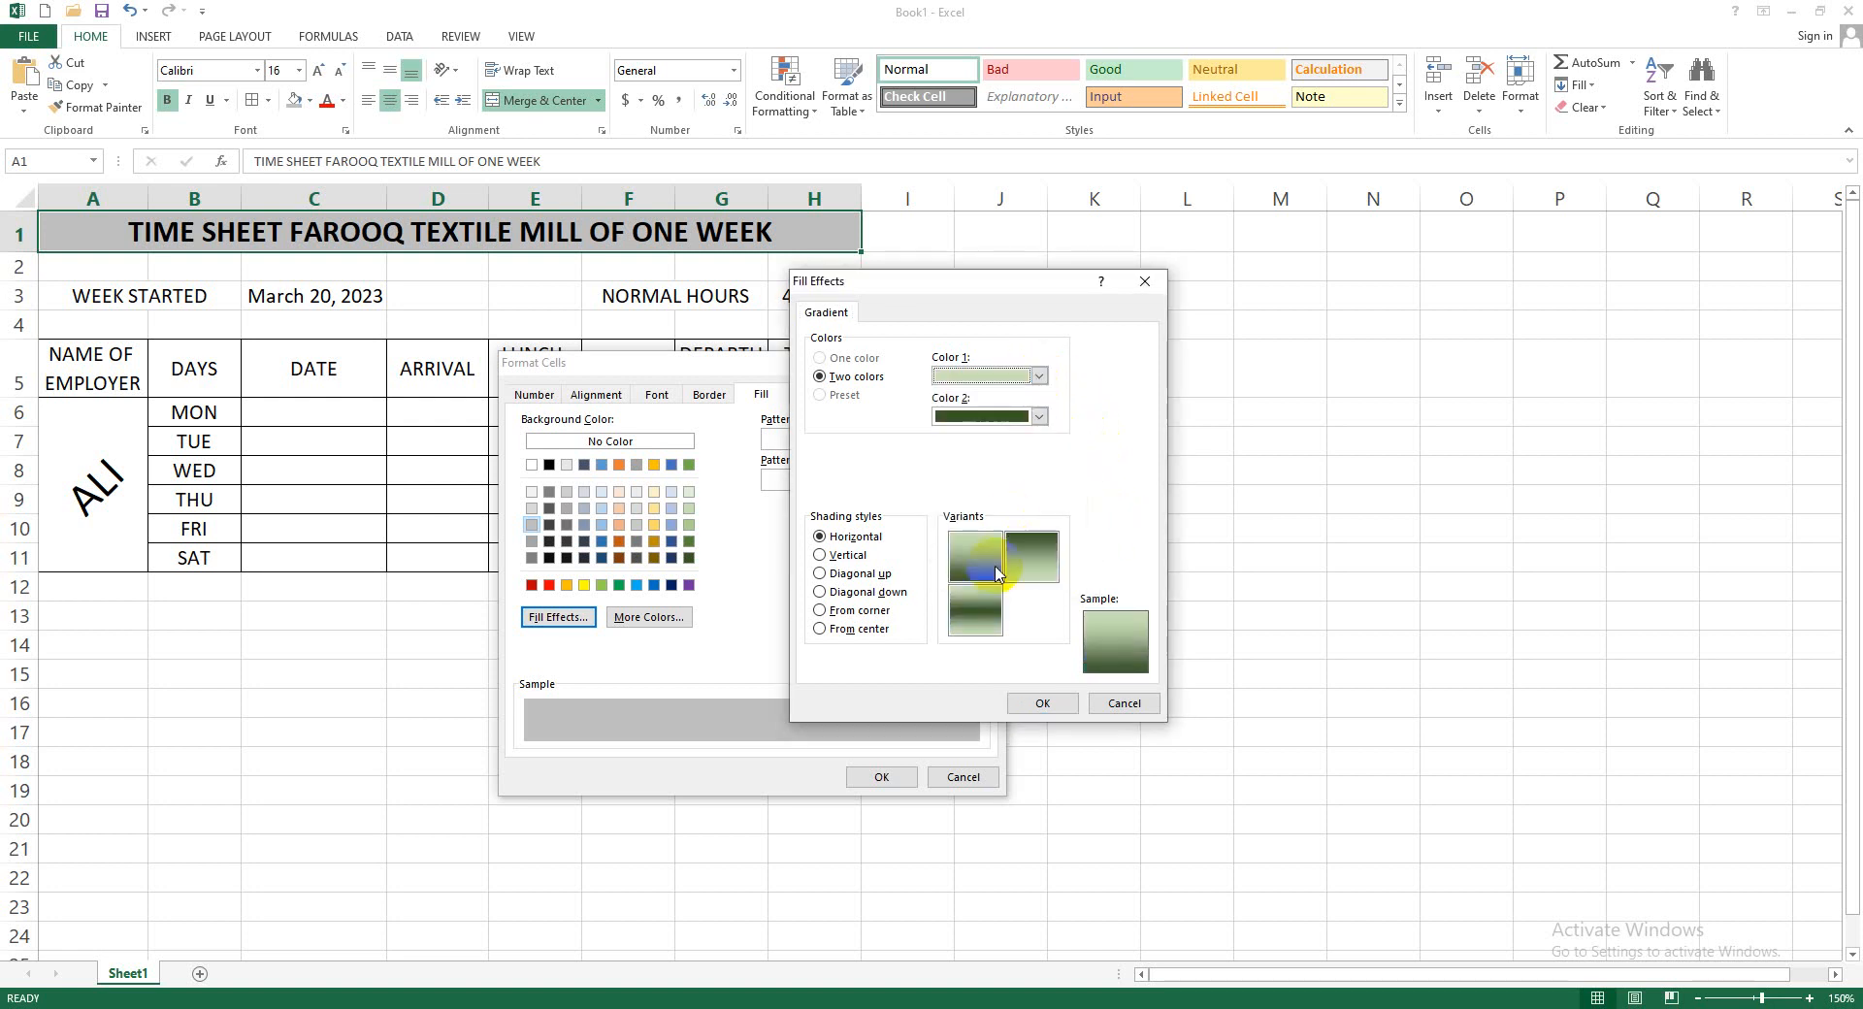
pyautogui.click(1037, 416)
pyautogui.click(1089, 481)
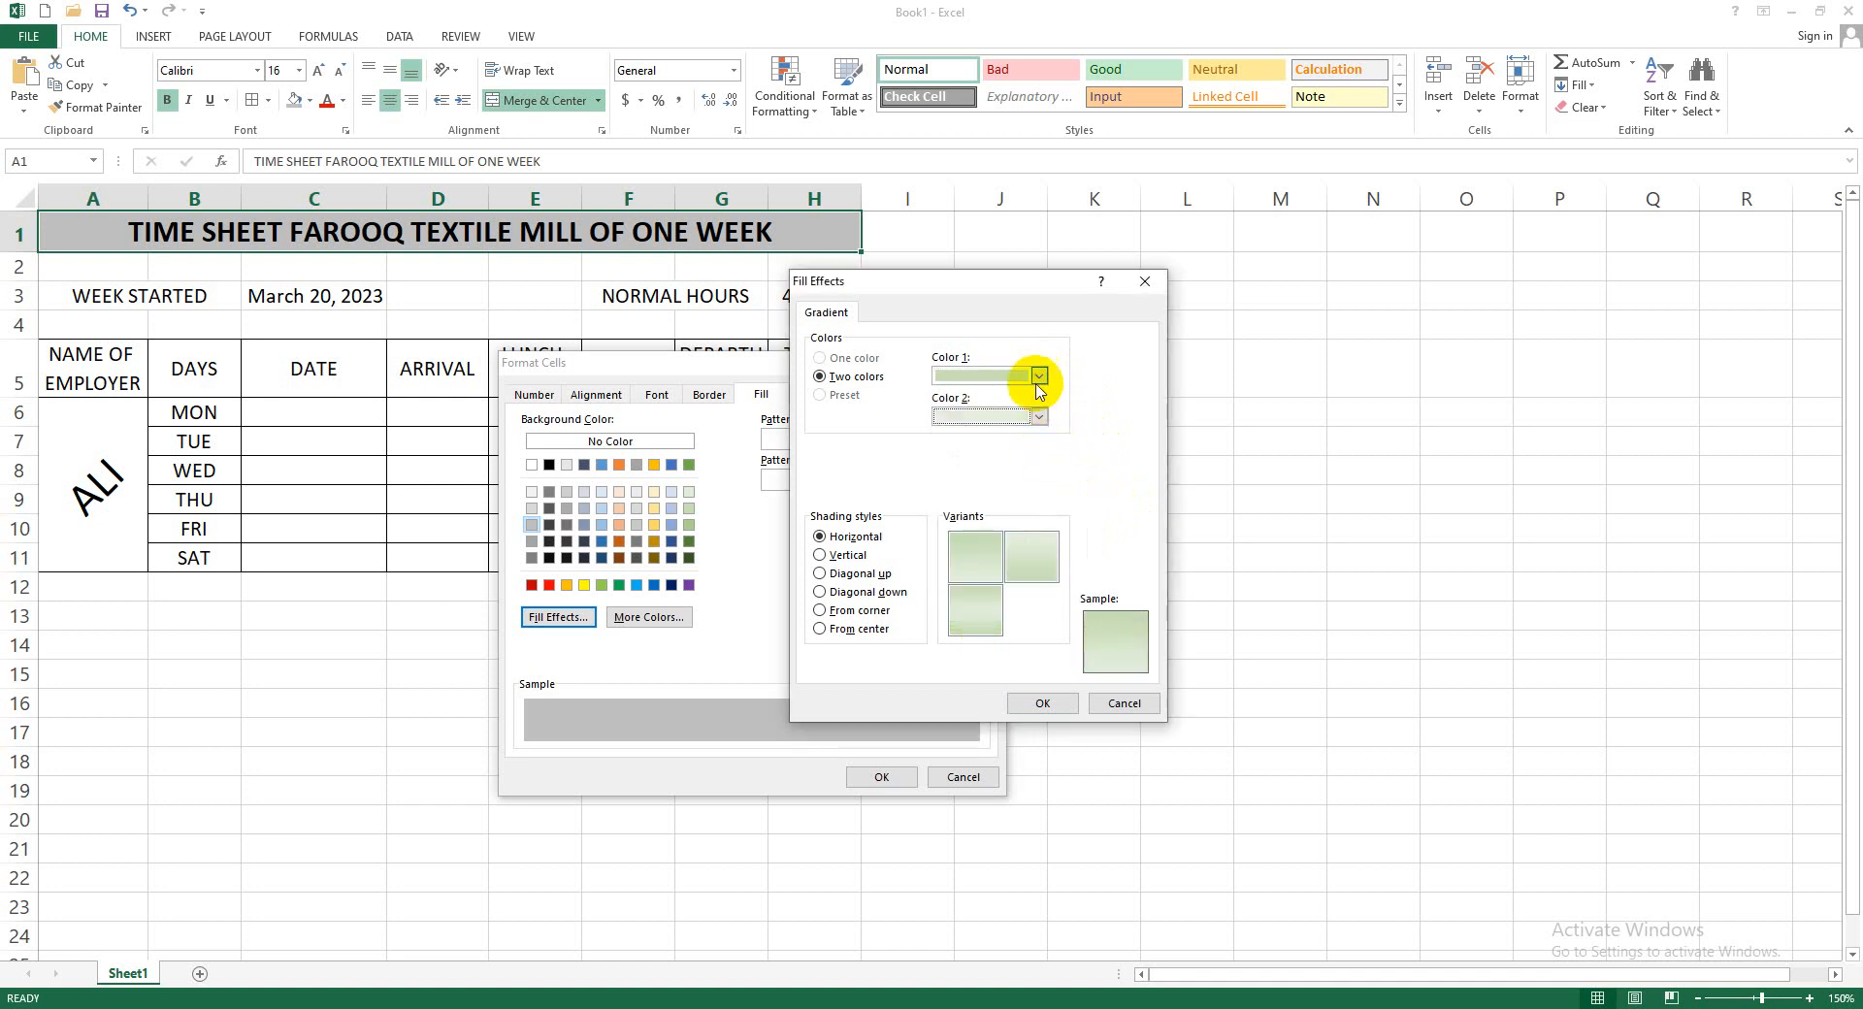
pyautogui.click(1038, 375)
pyautogui.click(1089, 478)
# Choose Horizontal shading with the variant that is light in the middle and dark at both edges, and apply the gradient to the title
pyautogui.click(976, 609)
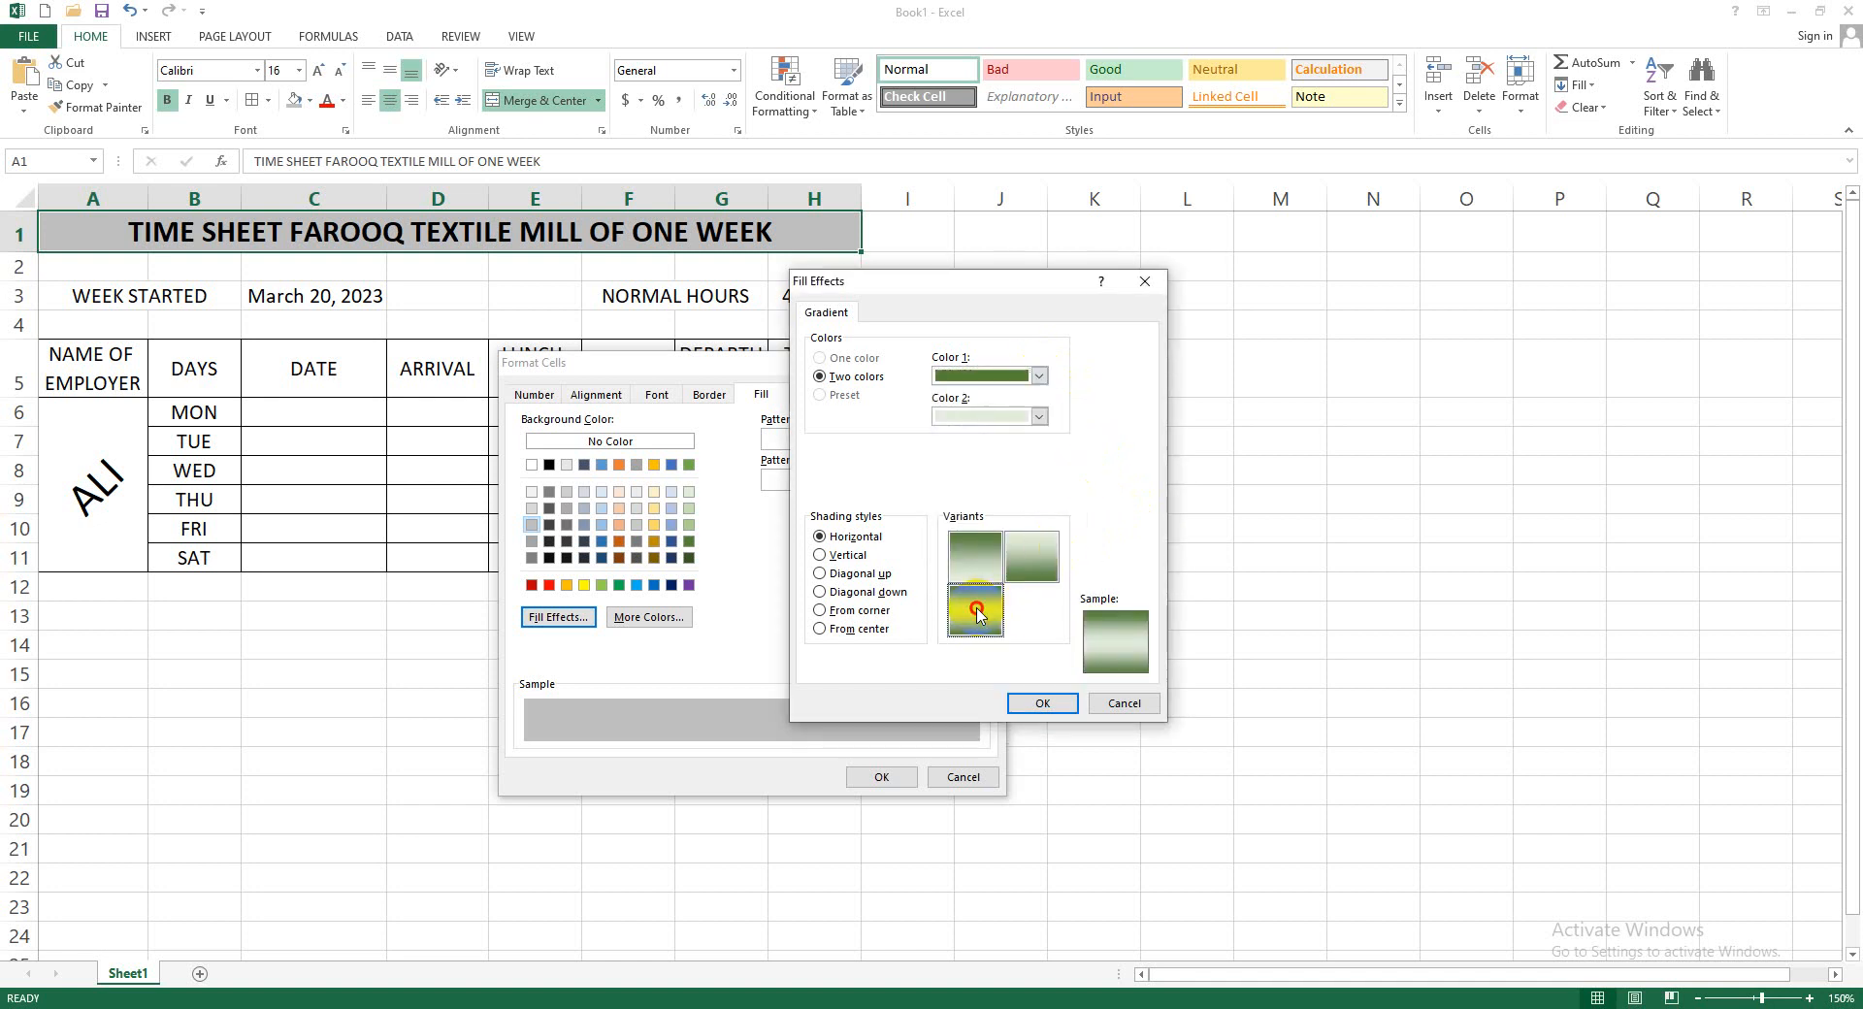
pyautogui.click(844, 574)
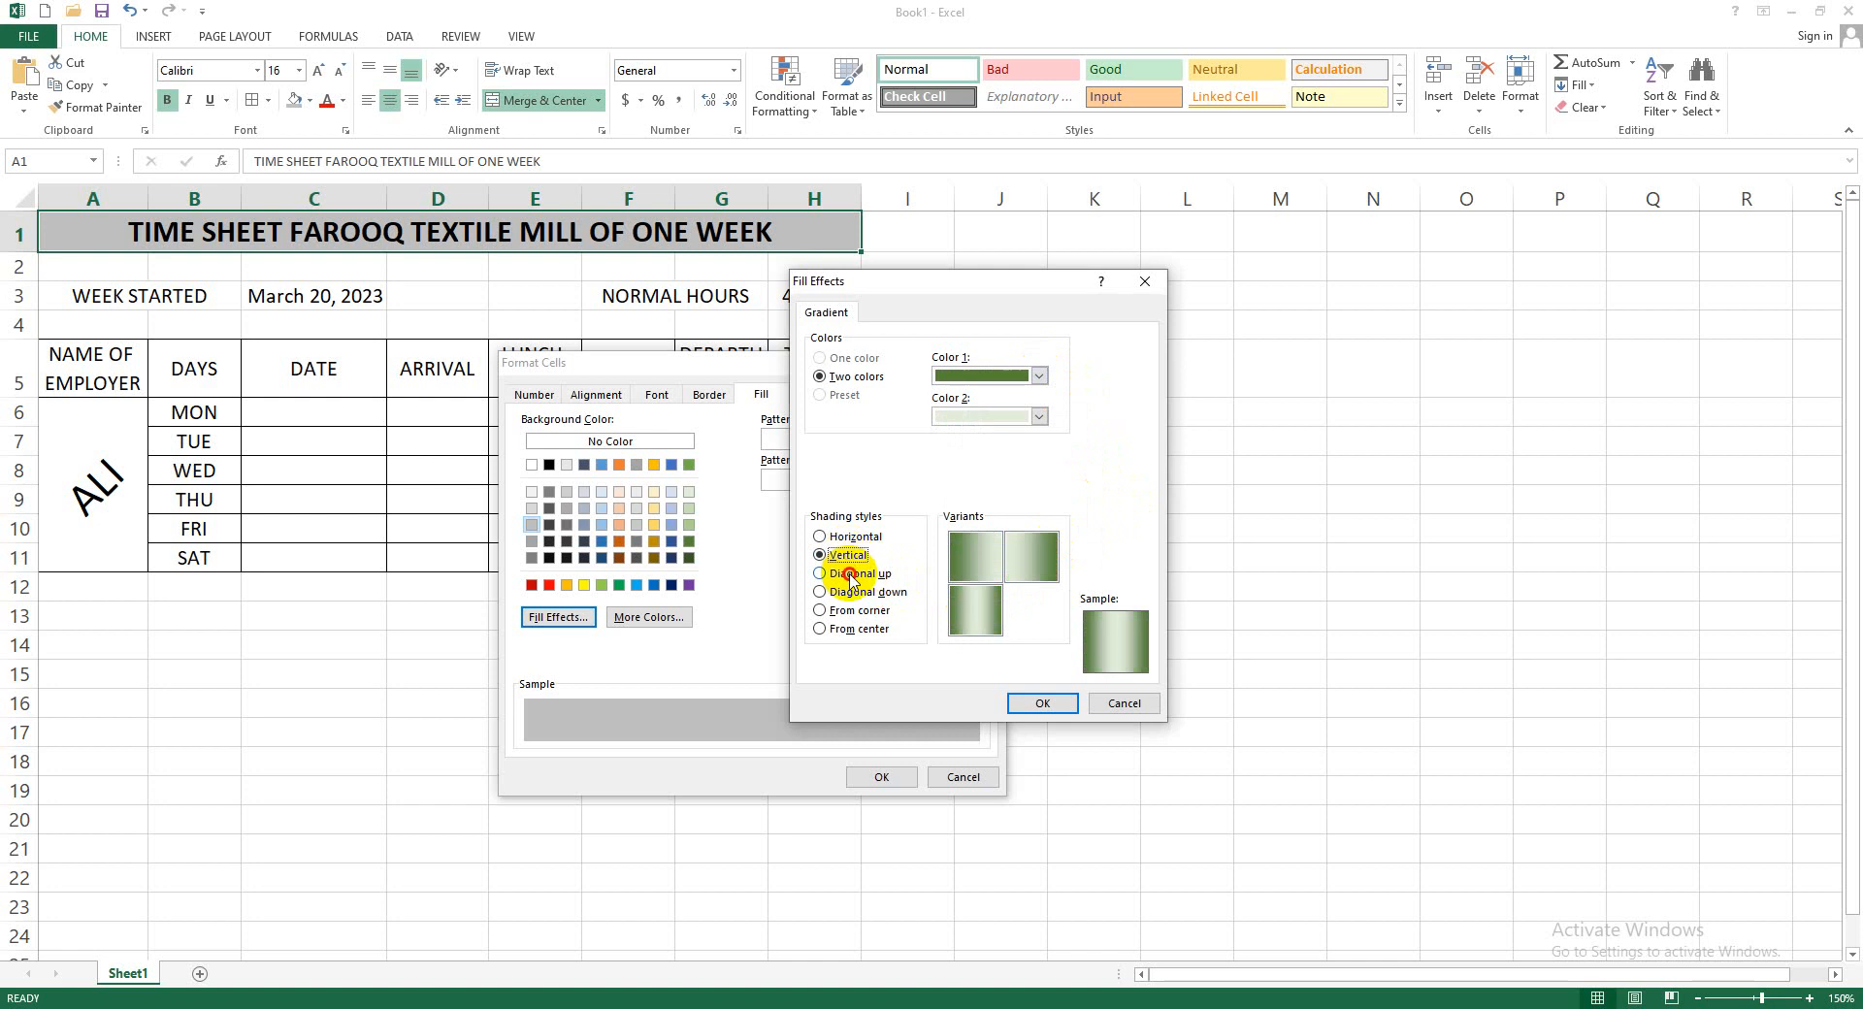
pyautogui.click(842, 543)
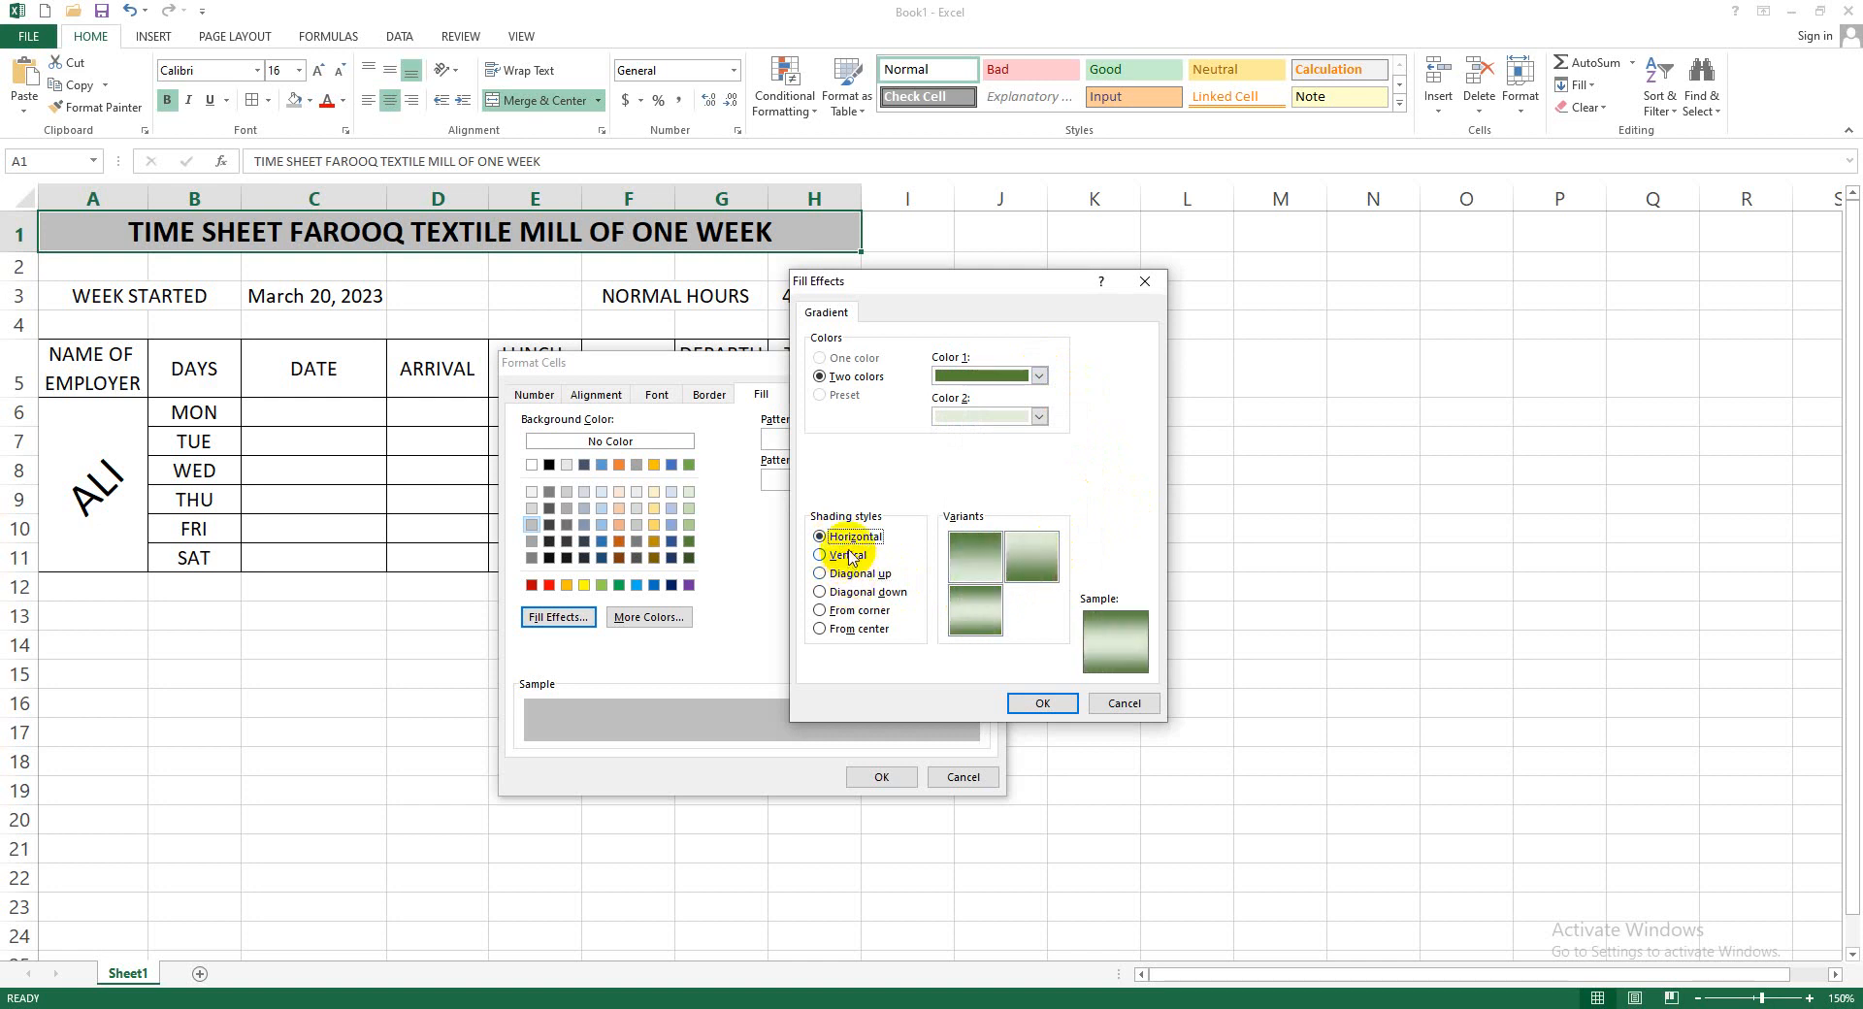
pyautogui.click(975, 614)
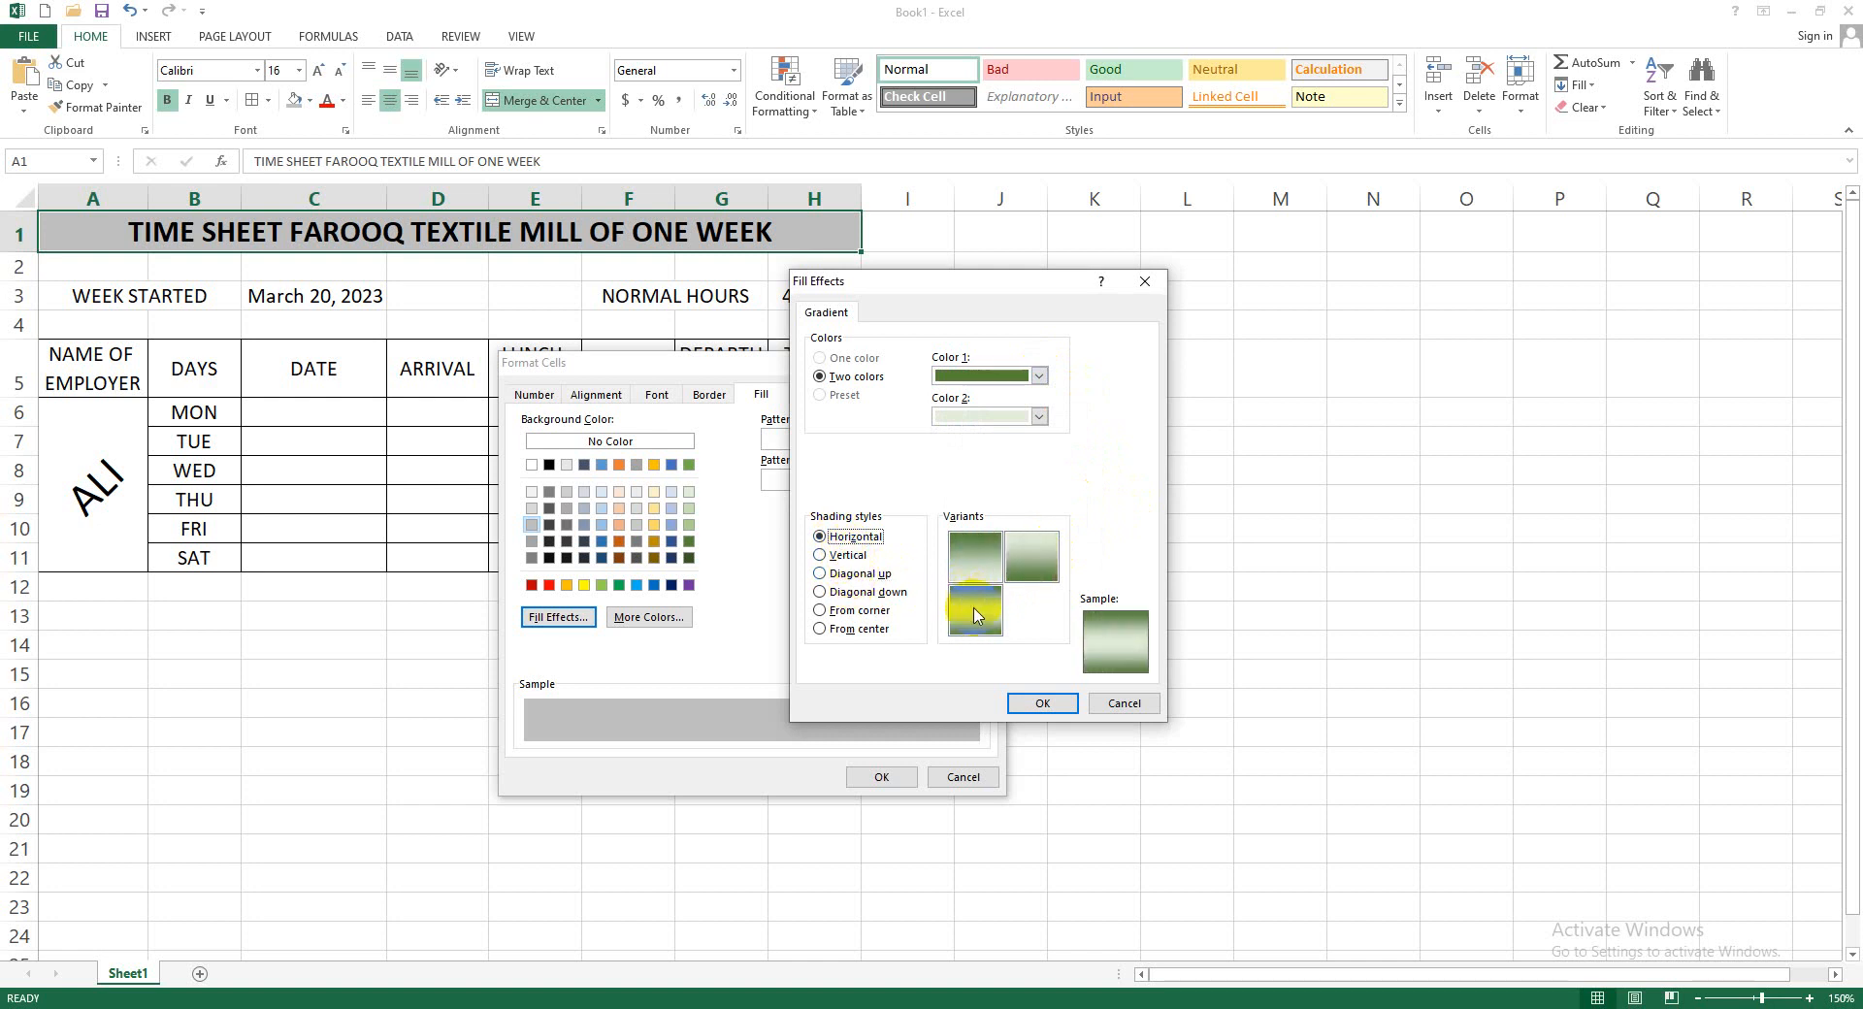
pyautogui.click(1042, 702)
pyautogui.click(882, 777)
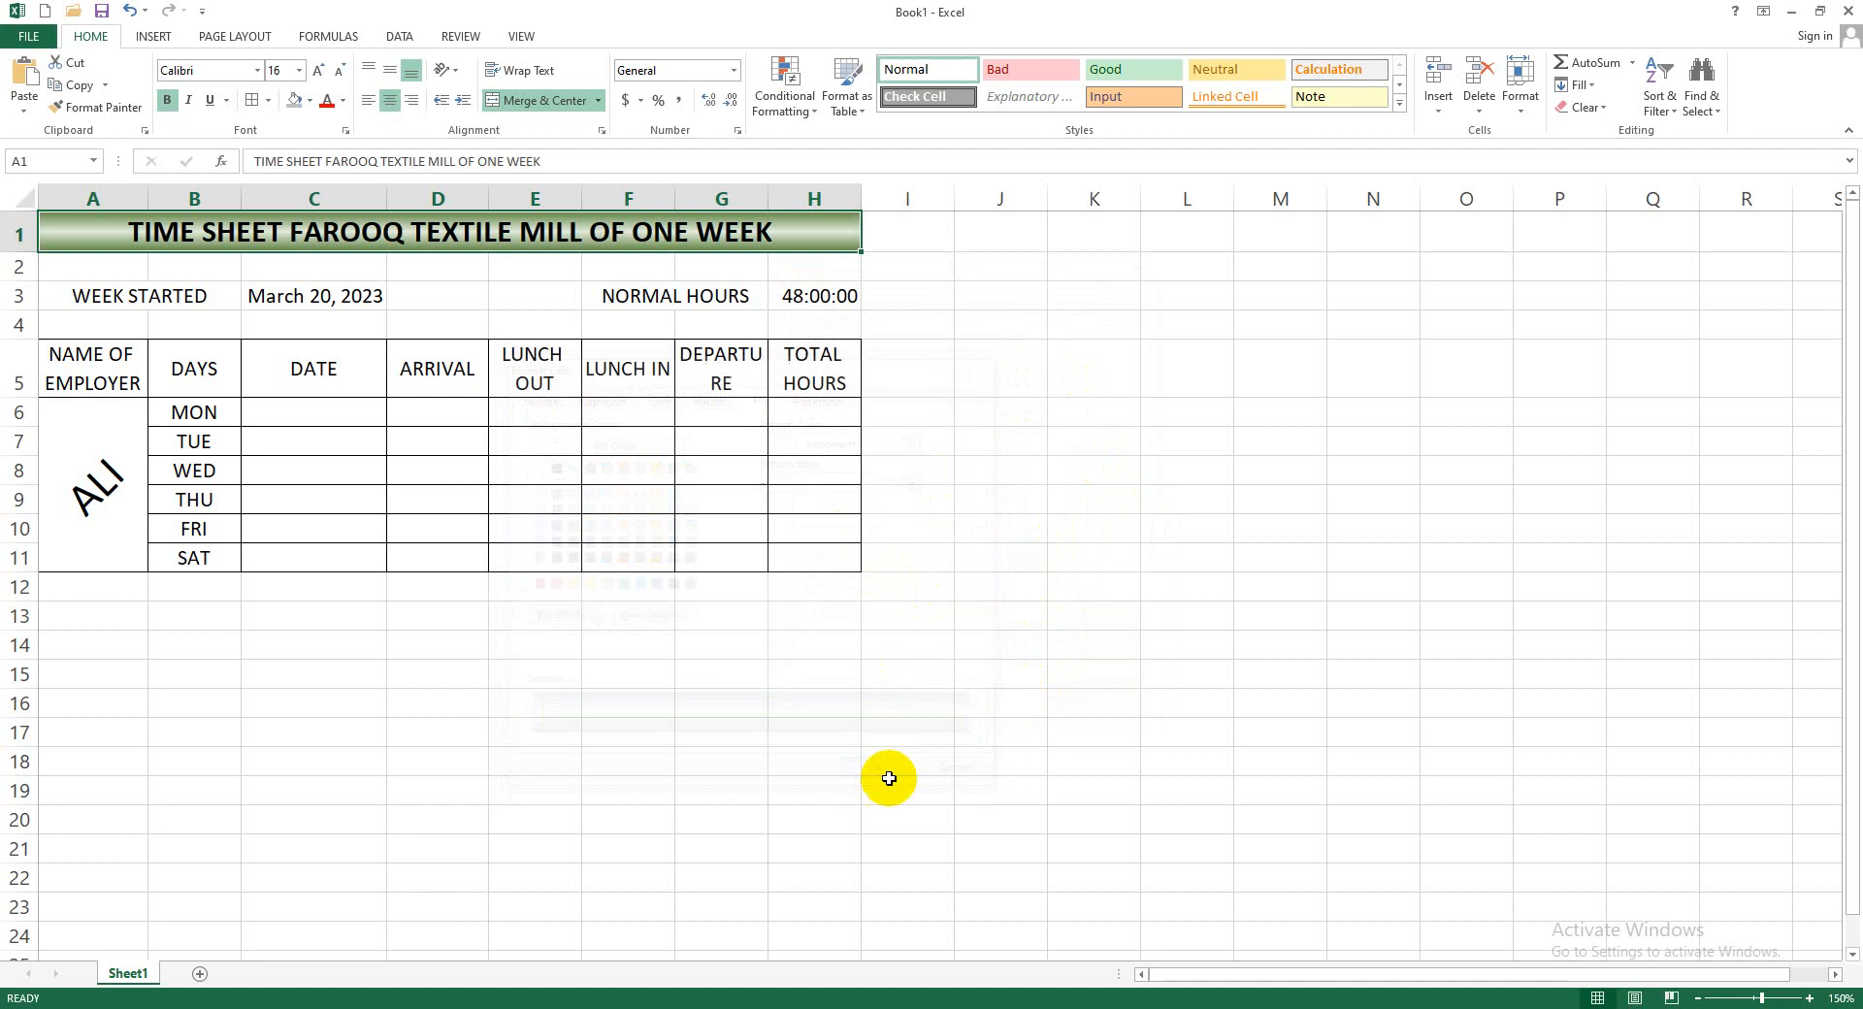
pyautogui.click(1035, 452)
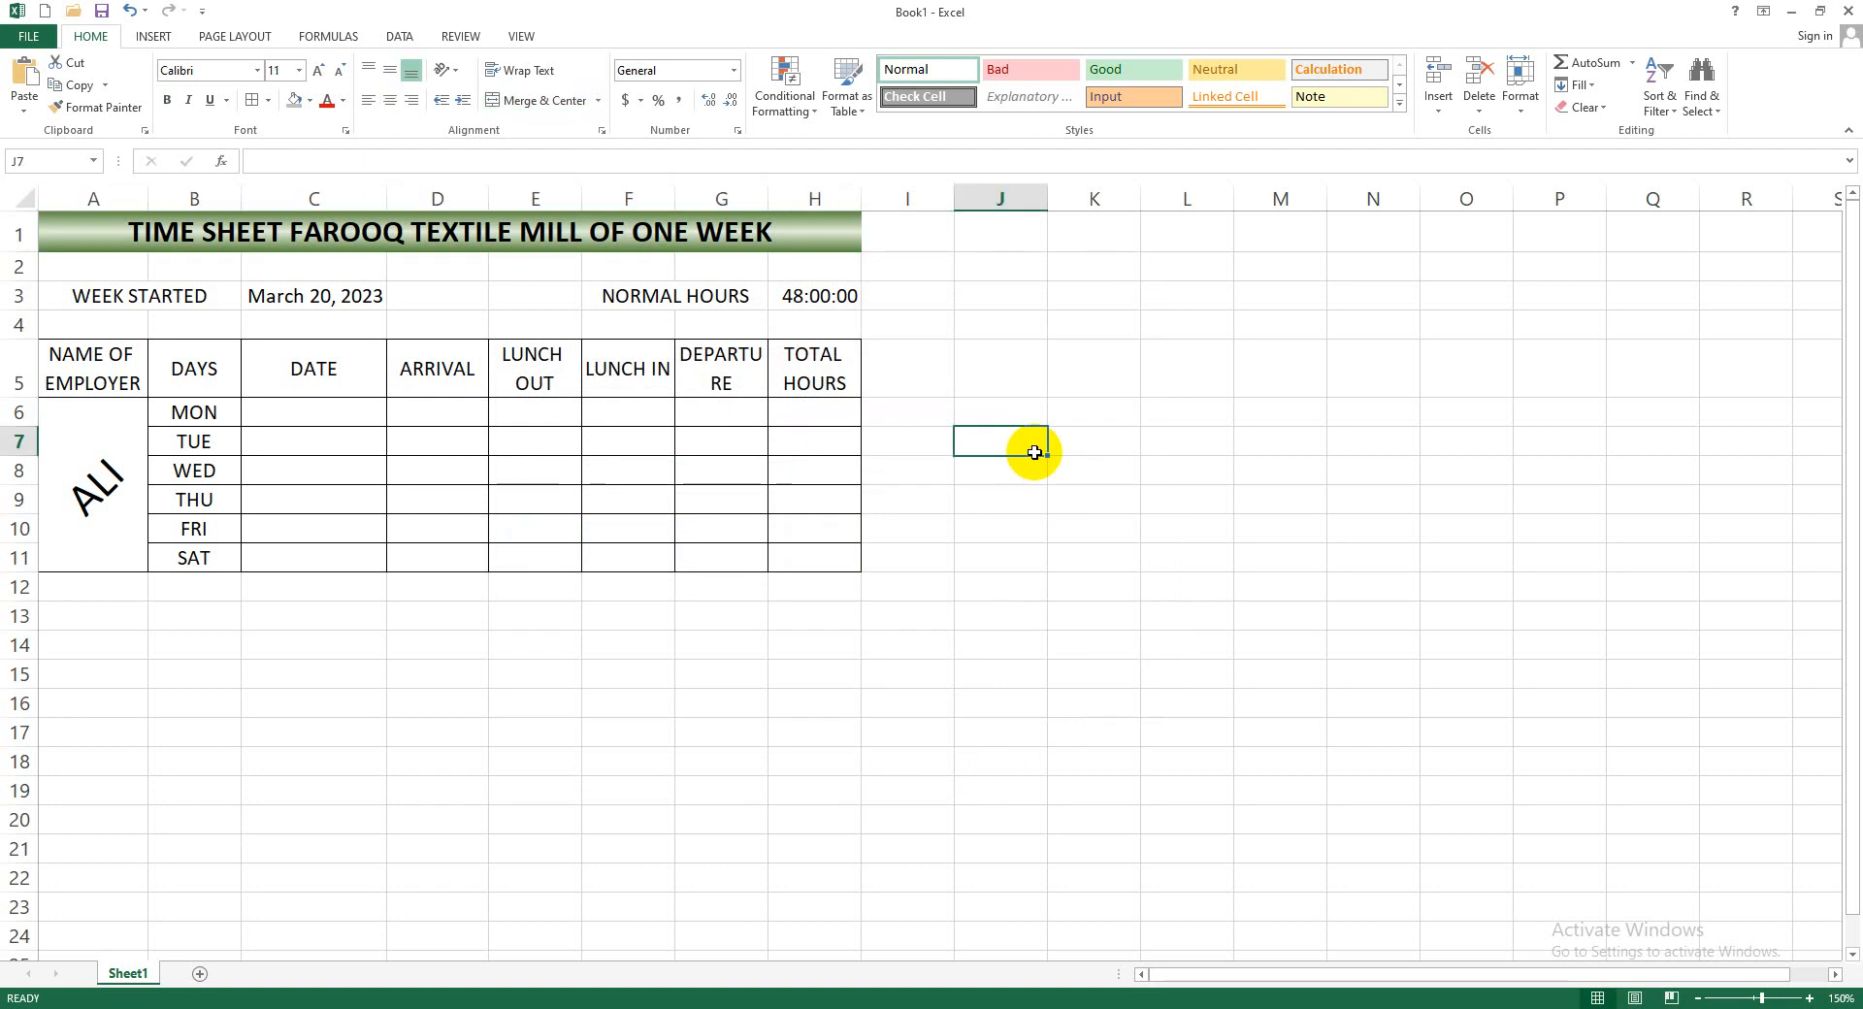
# Add borders to the week-started label and date in A3:C3 and make them bold
pyautogui.click(126, 297)
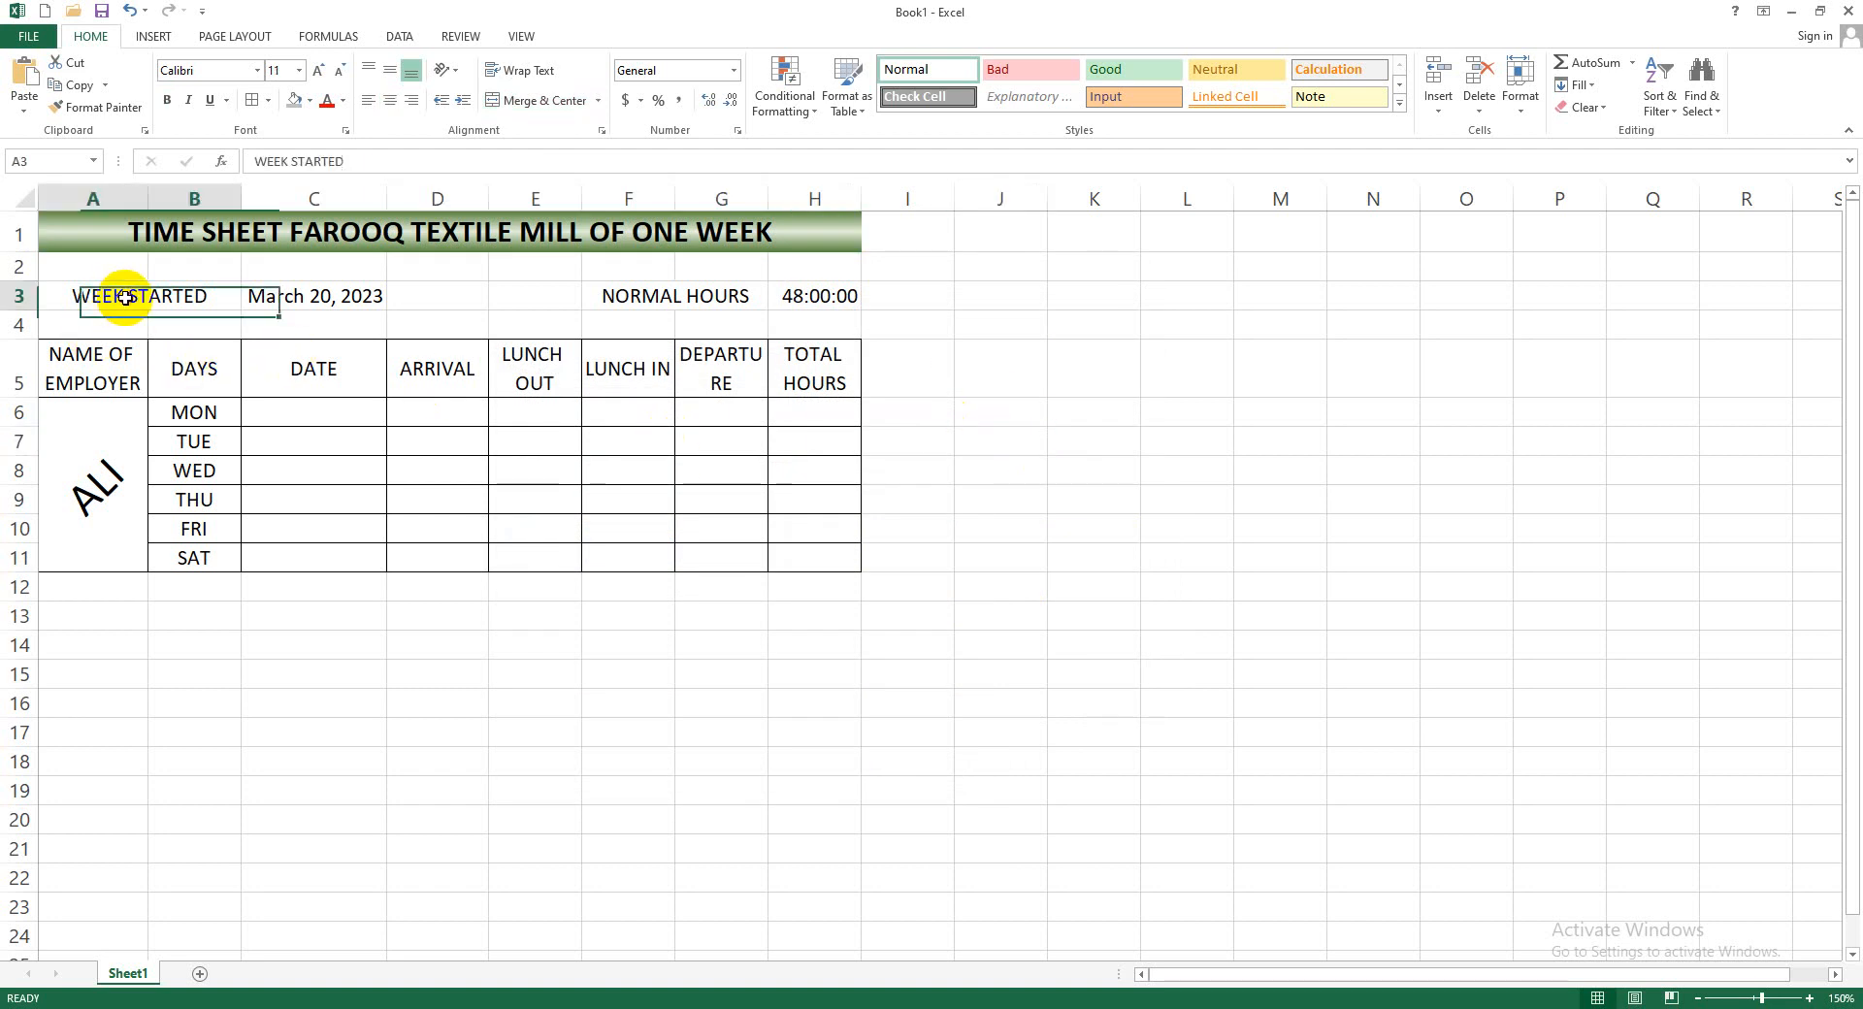
pyautogui.moveTo(116, 296); pyautogui.dragTo(291, 297)
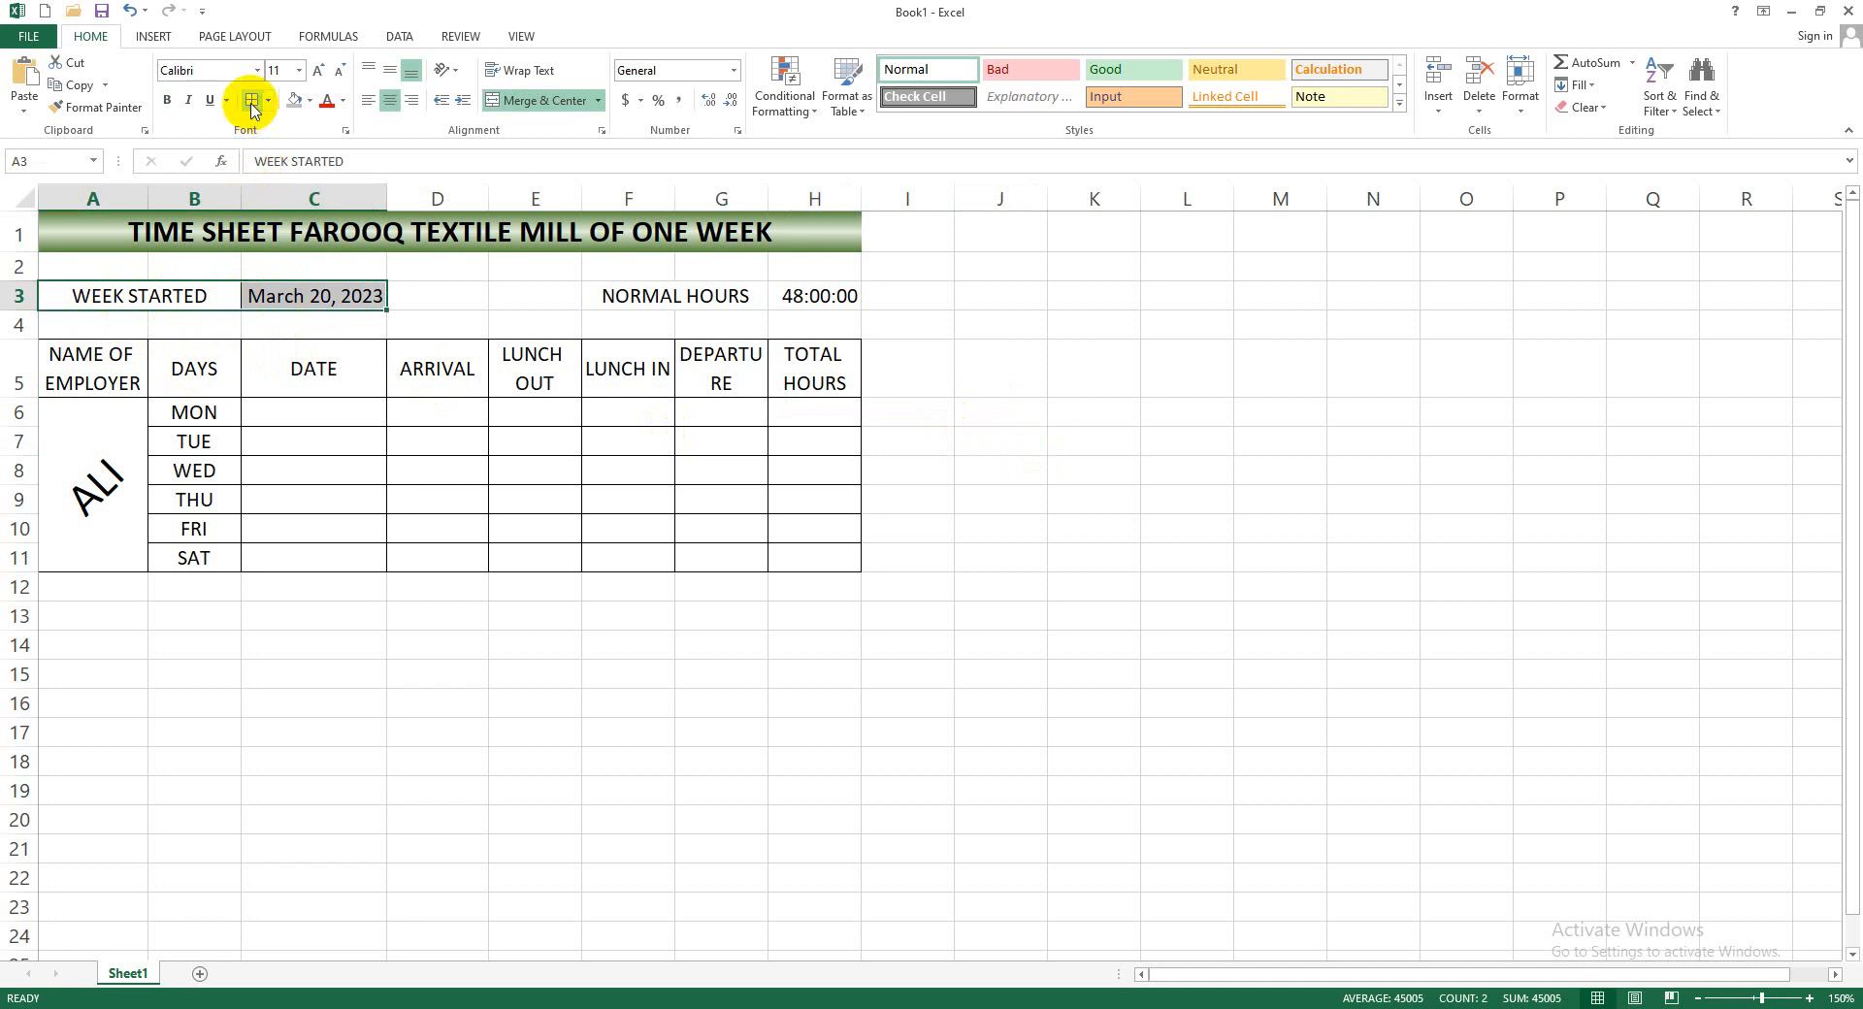
pyautogui.click(167, 100)
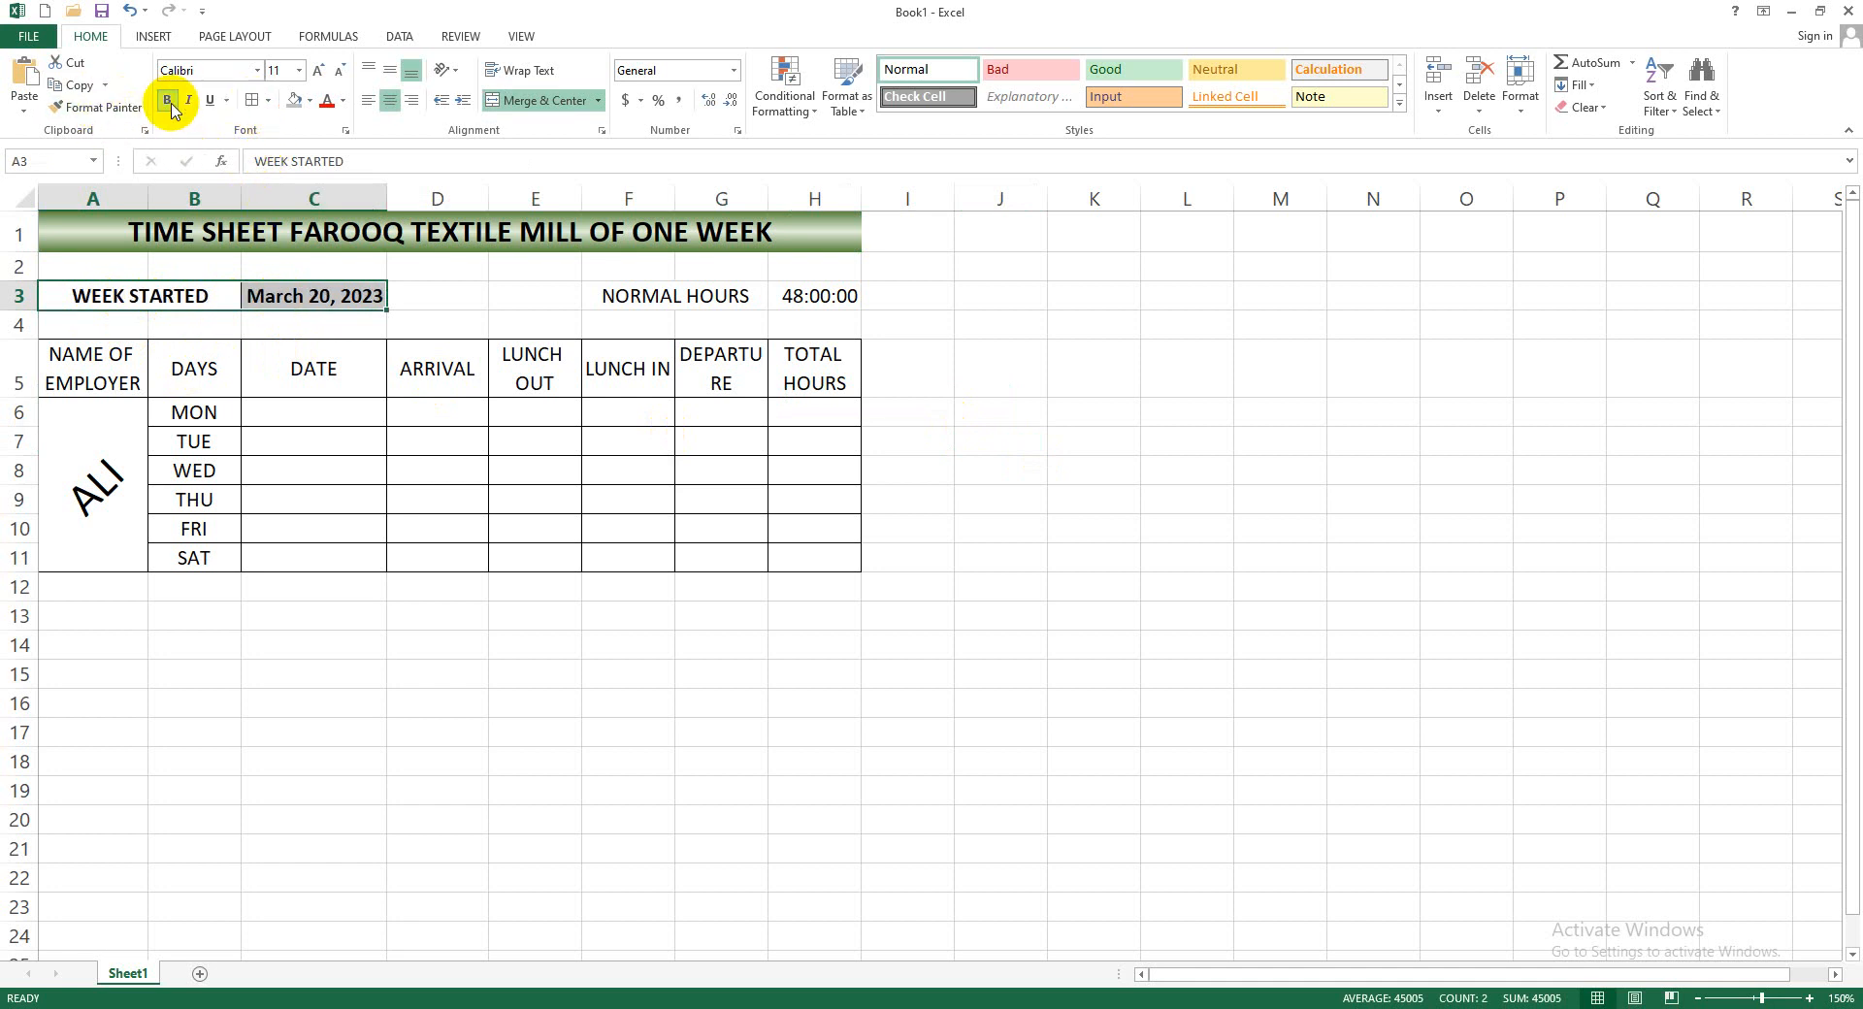
pyautogui.click(403, 615)
pyautogui.click(286, 301)
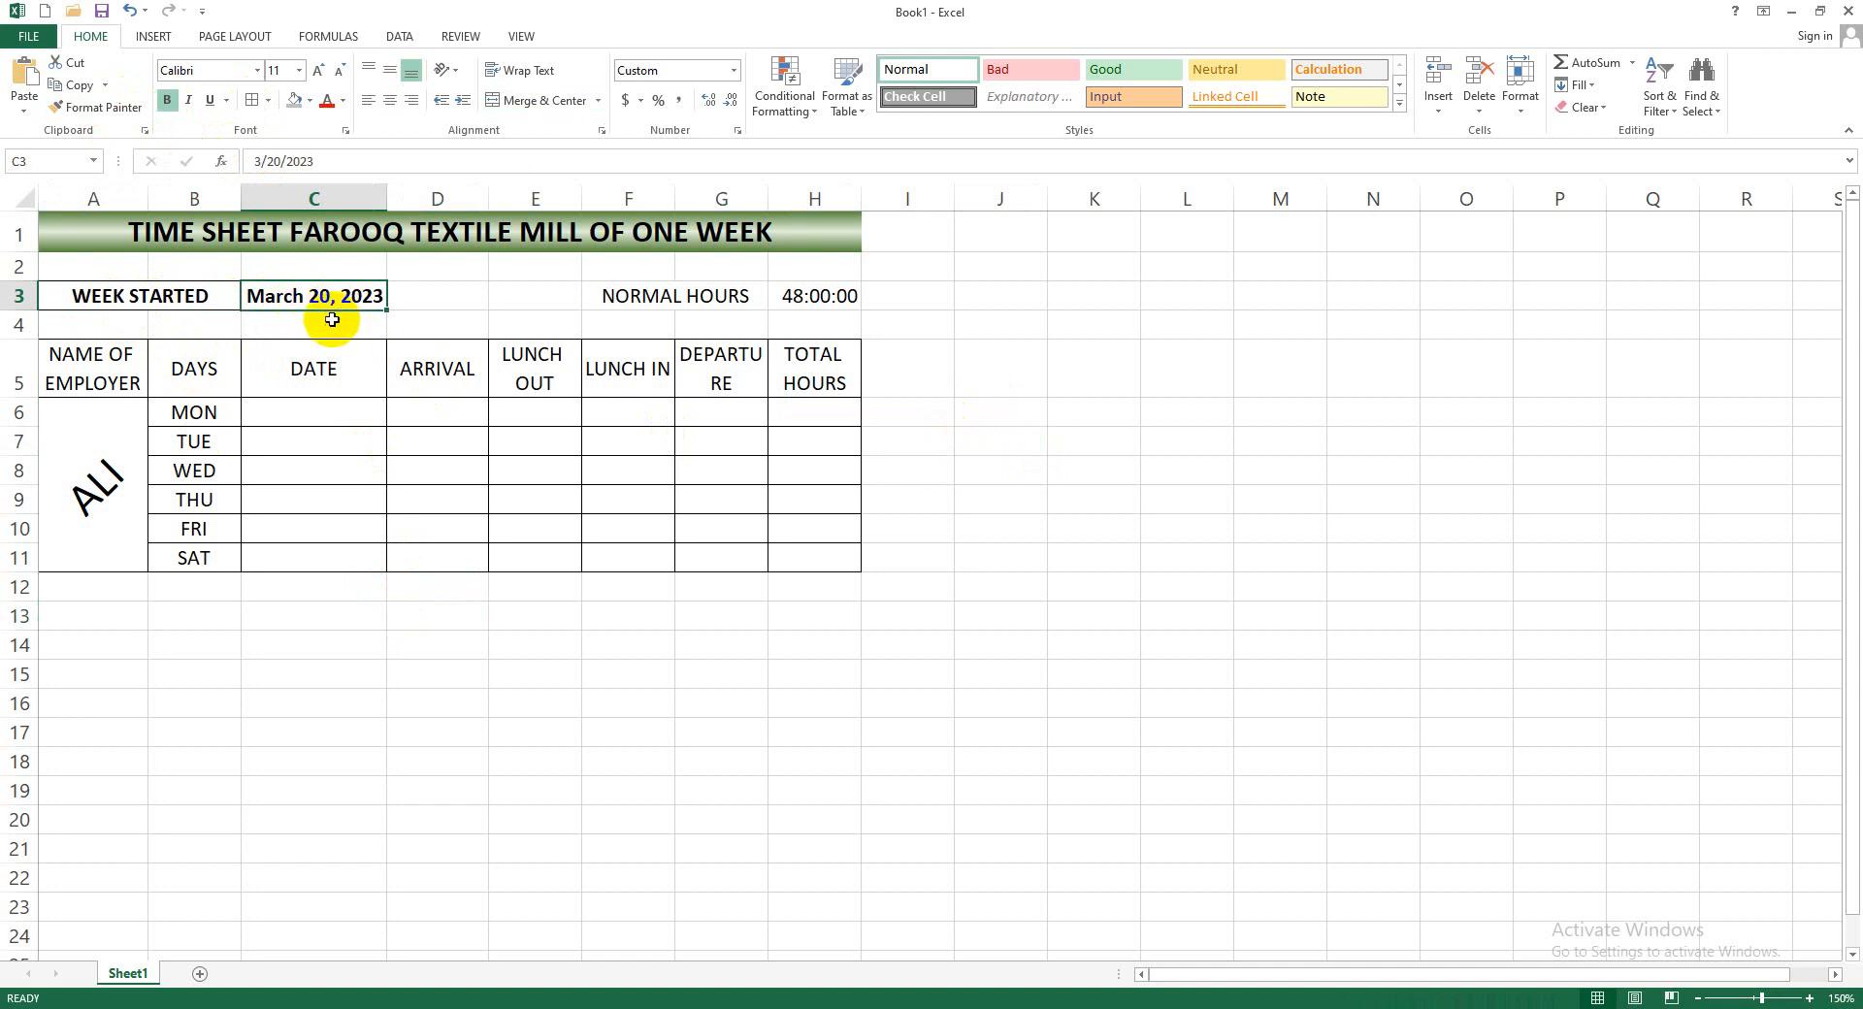
# Make the normal hours label and its value in F3:H3 bold
pyautogui.click(639, 296)
pyautogui.moveTo(738, 296); pyautogui.dragTo(815, 296)
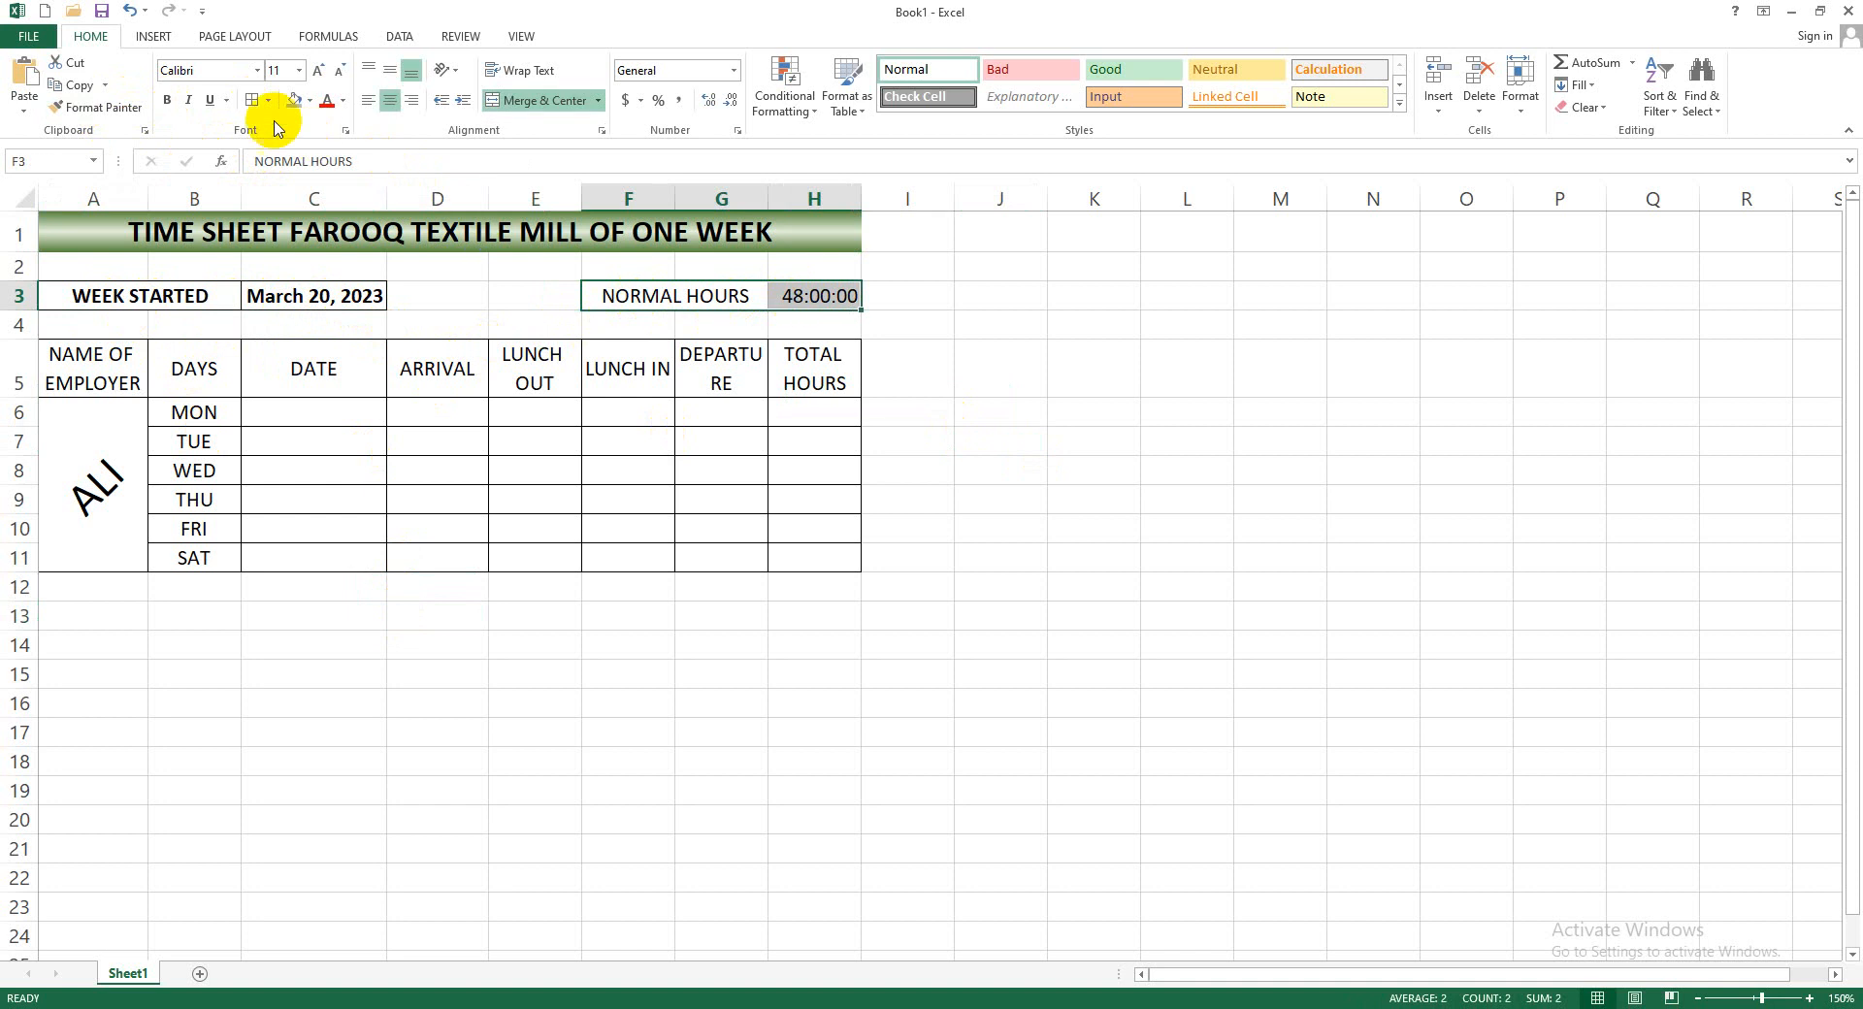
pyautogui.click(167, 100)
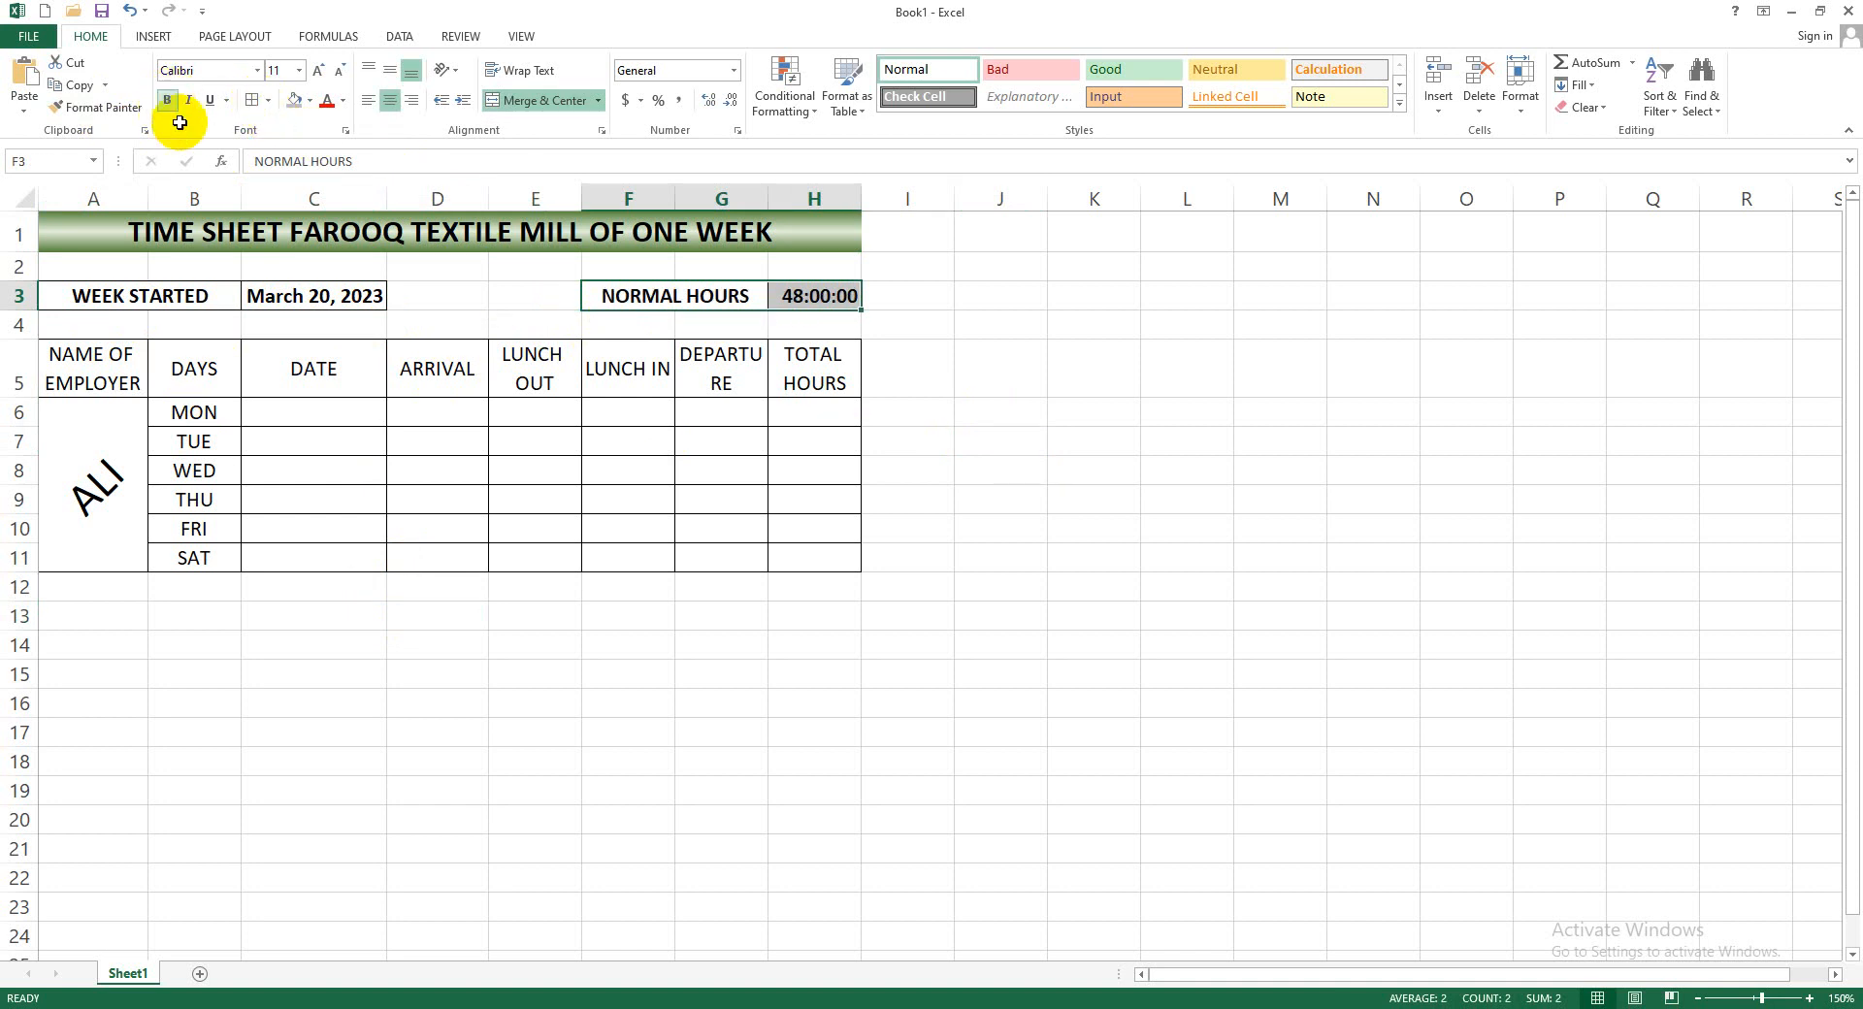
# Apply thicker solid outline and inside borders to the week-started label and date in A3:C3
pyautogui.click(373, 673)
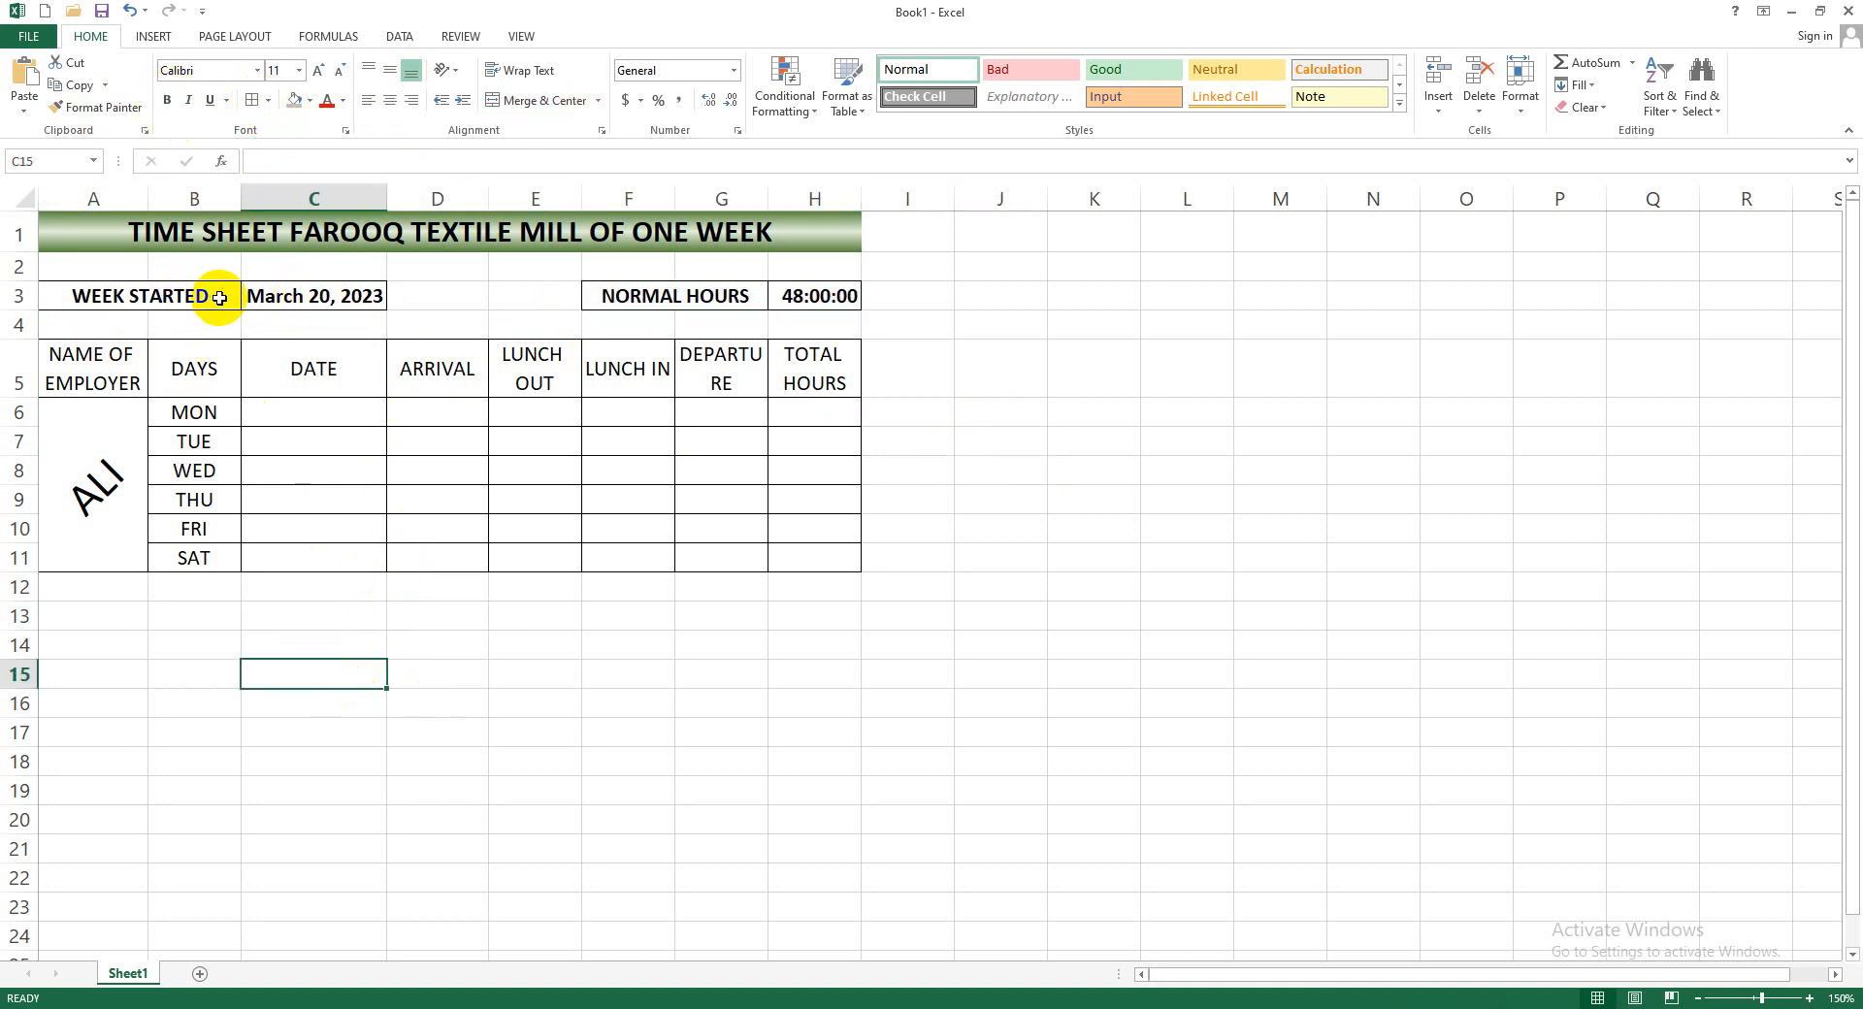
pyautogui.moveTo(190, 295); pyautogui.dragTo(283, 293)
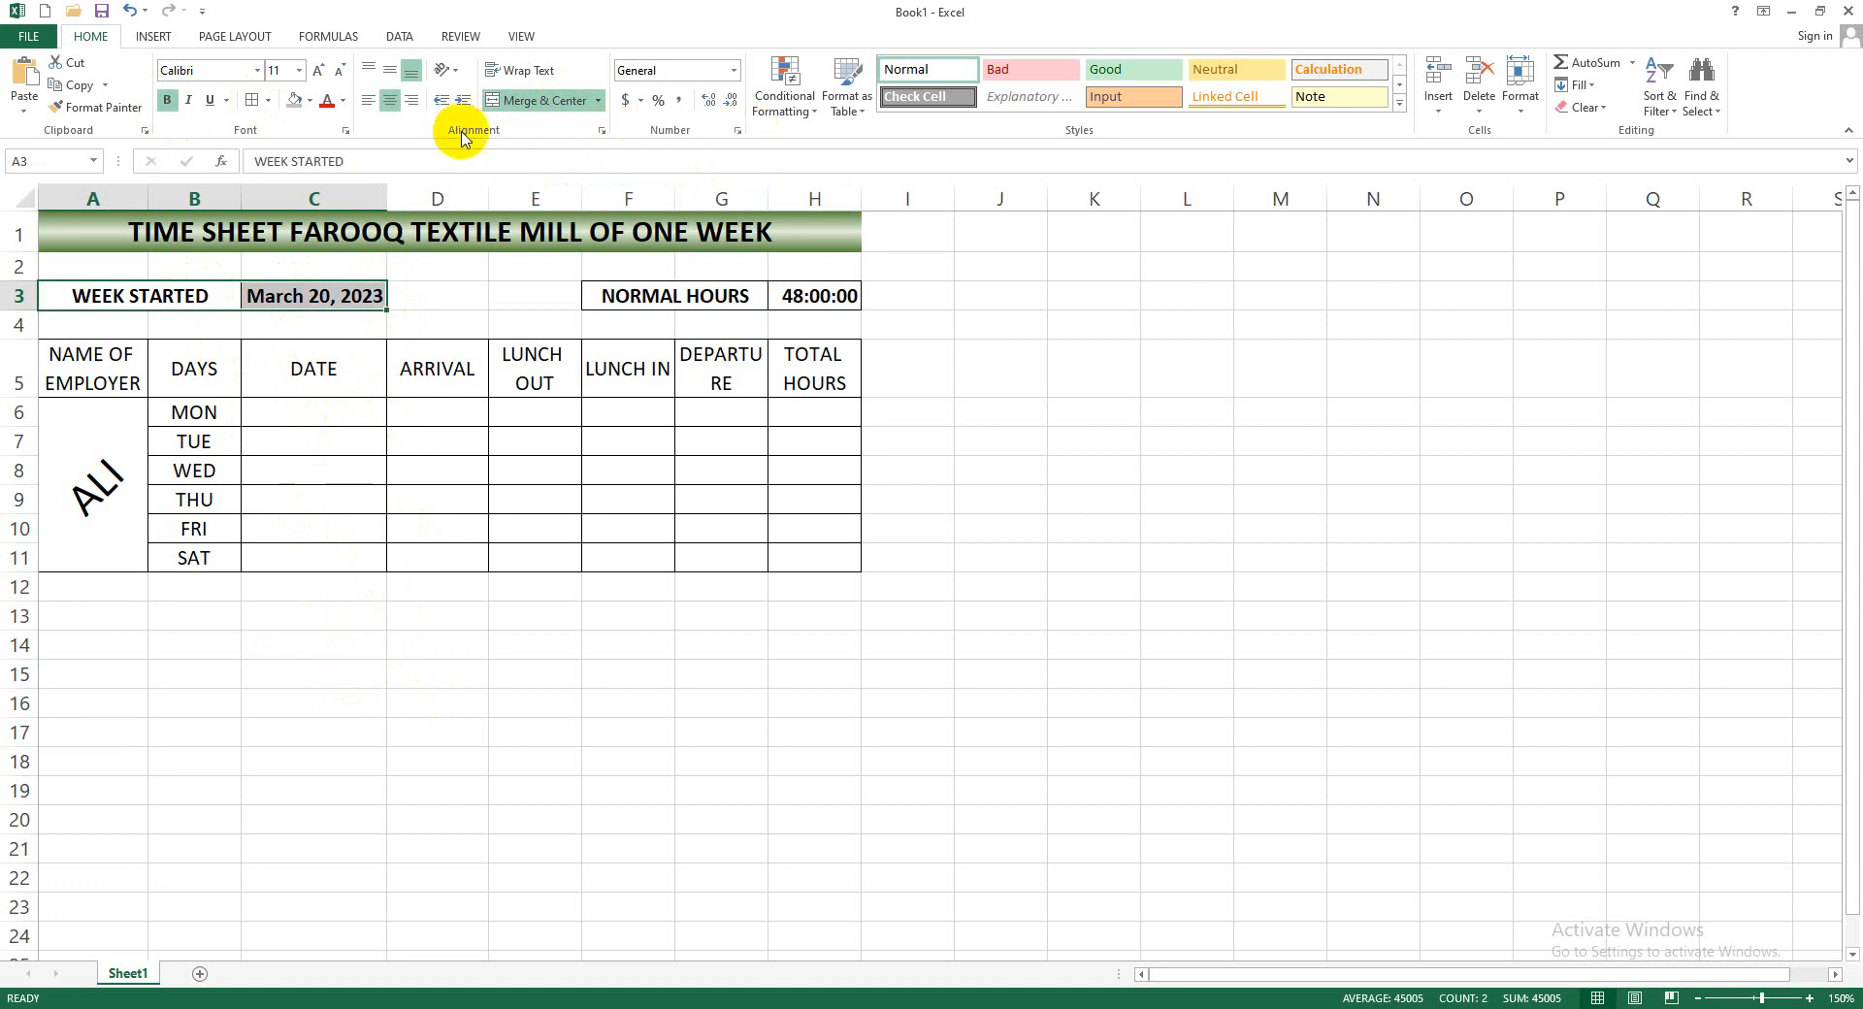
pyautogui.click(348, 139)
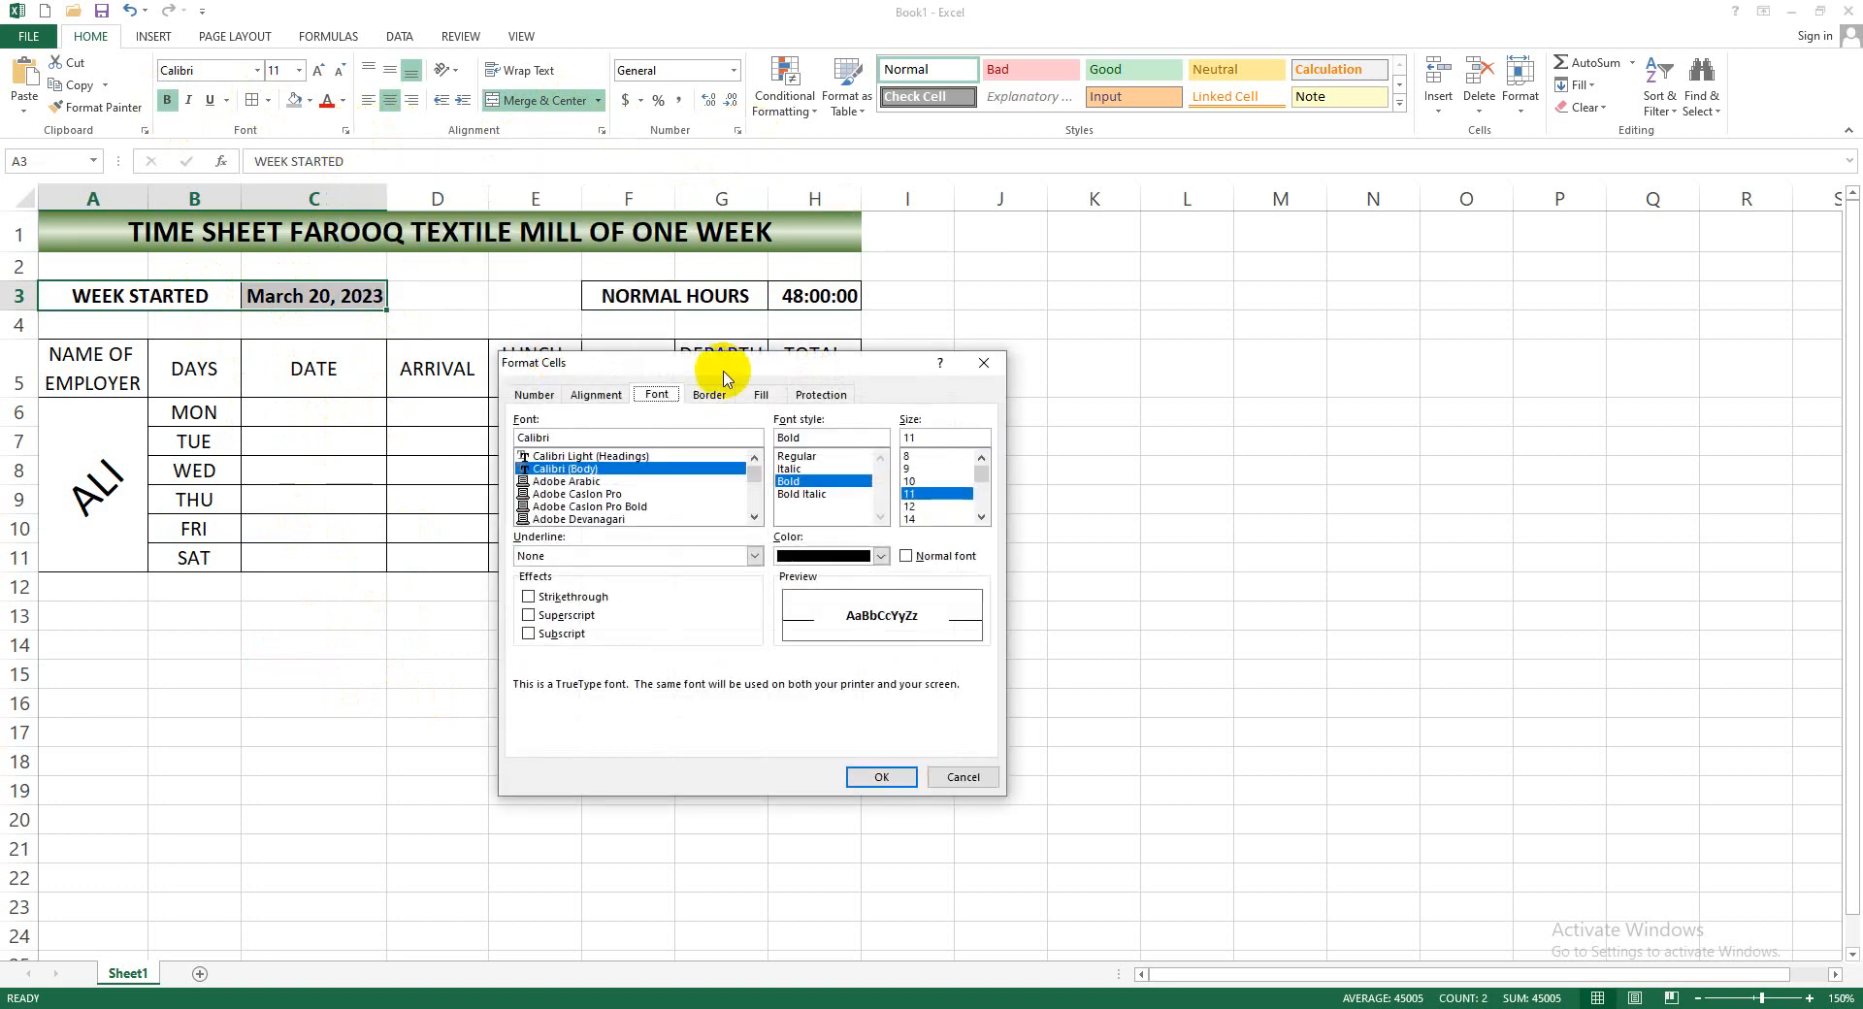
pyautogui.click(711, 386)
pyautogui.moveTo(649, 364); pyautogui.dragTo(975, 401)
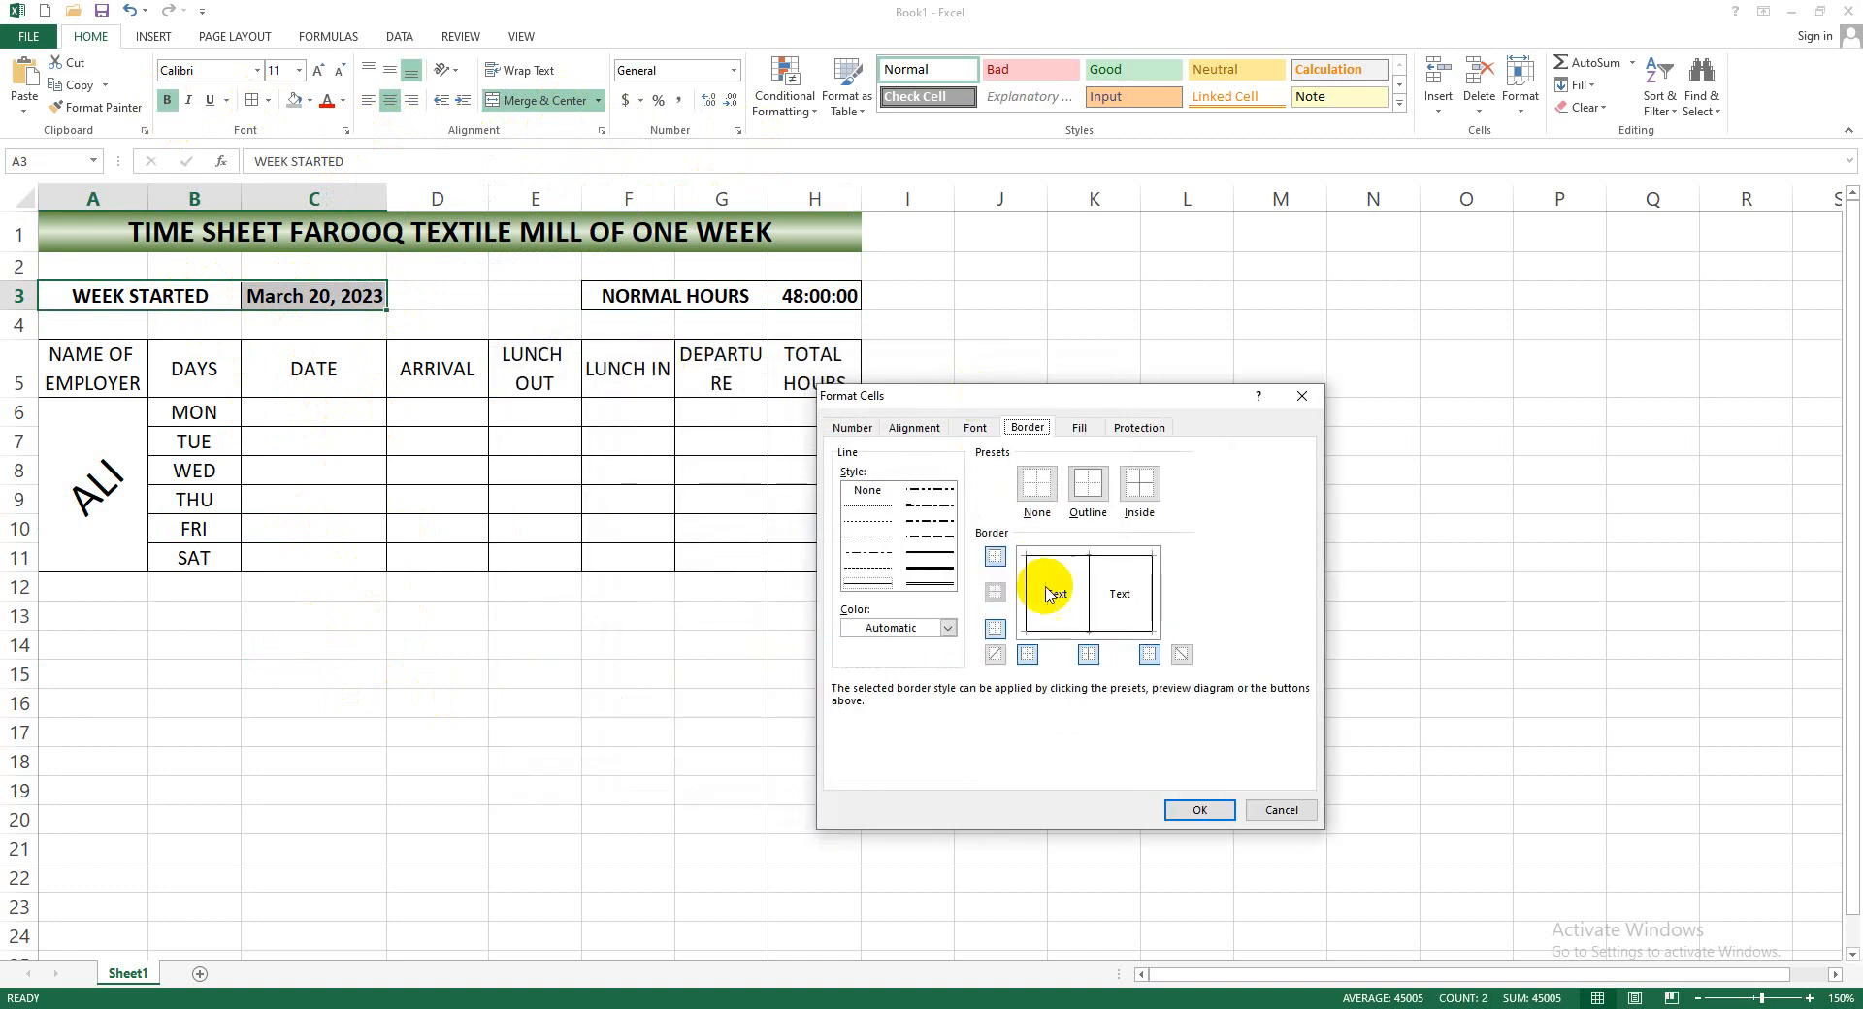
pyautogui.click(934, 568)
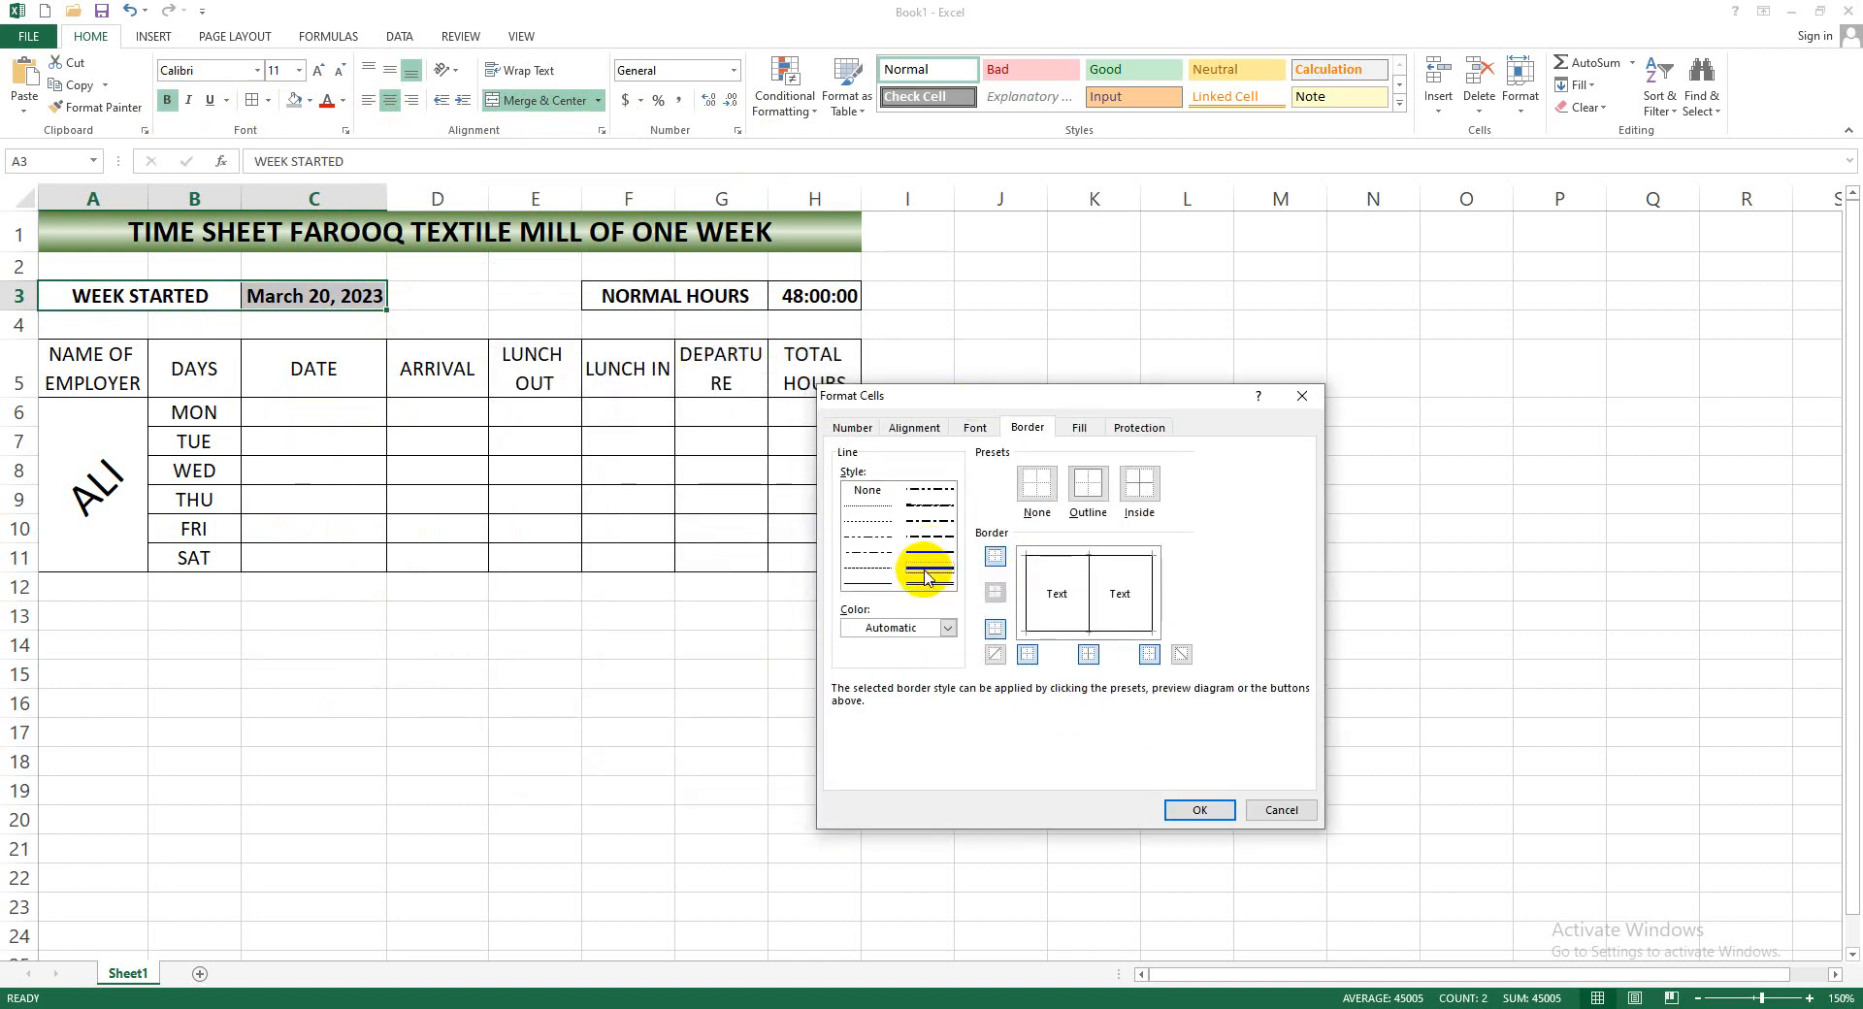
pyautogui.click(1141, 482)
pyautogui.click(1092, 489)
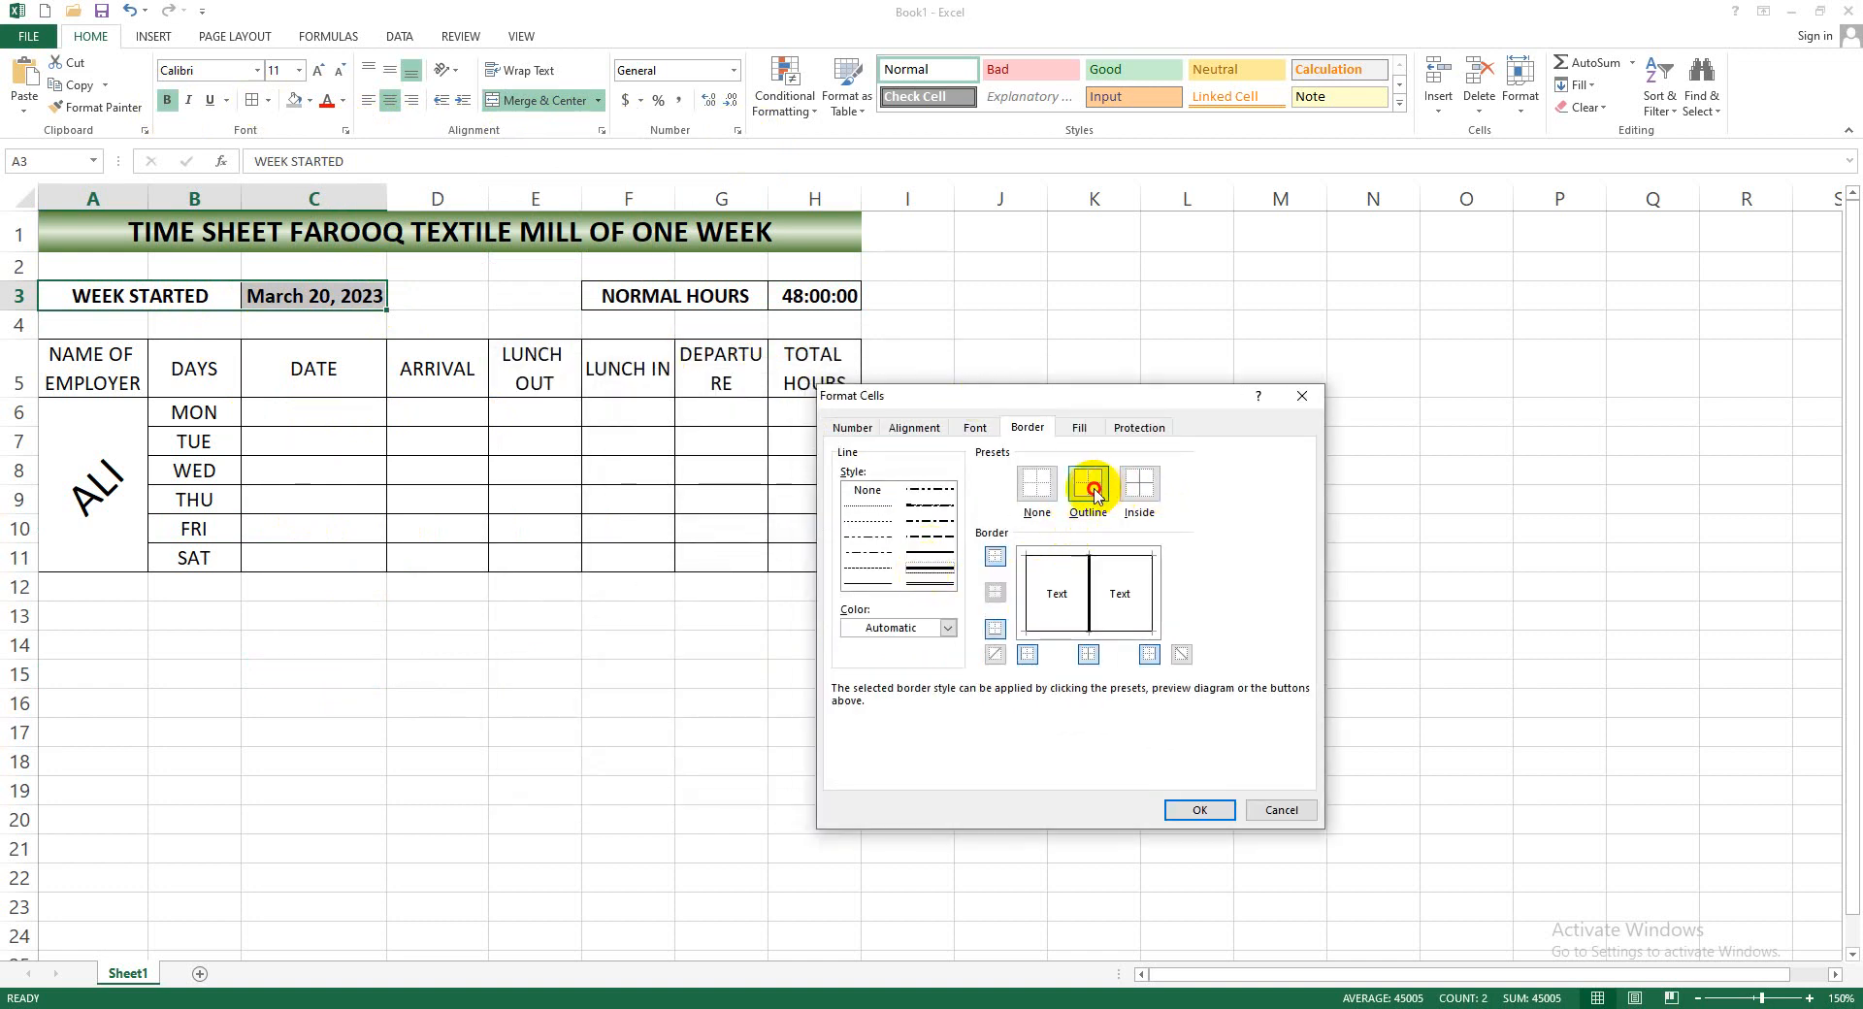
pyautogui.click(949, 574)
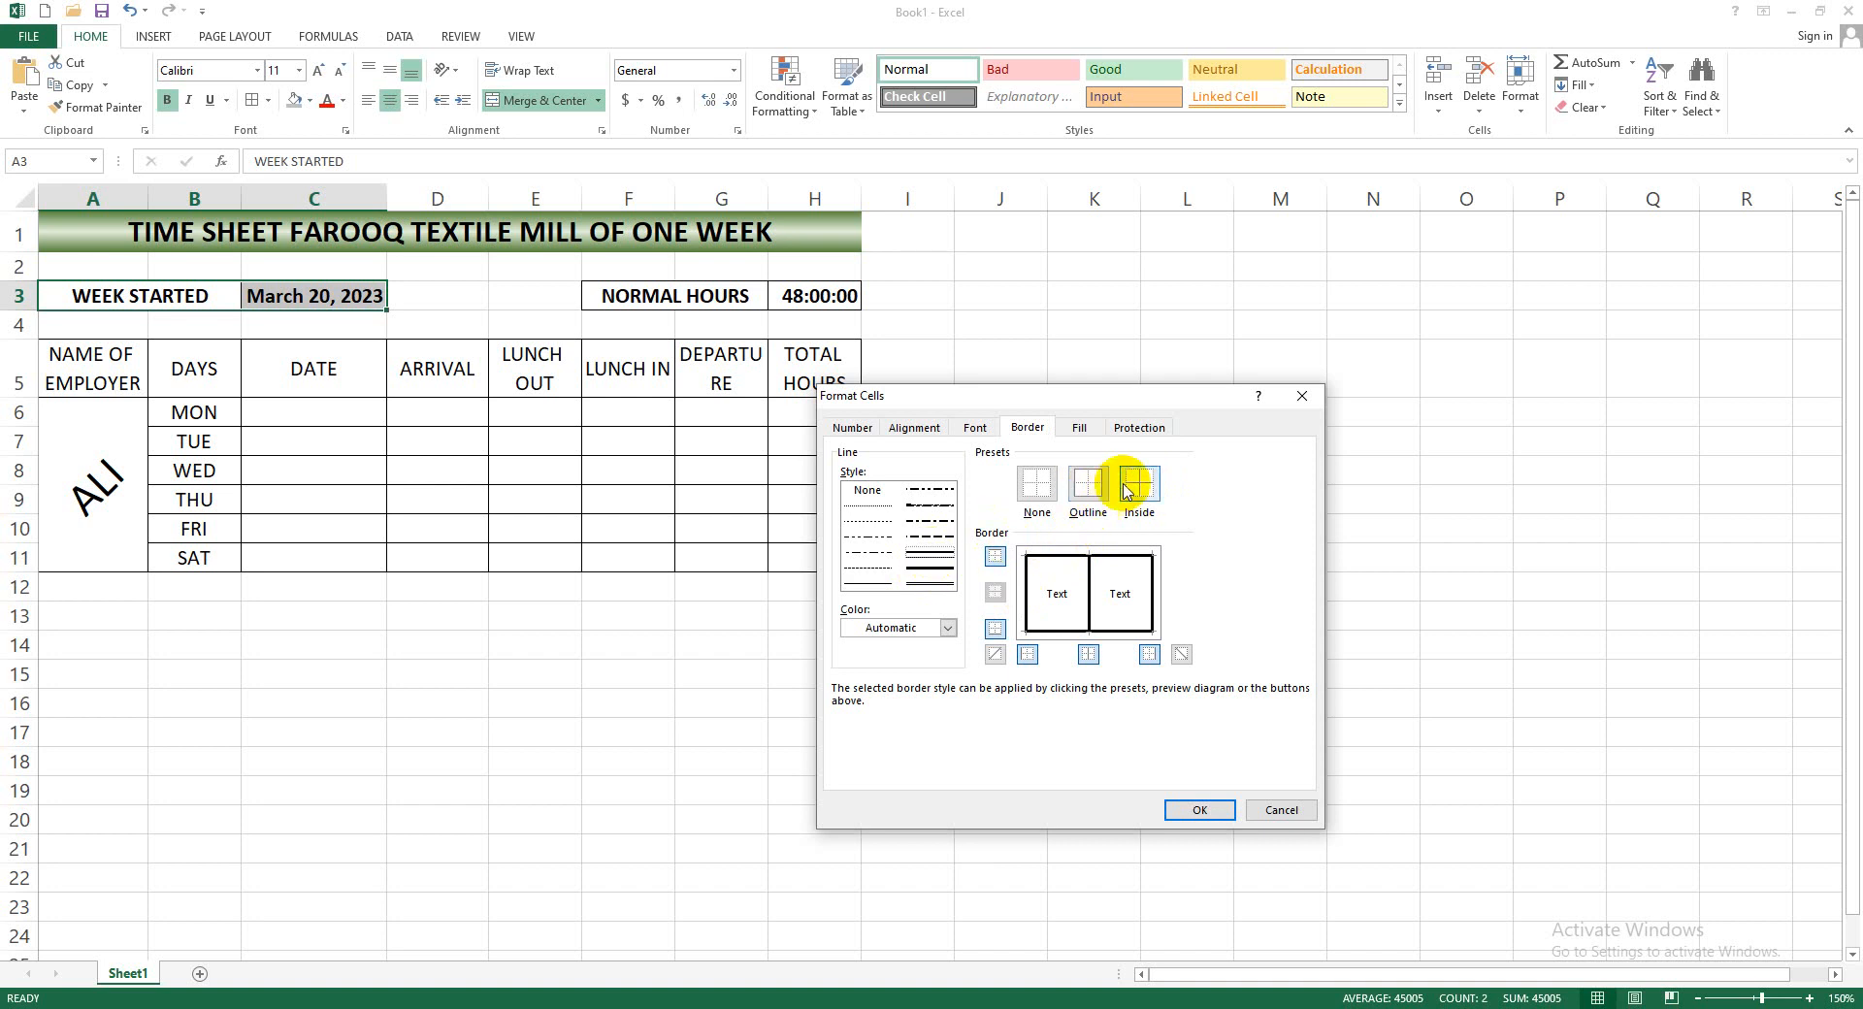
pyautogui.click(1084, 490)
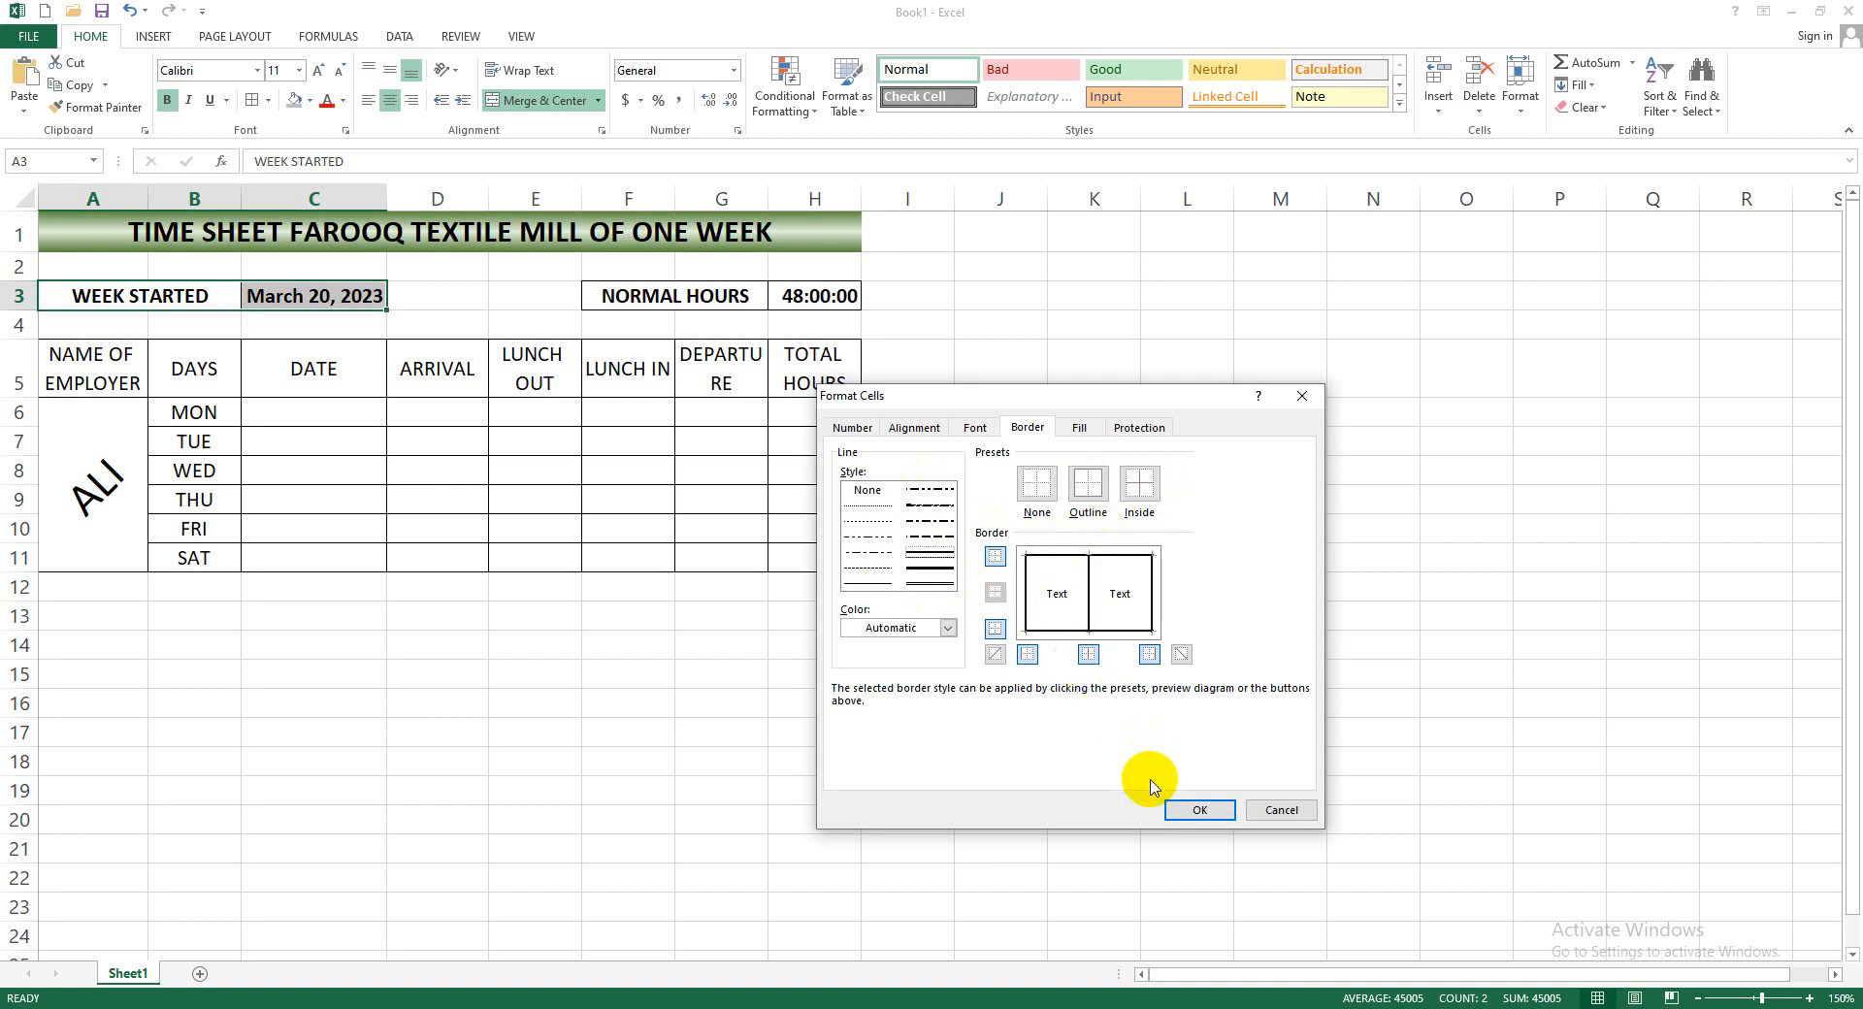
pyautogui.click(1190, 807)
pyautogui.click(774, 624)
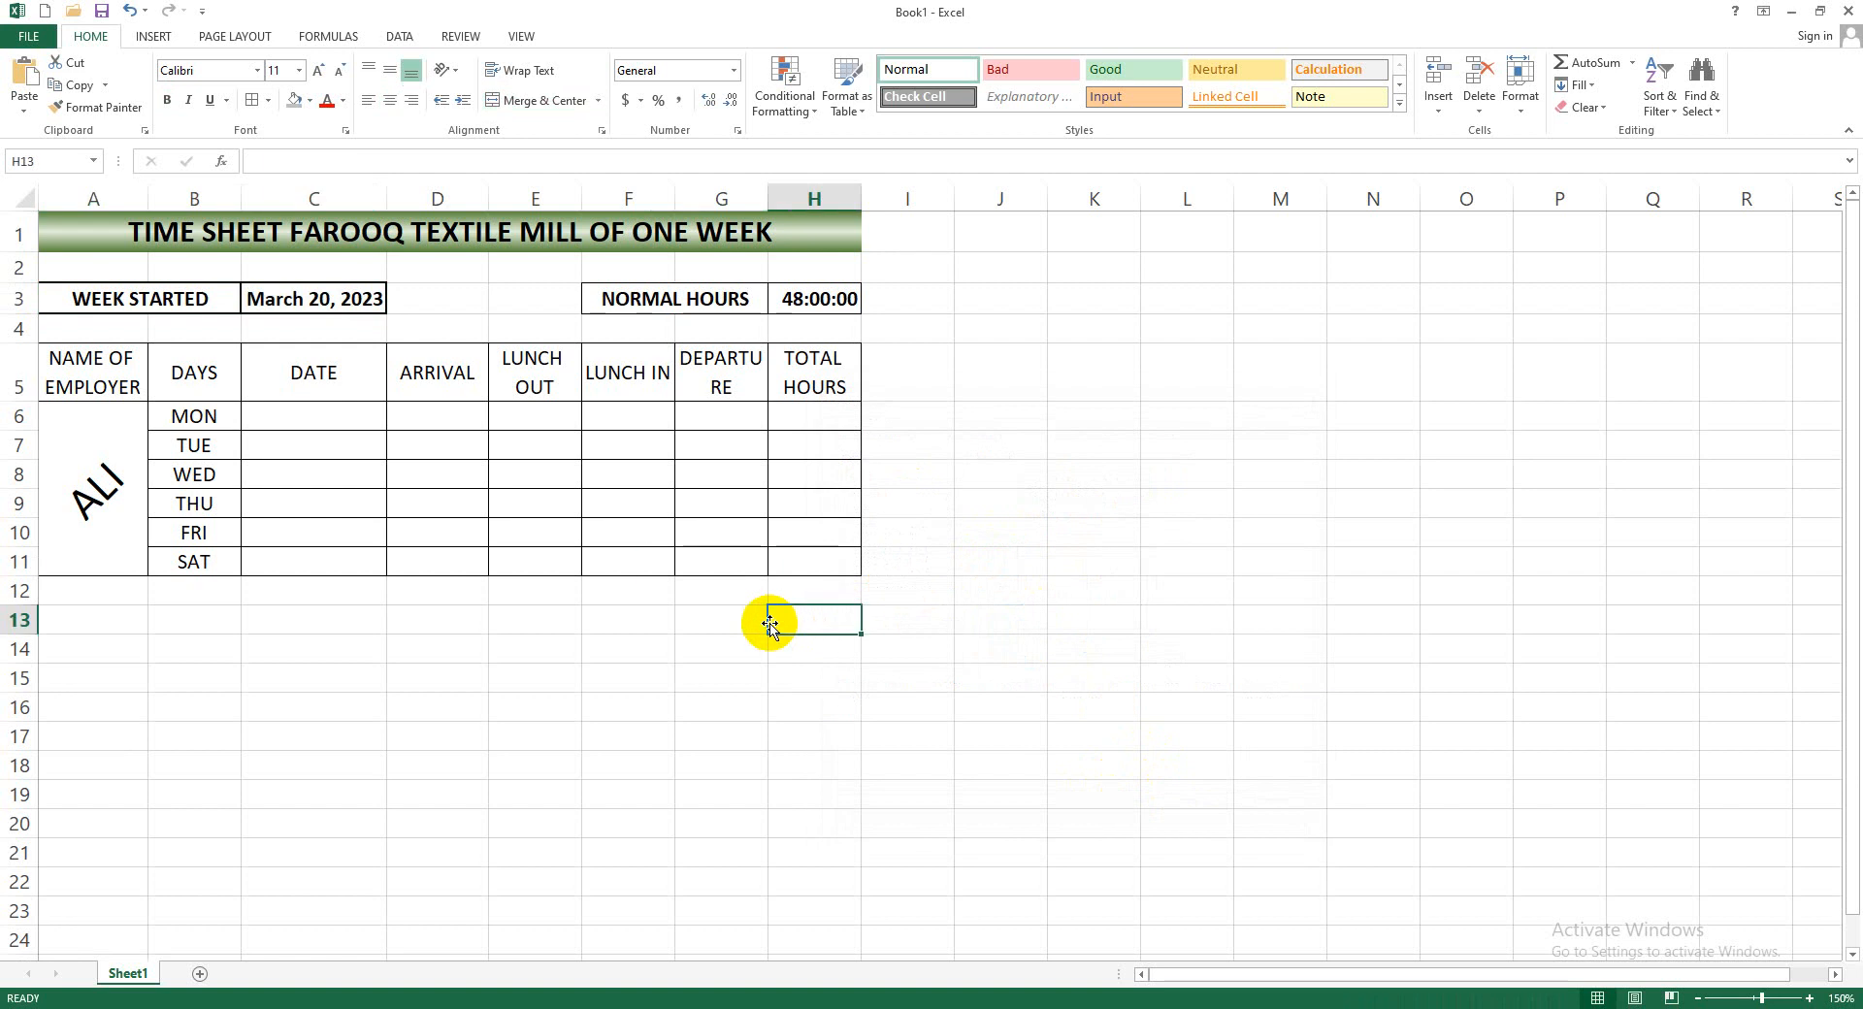
# Try copying the week-start date's formatting onto the normal hours cells F3:H3 with Format Painter, and undo it
pyautogui.click(296, 291)
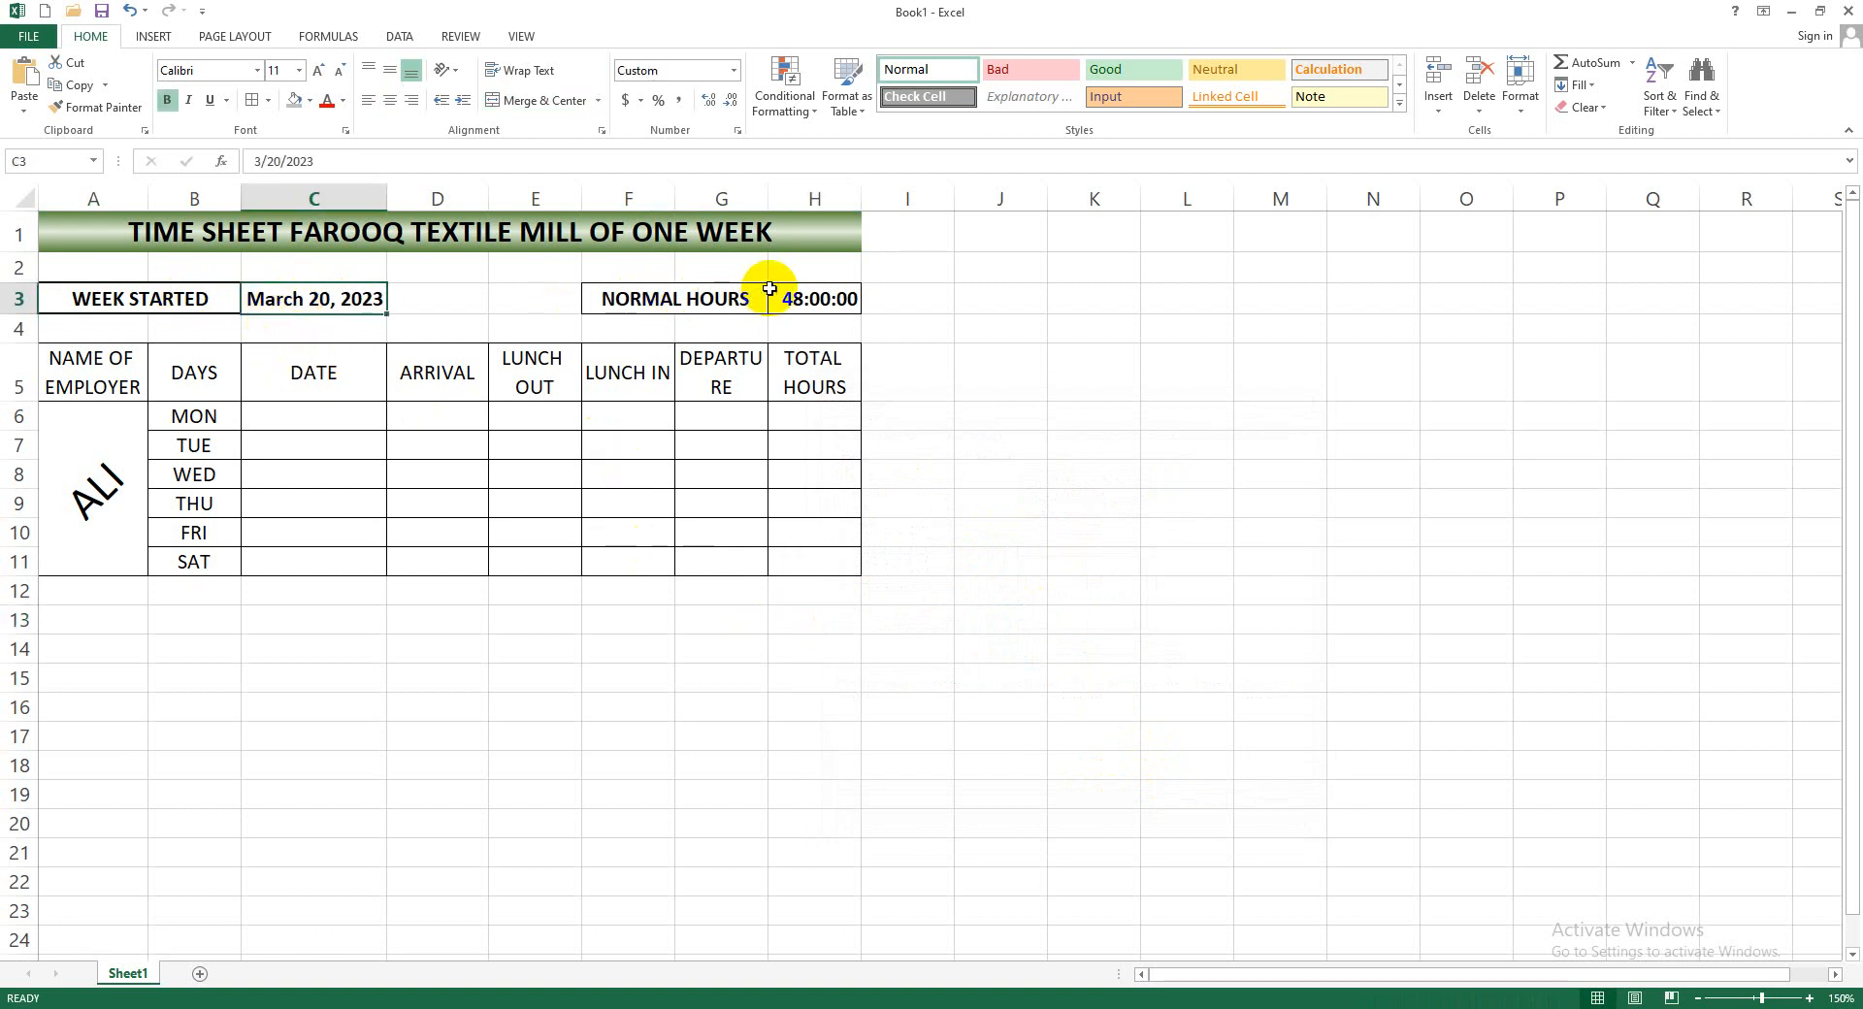
pyautogui.click(94, 113)
pyautogui.moveTo(624, 300); pyautogui.dragTo(820, 301)
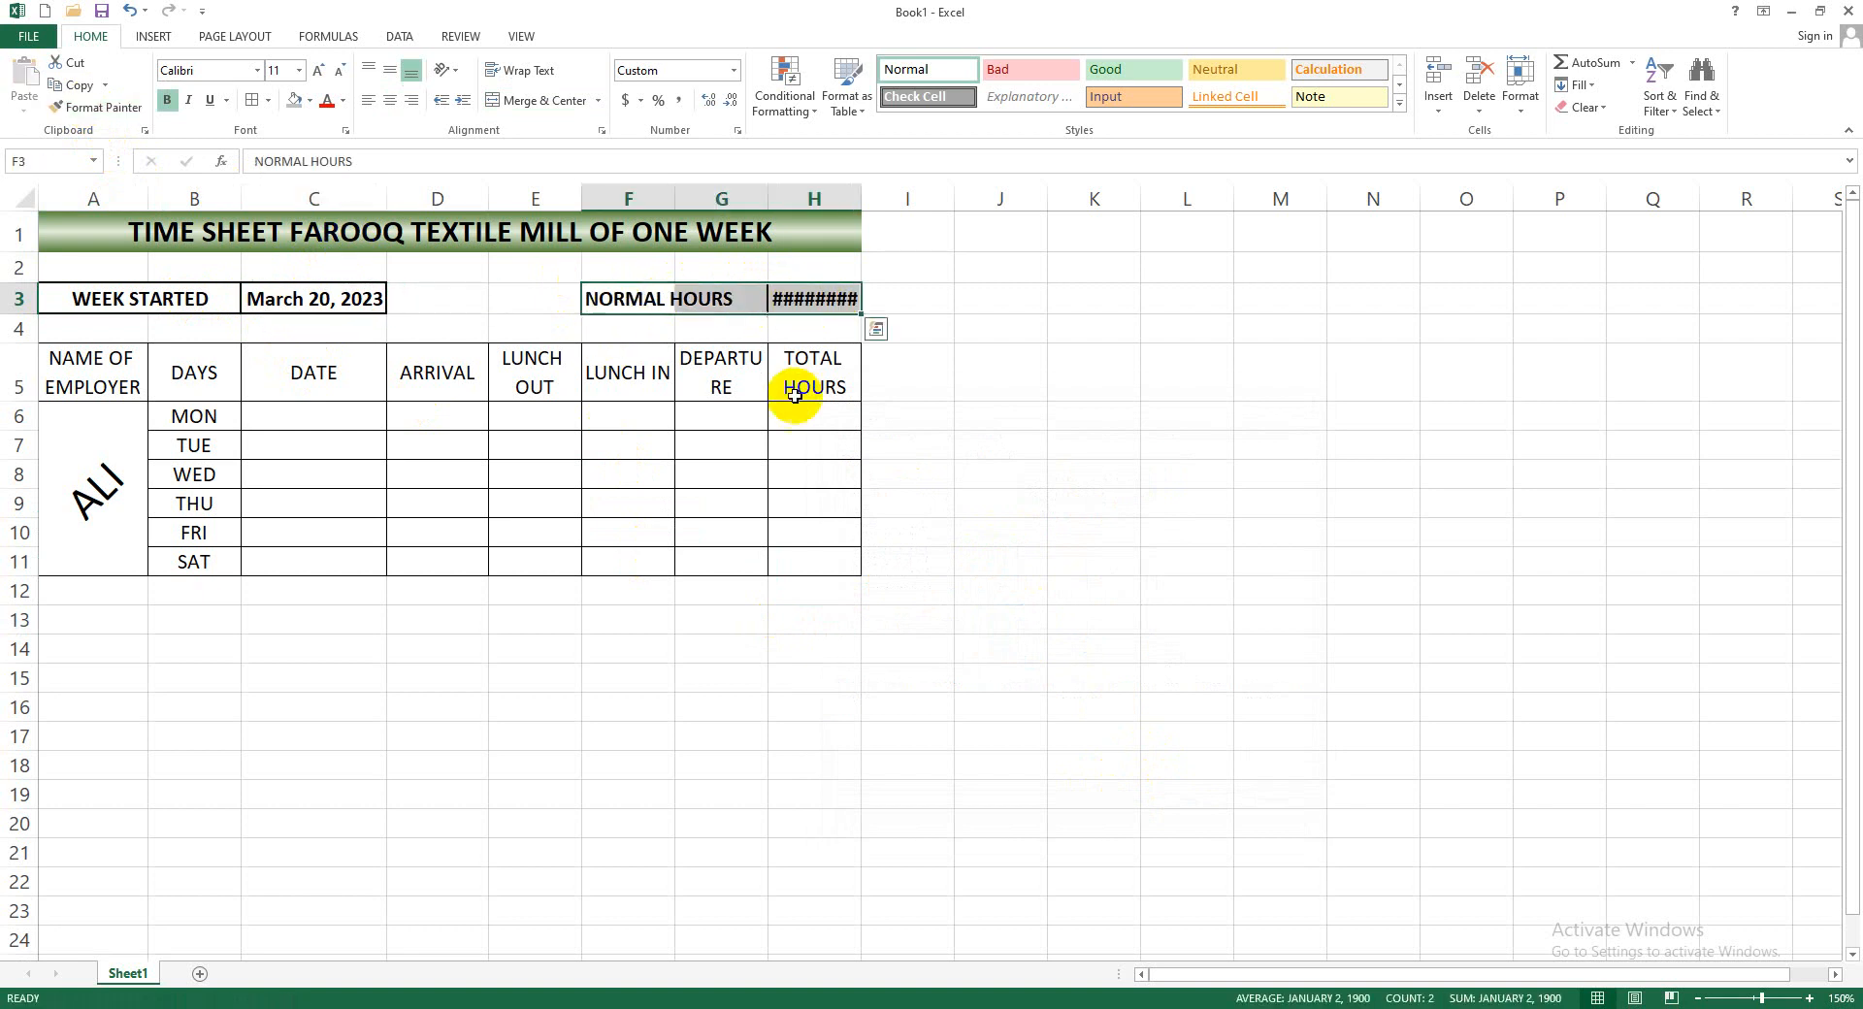
pyautogui.click(789, 299)
pyautogui.click(678, 303)
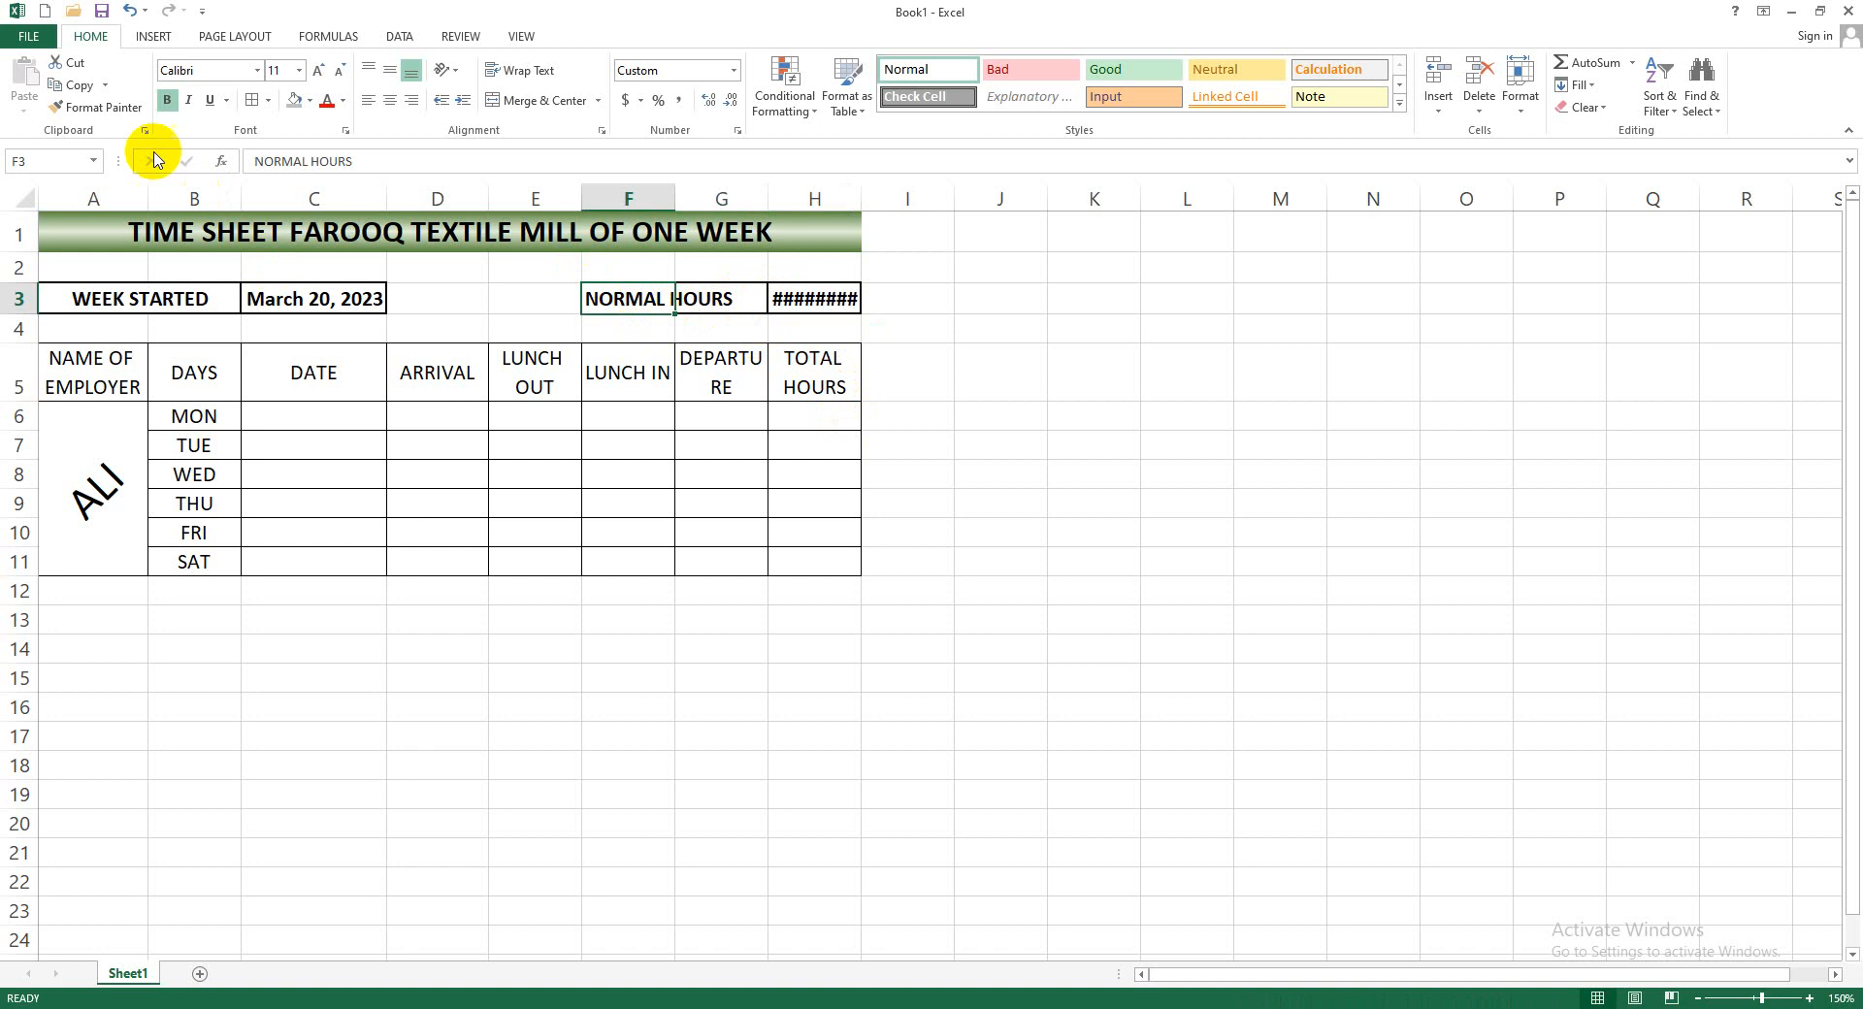
pyautogui.click(129, 10)
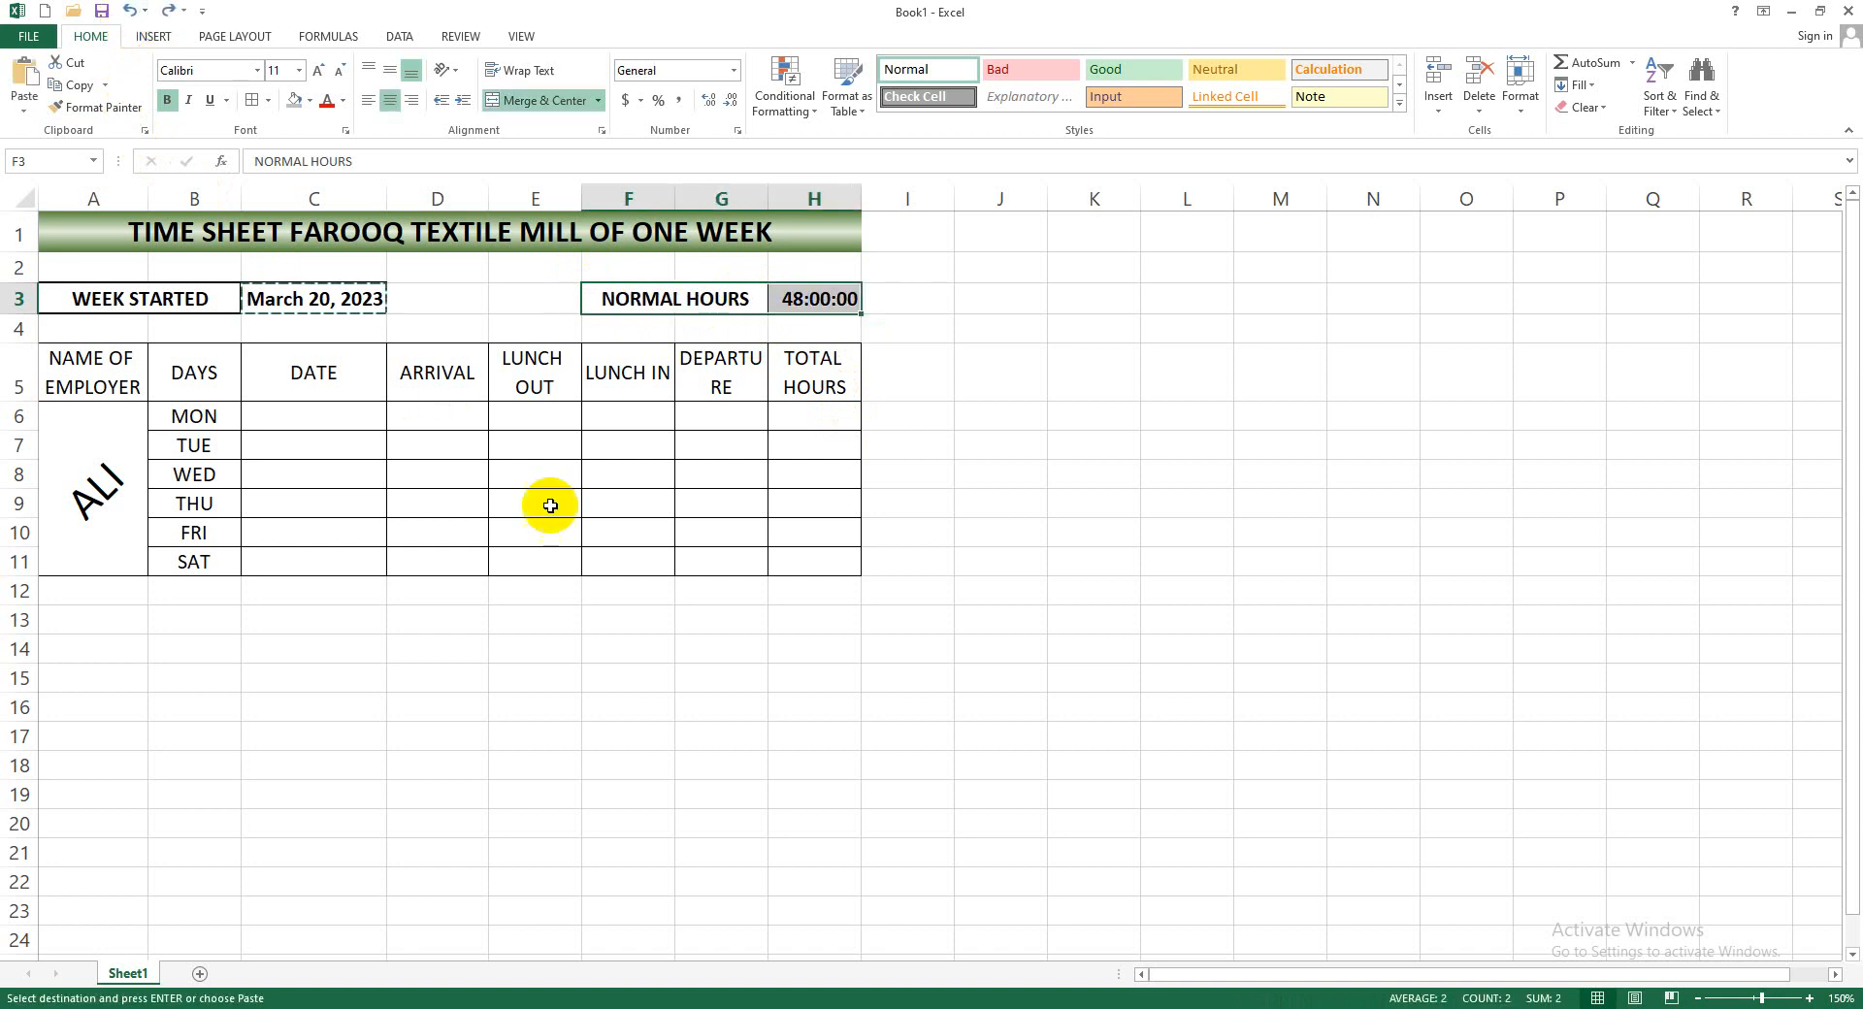
# Apply thicker solid outline and inside borders to the normal hours label and value in F3:H3
pyautogui.click(1155, 442)
pyautogui.moveTo(670, 299); pyautogui.dragTo(811, 299)
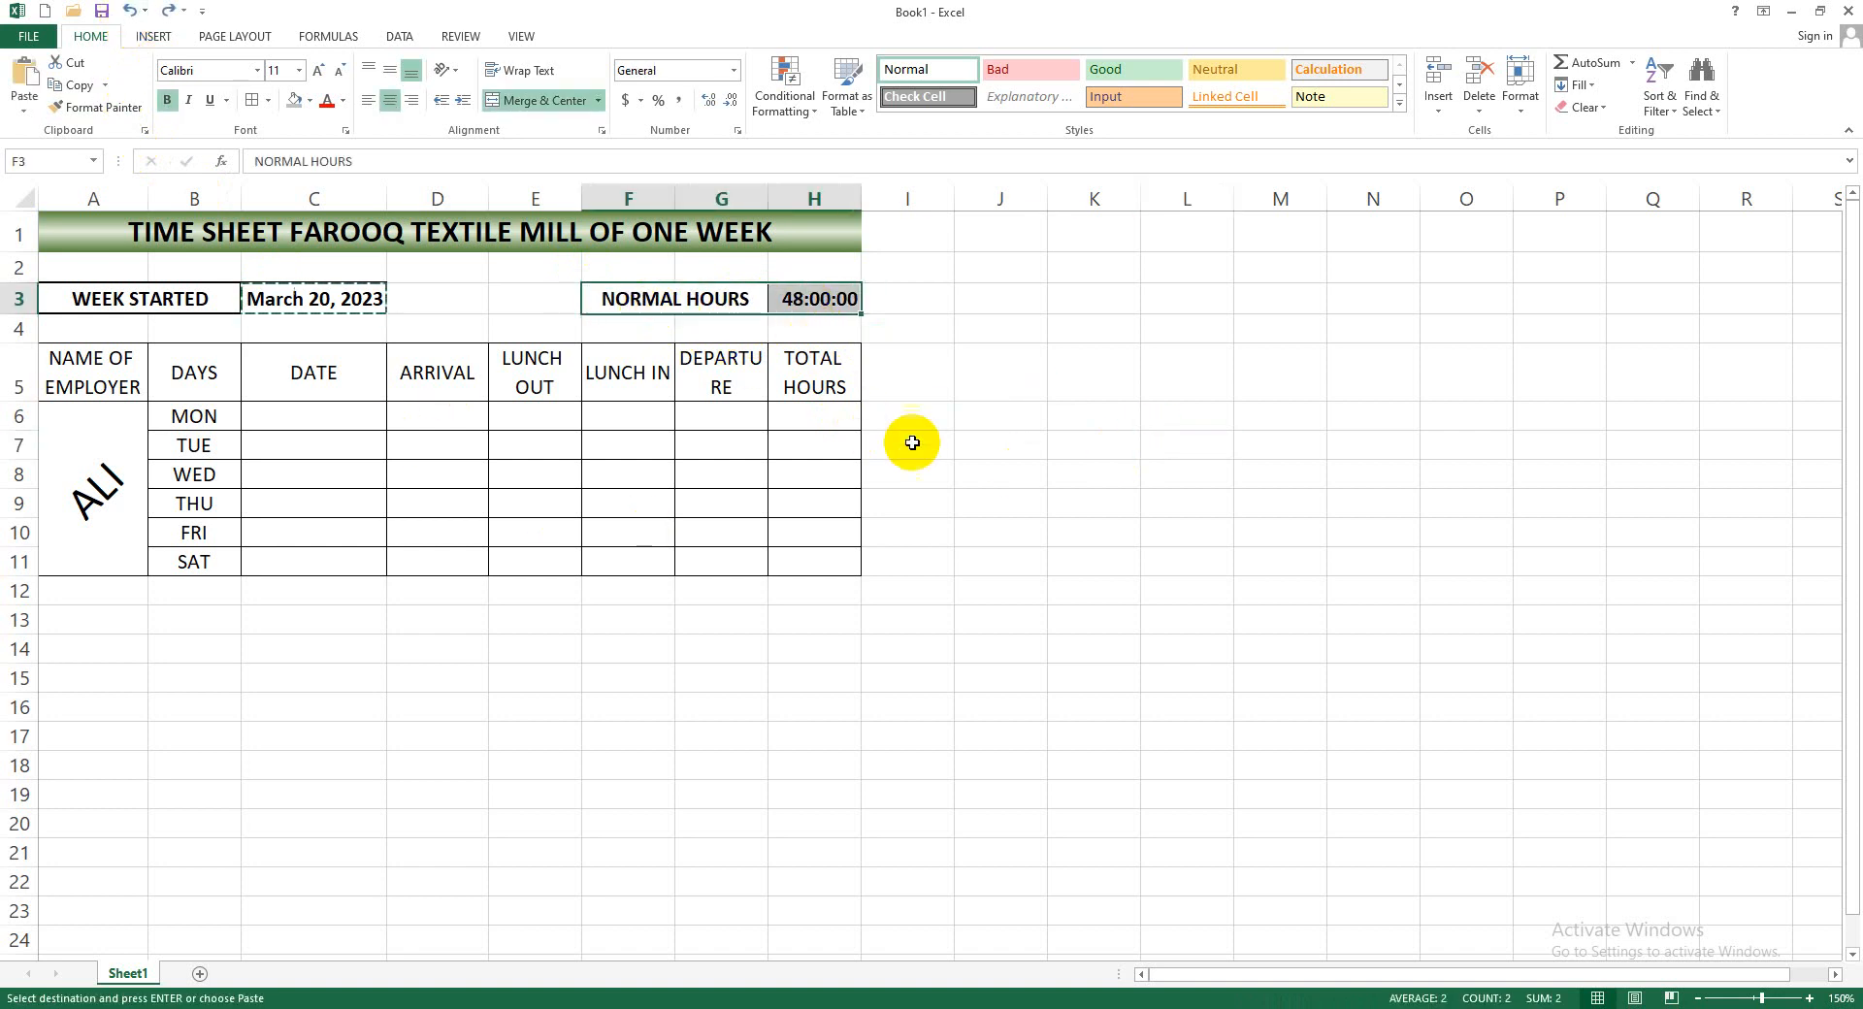
pyautogui.hotkey('ctrl', '1')
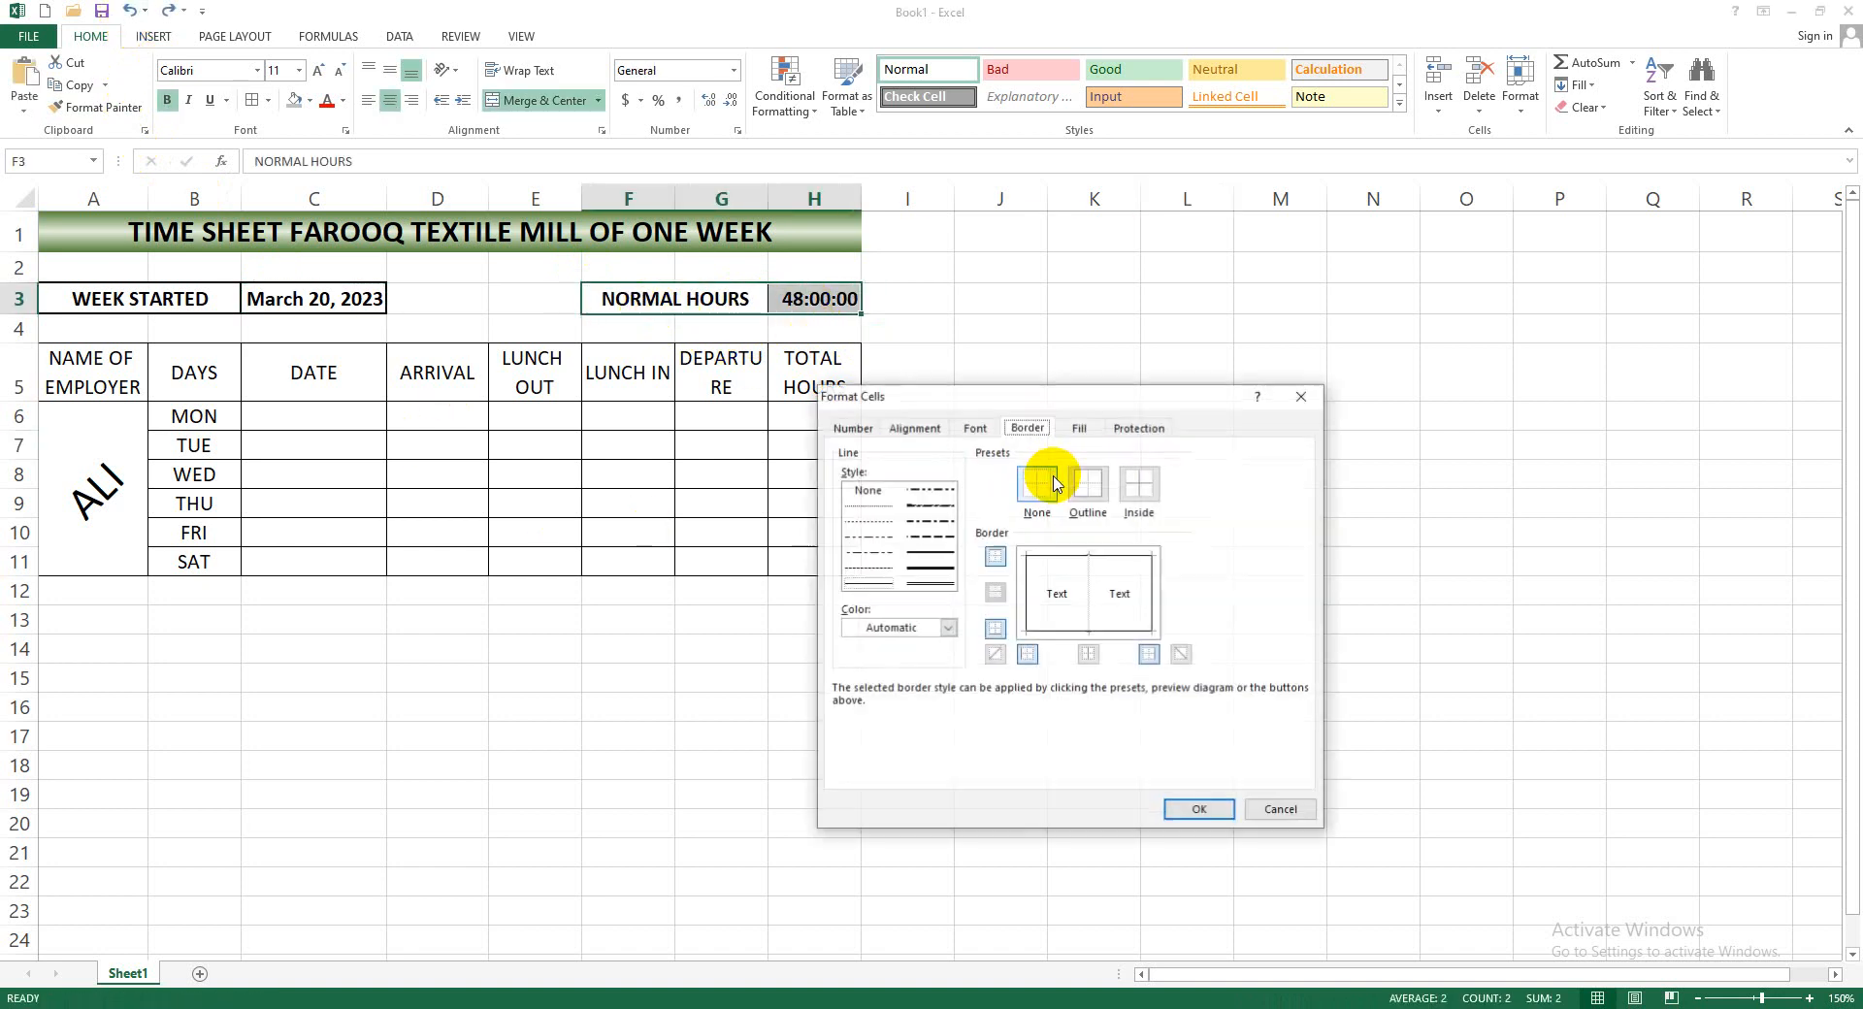
pyautogui.click(926, 568)
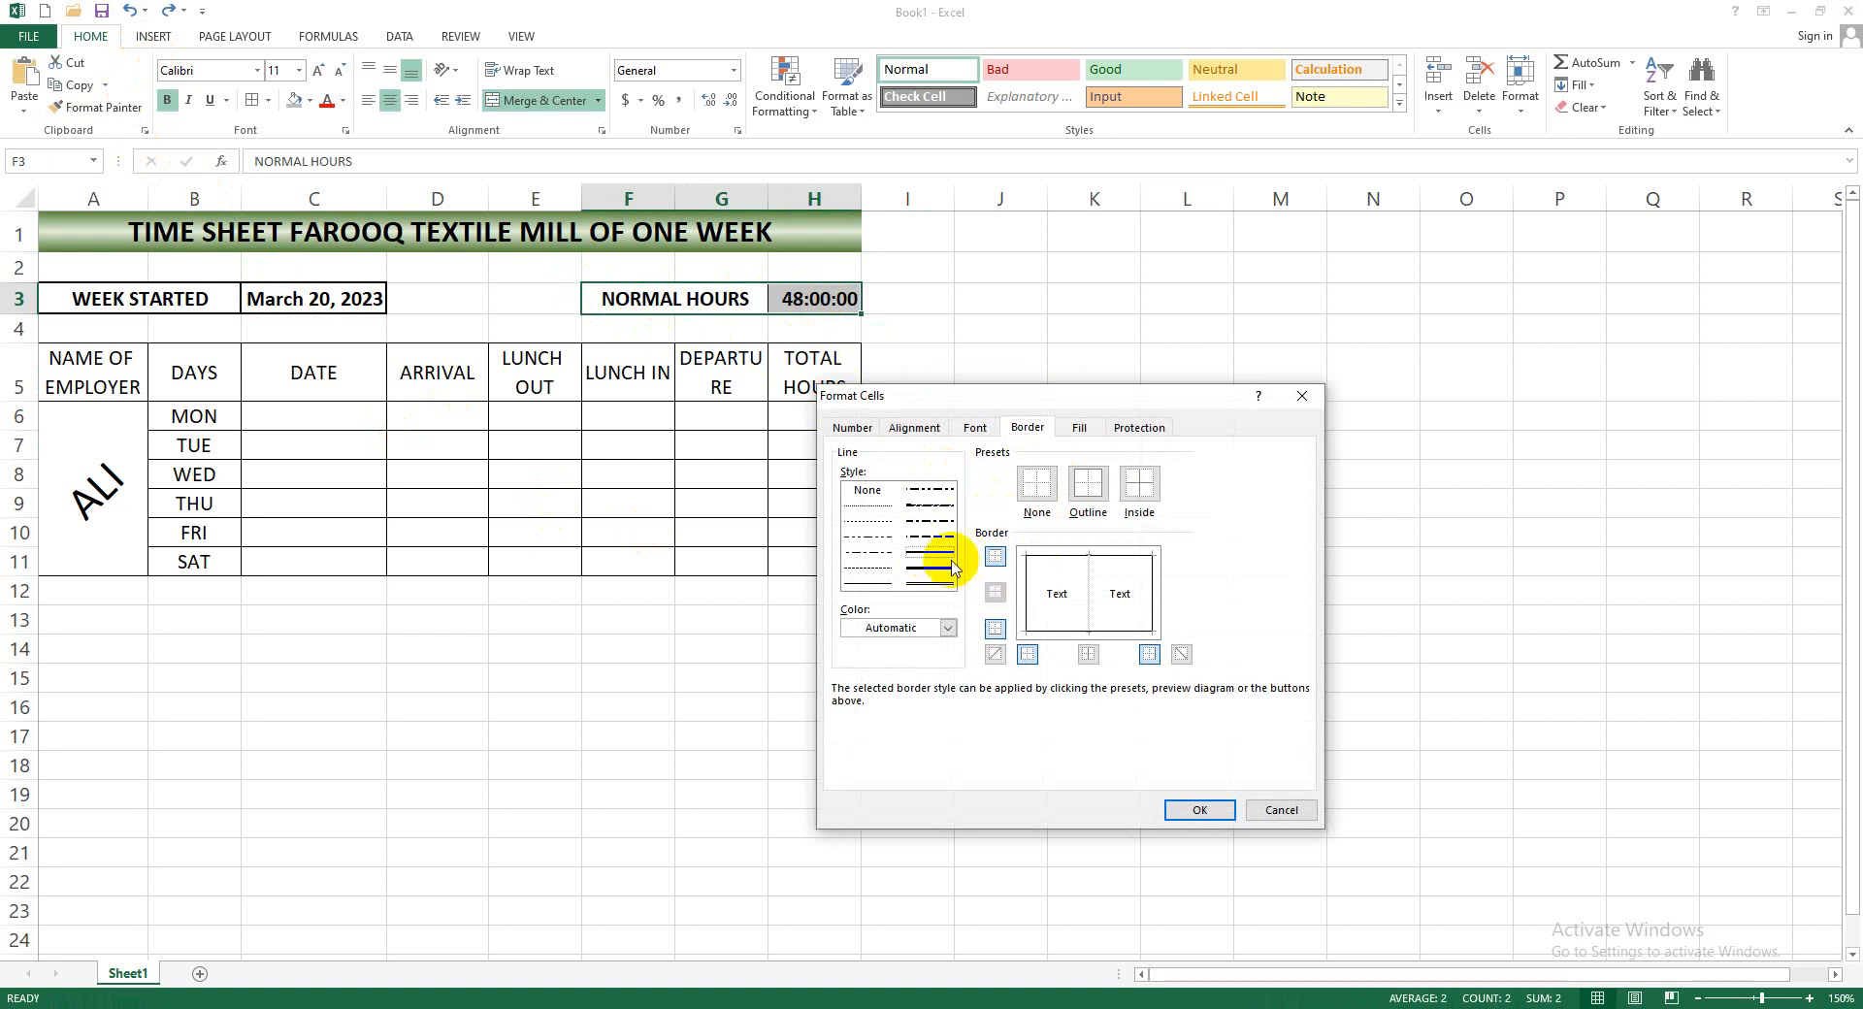
pyautogui.click(1088, 485)
pyautogui.click(1148, 493)
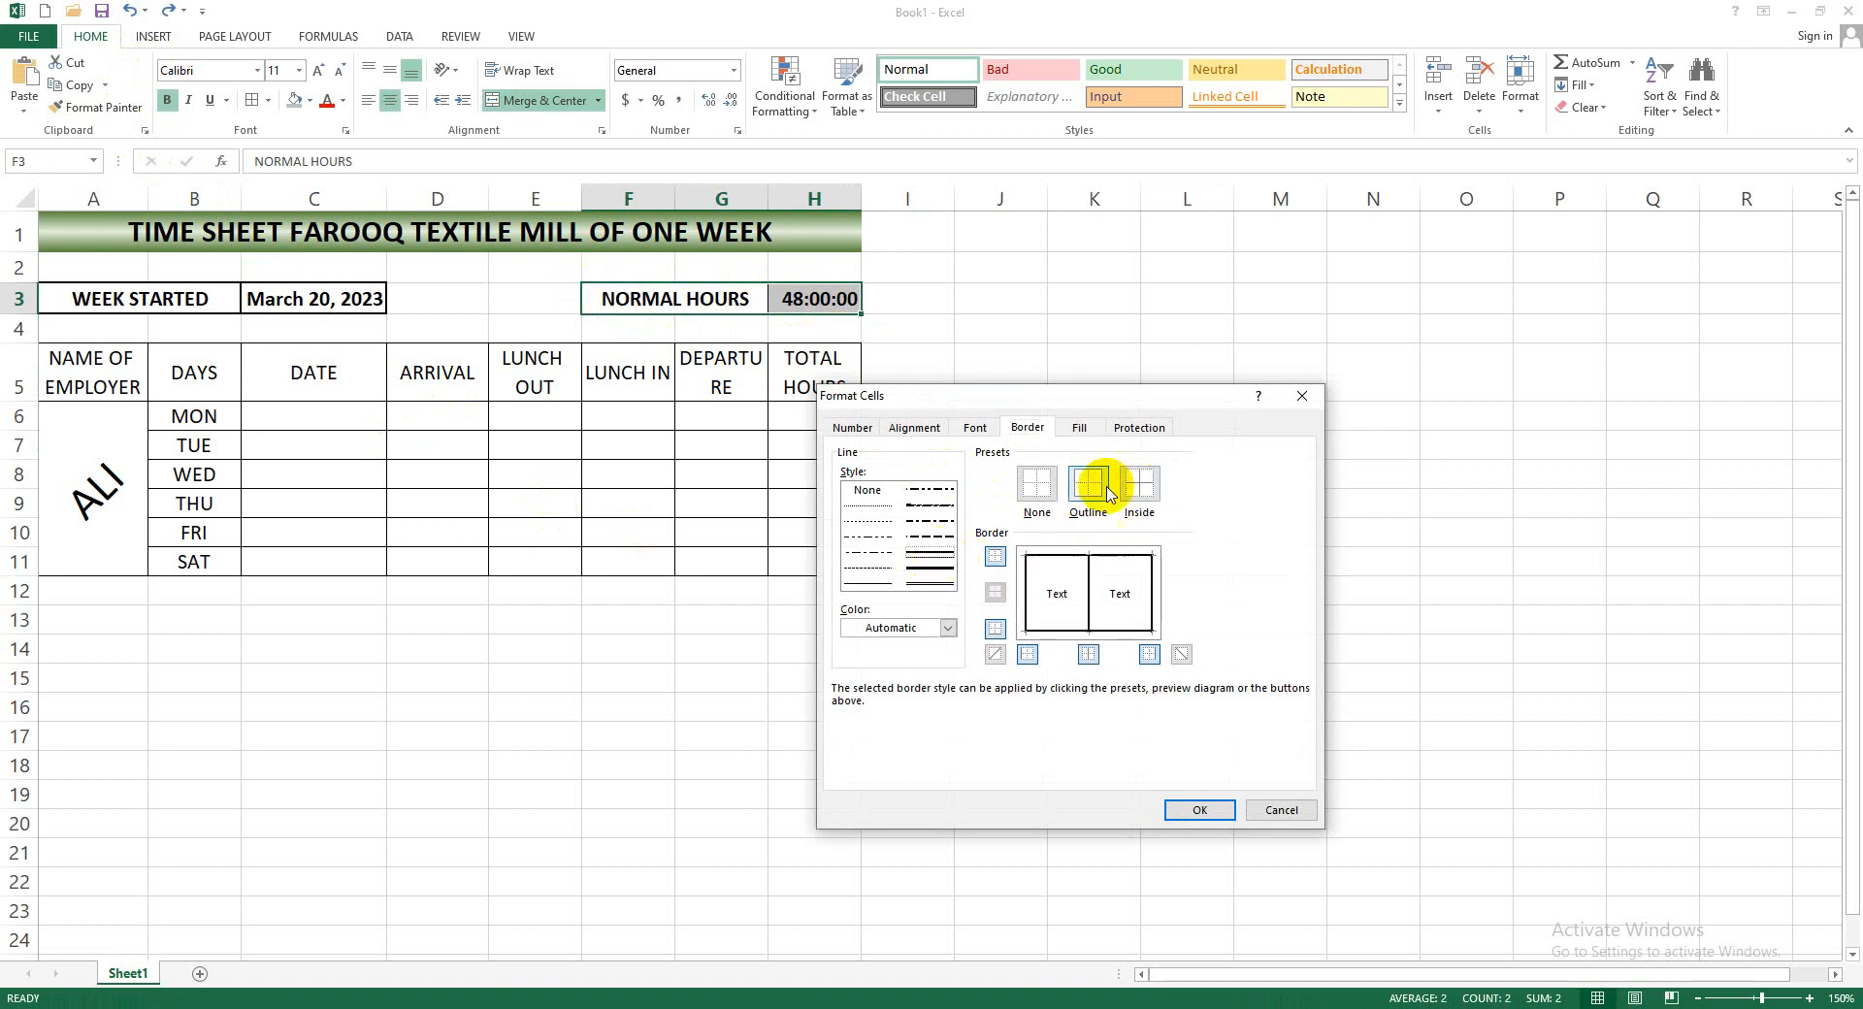
pyautogui.click(1199, 810)
pyautogui.click(818, 650)
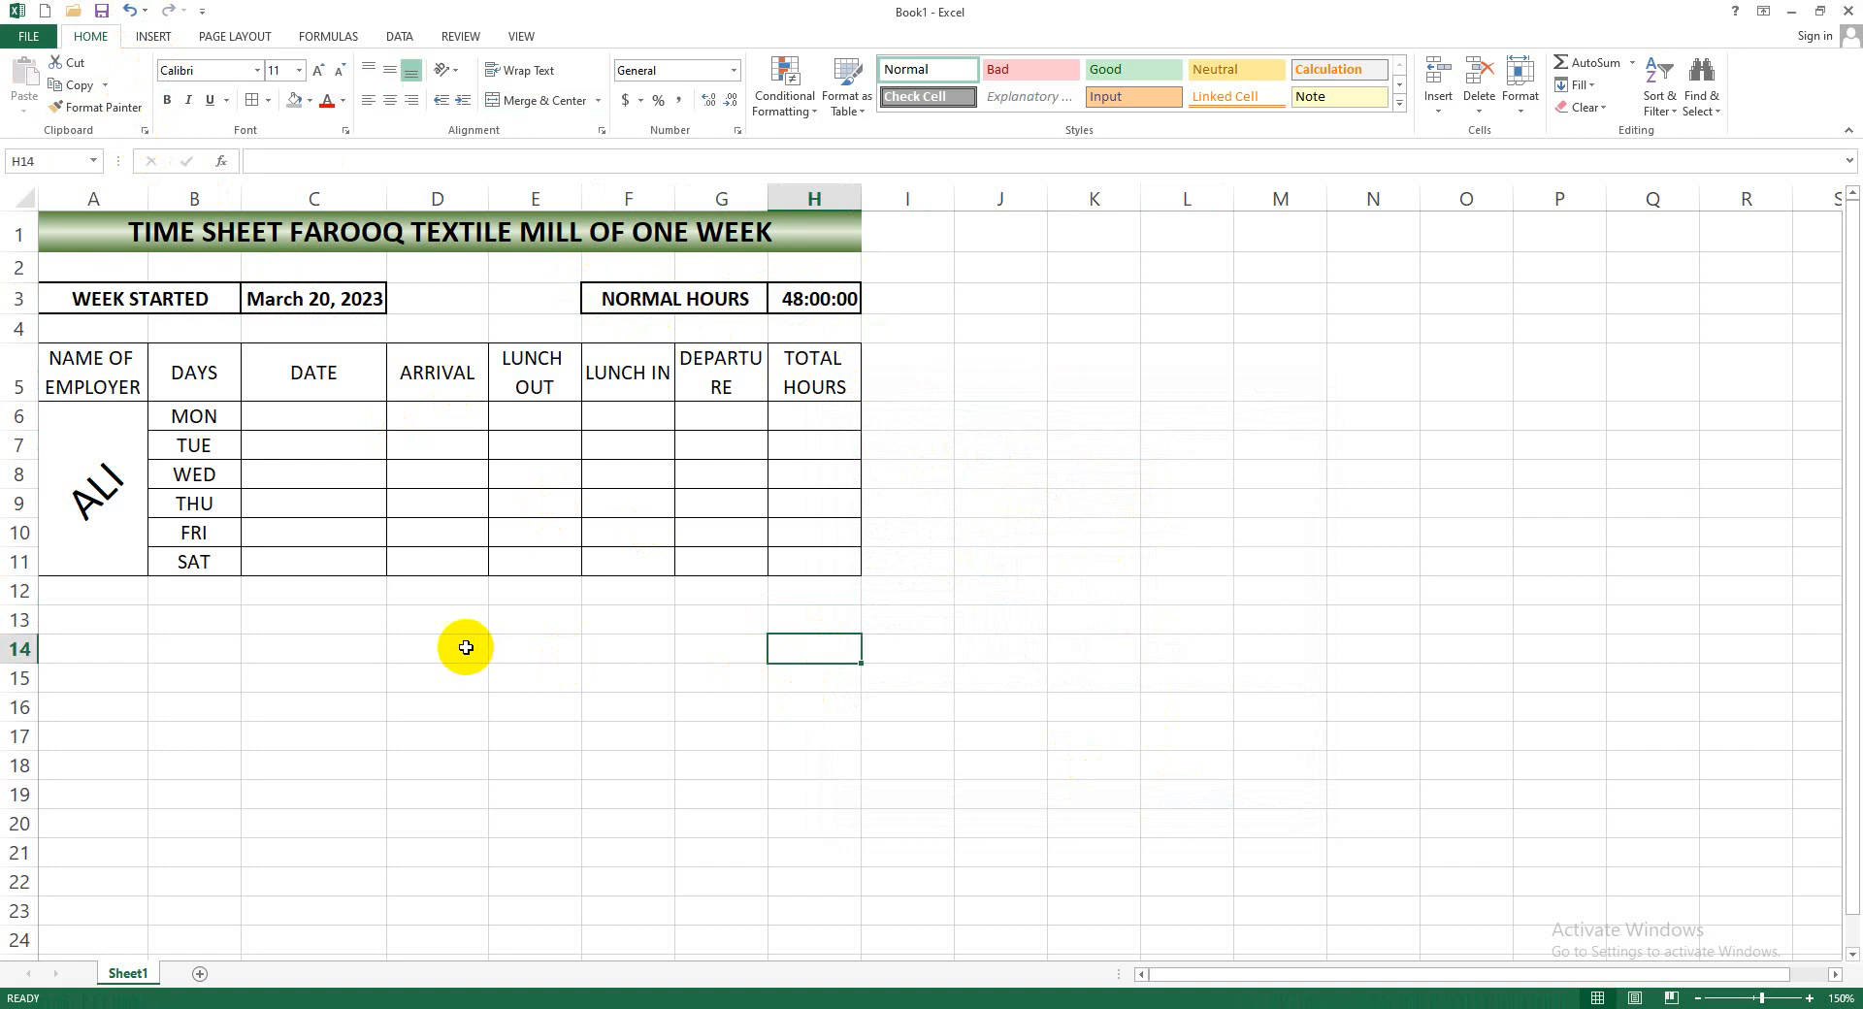
# Widen column G so the DEPARTURE heading fits on one line
pyautogui.moveTo(112, 367); pyautogui.dragTo(834, 485)
pyautogui.click(700, 389)
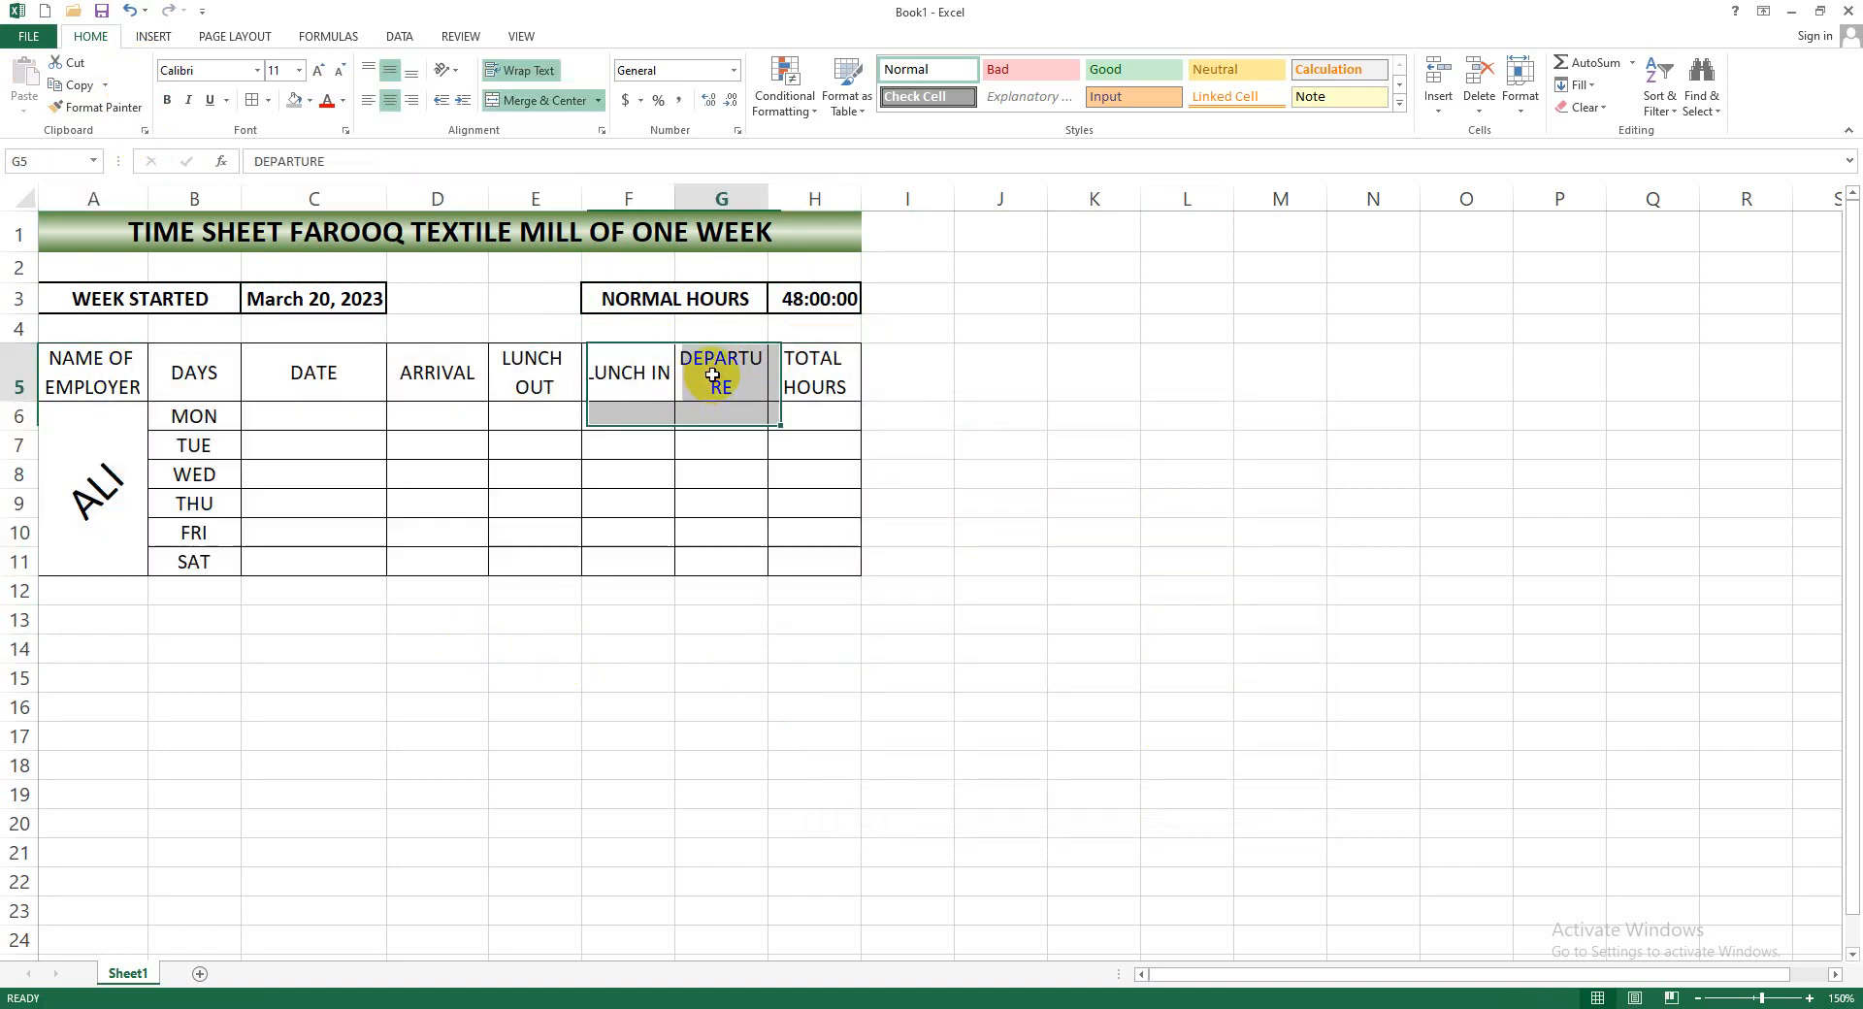
pyautogui.moveTo(766, 201); pyautogui.dragTo(790, 201)
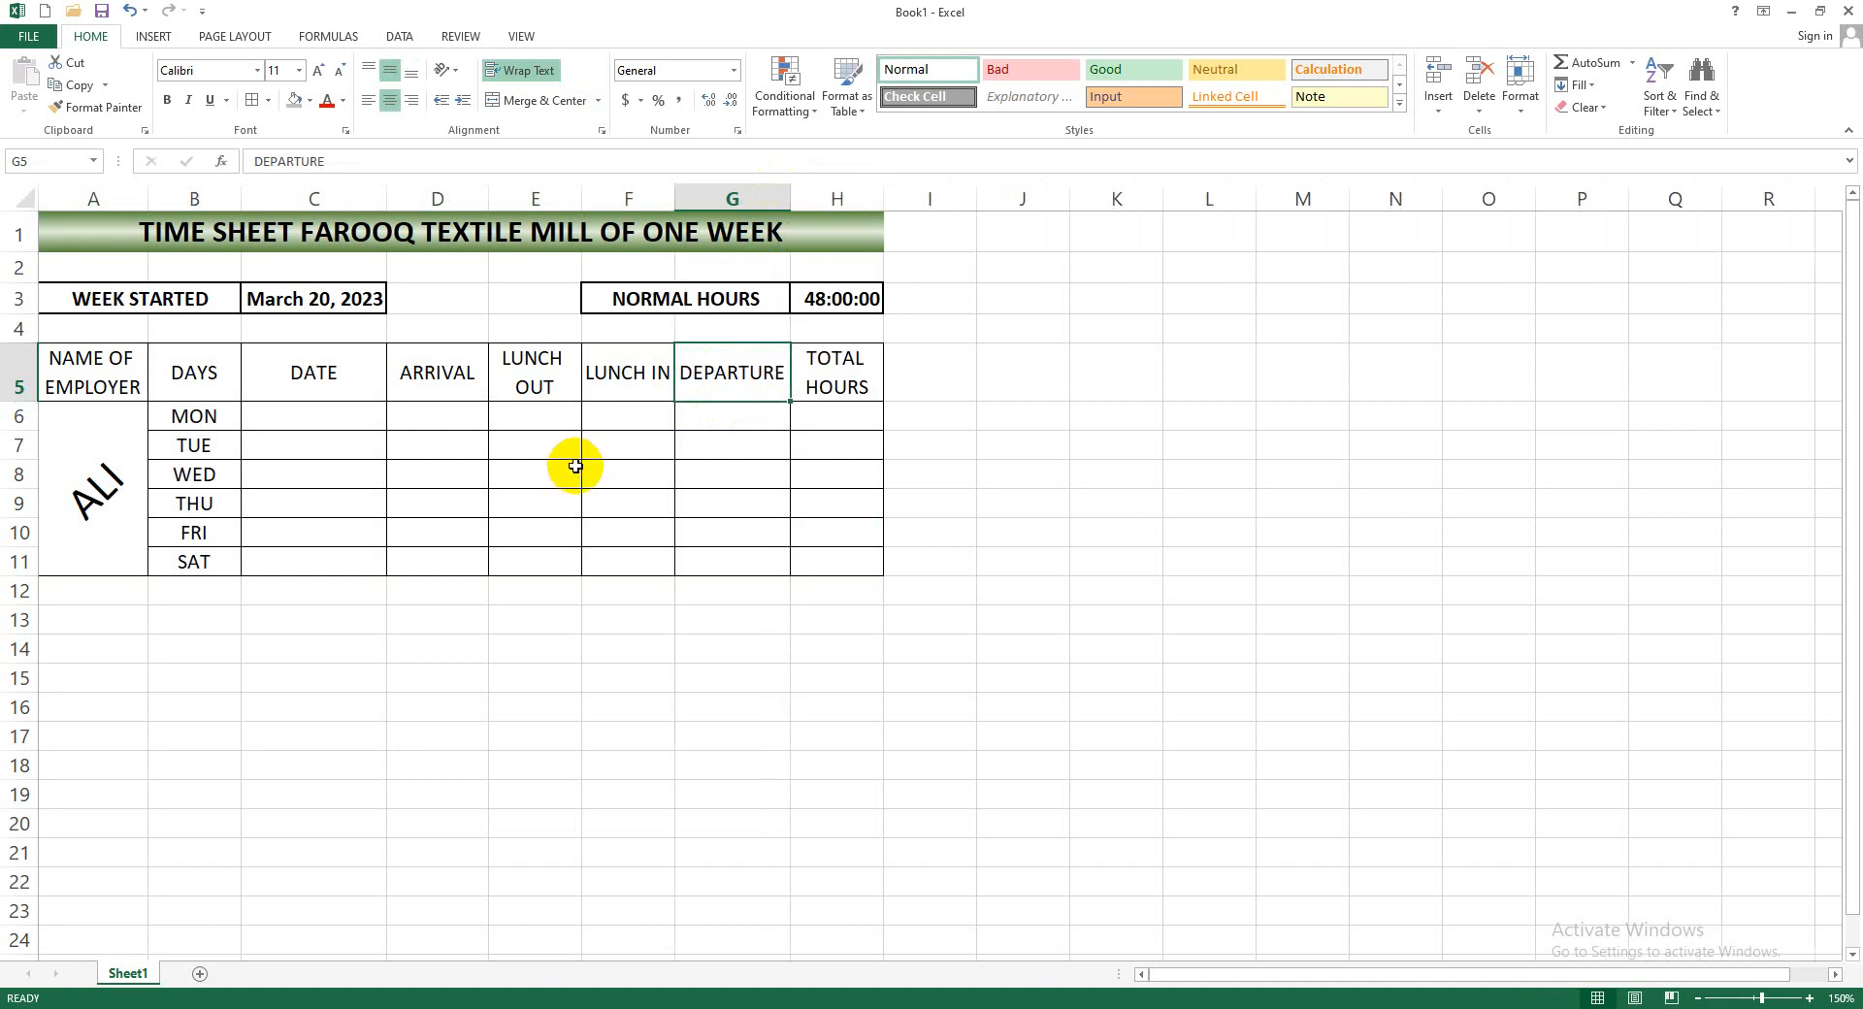
# Make the whole attendance table A5:H11 bold
pyautogui.click(317, 385)
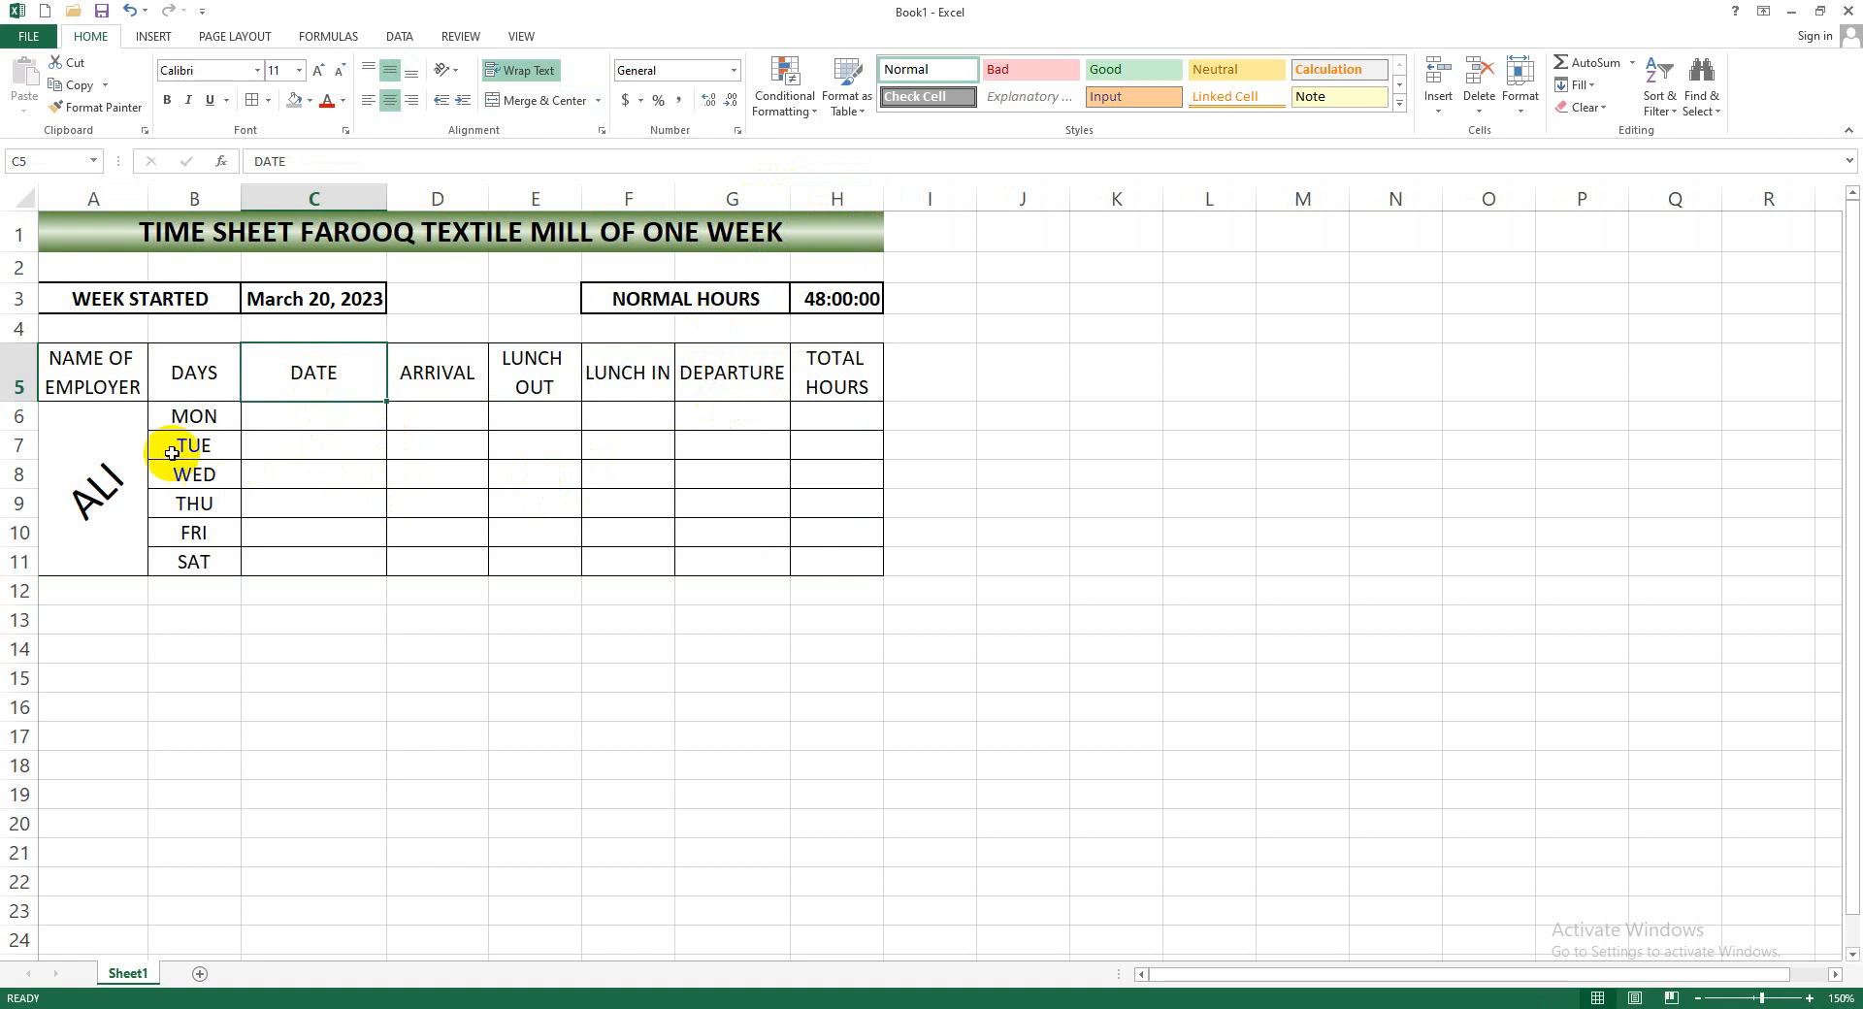
pyautogui.click(1064, 1008)
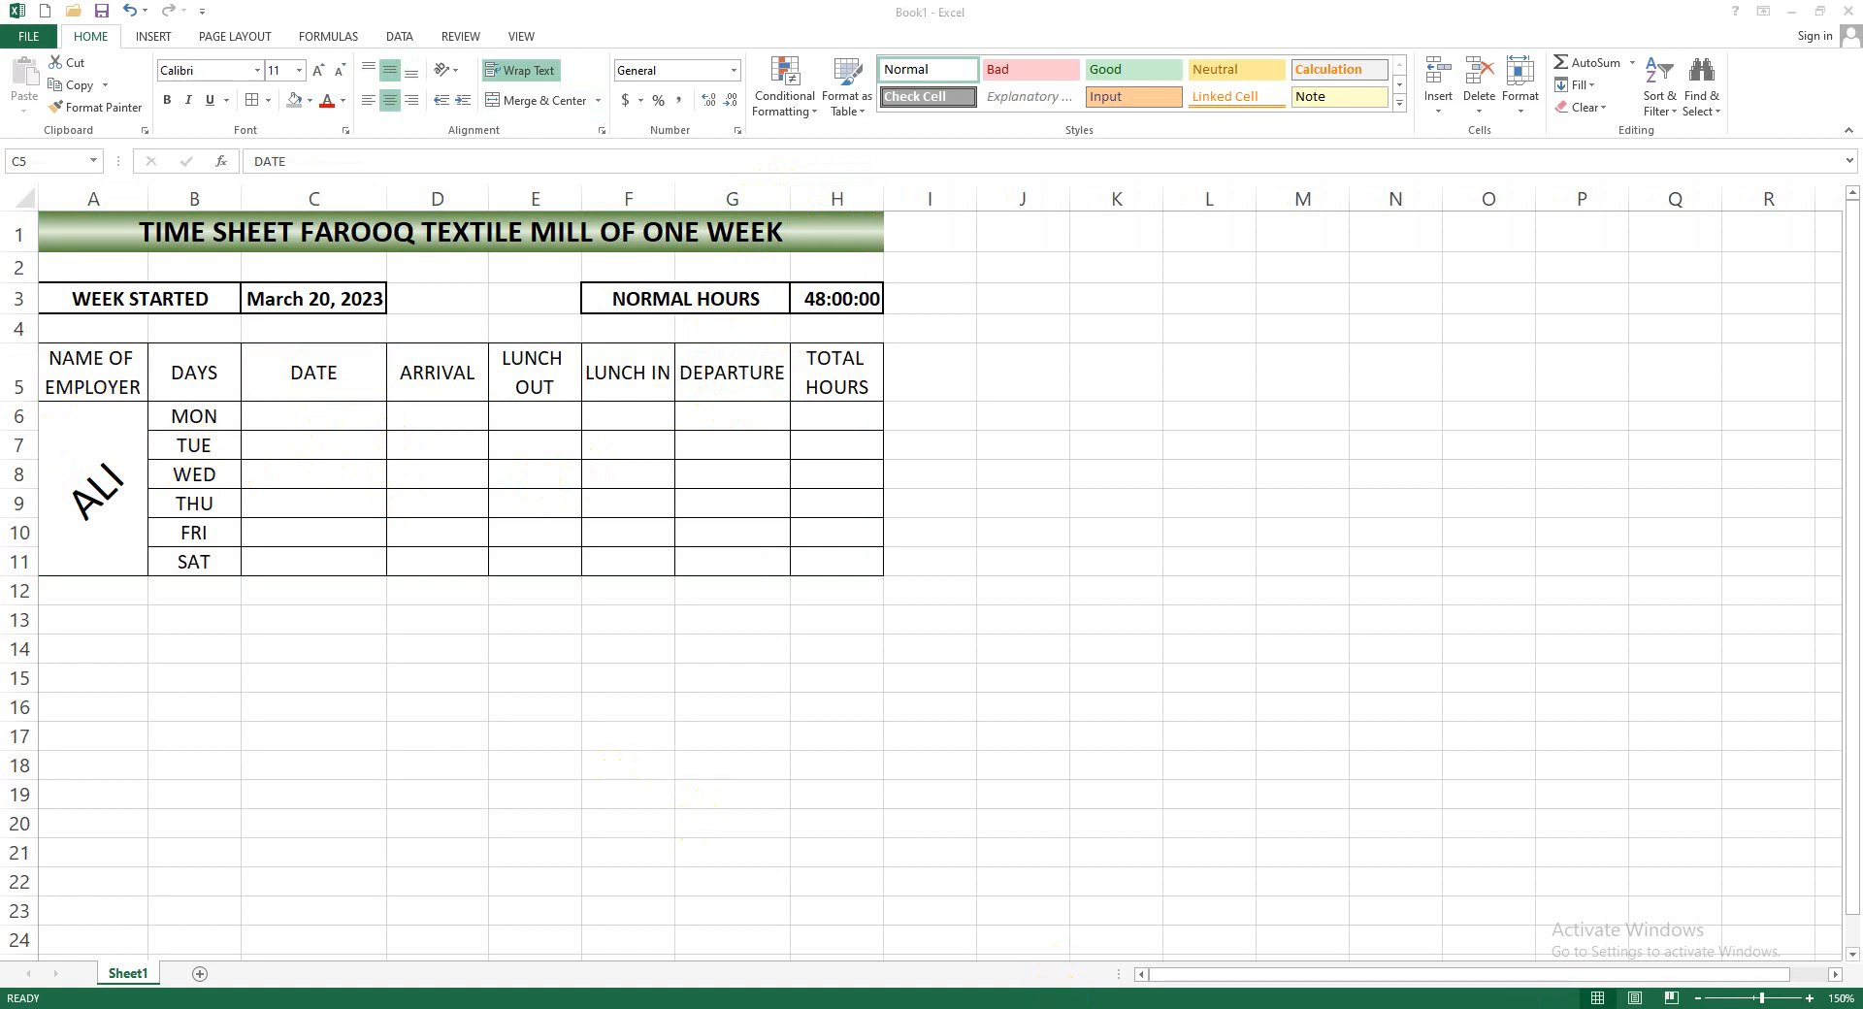
pyautogui.click(94, 363)
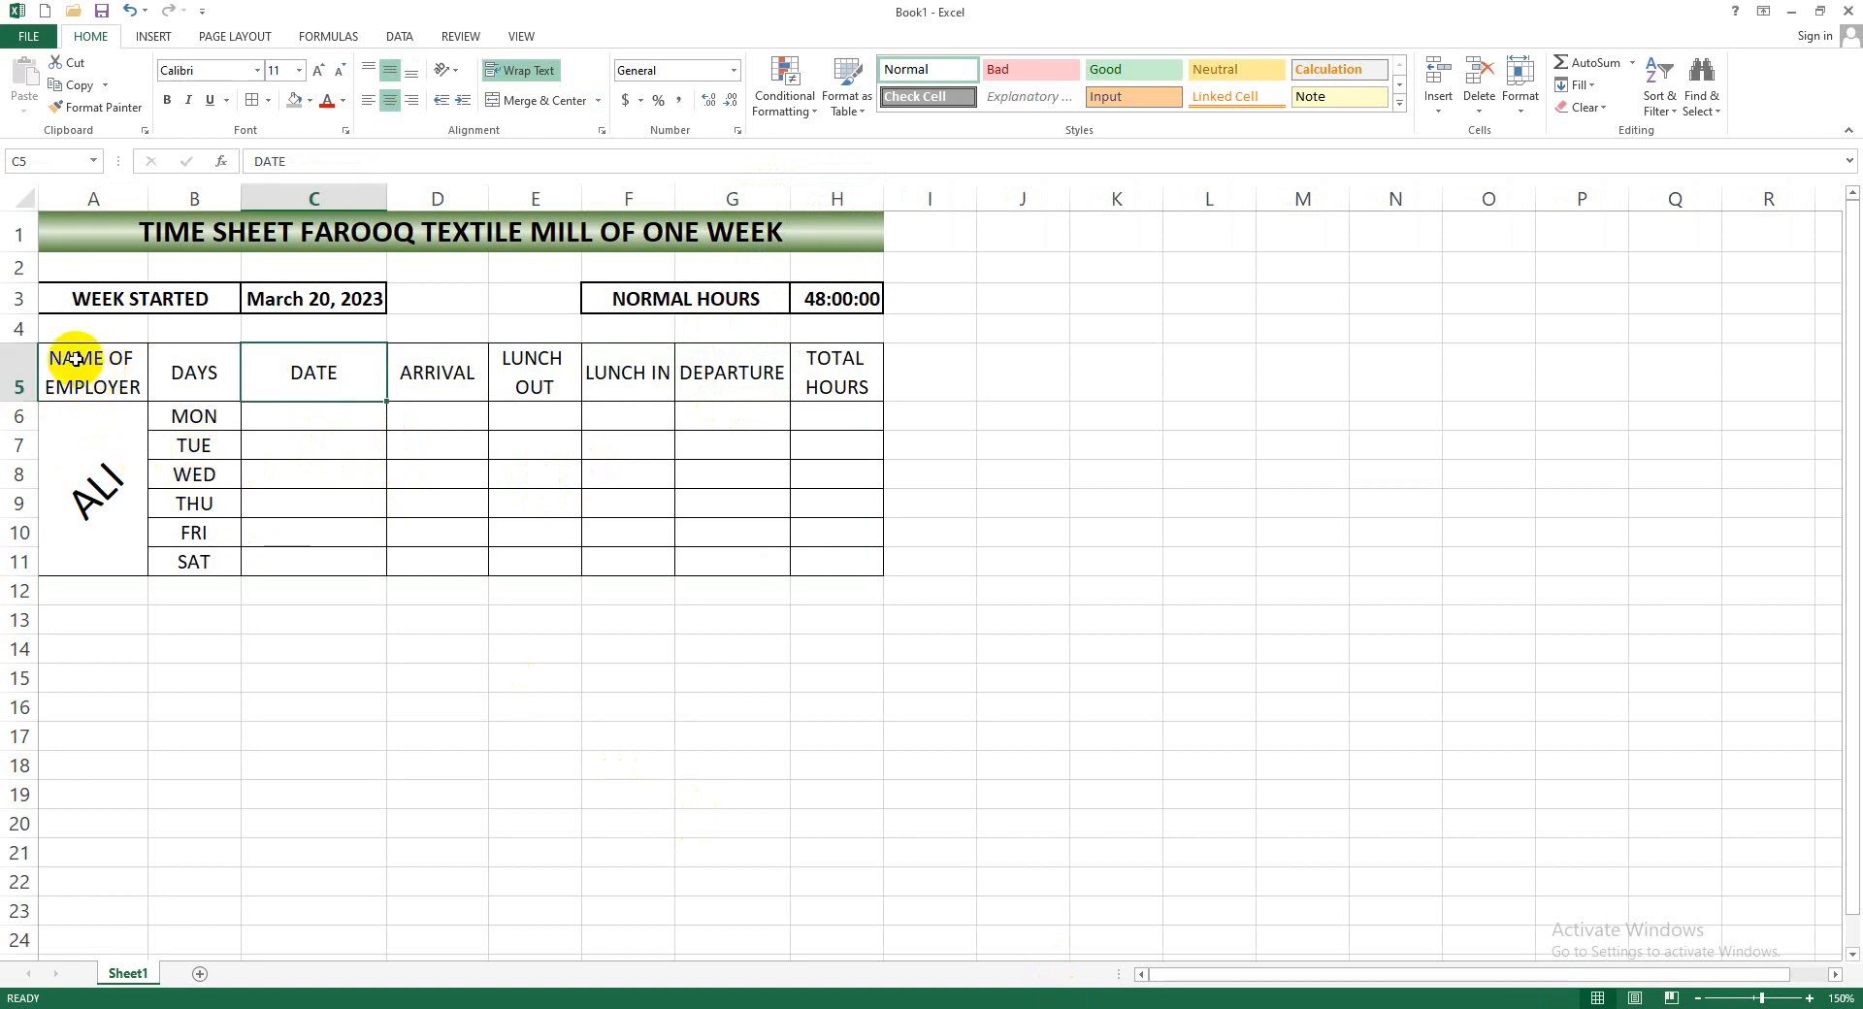
pyautogui.moveTo(76, 359); pyautogui.dragTo(808, 477)
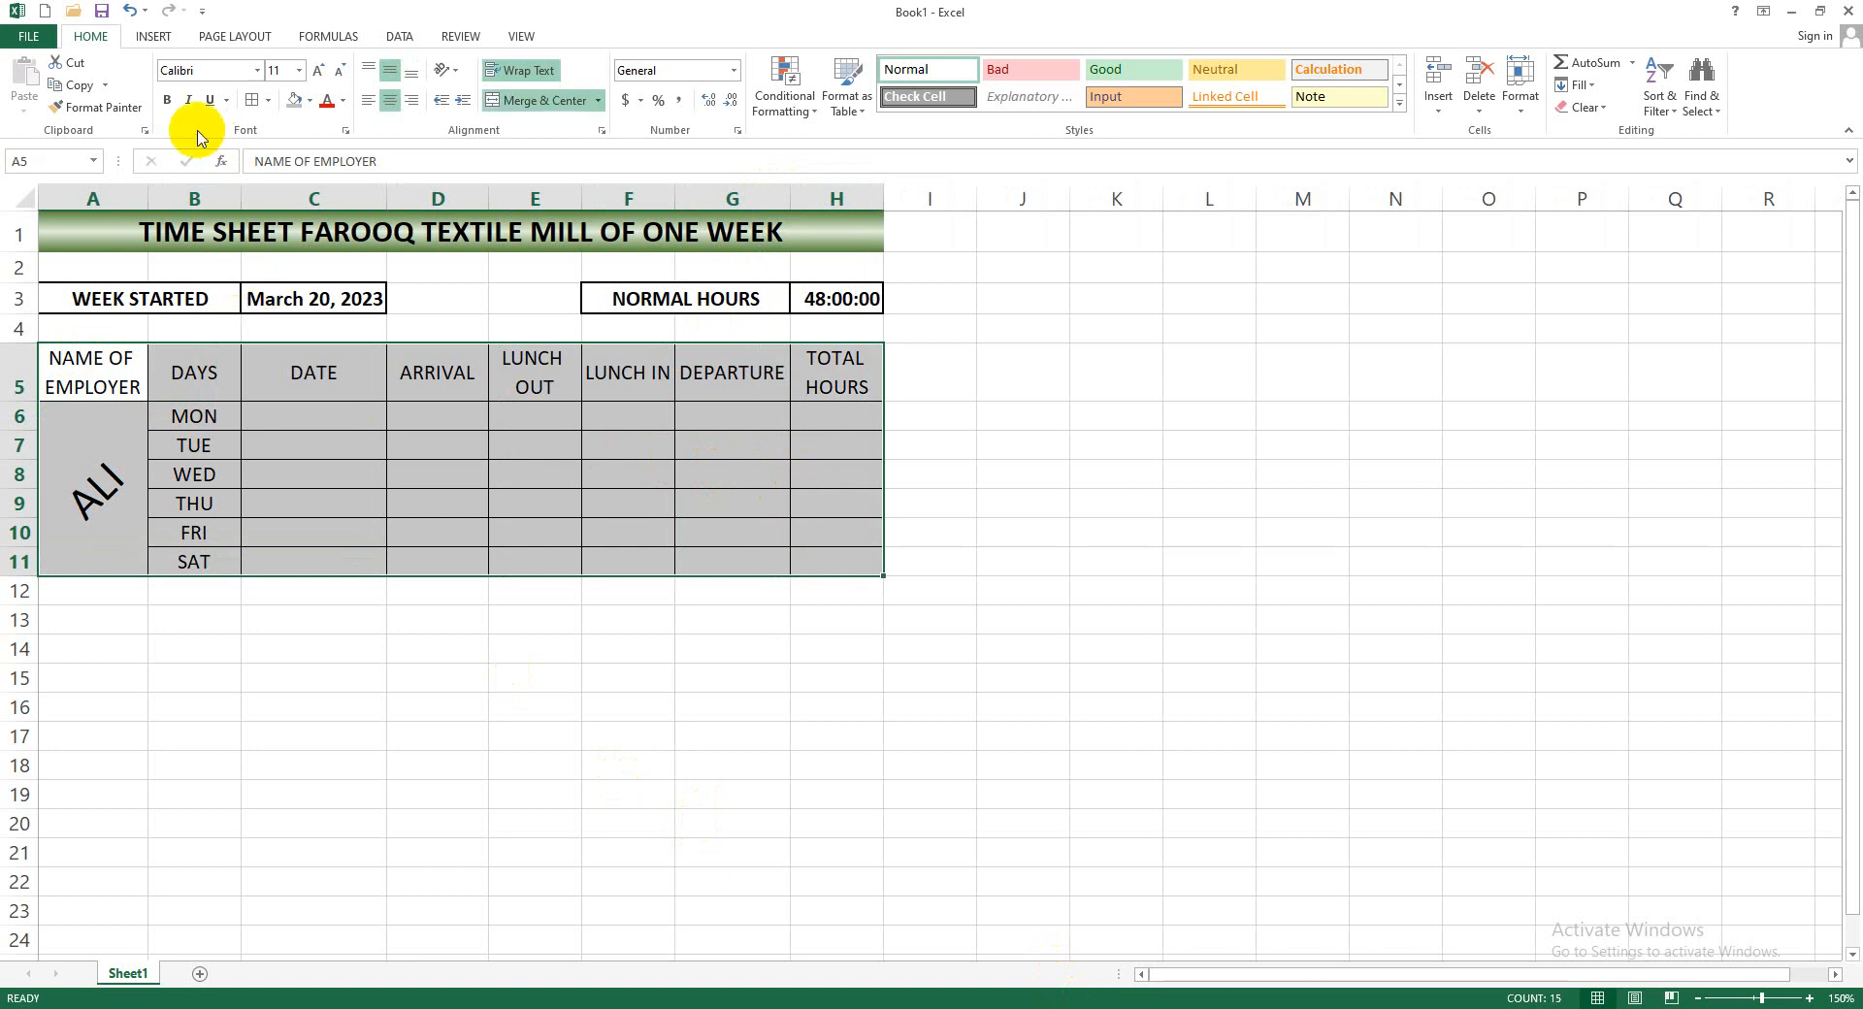
pyautogui.click(167, 101)
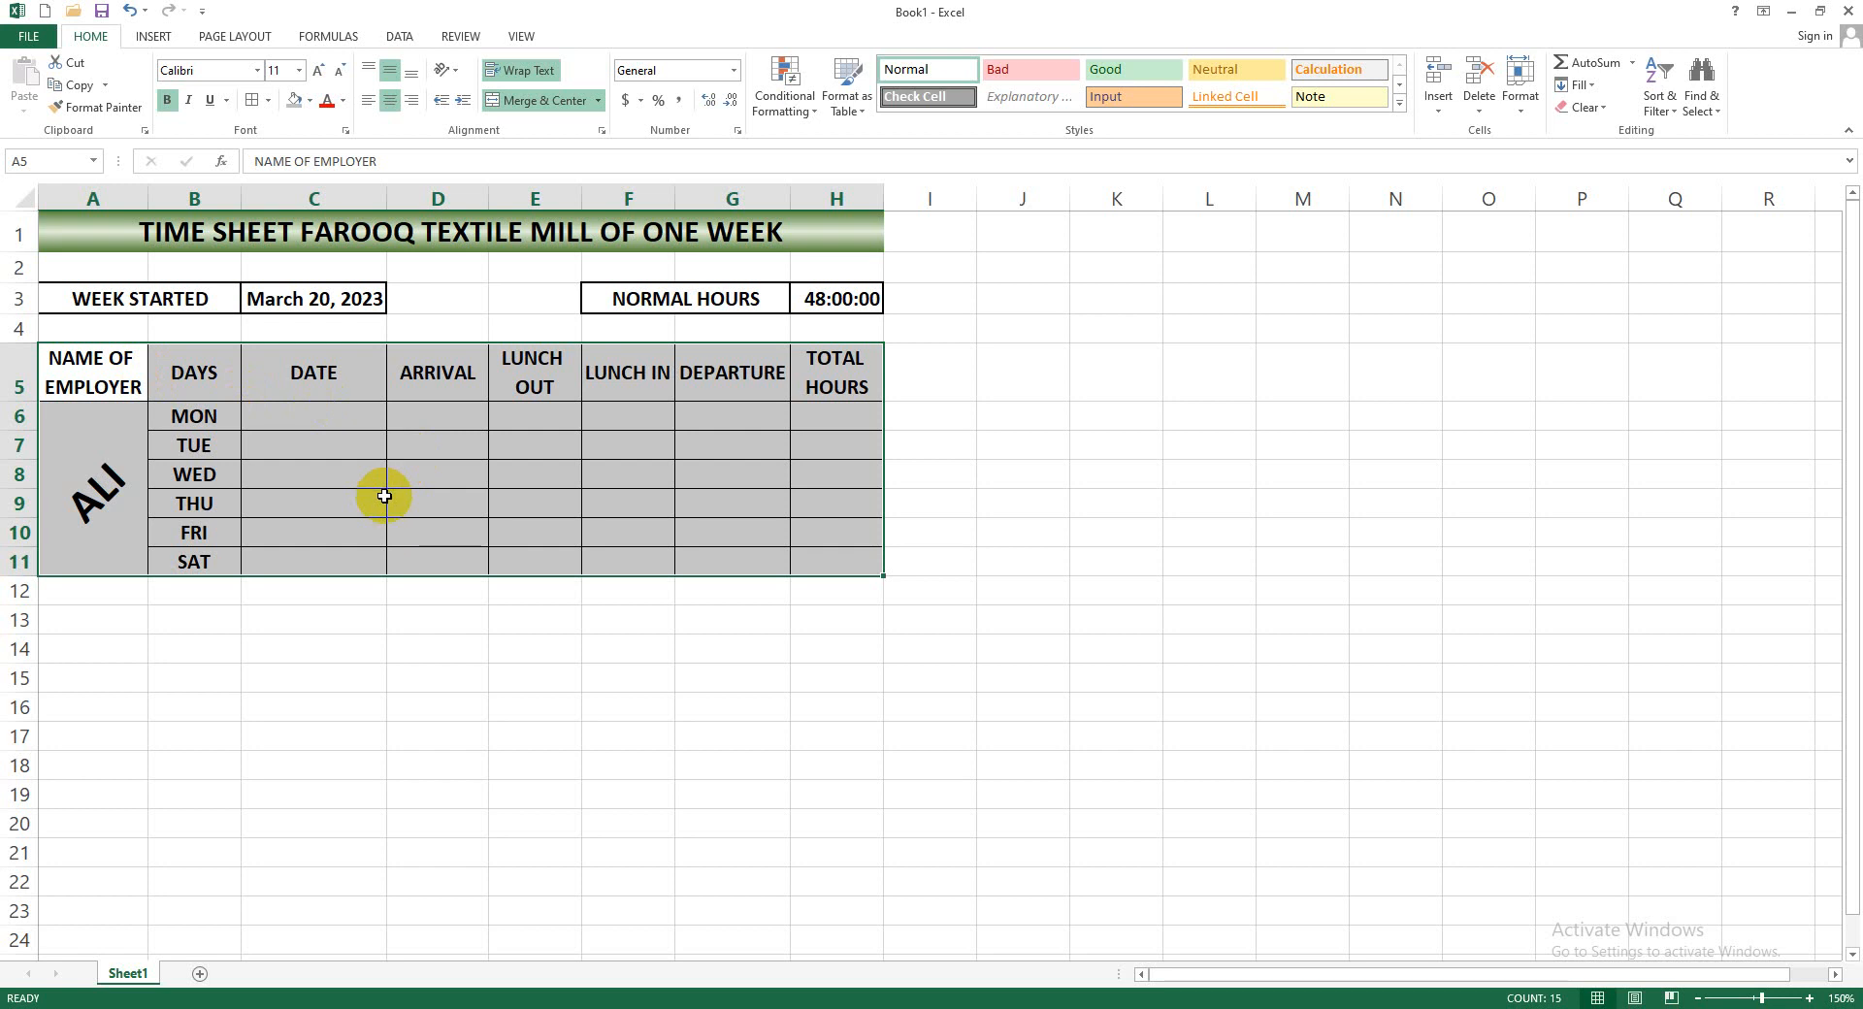
# Apply thicker solid outline and inside borders to the attendance table A5:H11
pyautogui.hotkey('ctrl', '1')
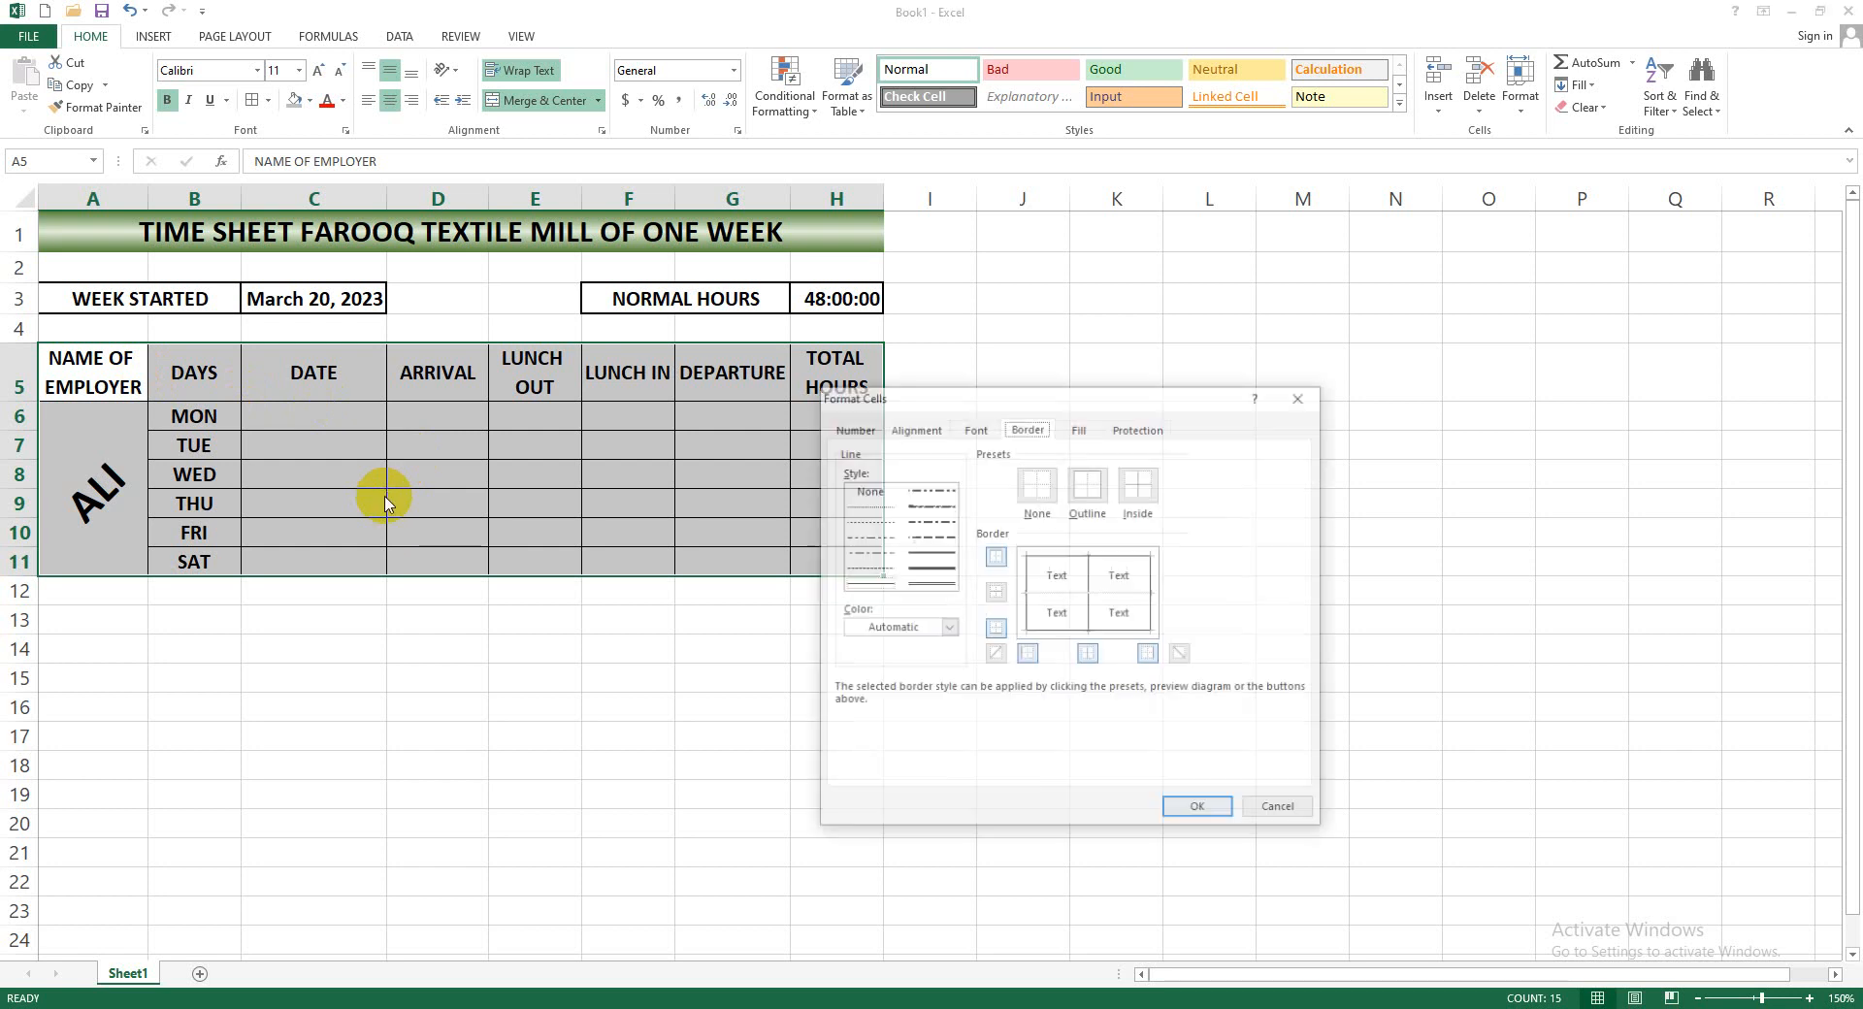
pyautogui.click(922, 567)
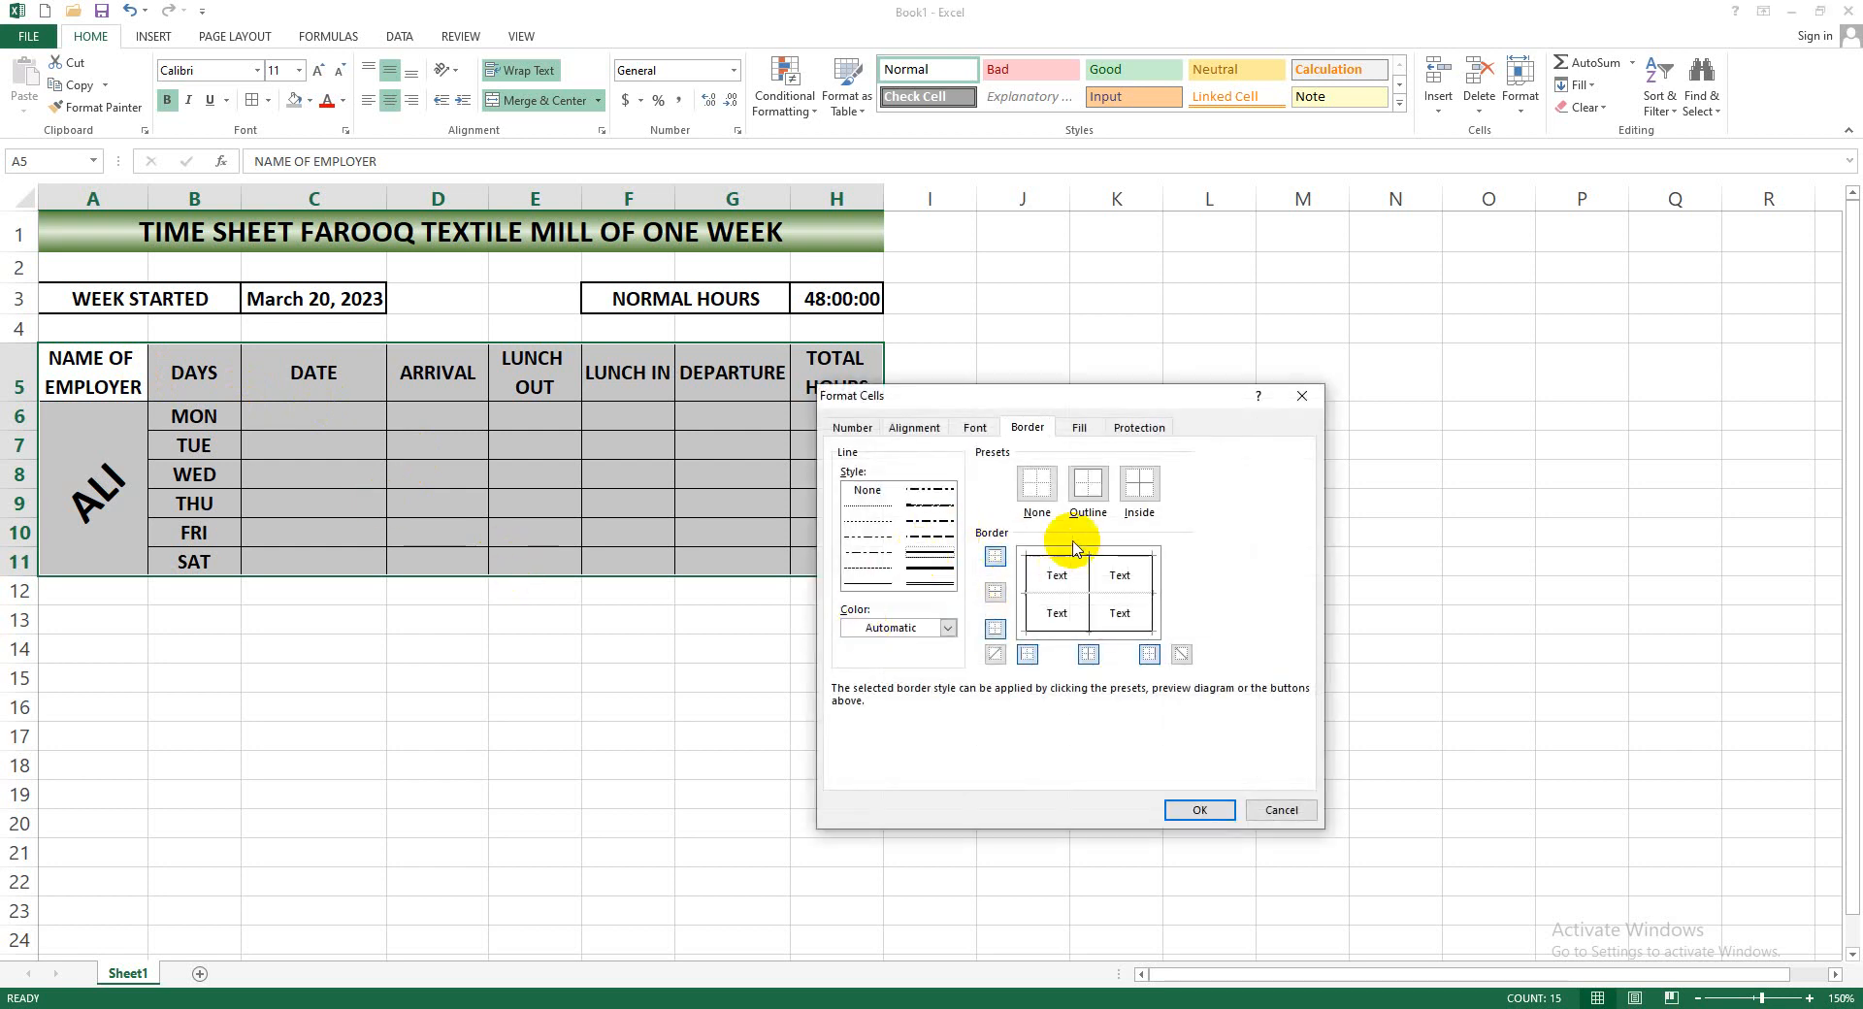
pyautogui.click(1088, 483)
pyautogui.click(1139, 482)
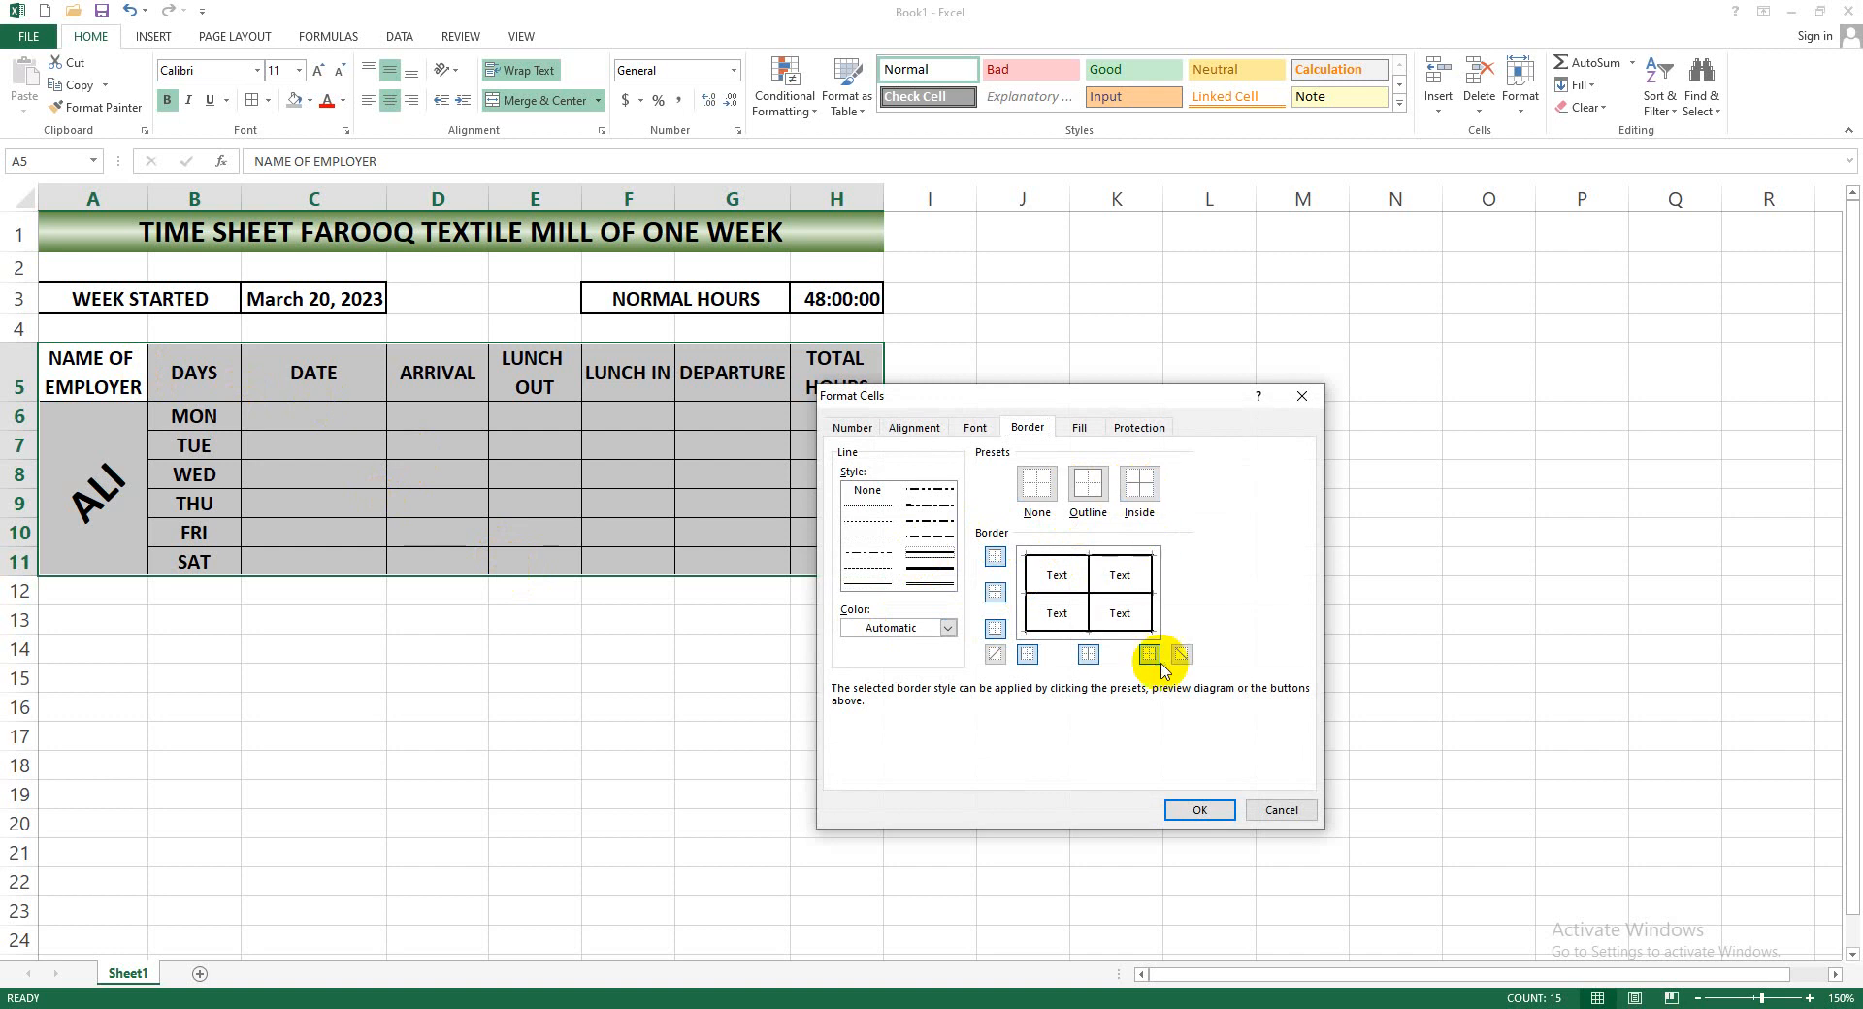
pyautogui.click(1200, 810)
pyautogui.click(660, 668)
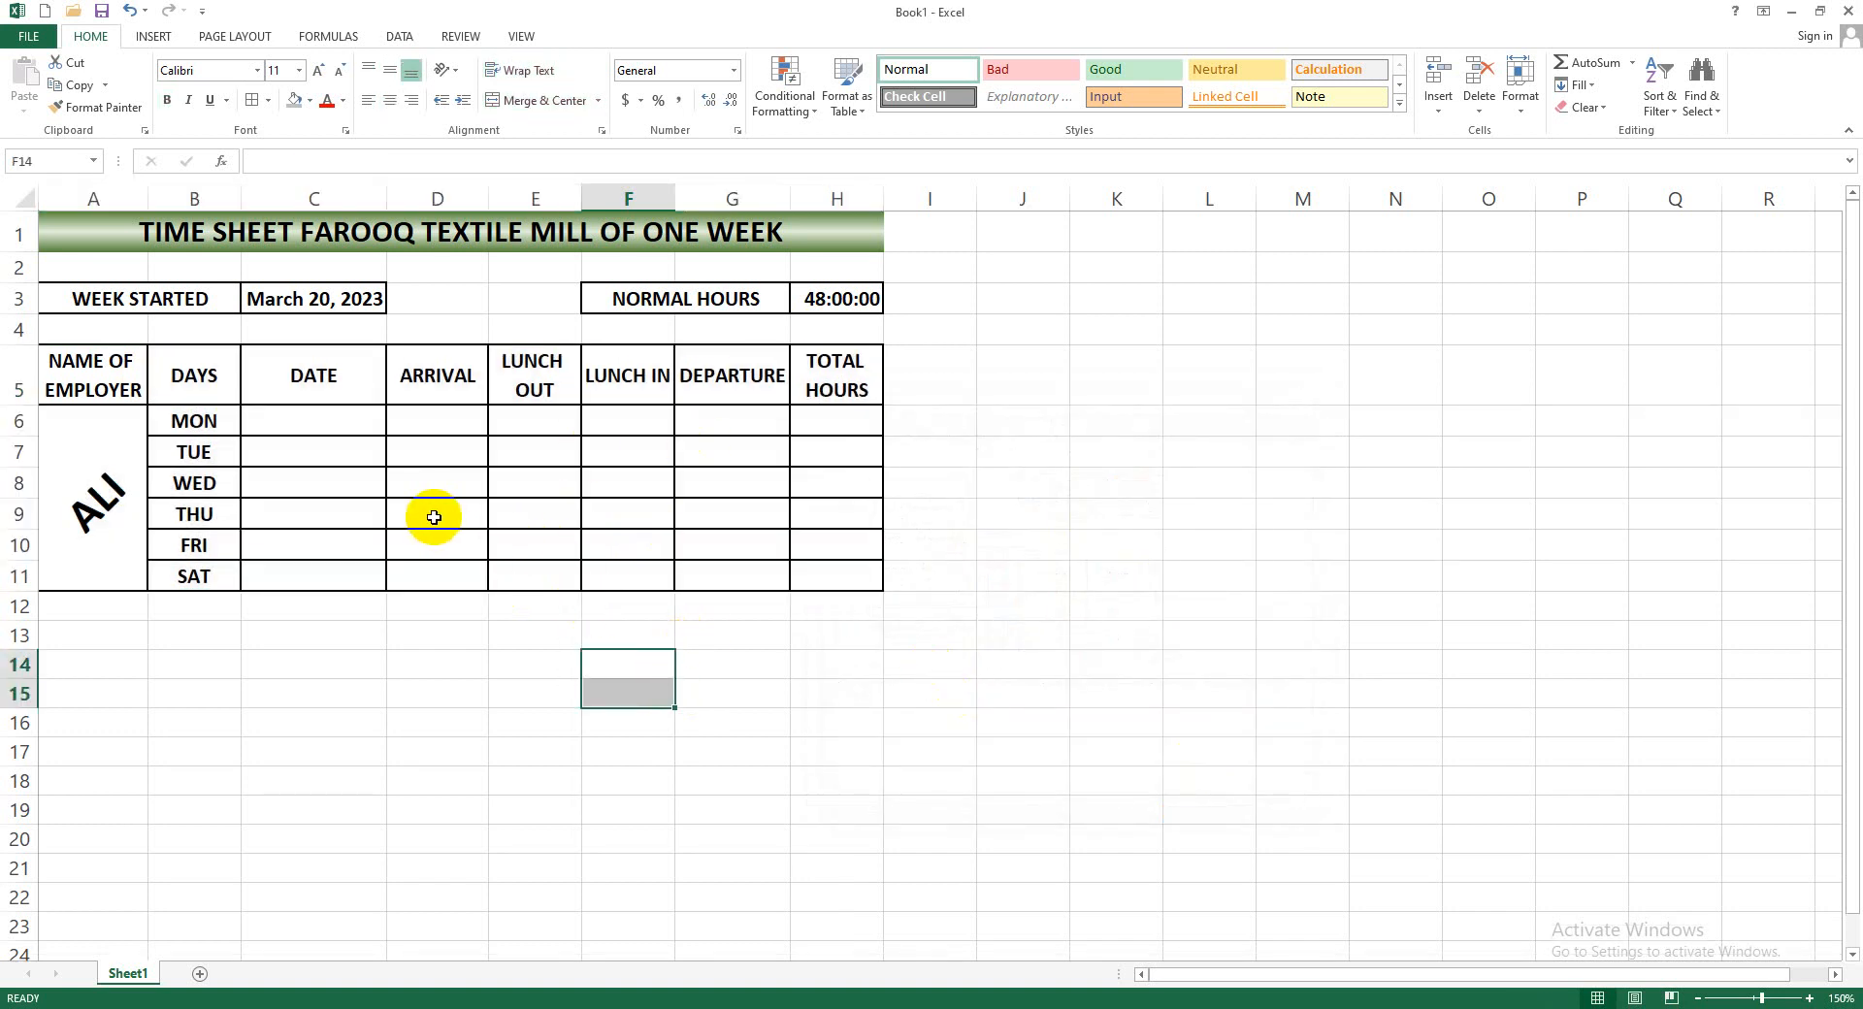
# Link Monday's date in C6 to the week-start date with the formula =C3
pyautogui.click(304, 421)
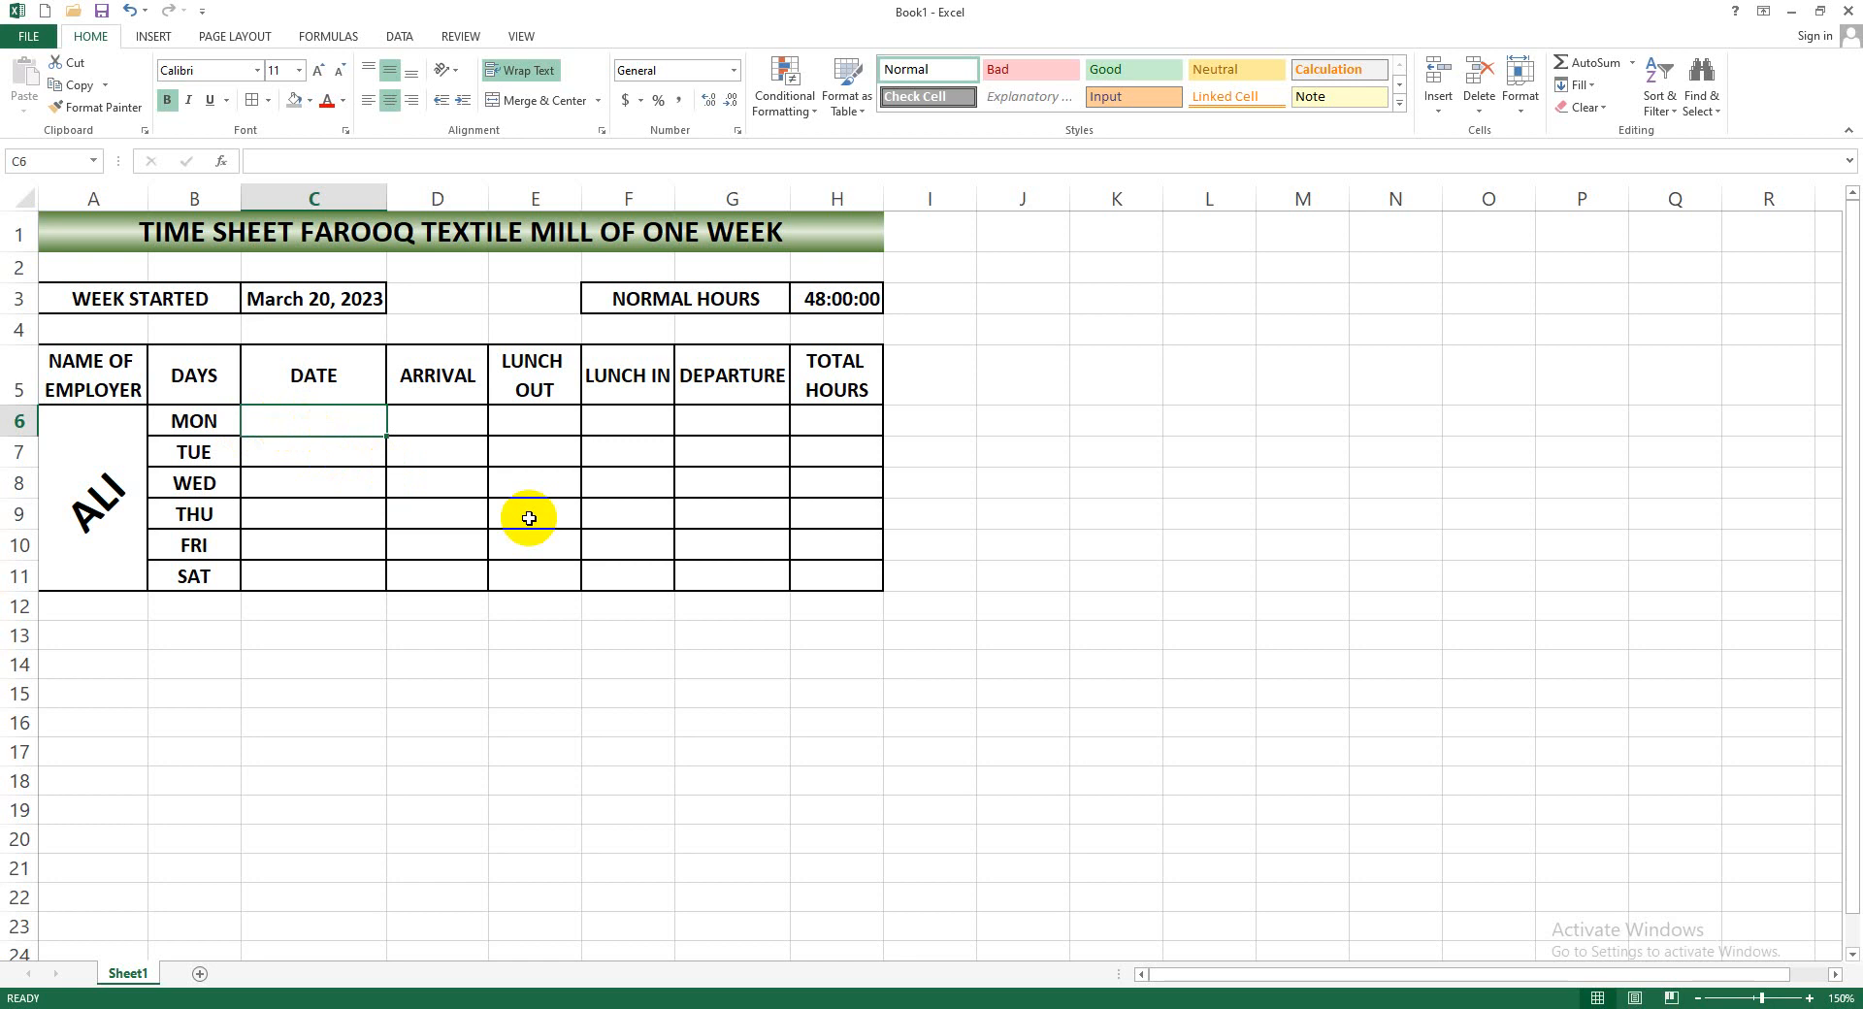
pyautogui.write('=')
pyautogui.press('Up')
pyautogui.press('Up')
pyautogui.press('Up')
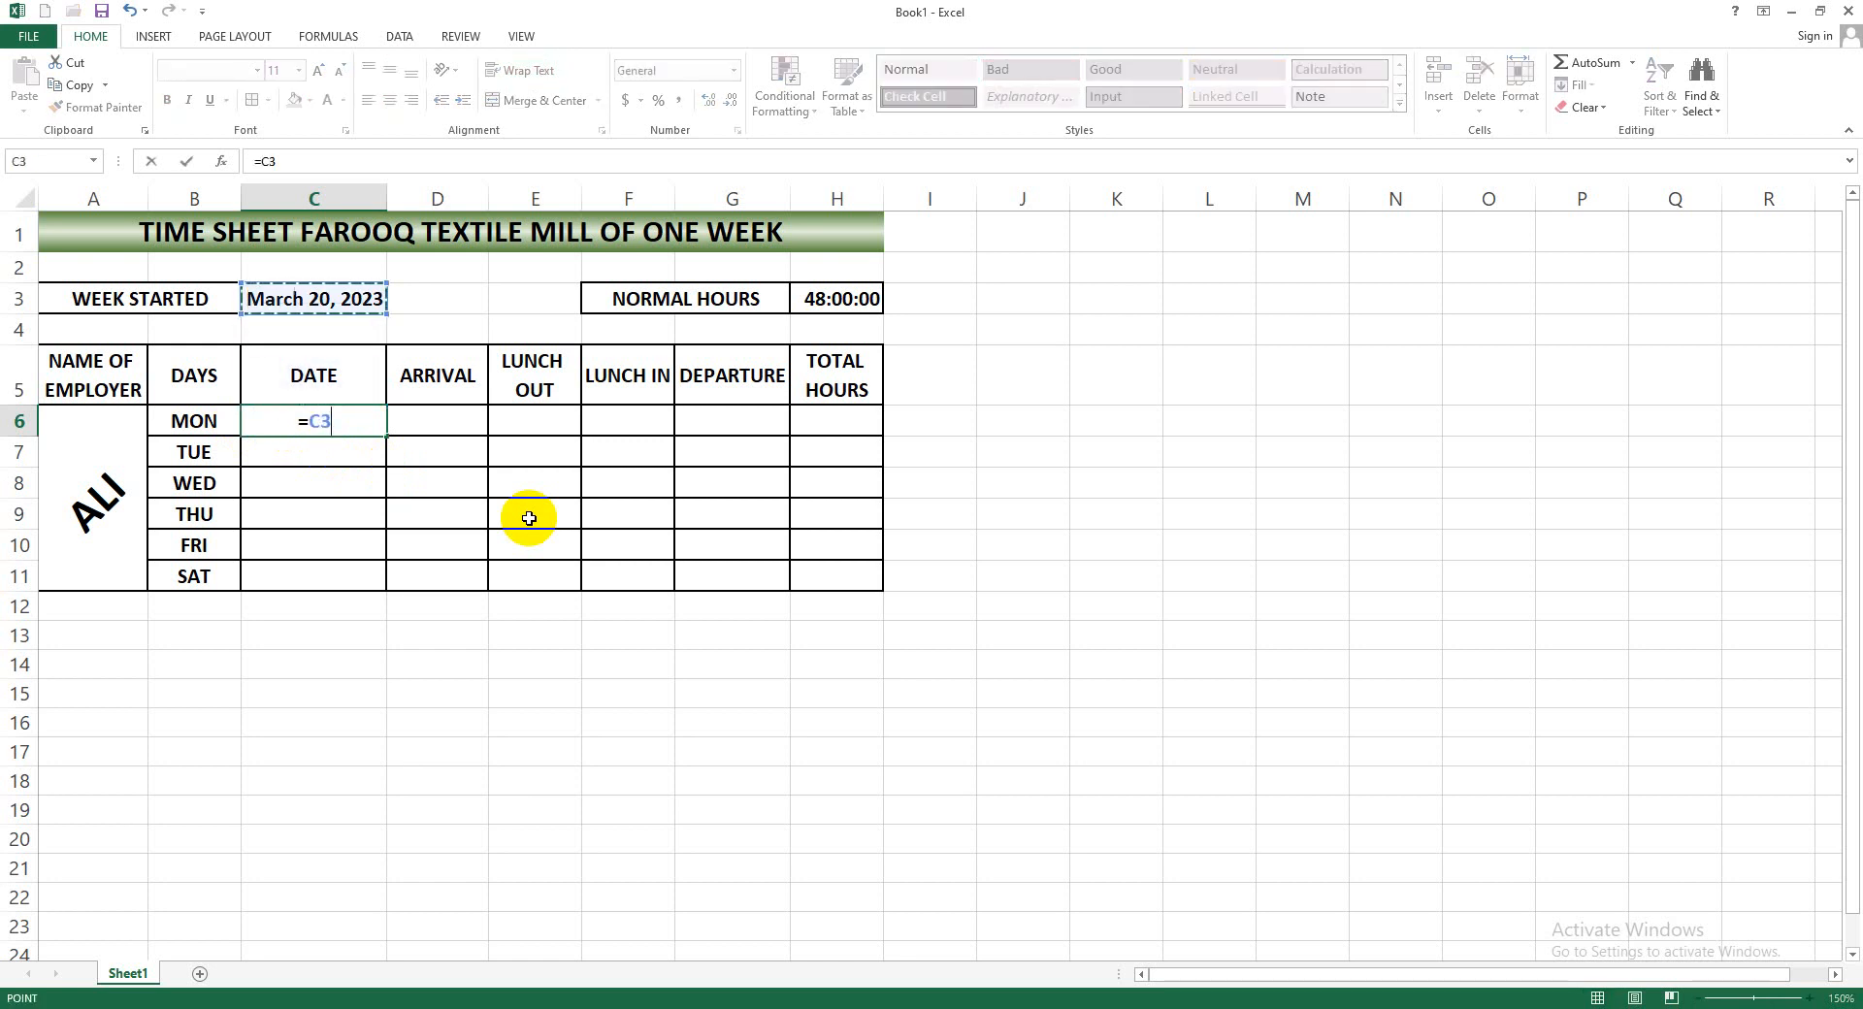
pyautogui.press('Return')
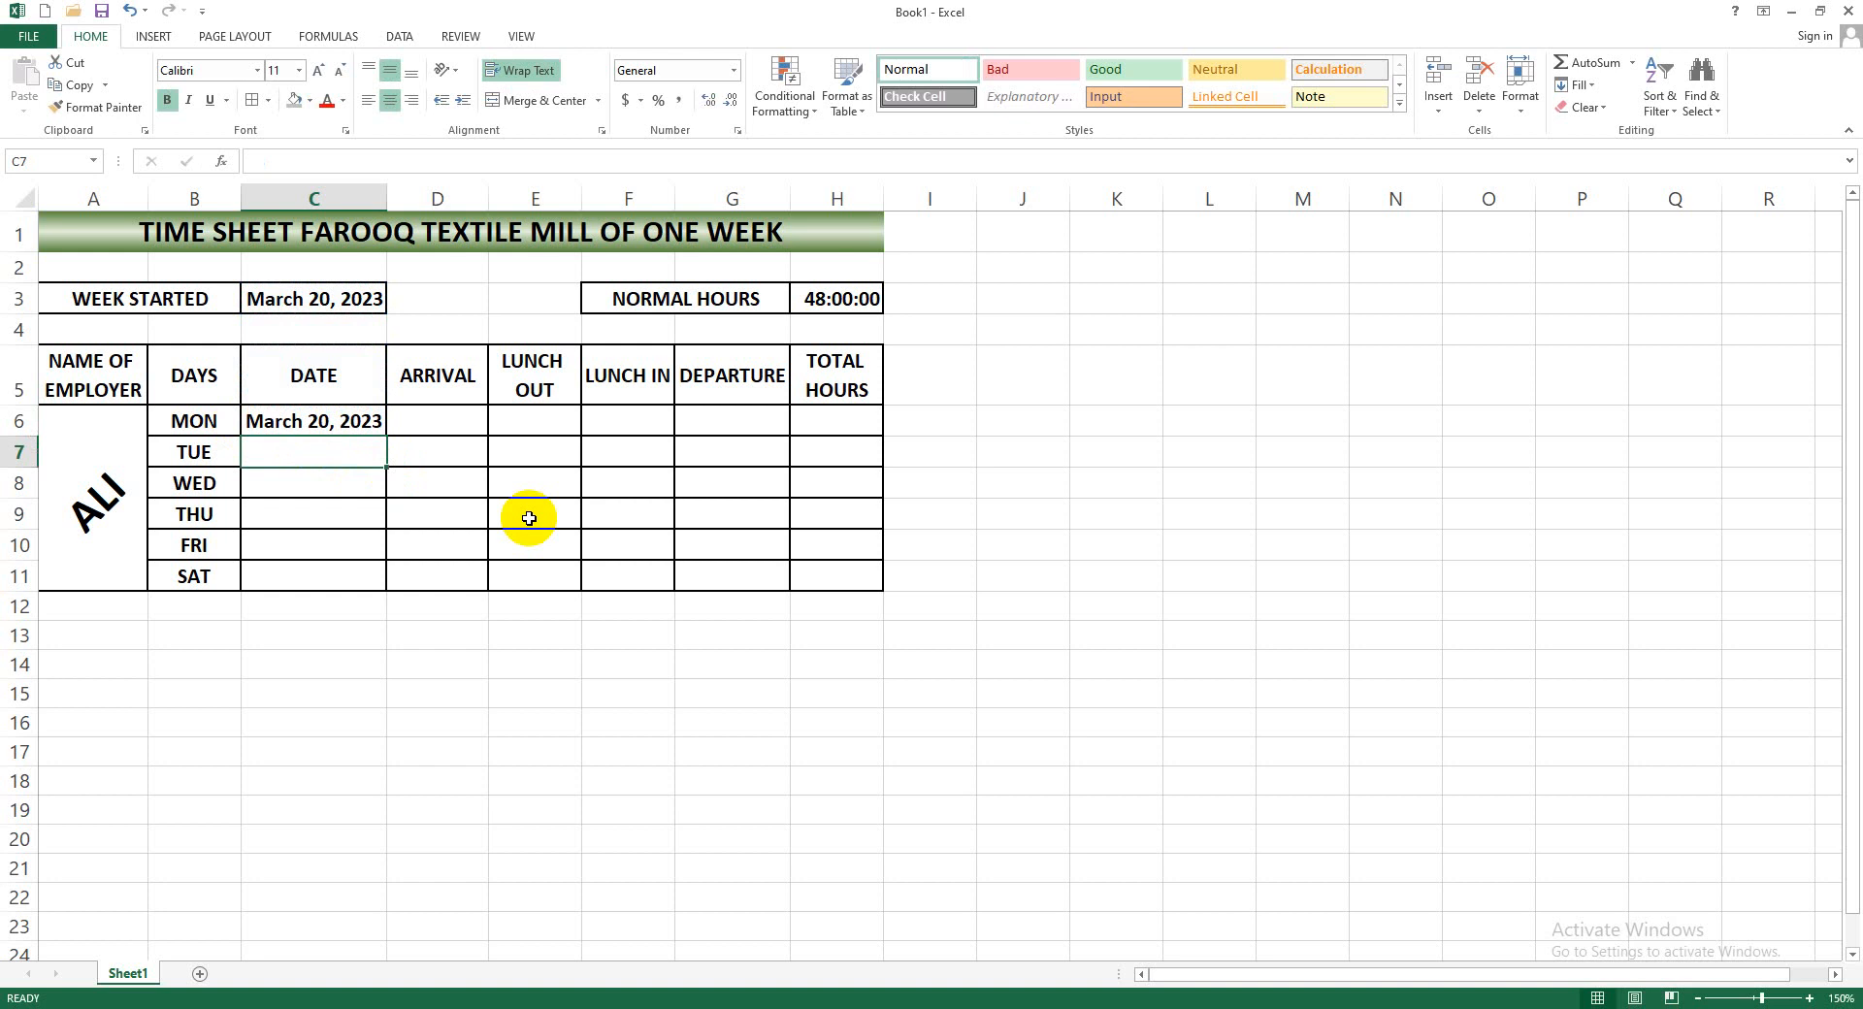
# Calculate Tuesday's date in C7 as one day after Monday's with the formula =C6+1
pyautogui.press('Up')
pyautogui.press('Up')
pyautogui.press('Up')
pyautogui.press('Down')
pyautogui.press('Down')
pyautogui.press('Down')
pyautogui.press('BackSpace')
pyautogui.write('=')
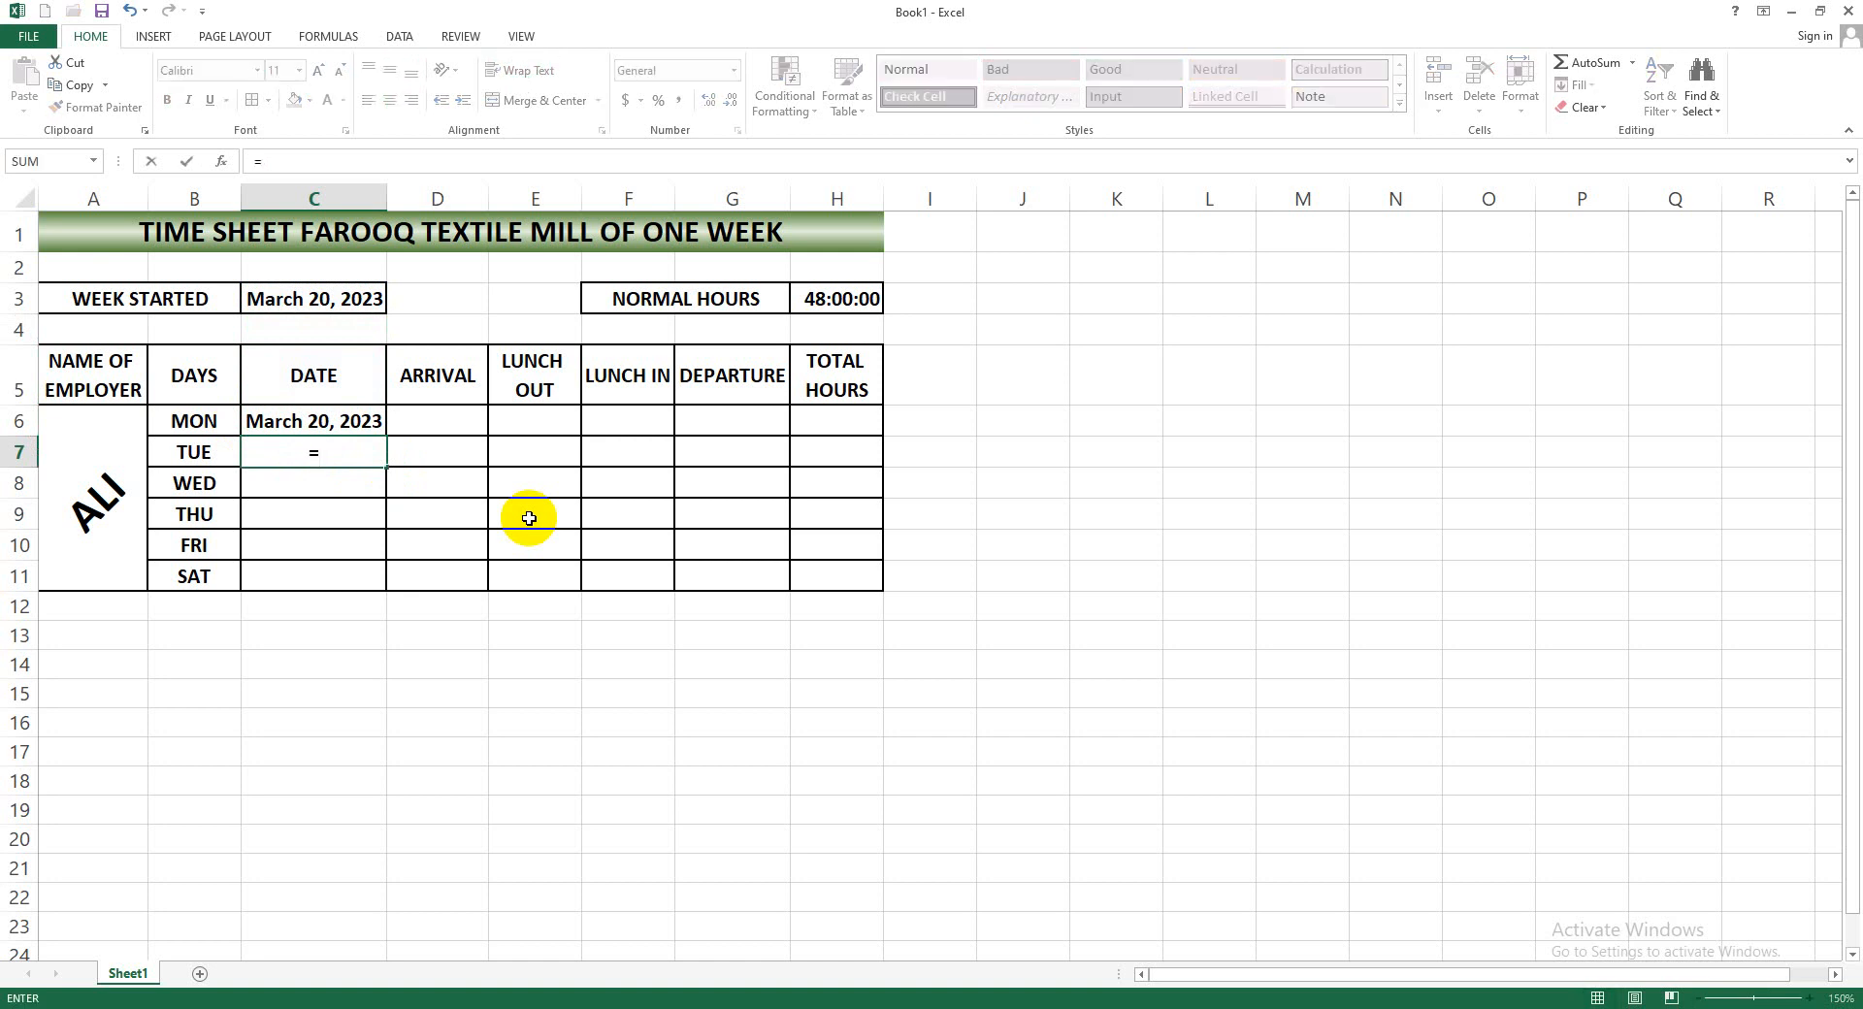
pyautogui.press('Up')
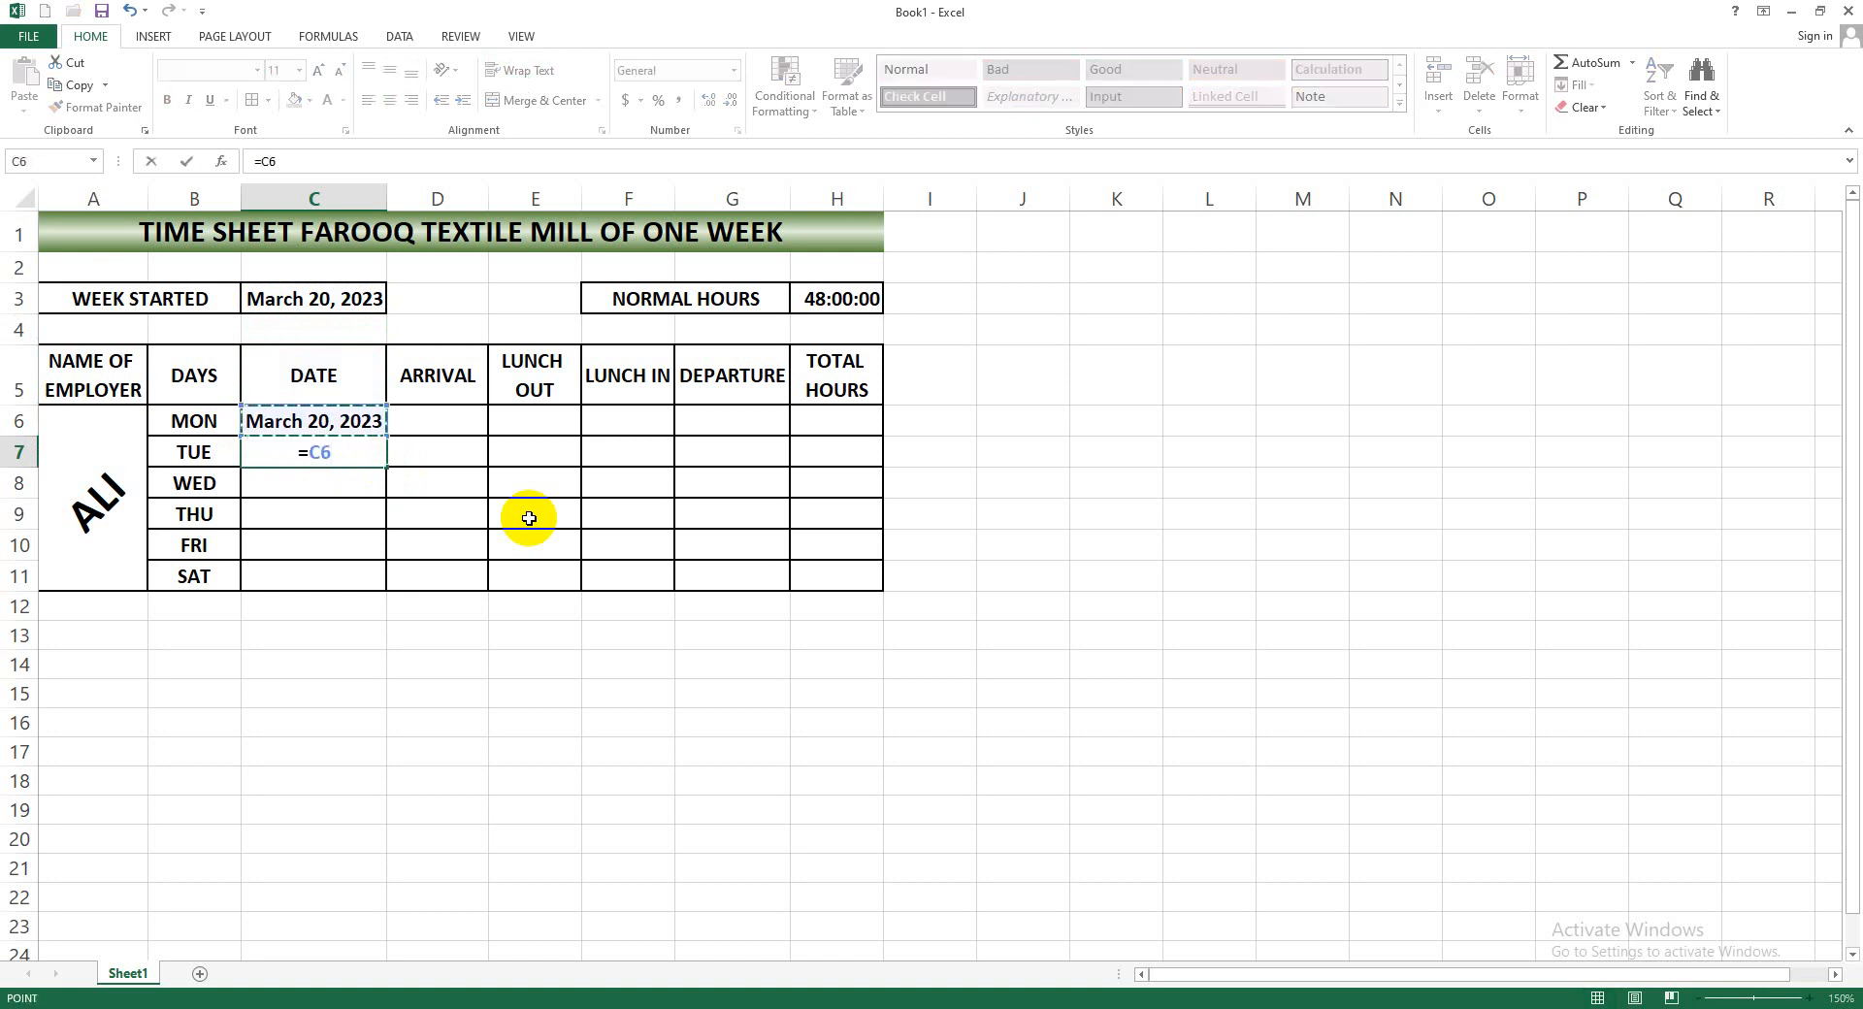
pyautogui.write('+1')
pyautogui.press('Return')
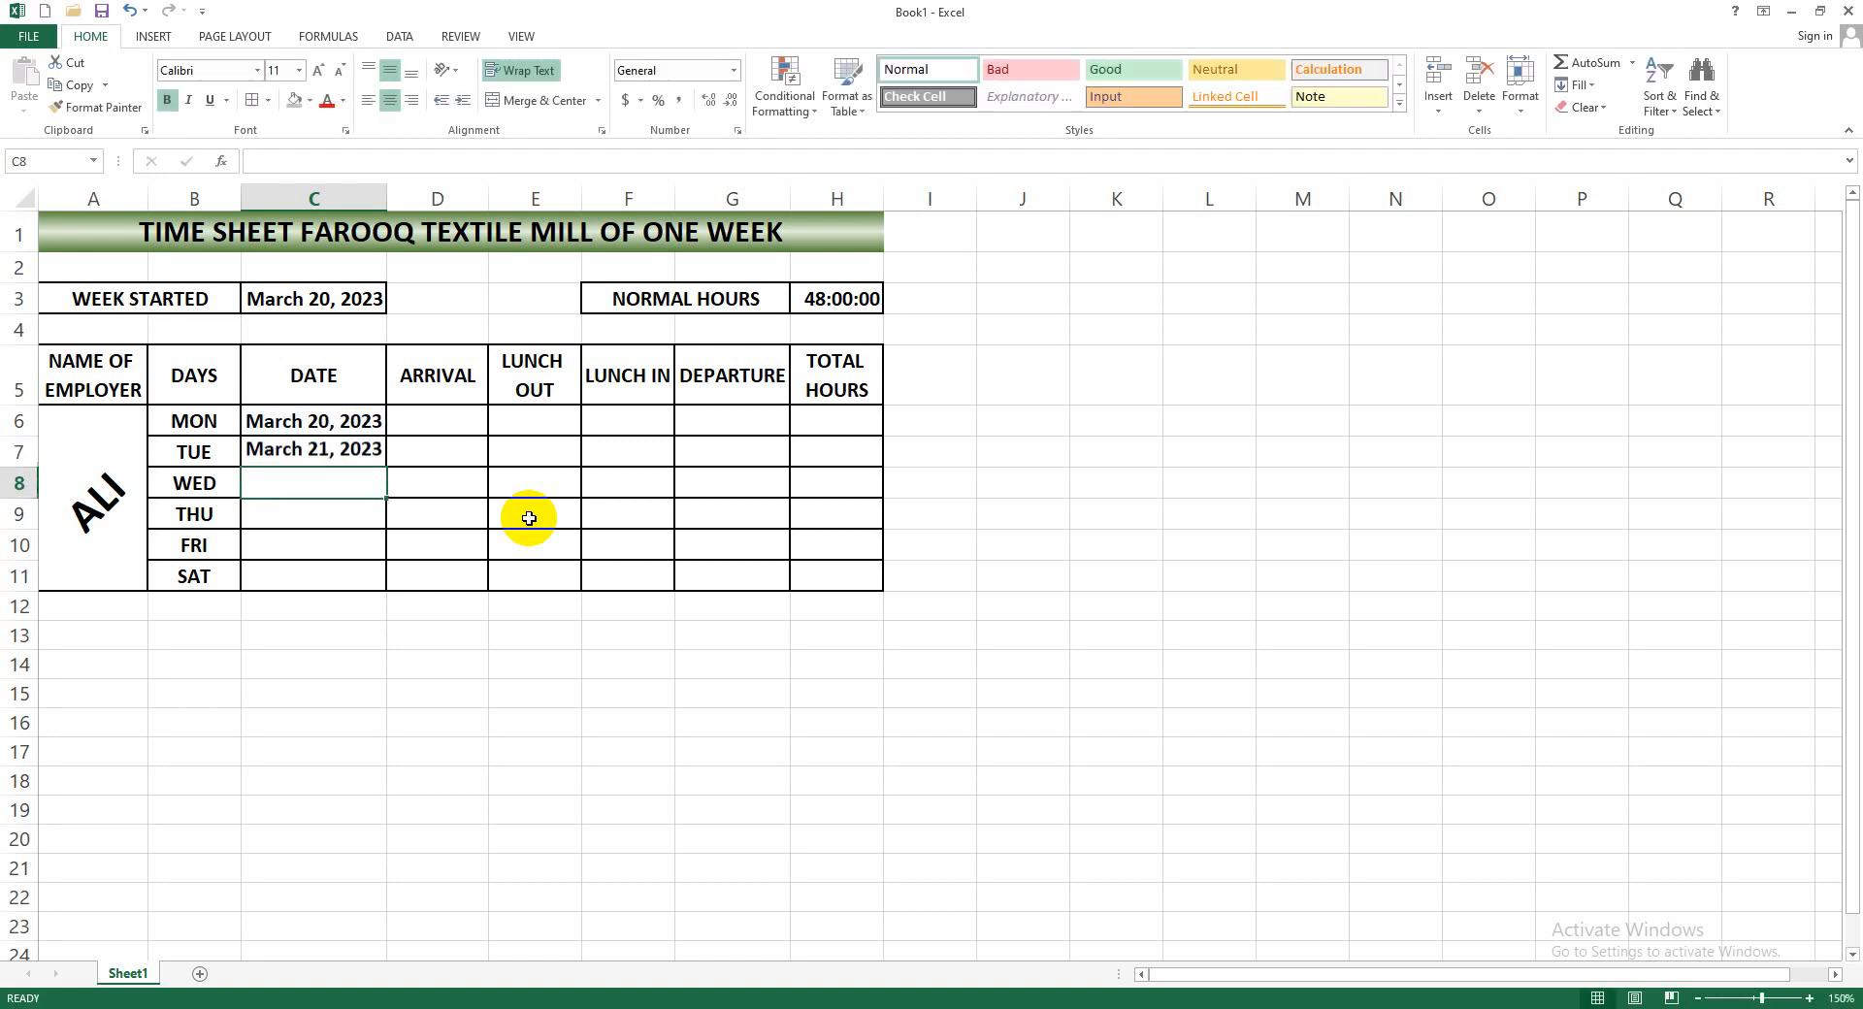
# Fill Tuesday's date formula from C7 down to Saturday's row in C11
pyautogui.press('Up')
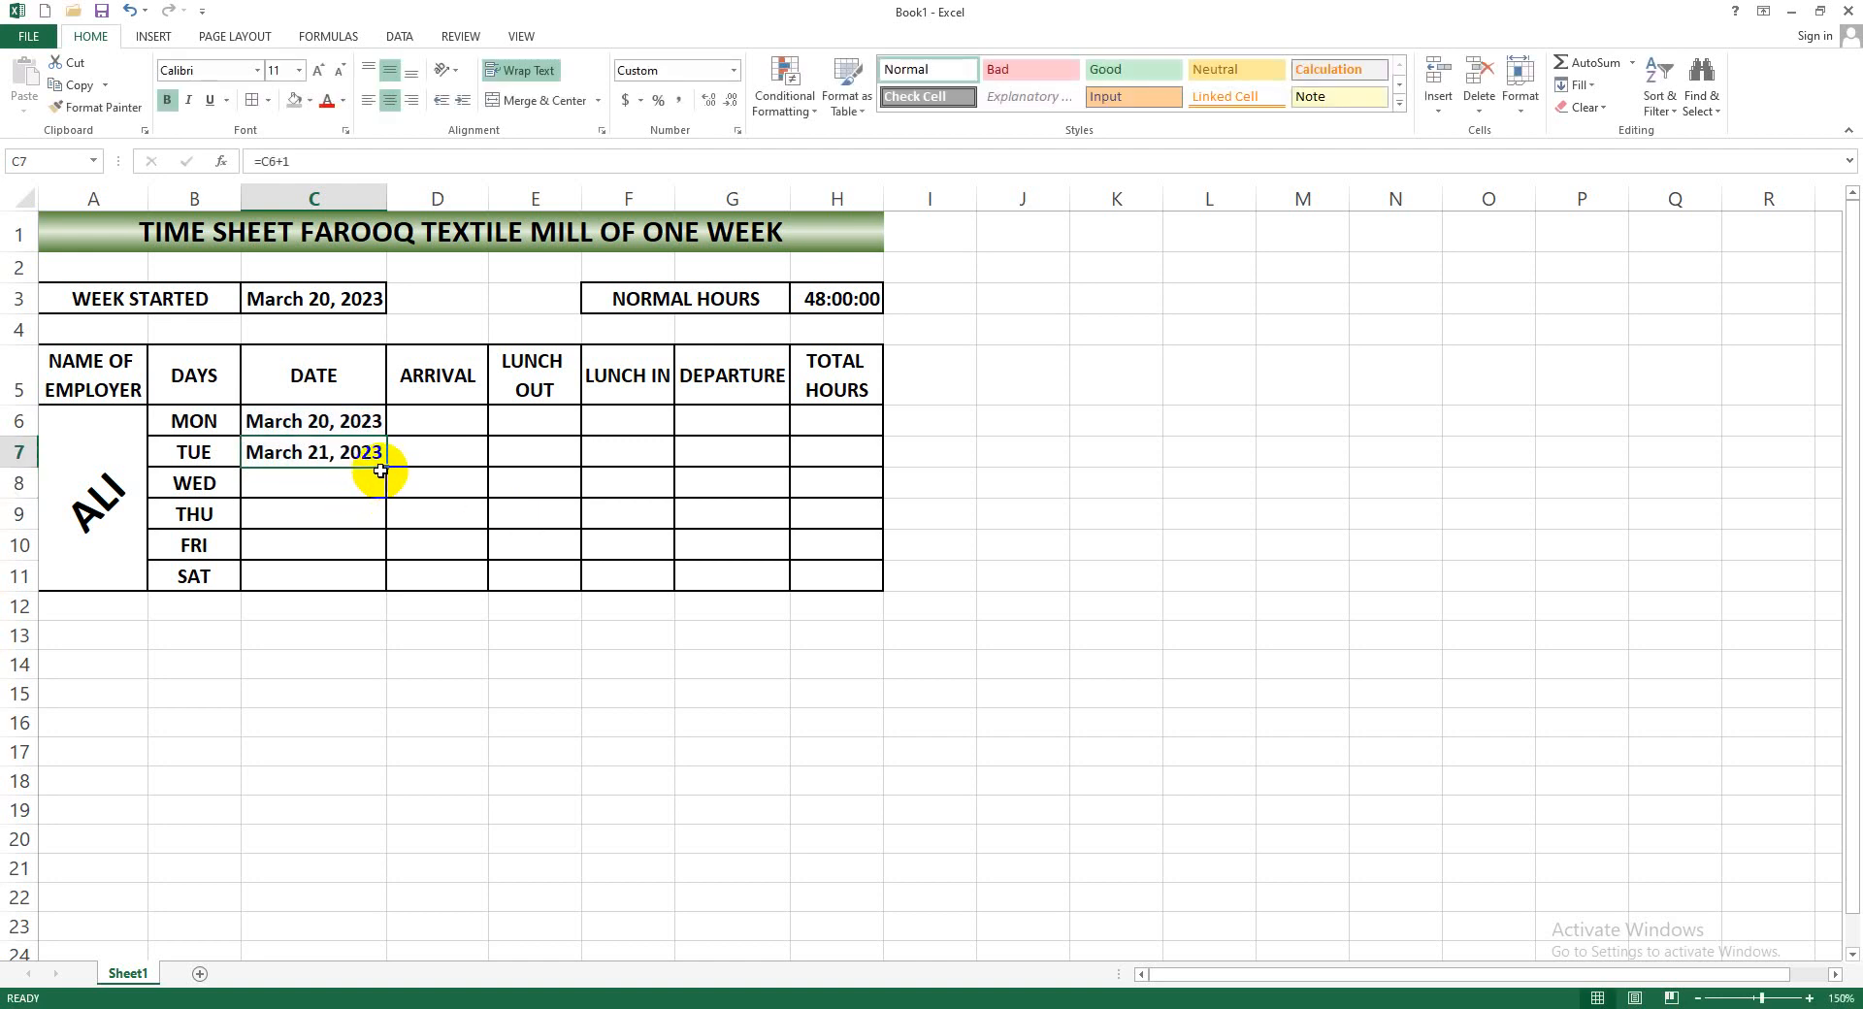
pyautogui.moveTo(385, 468); pyautogui.dragTo(380, 577)
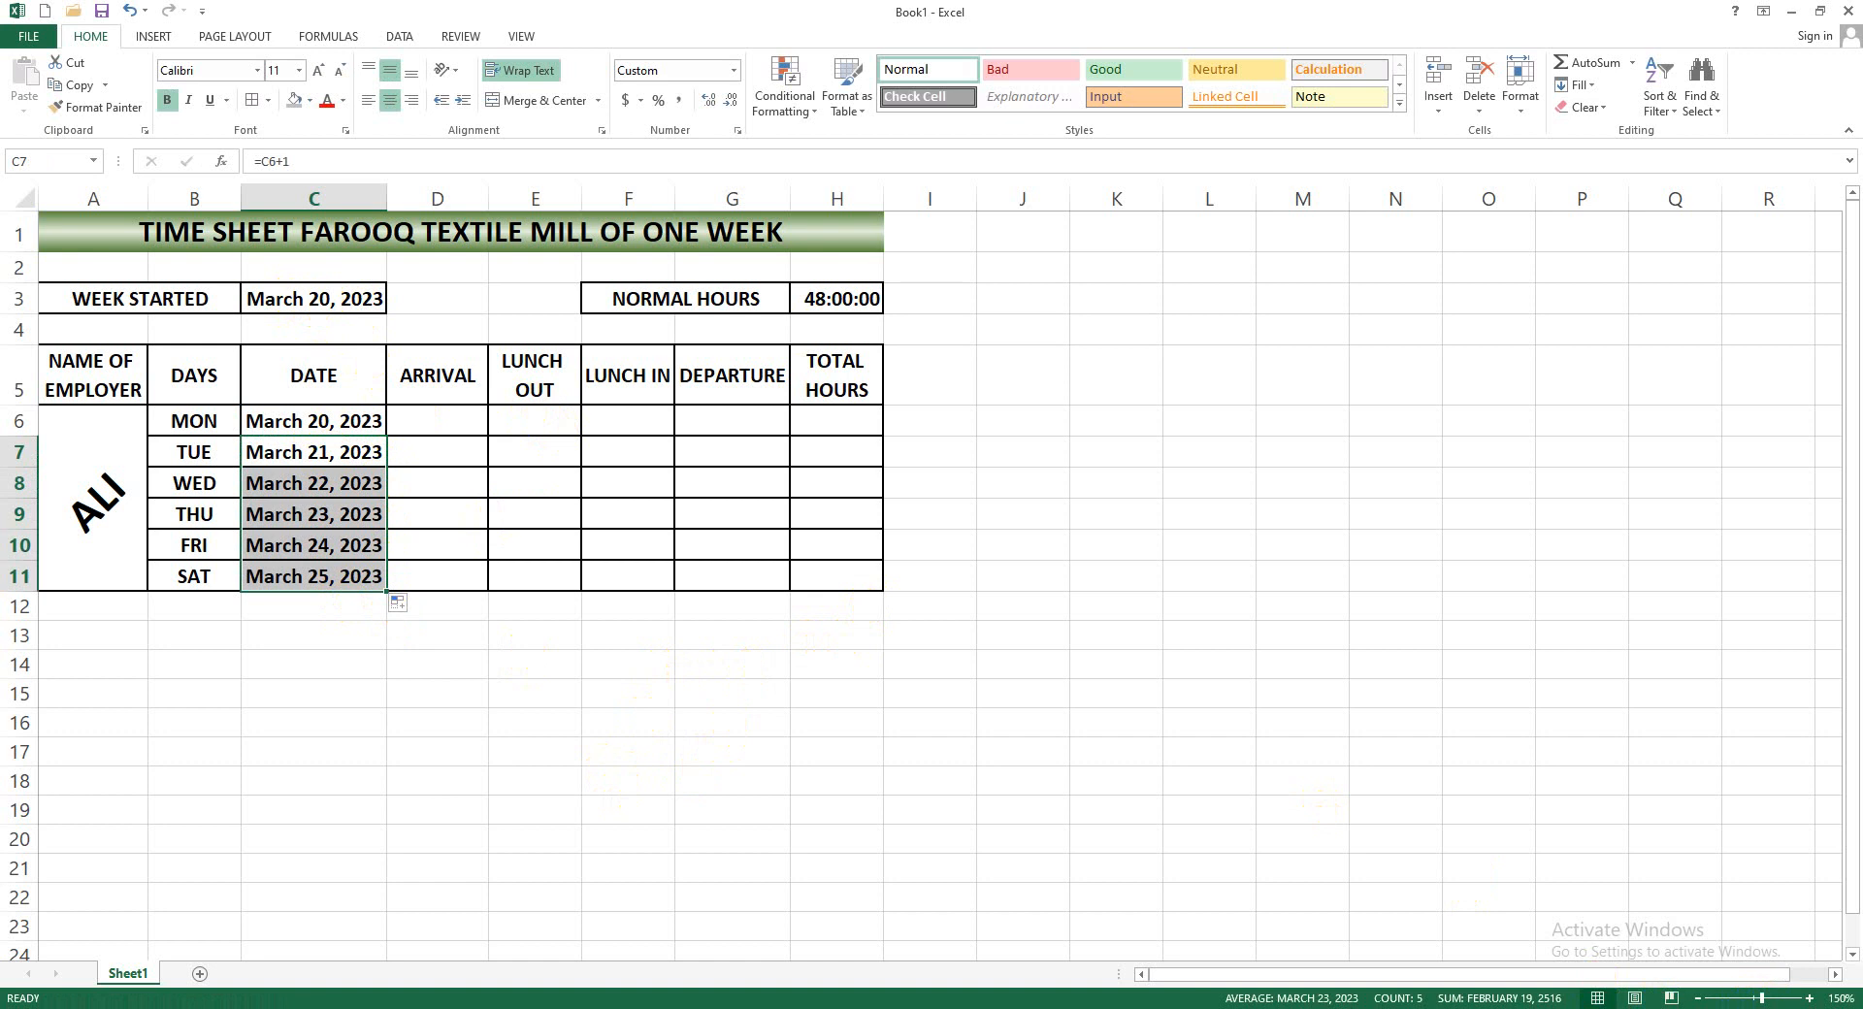
# Test the linked dates by changing the week-start date in C3 to 3/27/2023, and undo that change
pyautogui.click(1784, 1008)
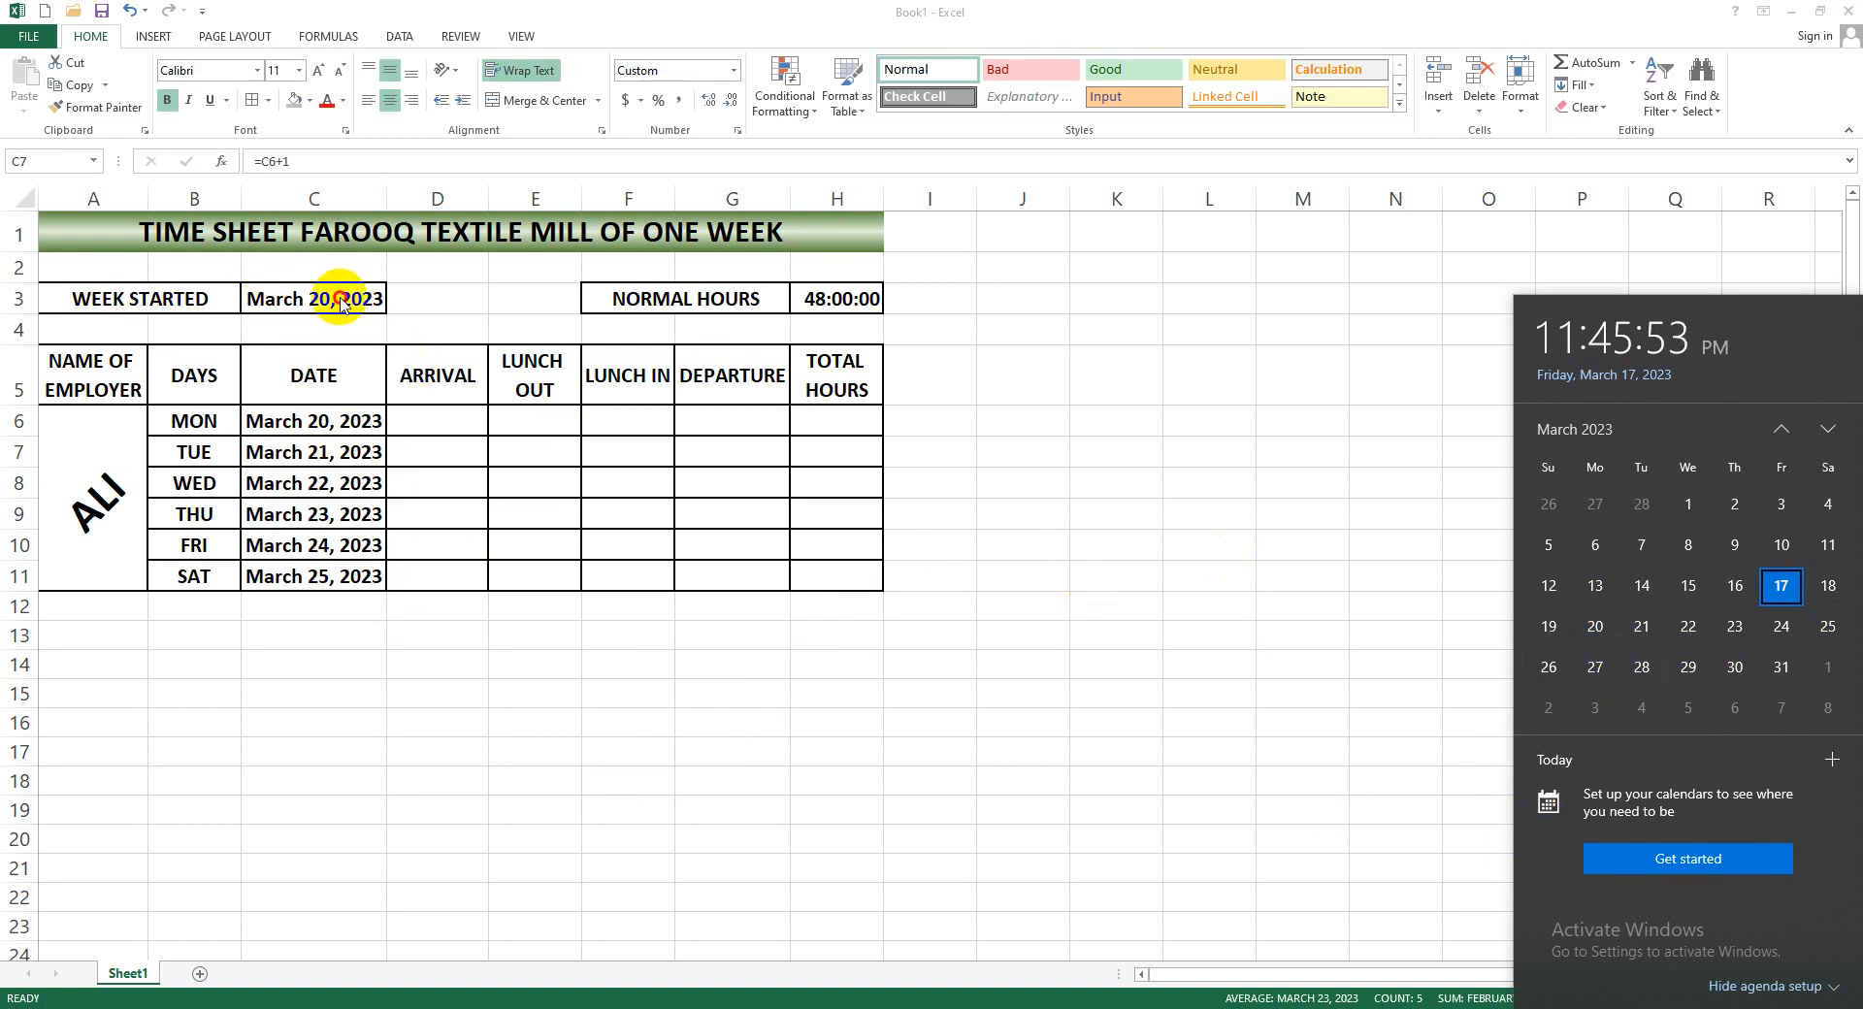
pyautogui.click(311, 303)
pyautogui.click(311, 303)
pyautogui.click(275, 161)
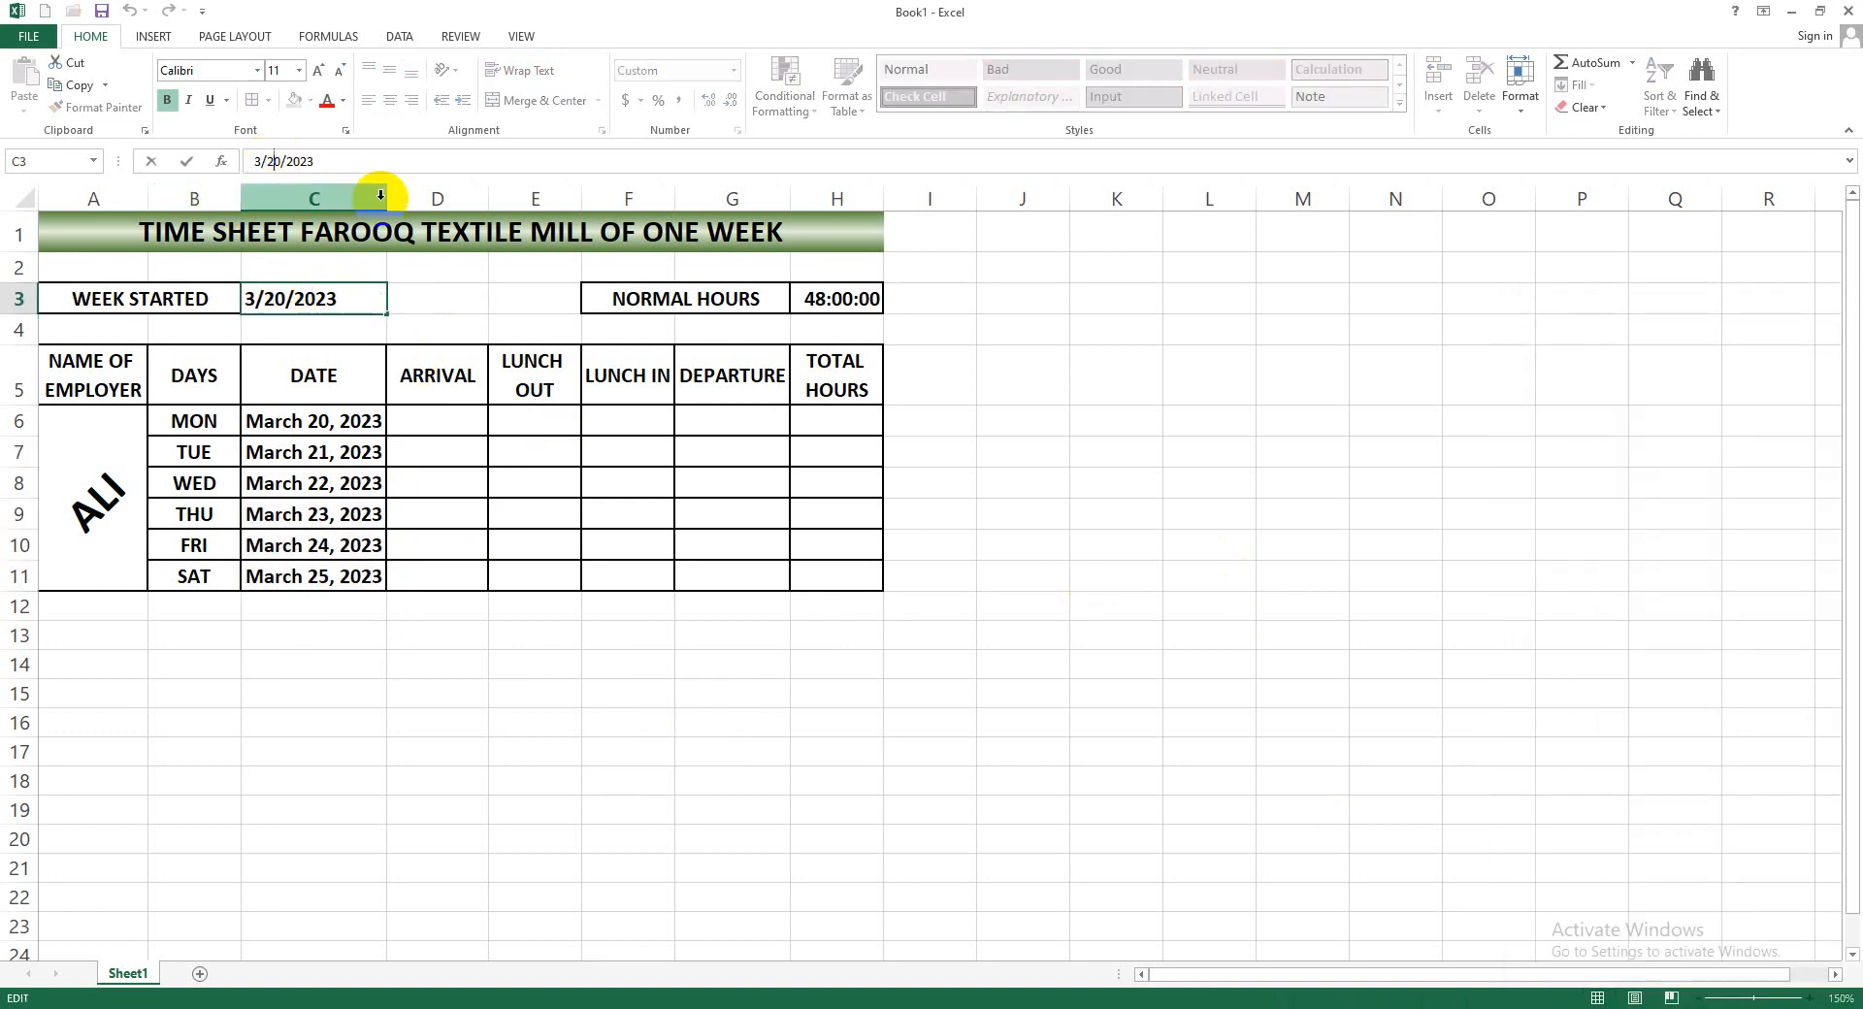
pyautogui.press('BackSpace')
pyautogui.write('7')
pyautogui.press('Return')
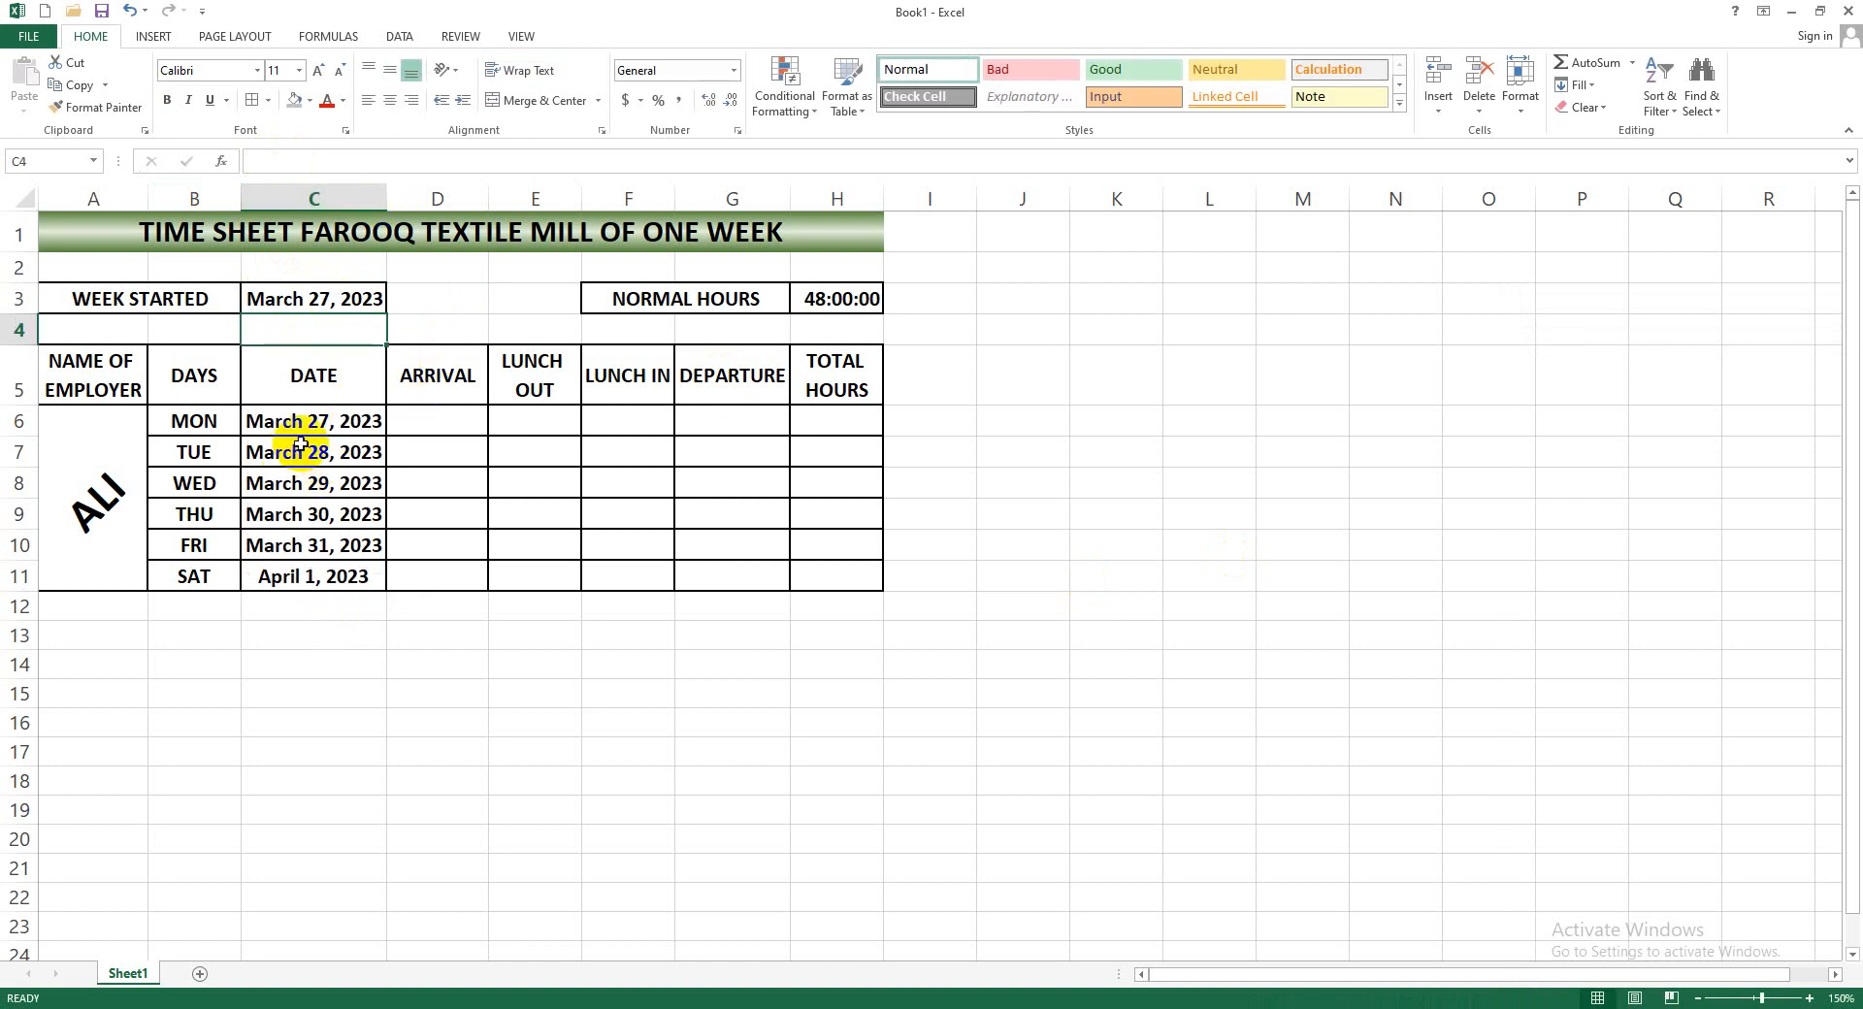
pyautogui.click(129, 12)
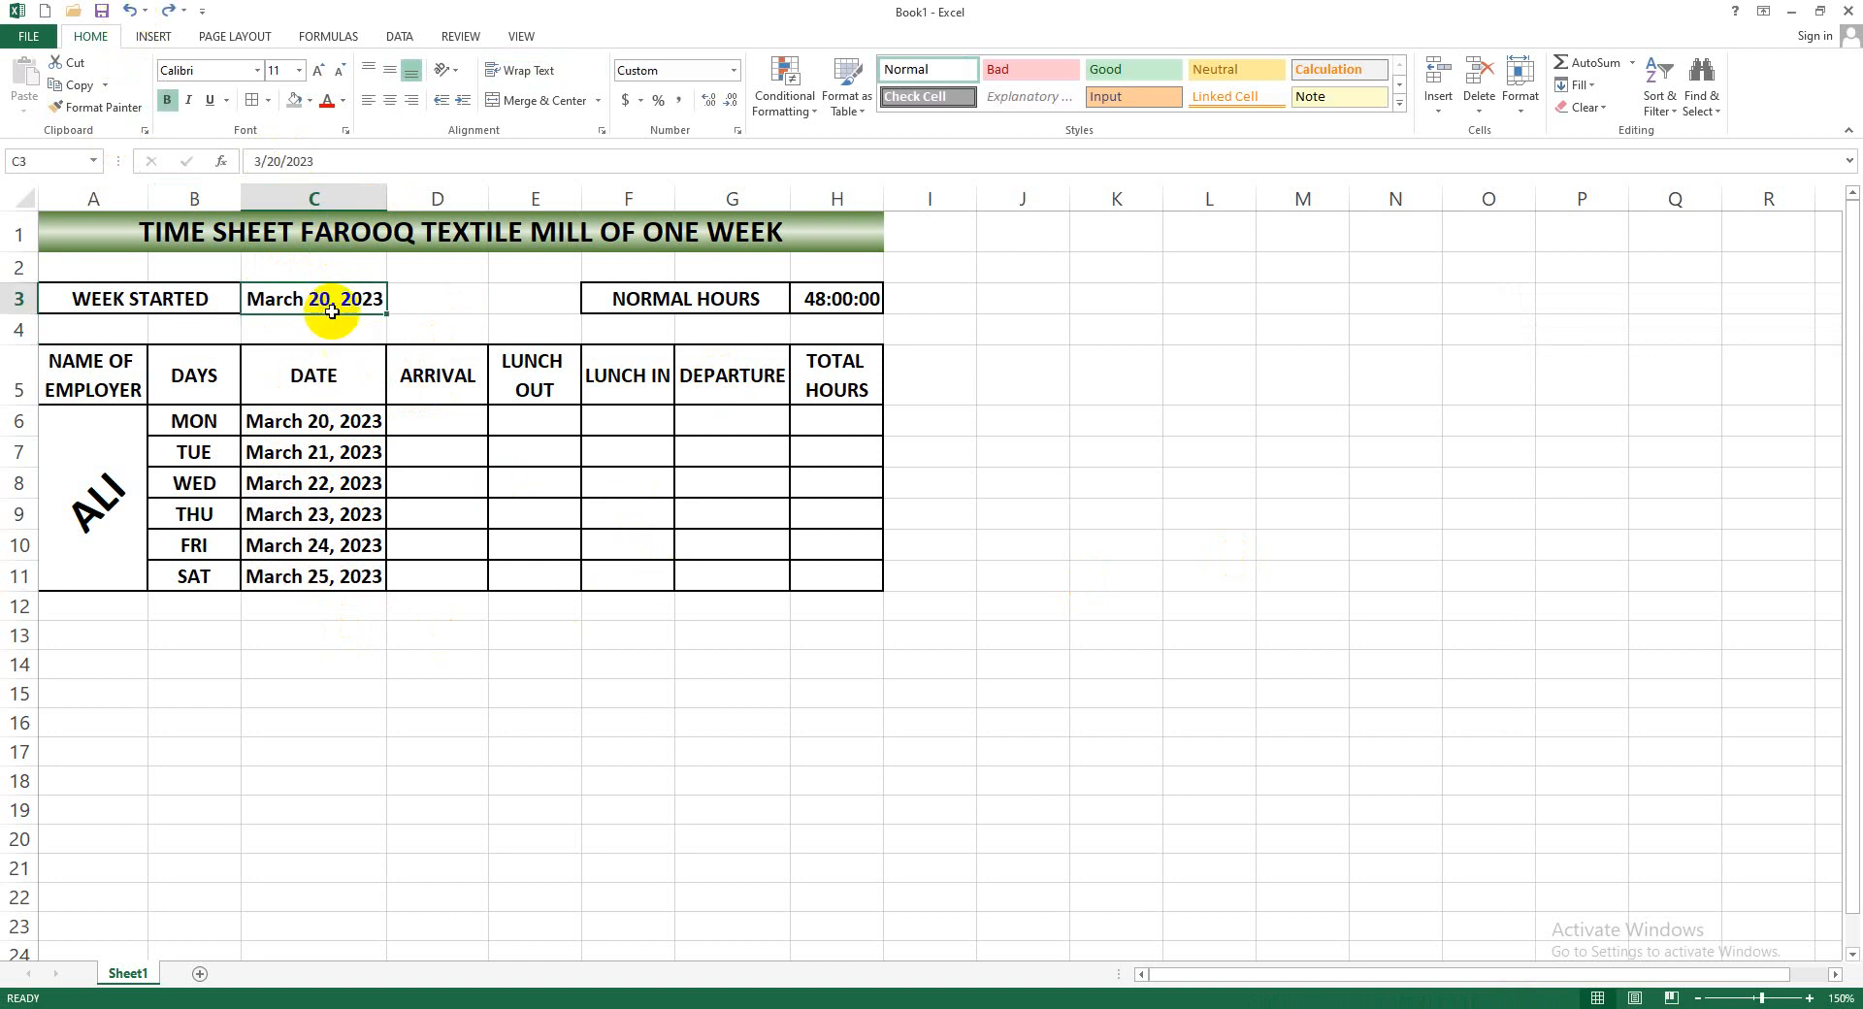
pyautogui.click(352, 665)
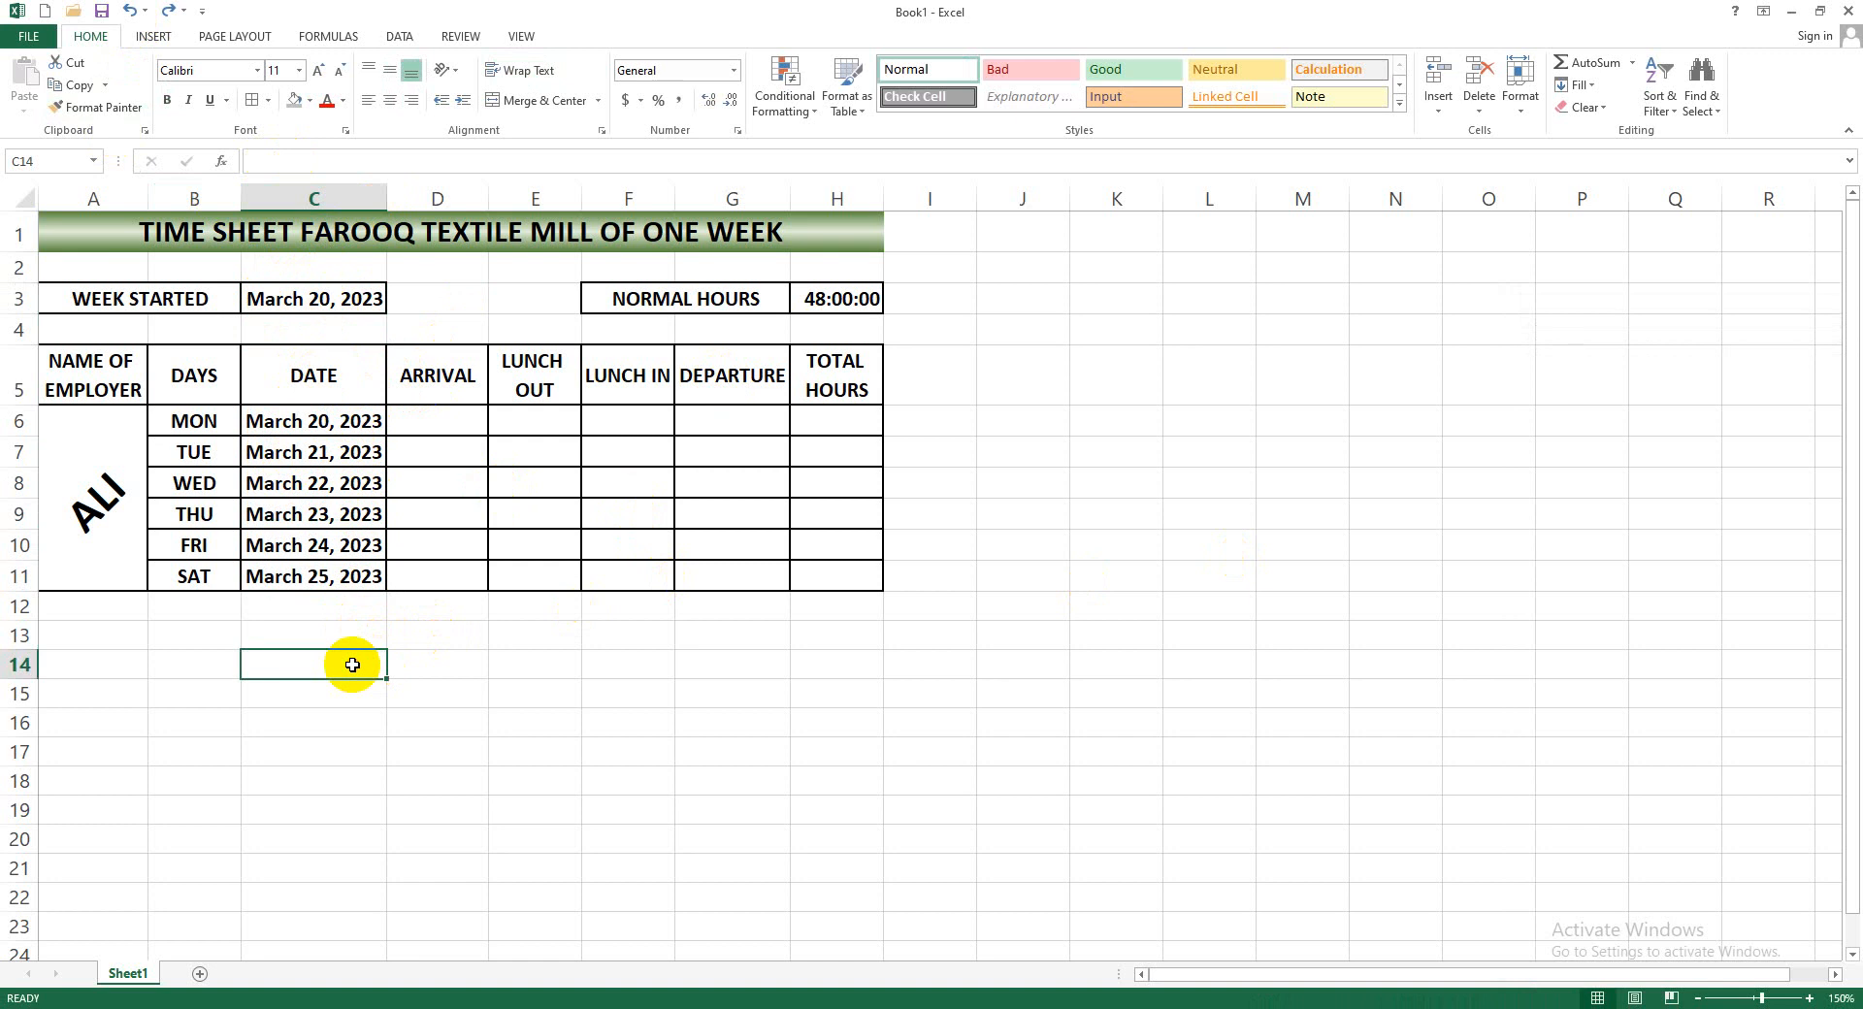
# Enter 8:00 as Monday's arrival time in D6
pyautogui.click(439, 427)
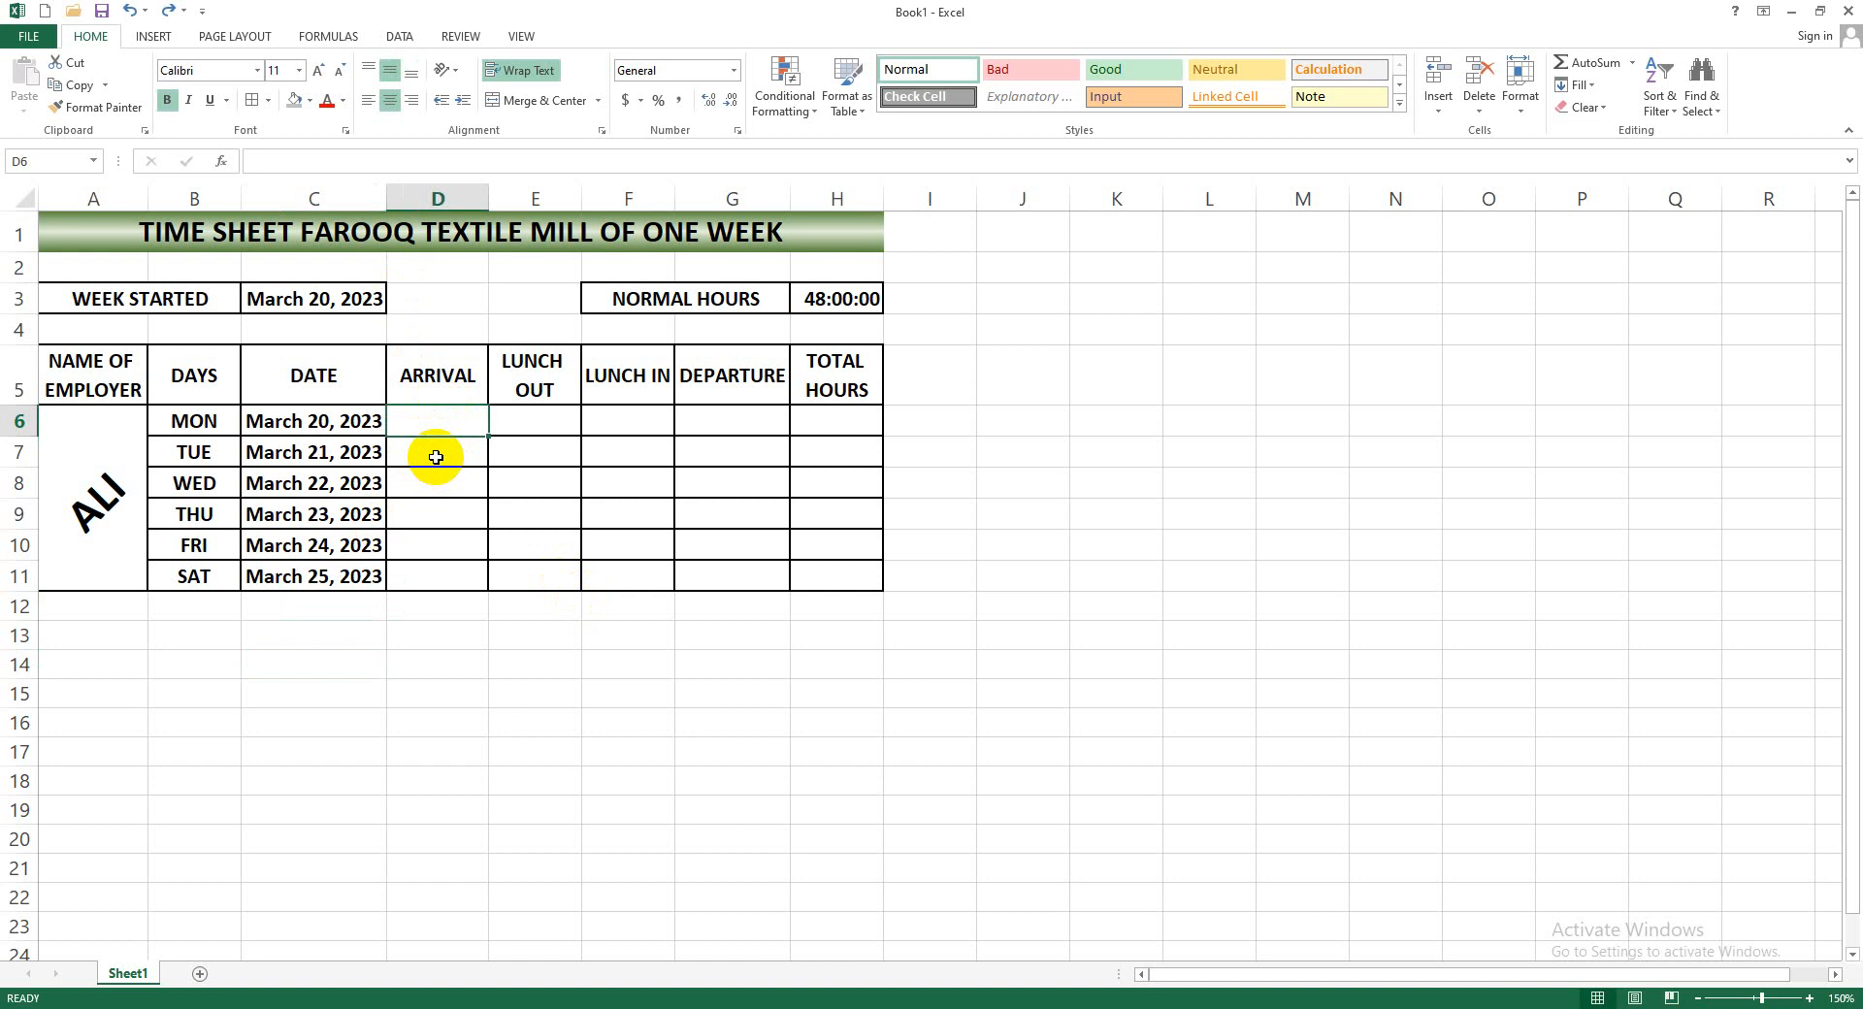
pyautogui.click(1005, 427)
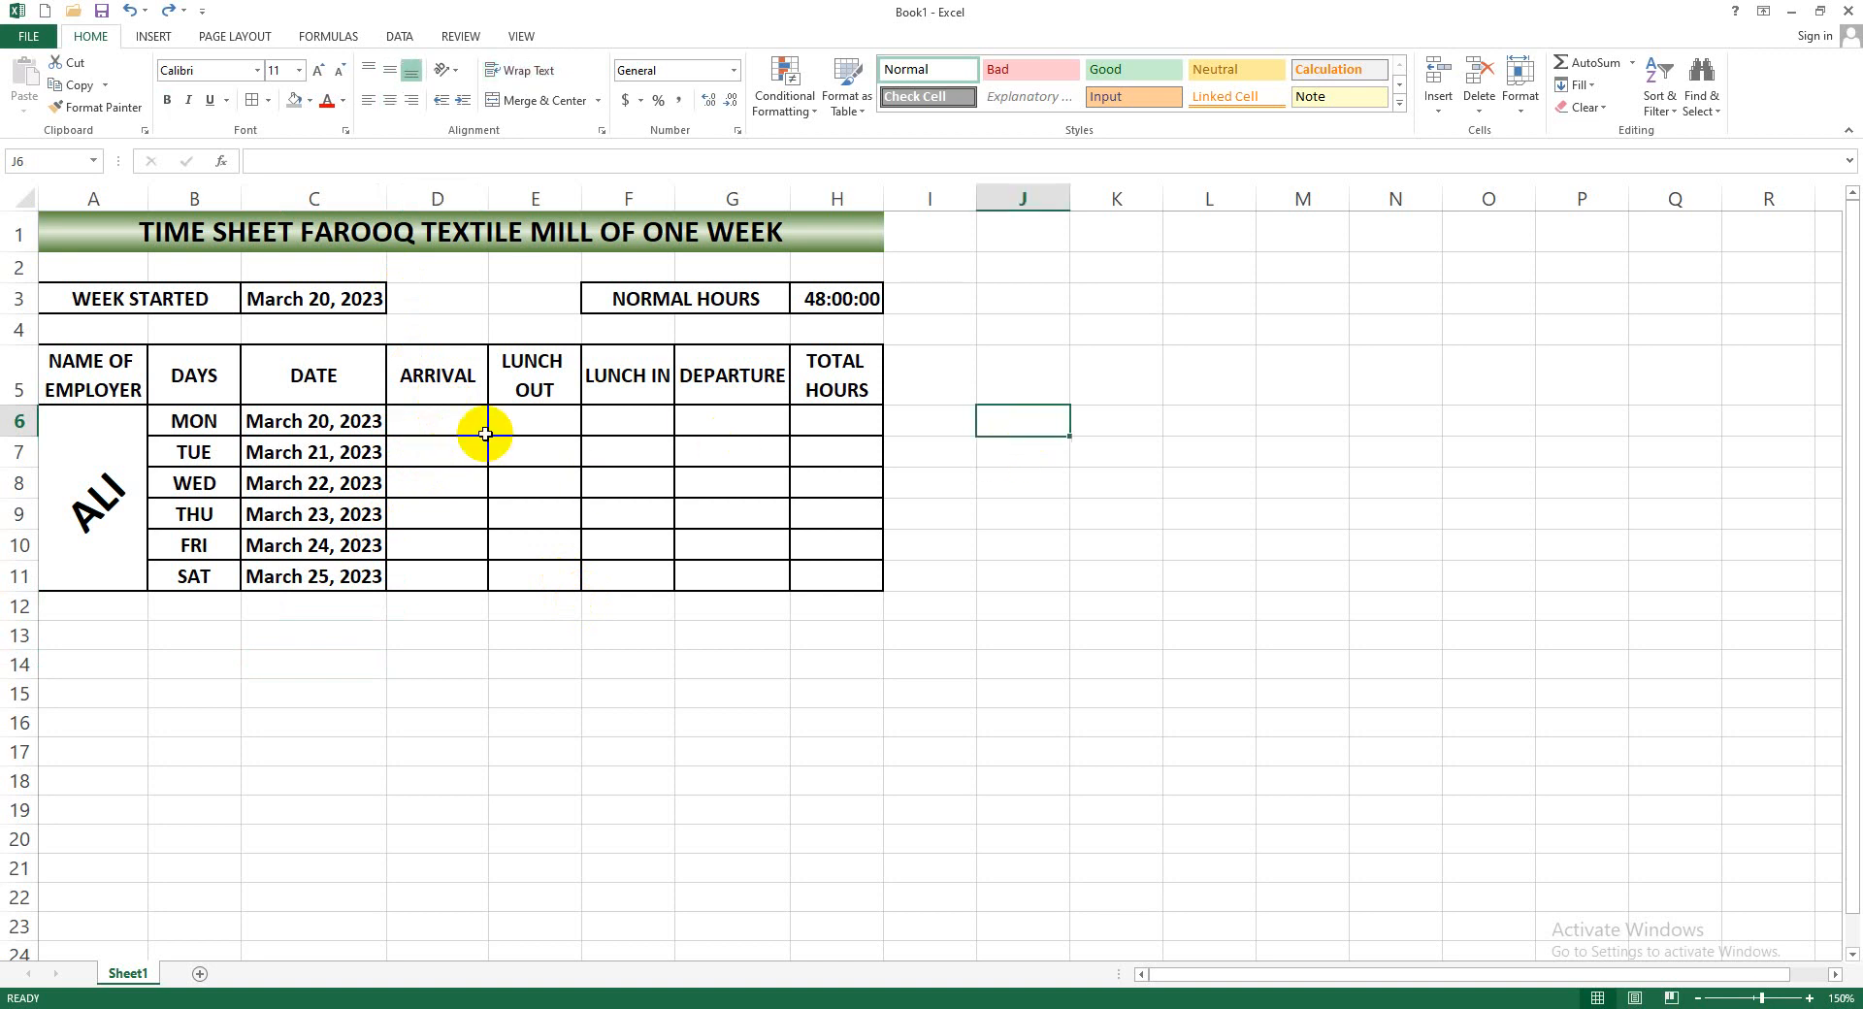
pyautogui.click(449, 421)
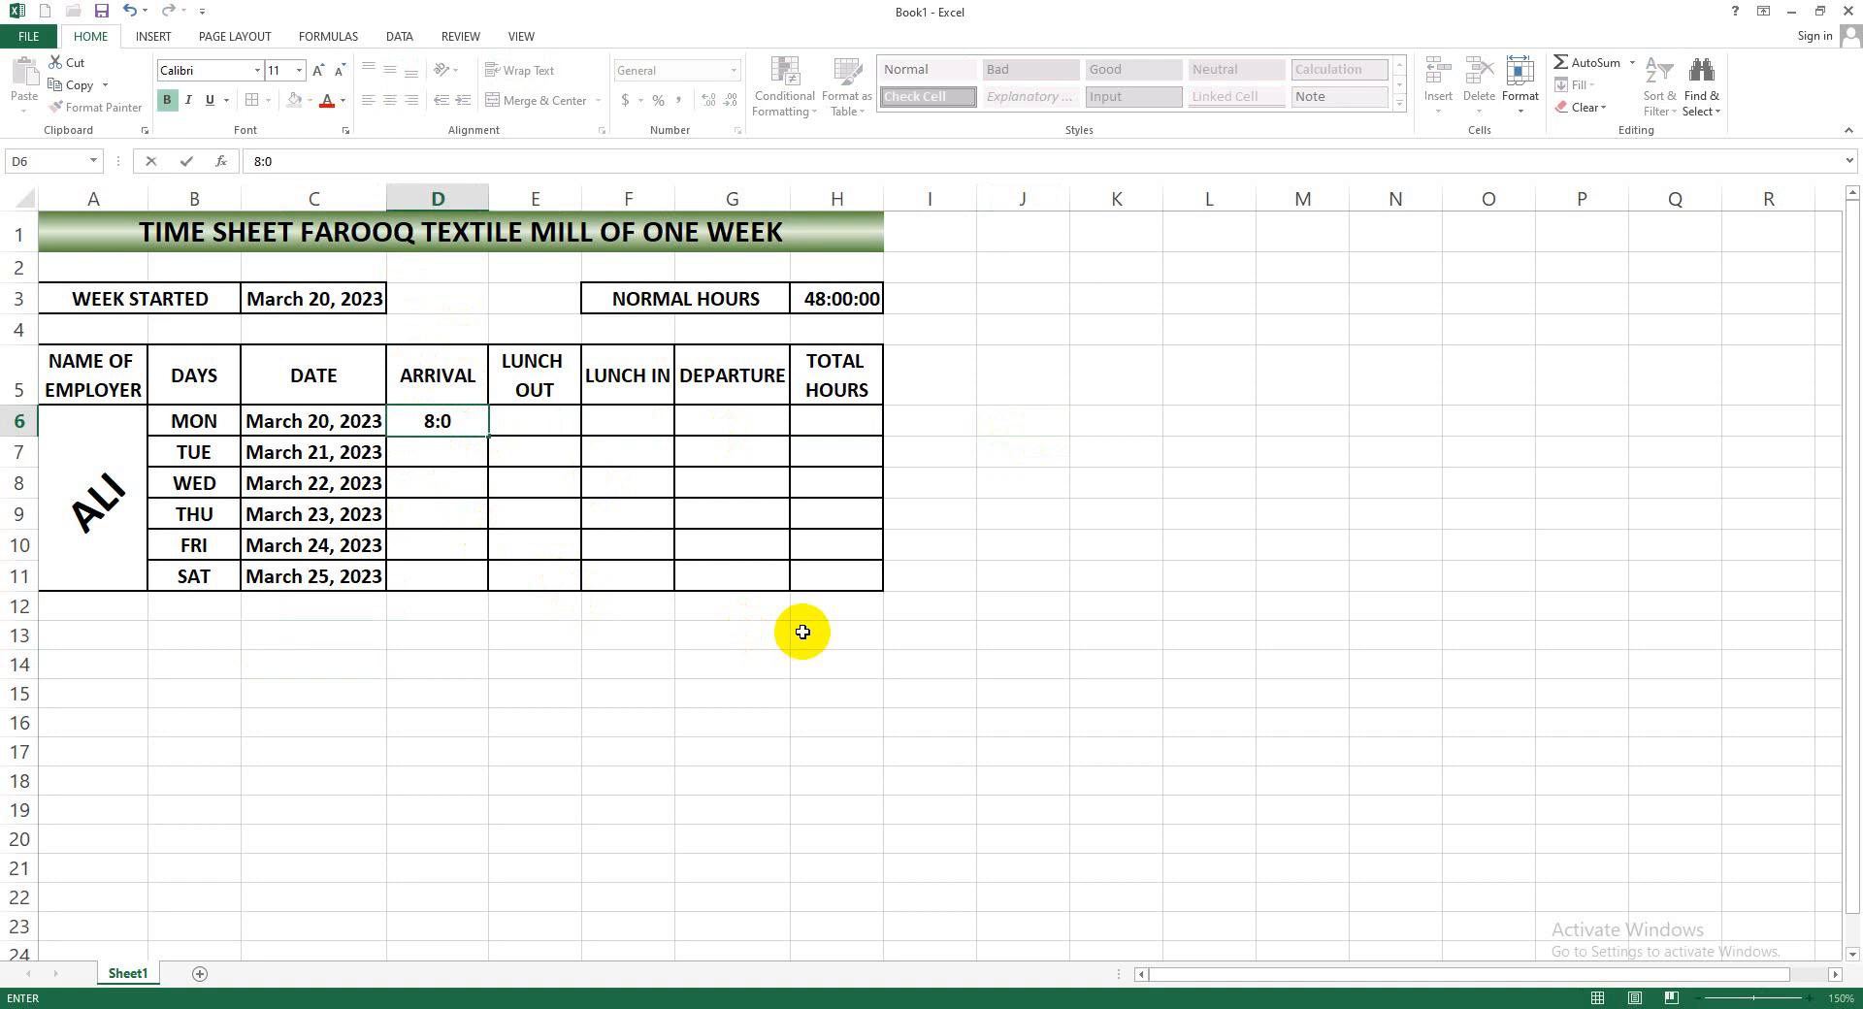
pyautogui.hotkey('ctrl', 'Return')
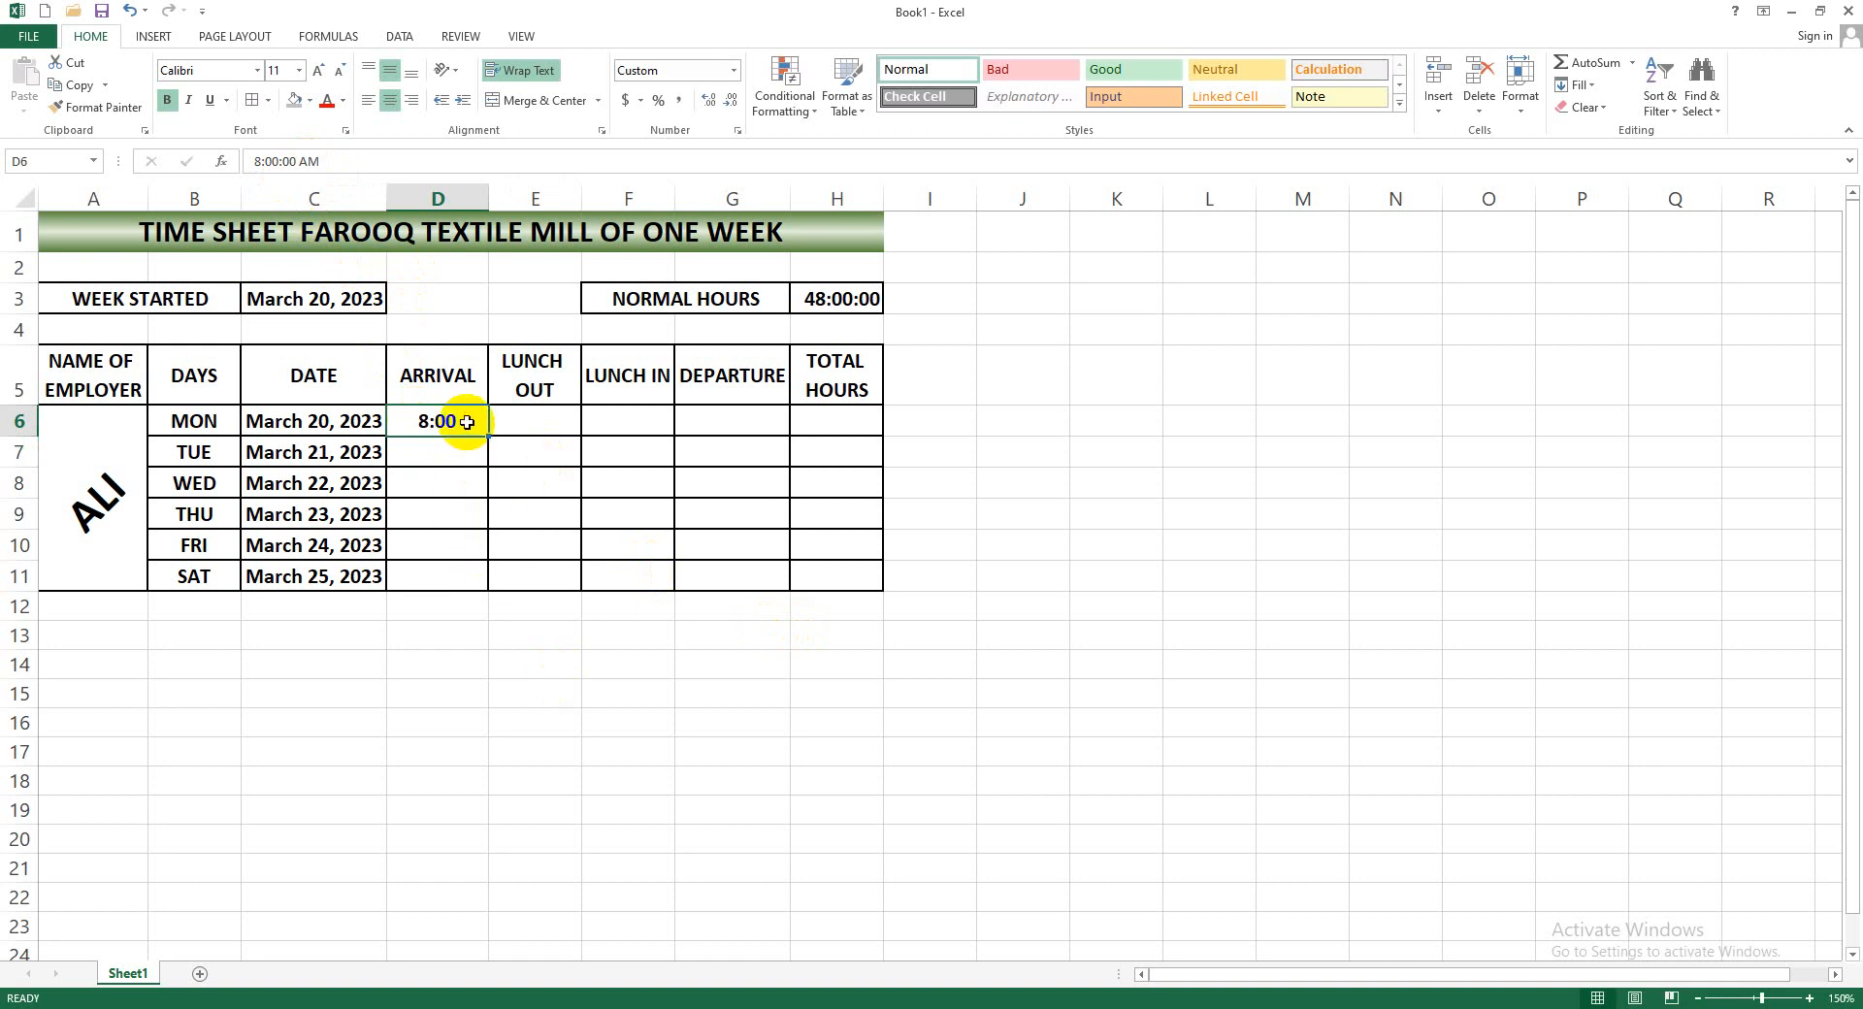
# Try to autofill Monday's arrival time from D6 down to D11, and undo the fill
pyautogui.moveTo(487, 436); pyautogui.dragTo(483, 585)
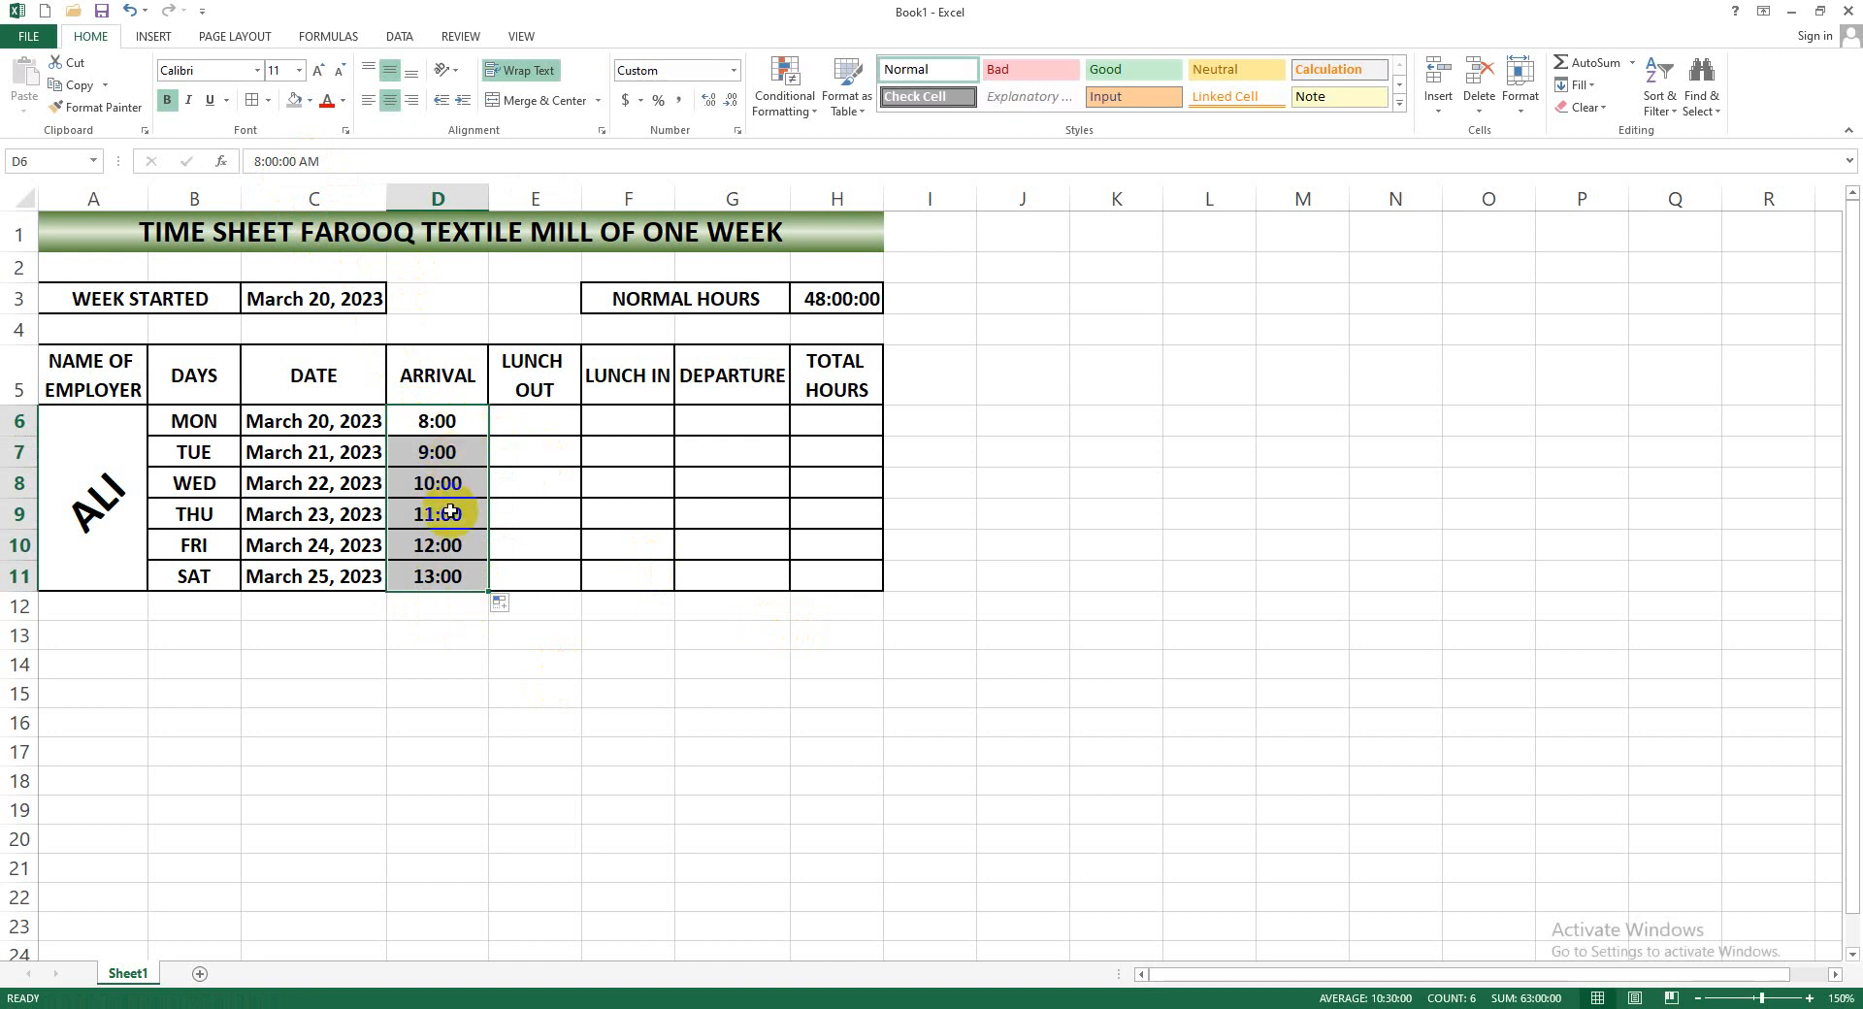
pyautogui.hotkey('ctrl', 'z')
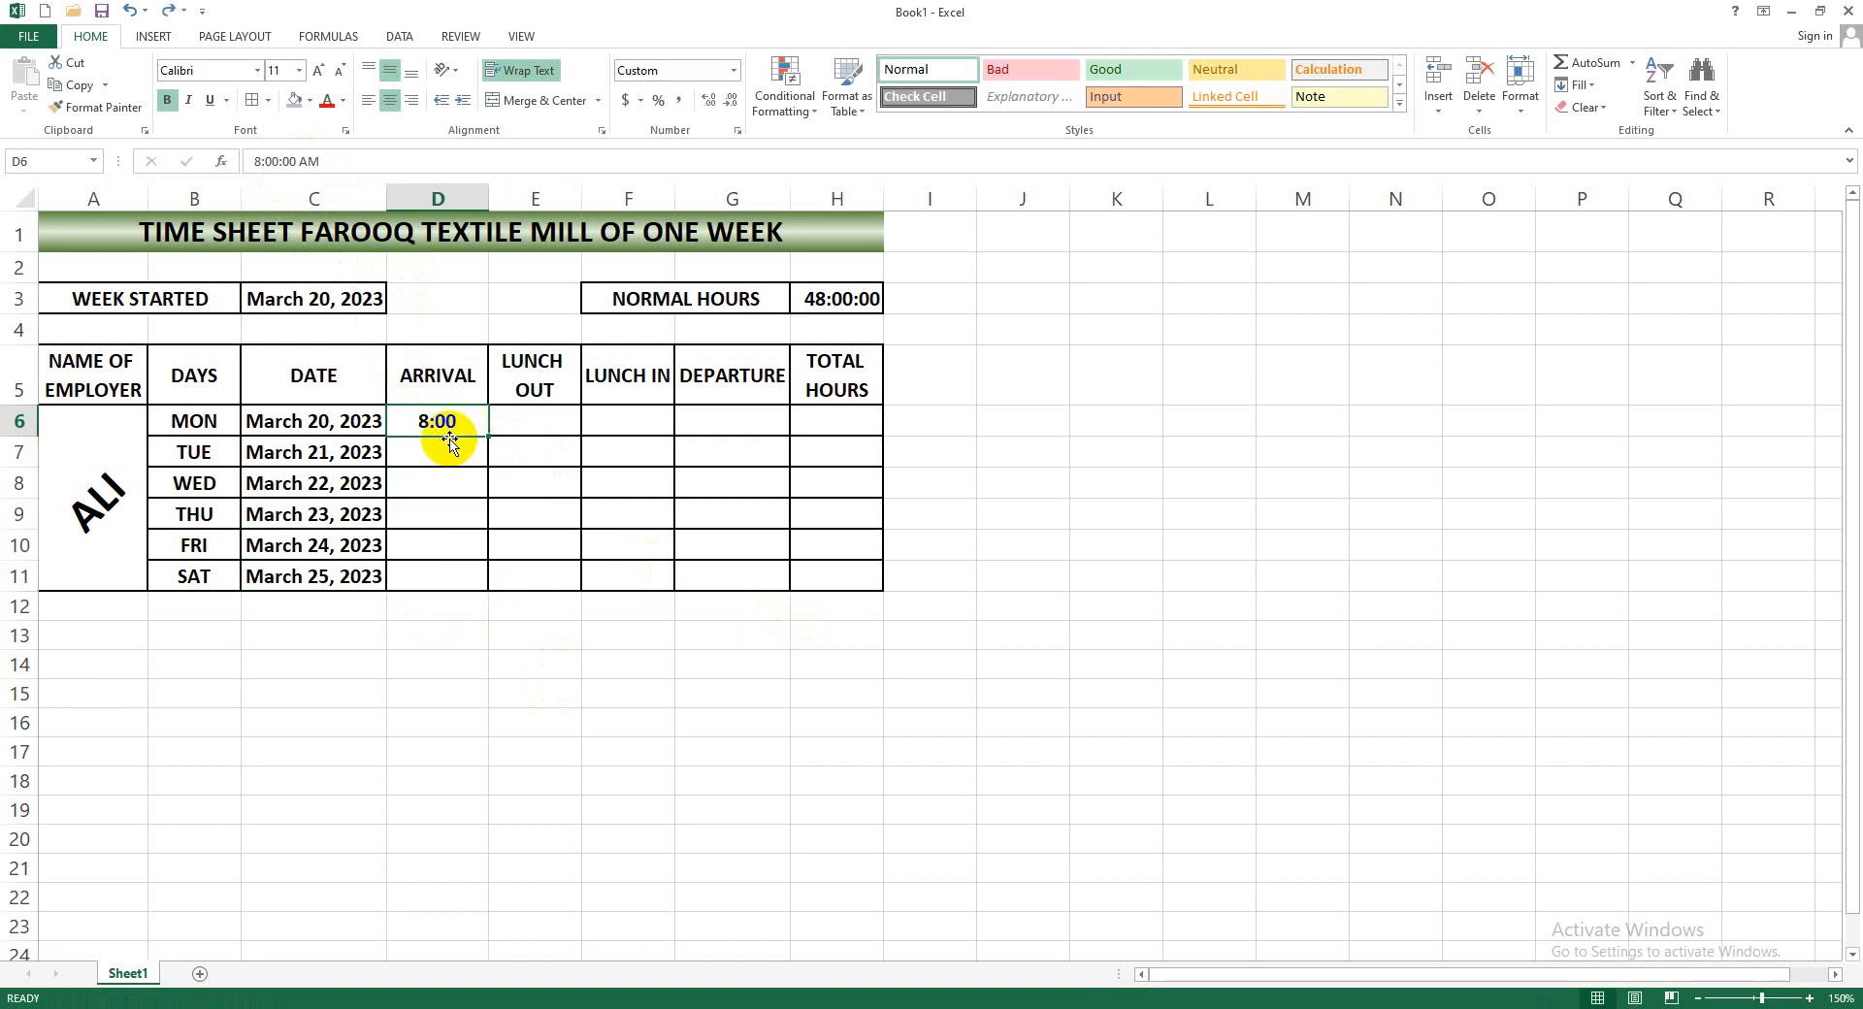
pyautogui.click(469, 633)
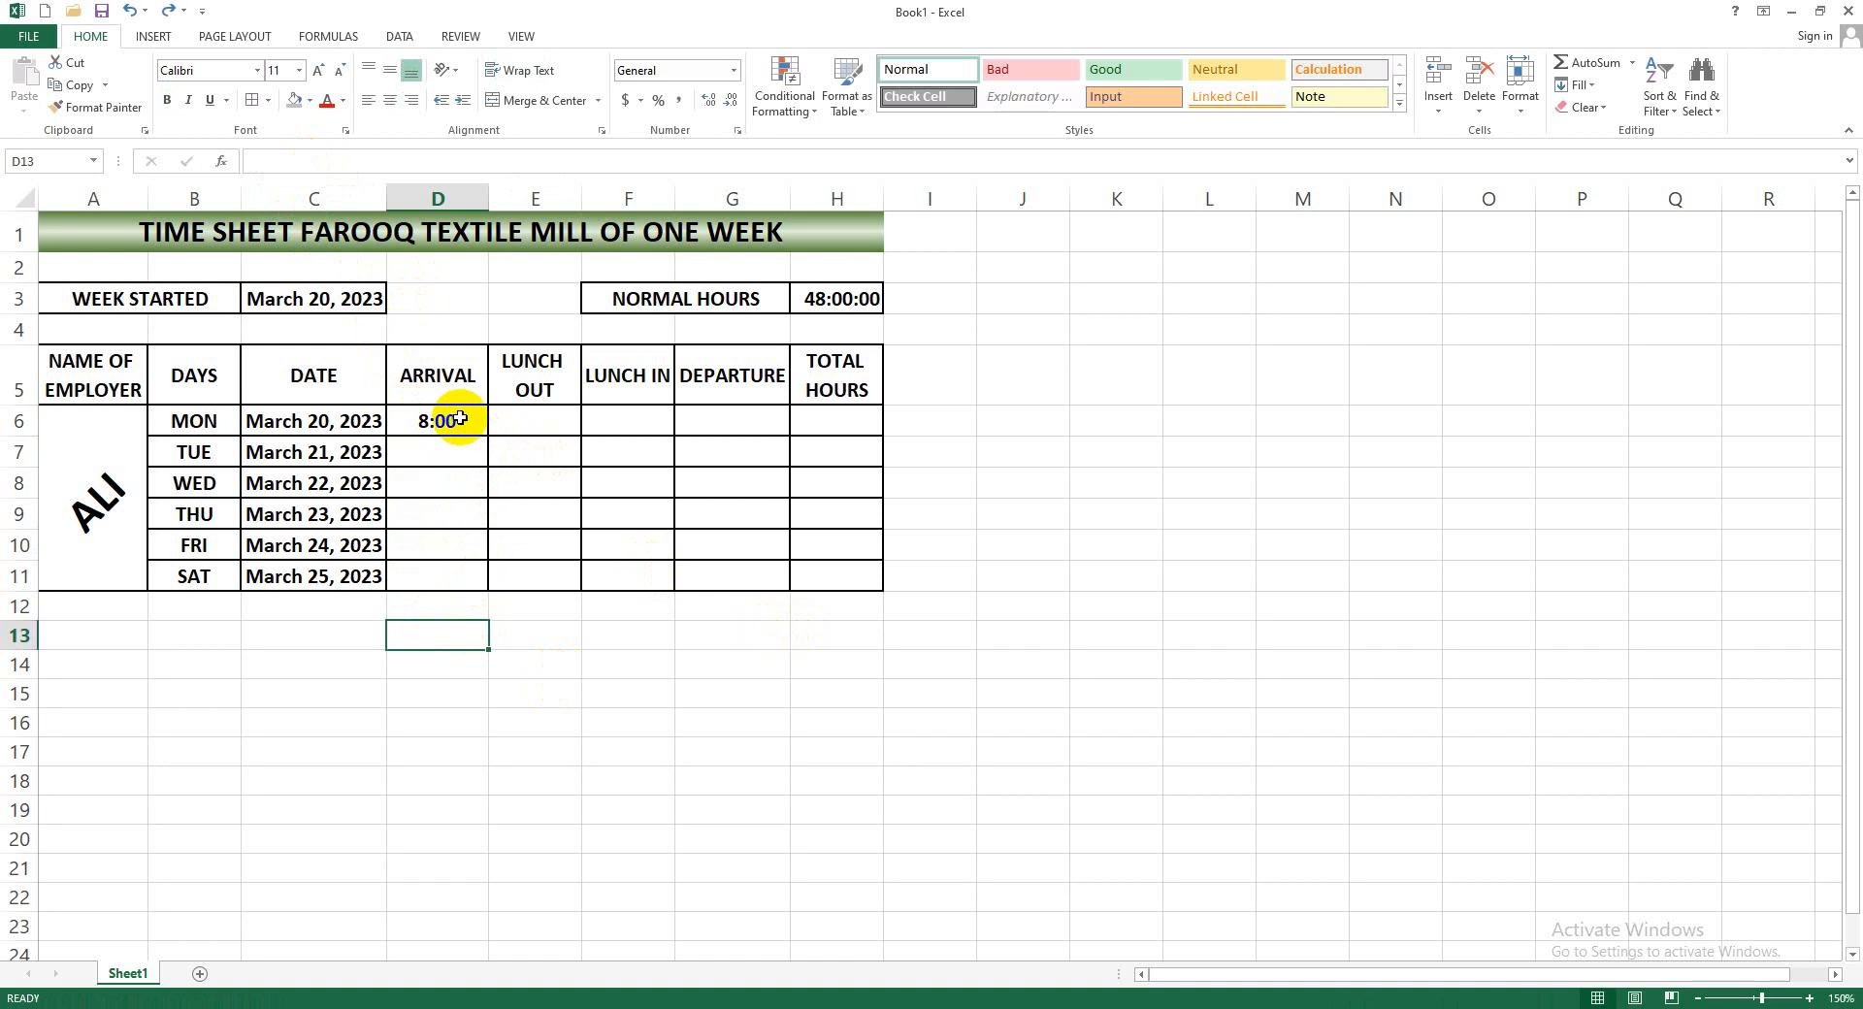
# Copy the 8:00 arrival time unchanged through D6:D11 with Fill Down
pyautogui.moveTo(460, 418); pyautogui.dragTo(450, 575)
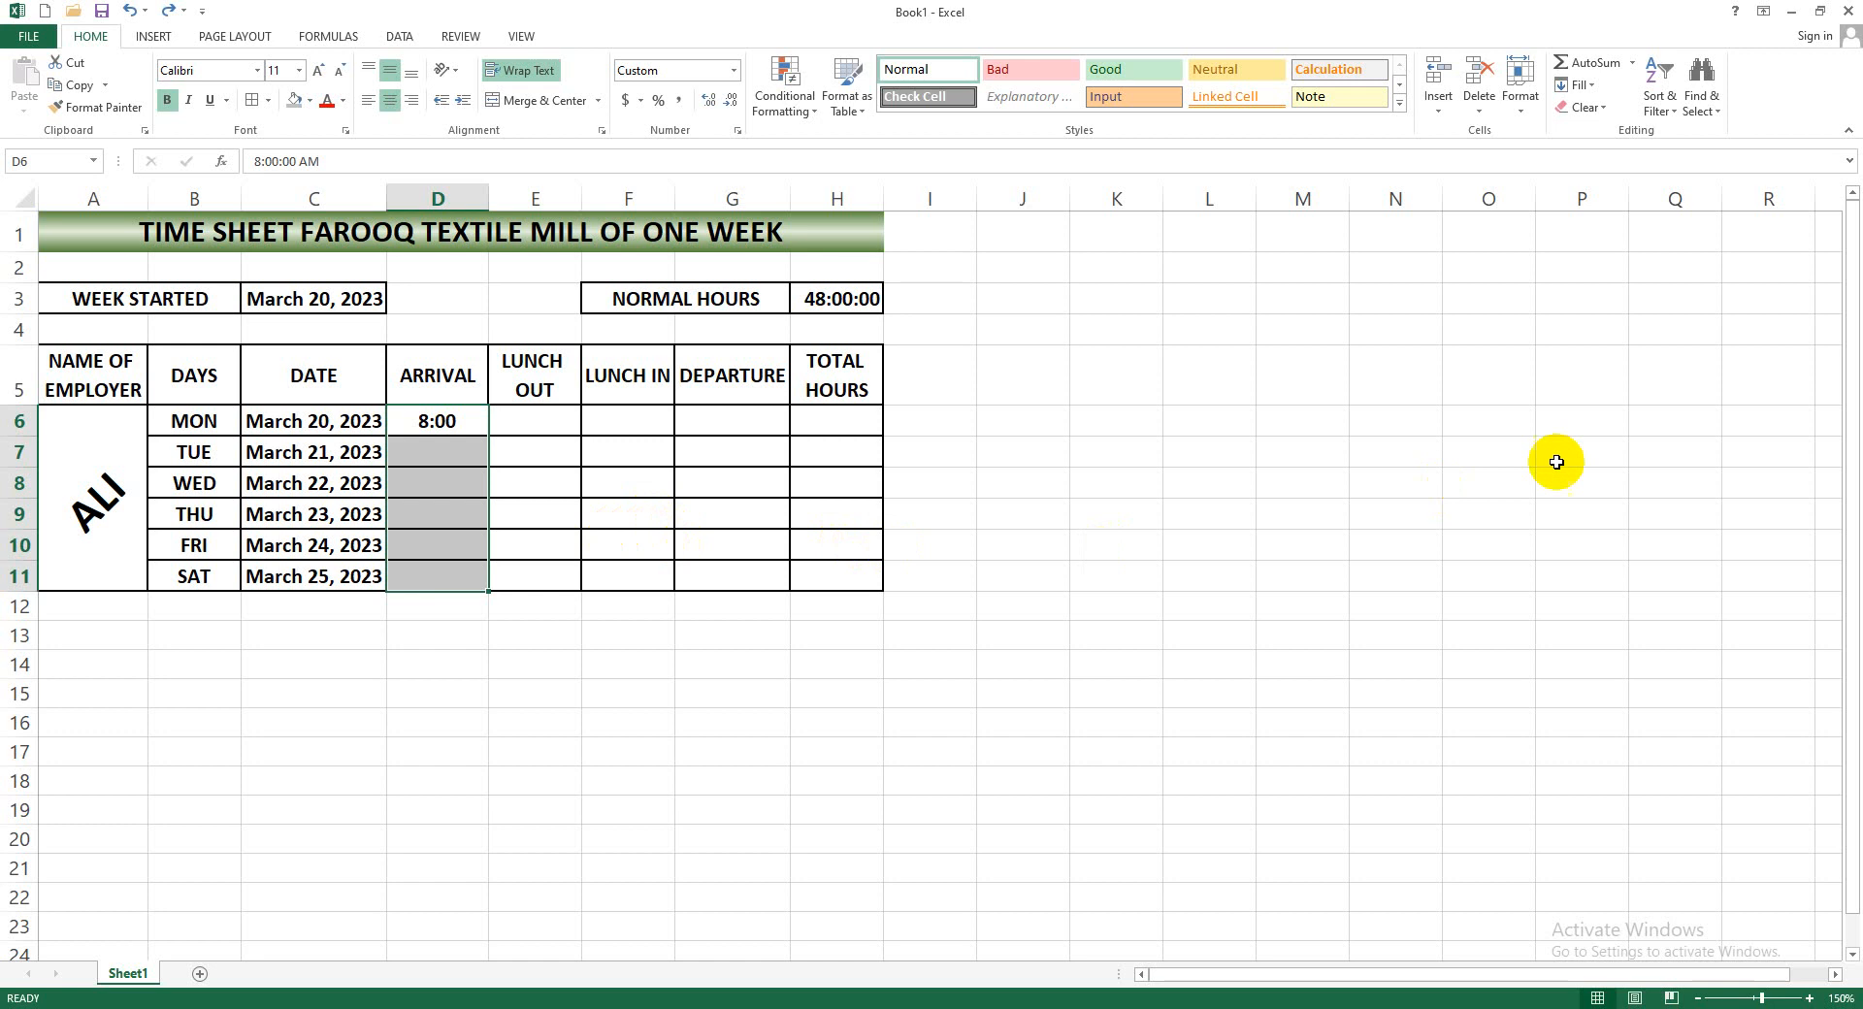
pyautogui.click(1576, 85)
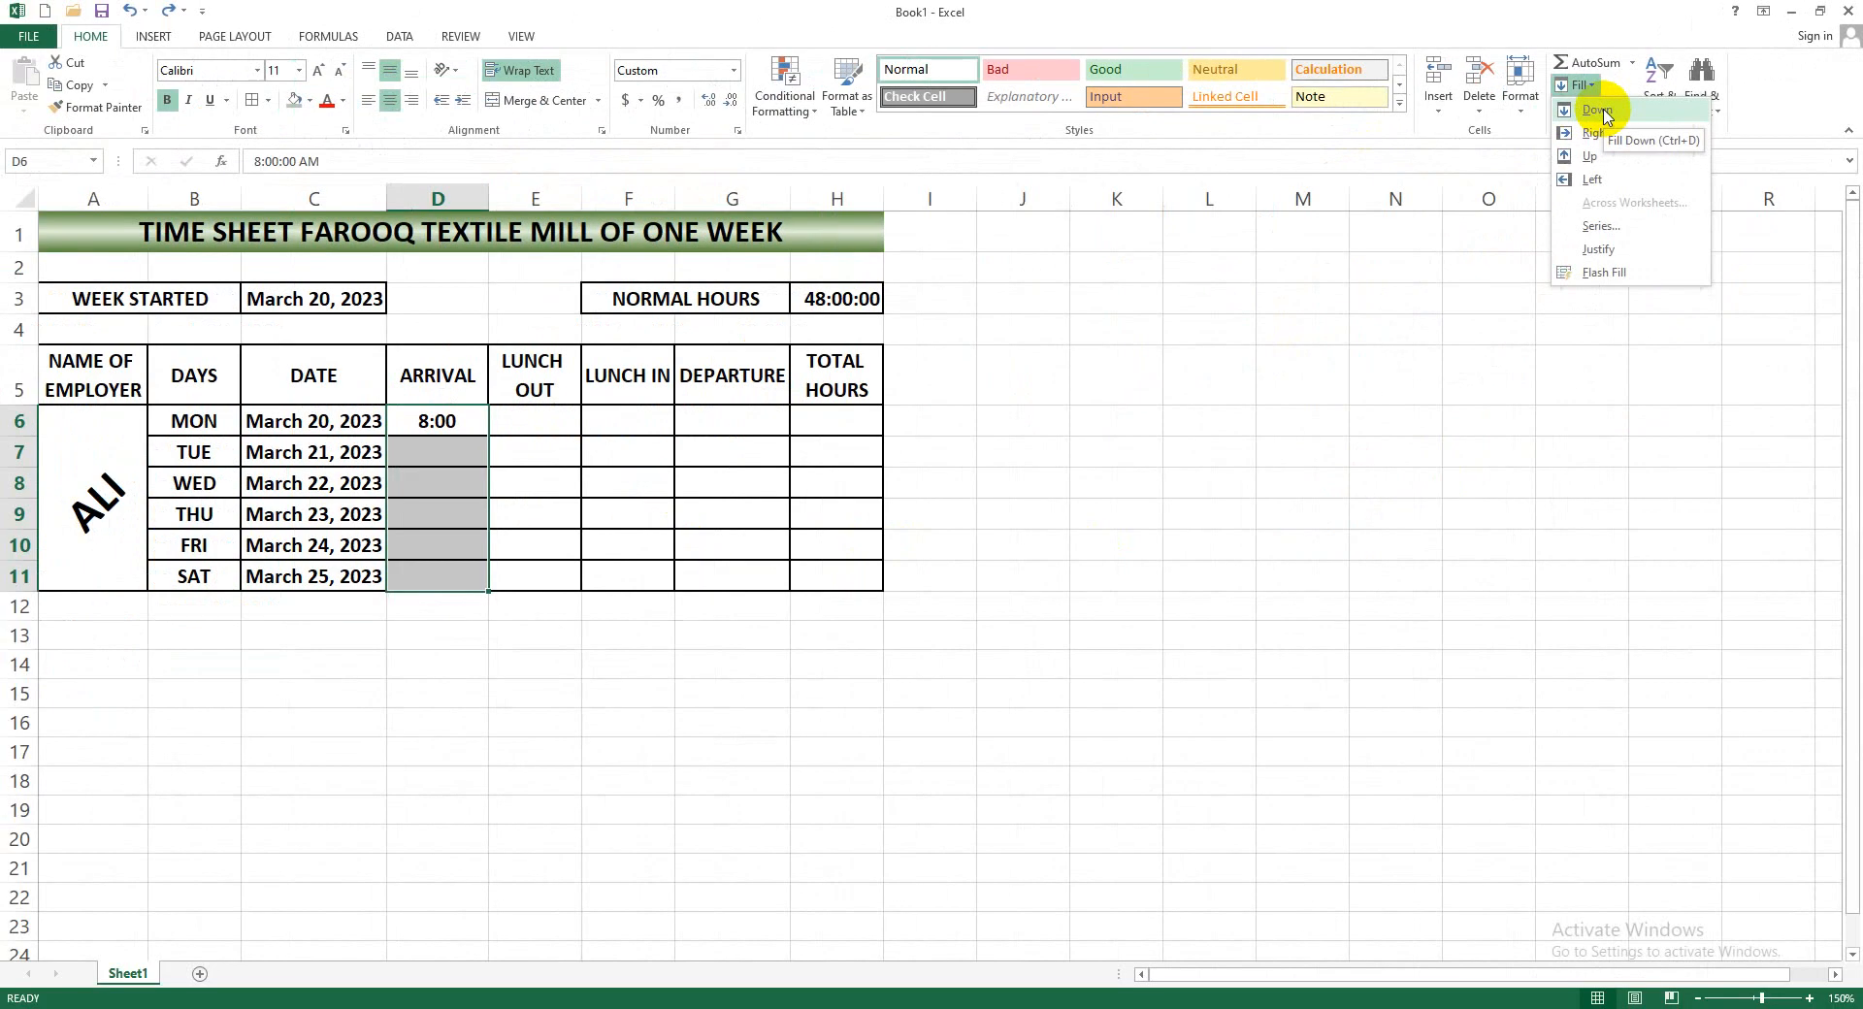
pyautogui.click(1599, 110)
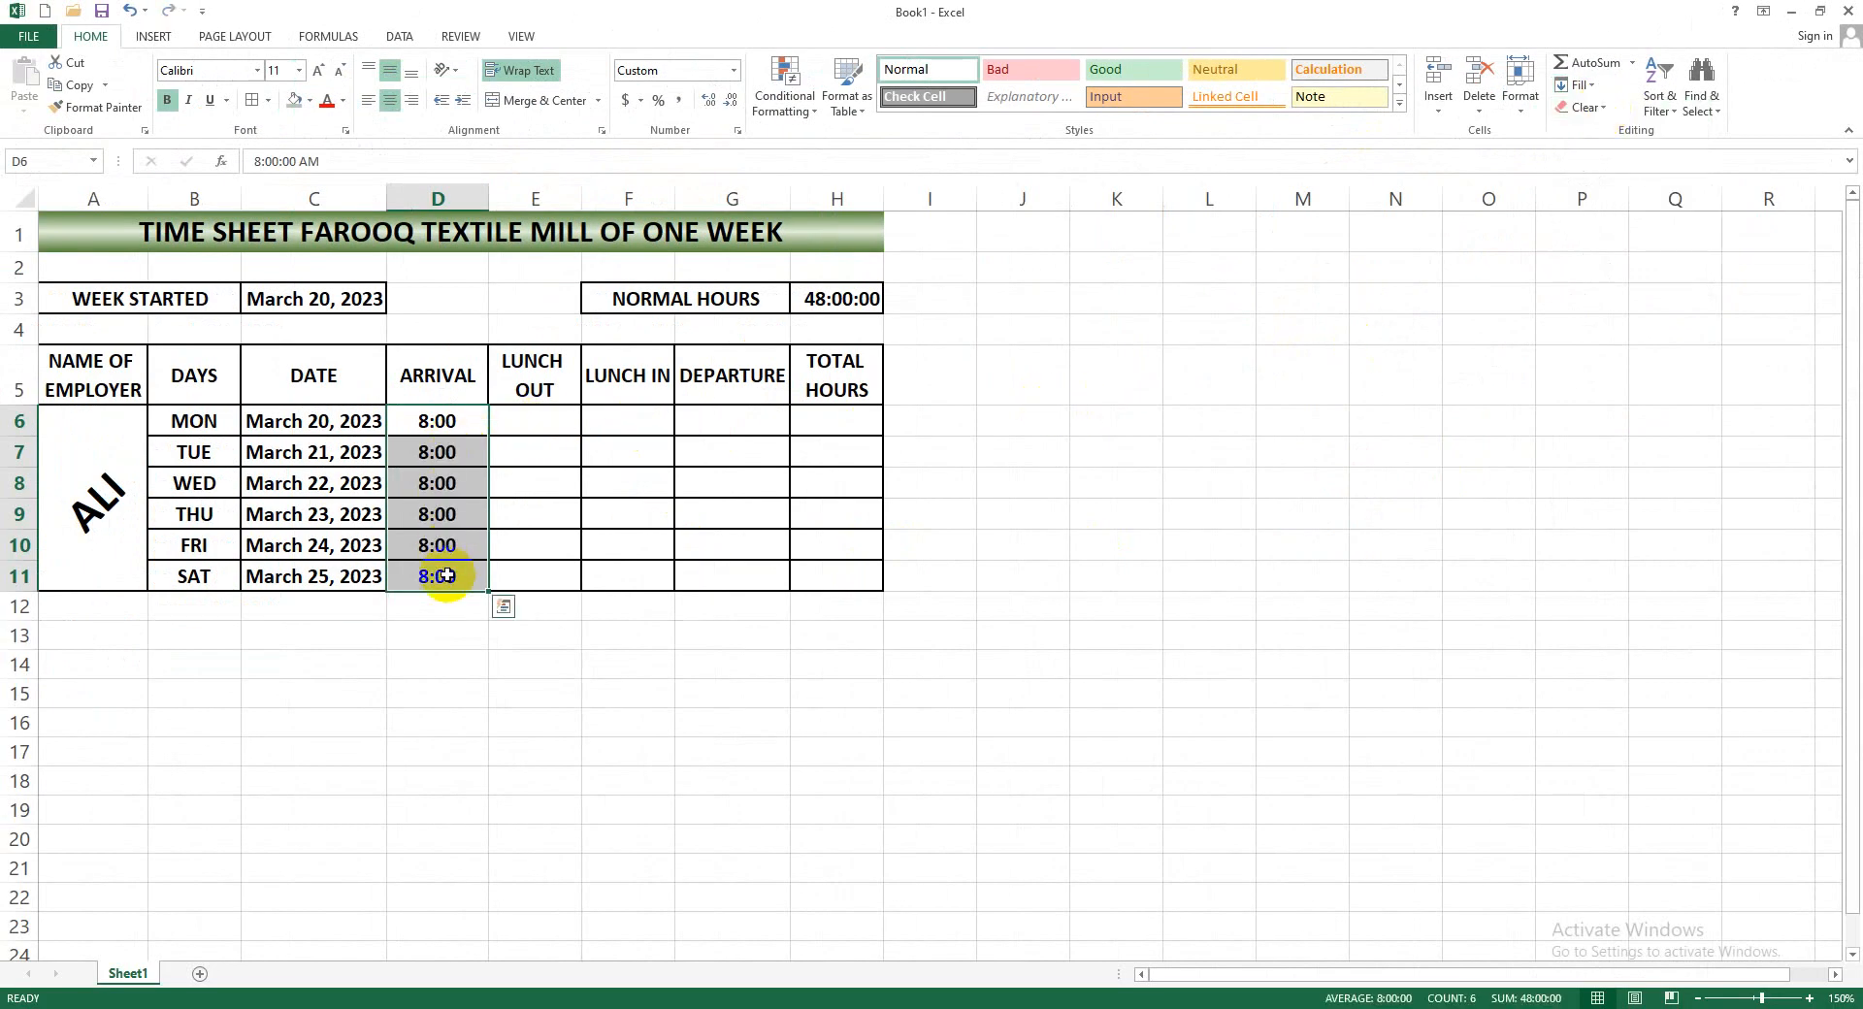
# Enter 13:00 as Monday's lunch-out time in E6 and fill the same time down to Saturday in E11
pyautogui.click(524, 418)
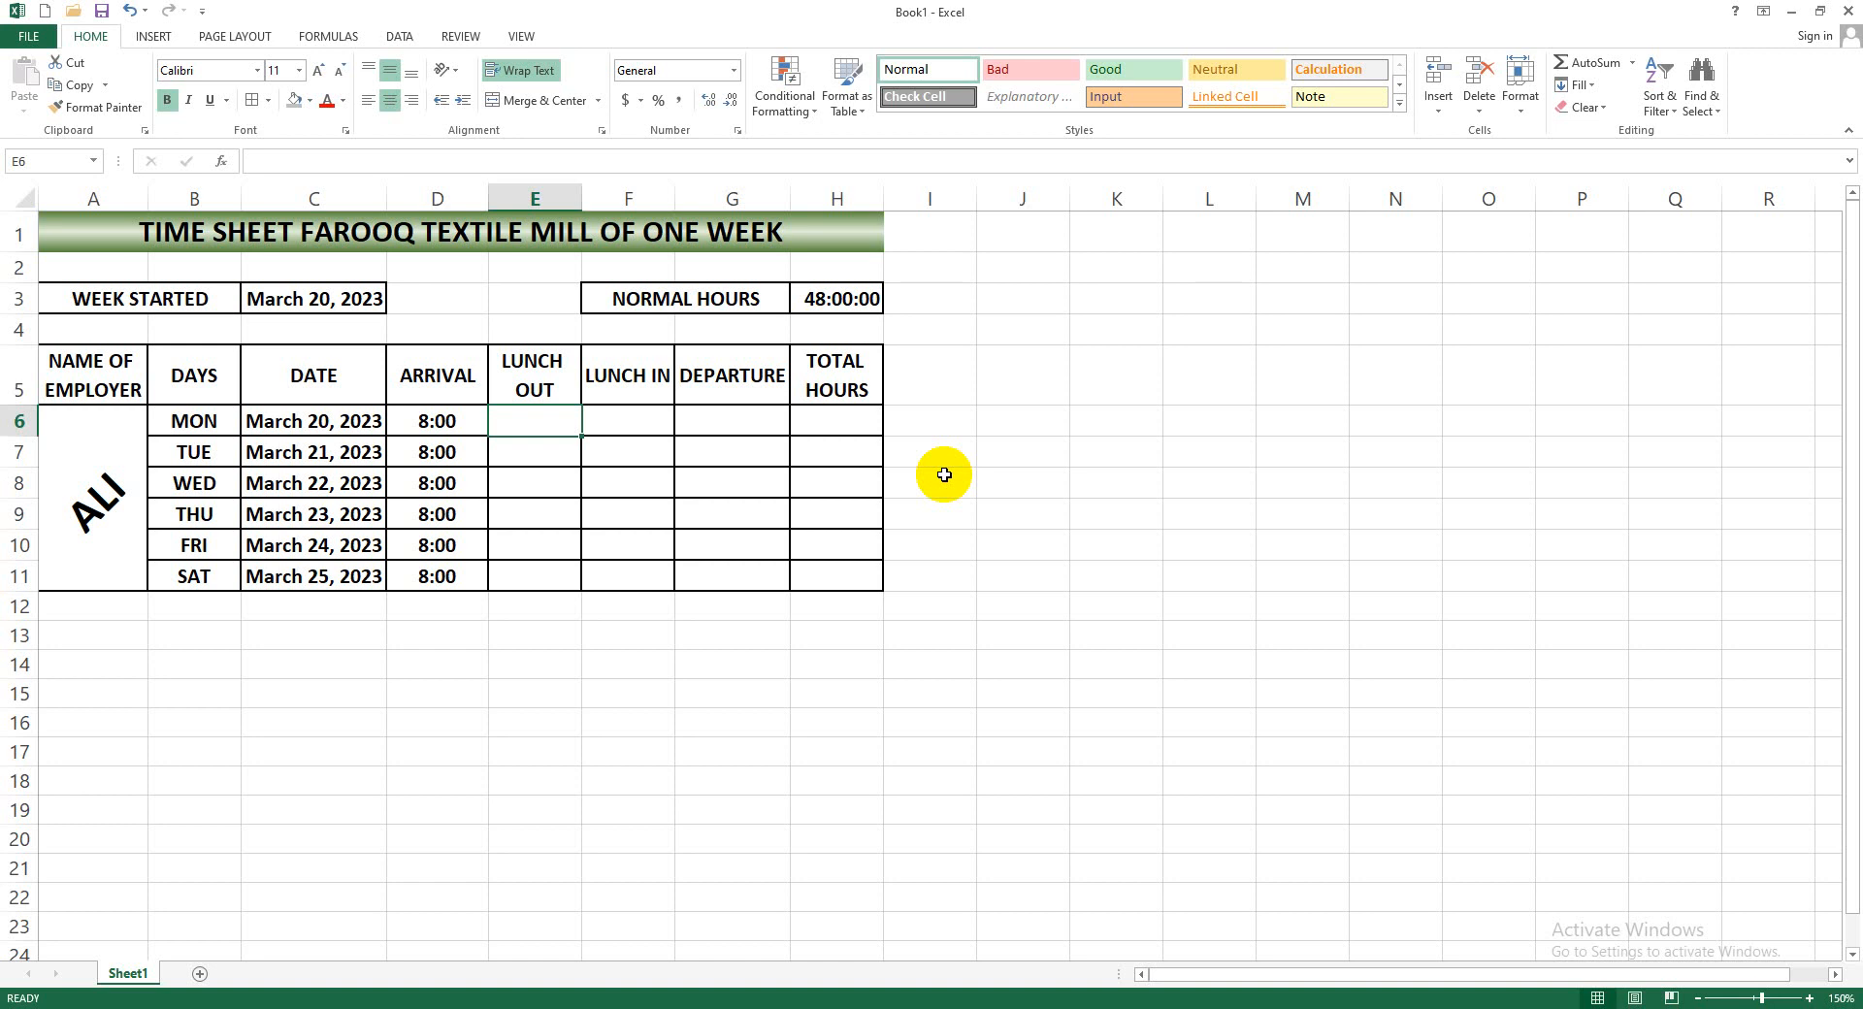
pyautogui.write('13')
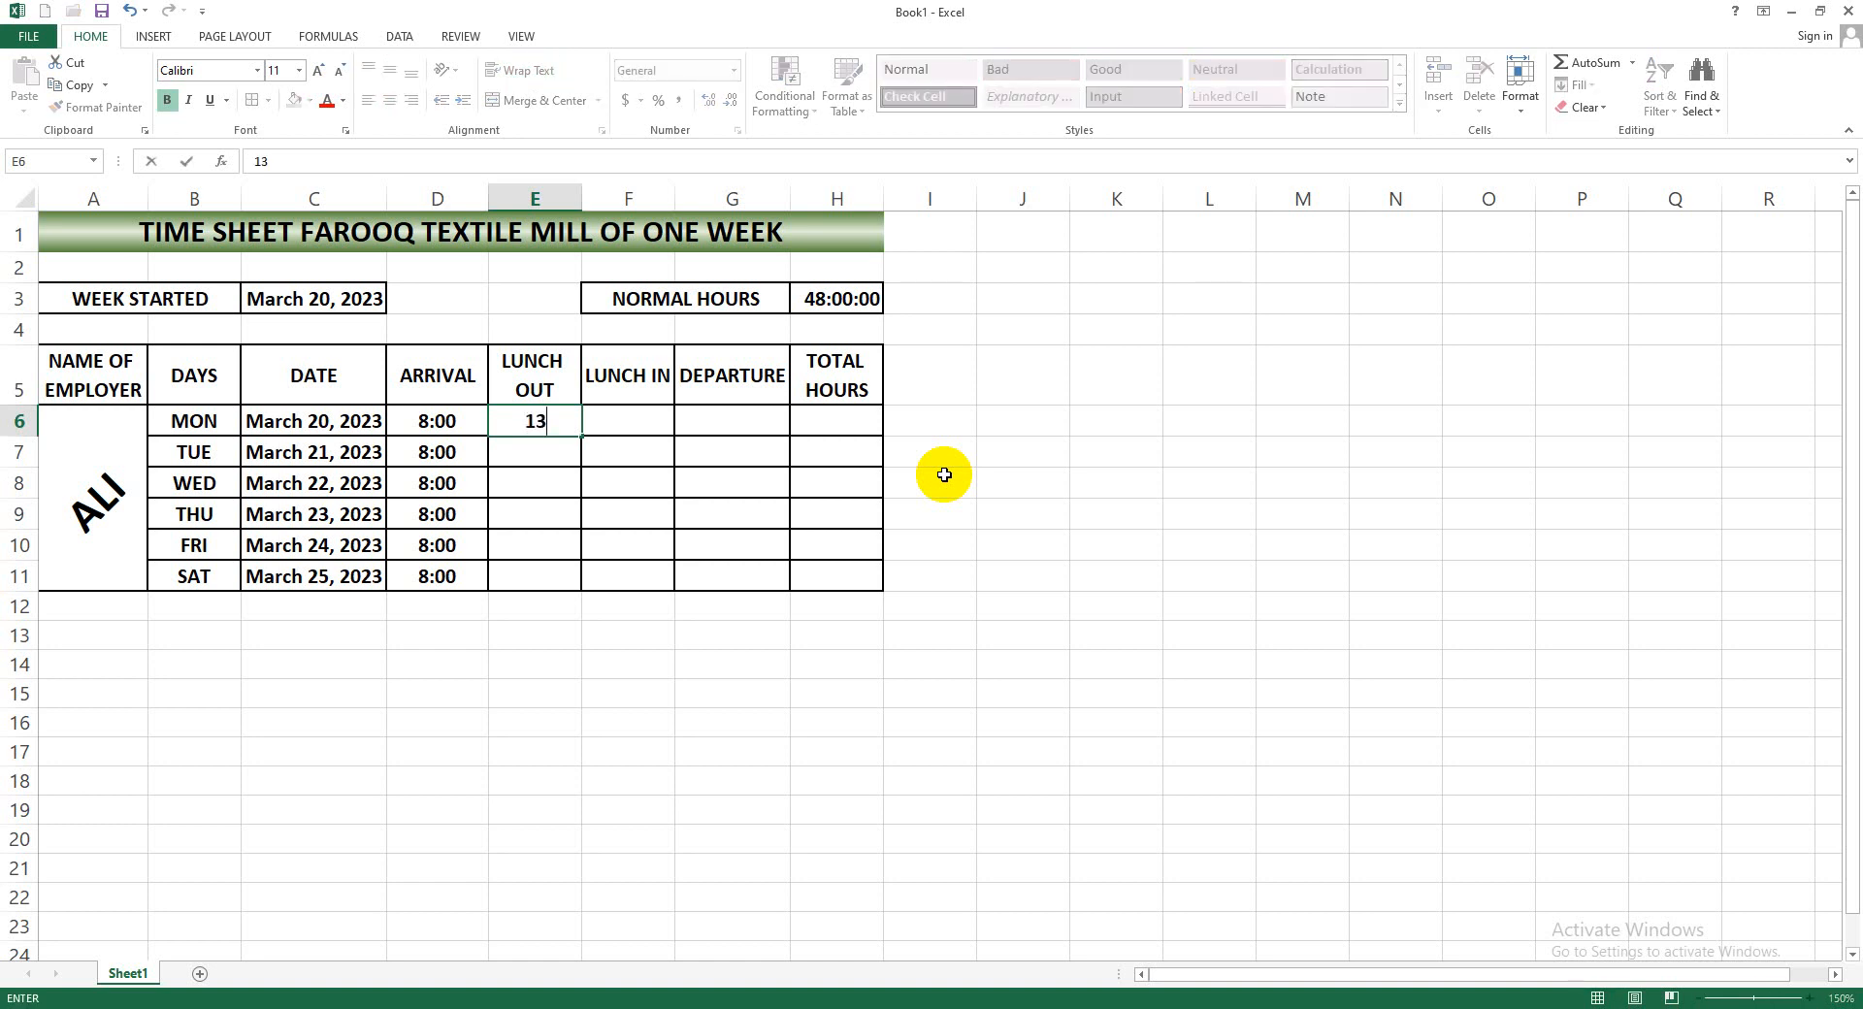
pyautogui.write(':00')
pyautogui.press('Return')
pyautogui.press('Up')
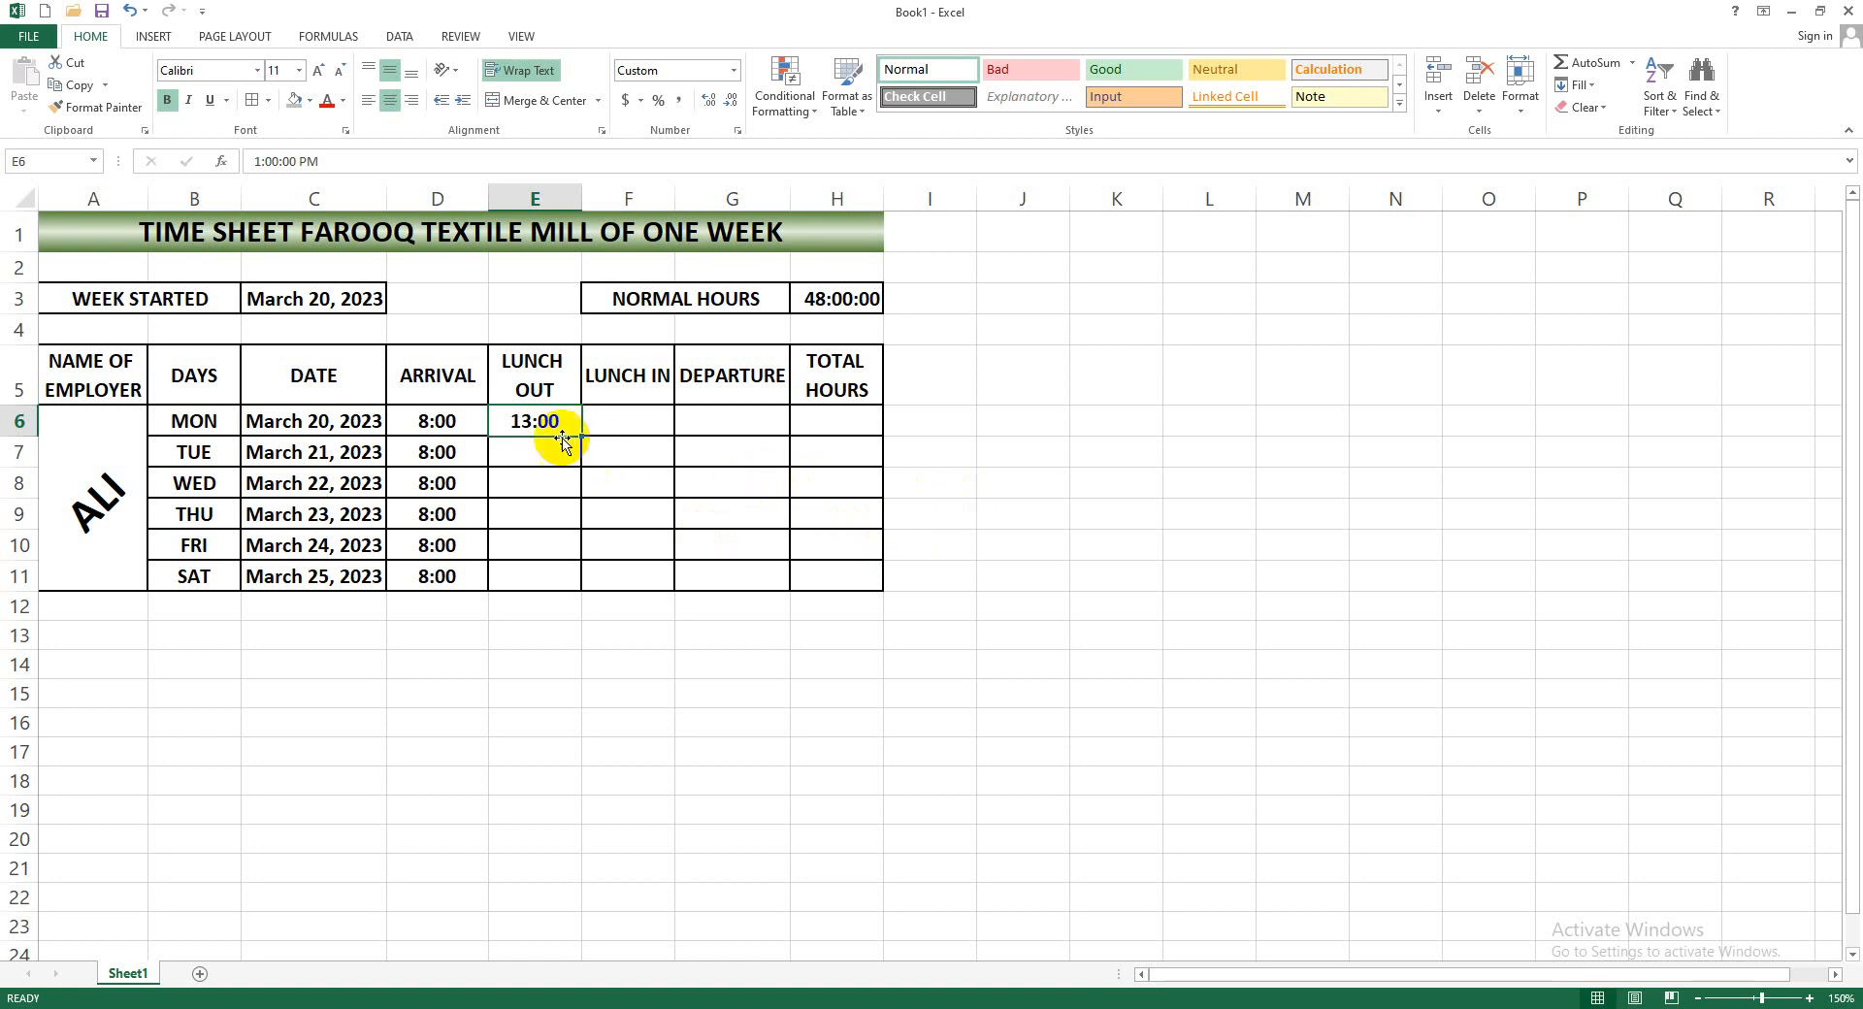
pyautogui.moveTo(547, 420); pyautogui.dragTo(541, 578)
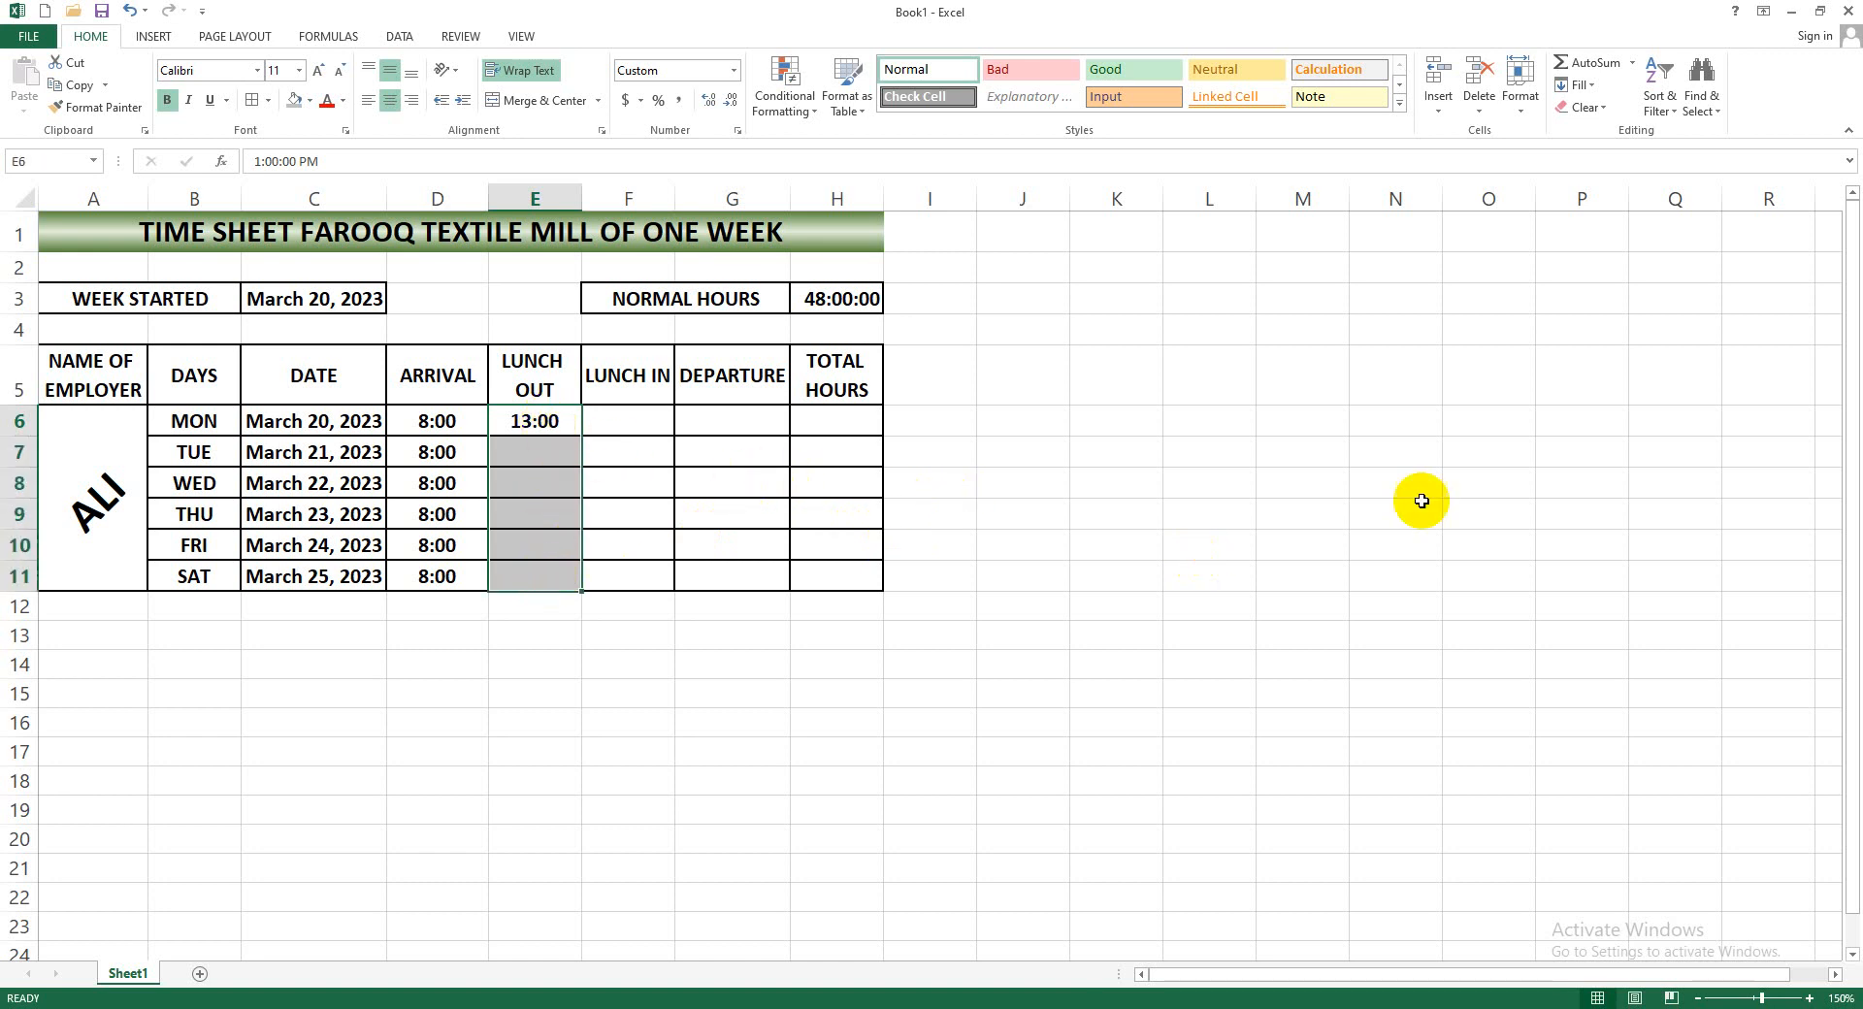
pyautogui.click(1580, 85)
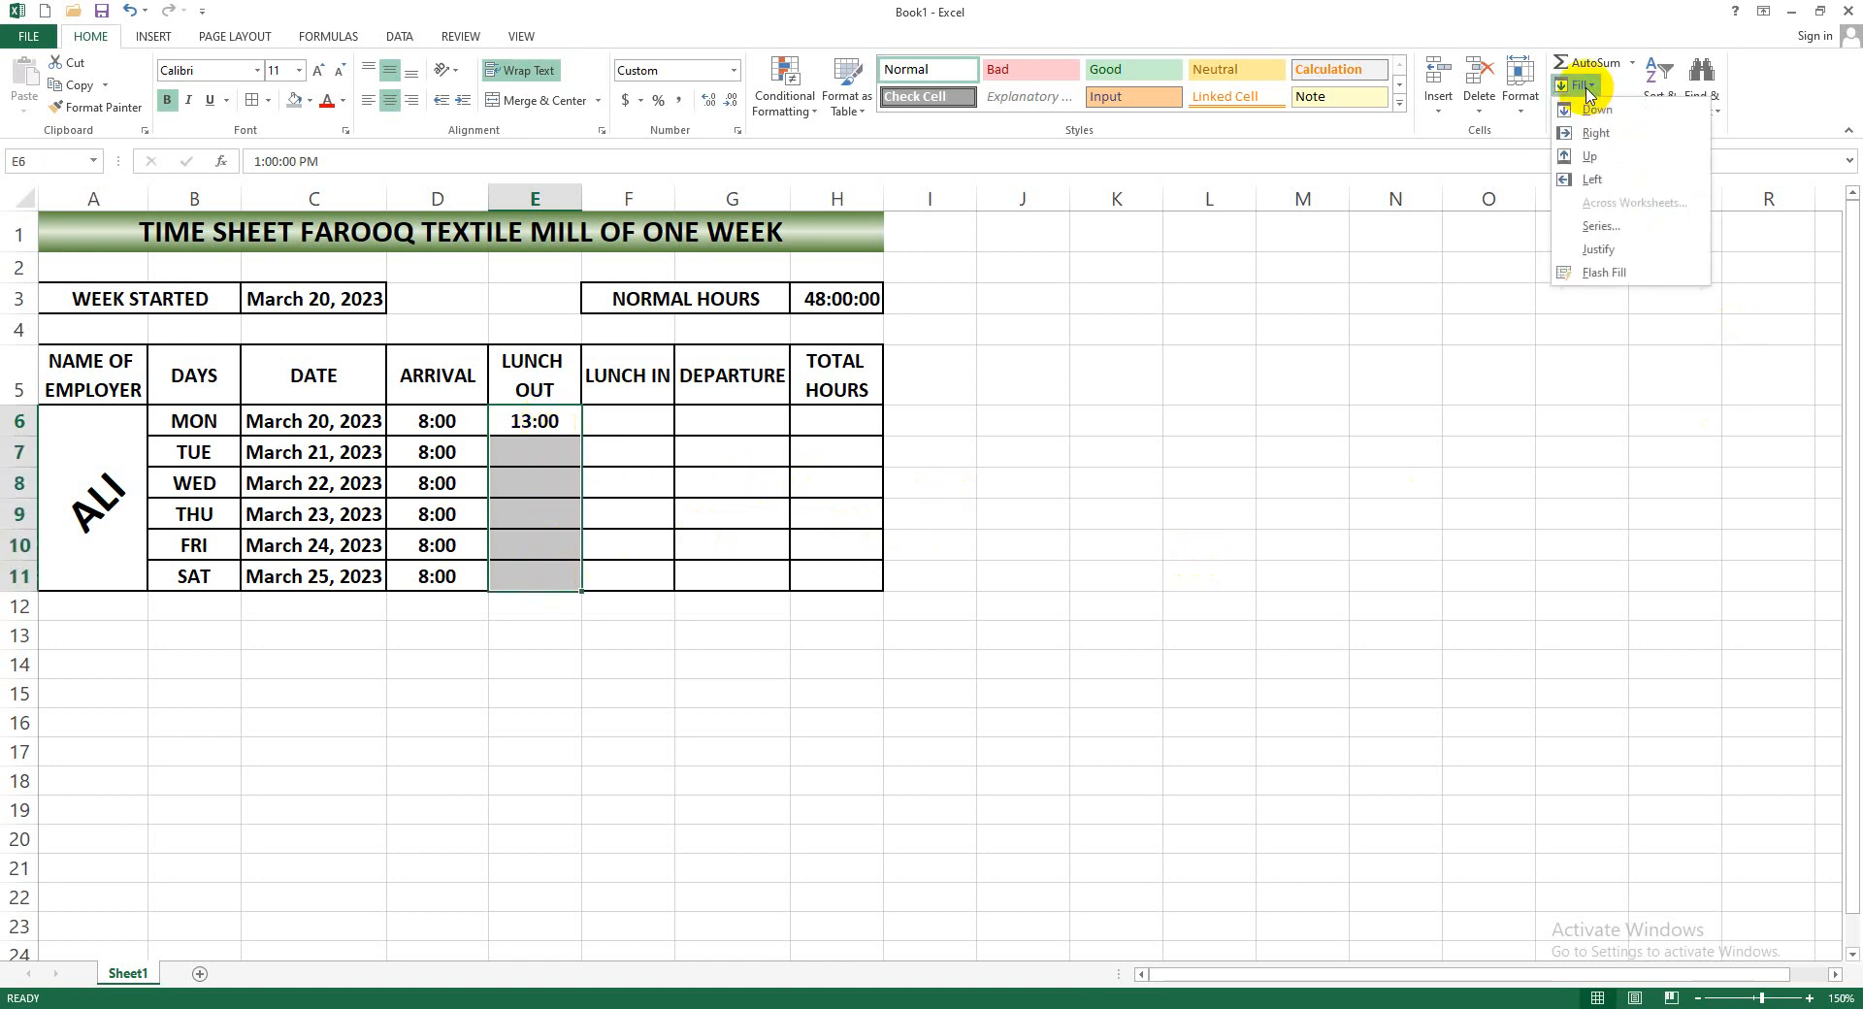
pyautogui.click(1609, 112)
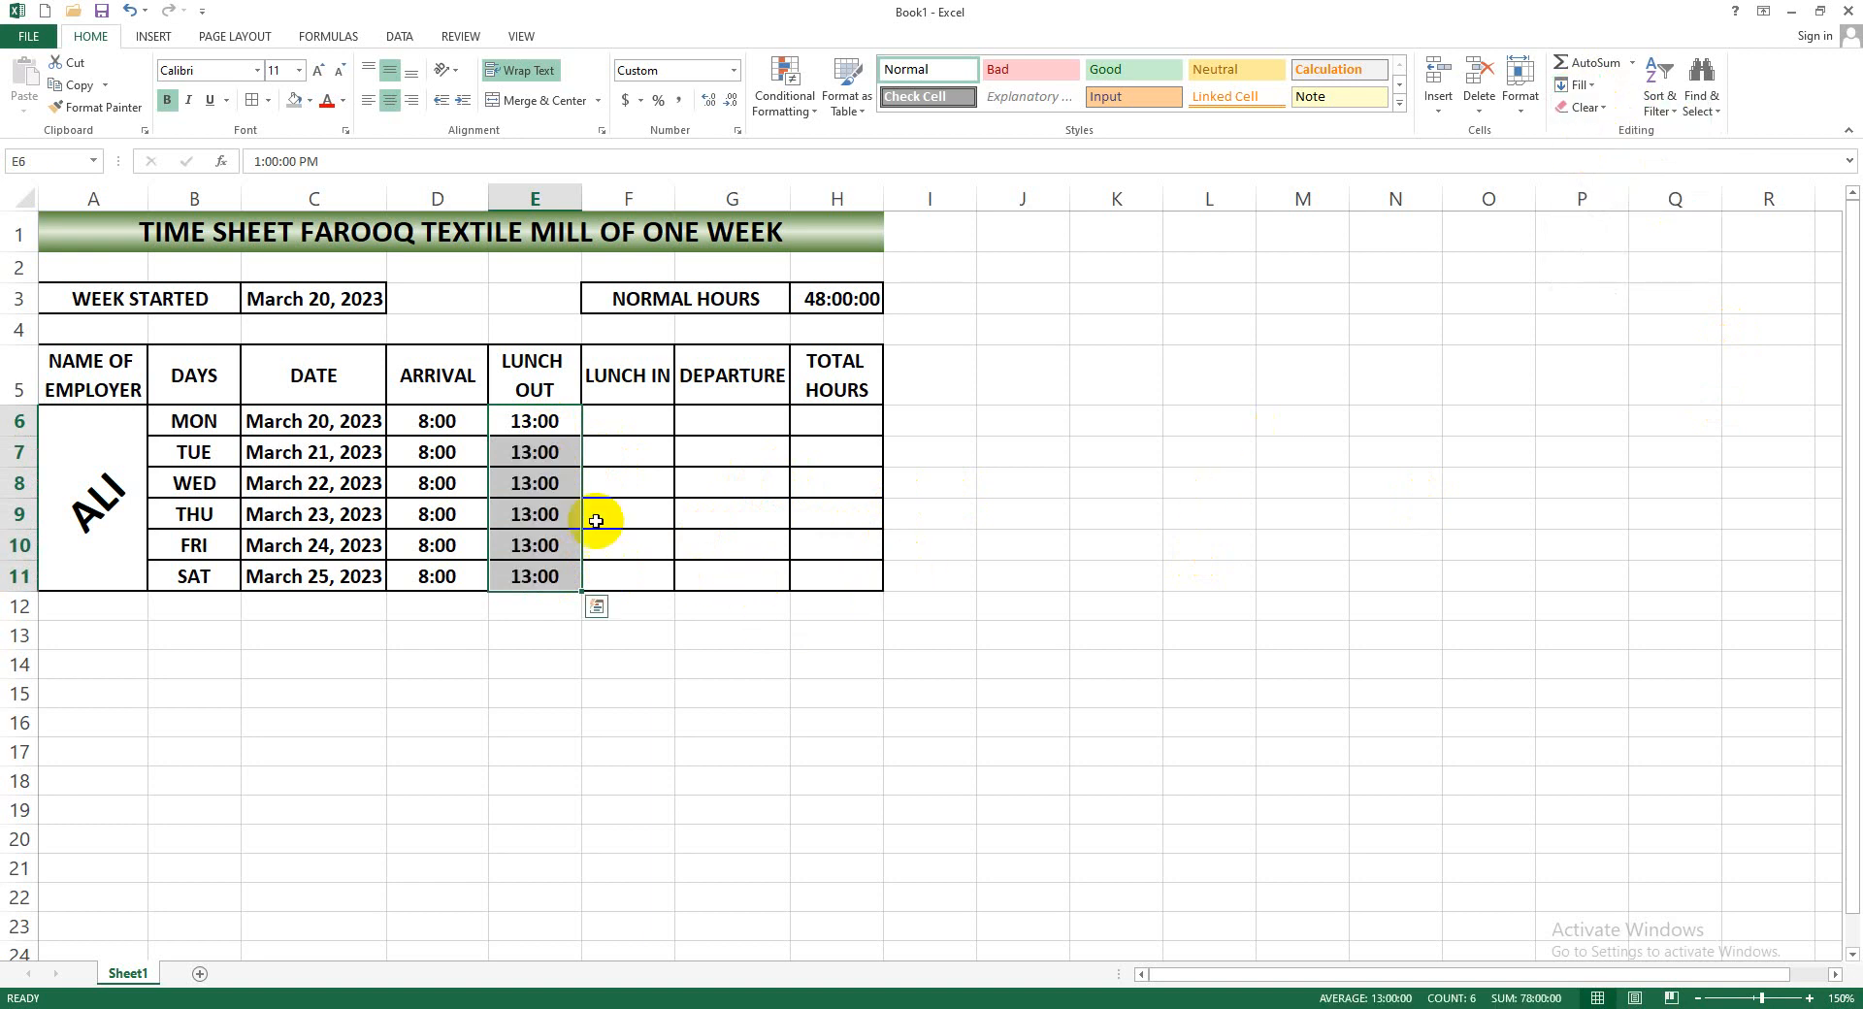
# Enter 14:00 as Monday's lunch-in time in F6 and fill the same time down to Saturday in F11
pyautogui.click(621, 421)
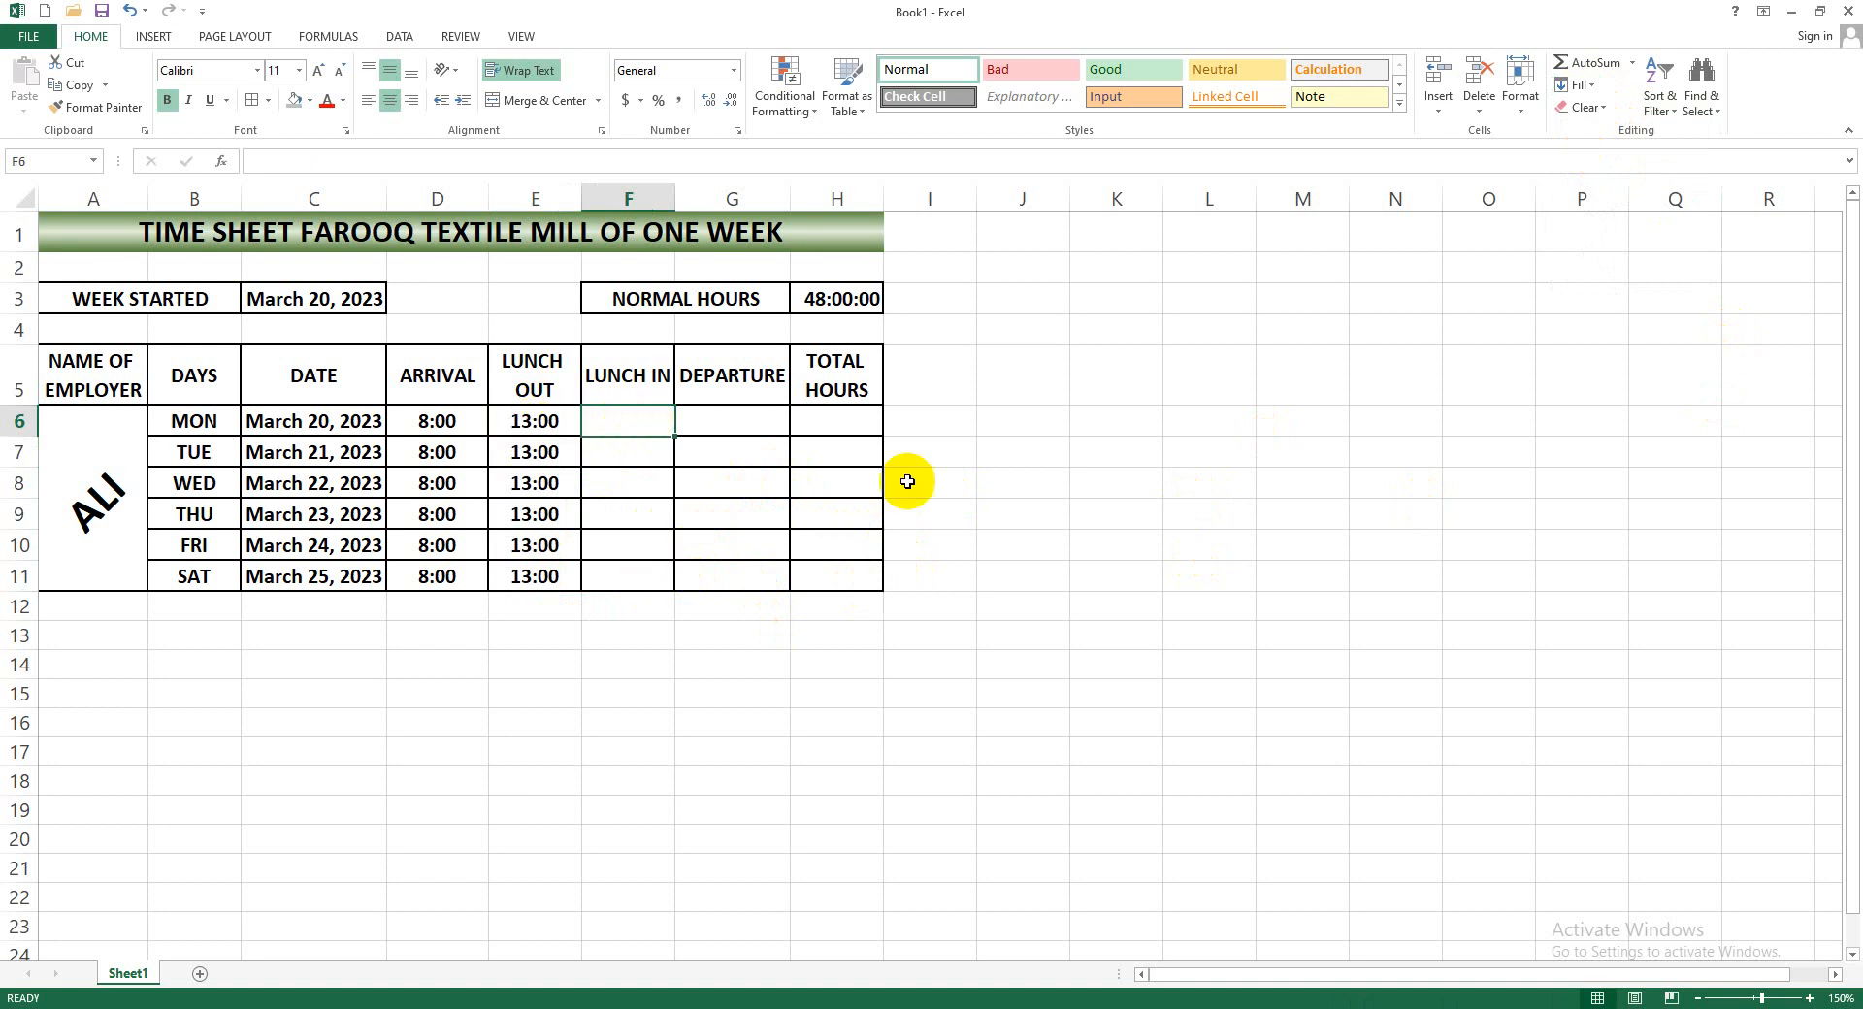
pyautogui.write('14')
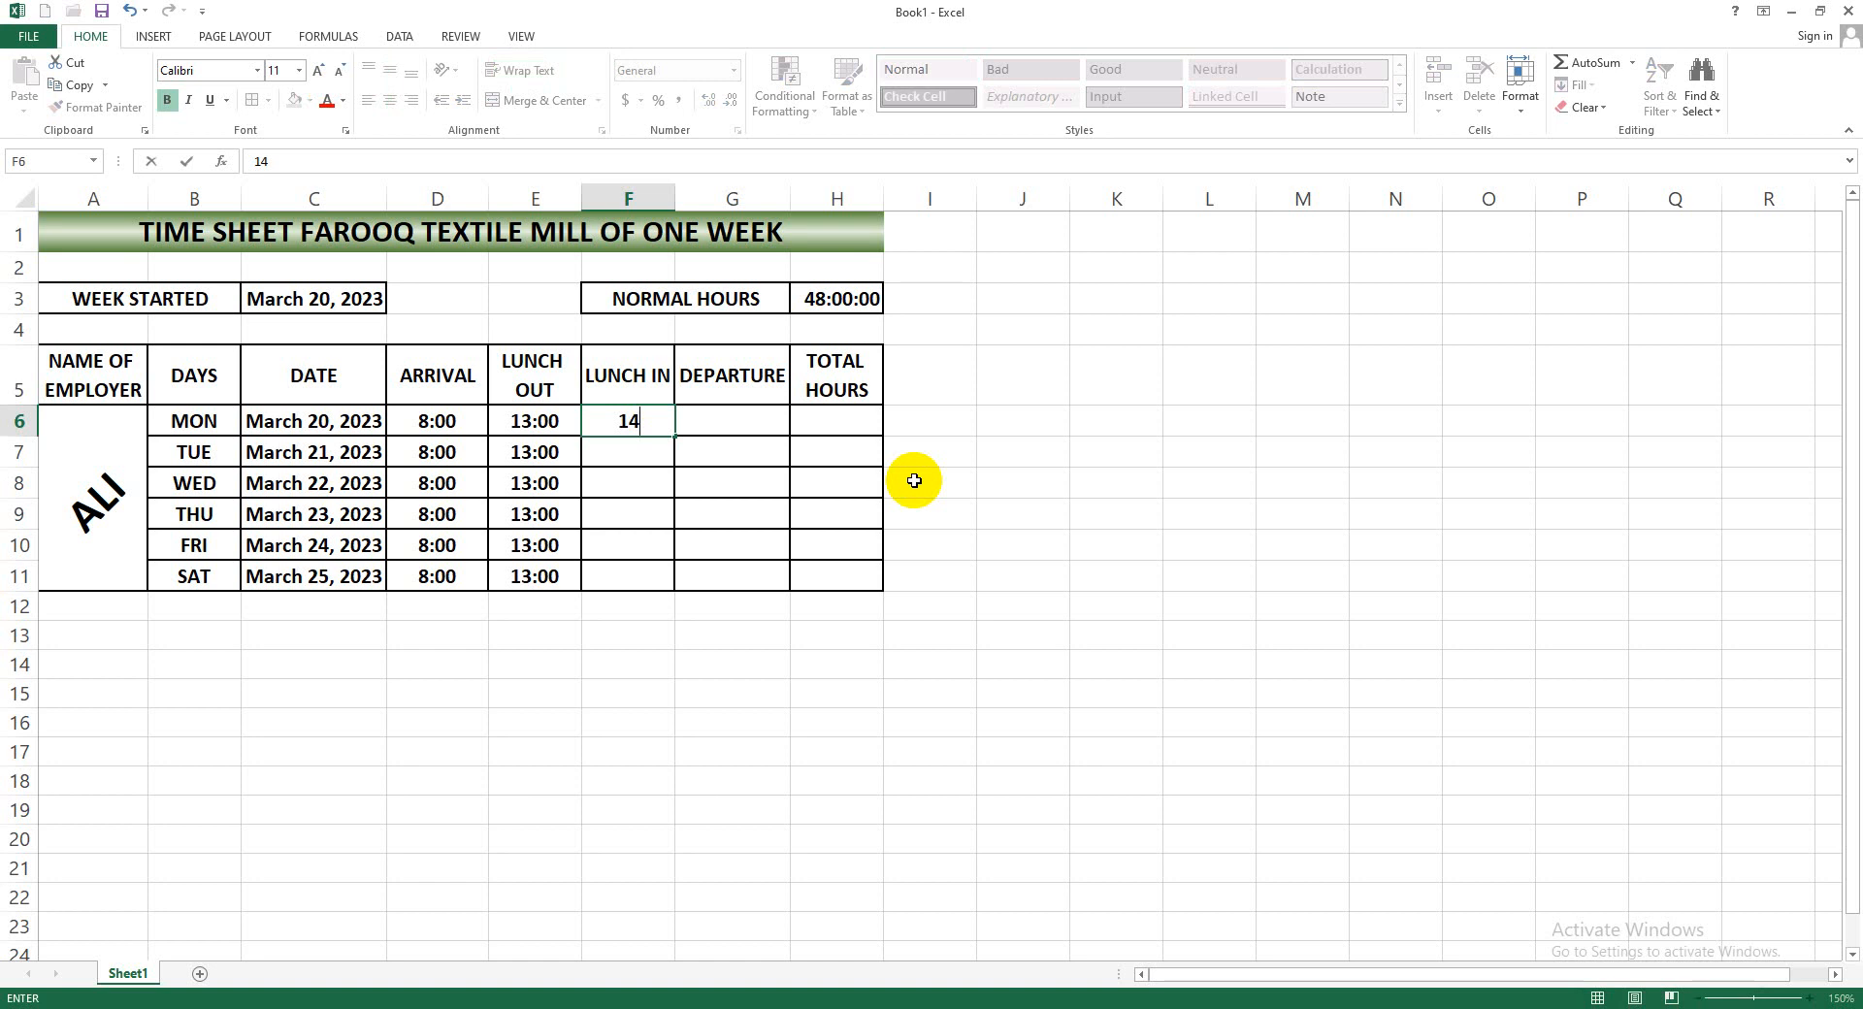
pyautogui.write(':00')
pyautogui.press('Return')
pyautogui.press('Up')
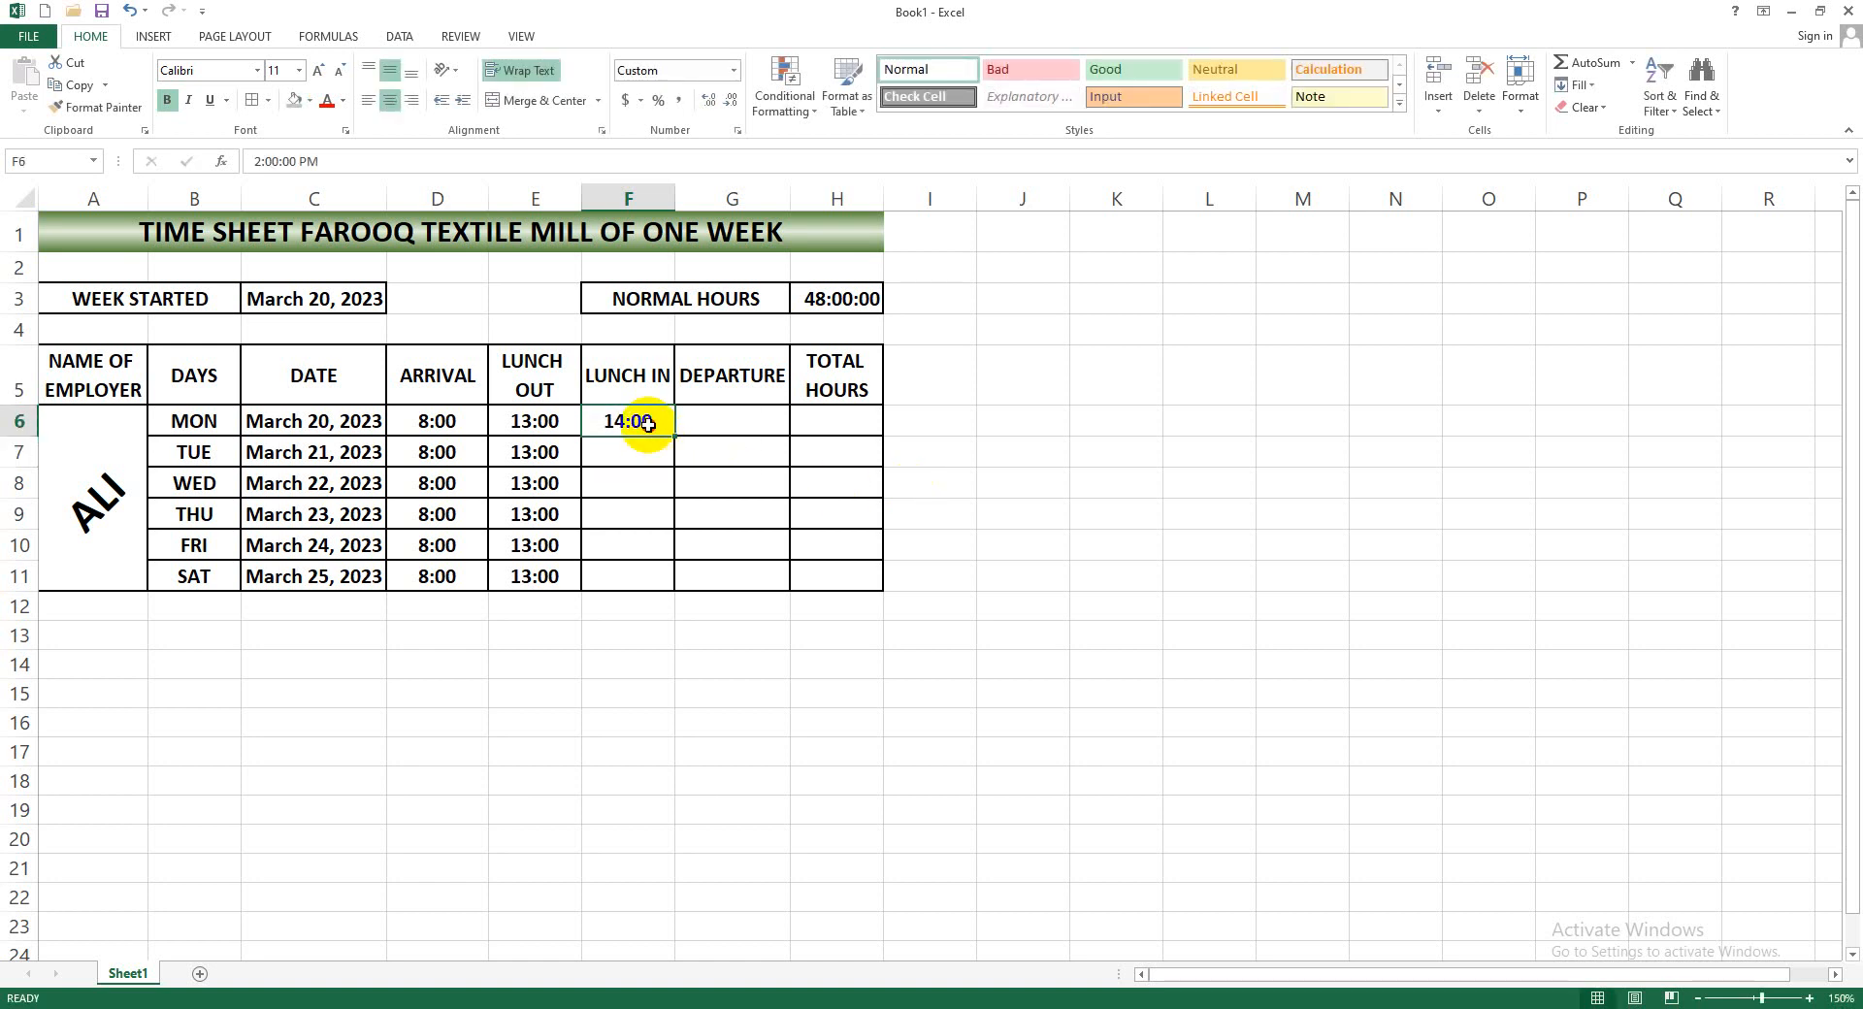
pyautogui.moveTo(644, 420); pyautogui.dragTo(641, 576)
pyautogui.hotkey('ctrl', 'd')
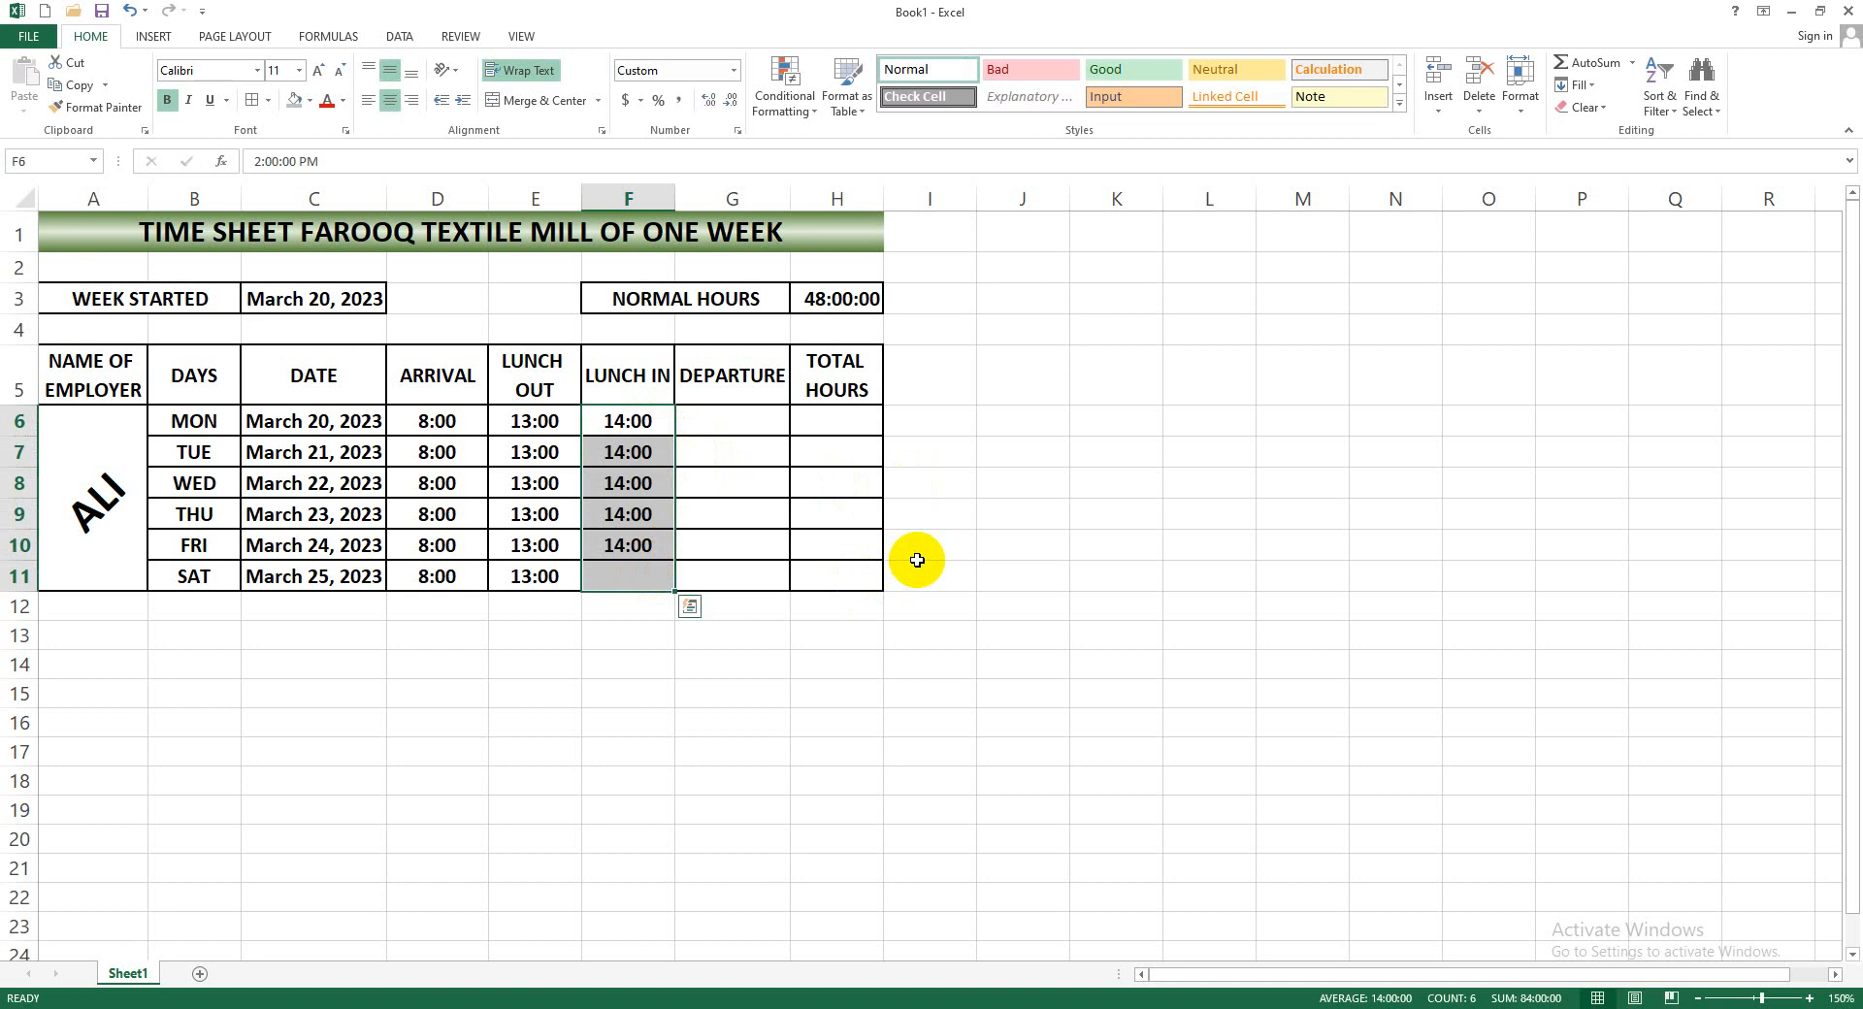
# Enter 17:00 as Monday's departure time in G6 and fill the same time down to Saturday in G11
pyautogui.click(737, 427)
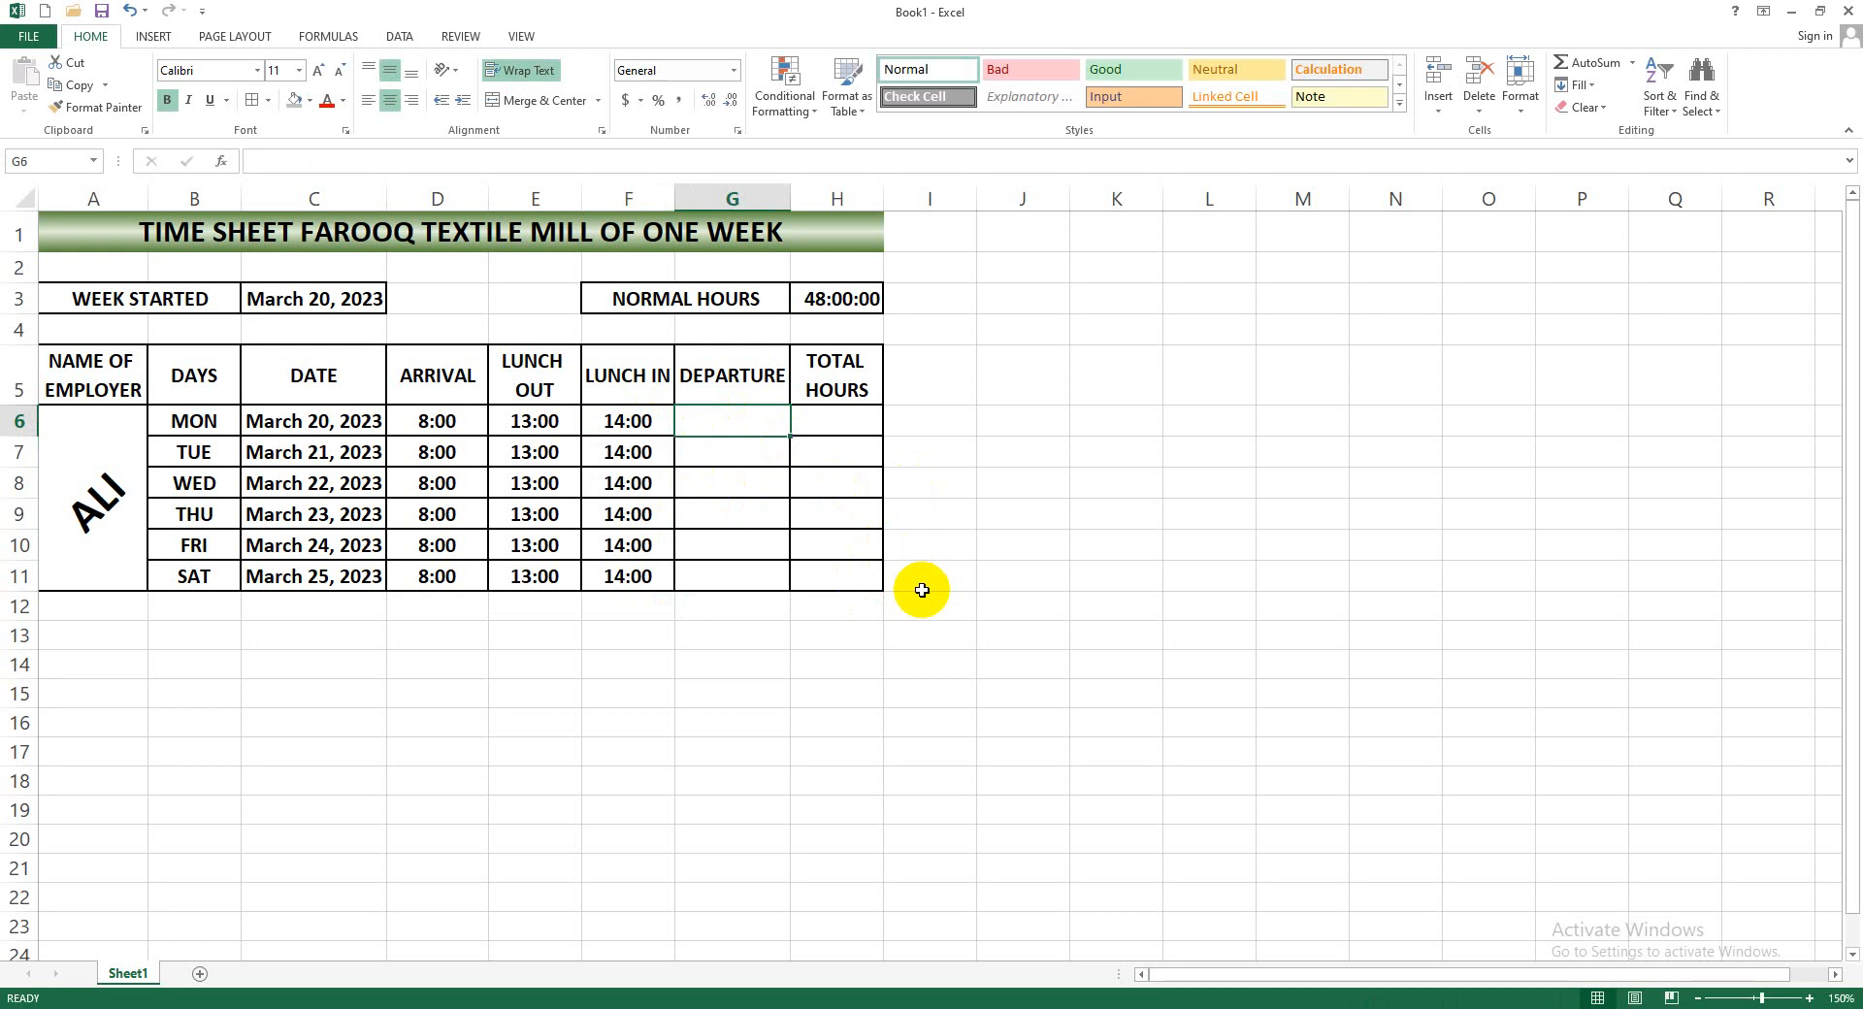
pyautogui.write('17:')
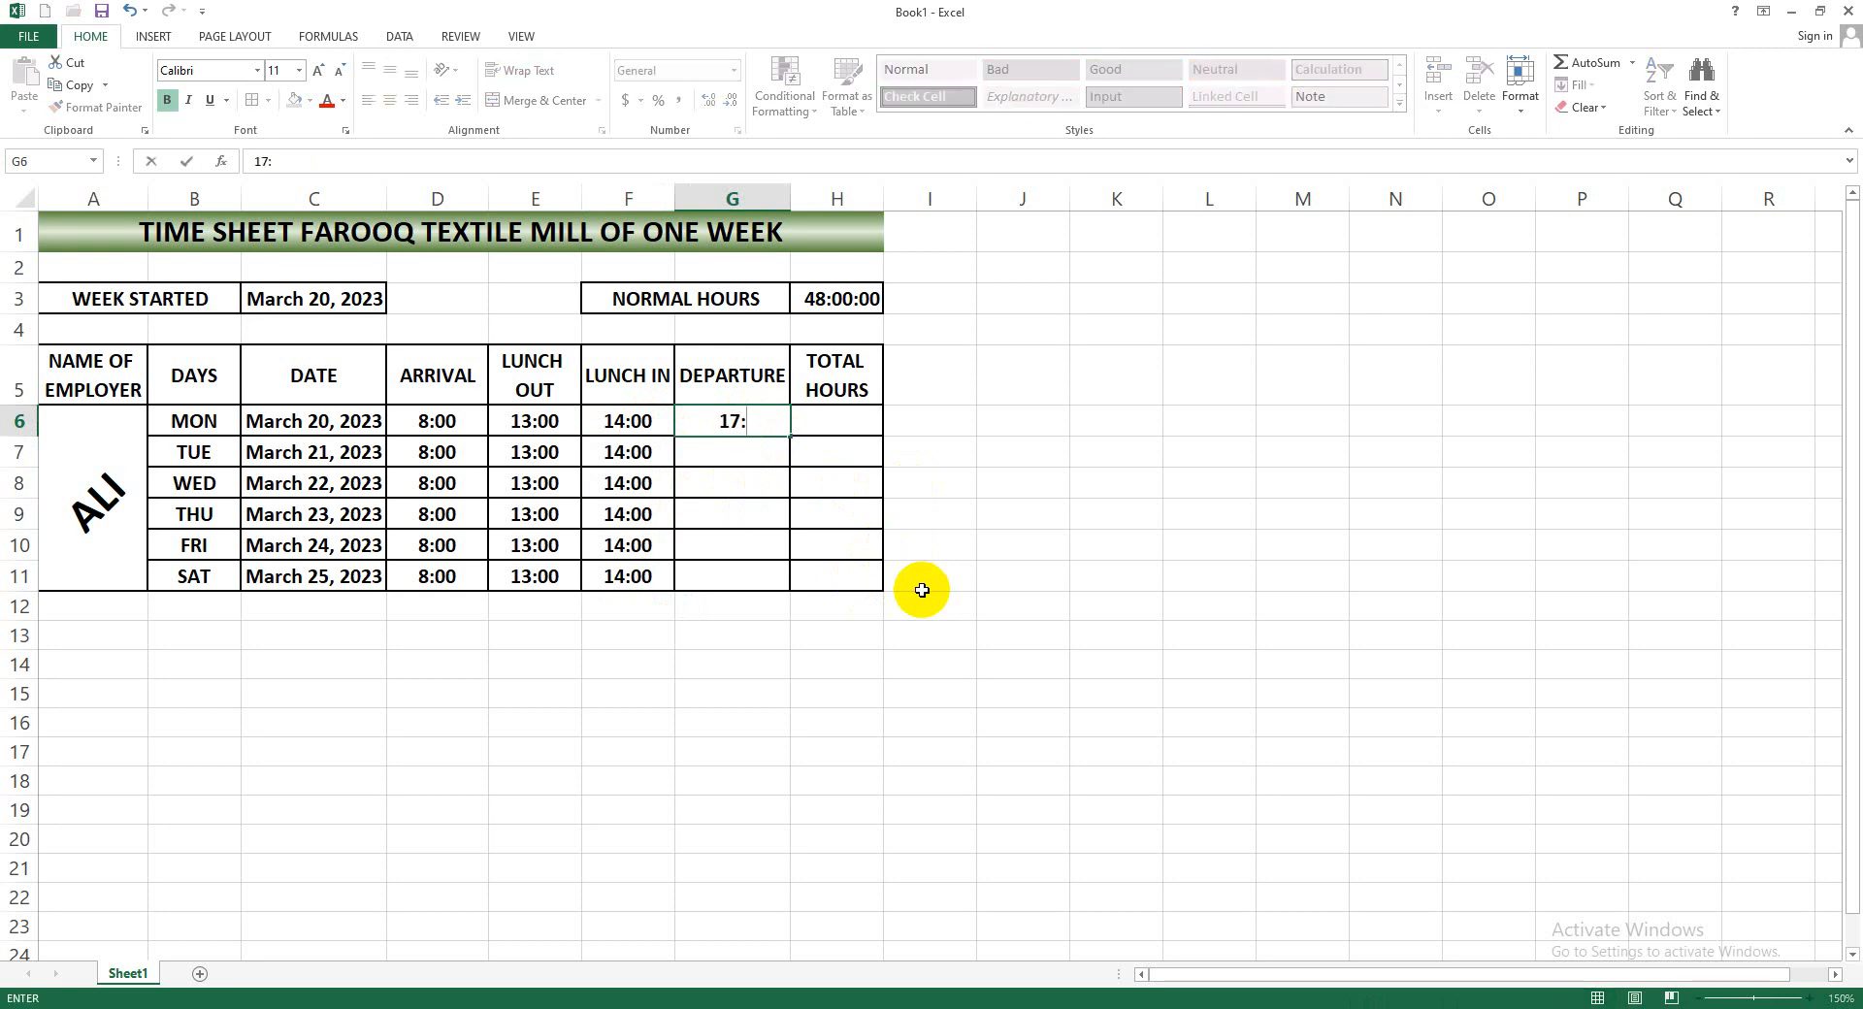
pyautogui.write('00')
pyautogui.hotkey('ctrl', 'Return')
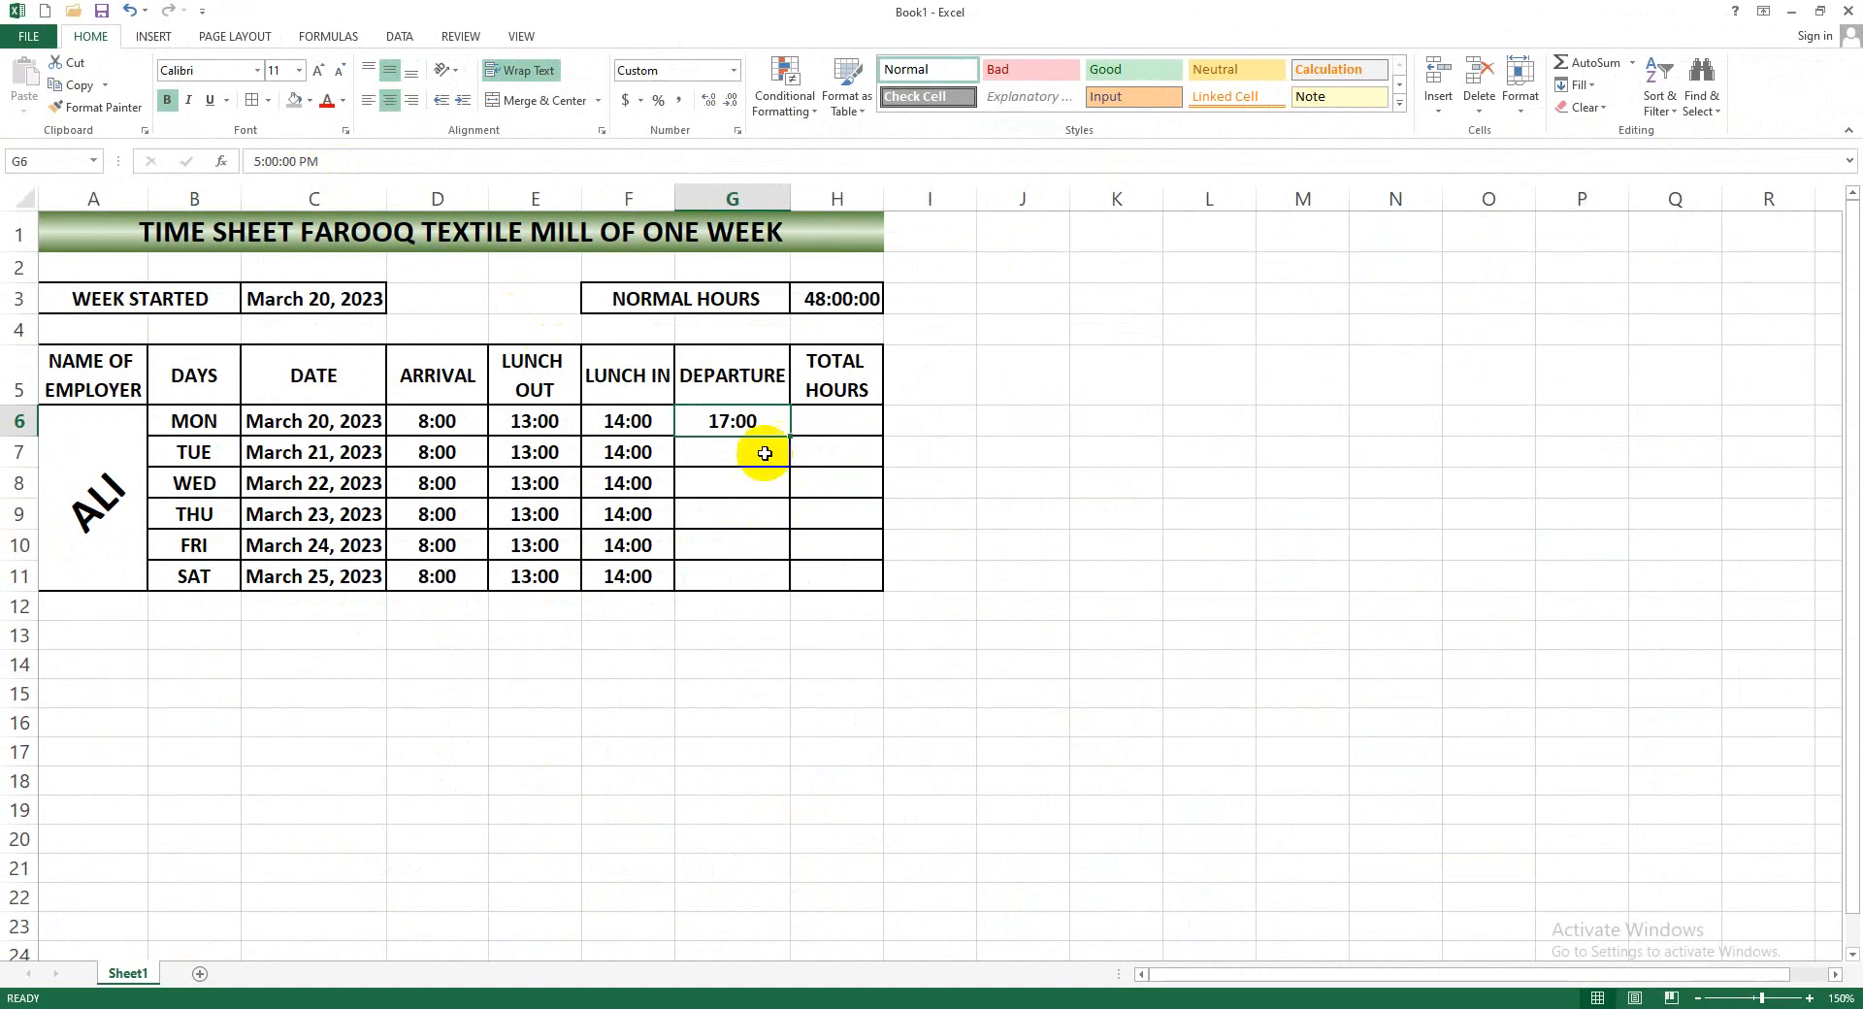
pyautogui.click(1010, 448)
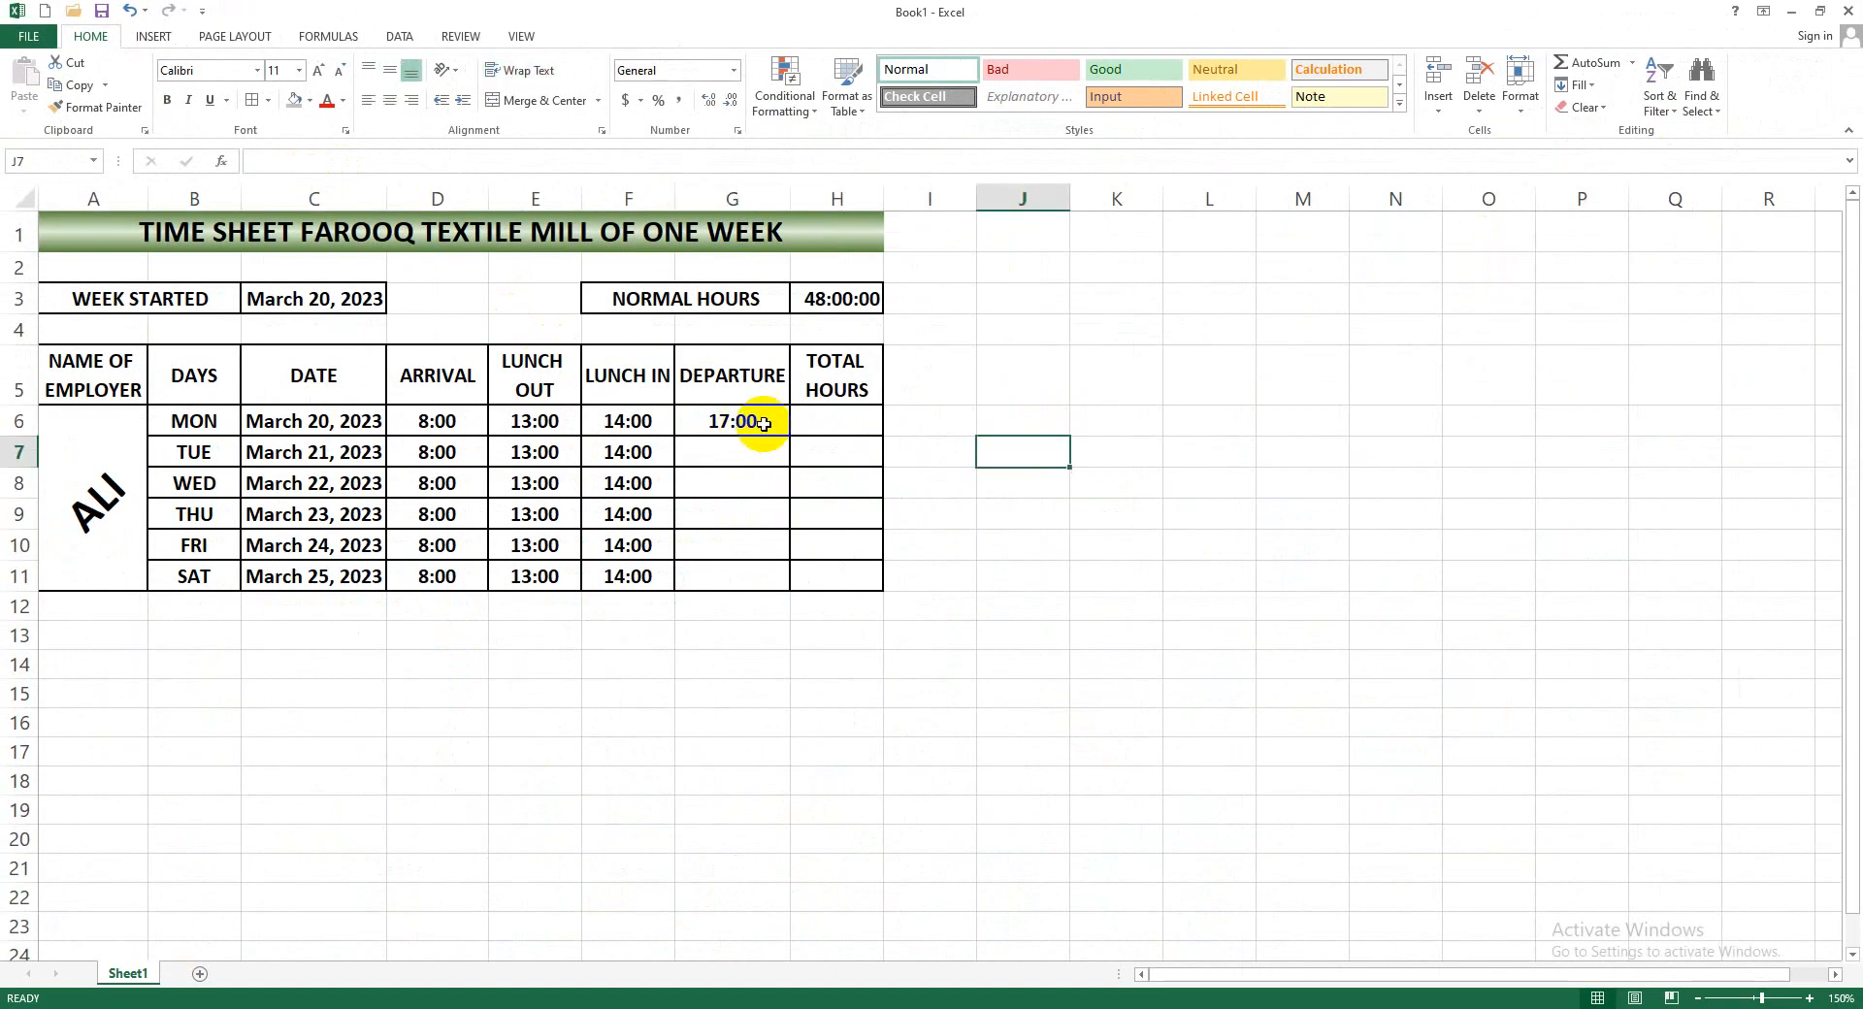
pyautogui.moveTo(748, 419); pyautogui.dragTo(755, 577)
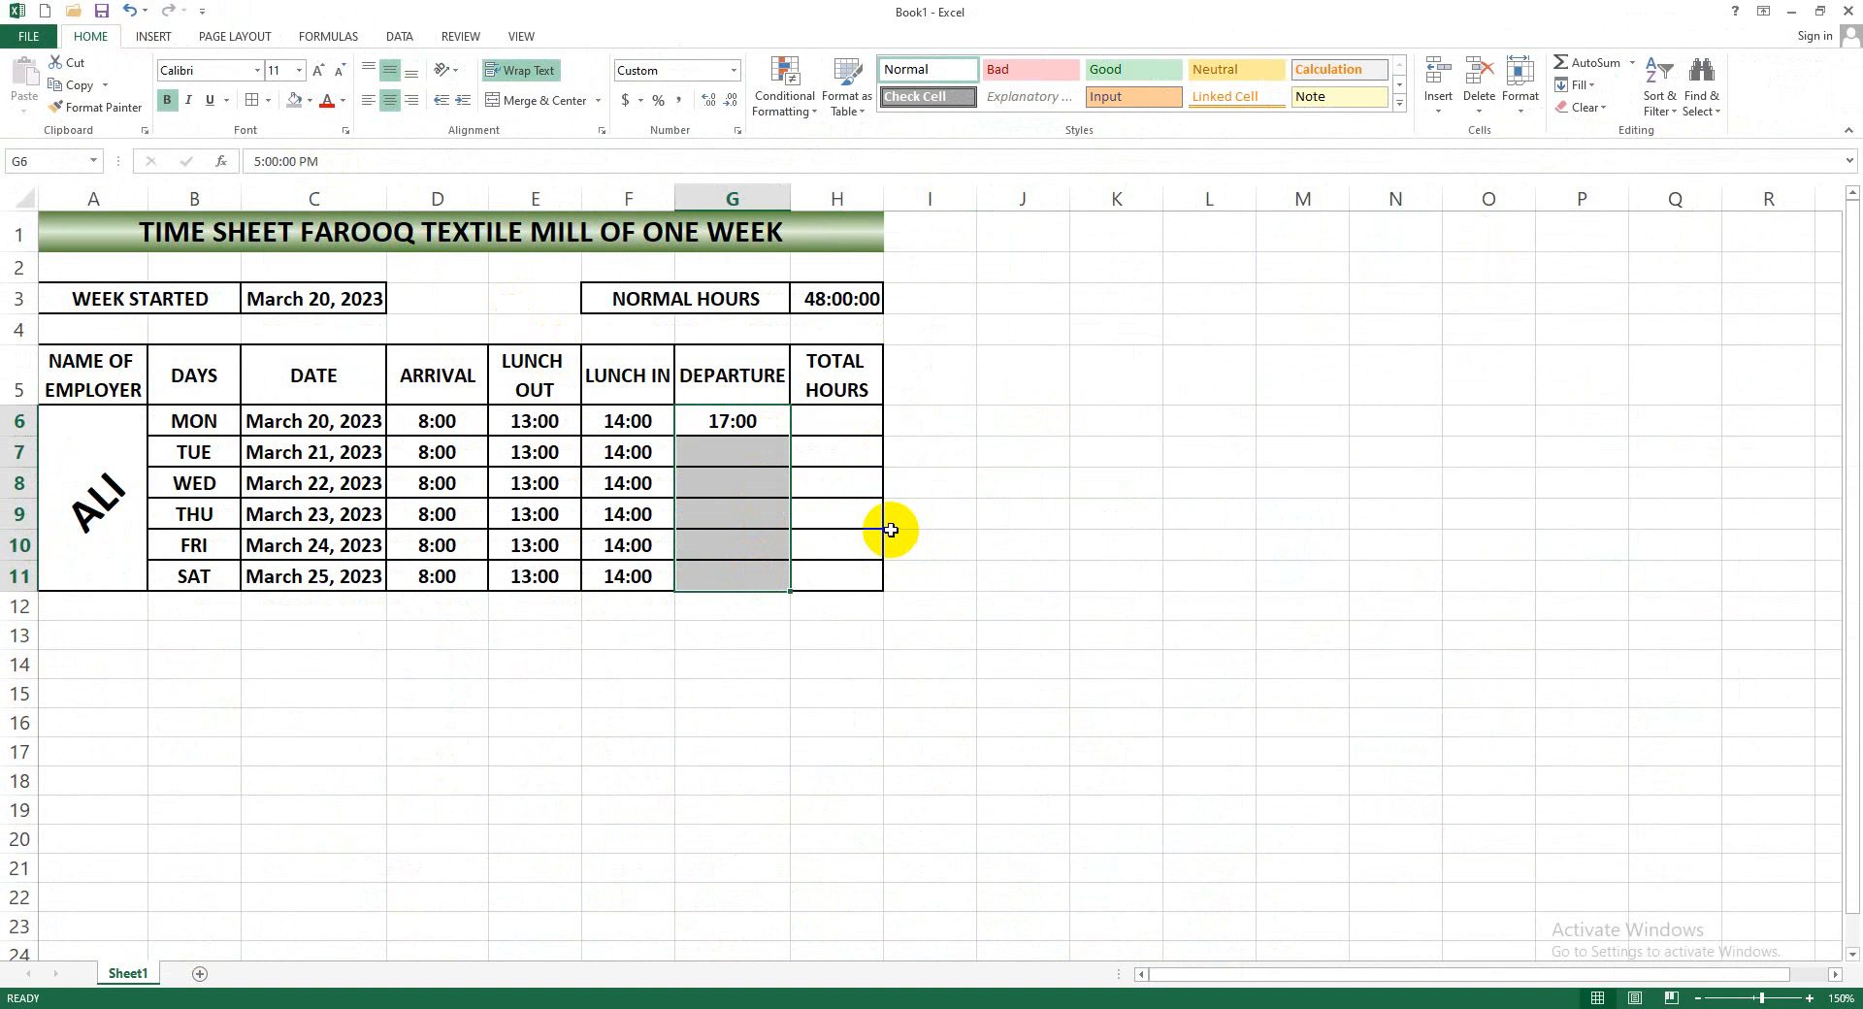
pyautogui.hotkey('ctrl', 'd')
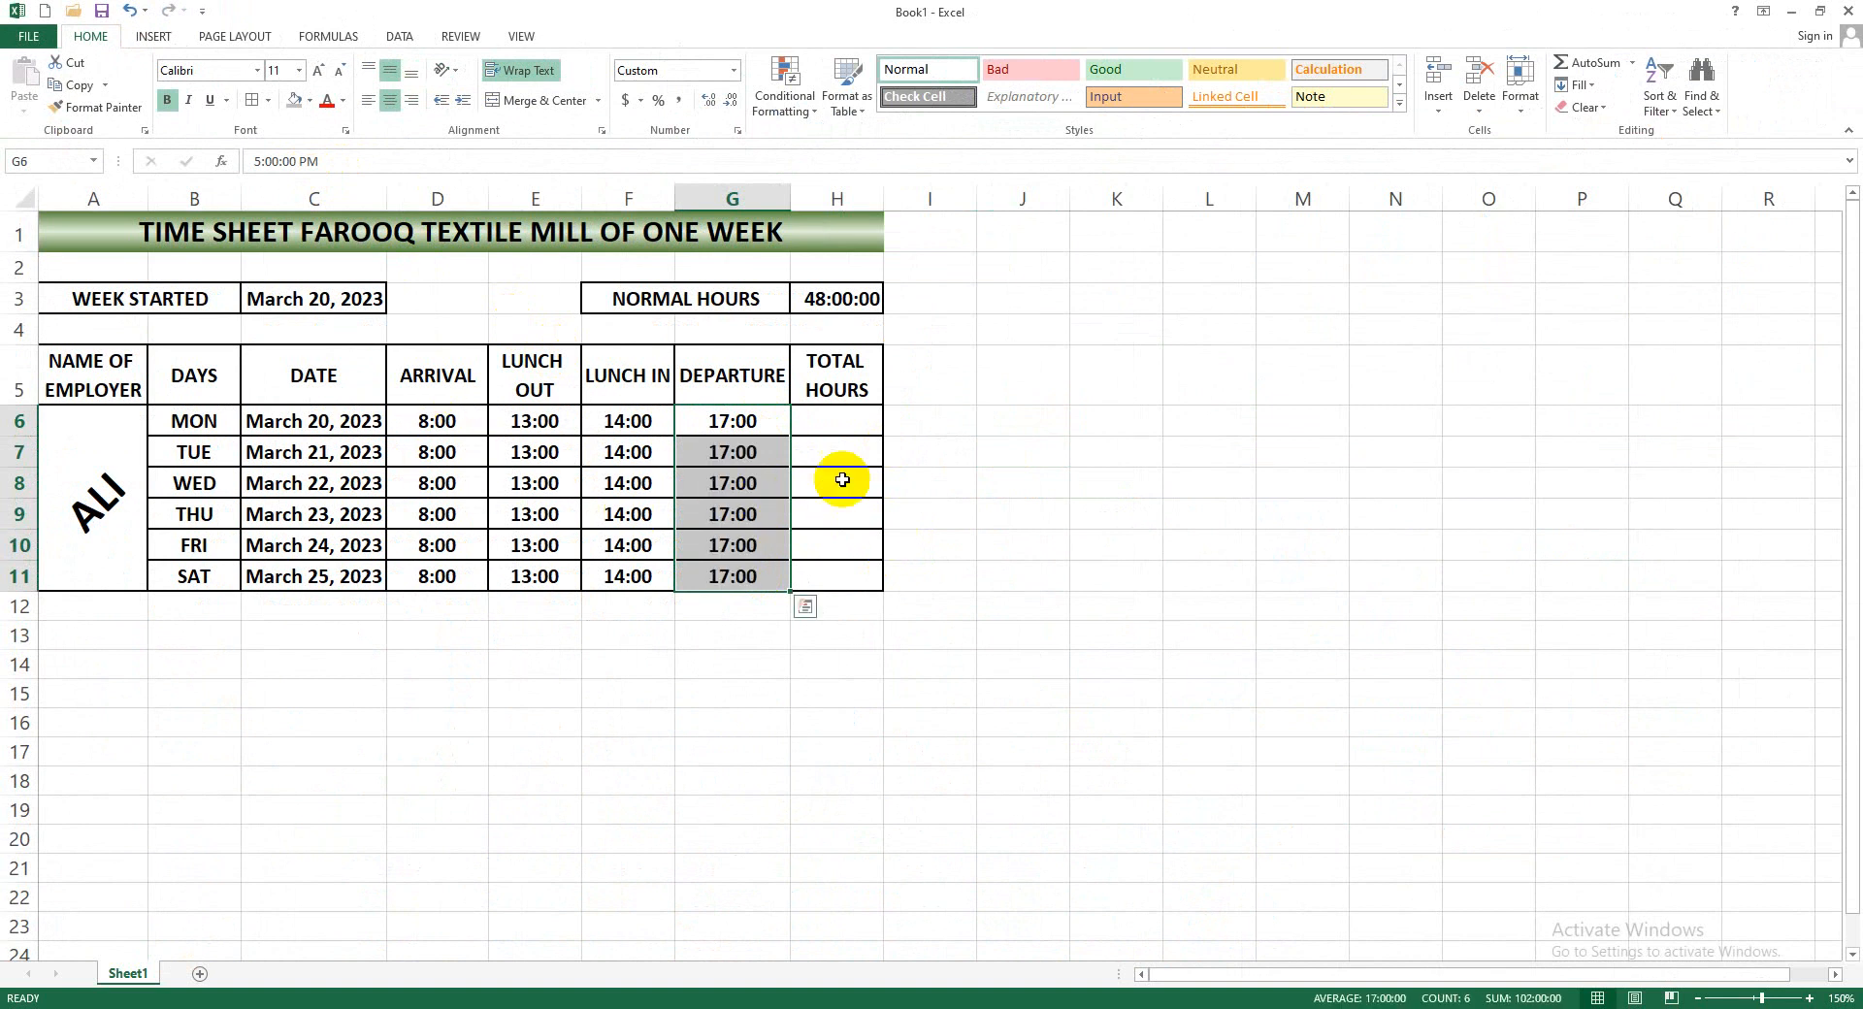
# Enter the formula =(G6-D6)-(F6-E6) in H6 to calculate Monday's total hours excluding the lunch break
pyautogui.click(843, 425)
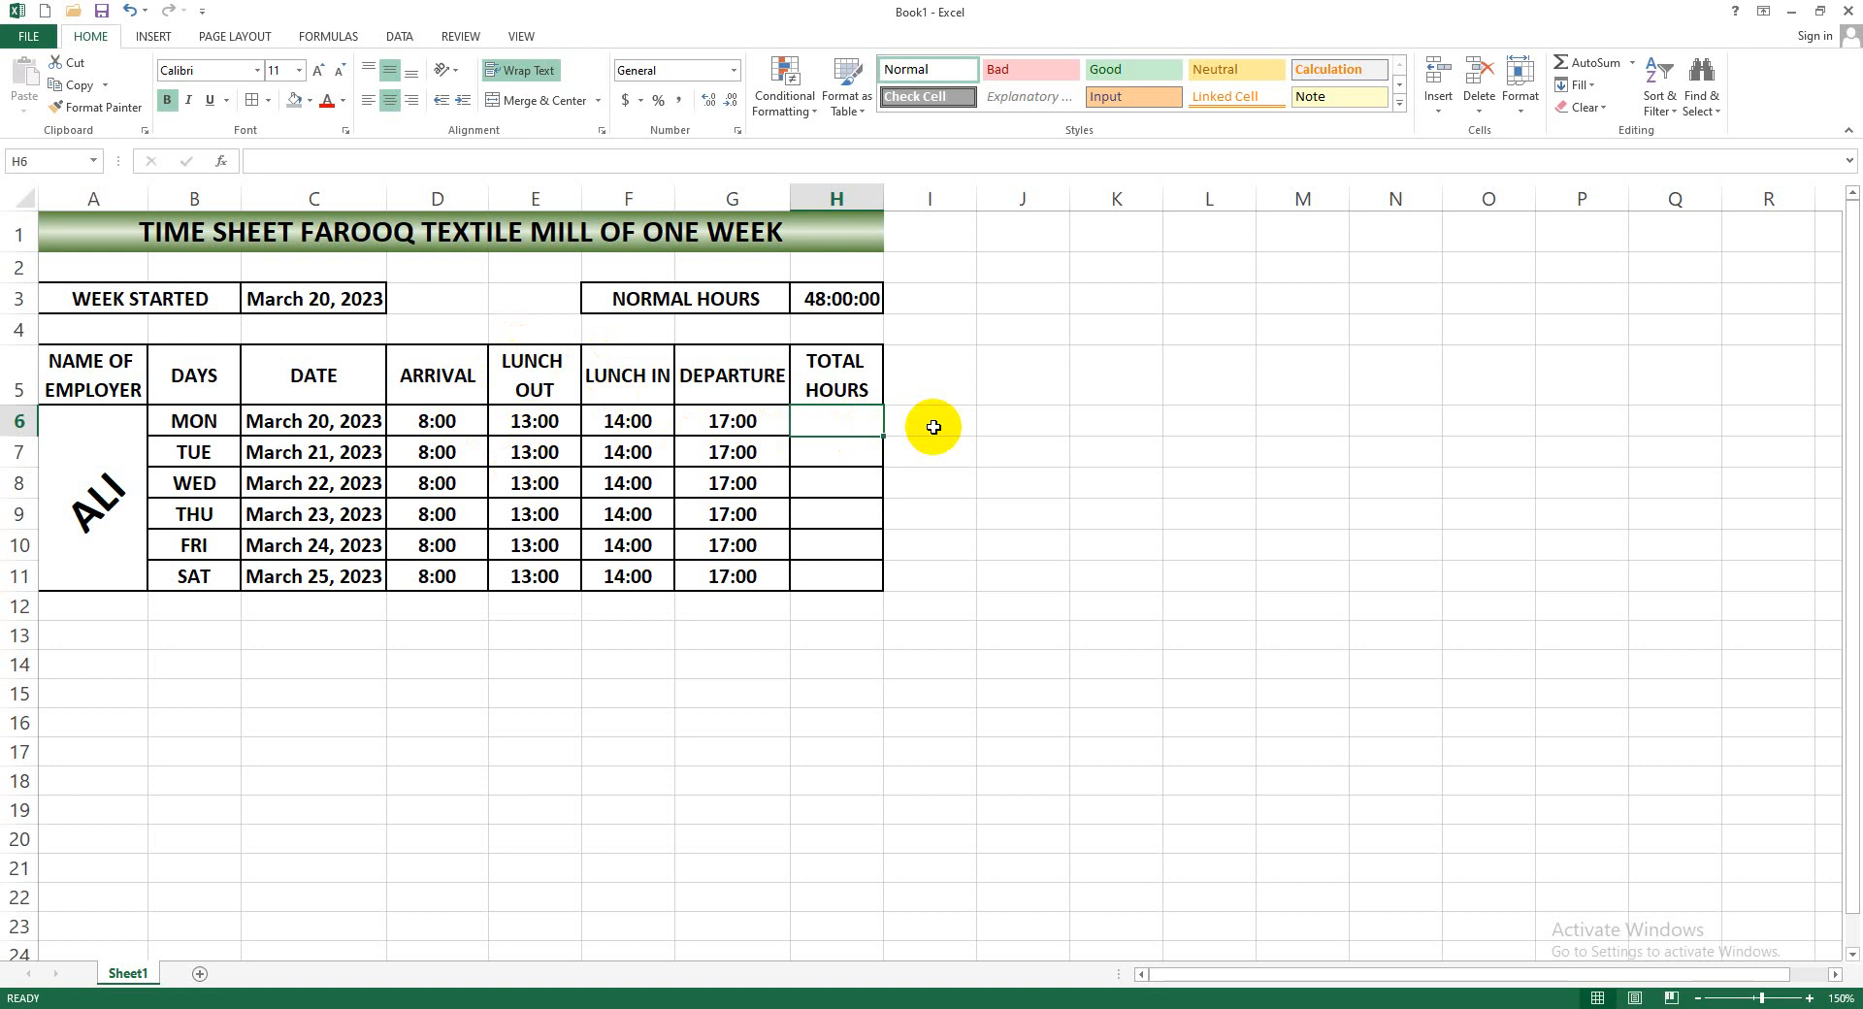
pyautogui.write('=')
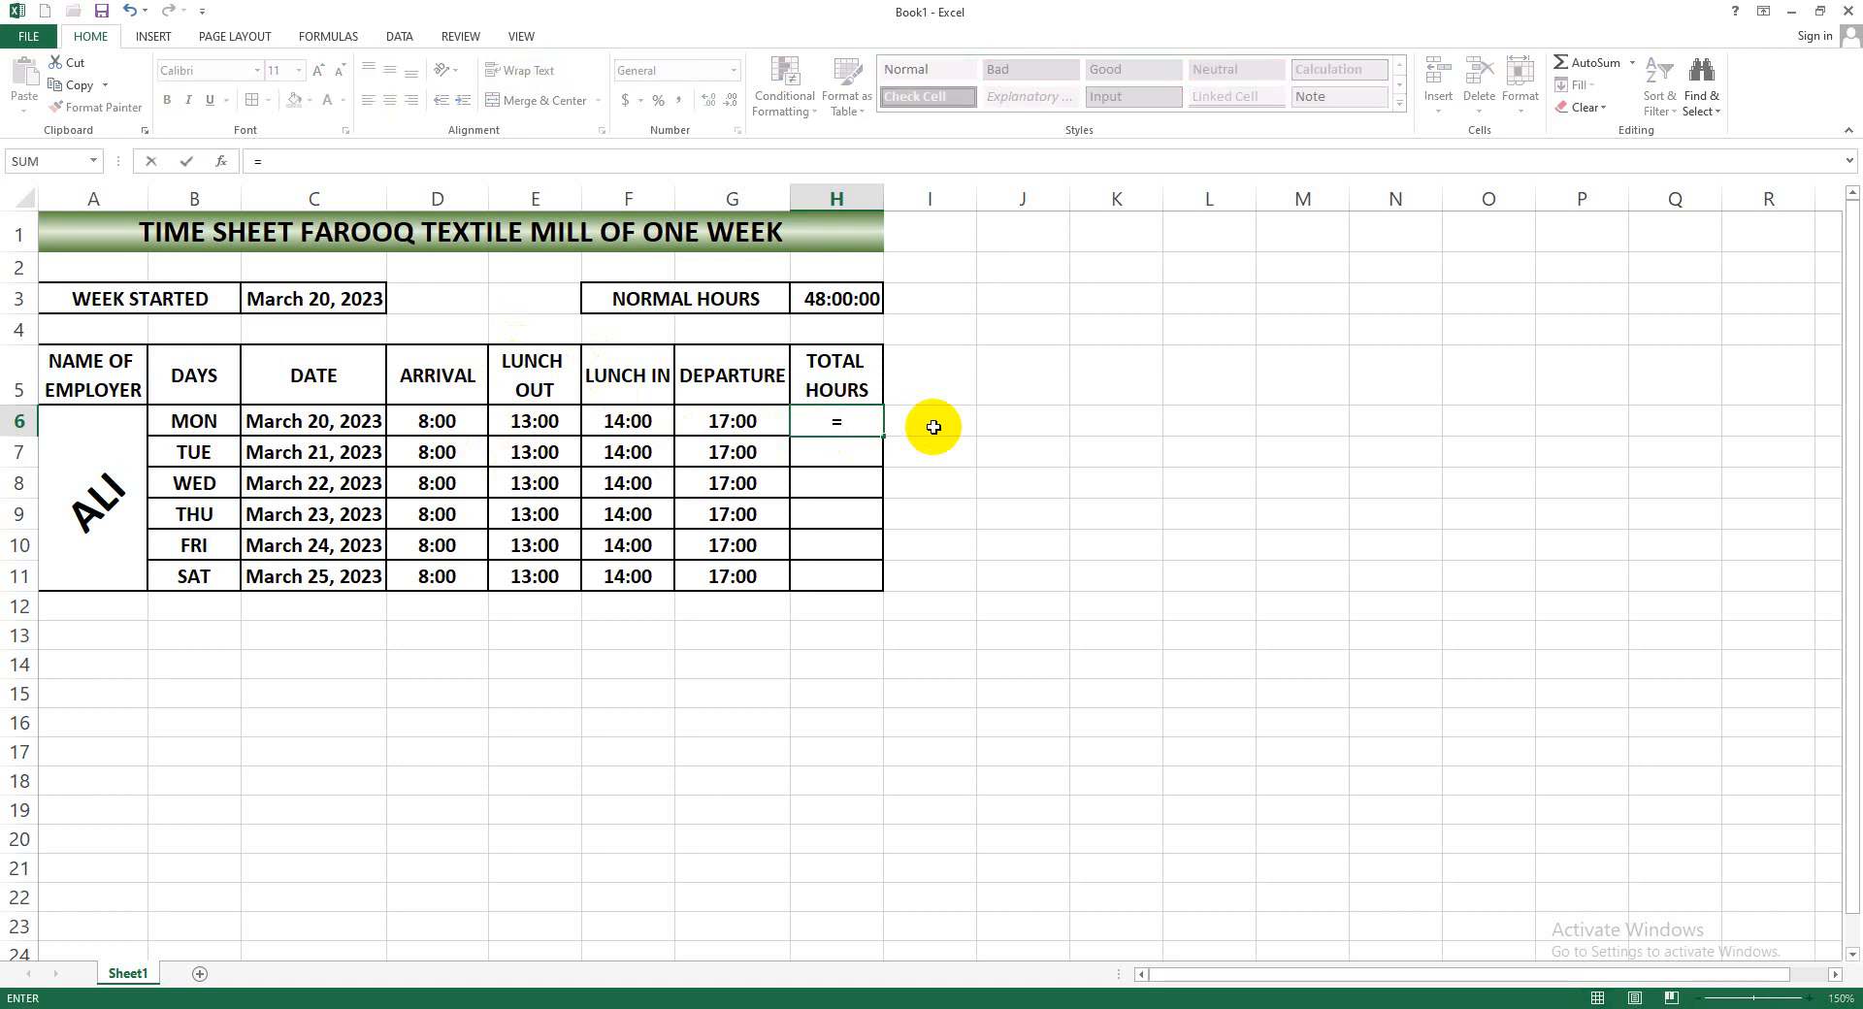
pyautogui.write('(')
pyautogui.press('Left')
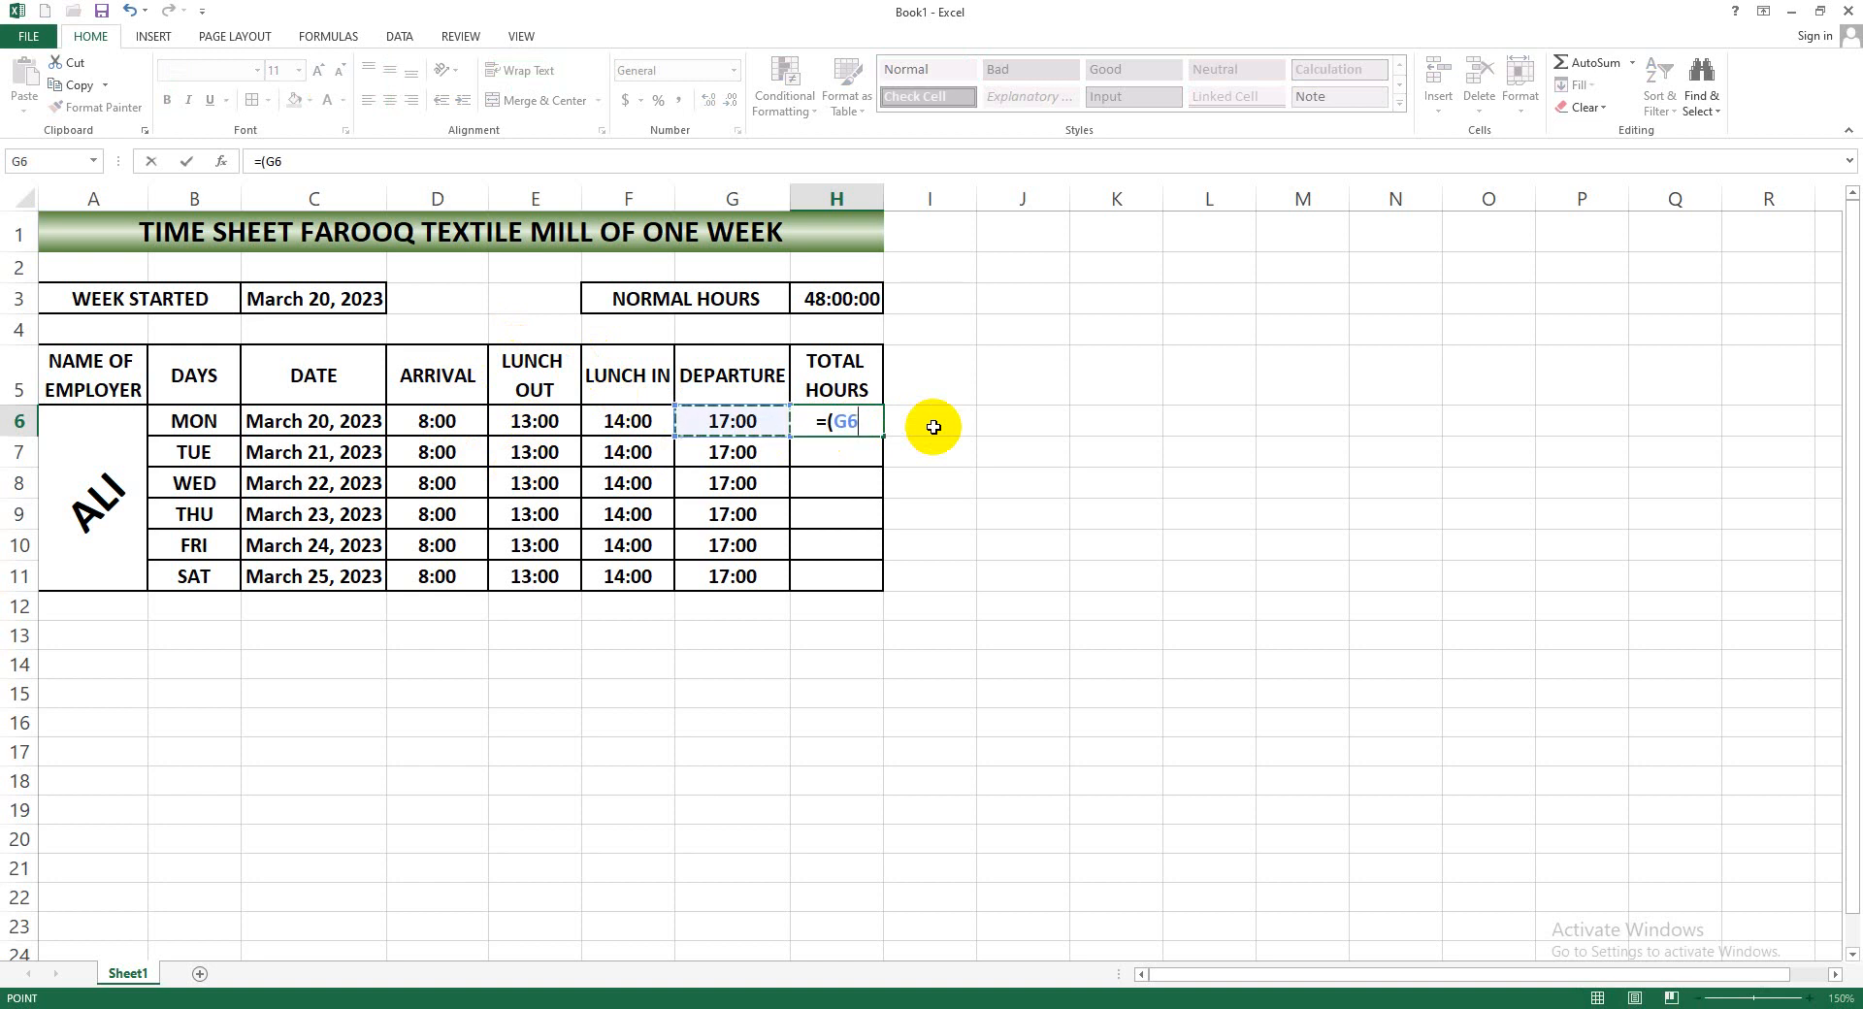
pyautogui.write('-')
pyautogui.press('Left')
pyautogui.press('Left')
pyautogui.press('Left')
pyautogui.press('Left')
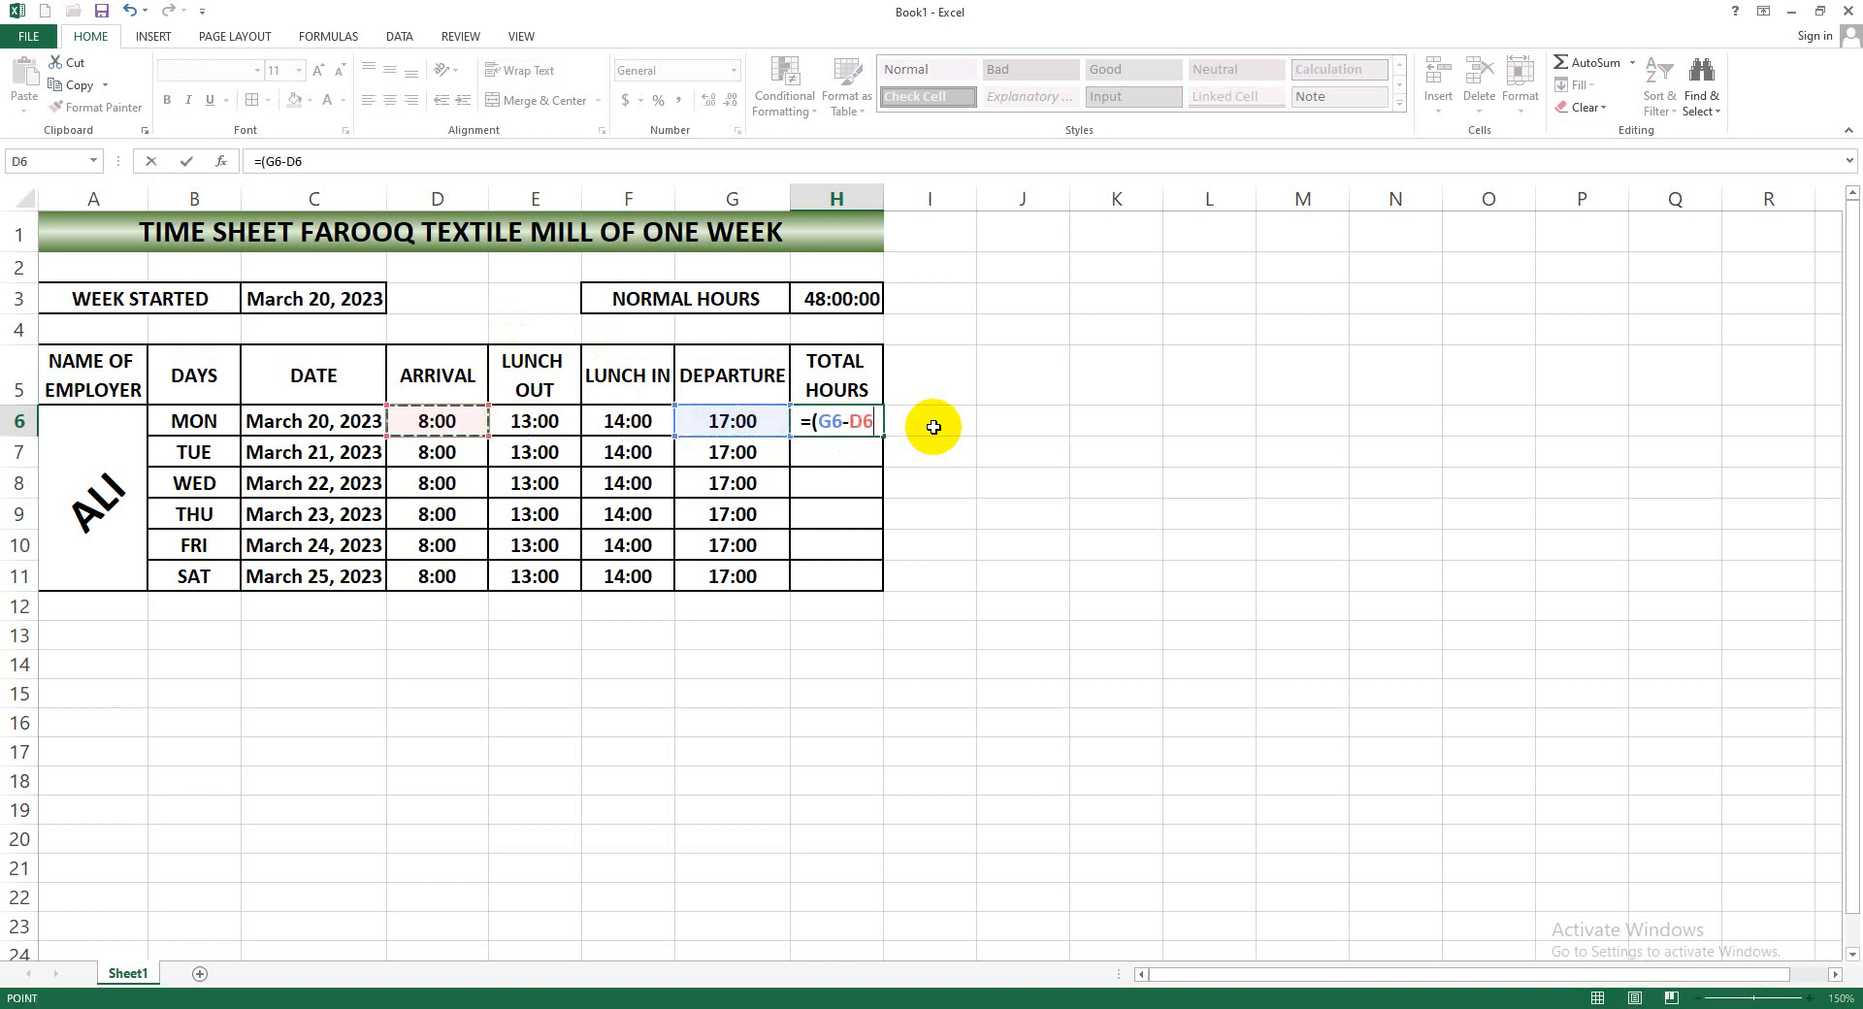
pyautogui.write(')-(')
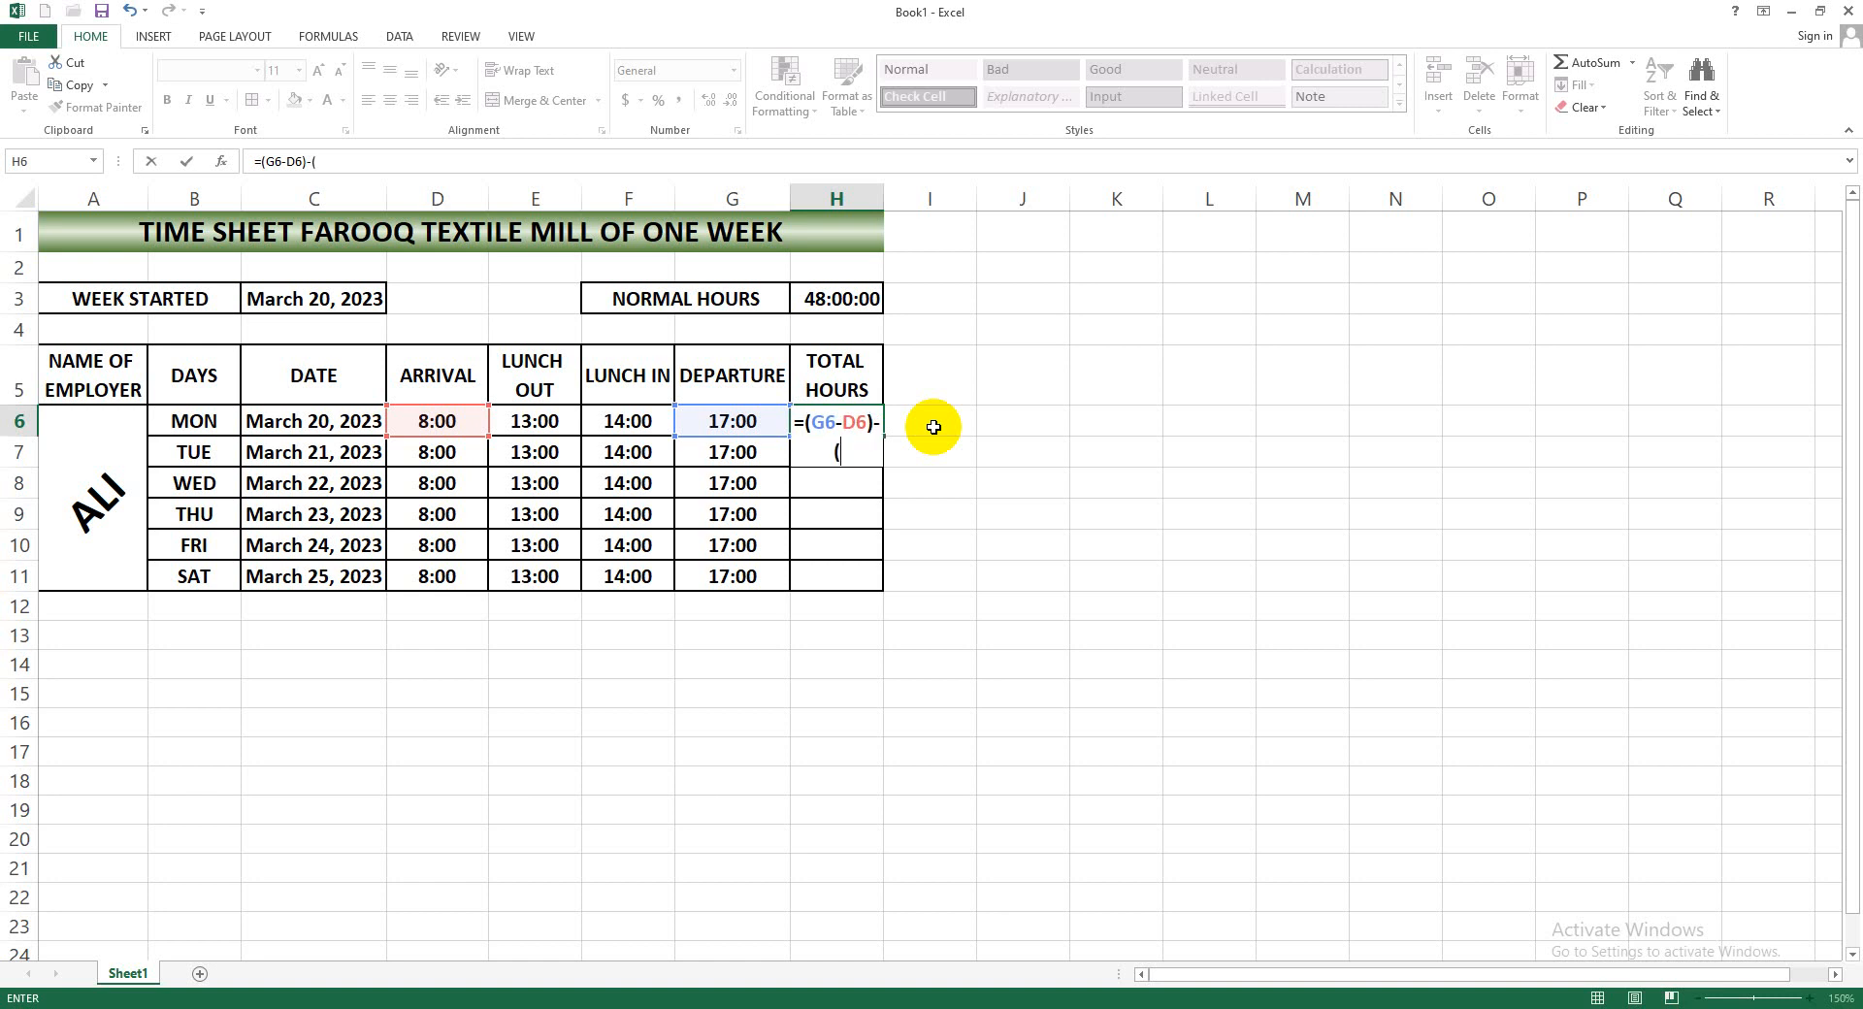
pyautogui.press('Left')
pyautogui.press('Left')
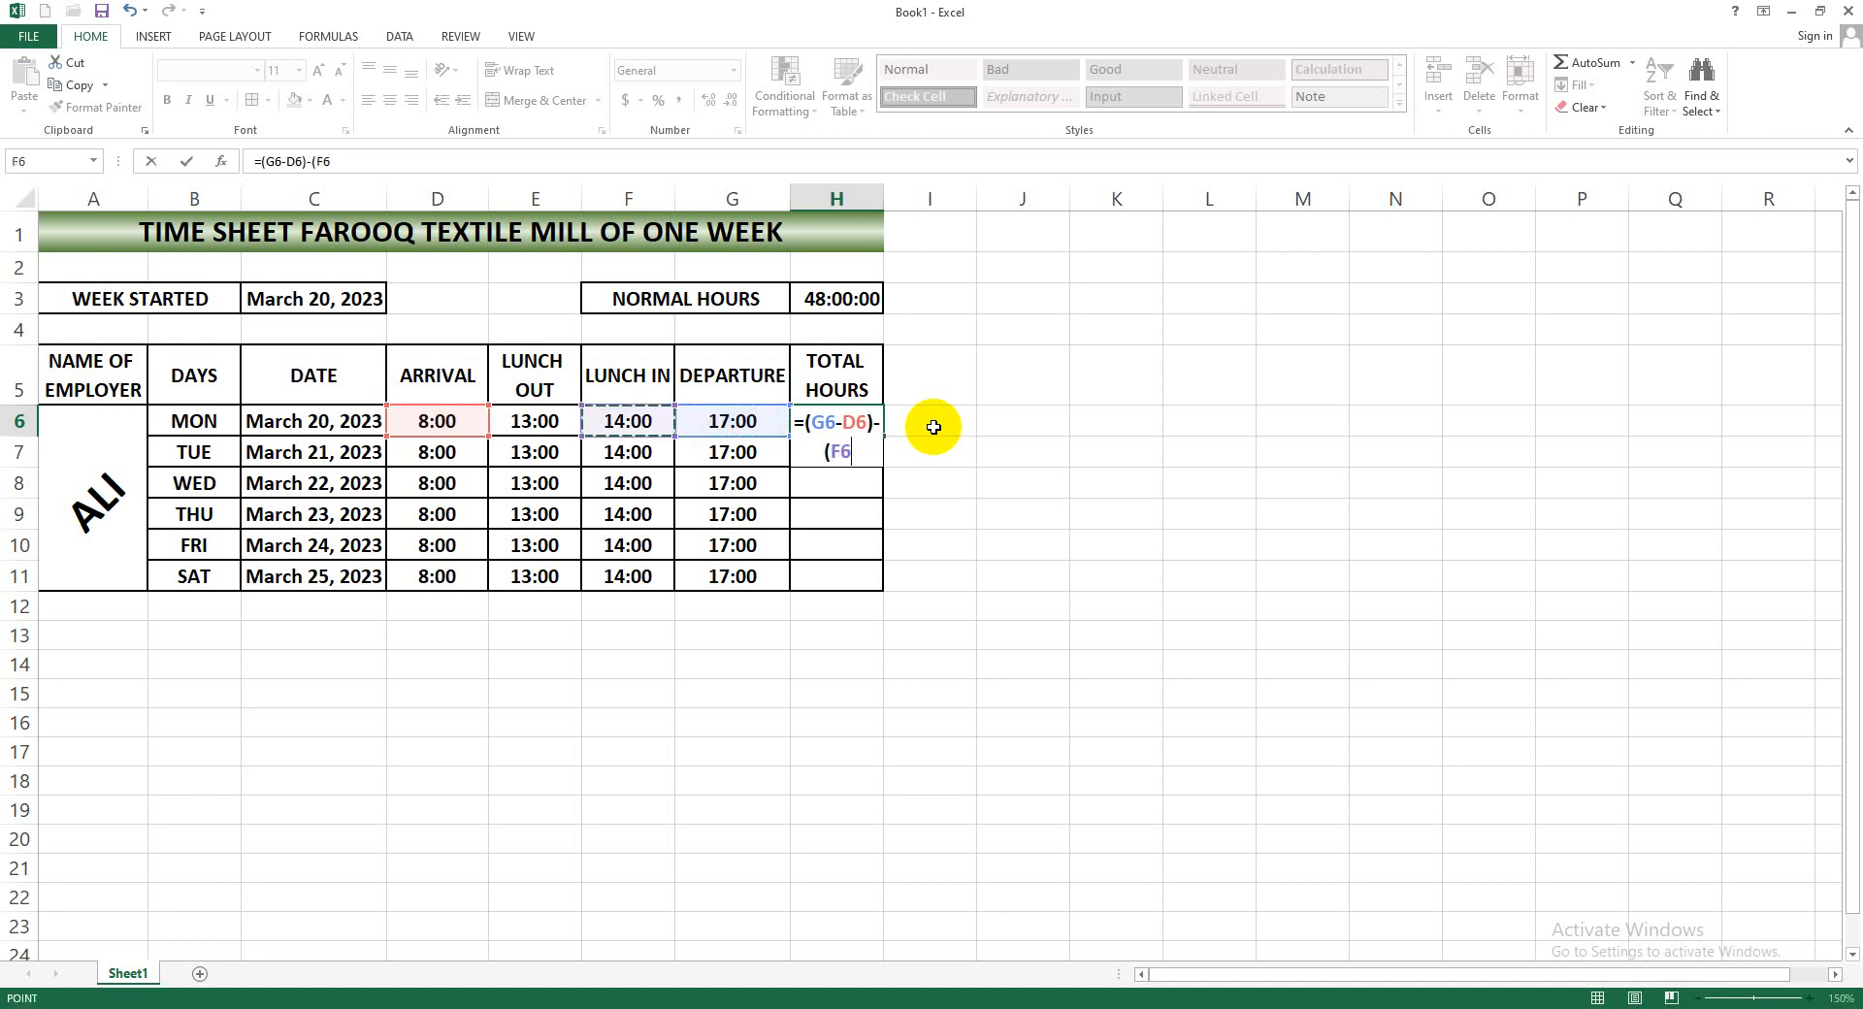
pyautogui.write('-E')
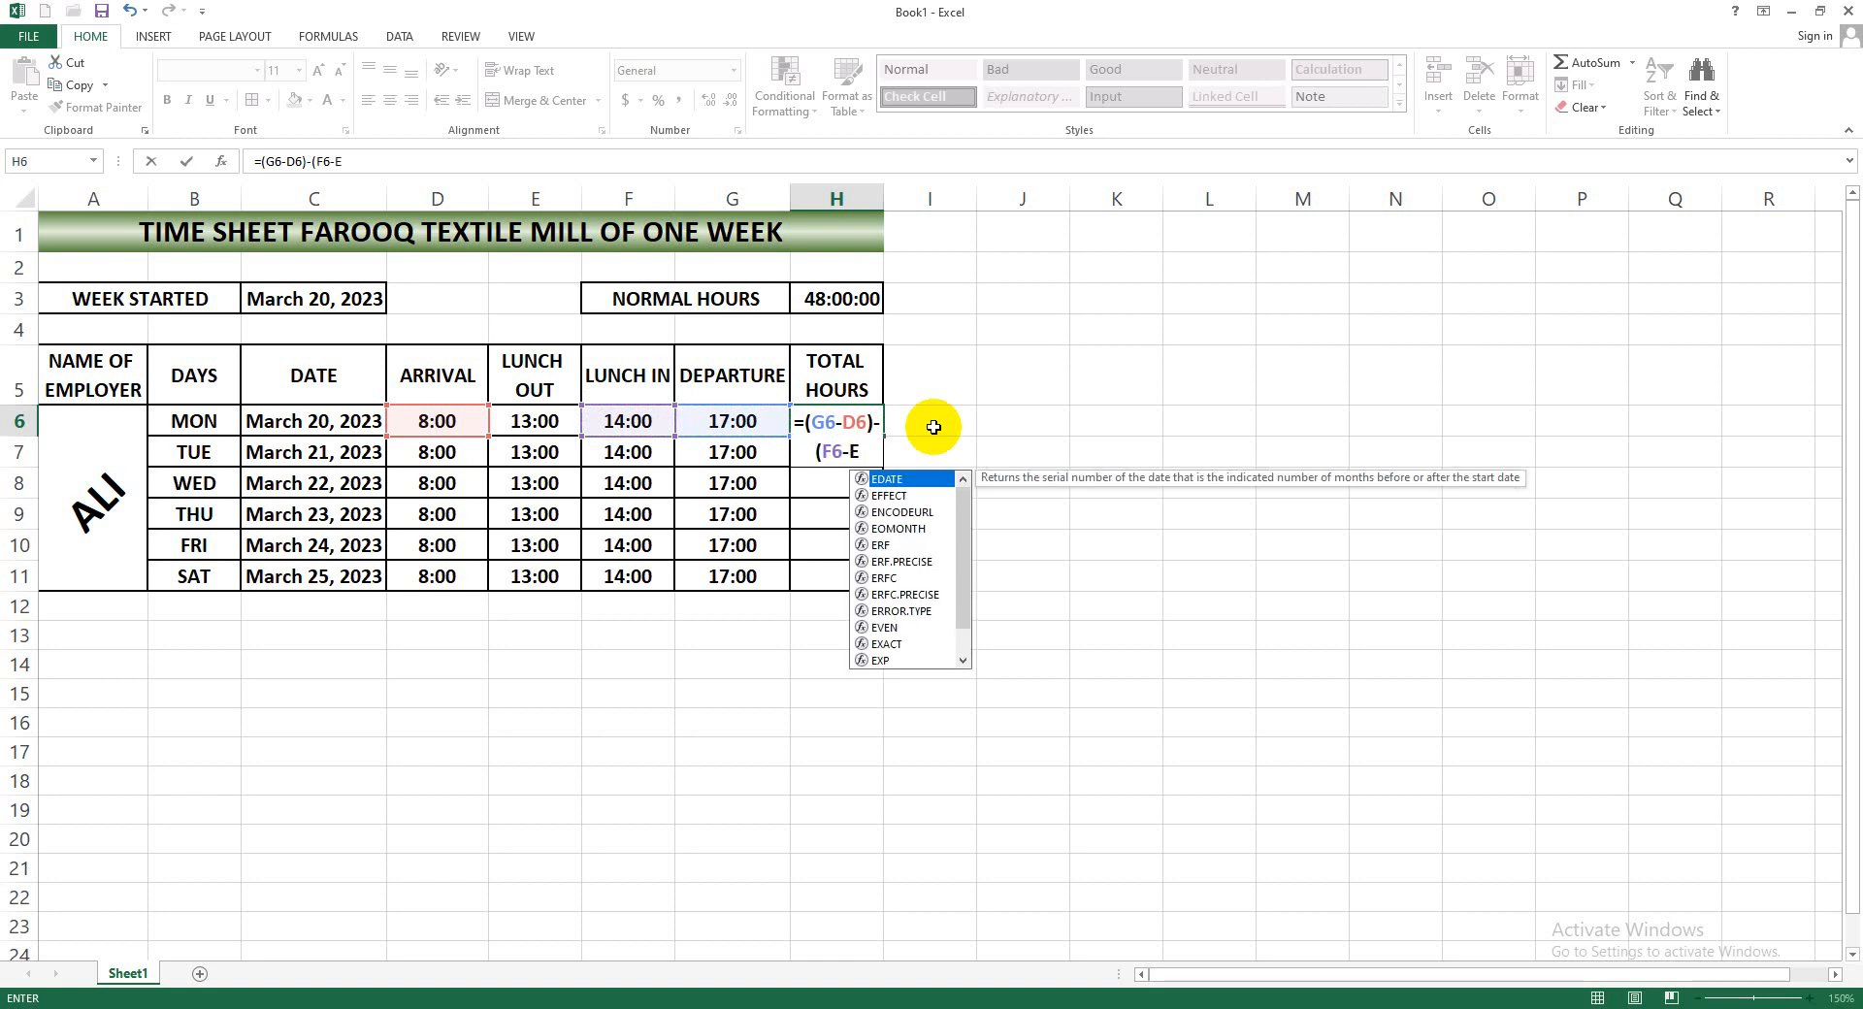
pyautogui.write('6')
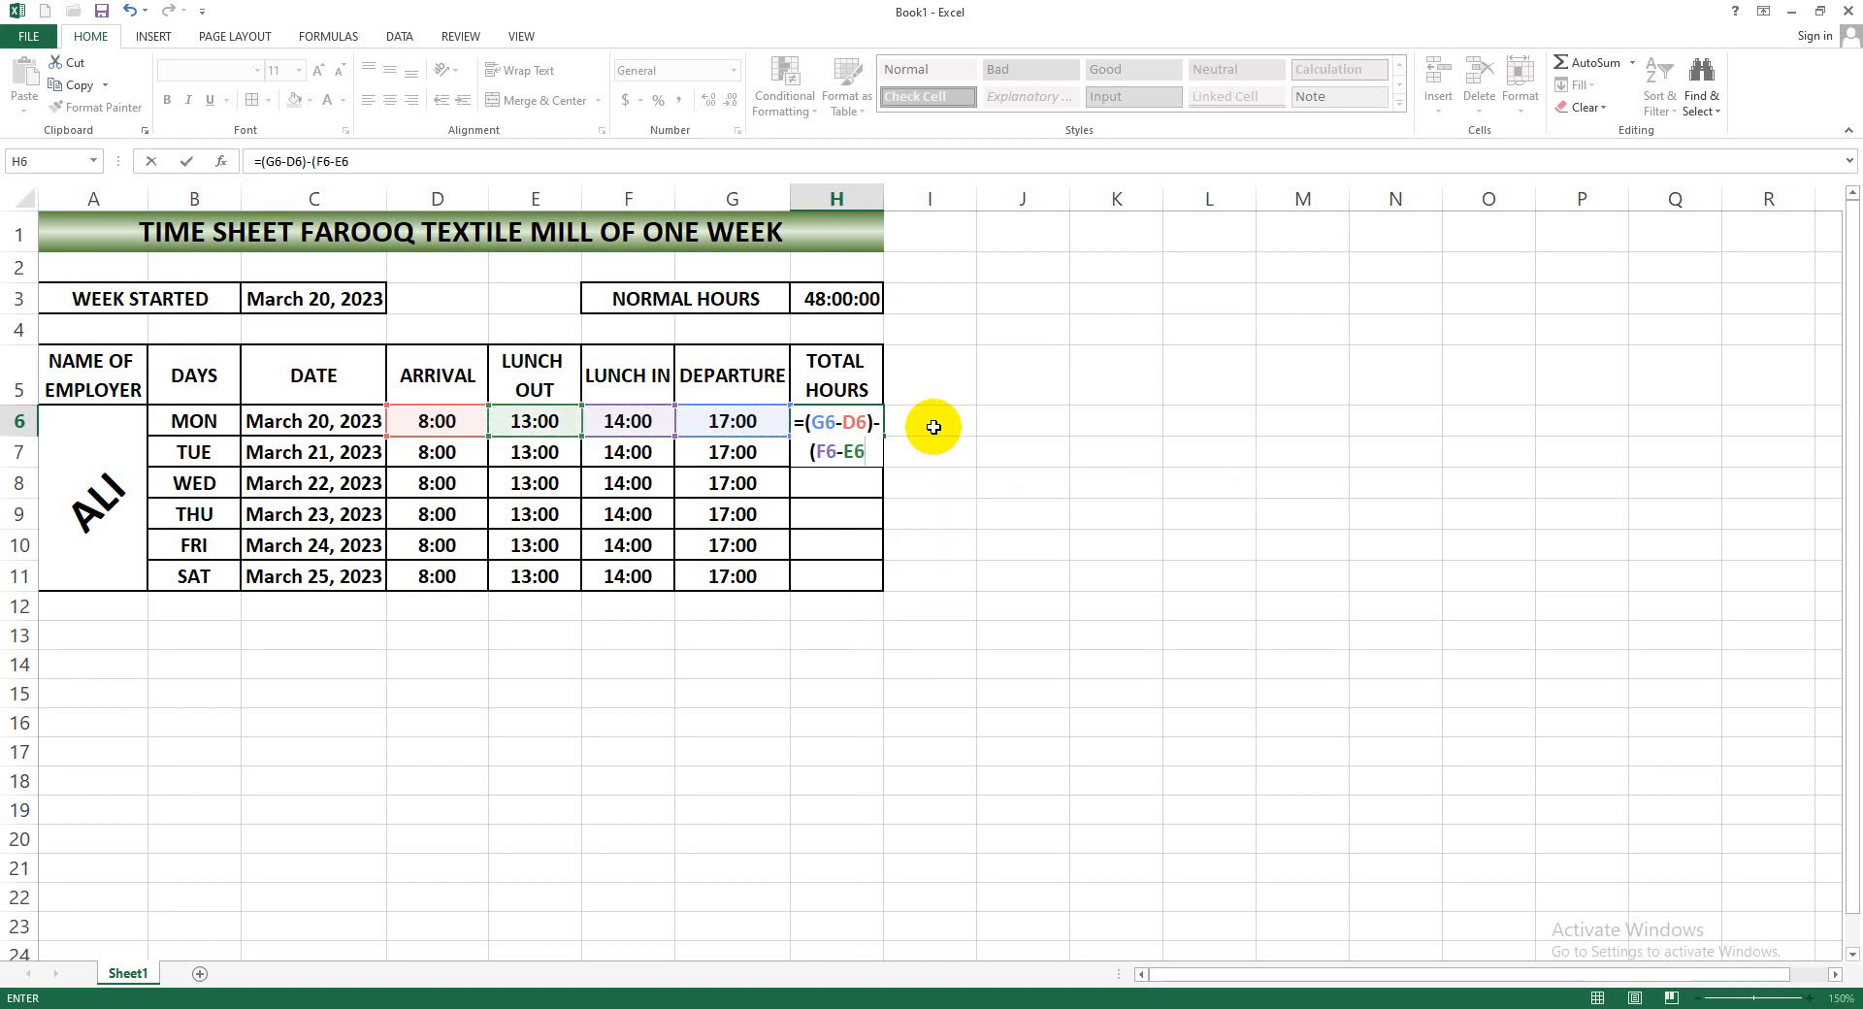
pyautogui.write(')')
pyautogui.hotkey('ctrl', 'Return')
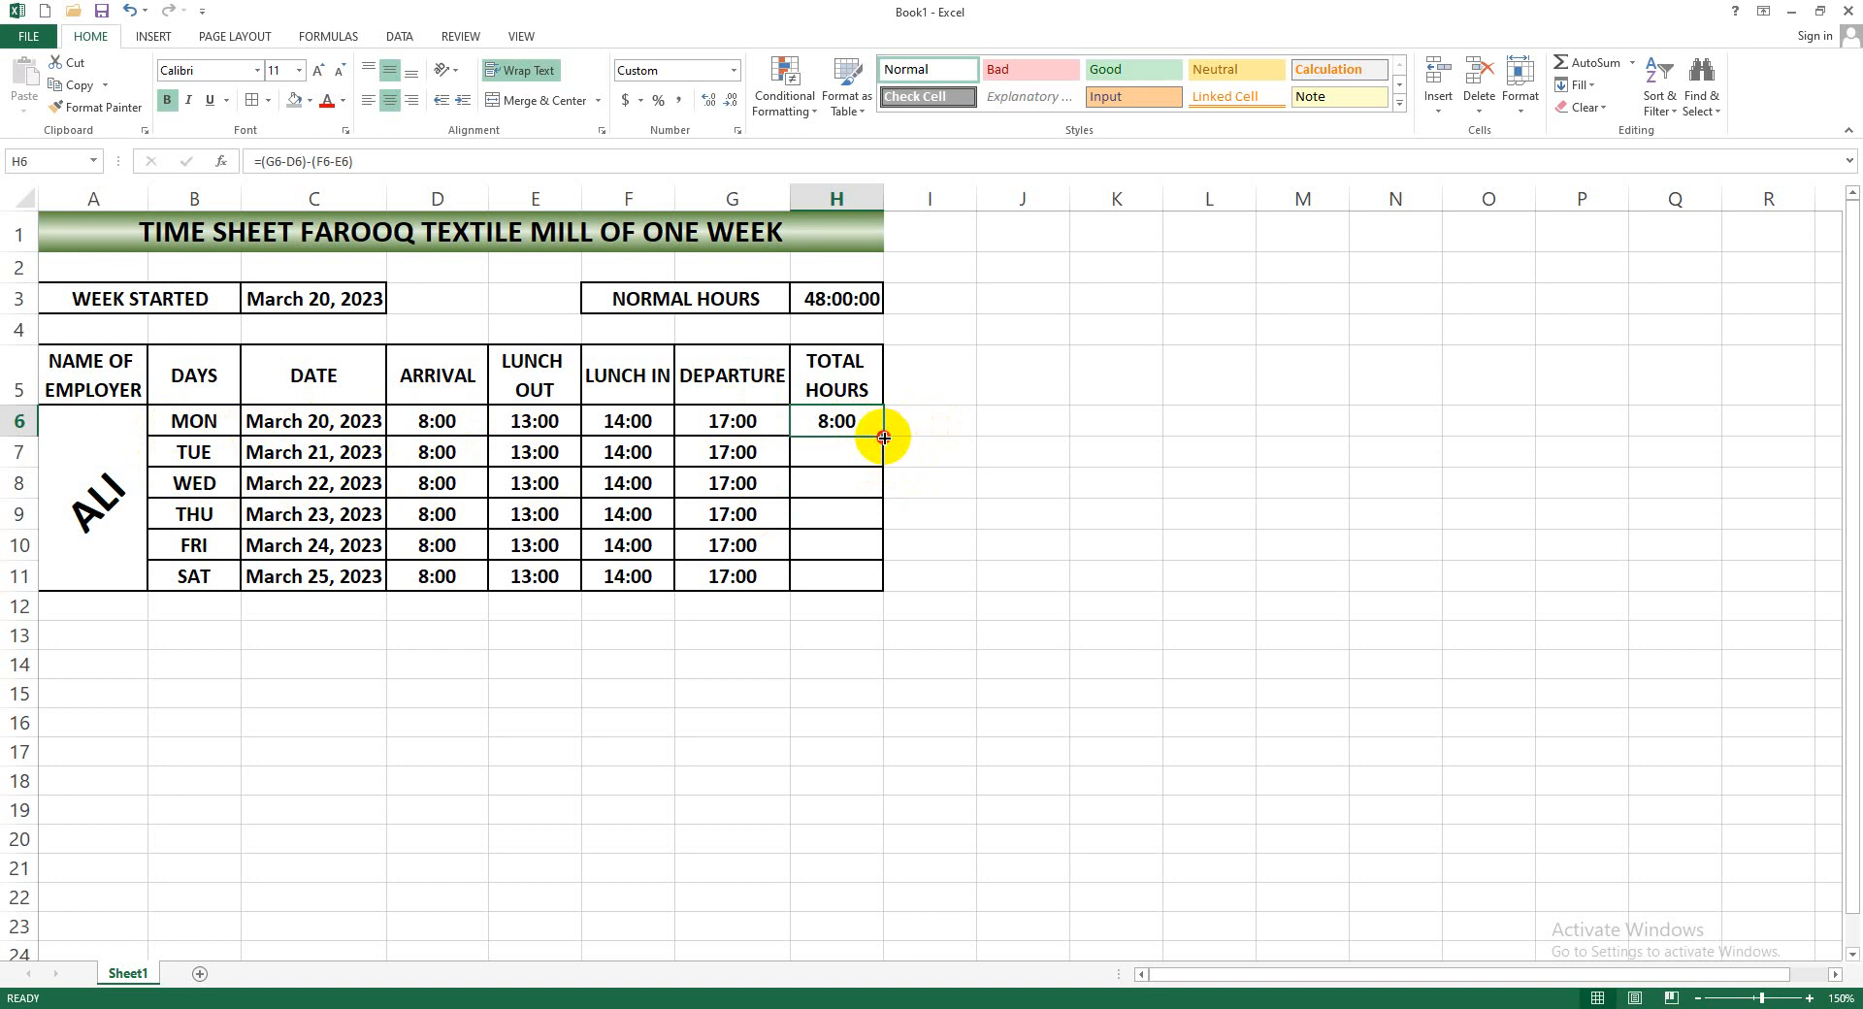
# Fill the total hours formula from H6 down to Saturday in H11
pyautogui.moveTo(884, 438); pyautogui.dragTo(882, 583)
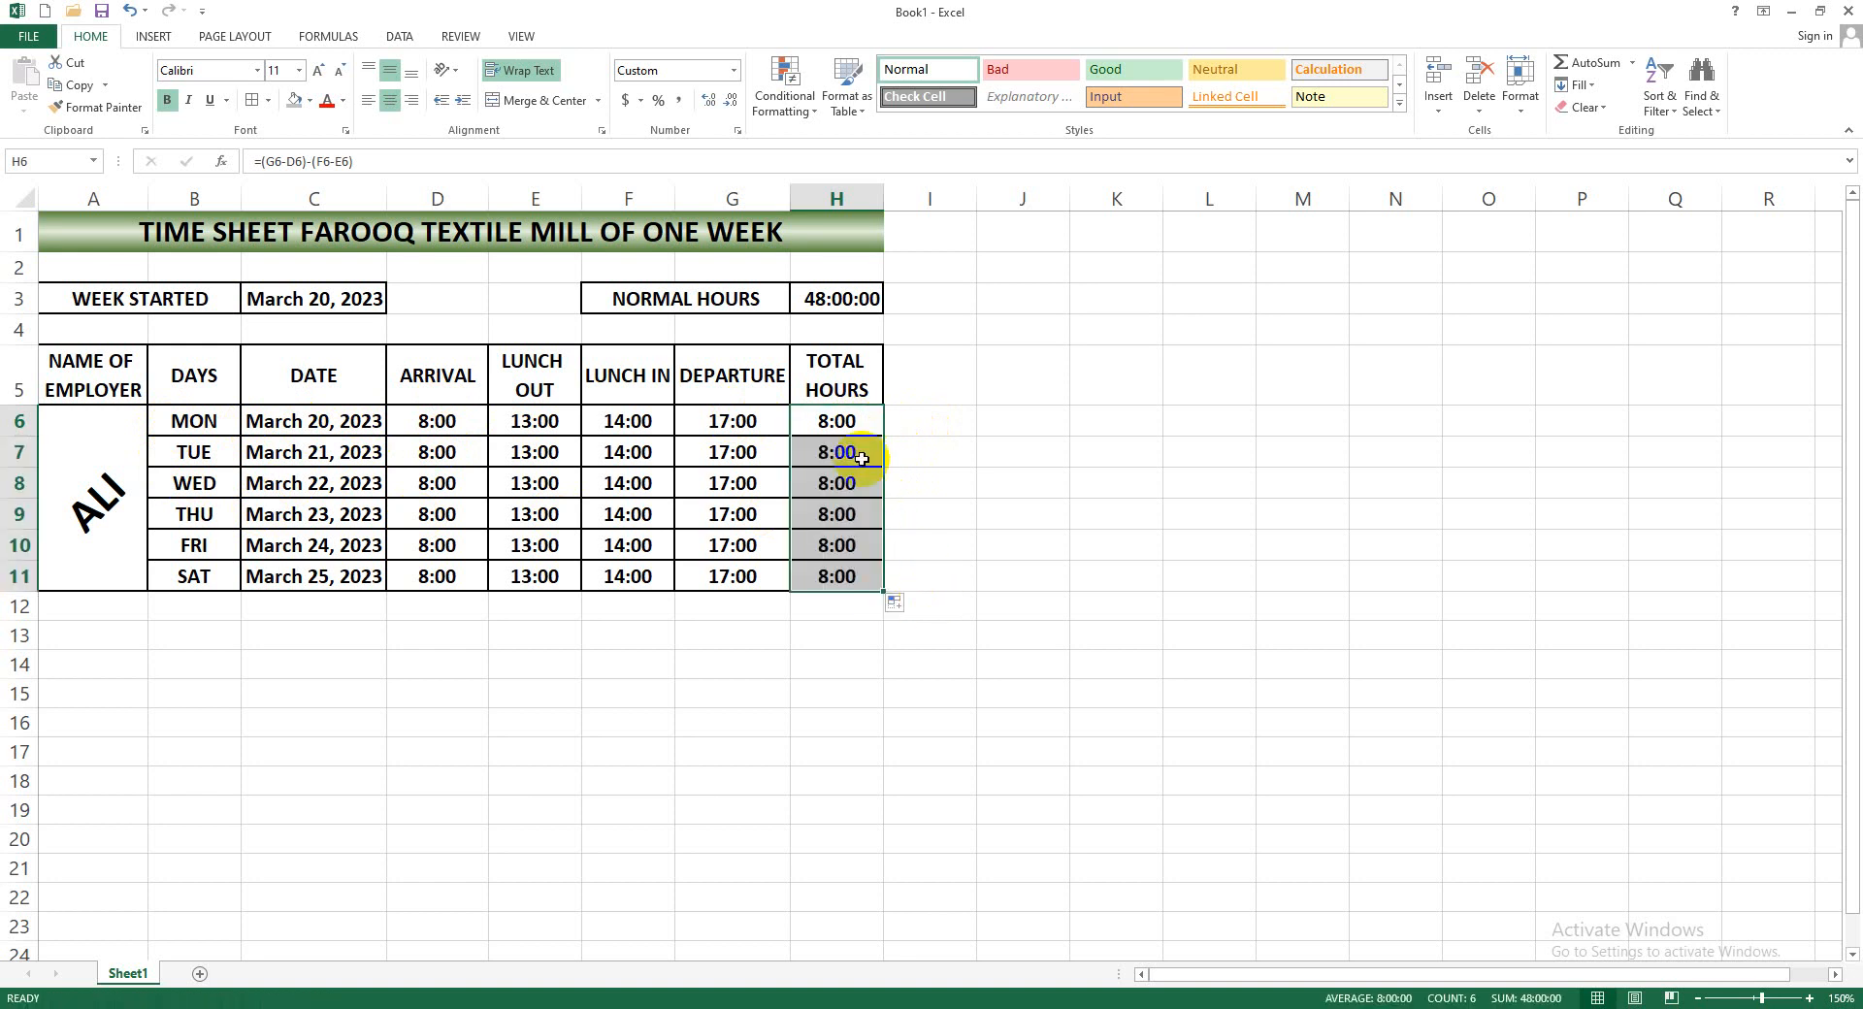
pyautogui.click(836, 528)
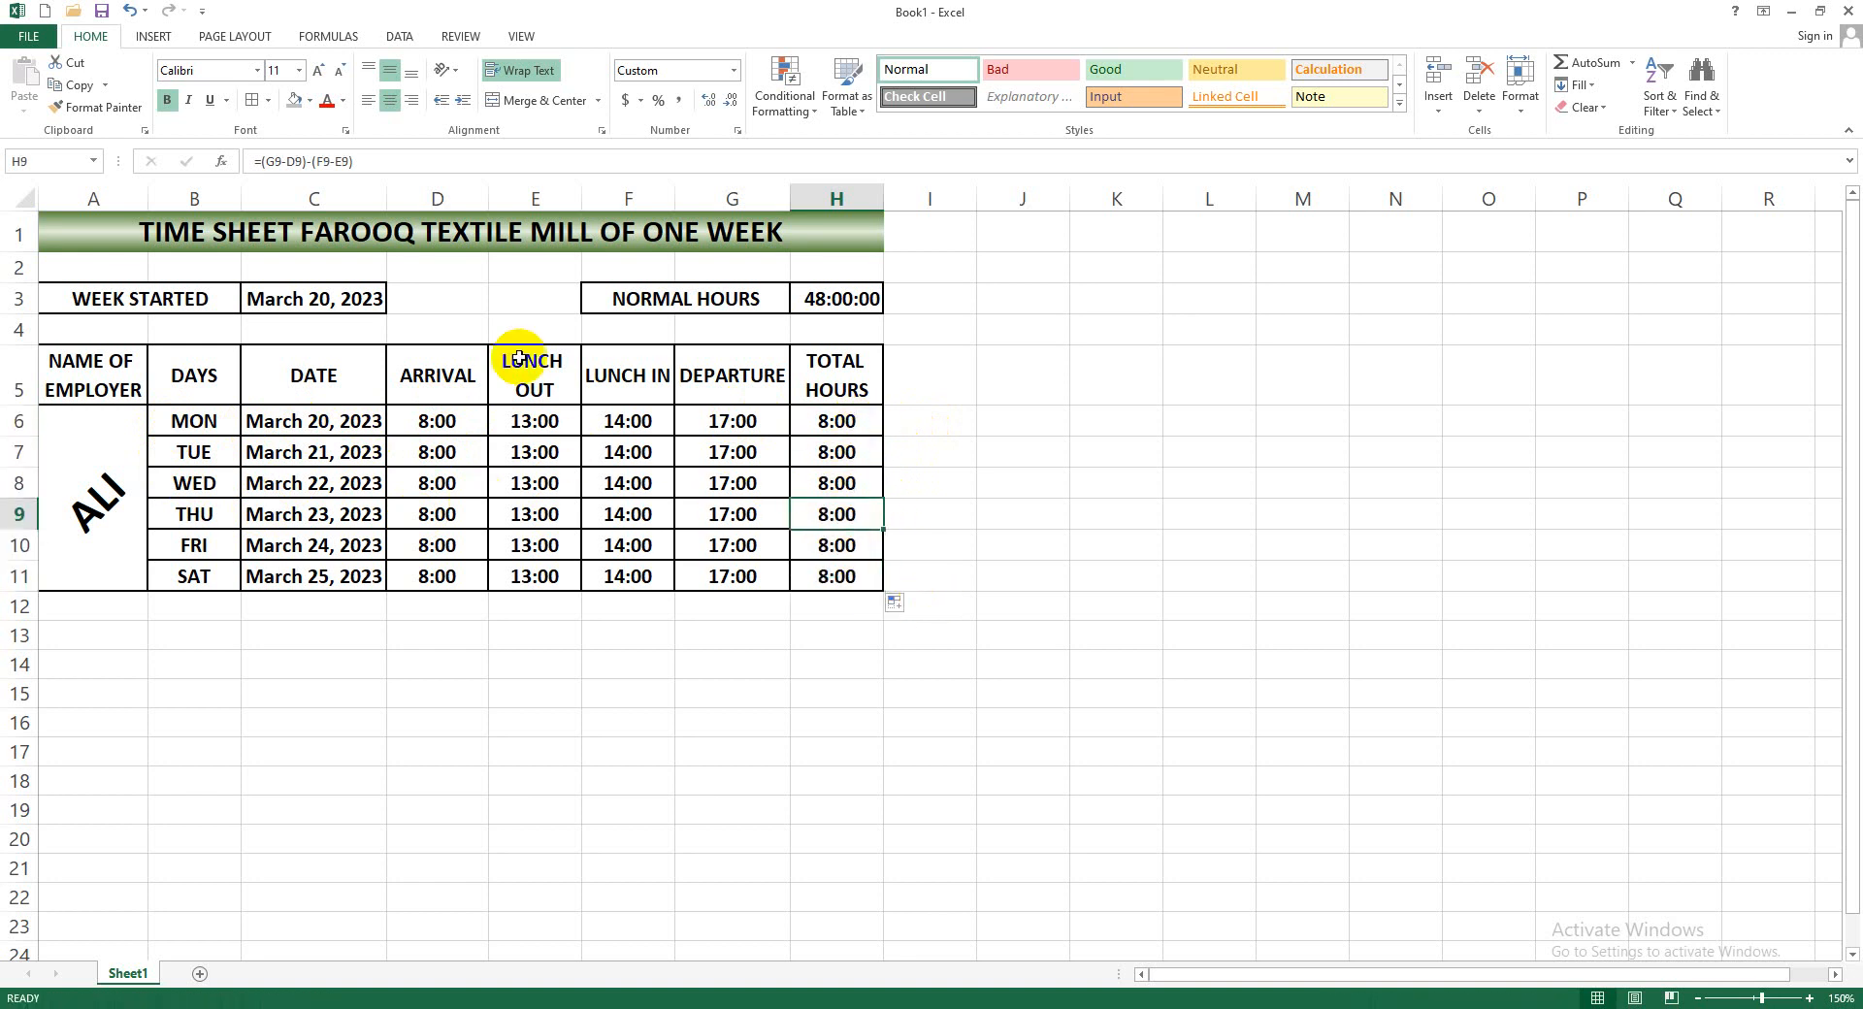
pyautogui.click(818, 570)
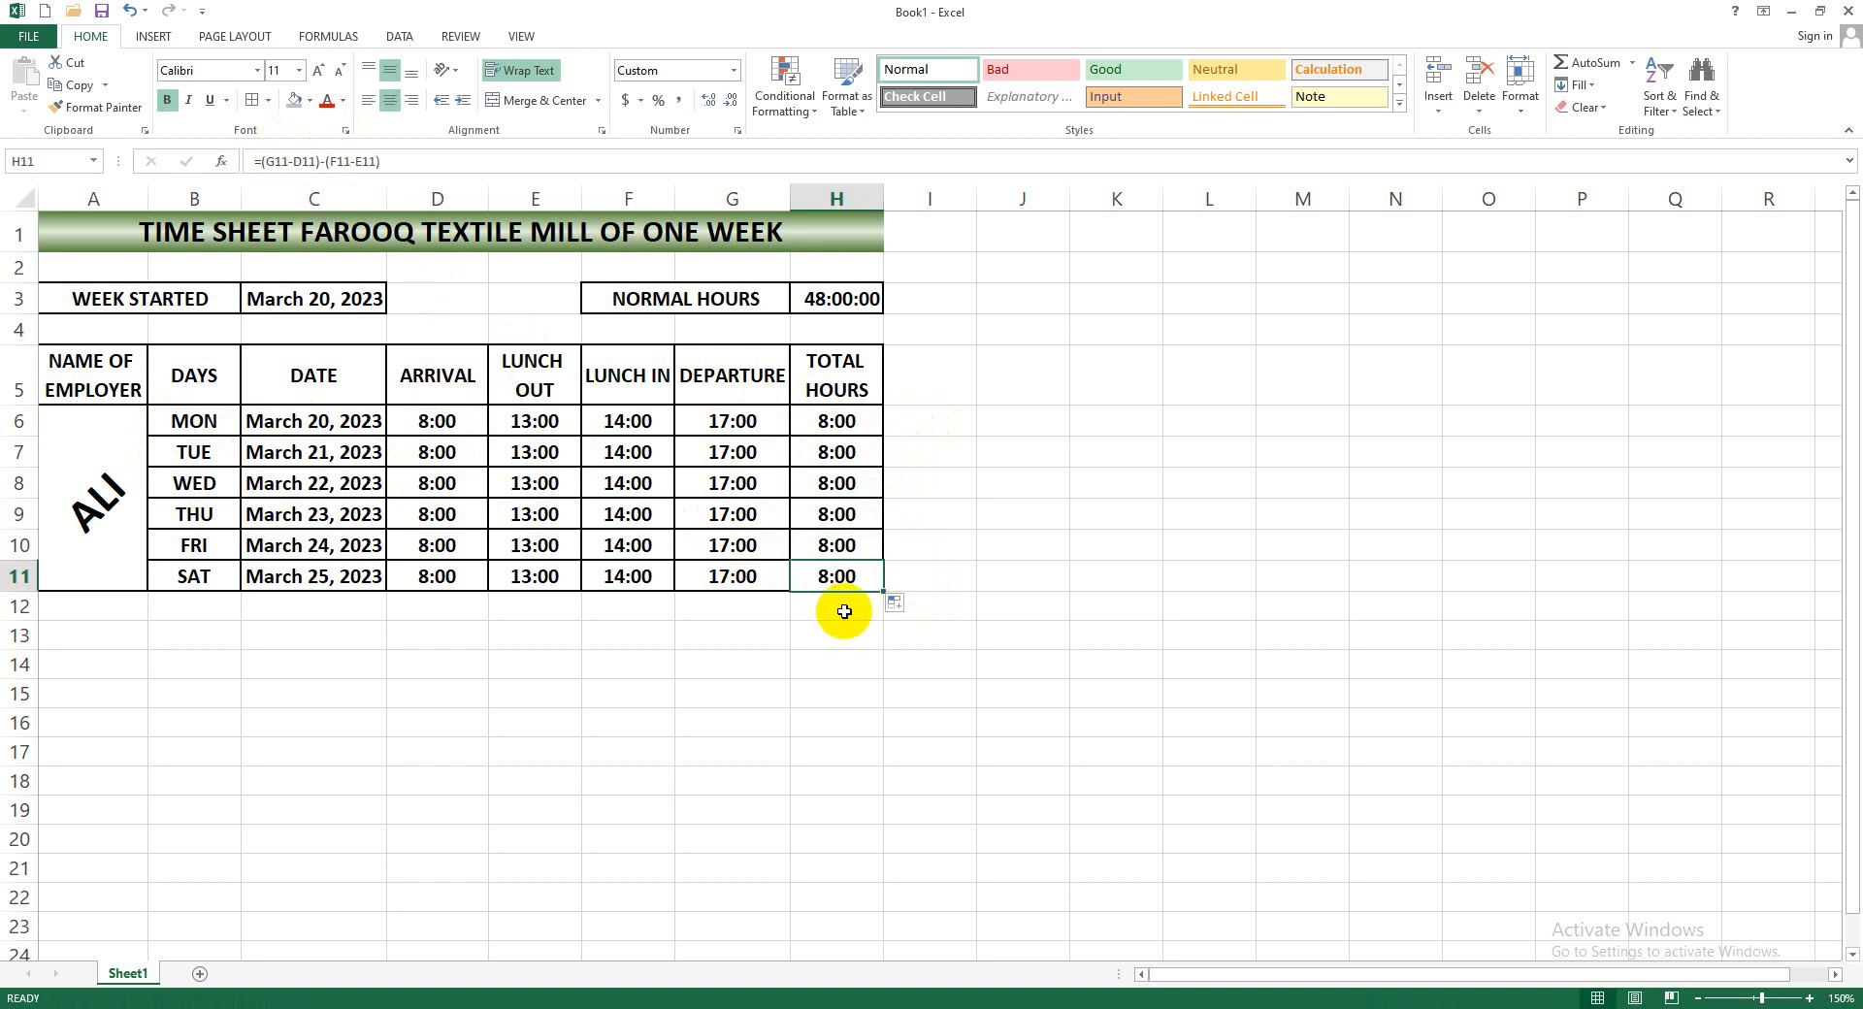
# Add a bold TOTAL HOURS label in row 12, merged and centered across F12:G12
pyautogui.click(635, 608)
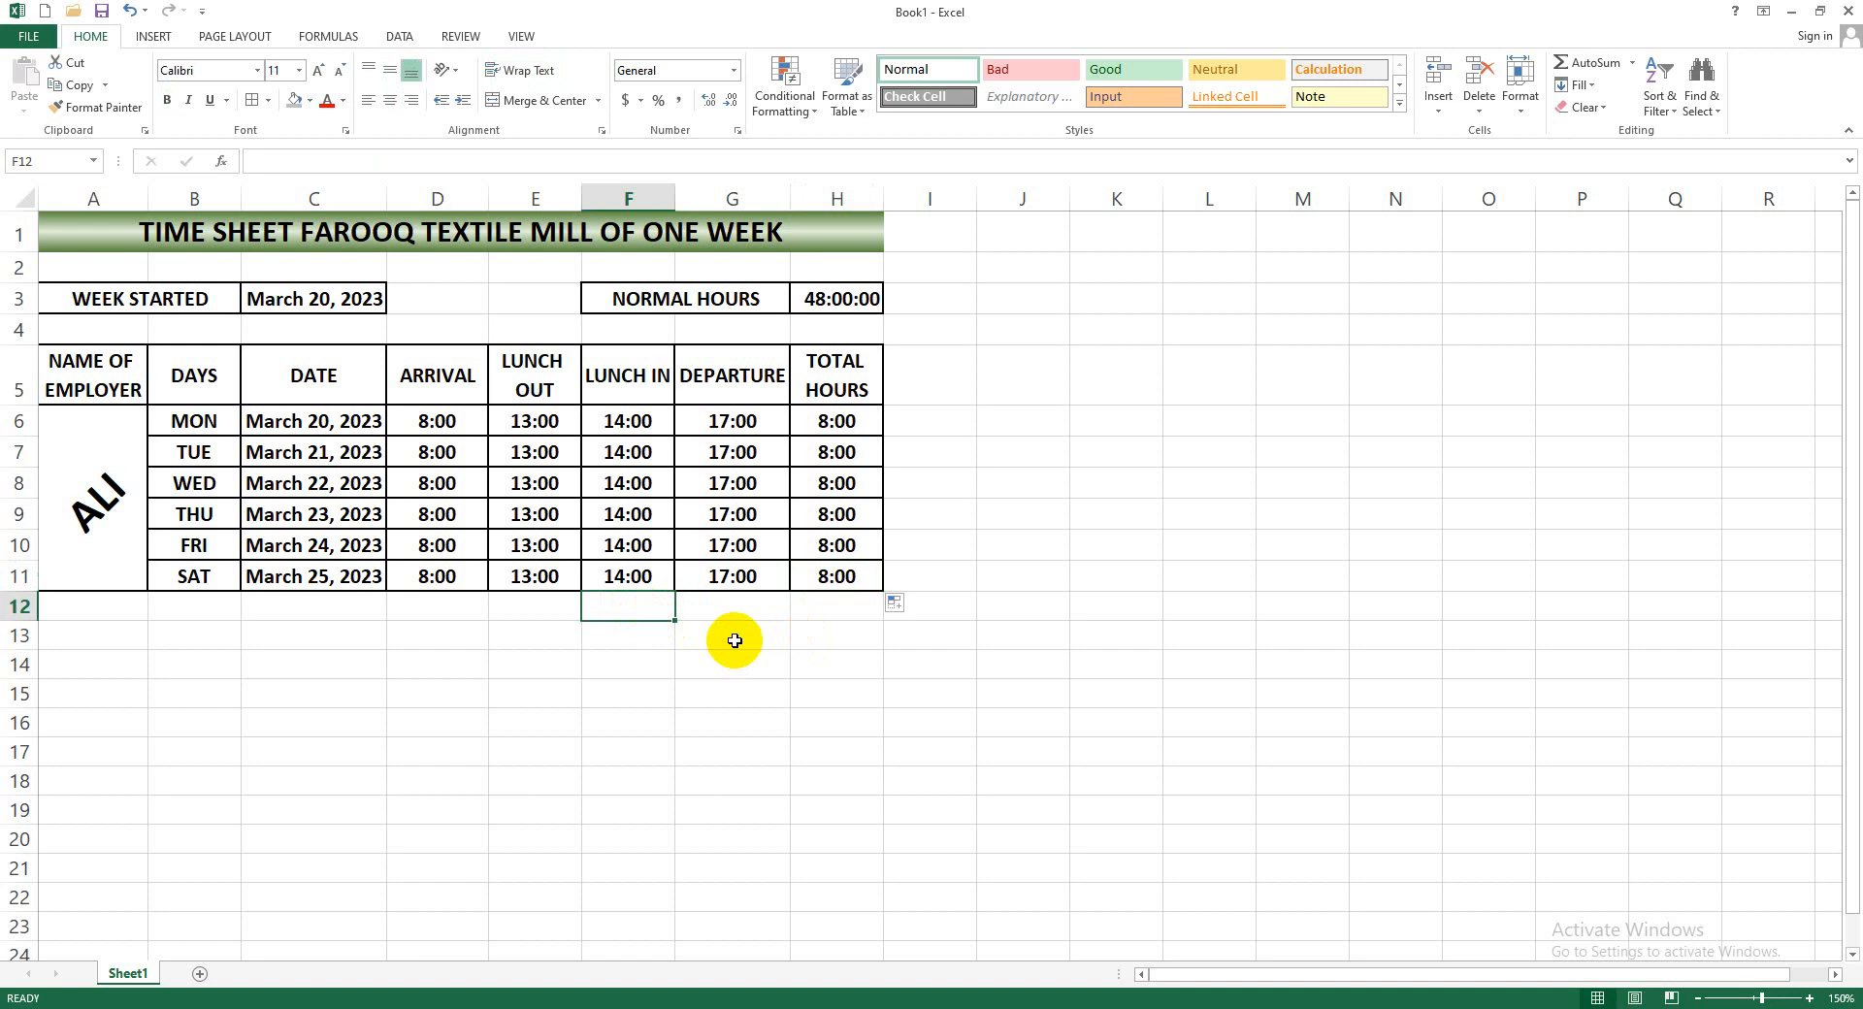
pyautogui.write('TOTAL HOURS')
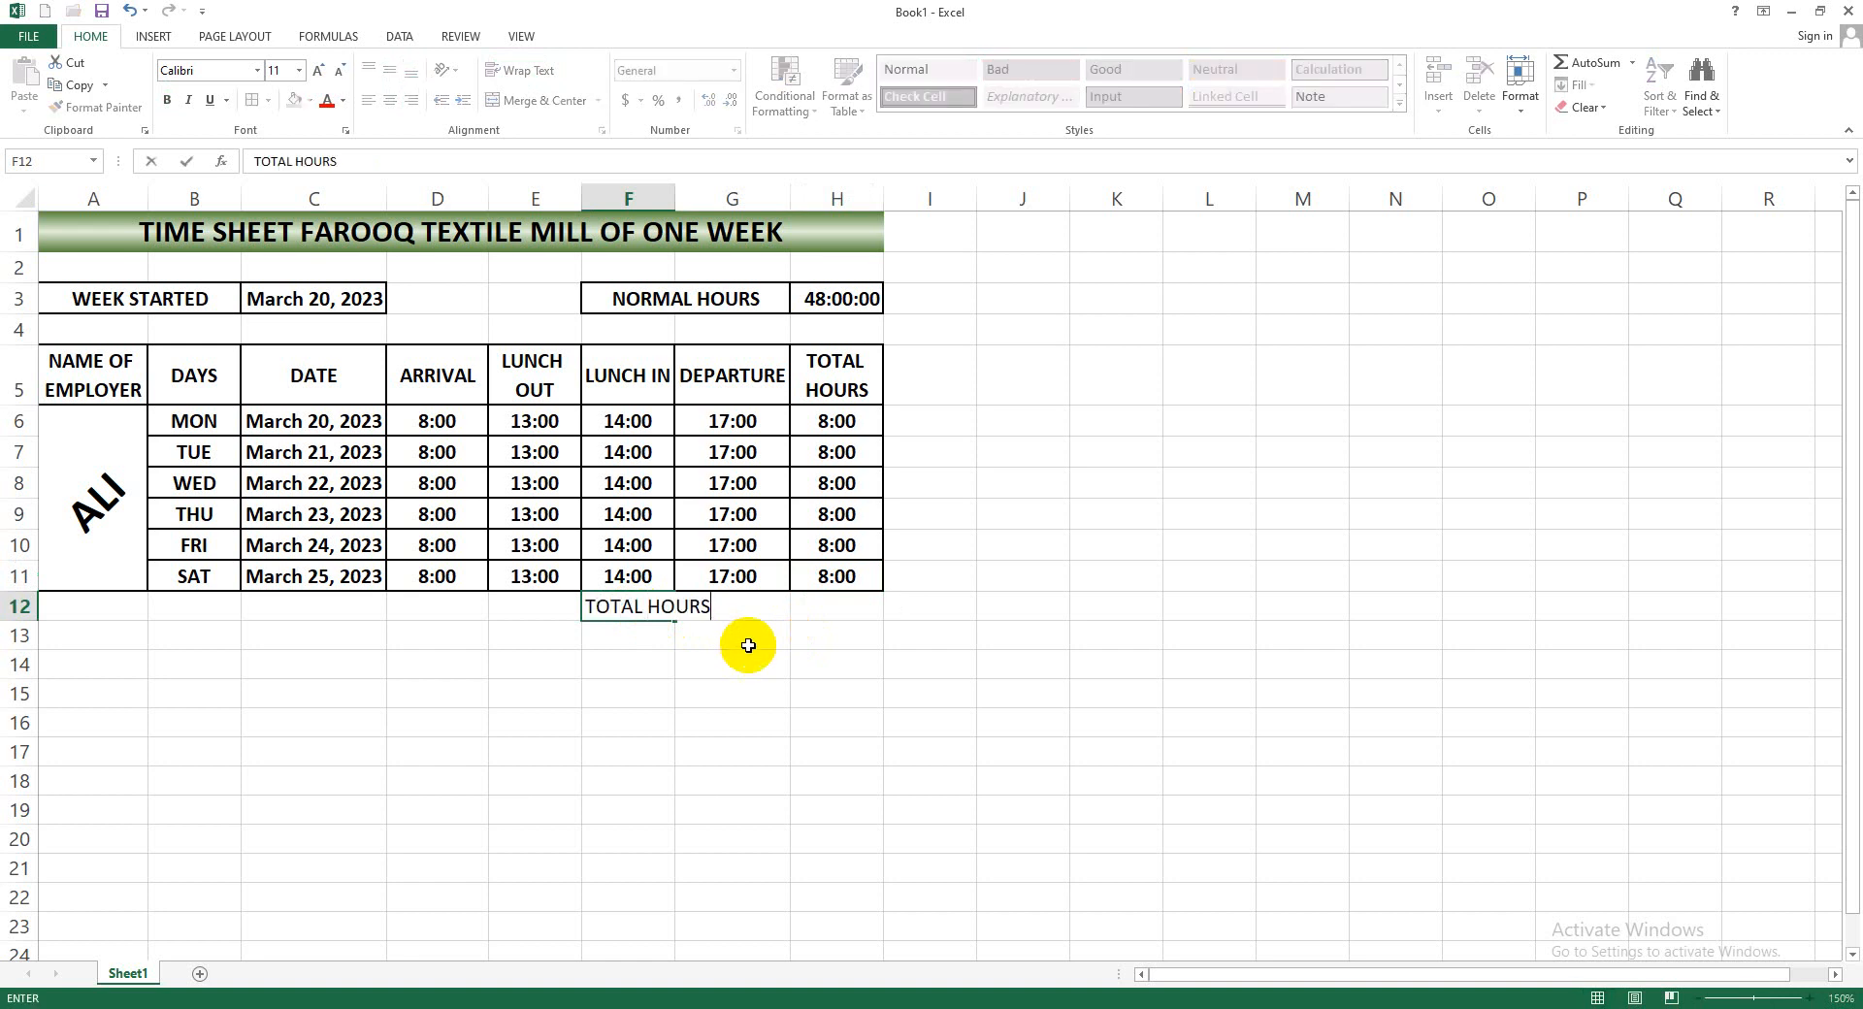
pyautogui.click(742, 642)
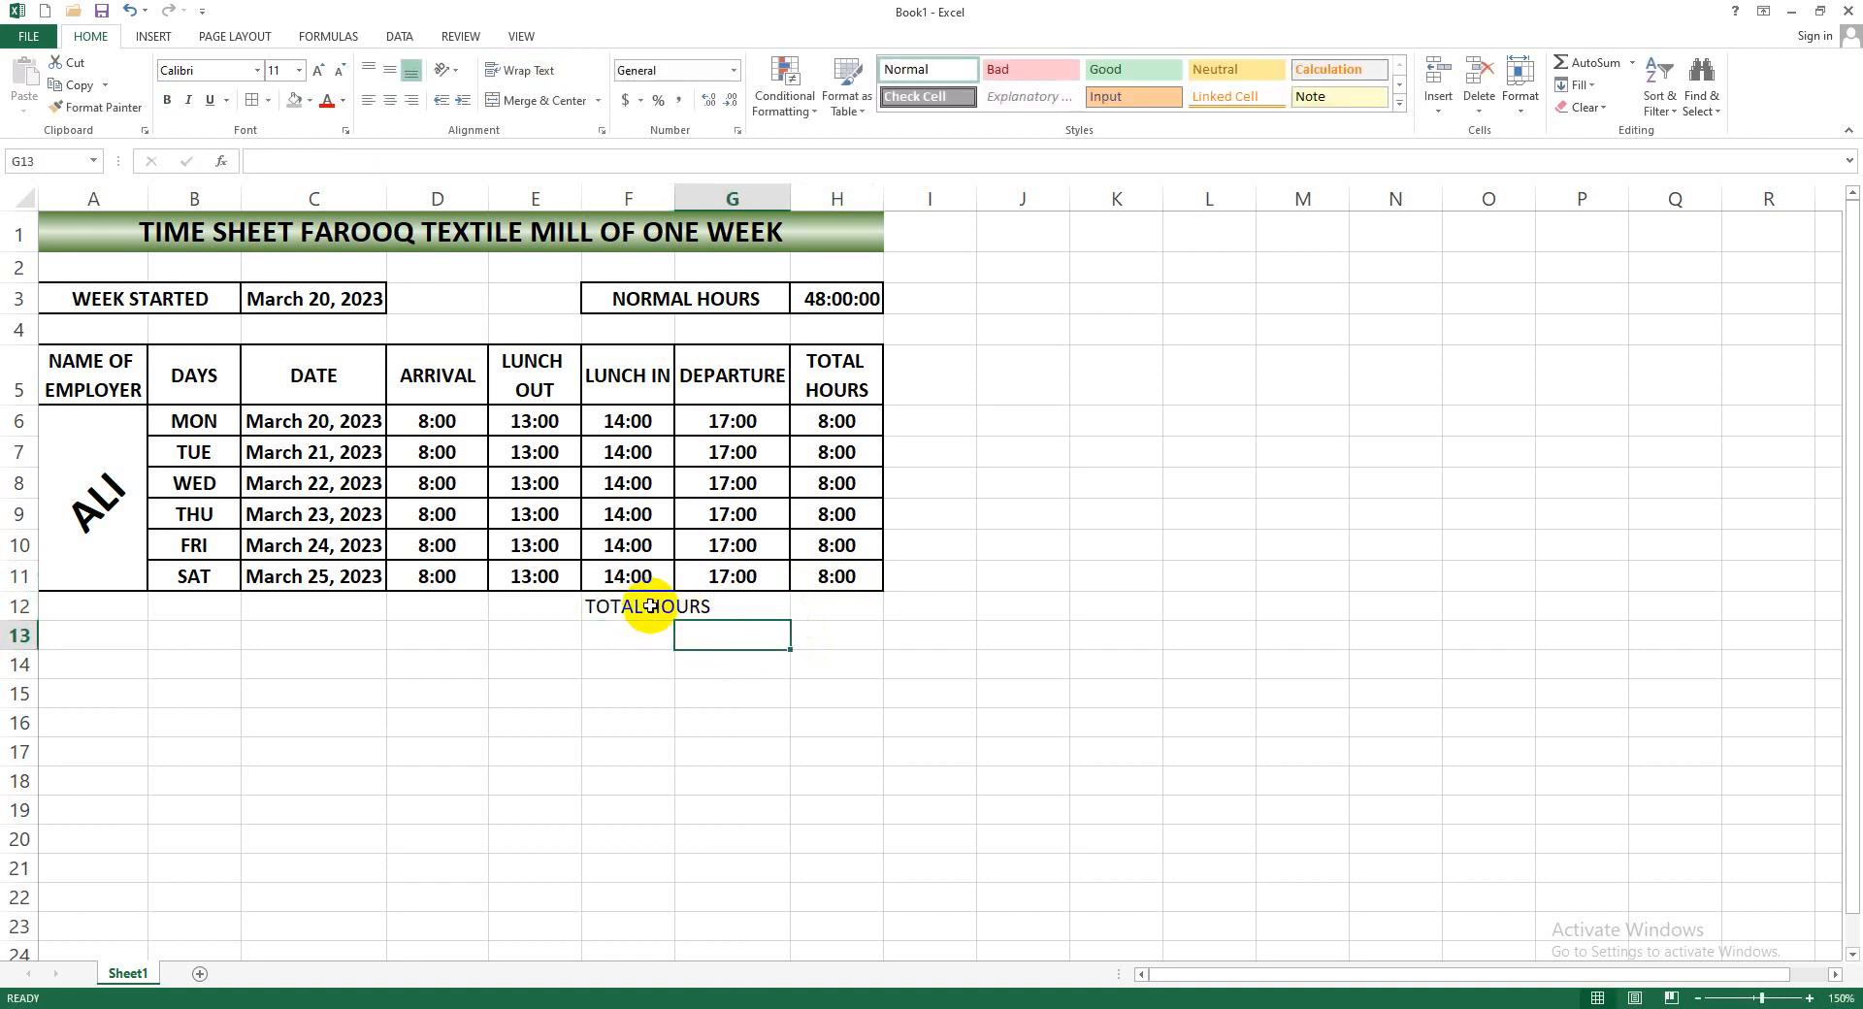
pyautogui.moveTo(645, 607); pyautogui.dragTo(707, 608)
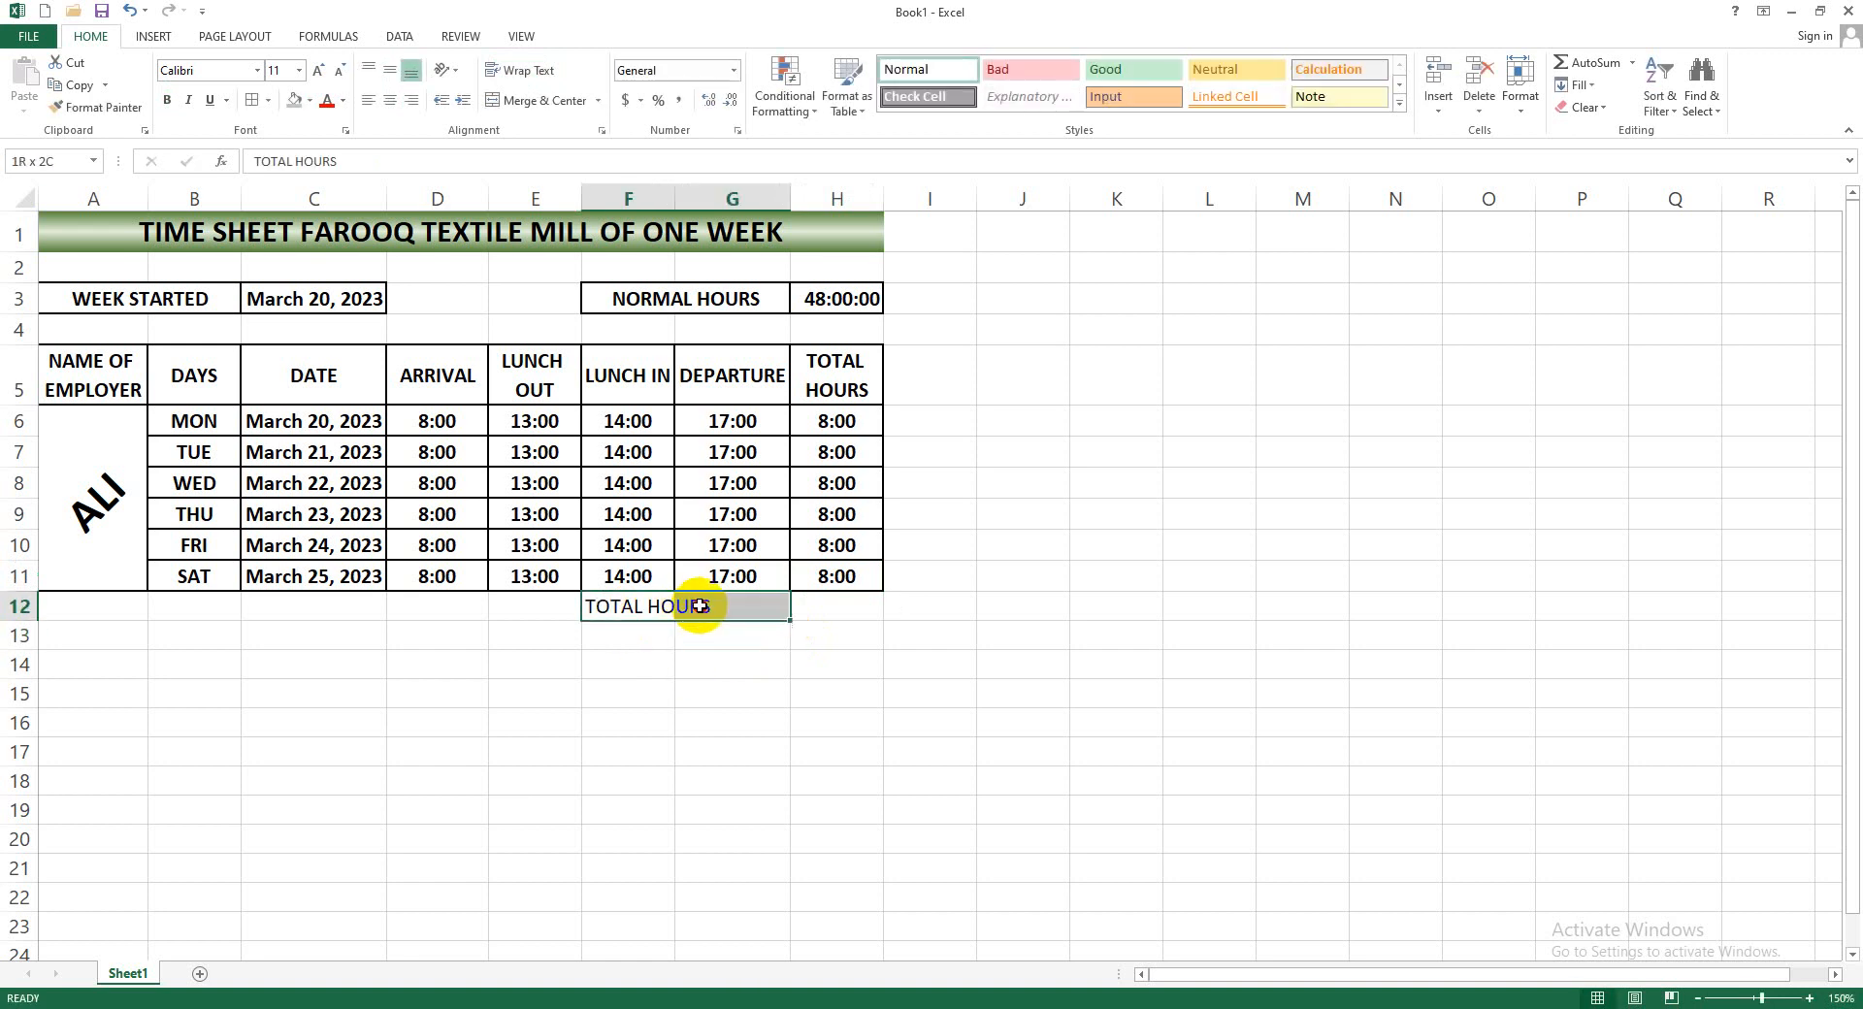
pyautogui.click(513, 109)
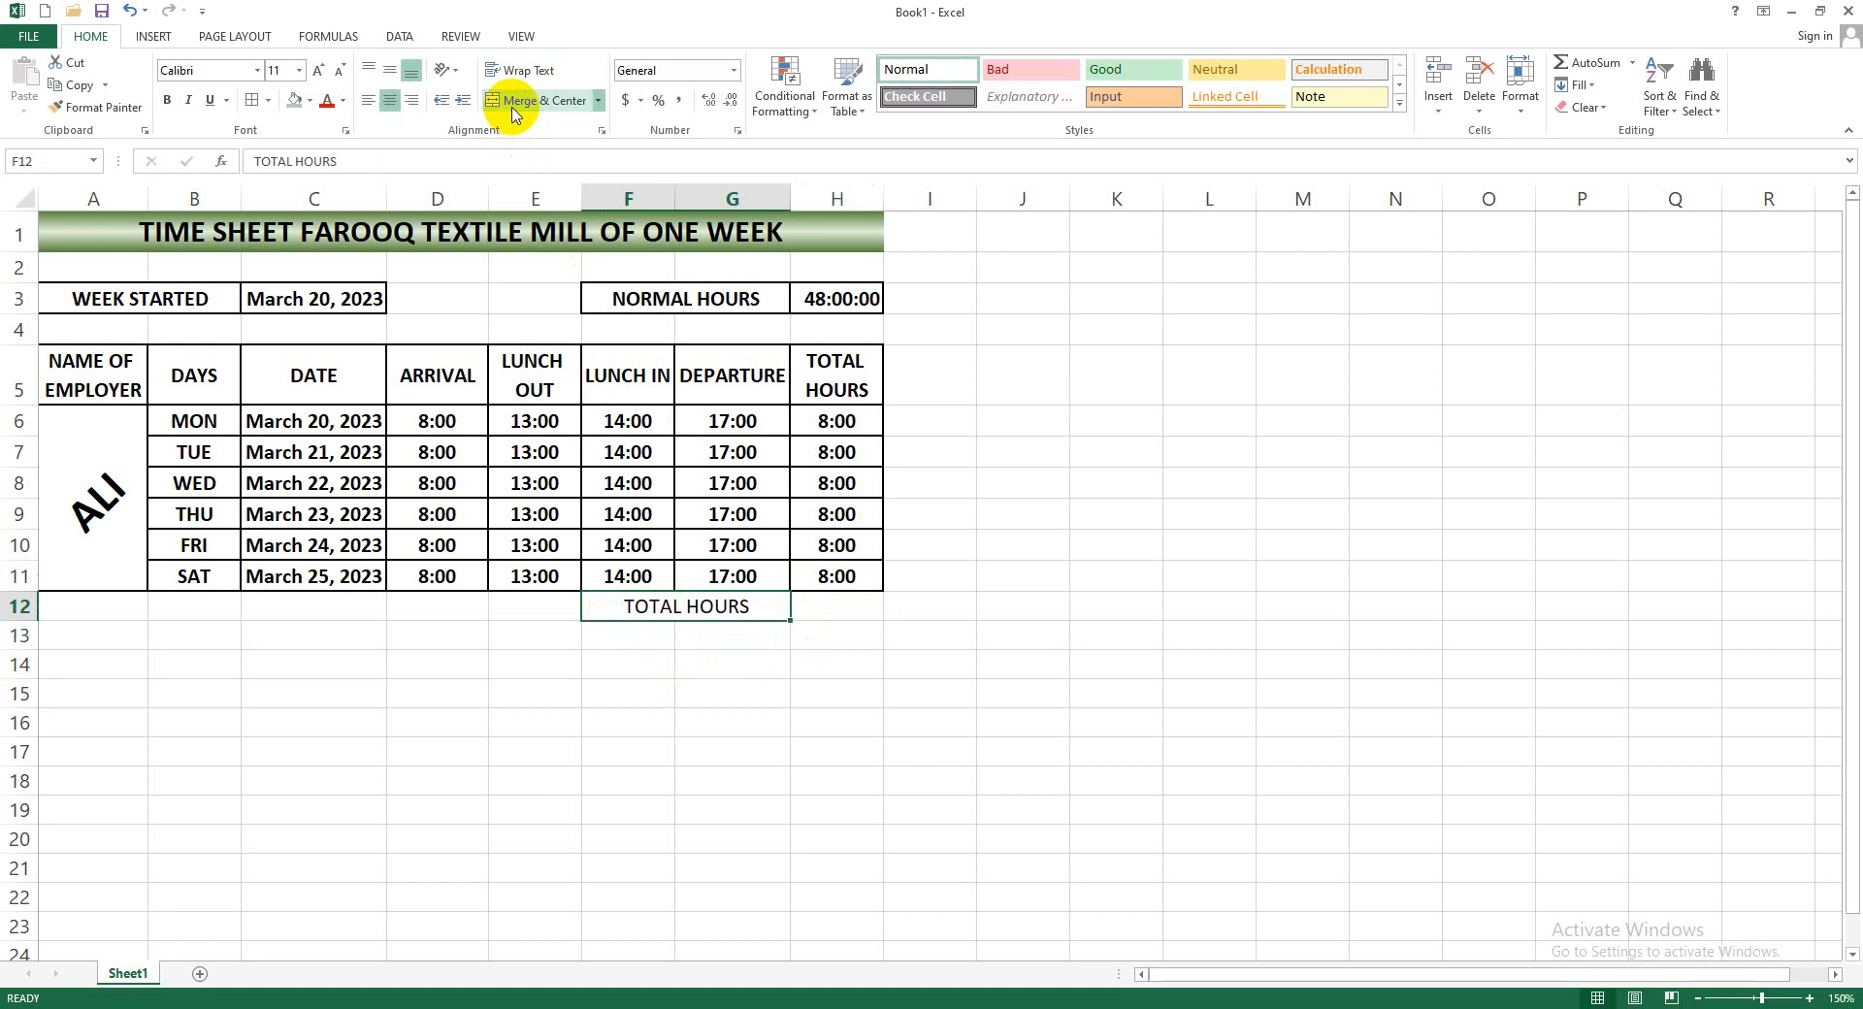
pyautogui.click(167, 100)
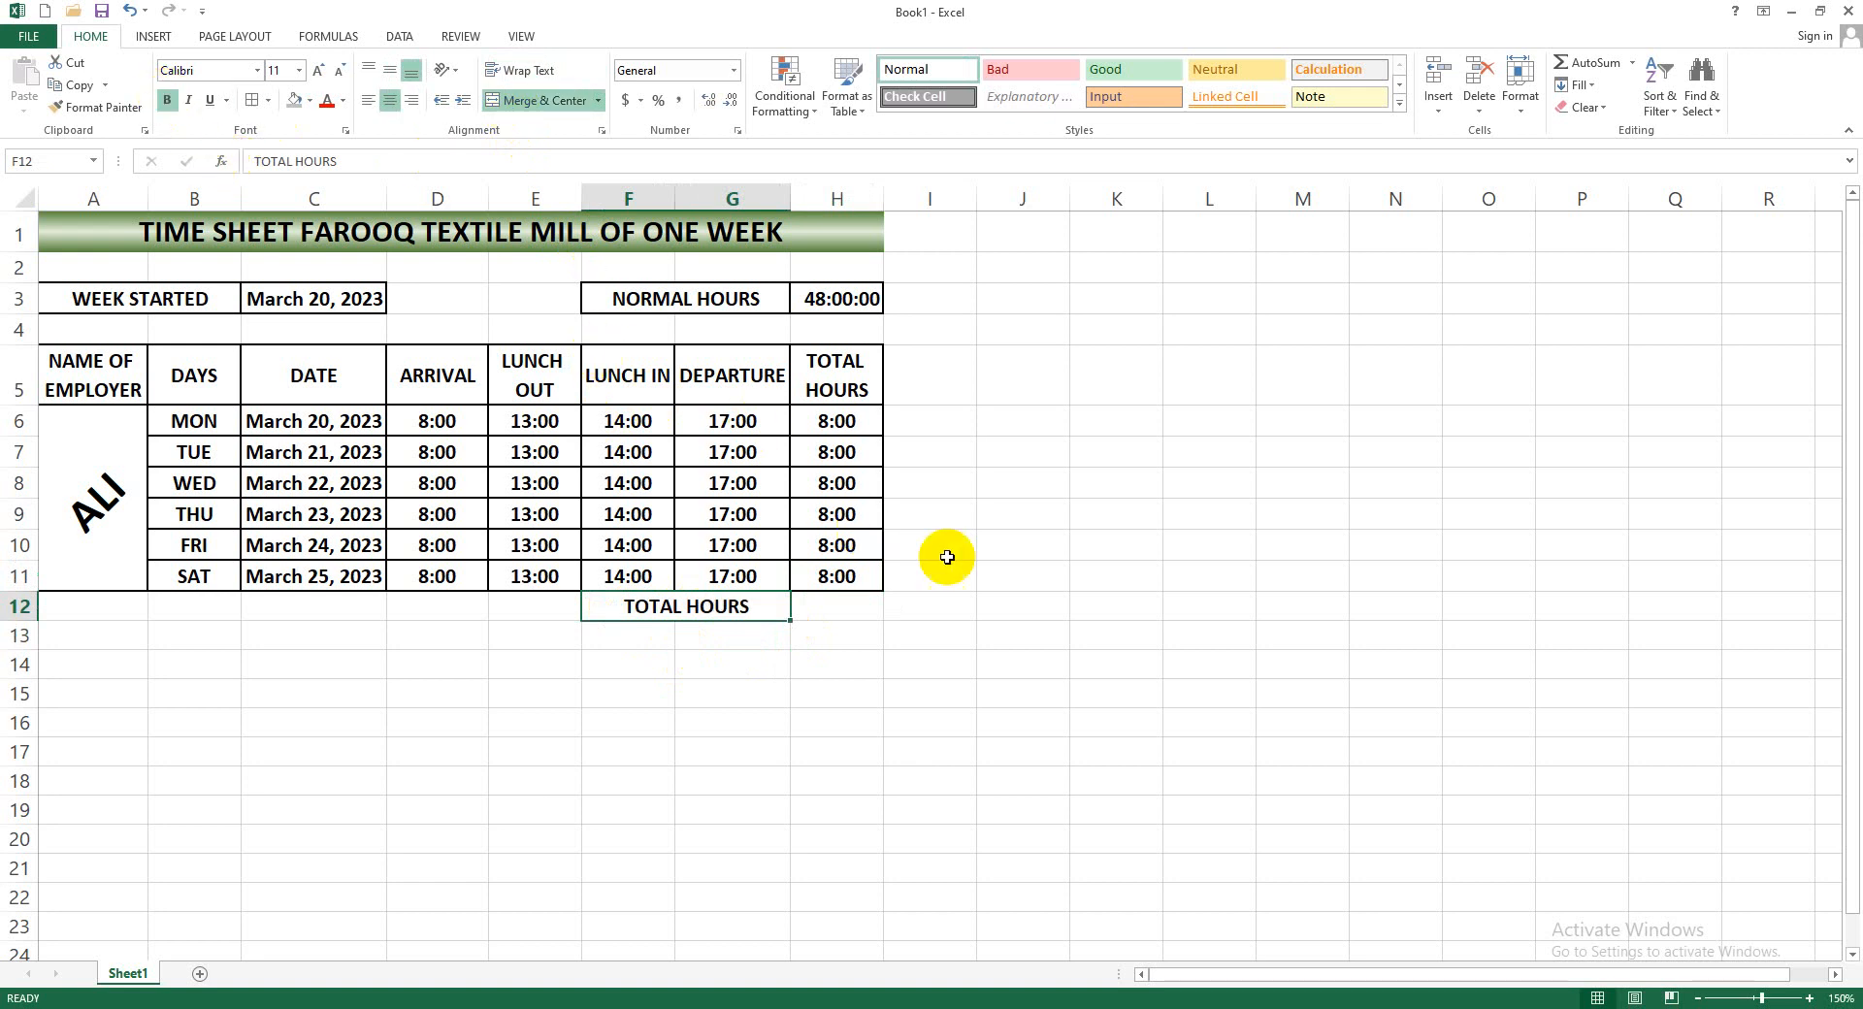
pyautogui.click(984, 548)
# Sum the week's daily total hours in H12 with =SUM(H6:H11)
pyautogui.click(839, 604)
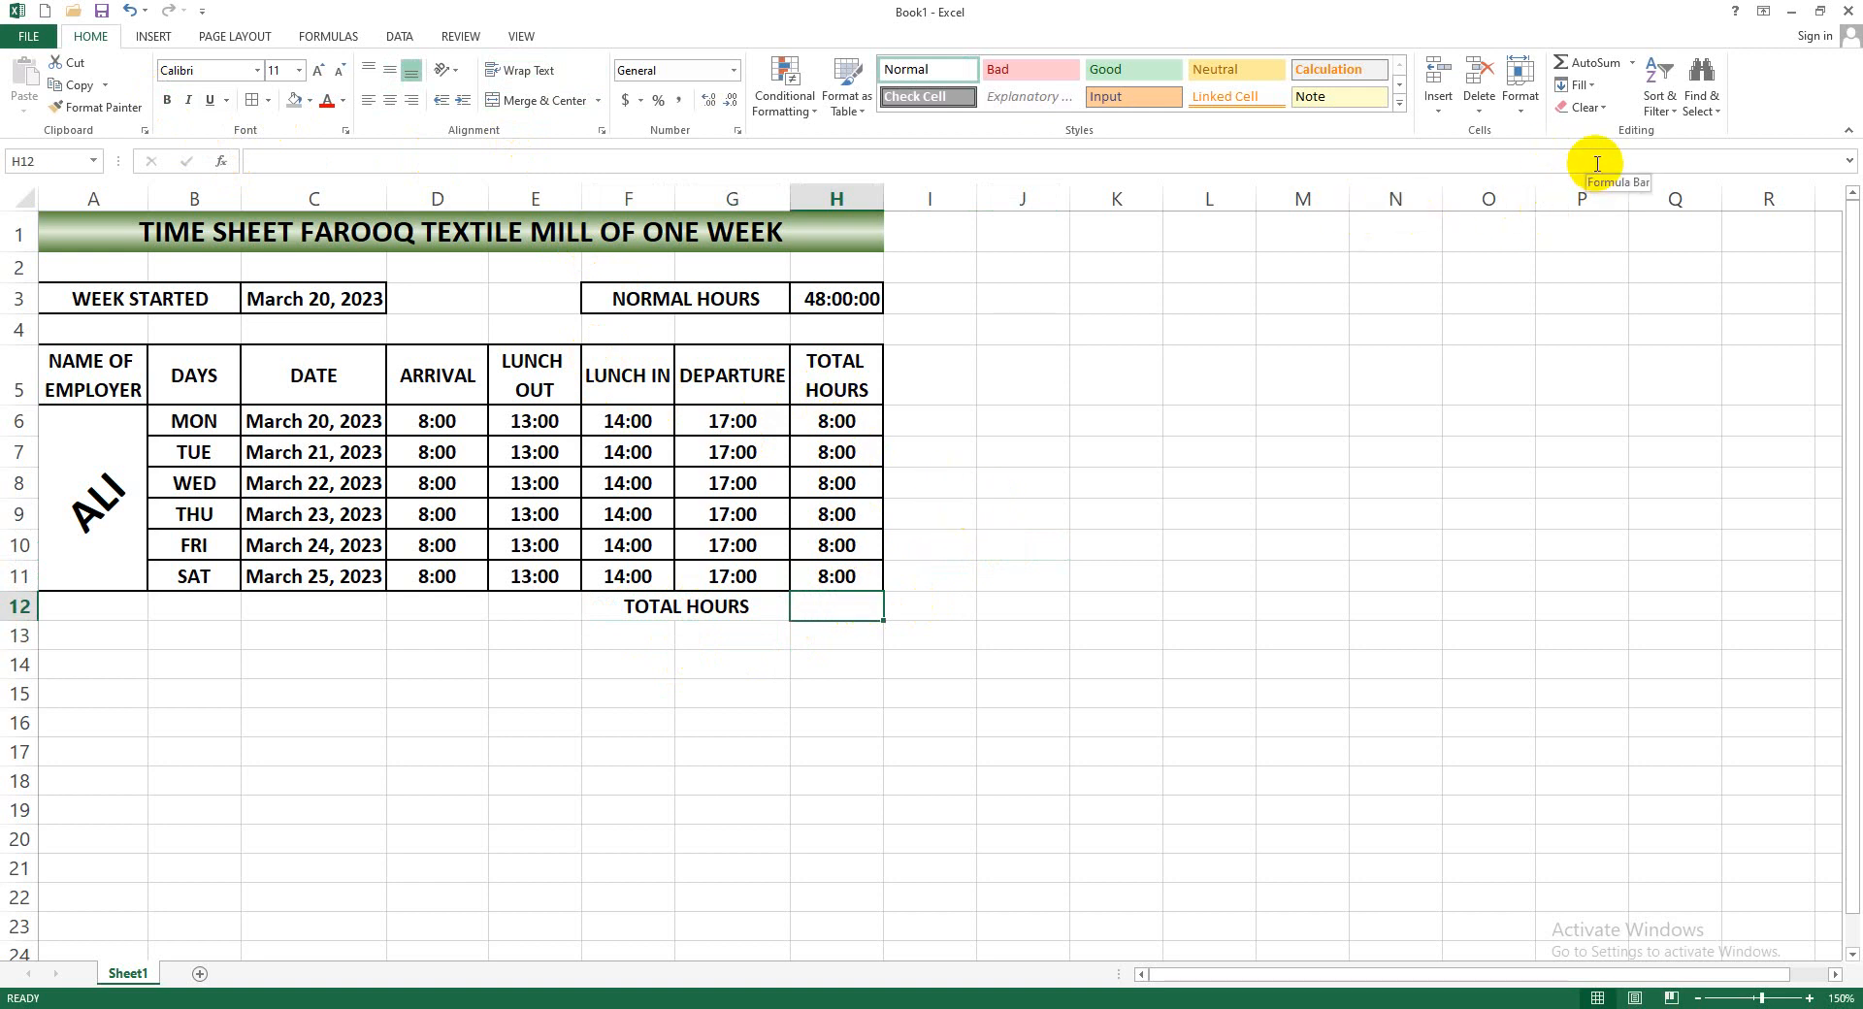
pyautogui.click(1582, 64)
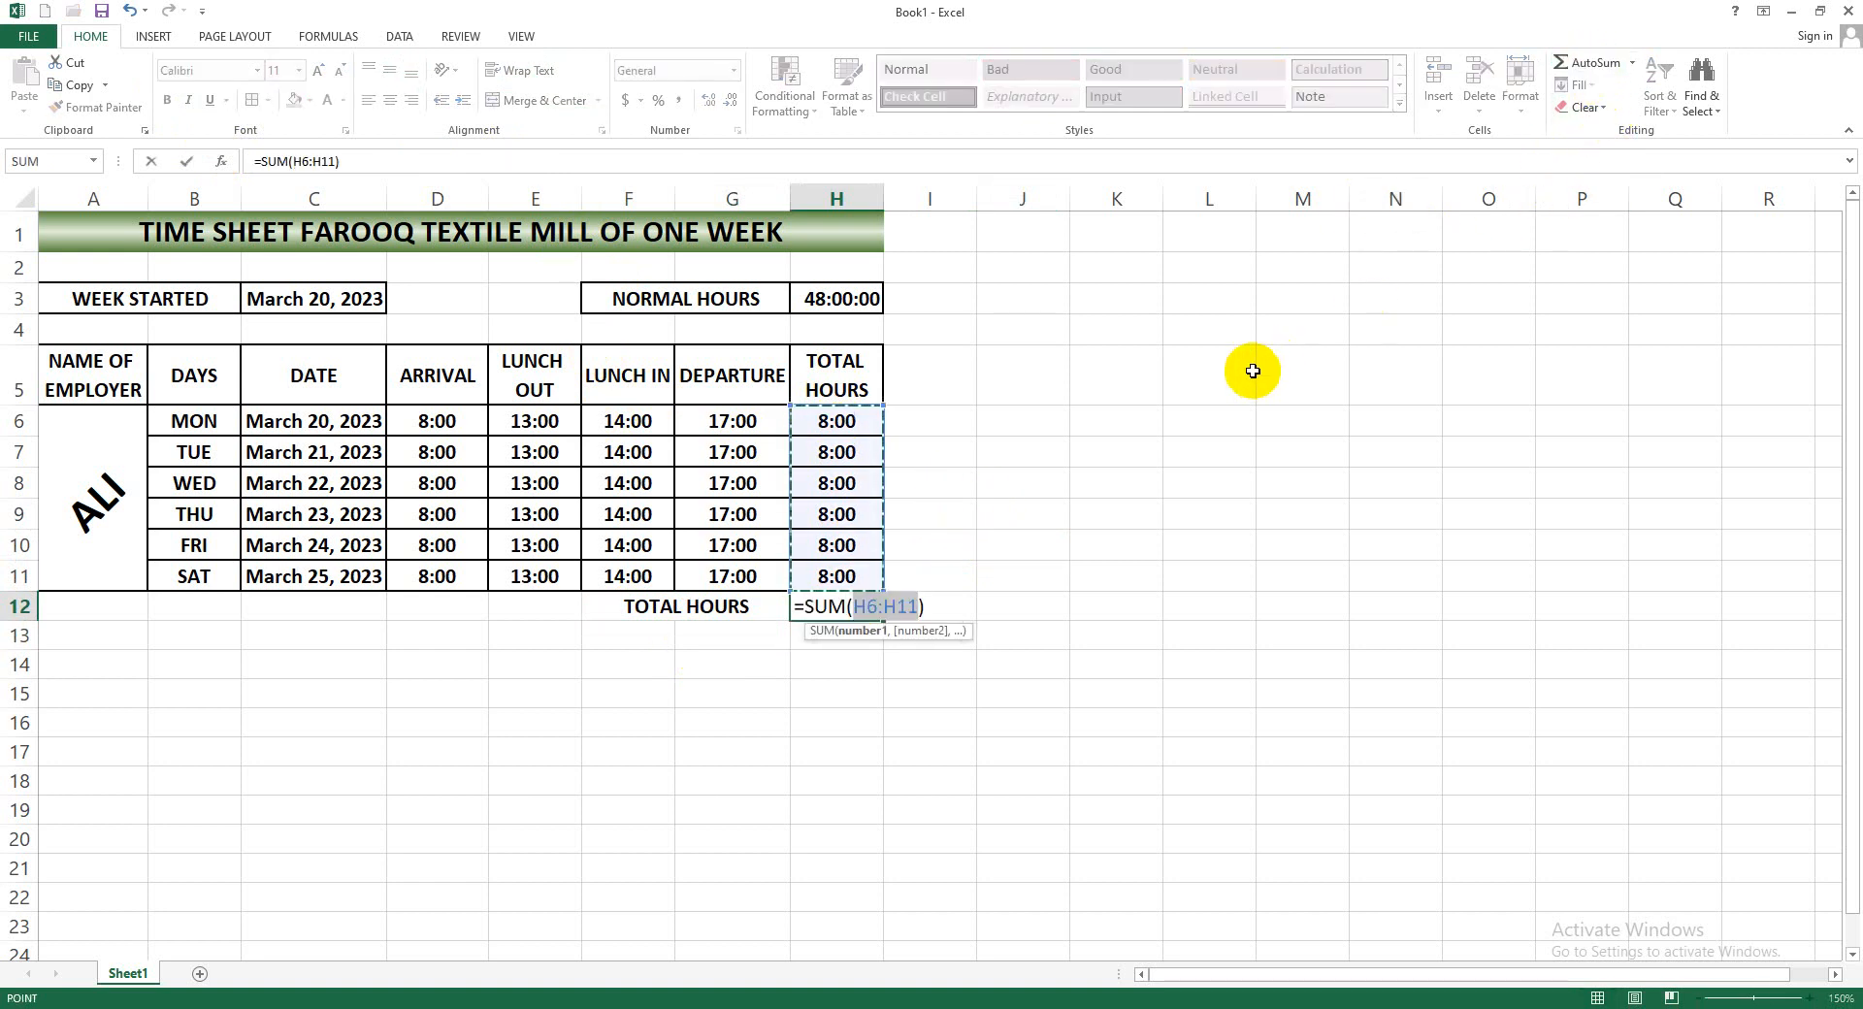
pyautogui.press('Return')
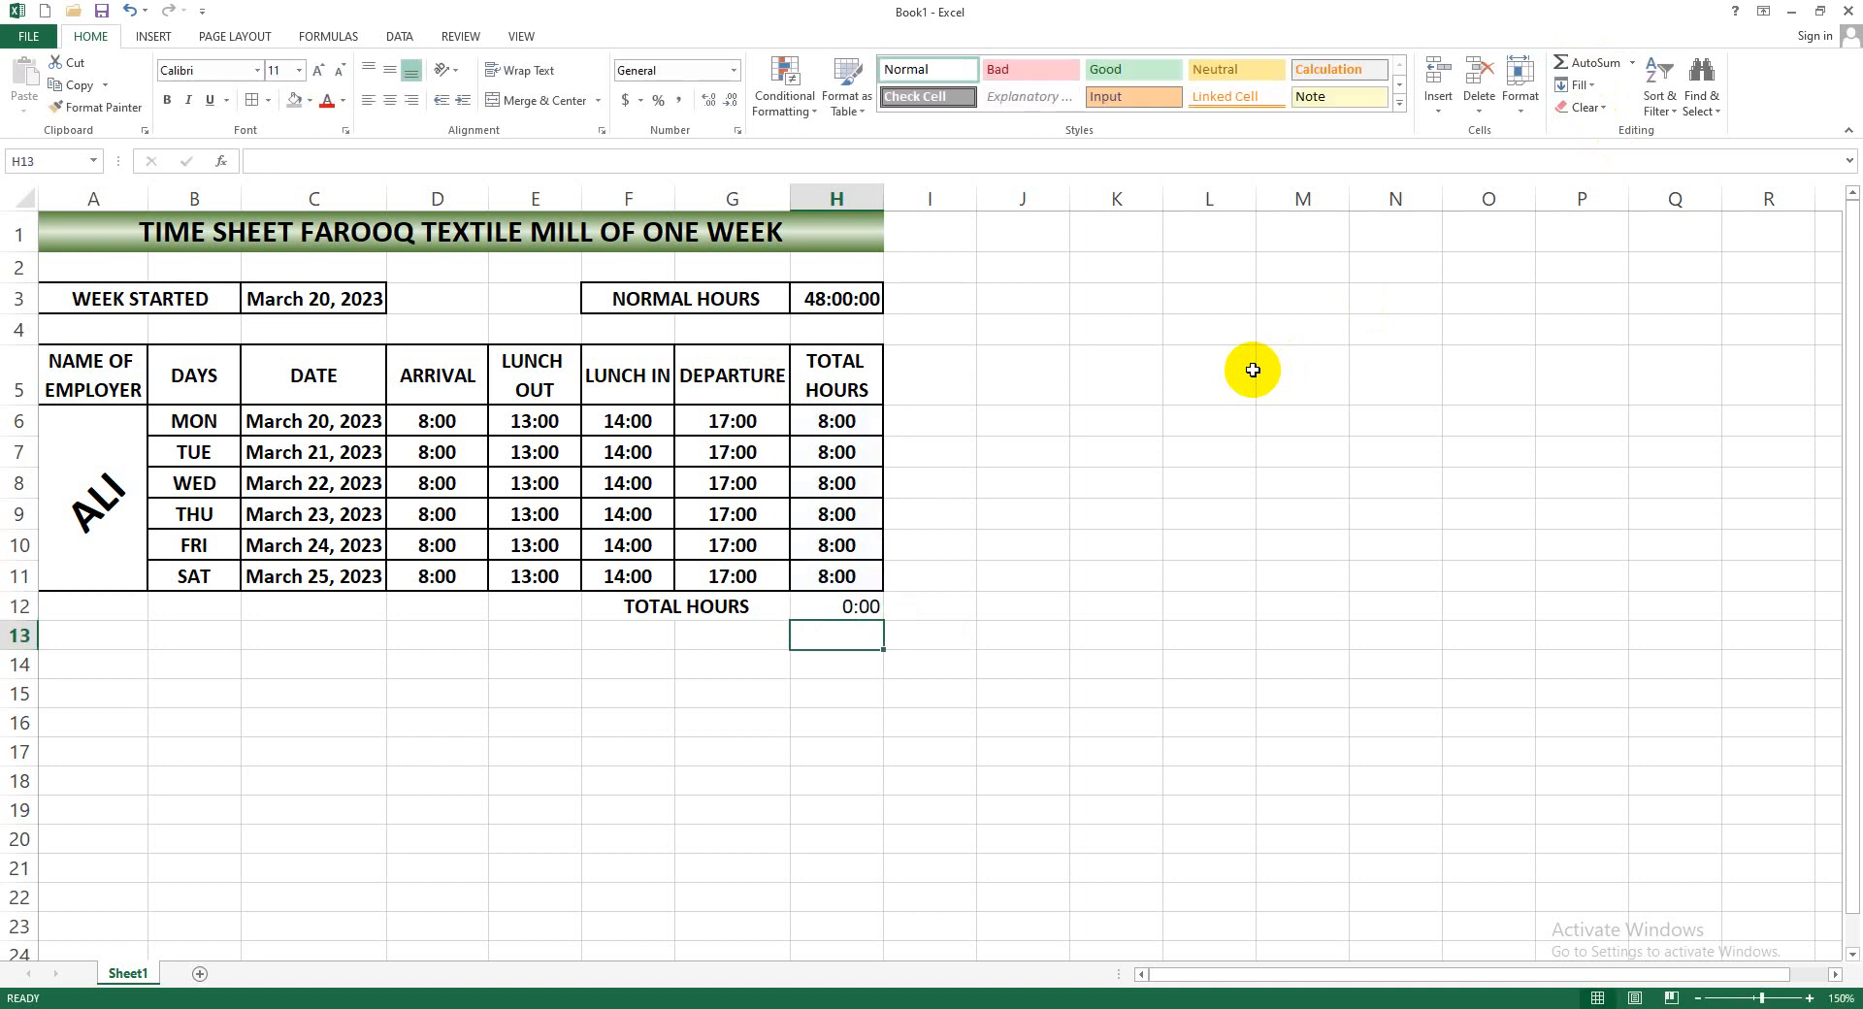
pyautogui.press('Up')
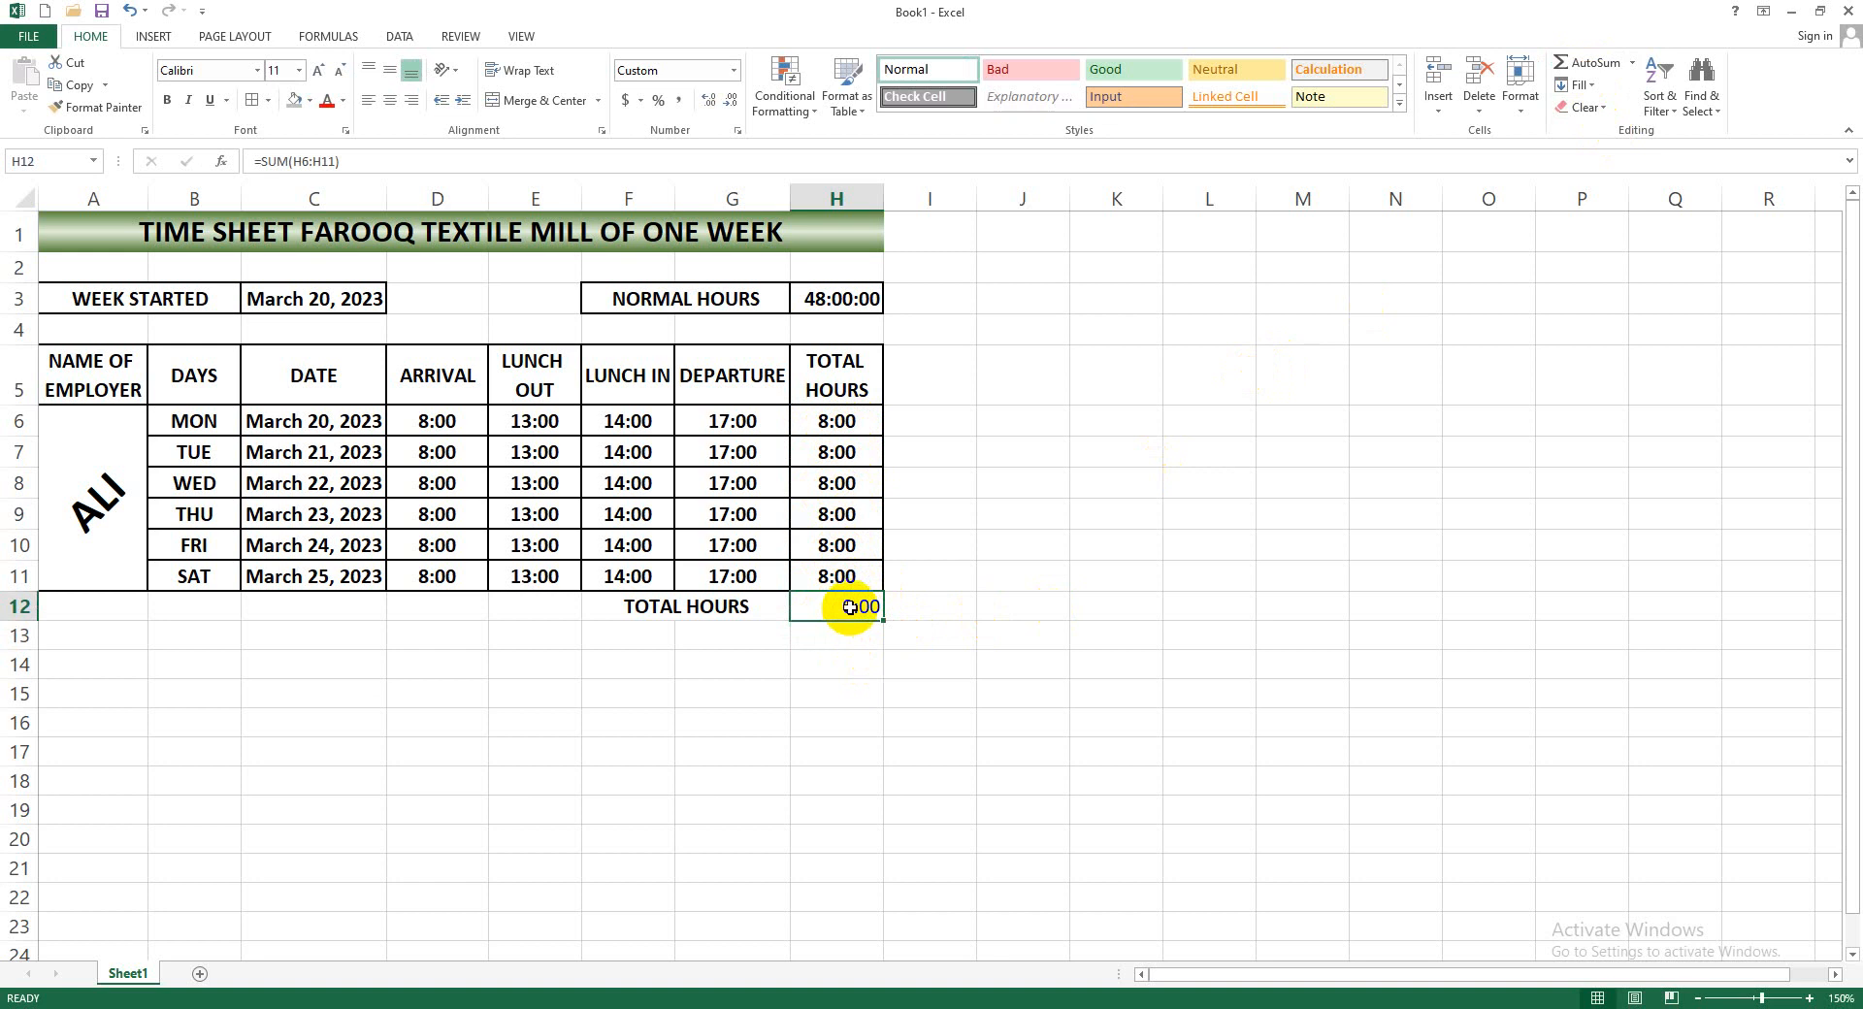
# Apply the custom number format [h]:mm:ss to the weekly total in H12
pyautogui.click(969, 617)
pyautogui.click(836, 612)
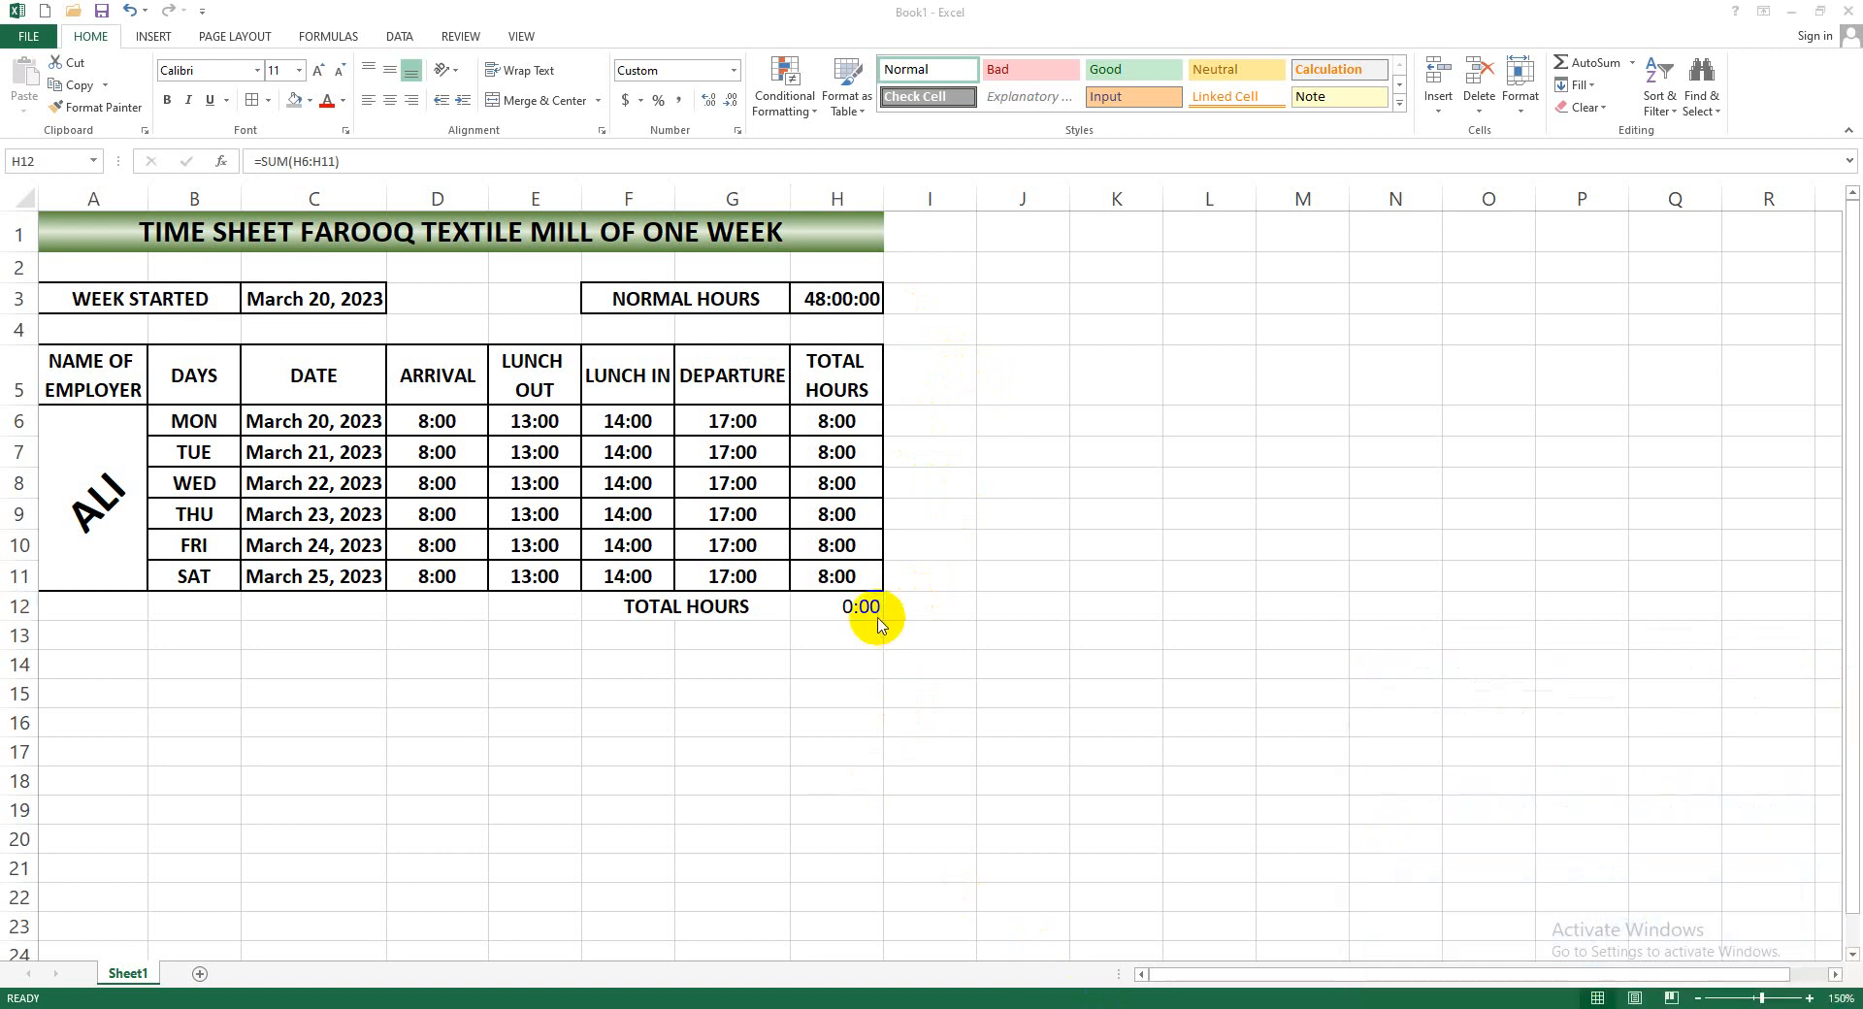
pyautogui.click(848, 611)
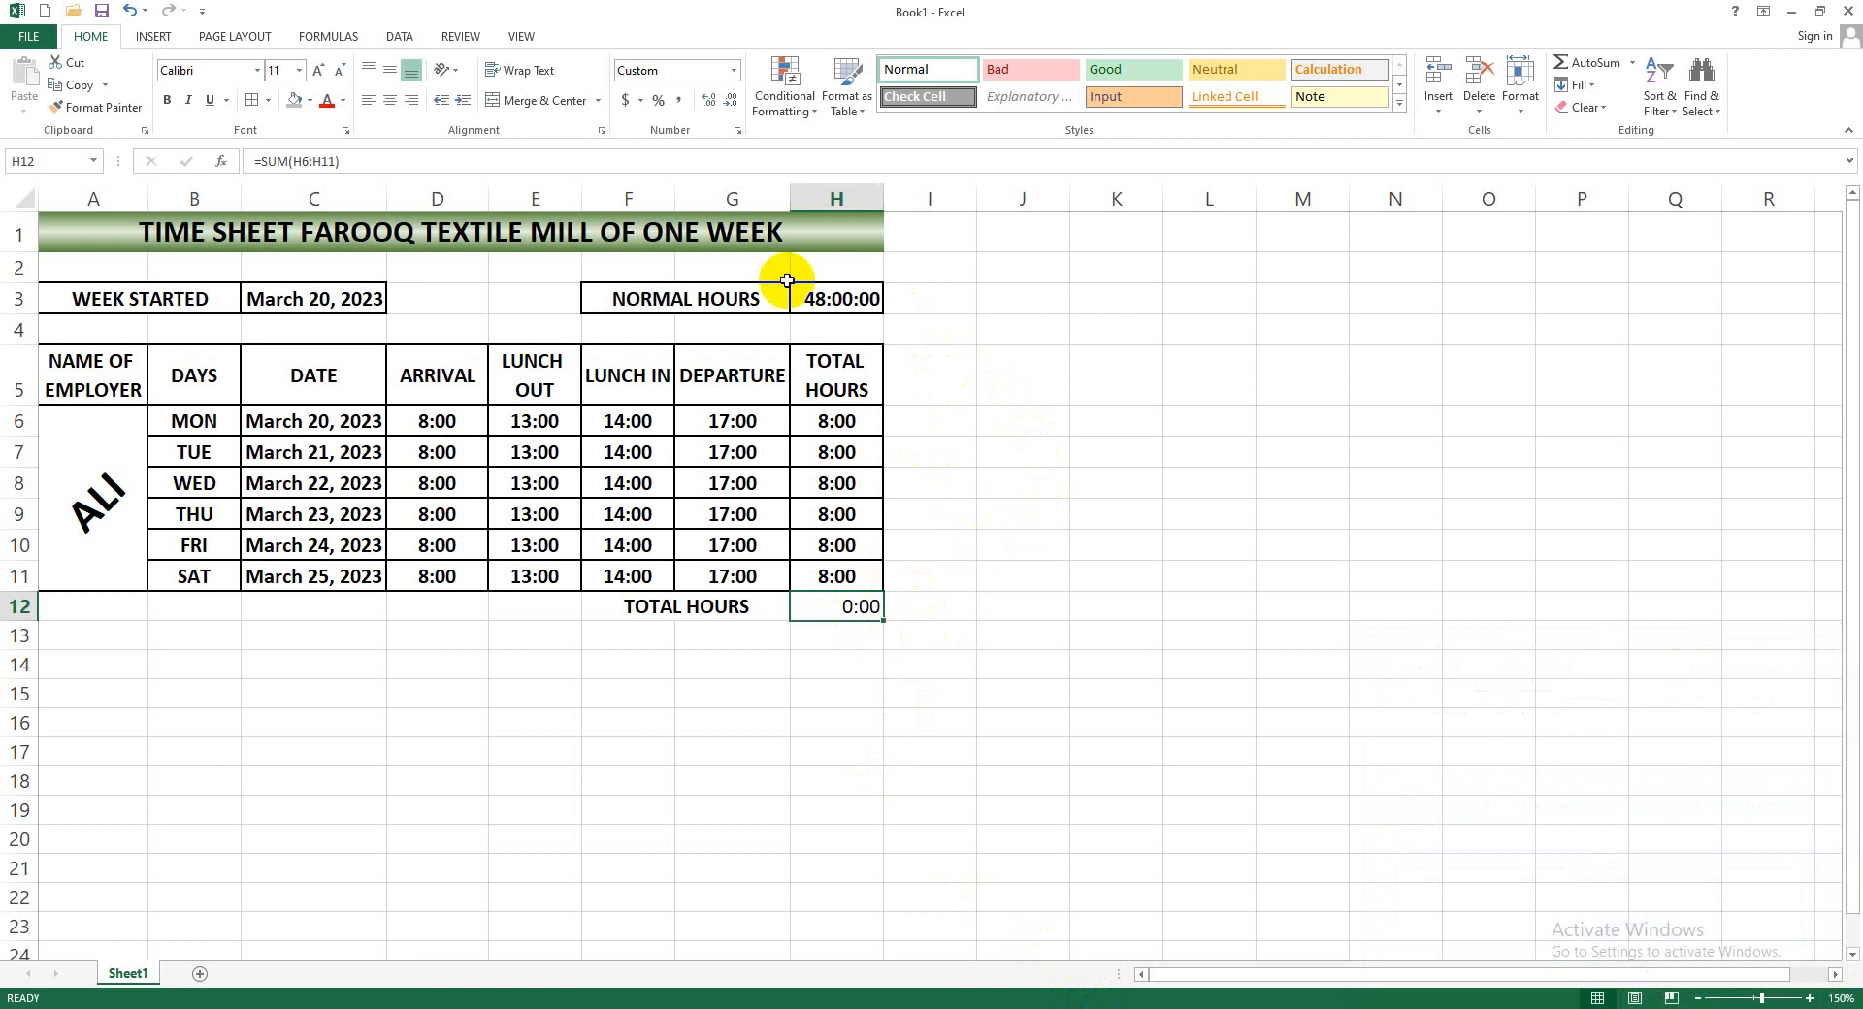
pyautogui.click(737, 140)
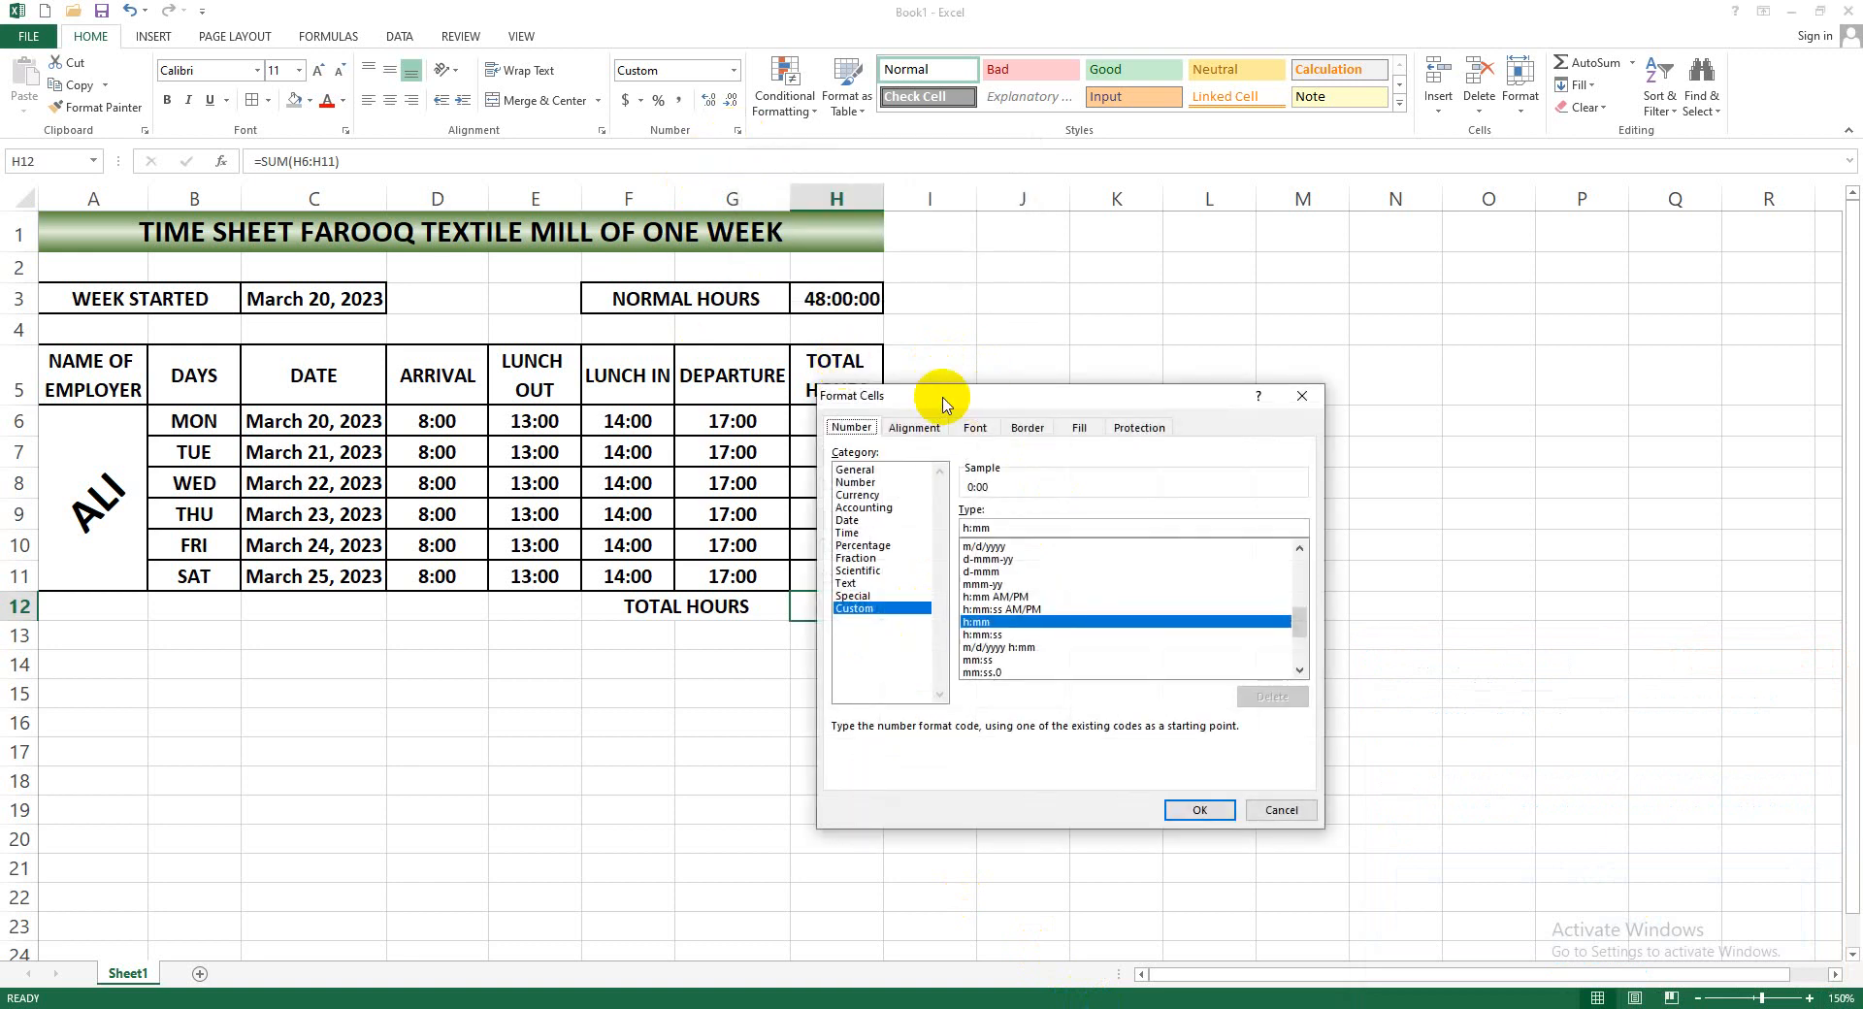
pyautogui.moveTo(948, 389); pyautogui.dragTo(1168, 373)
pyautogui.click(1078, 571)
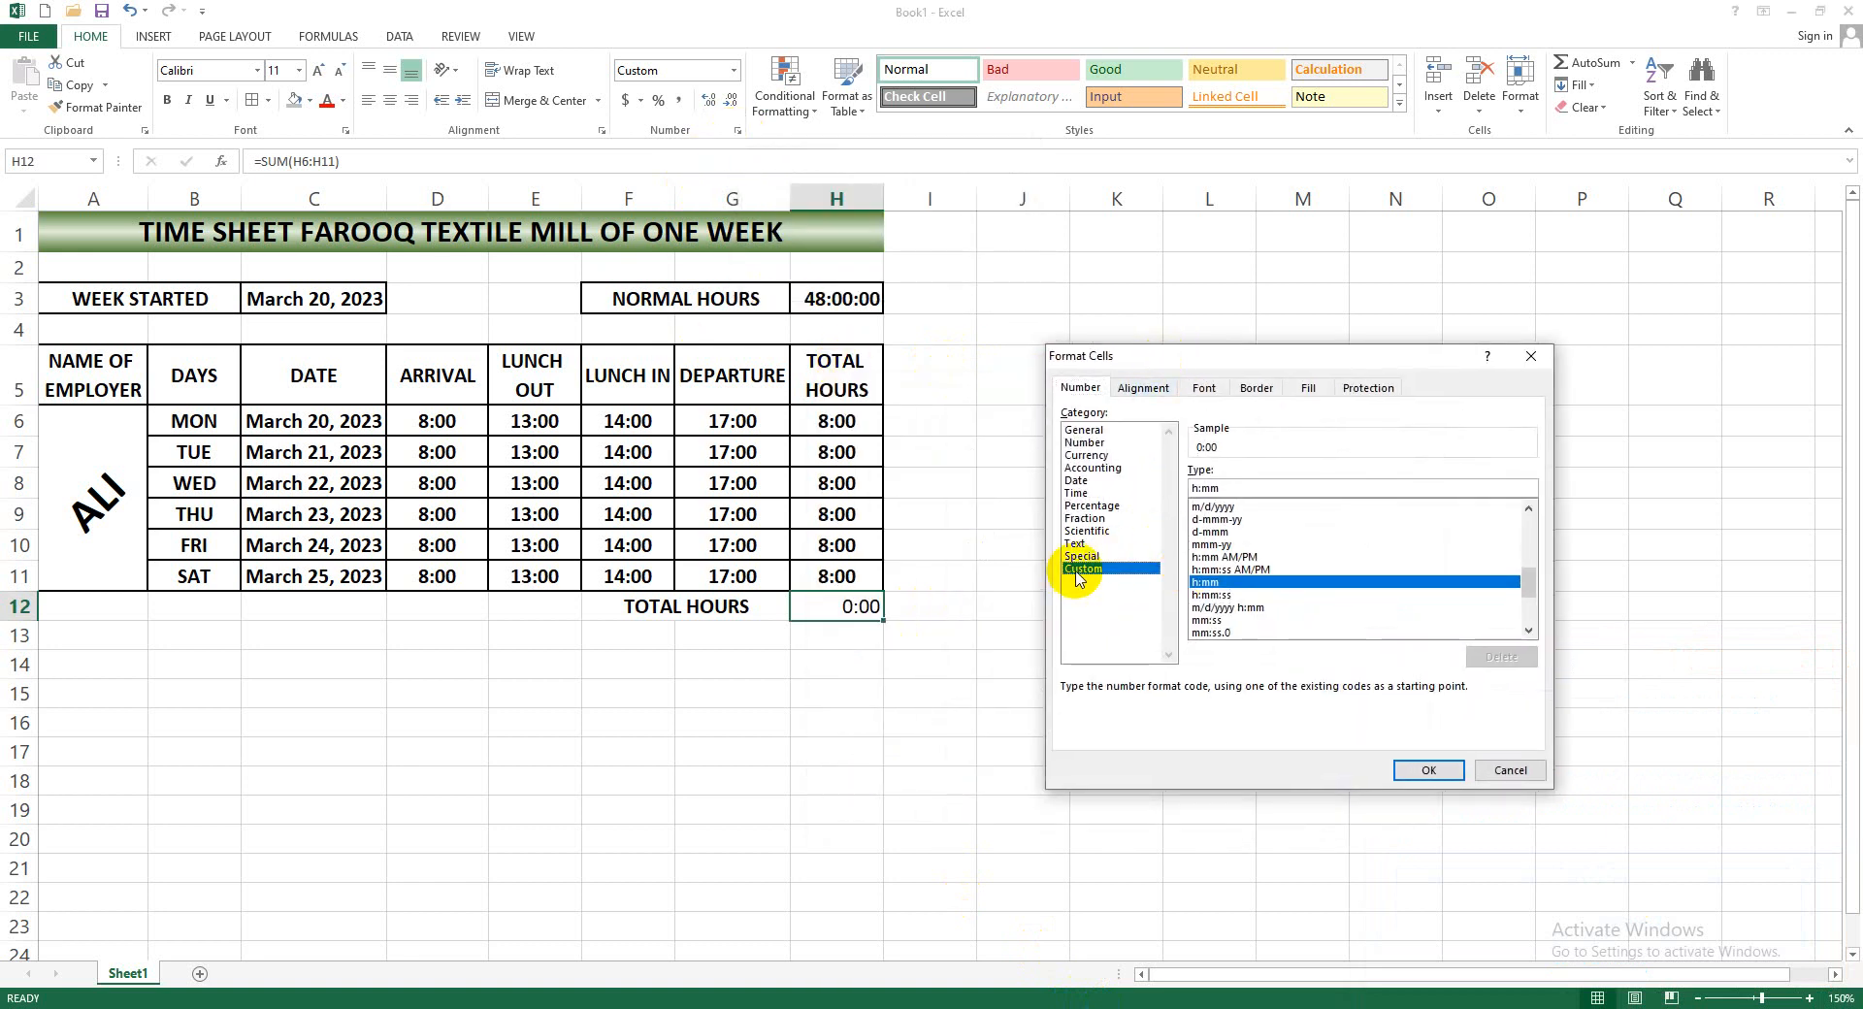
pyautogui.click(1529, 631)
pyautogui.click(1528, 632)
pyautogui.click(1528, 631)
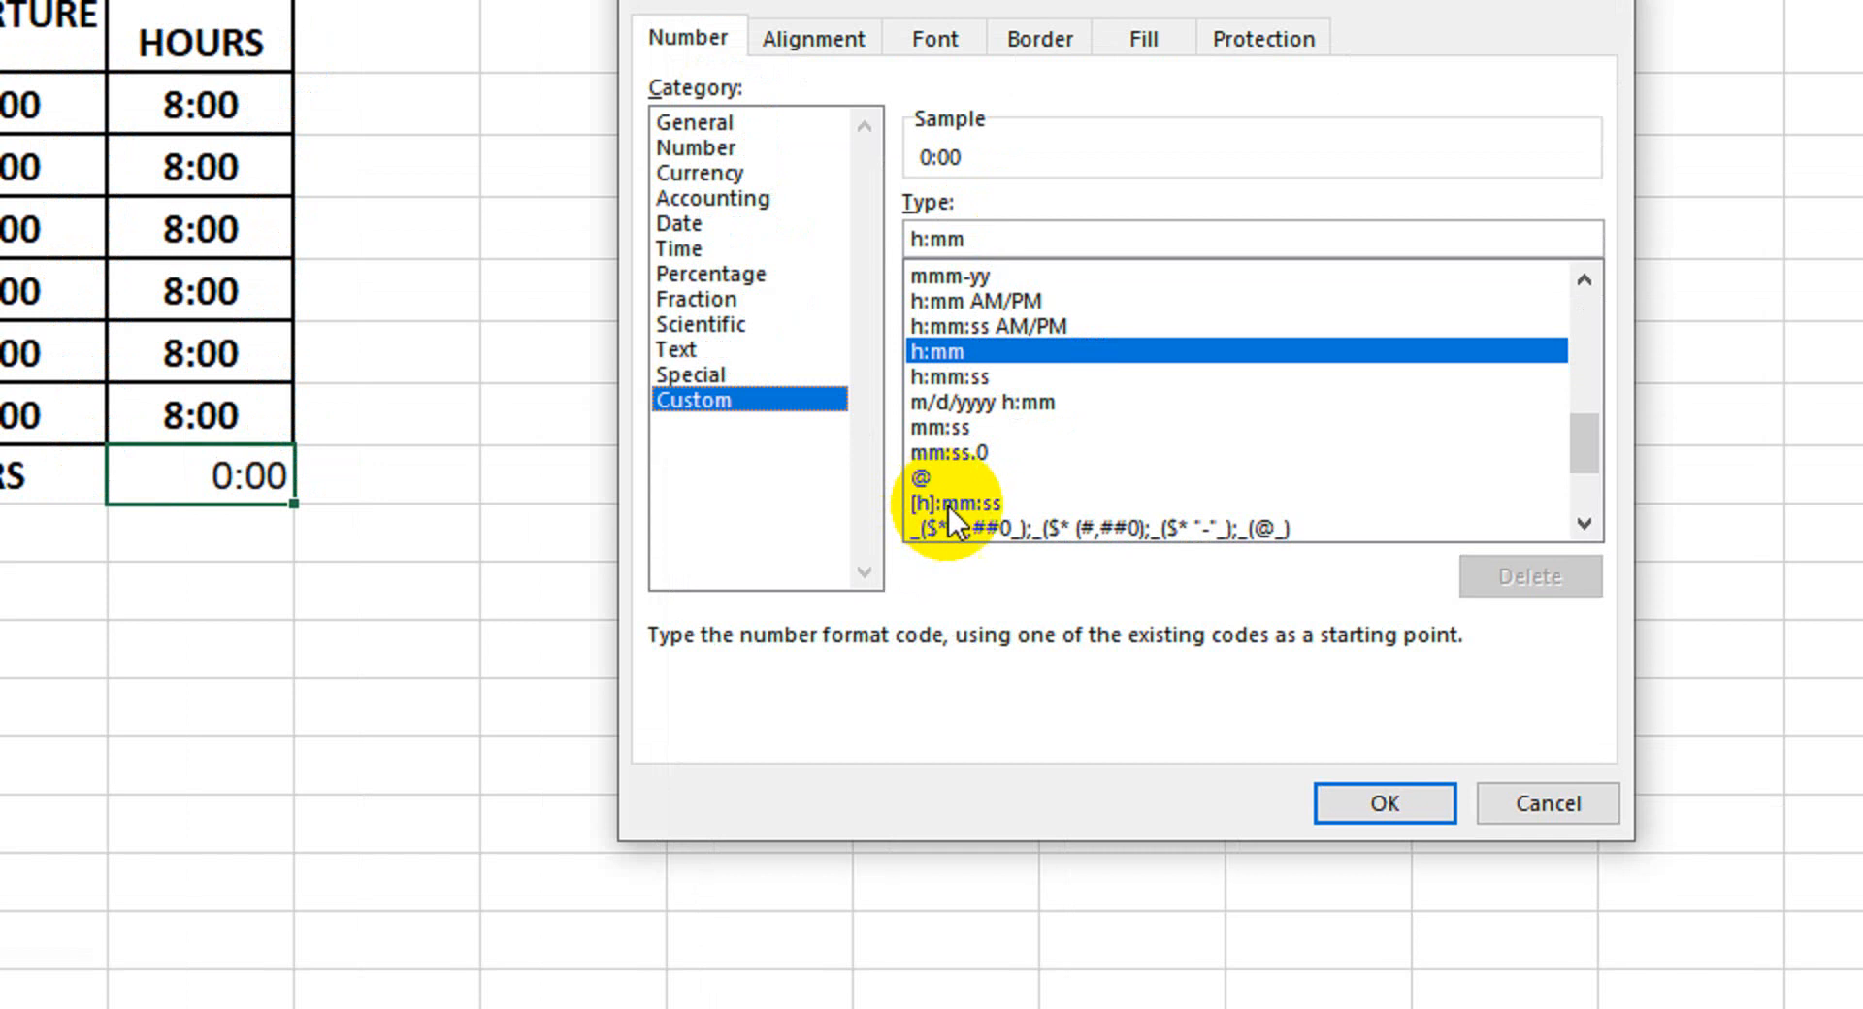
pyautogui.click(1211, 621)
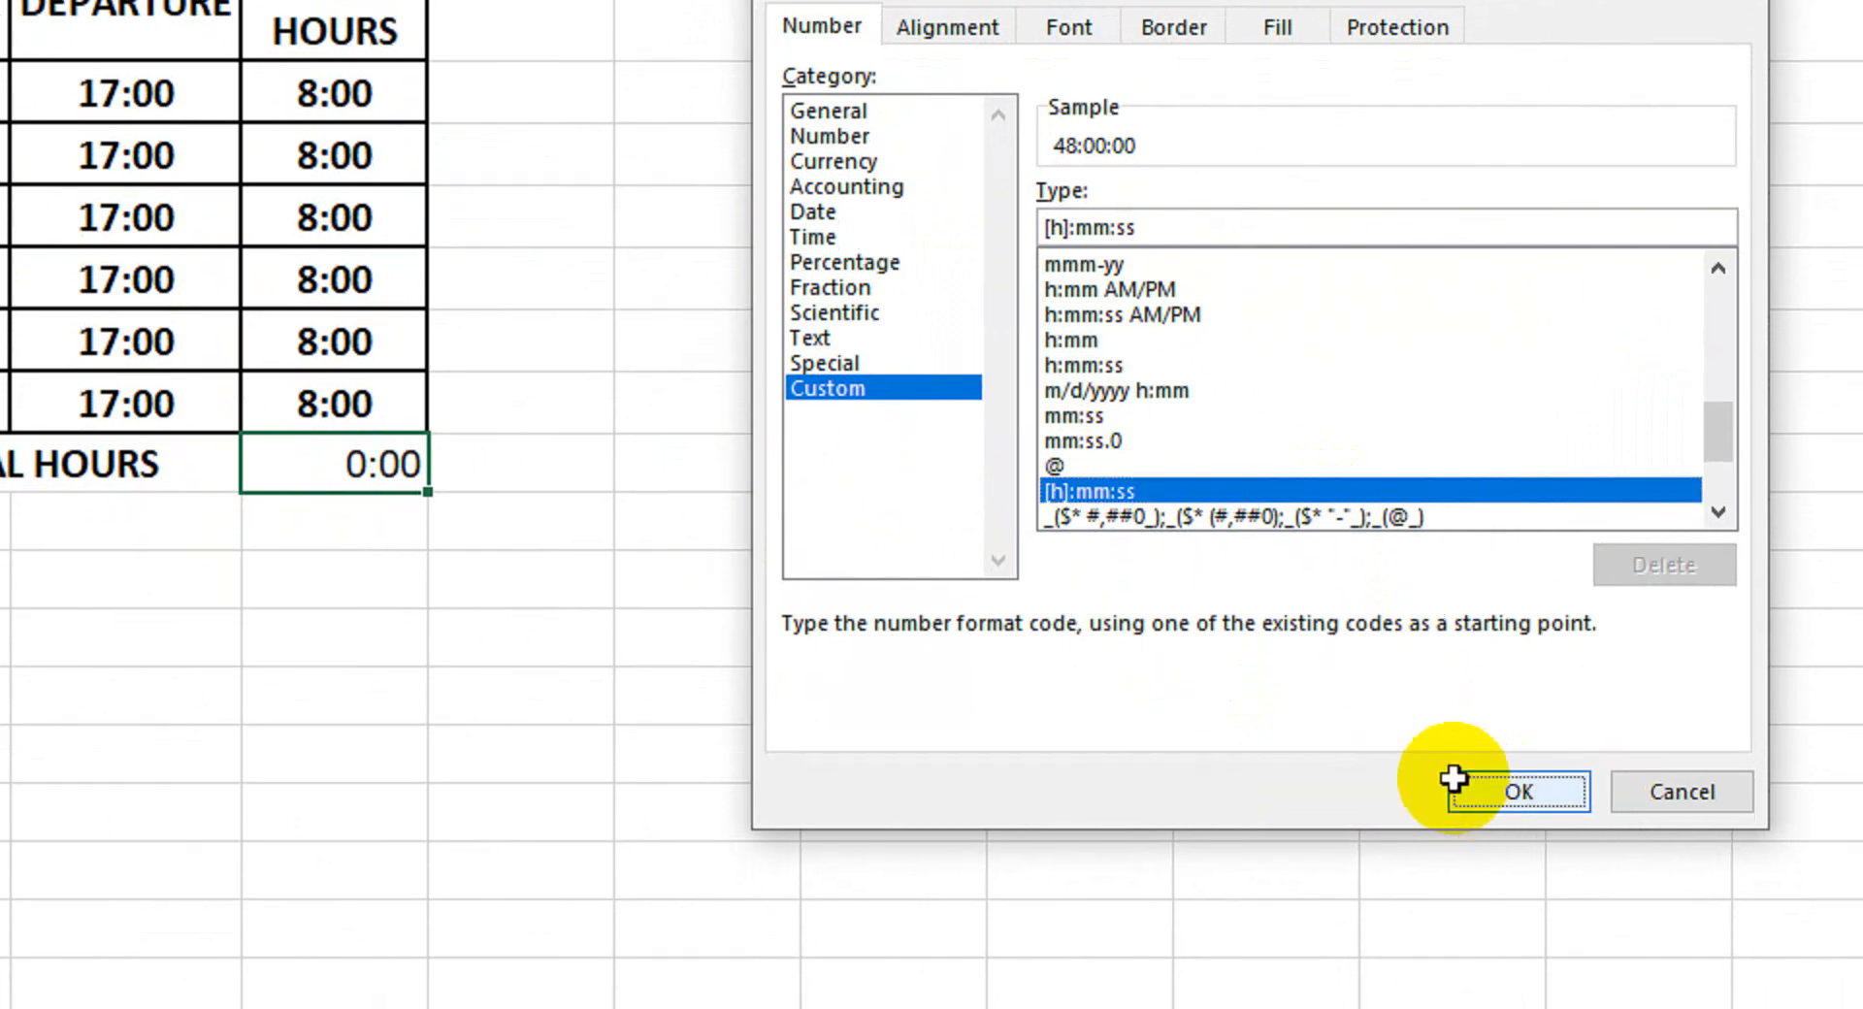
pyautogui.click(1490, 901)
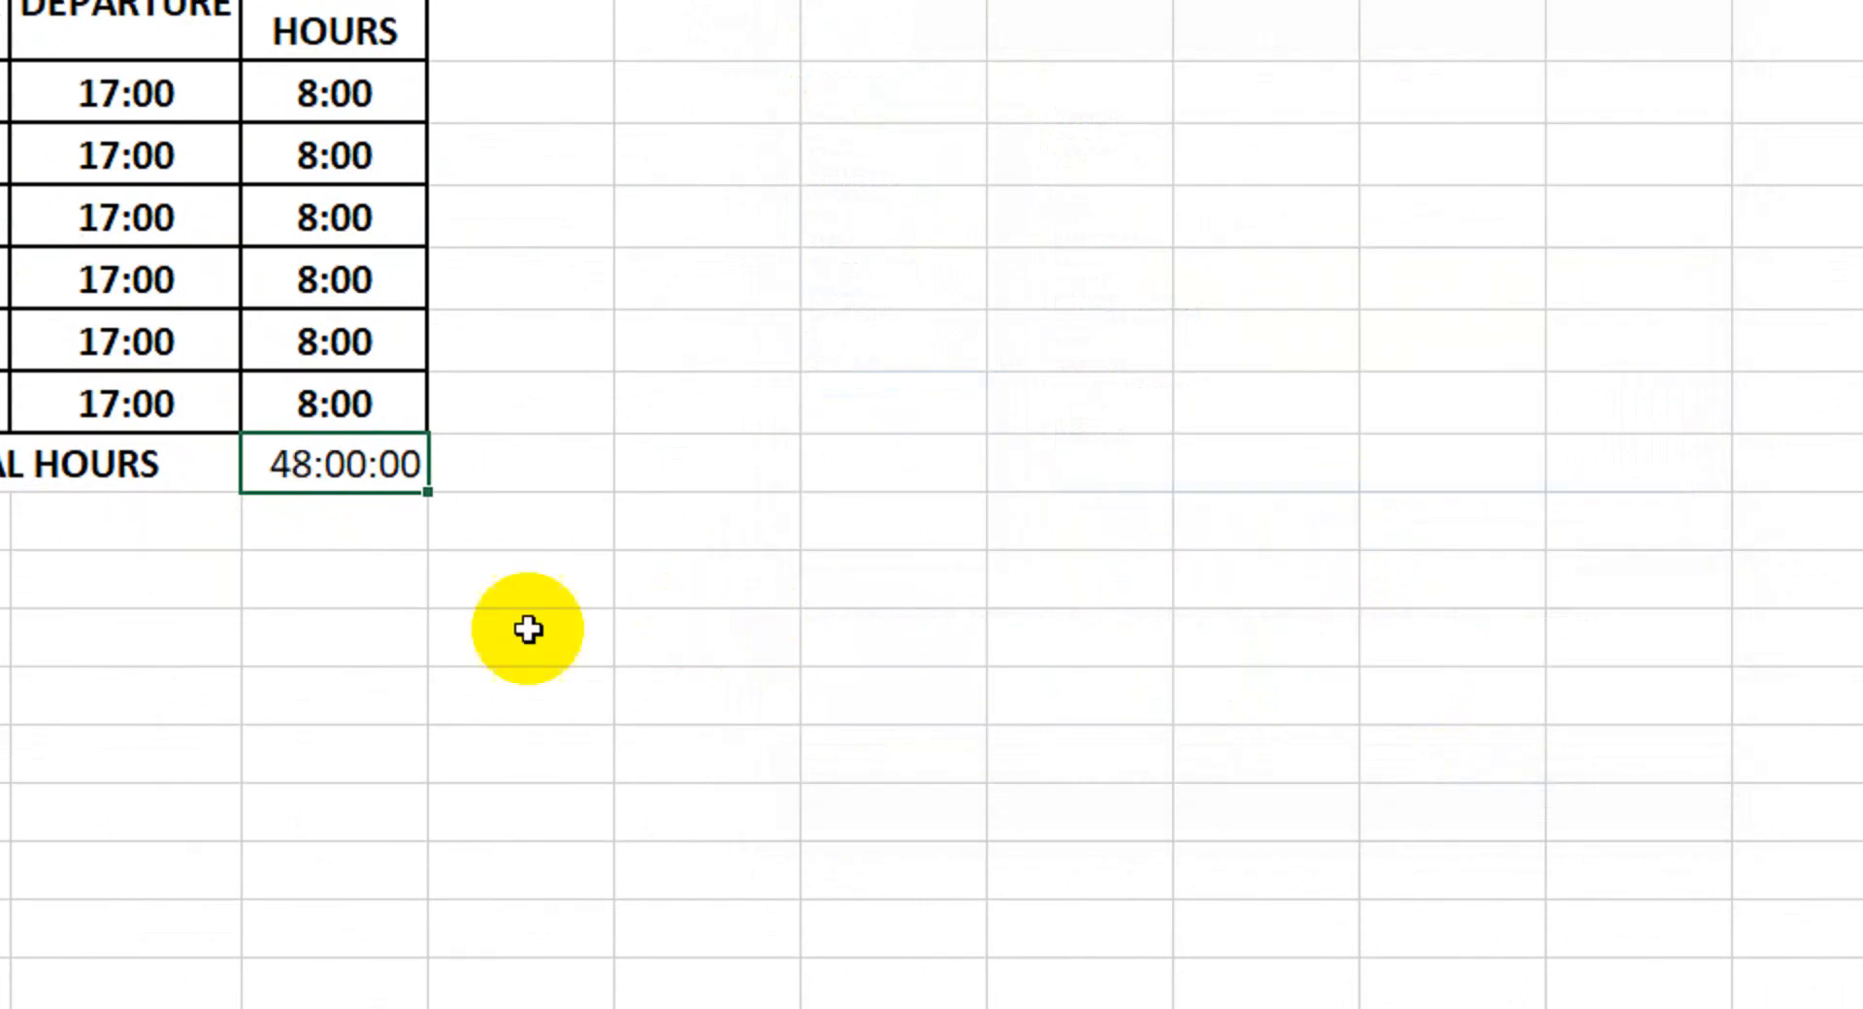
# Make the weekly total hours value in H12 bold
pyautogui.click(369, 497)
pyautogui.click(342, 469)
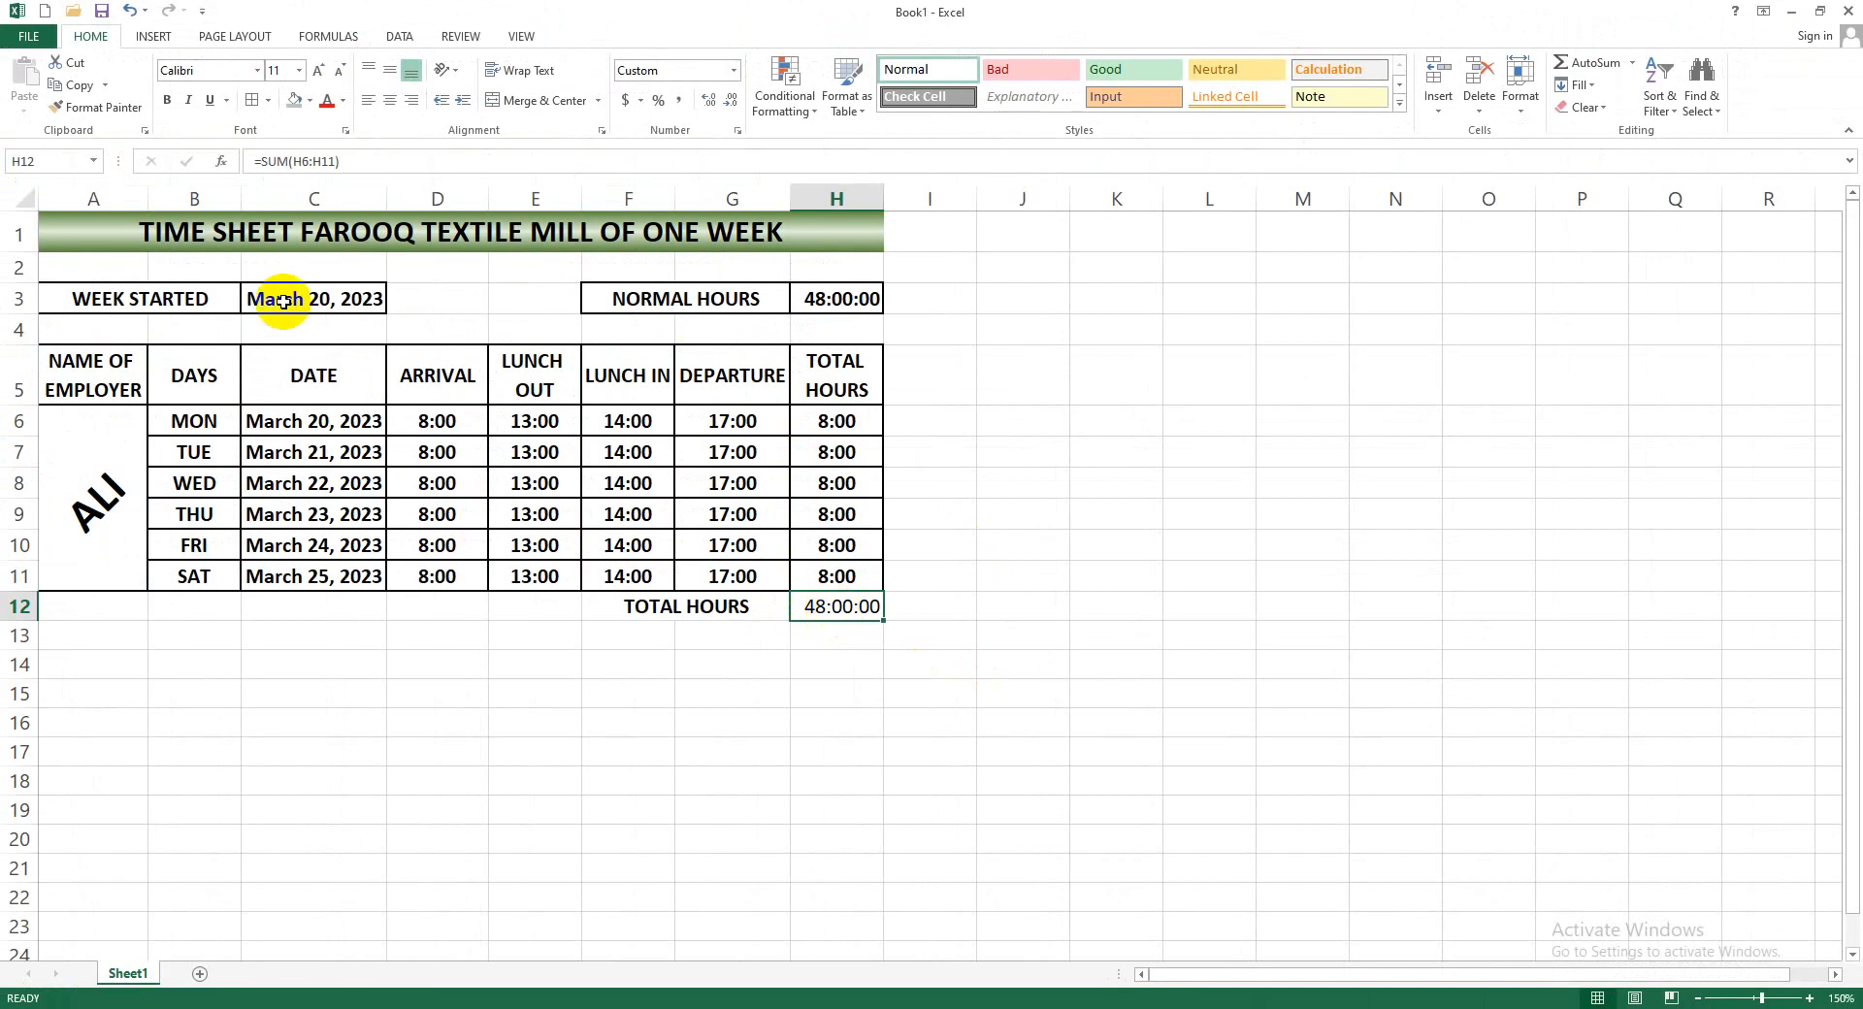
pyautogui.click(166, 100)
pyautogui.click(558, 651)
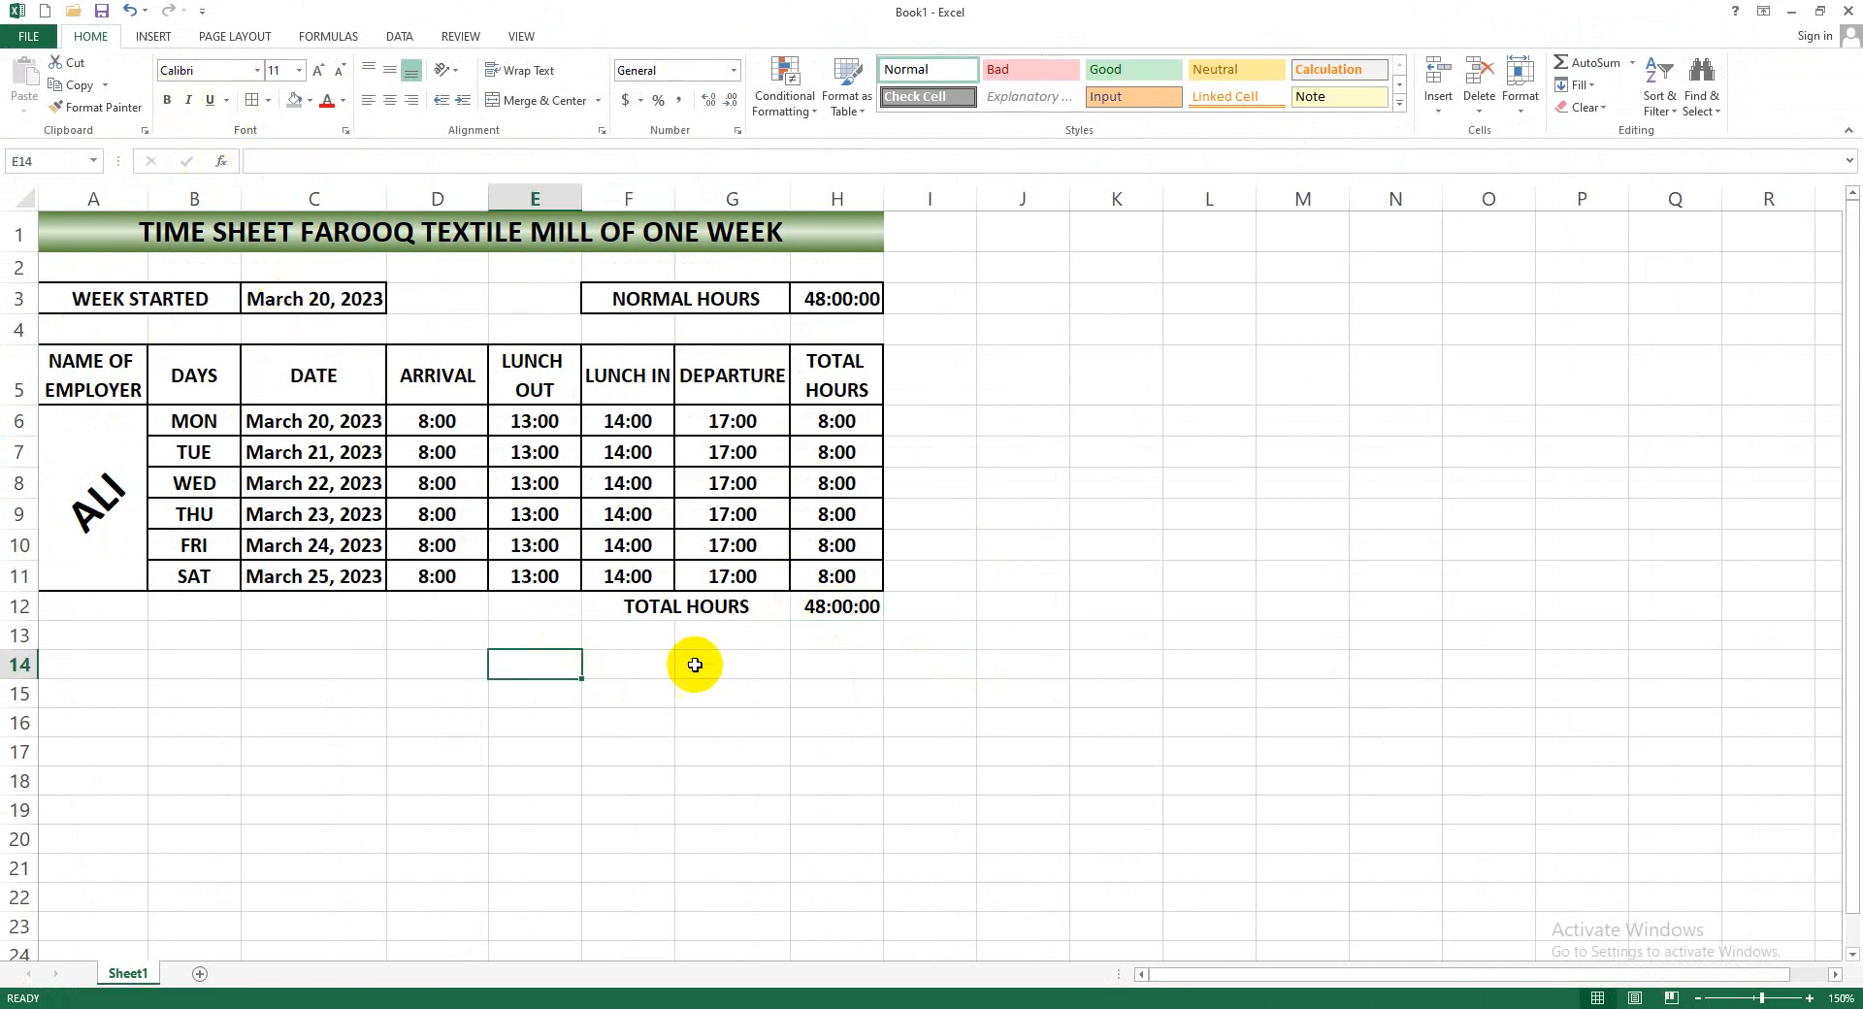
# Apply heavy solid outline and inside borders to the TOTAL HOURS label and its value in F12:H12
pyautogui.moveTo(704, 609); pyautogui.dragTo(810, 606)
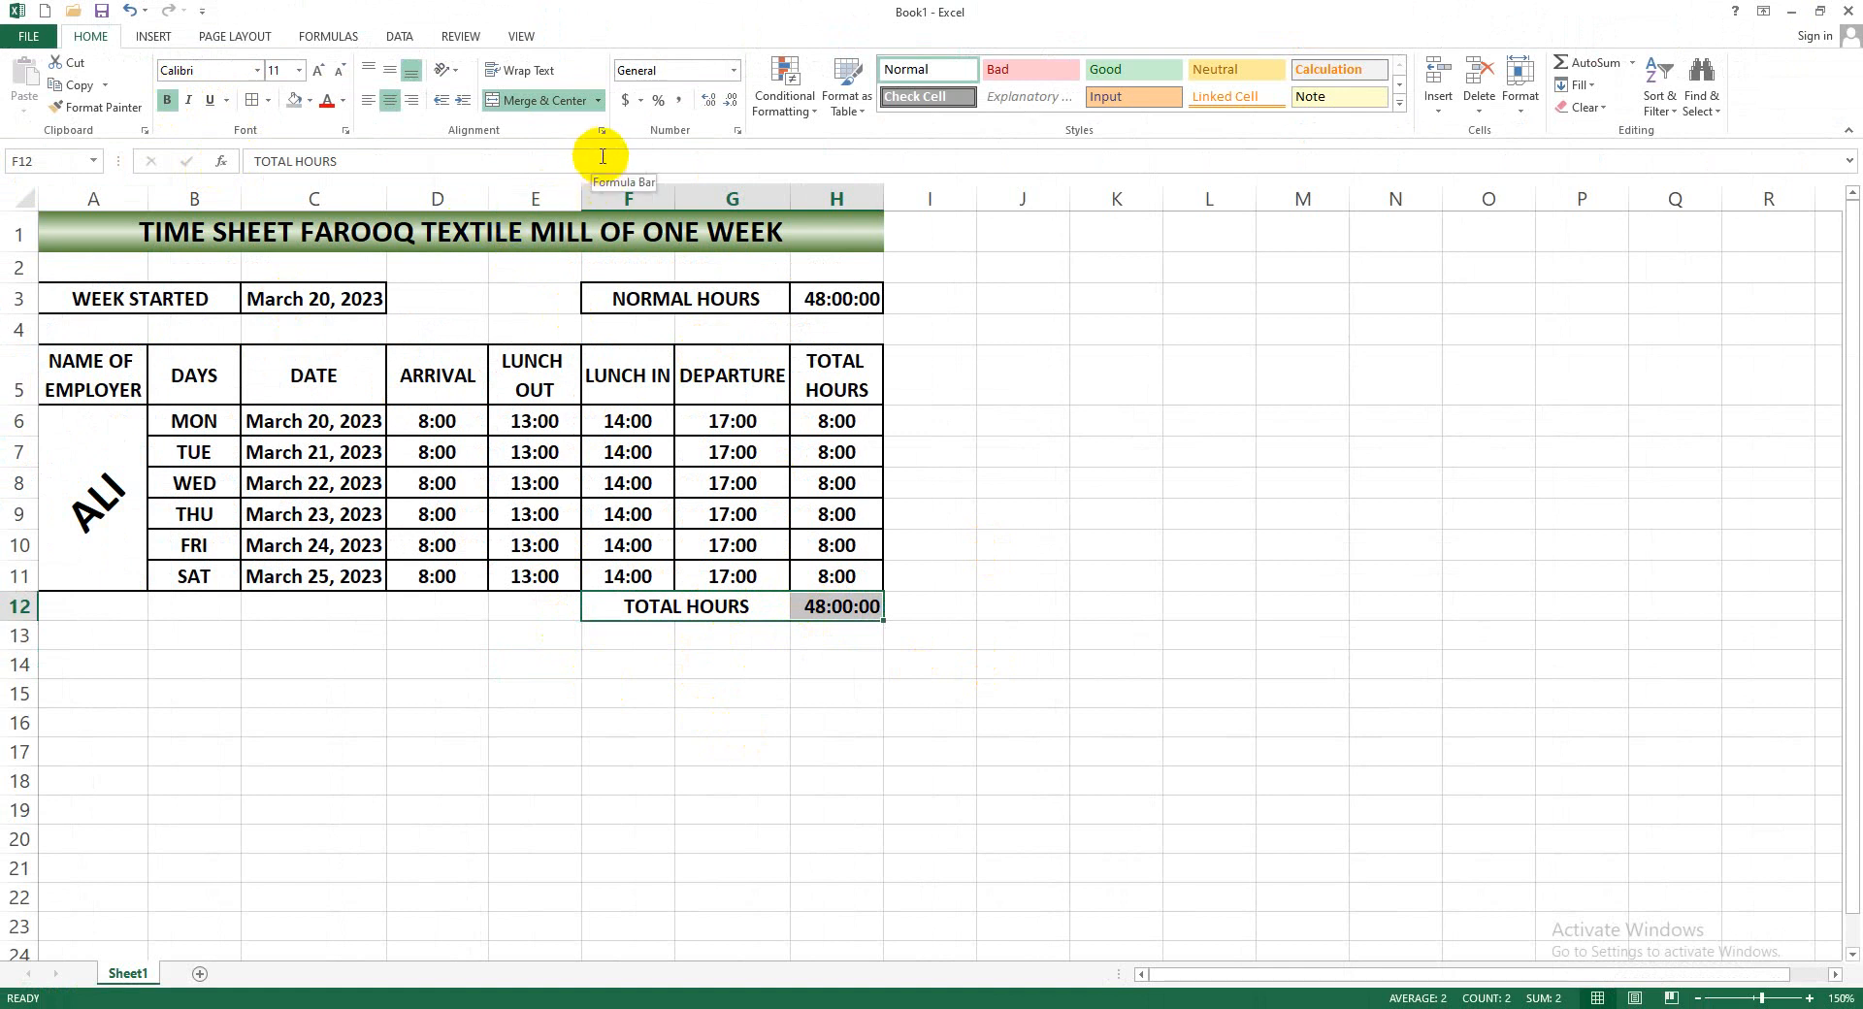
pyautogui.hotkey('ctrl', '1')
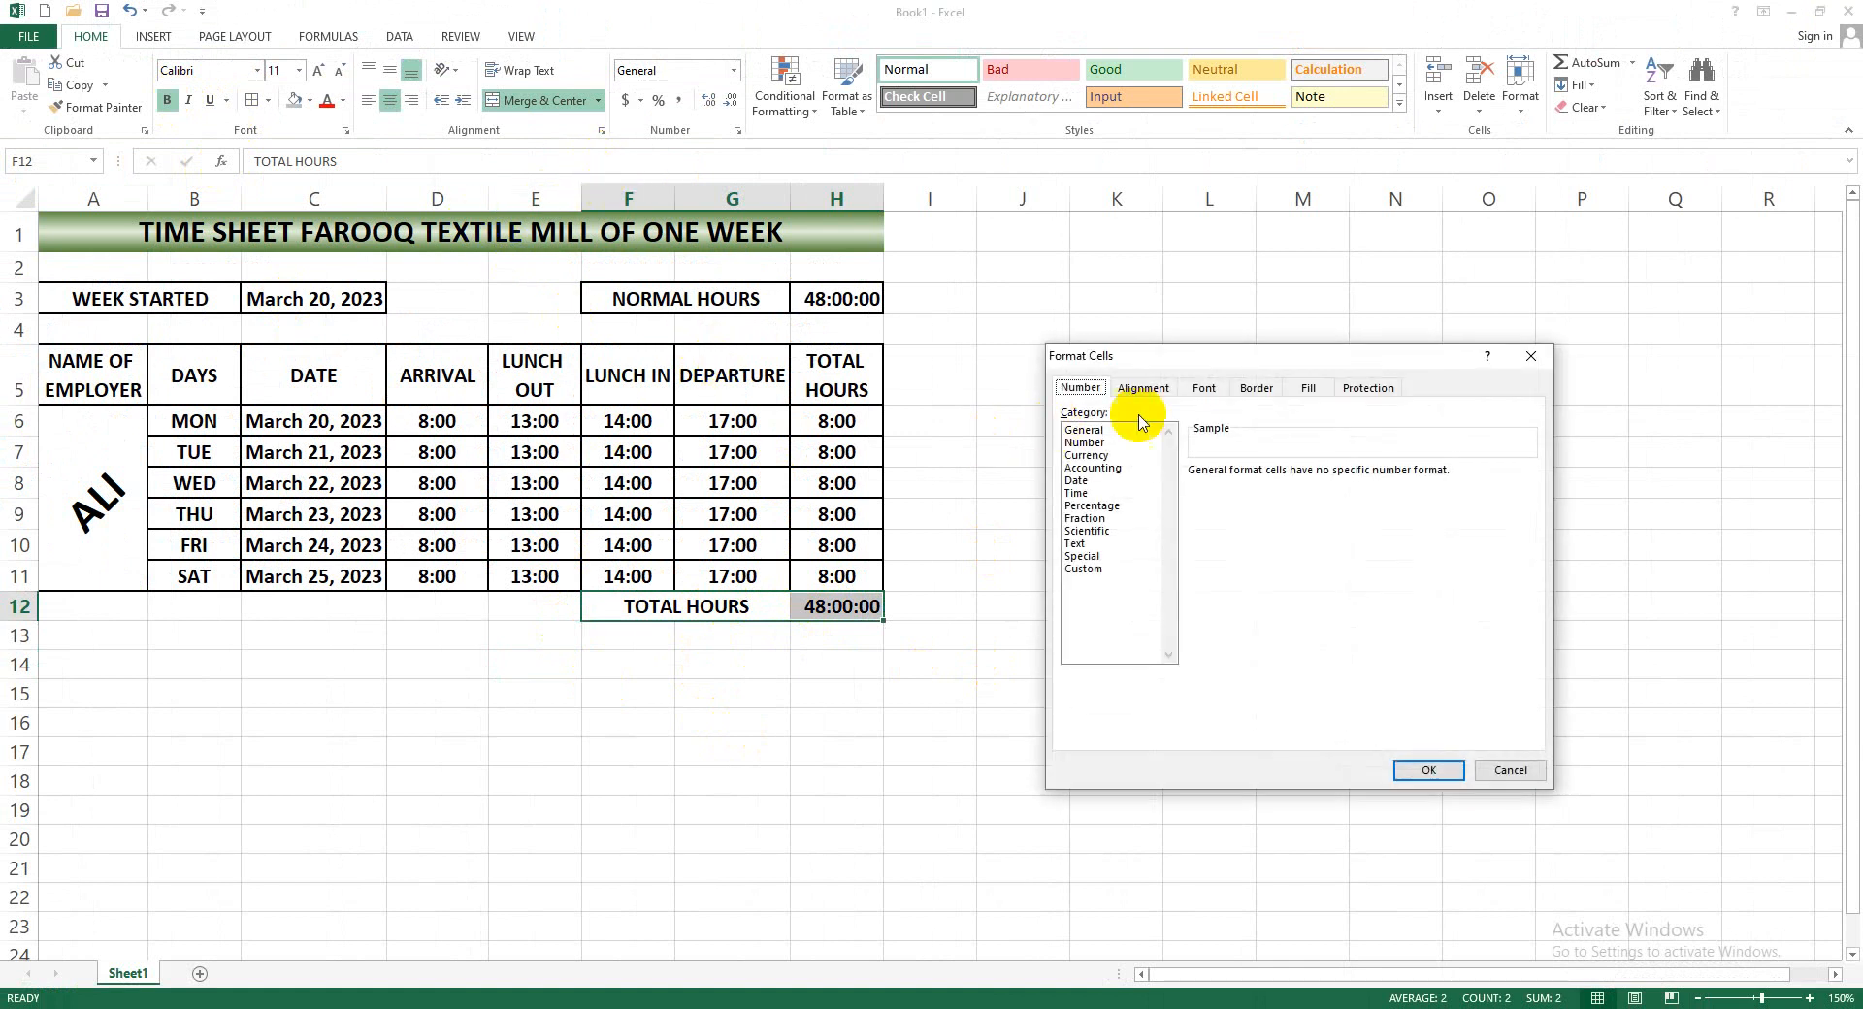
pyautogui.click(1257, 387)
pyautogui.click(1160, 512)
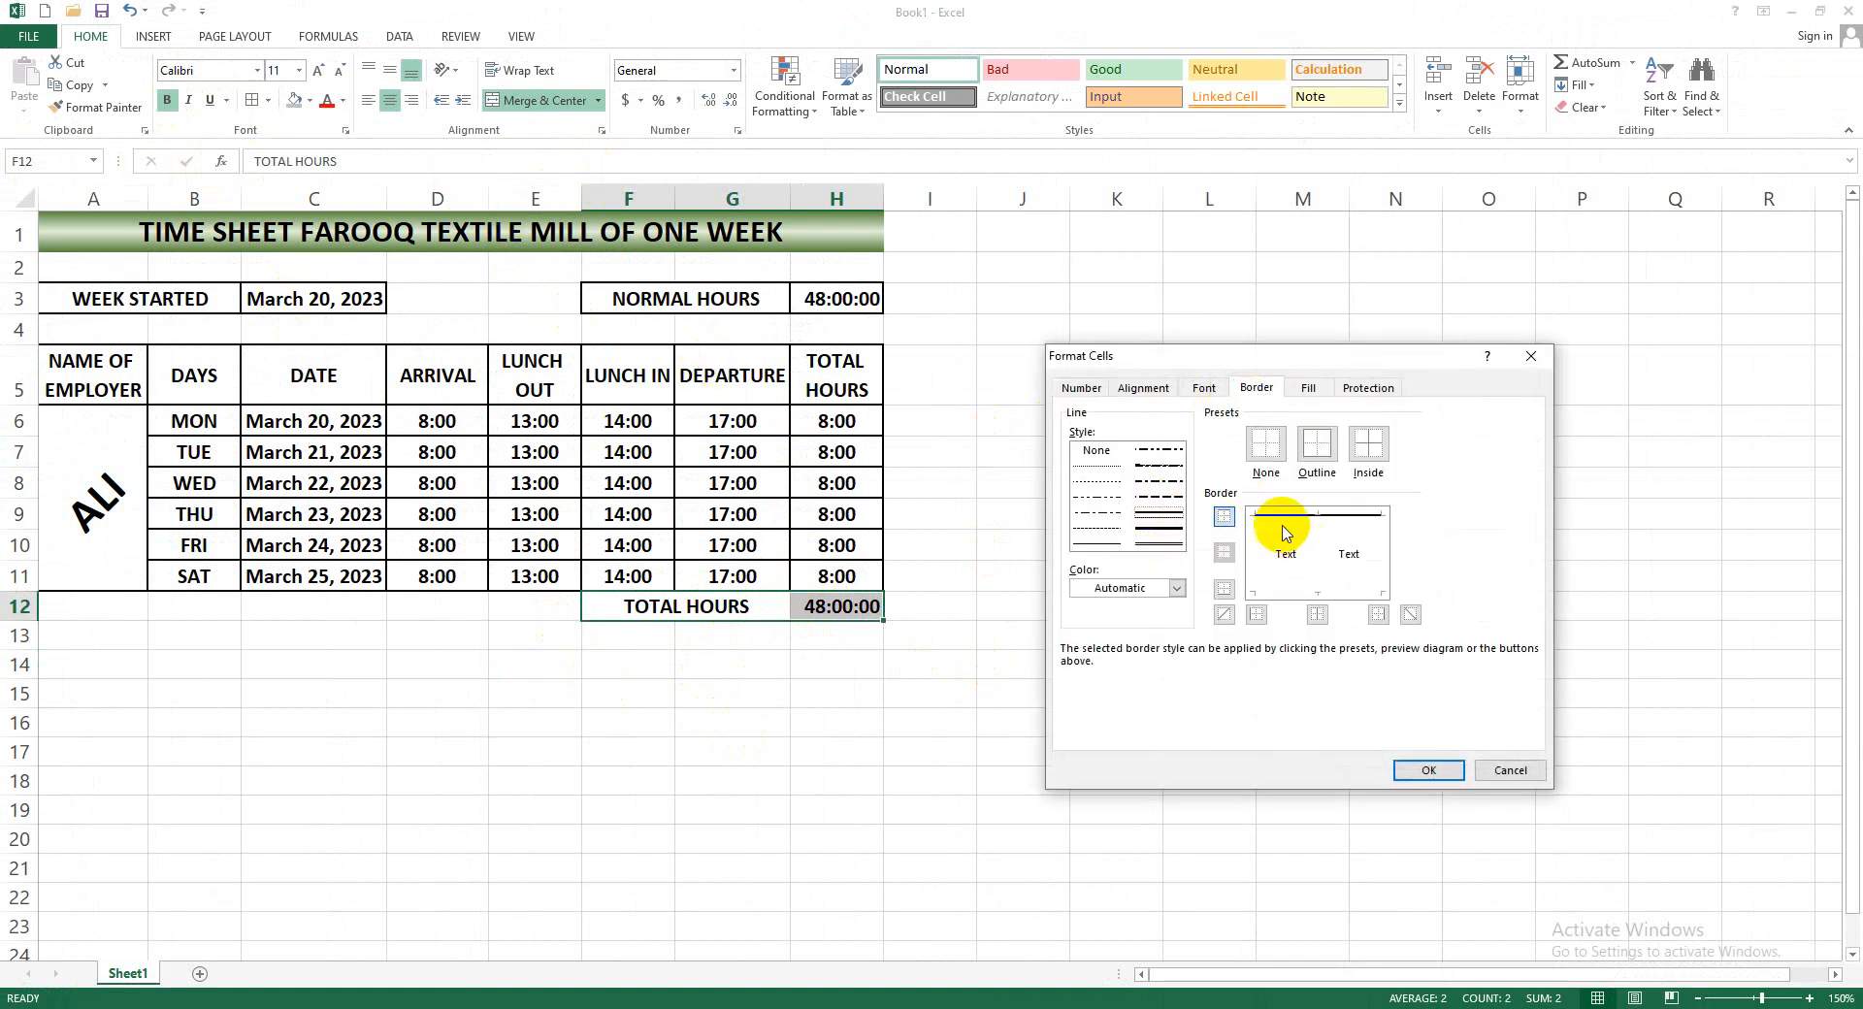
pyautogui.click(1368, 446)
pyautogui.click(1312, 449)
pyautogui.click(1425, 767)
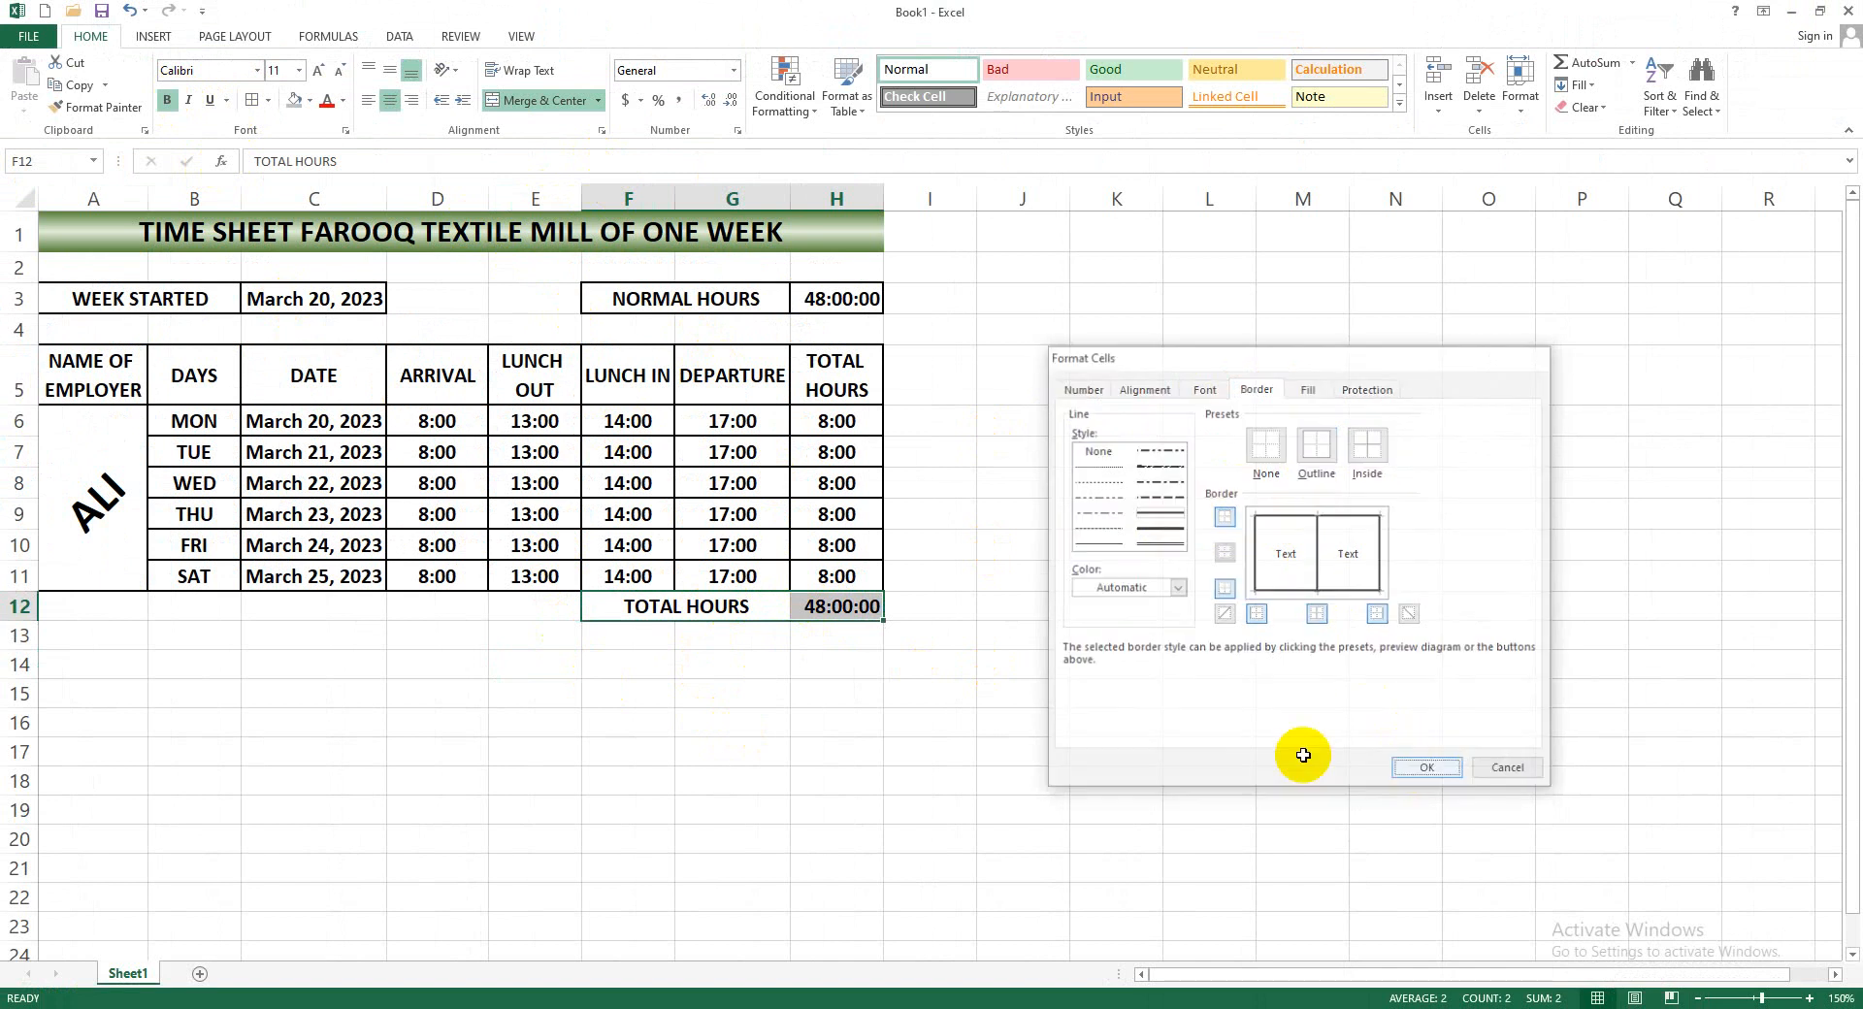
# Save the workbook in the Documents folder as TIME SHEET FAROOQ TEXTILE MILL OF ONE WEEK
pyautogui.click(1021, 750)
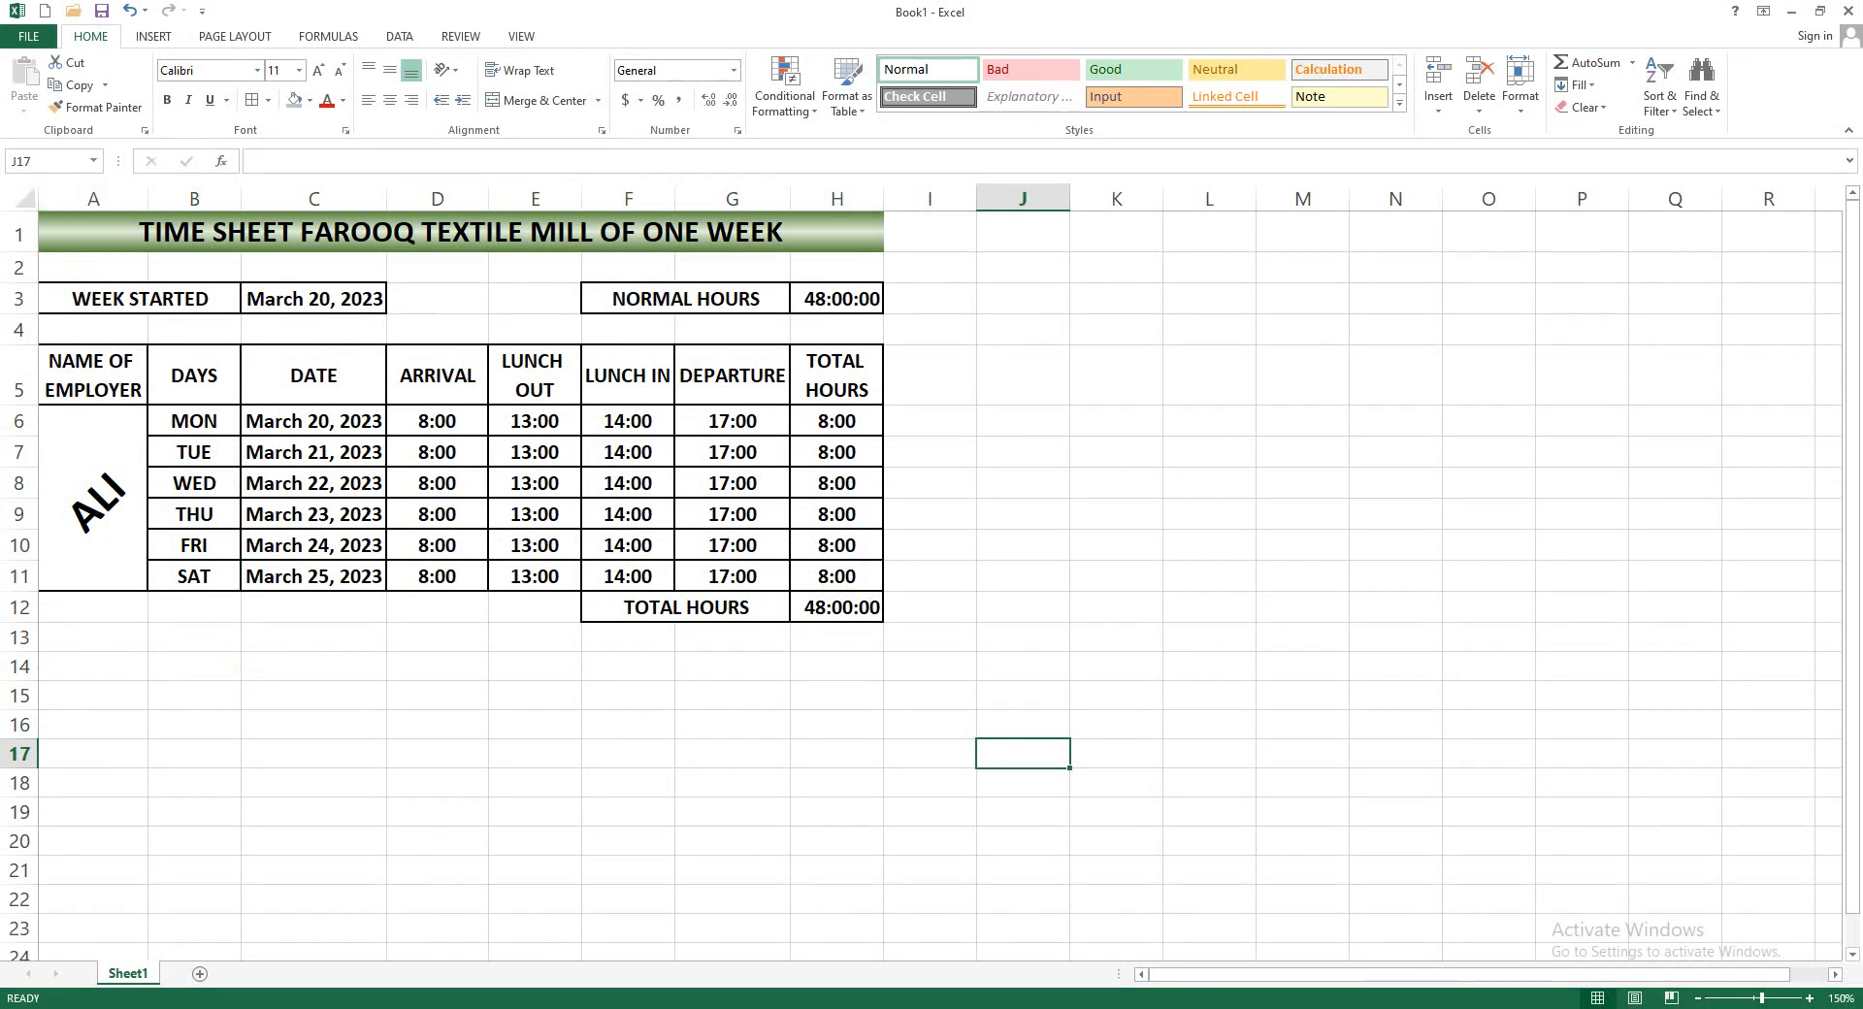
pyautogui.click(27, 36)
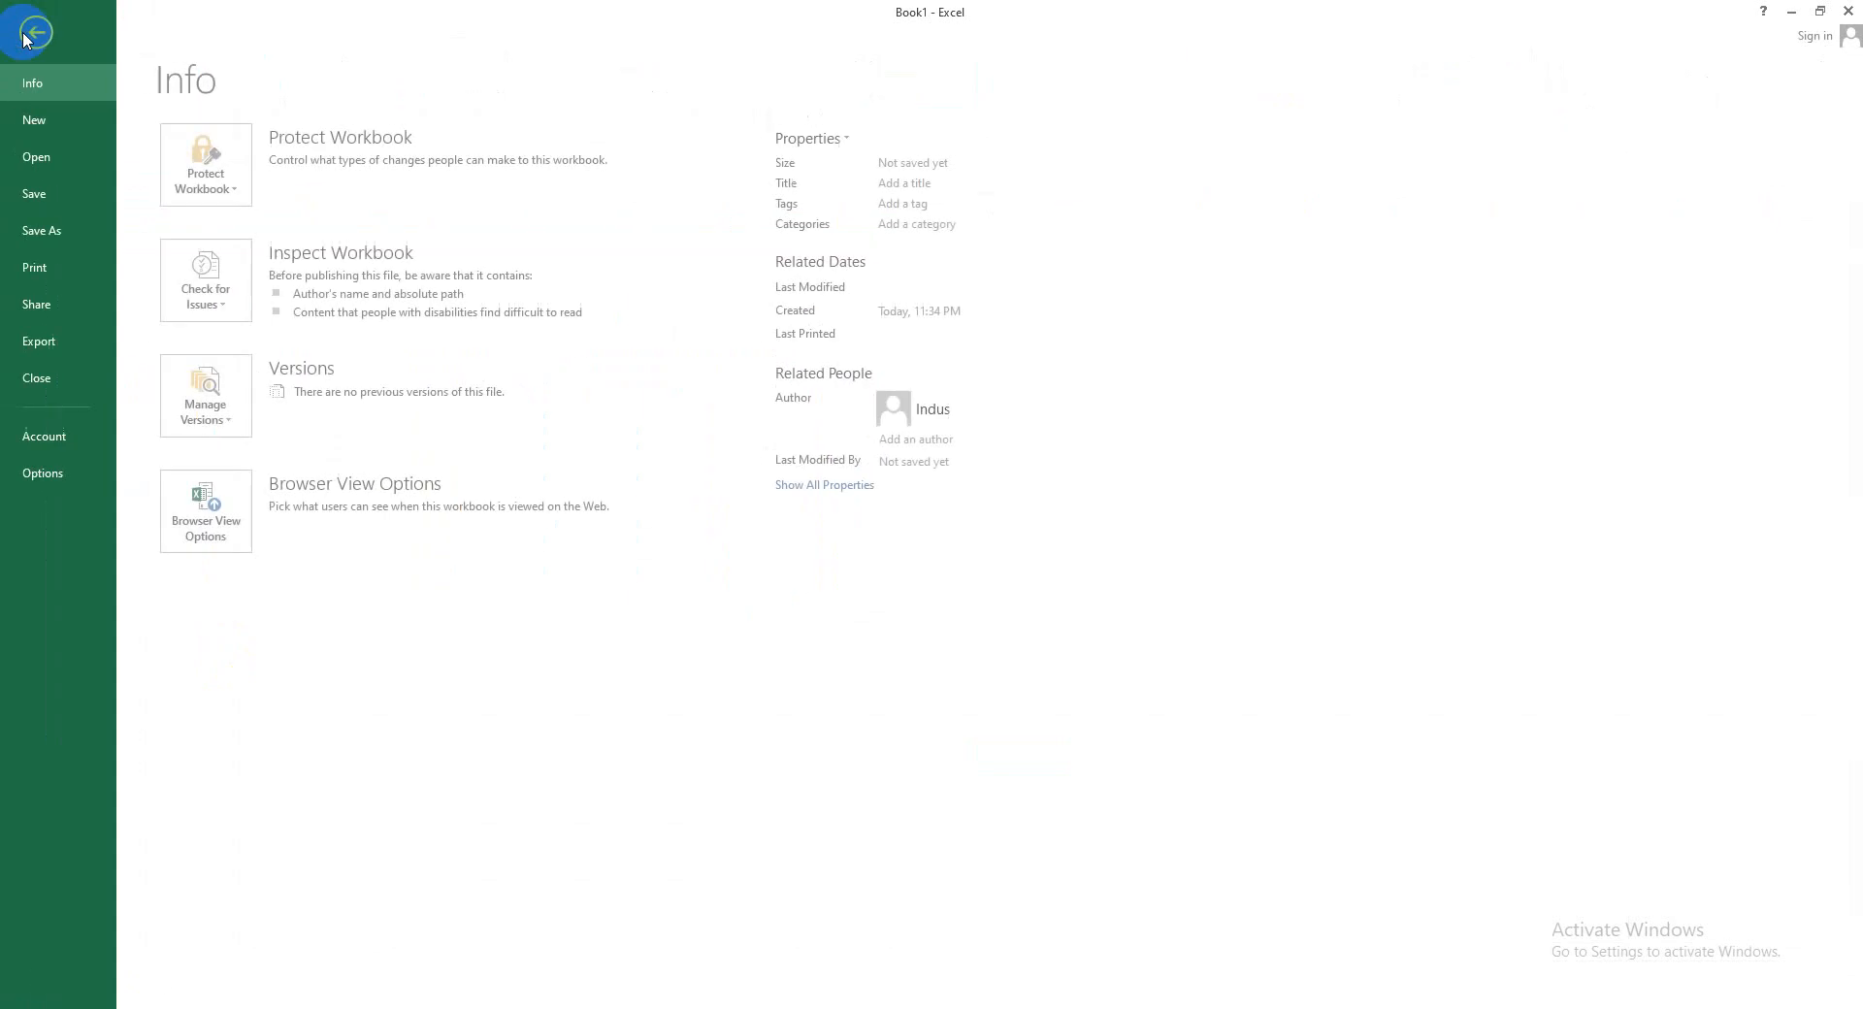
pyautogui.click(39, 203)
pyautogui.click(39, 32)
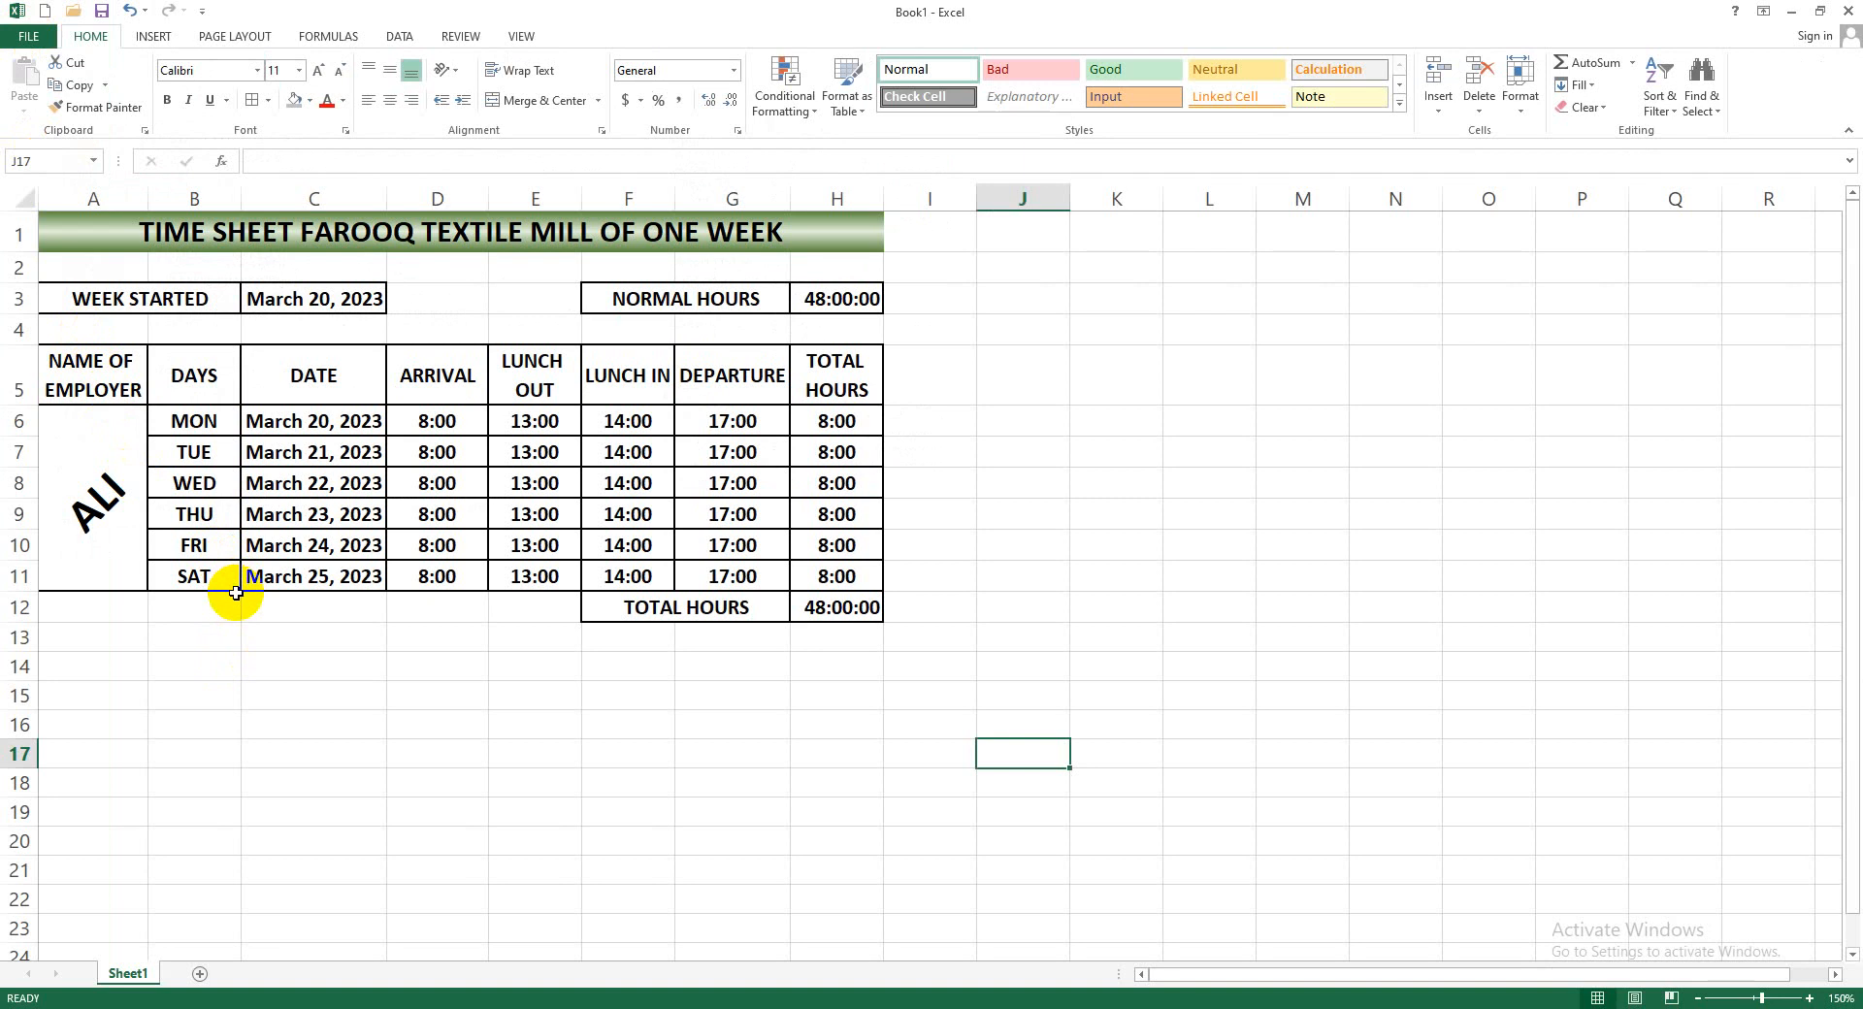
pyautogui.press('F12')
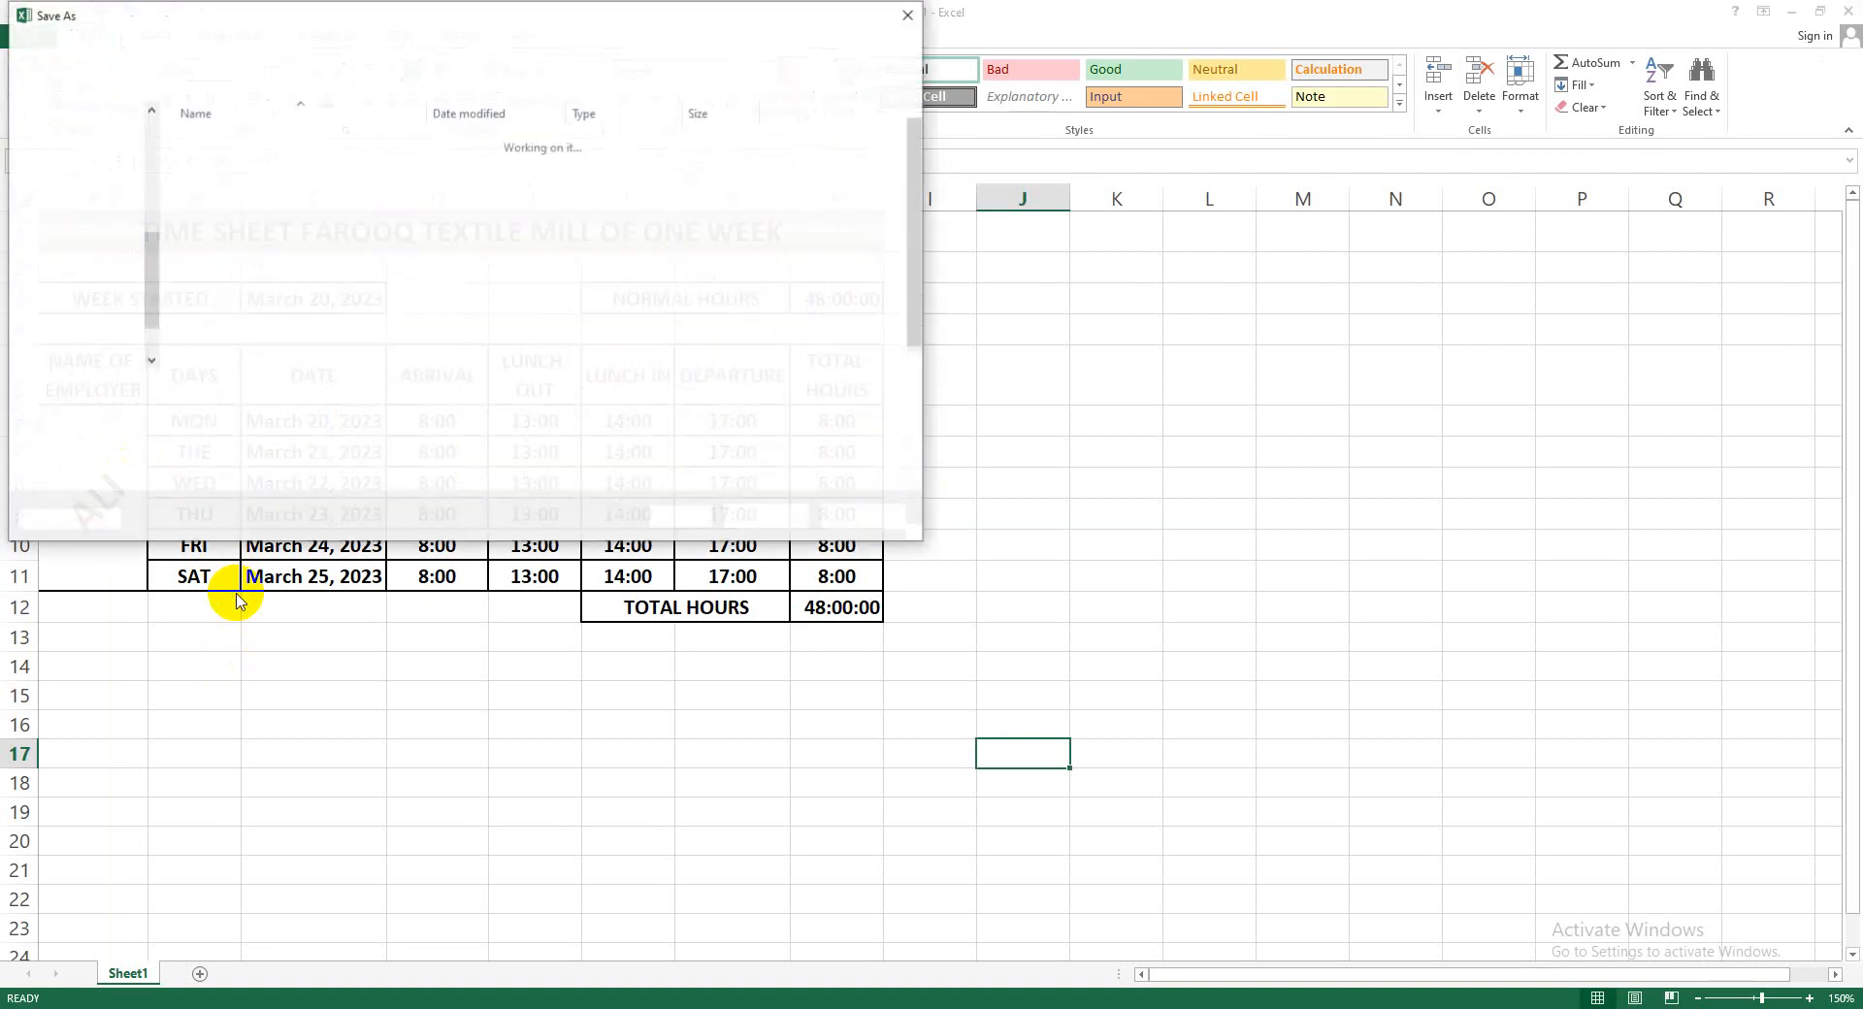
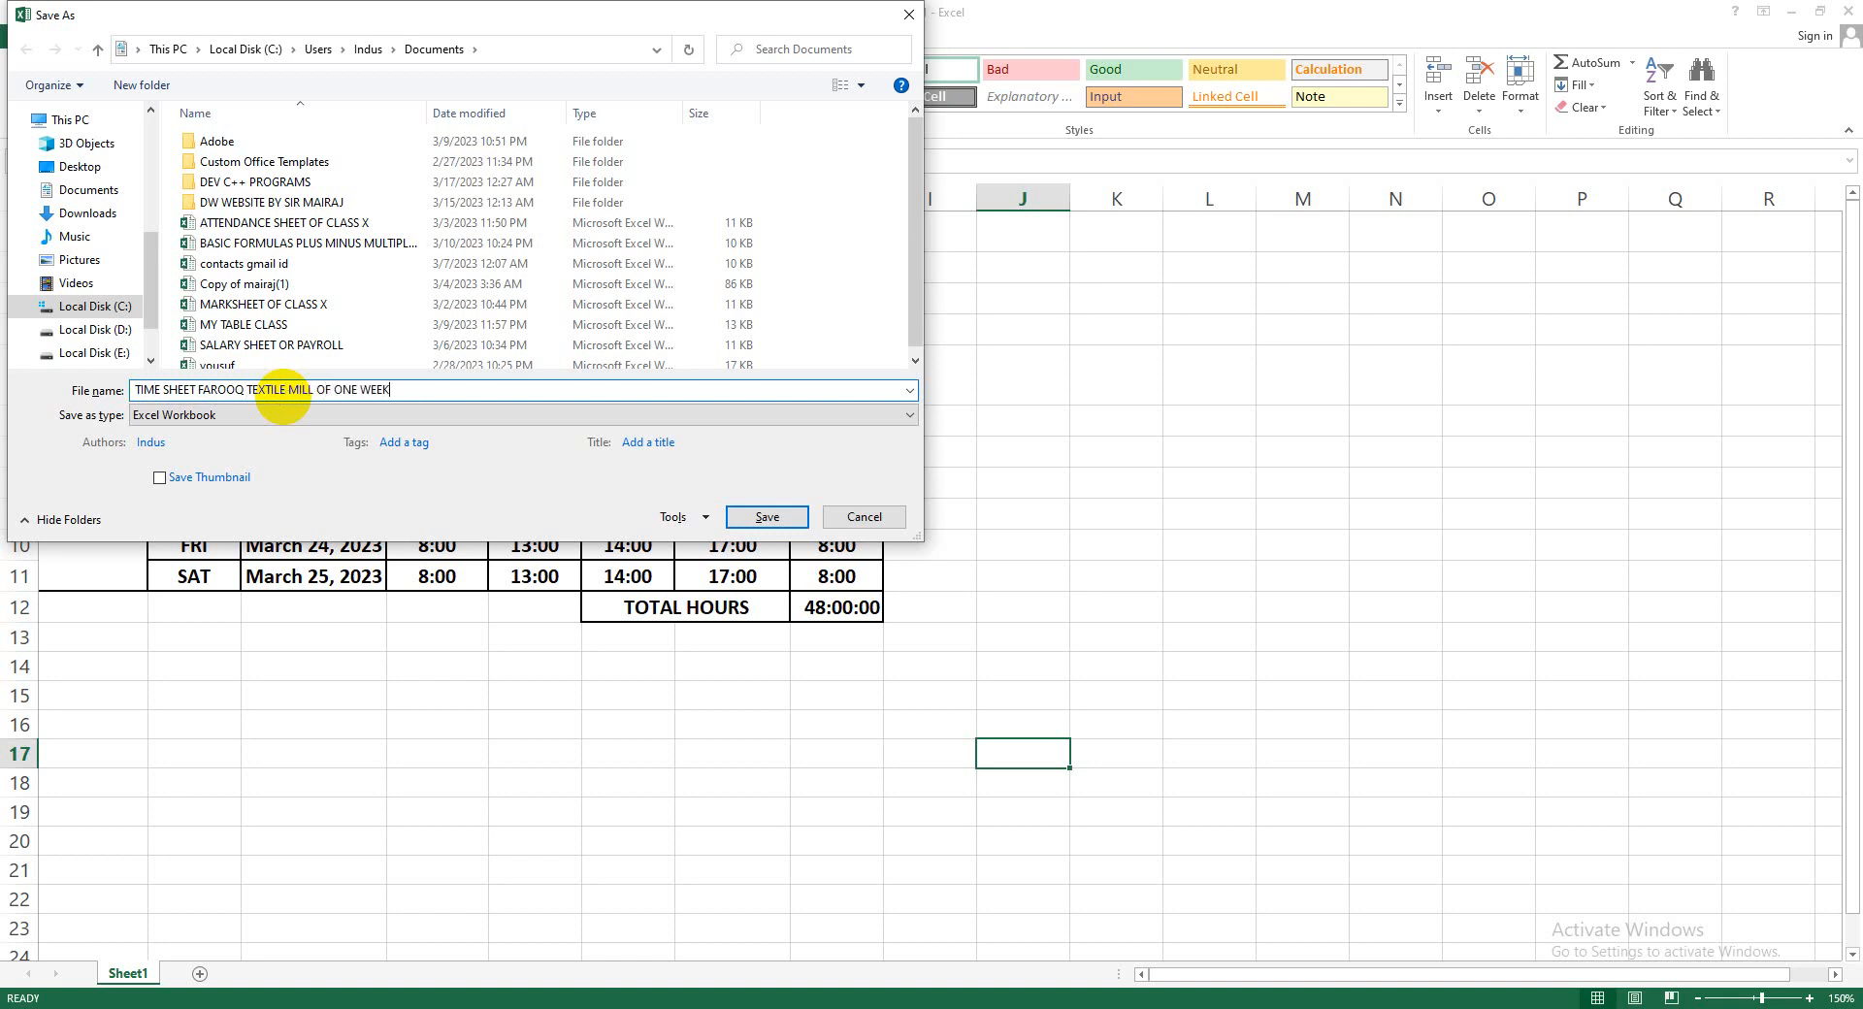
pyautogui.click(767, 517)
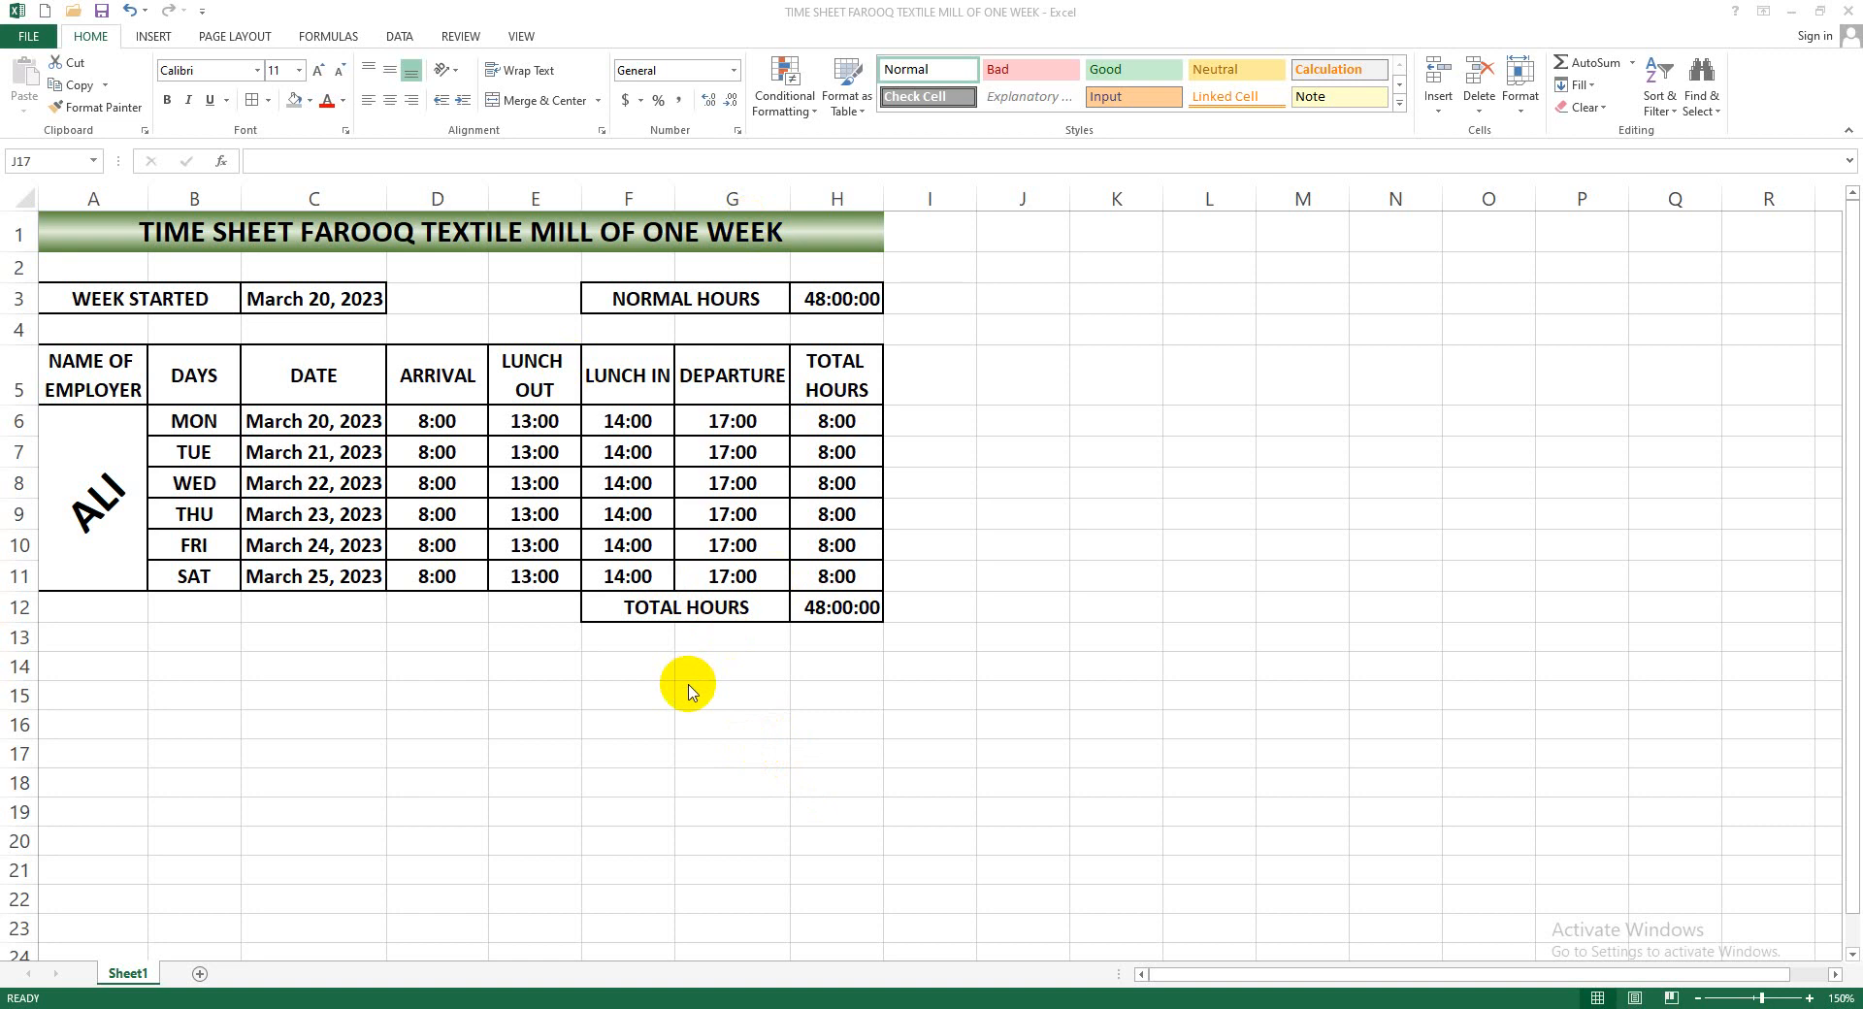
# Enter the labels UNDER WORKED BY HOURS in D14 and OVER WORKED BY HOURS in D15
pyautogui.click(474, 670)
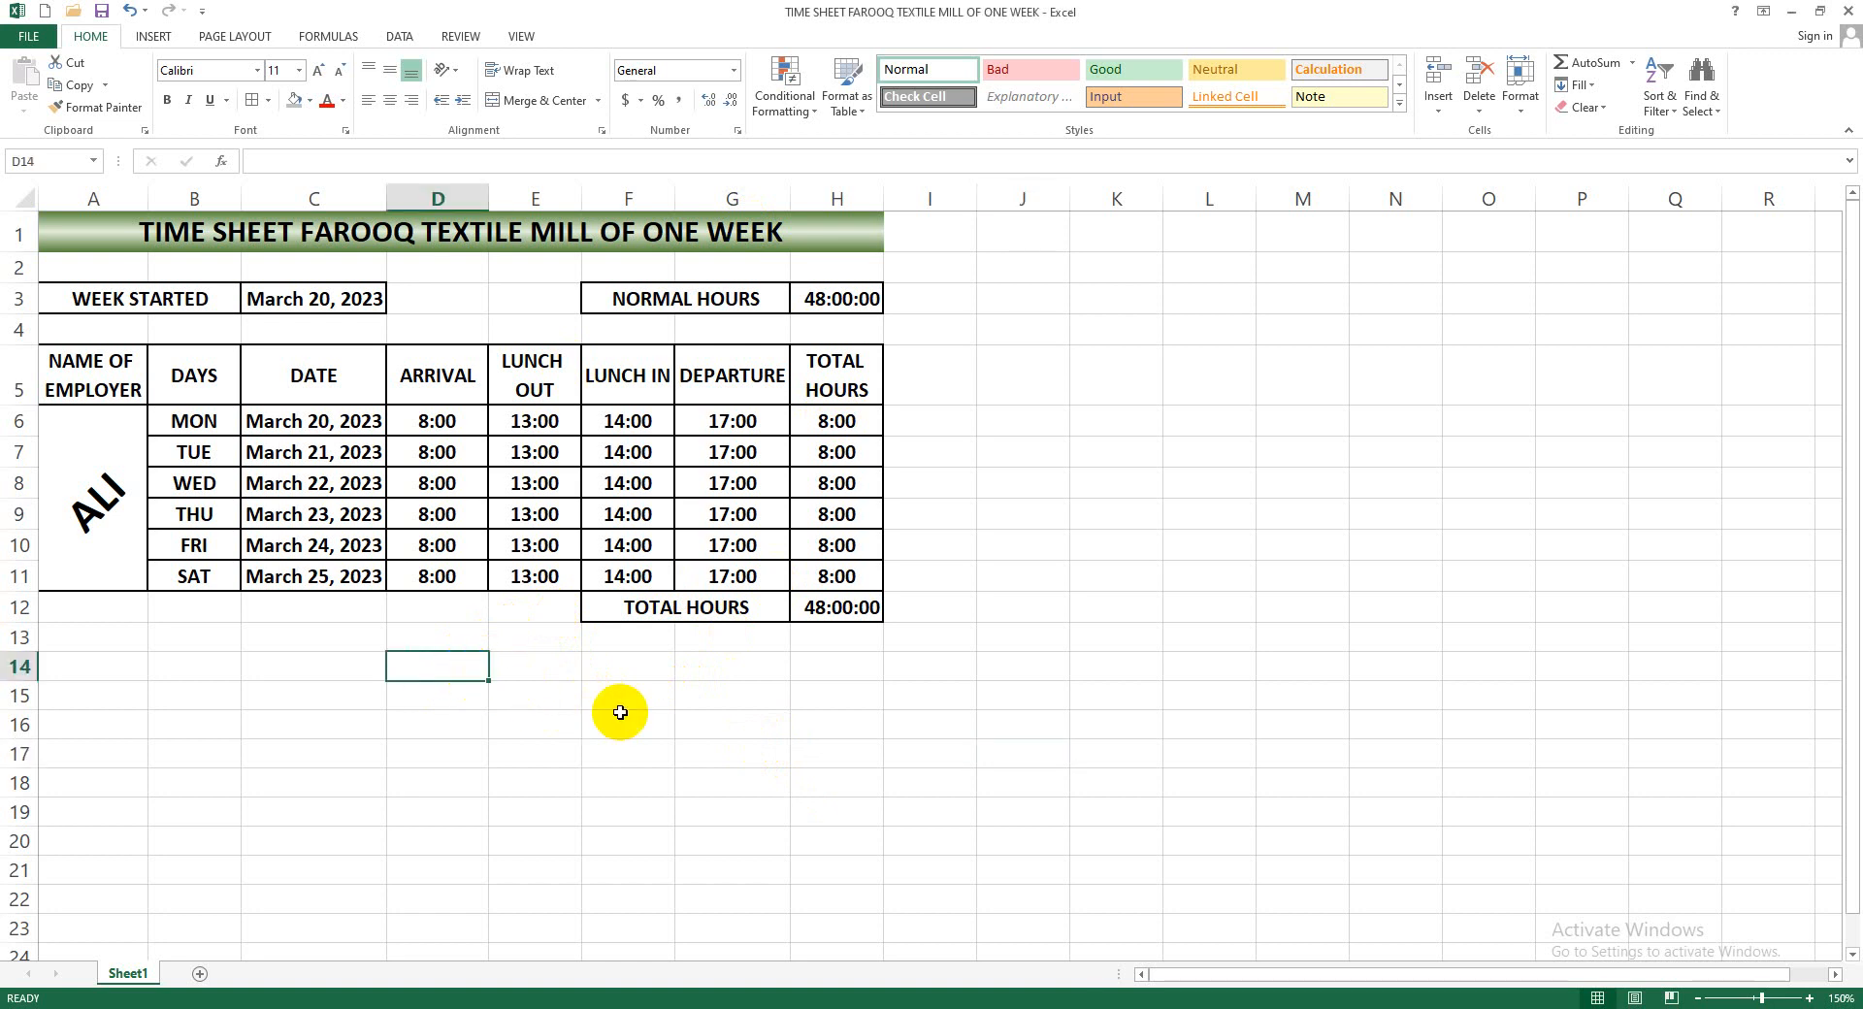
pyautogui.write('UNDER WORKED BY HOURS')
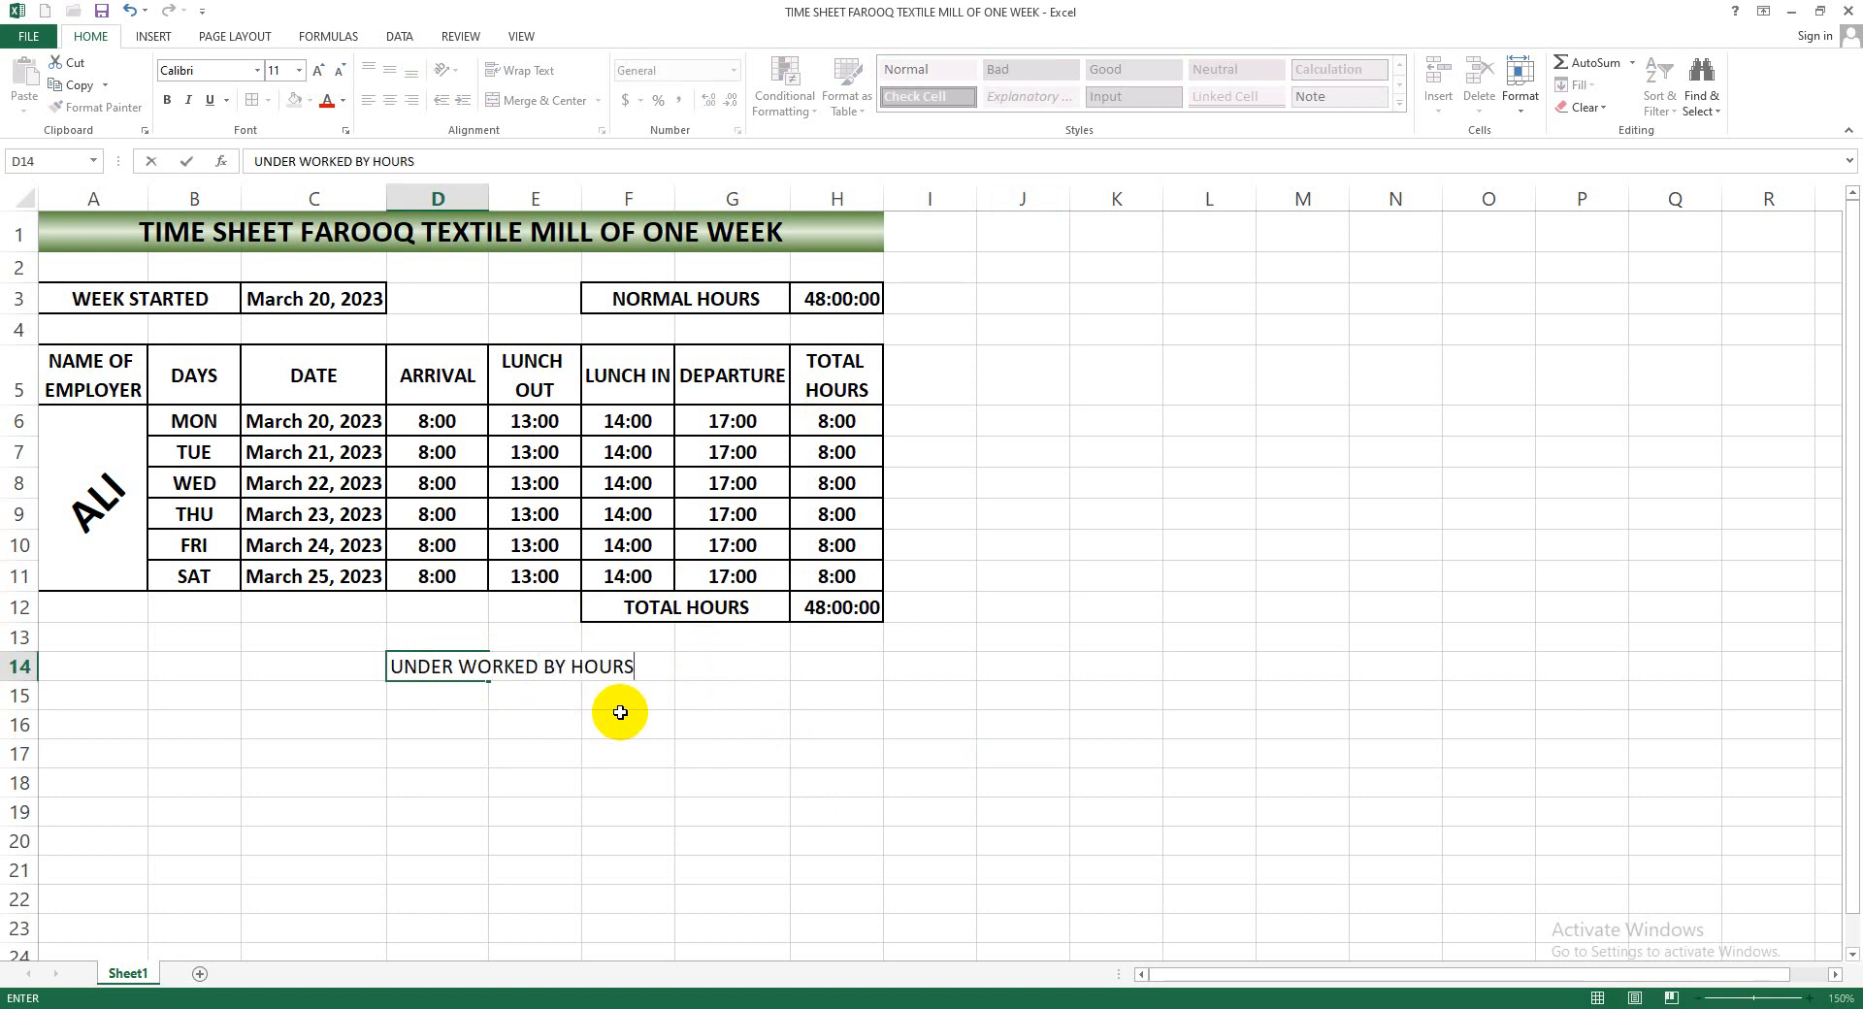
pyautogui.press('Return')
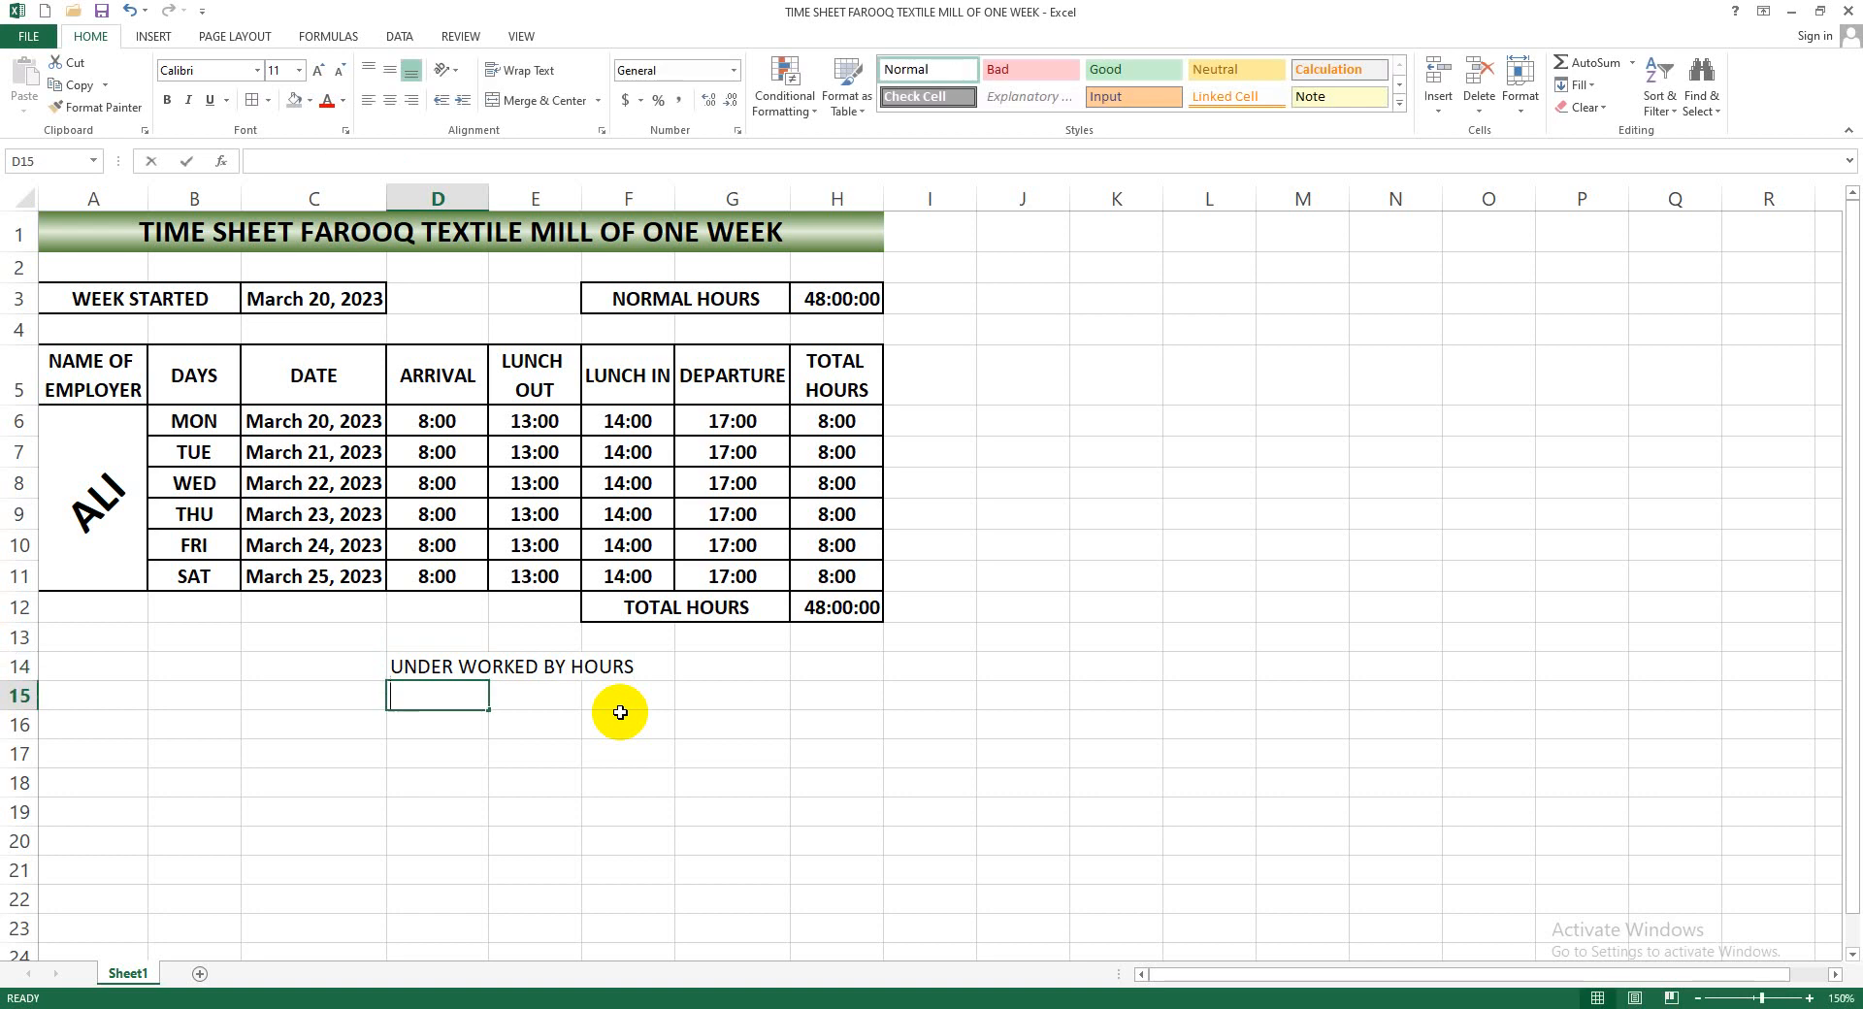
pyautogui.write('OVER WORKED BY HOURS')
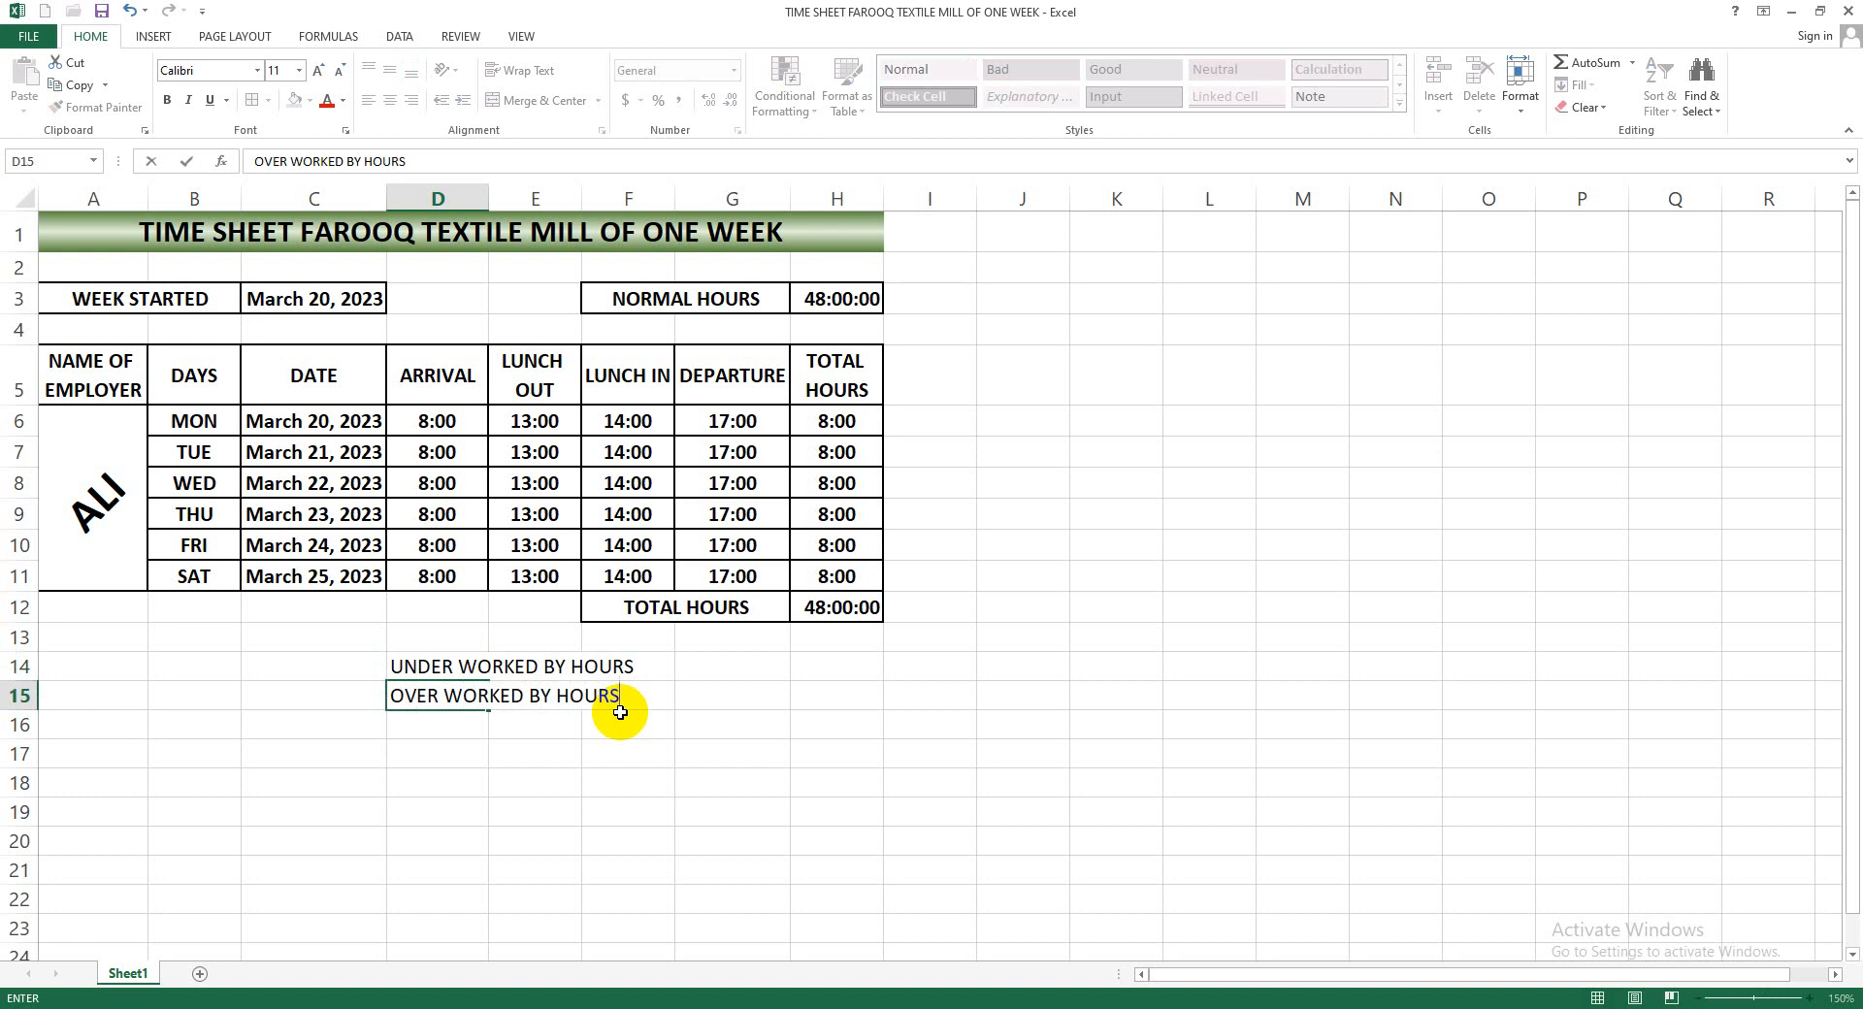
pyautogui.press('Tab')
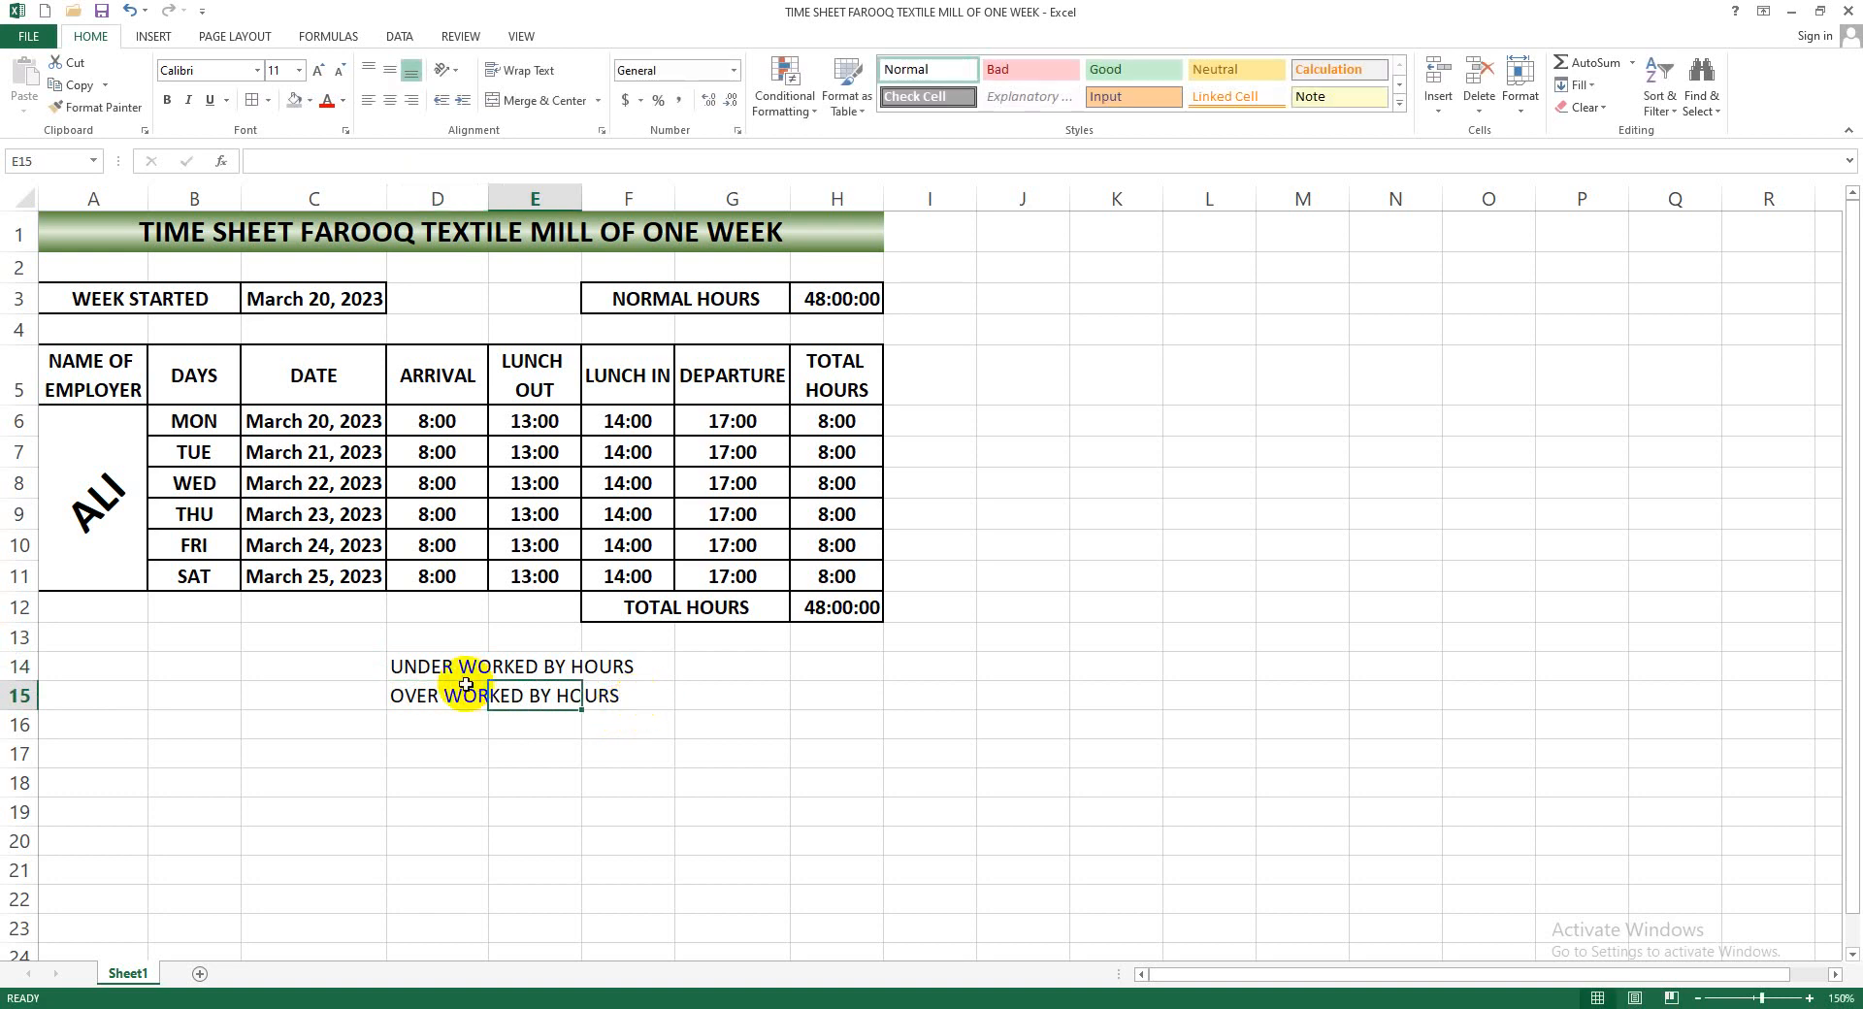
# Make the under-worked and over-worked labels in D14:D15 bold
pyautogui.click(438, 663)
pyautogui.moveTo(439, 663); pyautogui.dragTo(427, 708)
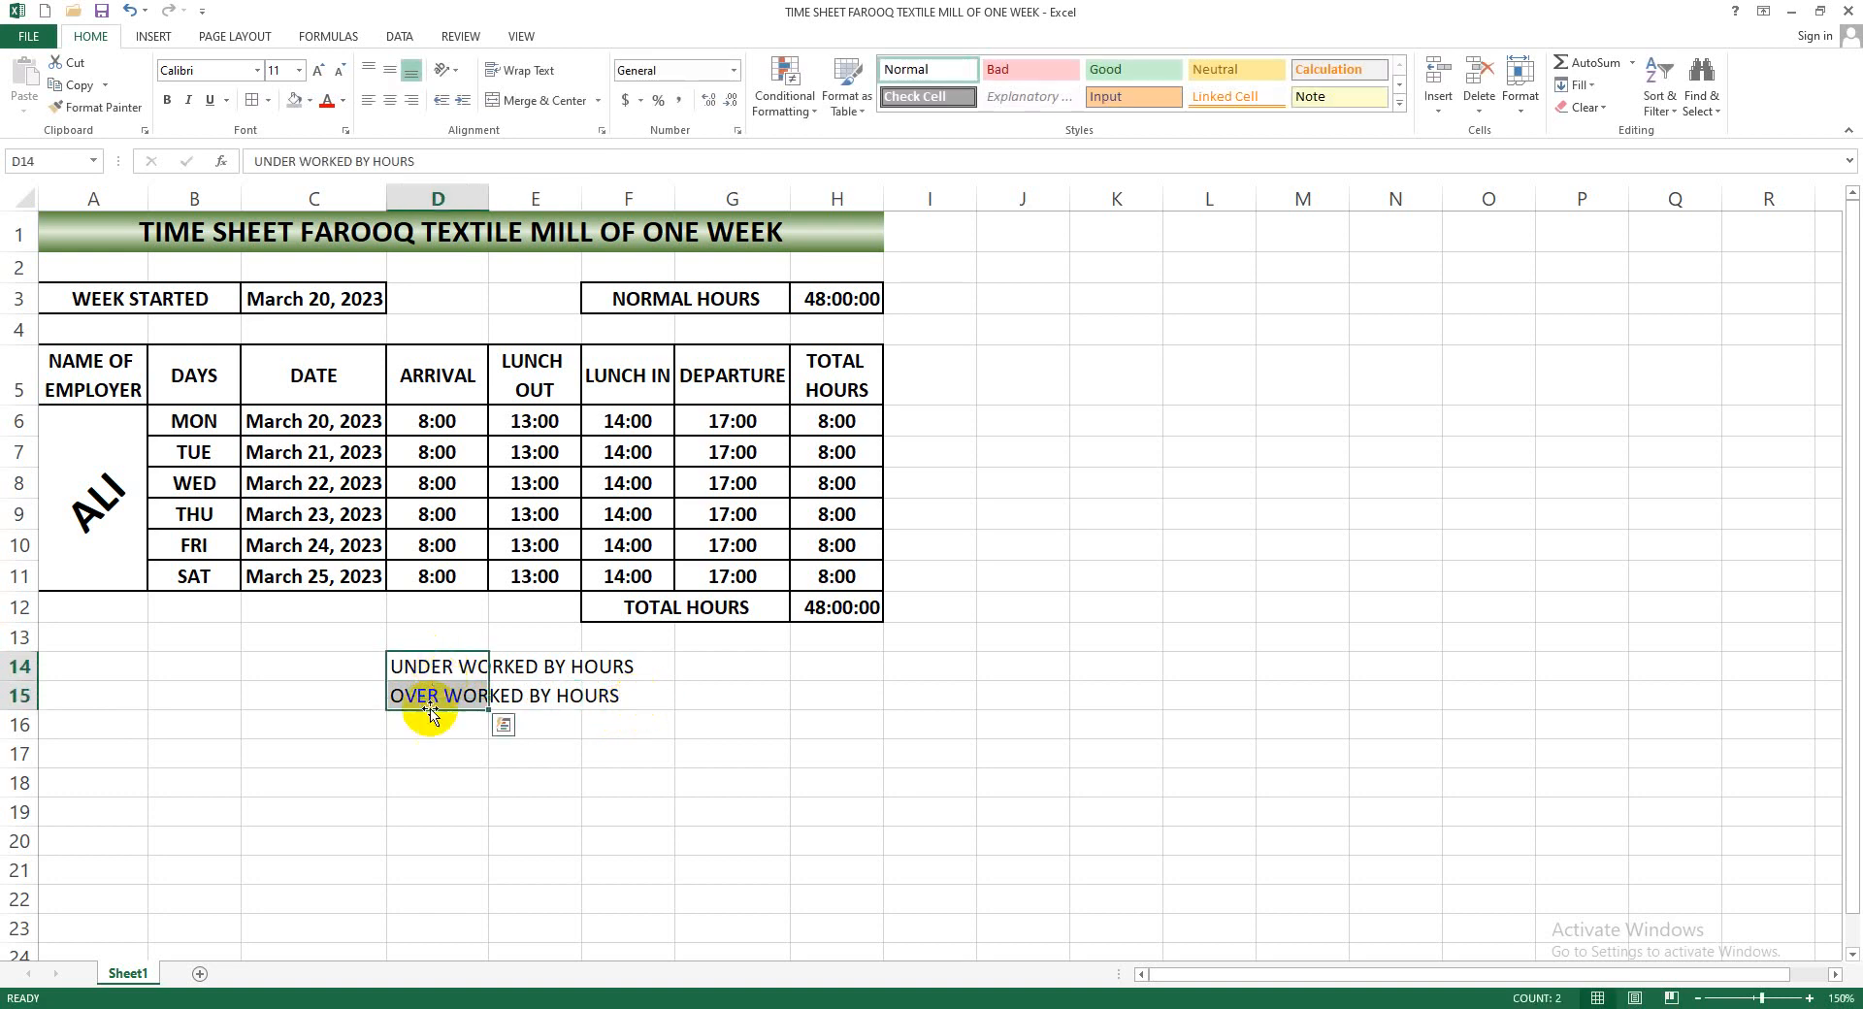
pyautogui.click(167, 100)
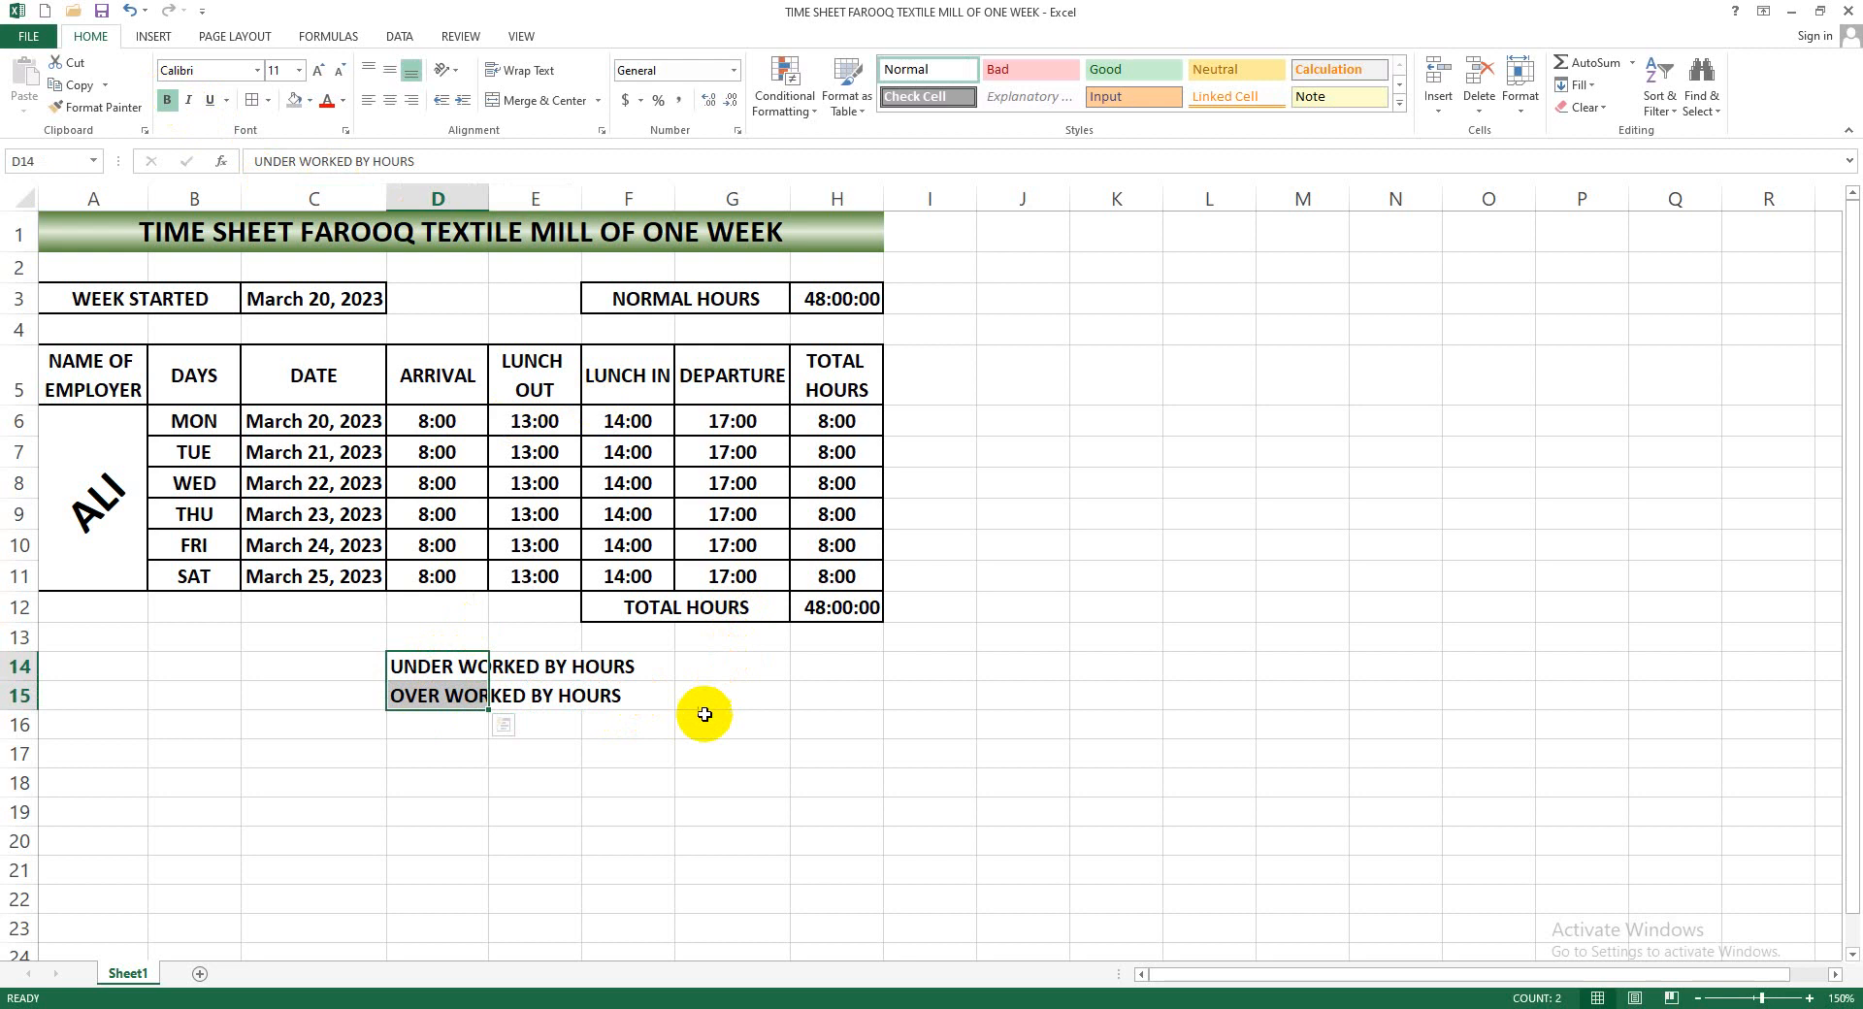
pyautogui.click(714, 776)
# Merge D14:F15 across so each of the two labels occupies its own merged row from D to F
pyautogui.moveTo(455, 676); pyautogui.dragTo(638, 692)
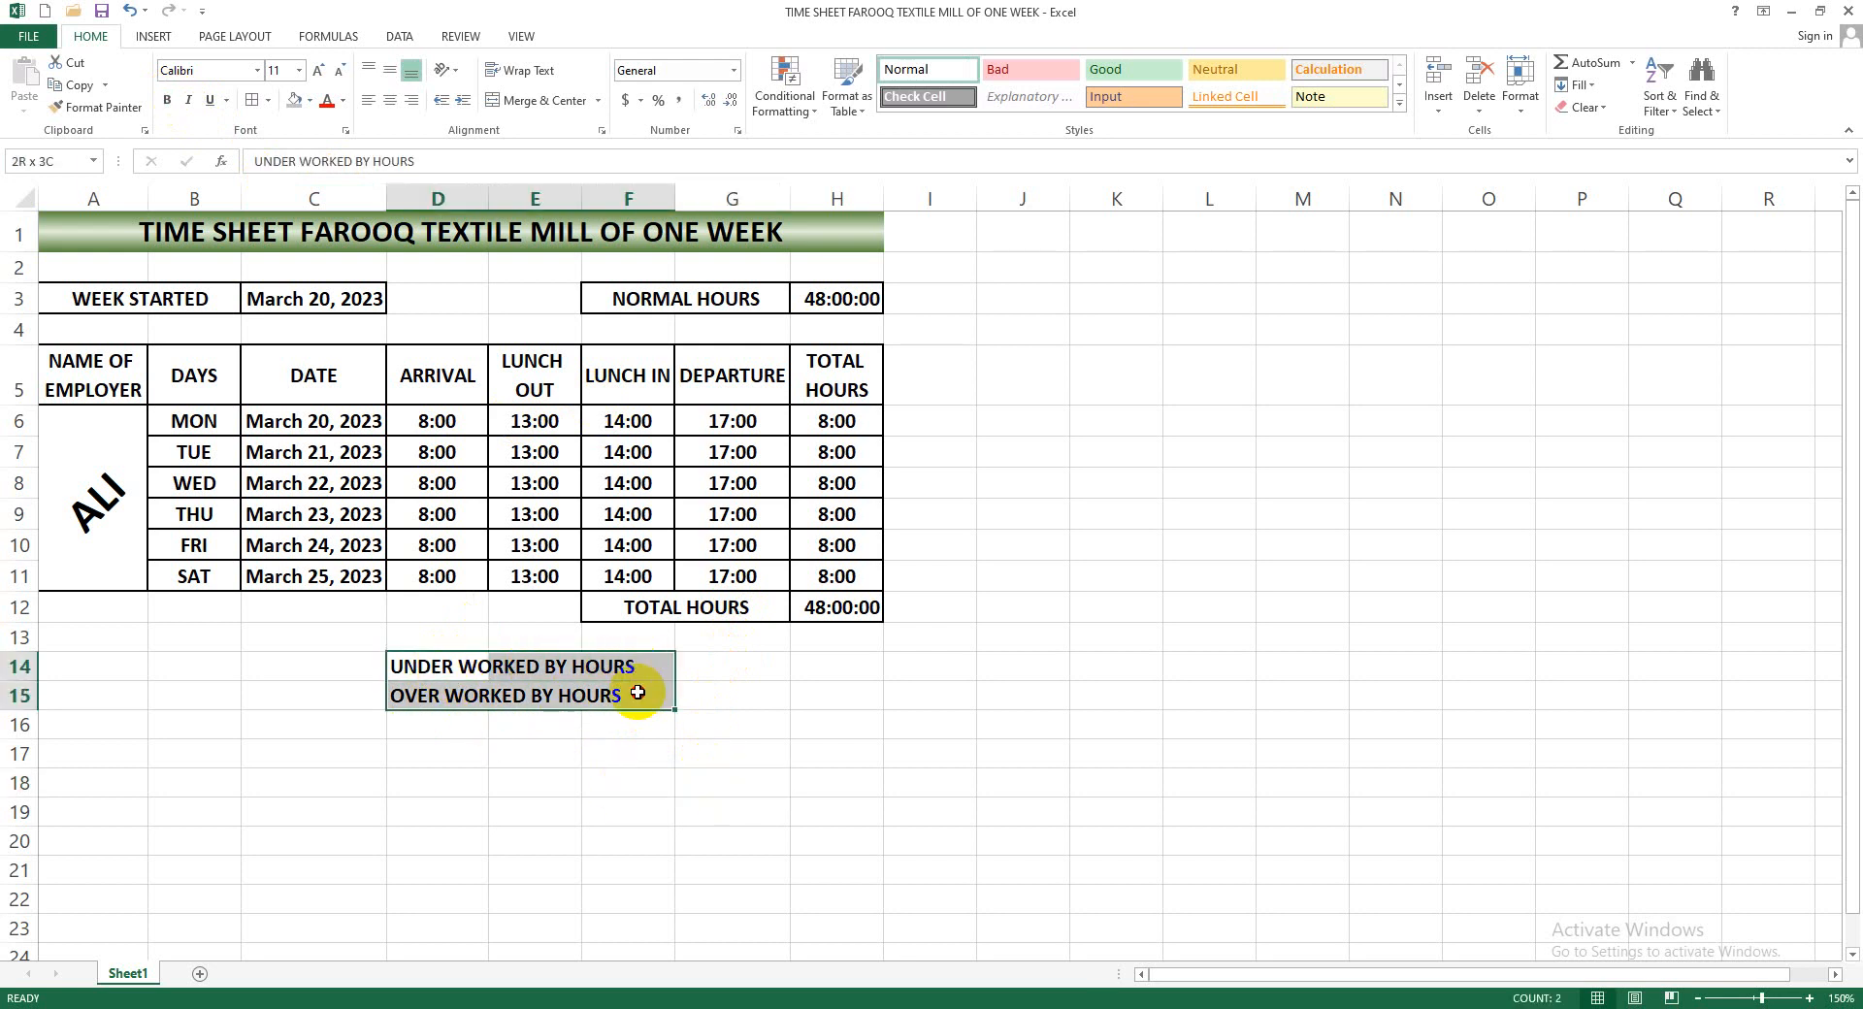
pyautogui.click(497, 751)
pyautogui.moveTo(458, 666); pyautogui.dragTo(606, 665)
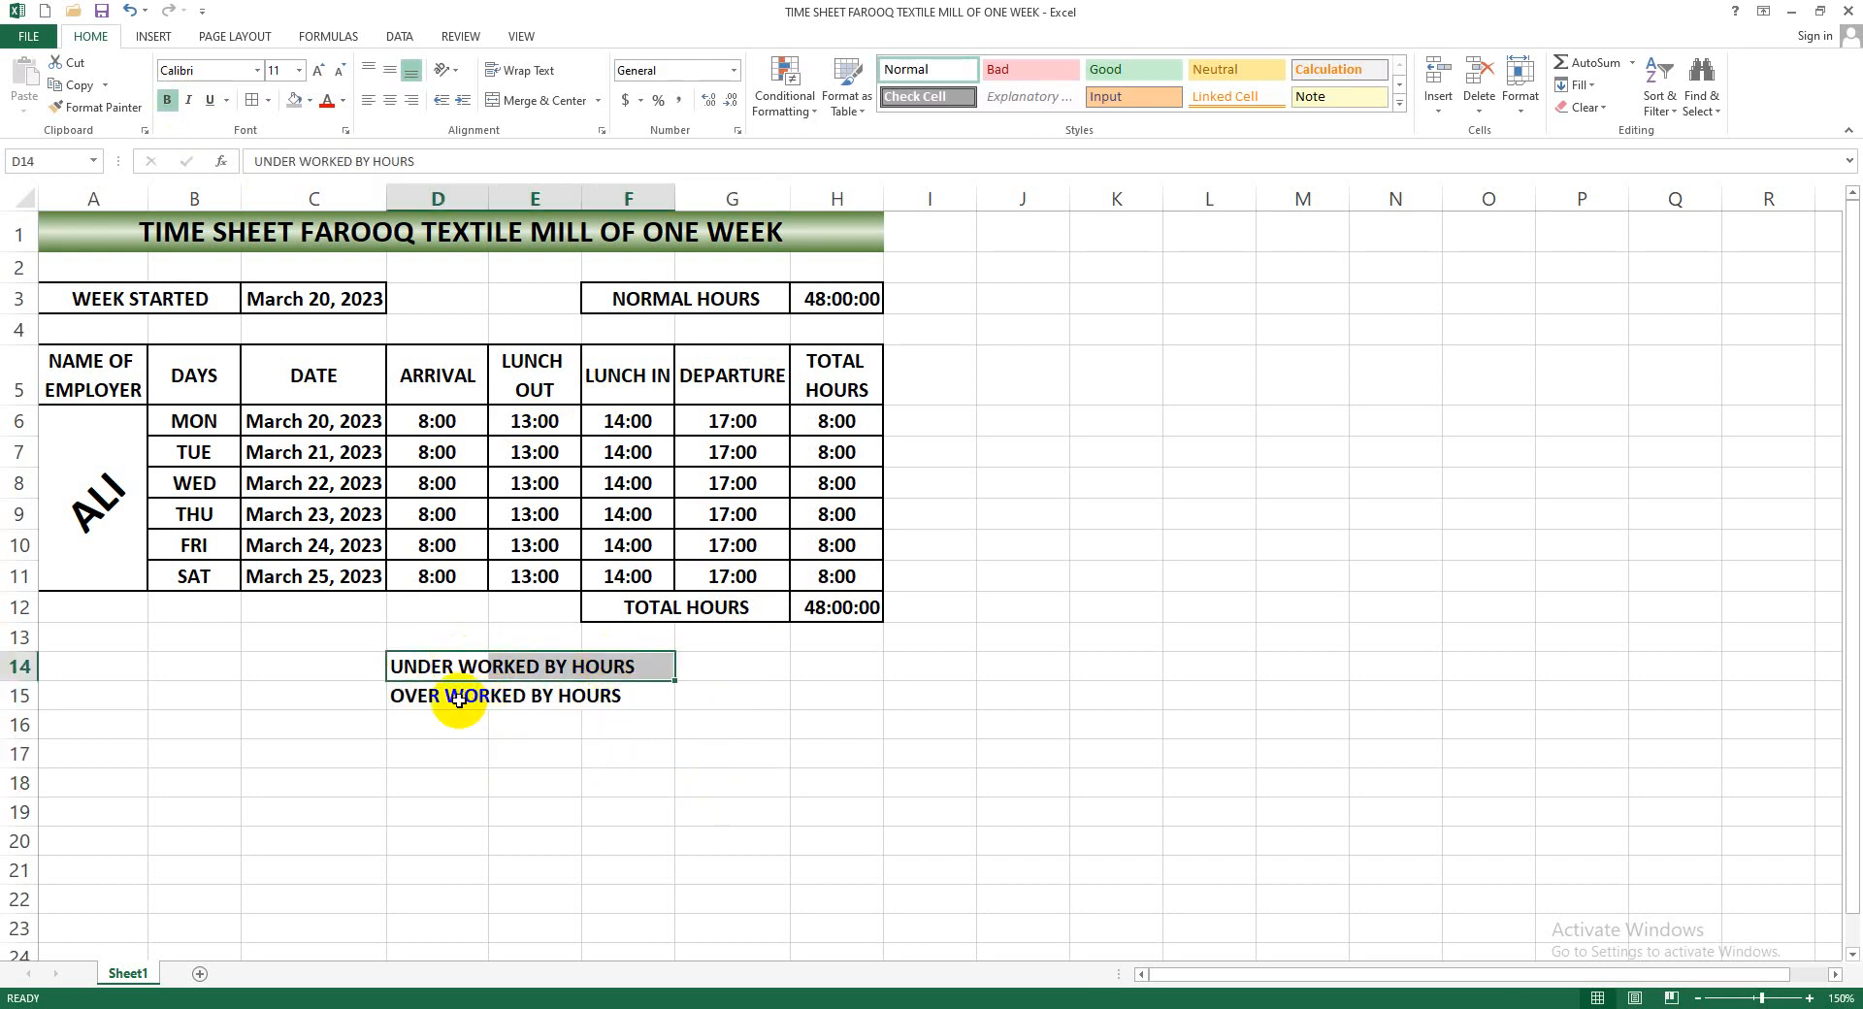
pyautogui.moveTo(459, 698); pyautogui.dragTo(615, 699)
pyautogui.click(548, 757)
pyautogui.moveTo(441, 666); pyautogui.dragTo(641, 698)
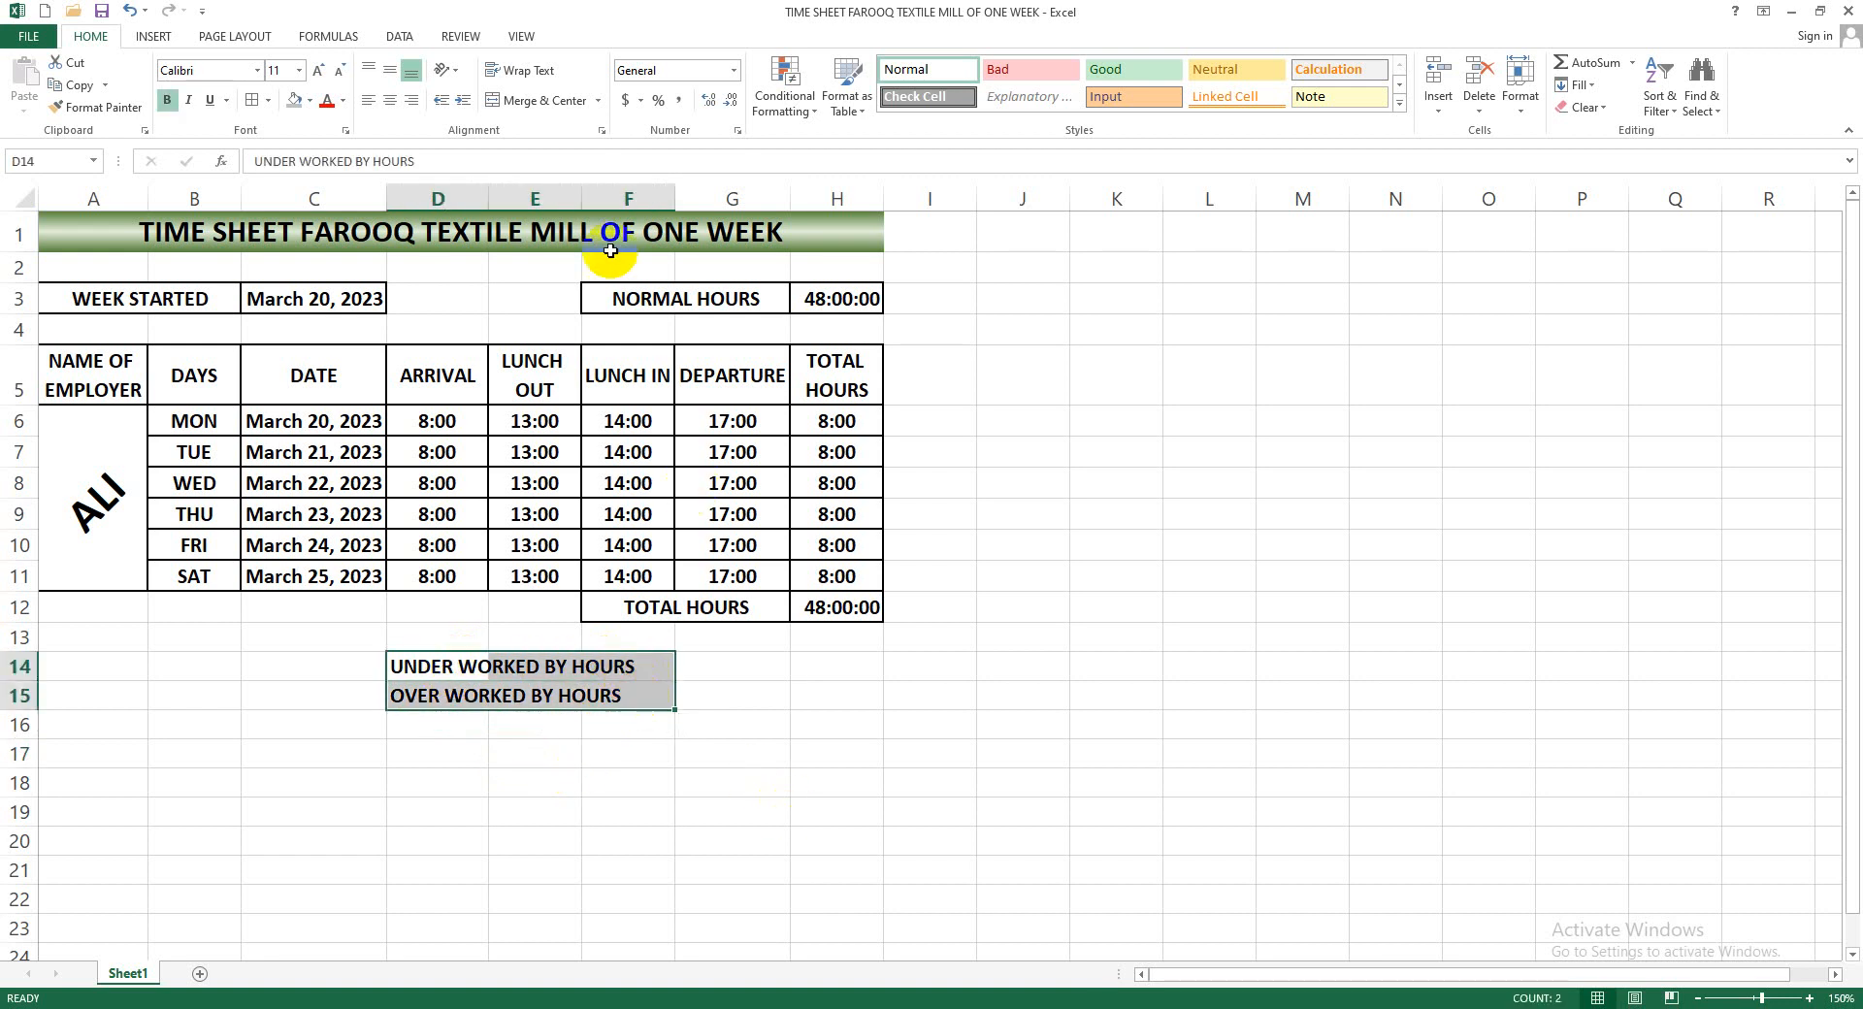
pyautogui.click(599, 100)
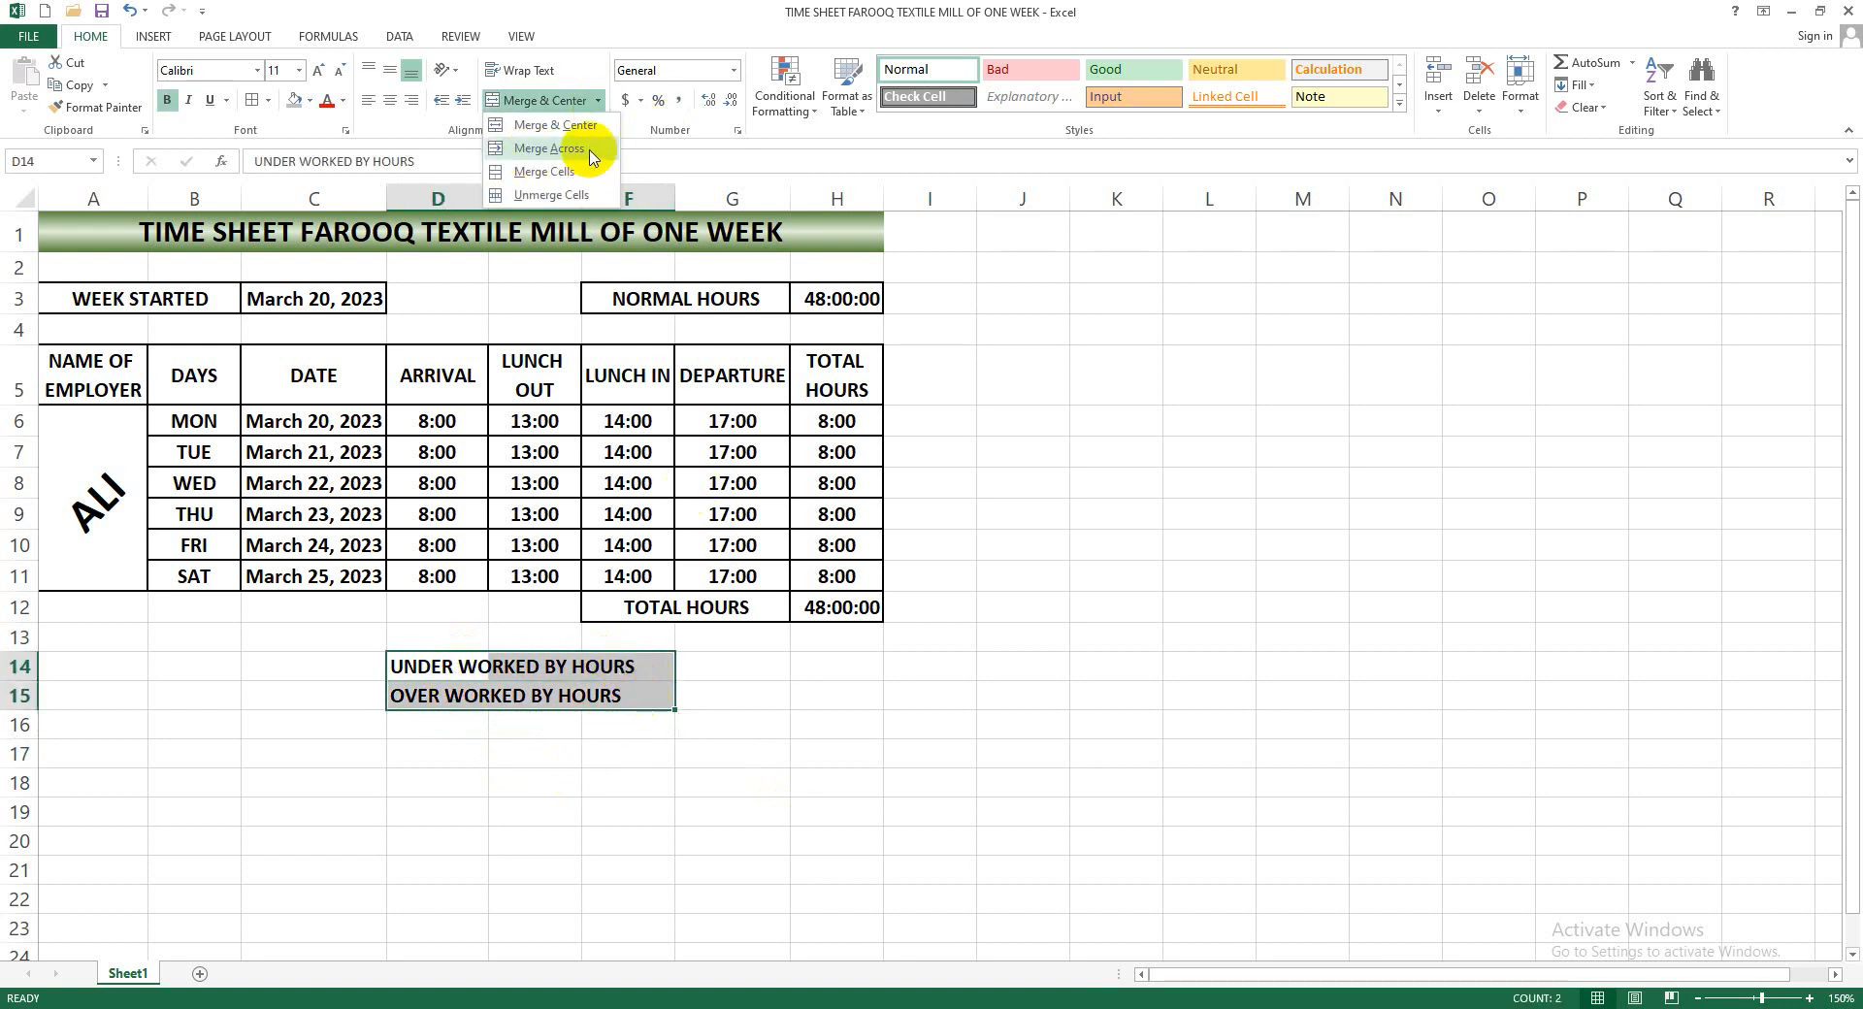
pyautogui.click(558, 150)
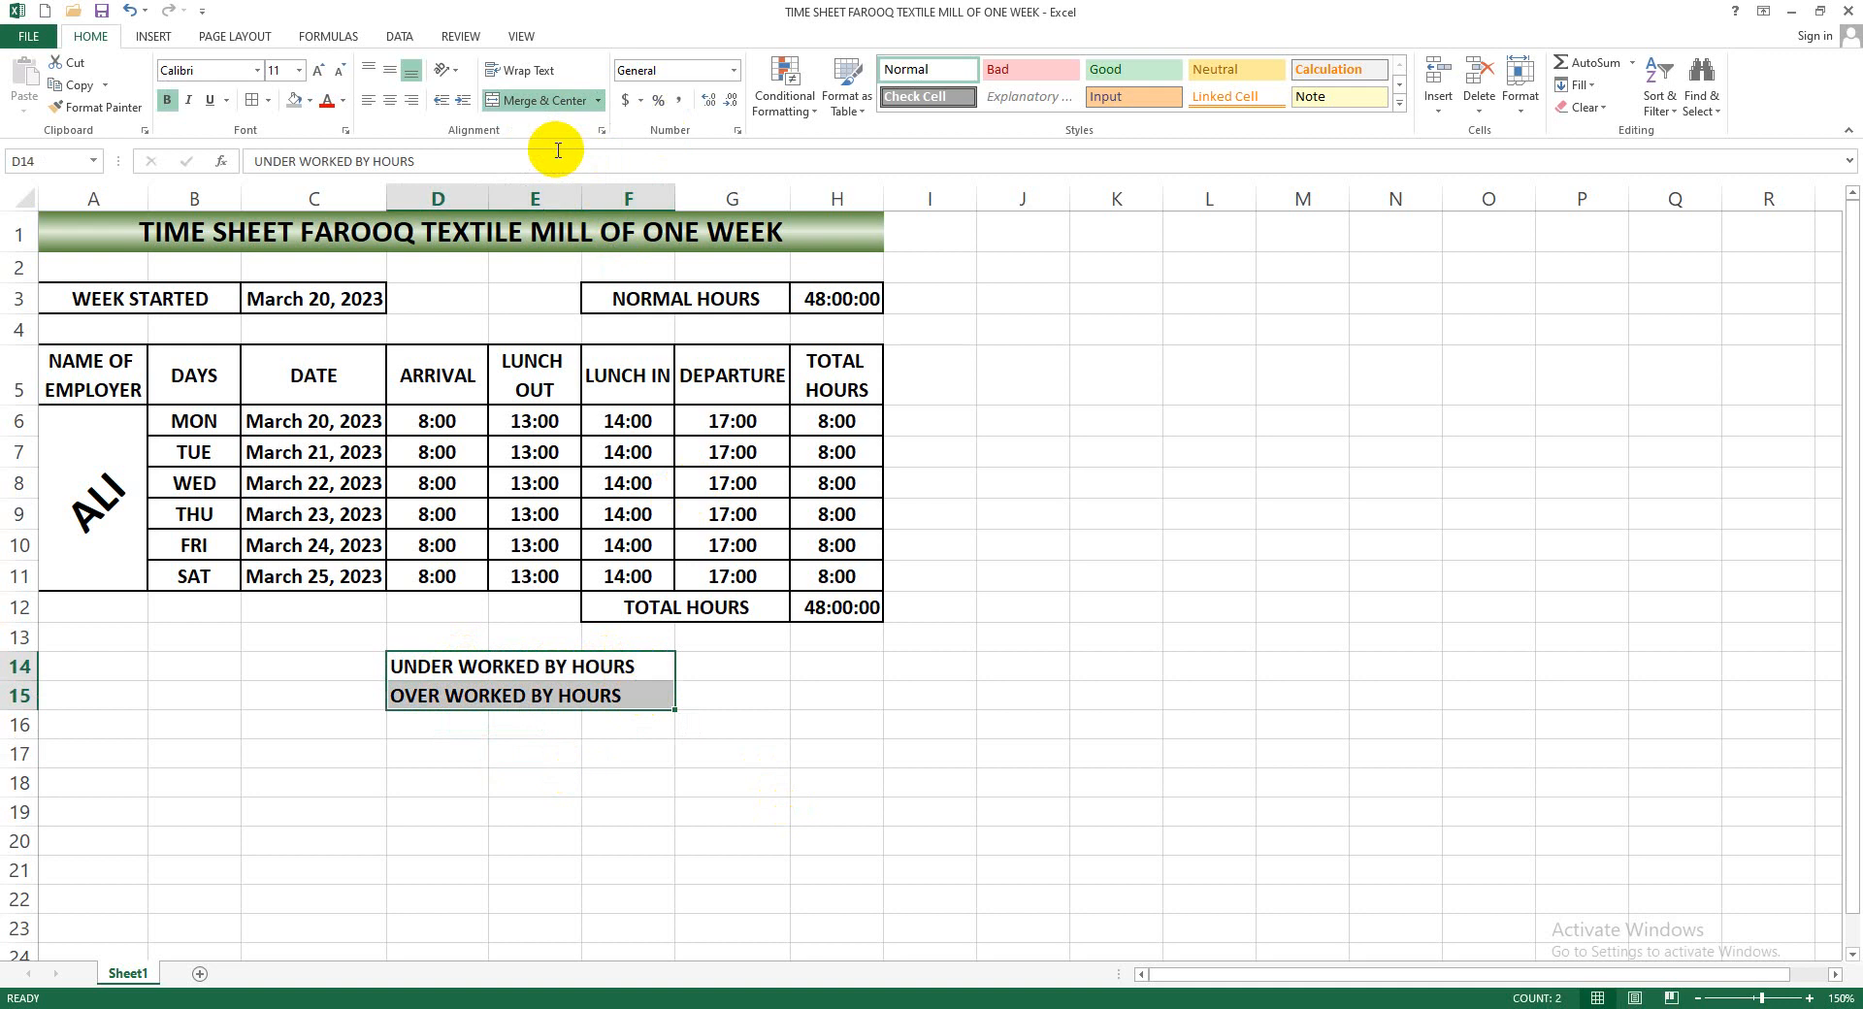
pyautogui.click(595, 723)
pyautogui.click(517, 667)
pyautogui.click(548, 695)
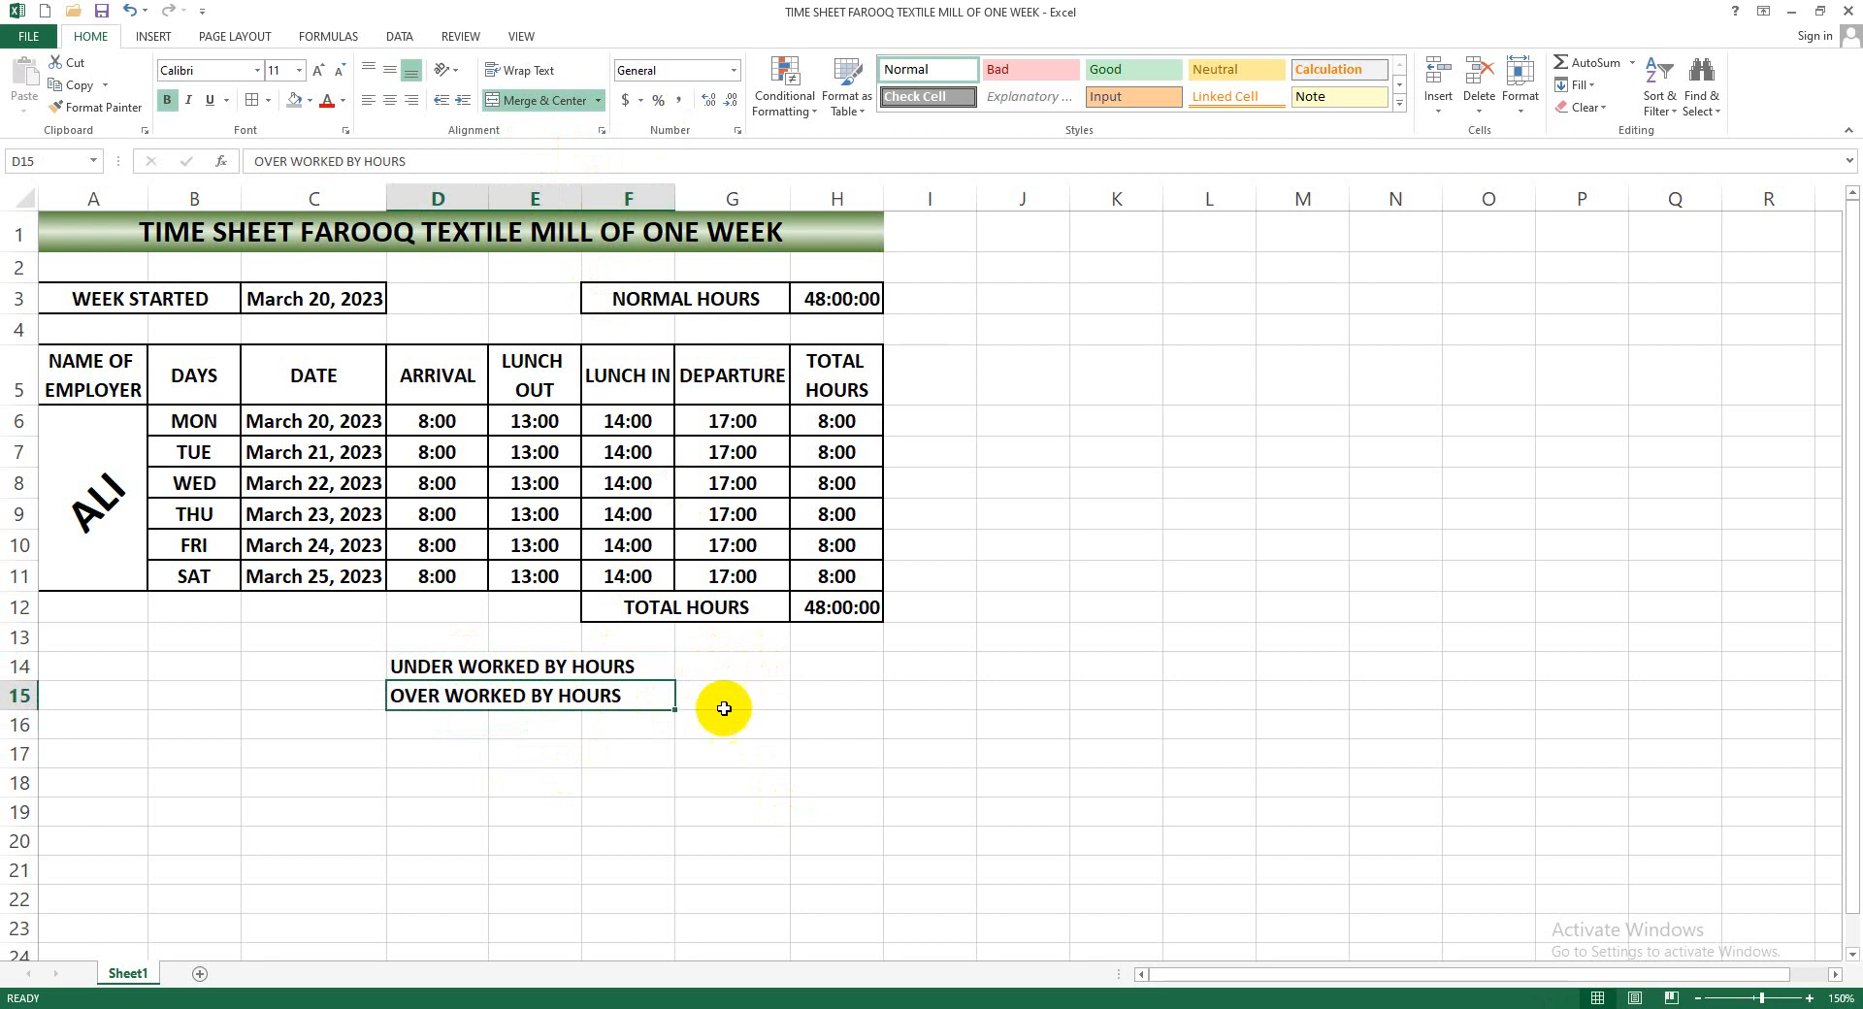
pyautogui.click(296, 723)
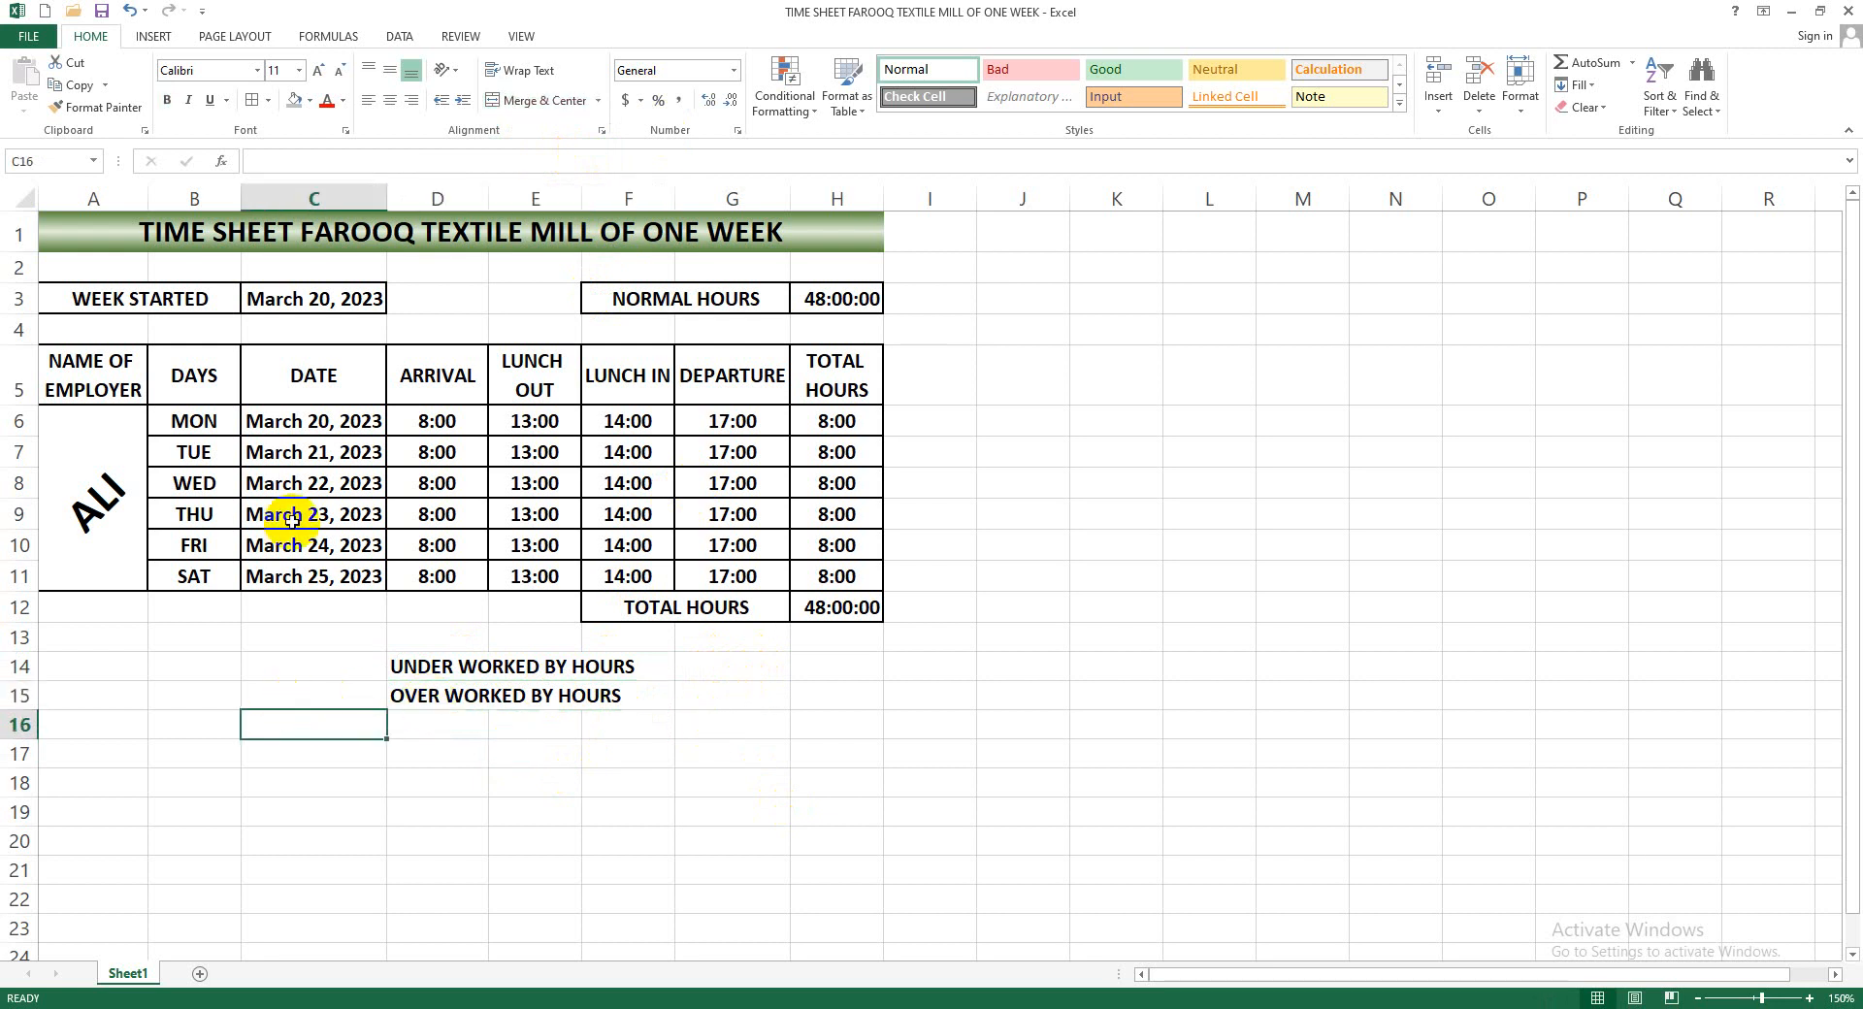
# Draw a striped right arrow about 0.17" high and 0.36" wide in G14, beside the UNDER WORKED BY HOURS label
pyautogui.click(154, 36)
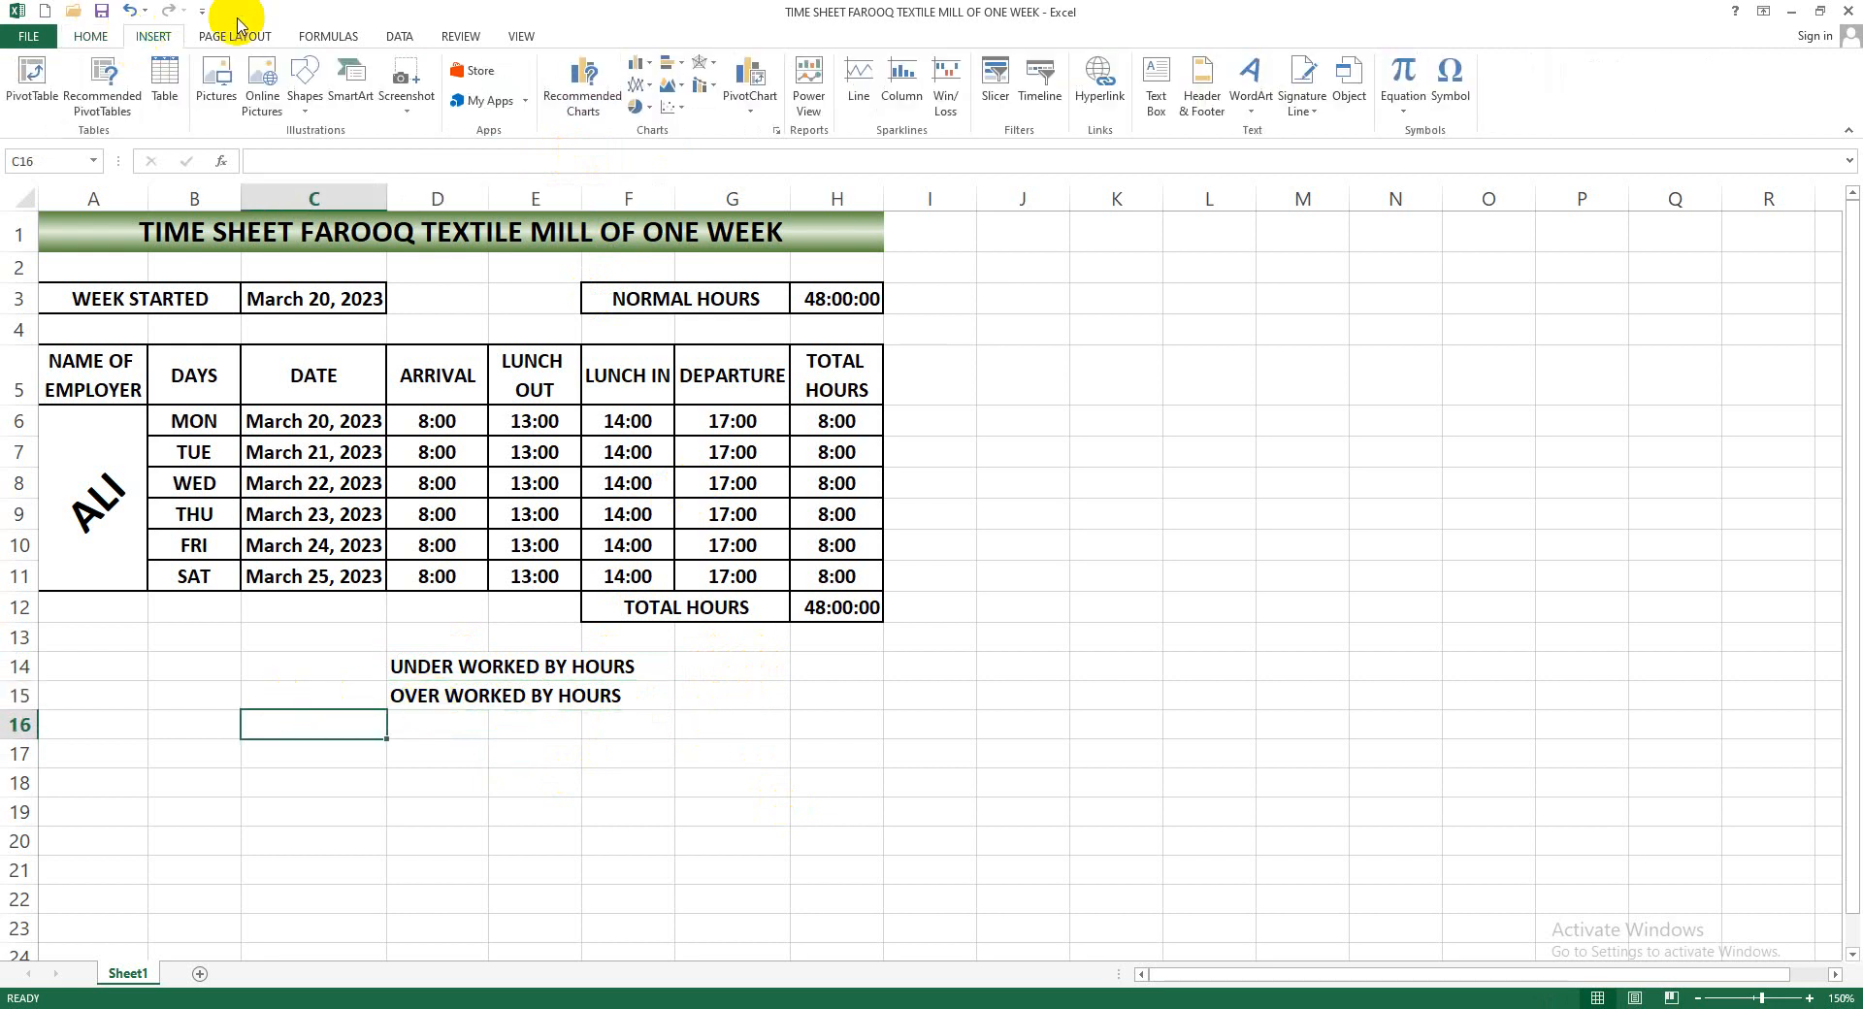
pyautogui.click(305, 97)
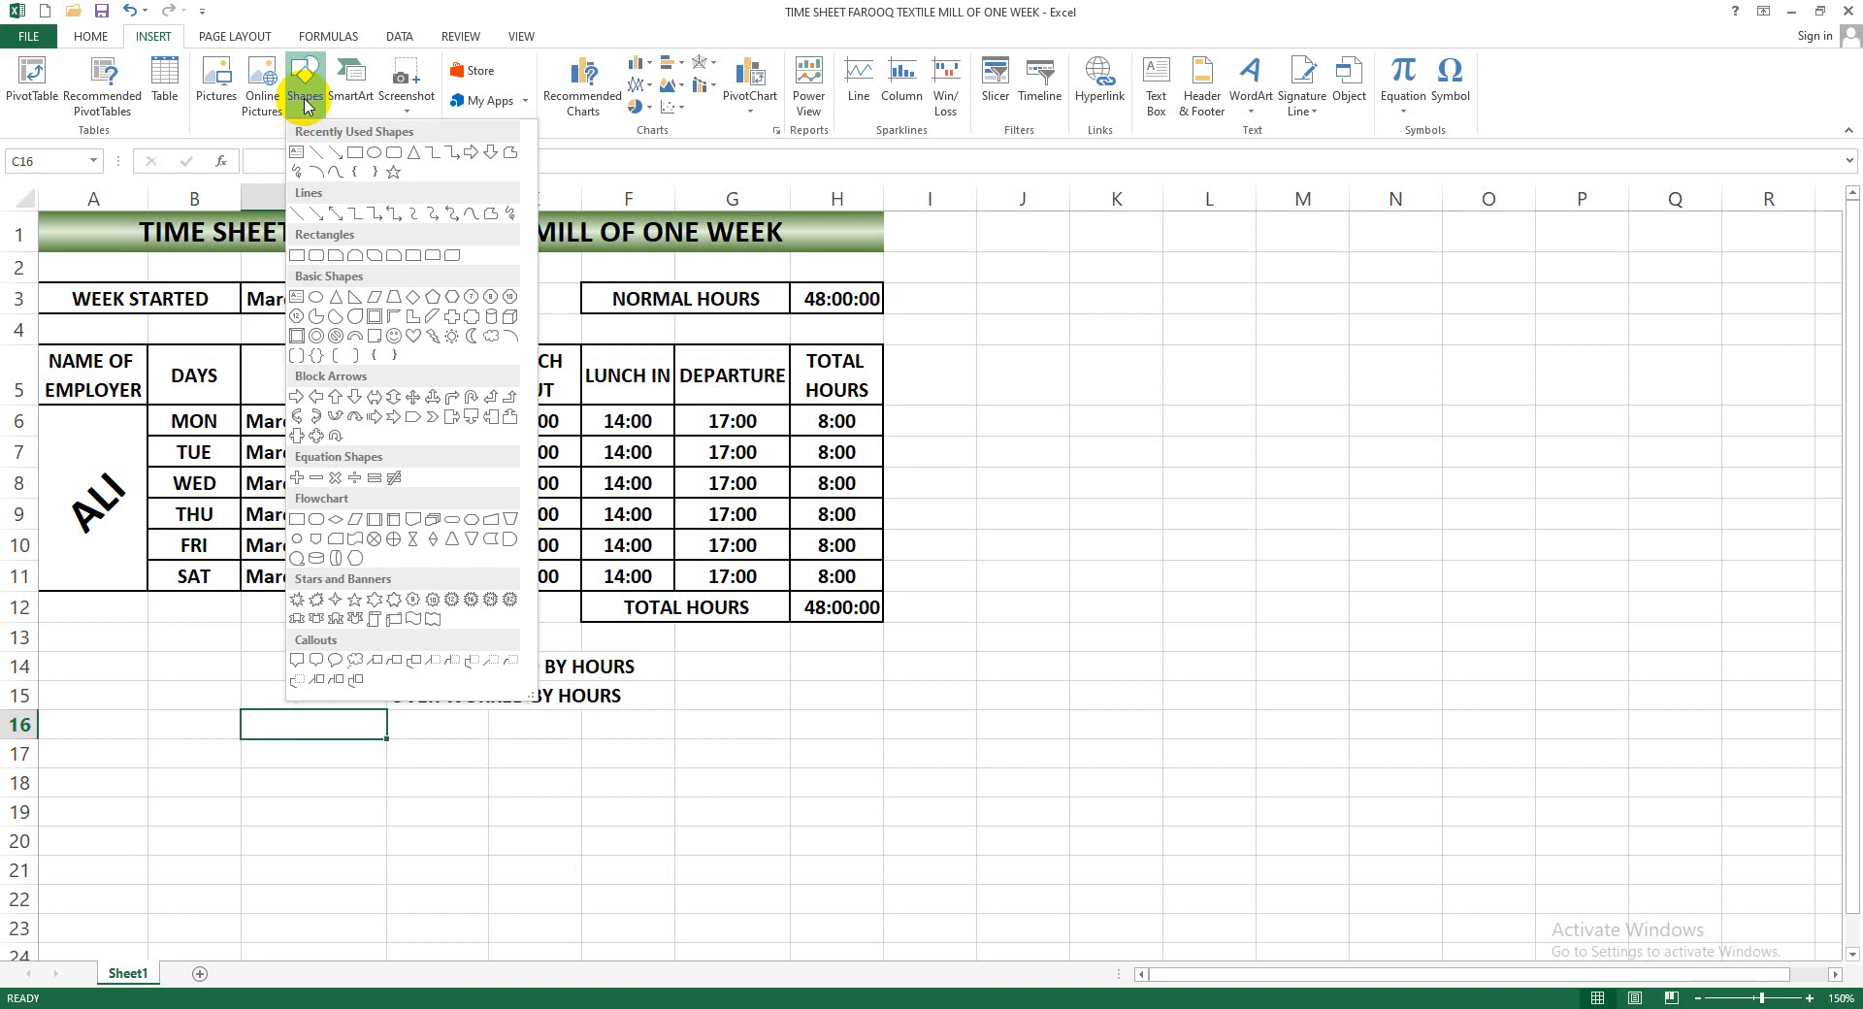
pyautogui.click(376, 422)
pyautogui.moveTo(702, 660); pyautogui.dragTo(753, 679)
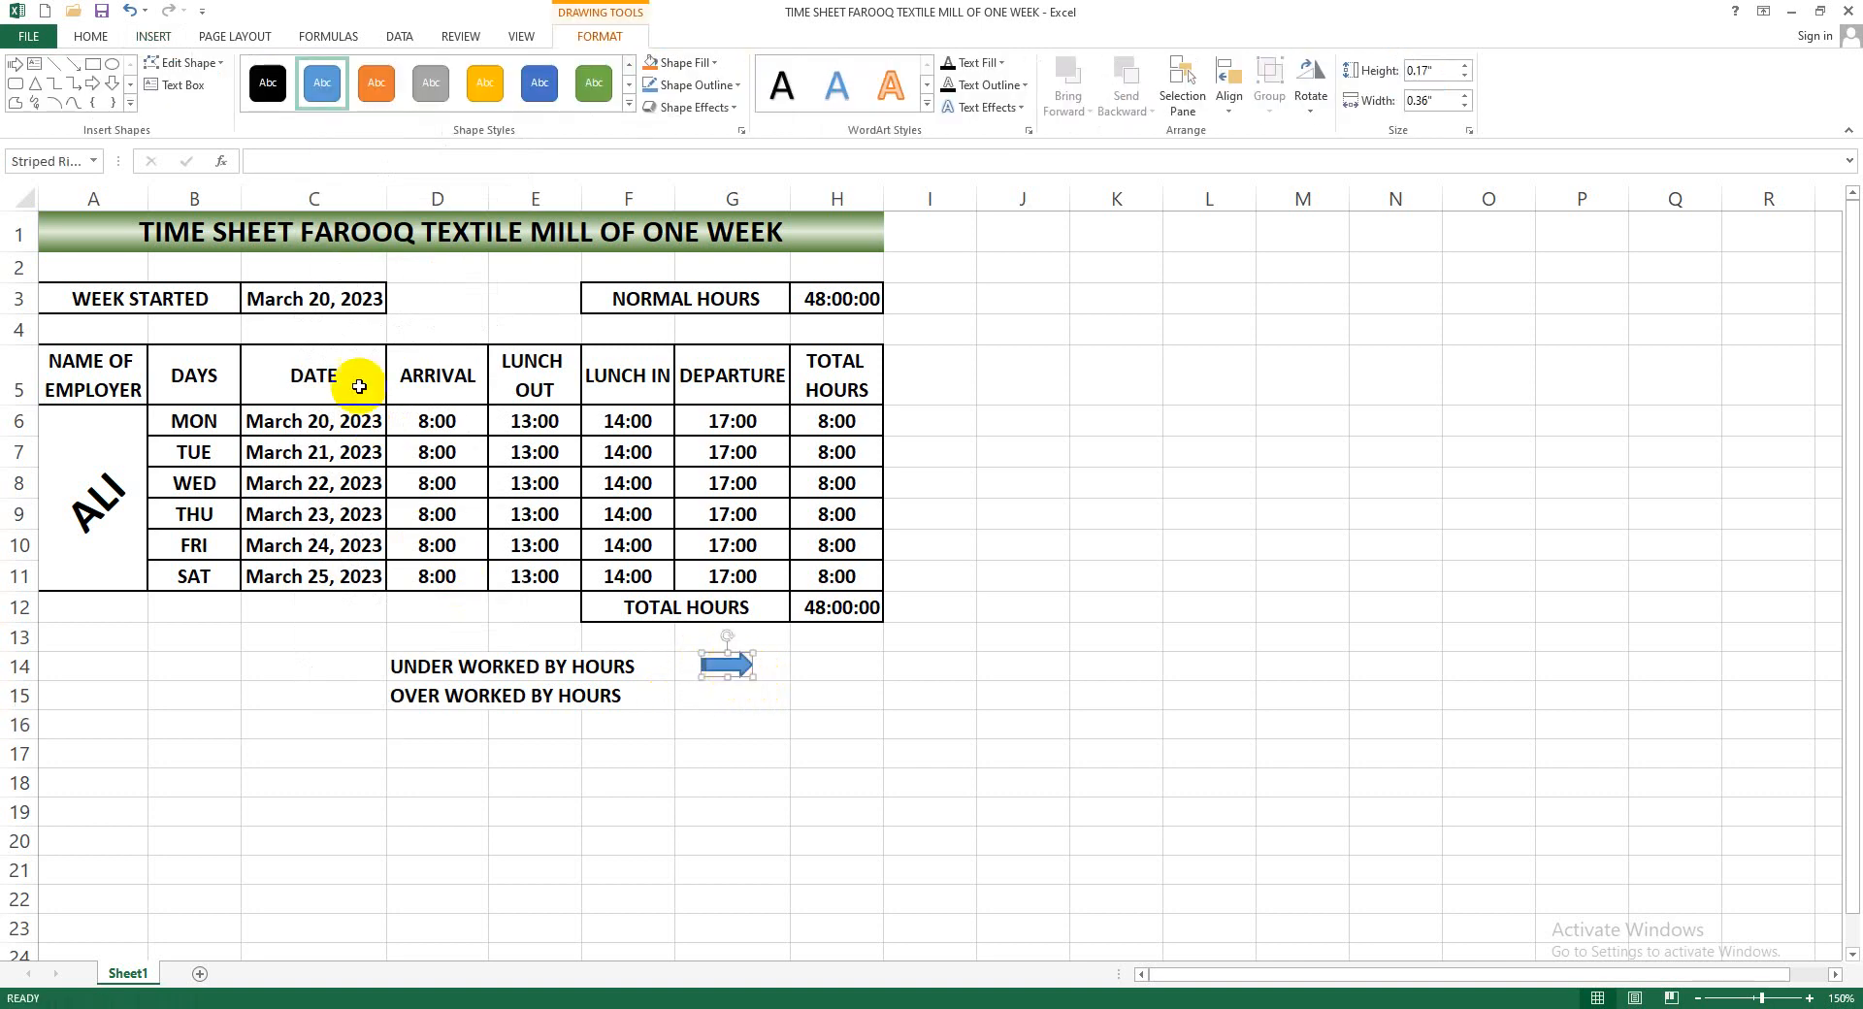
# Format the arrow in G14 with no fill and a black outline
pyautogui.click(686, 64)
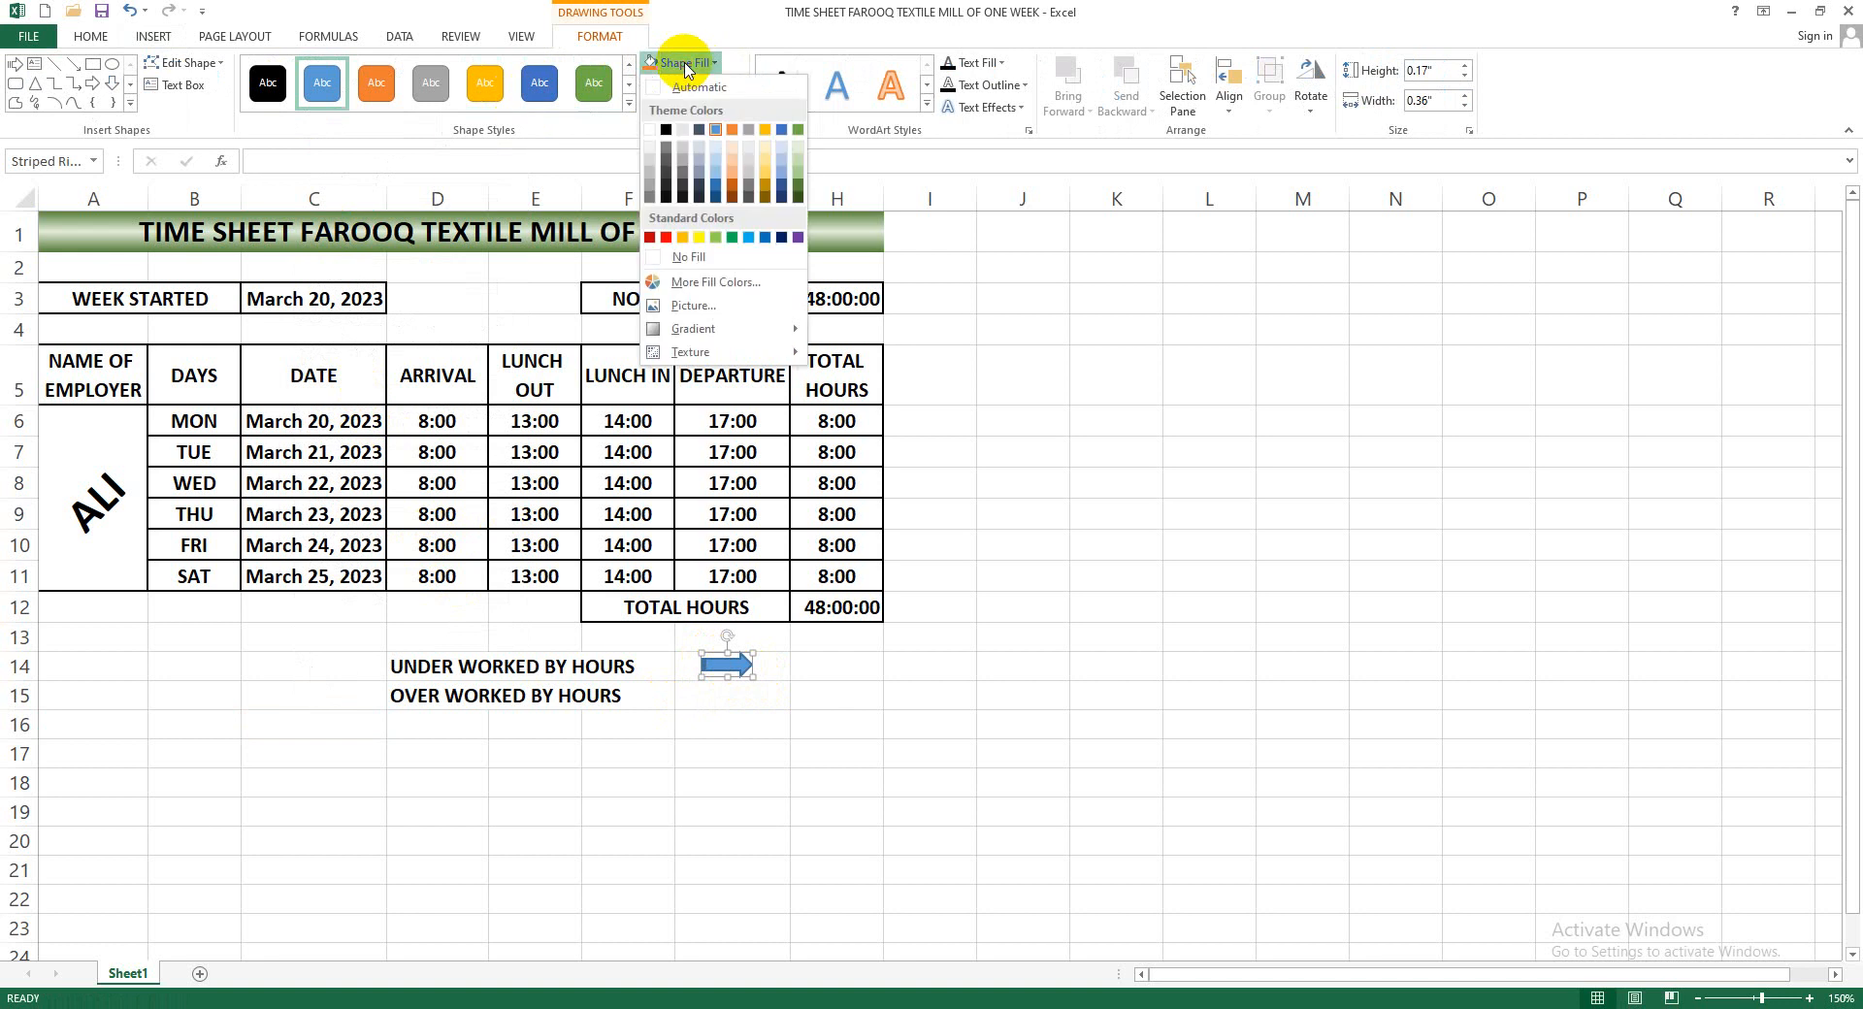
pyautogui.click(688, 257)
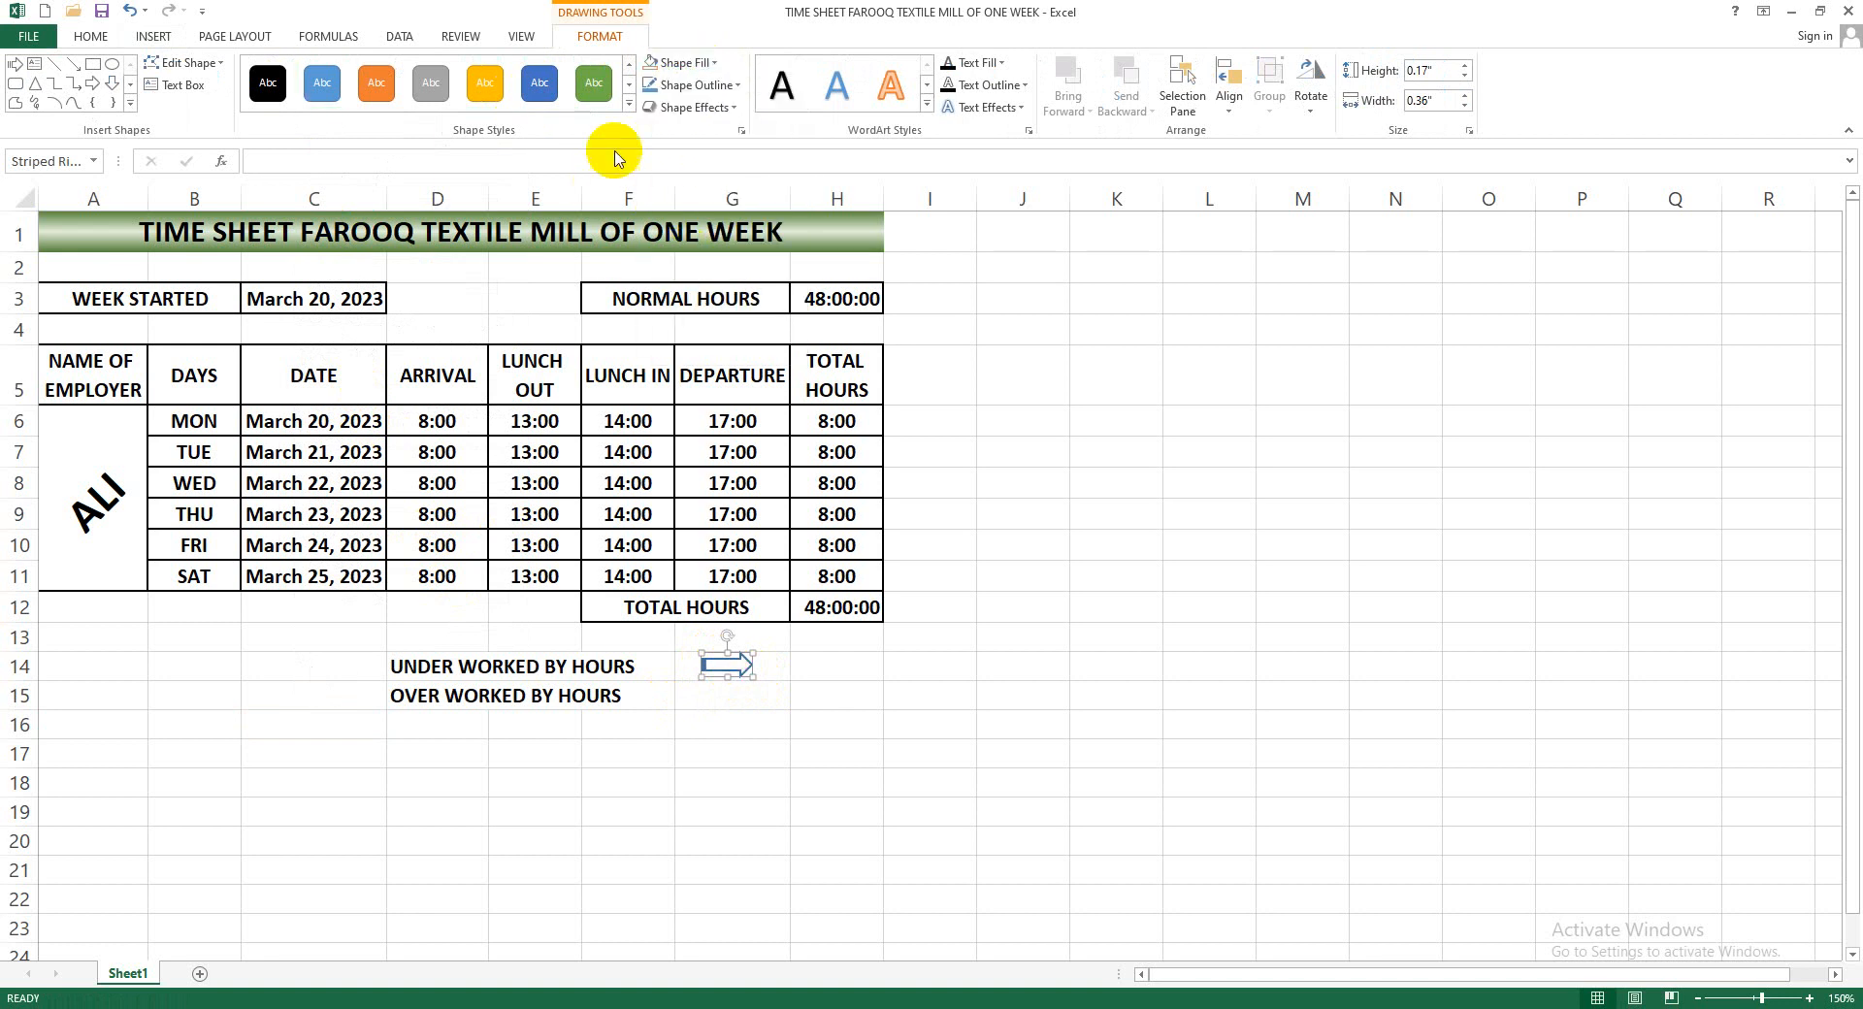
pyautogui.click(697, 84)
pyautogui.click(668, 118)
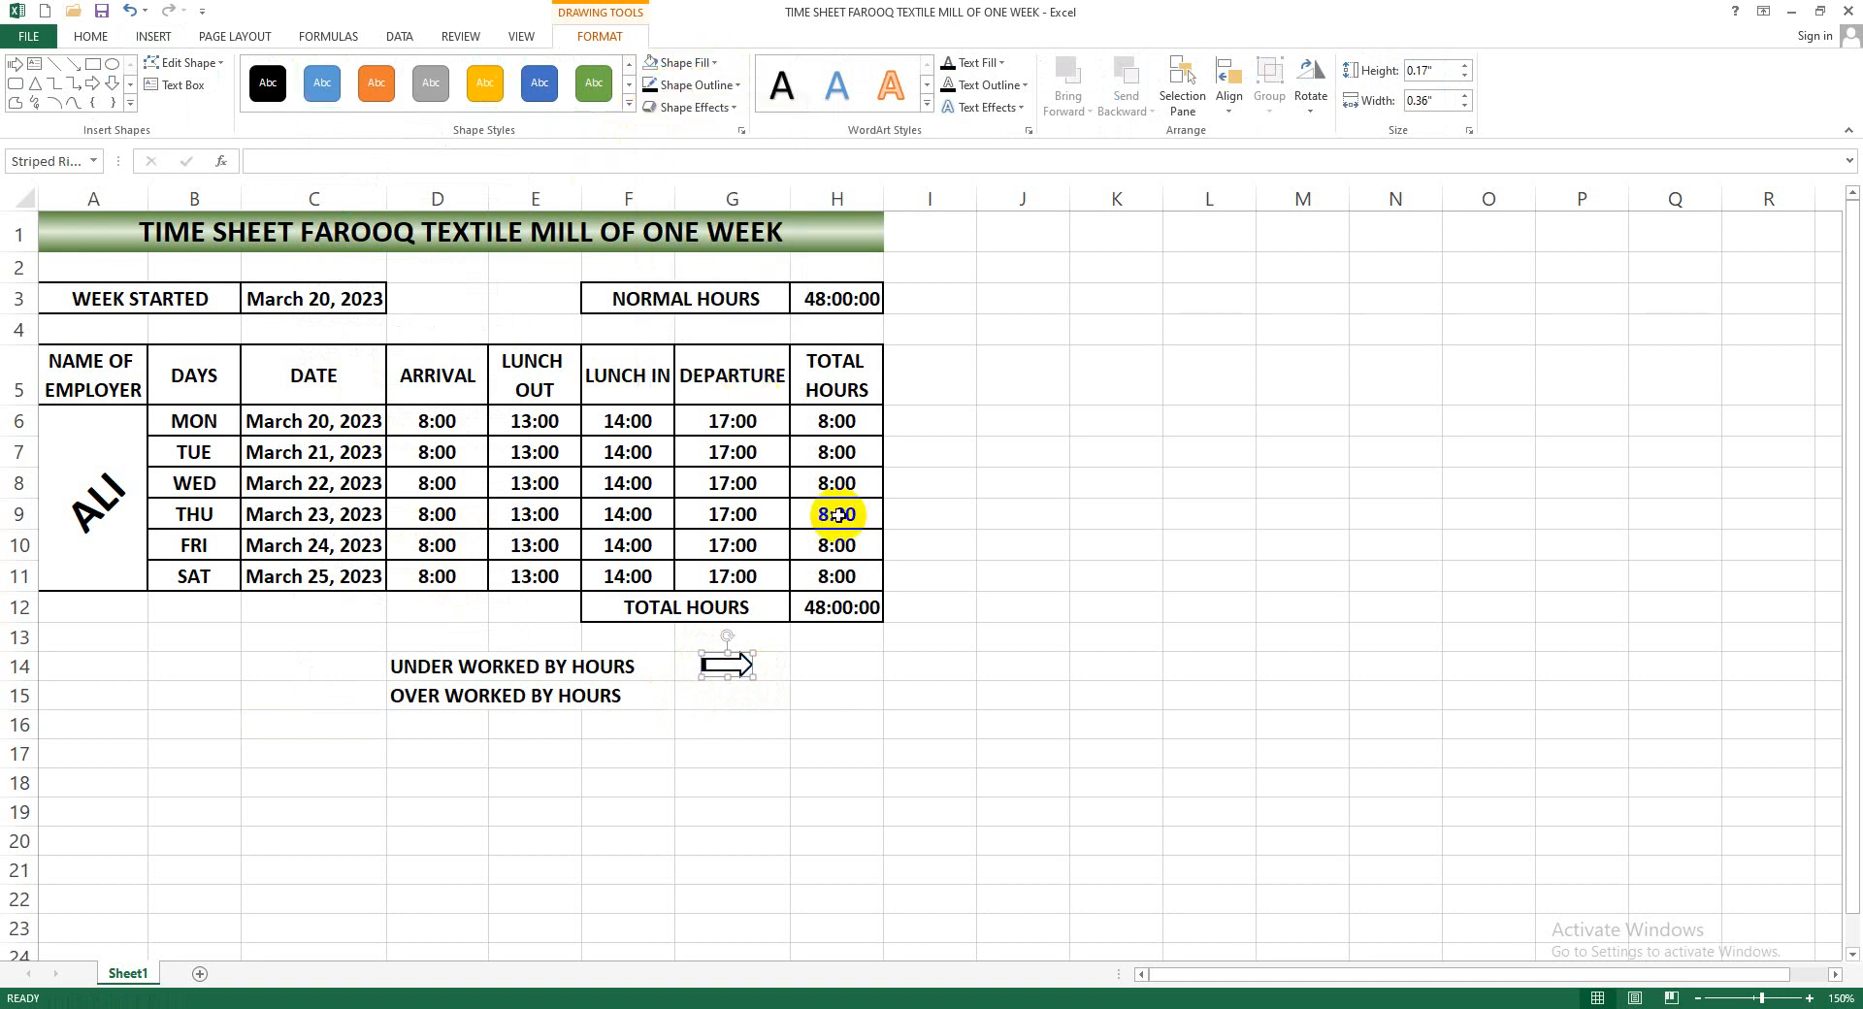
pyautogui.click(844, 699)
# Enlarge the arrow to about 0.21" high and place a duplicate directly below it in G15, beside OVER WORKED BY HOURS
pyautogui.click(723, 670)
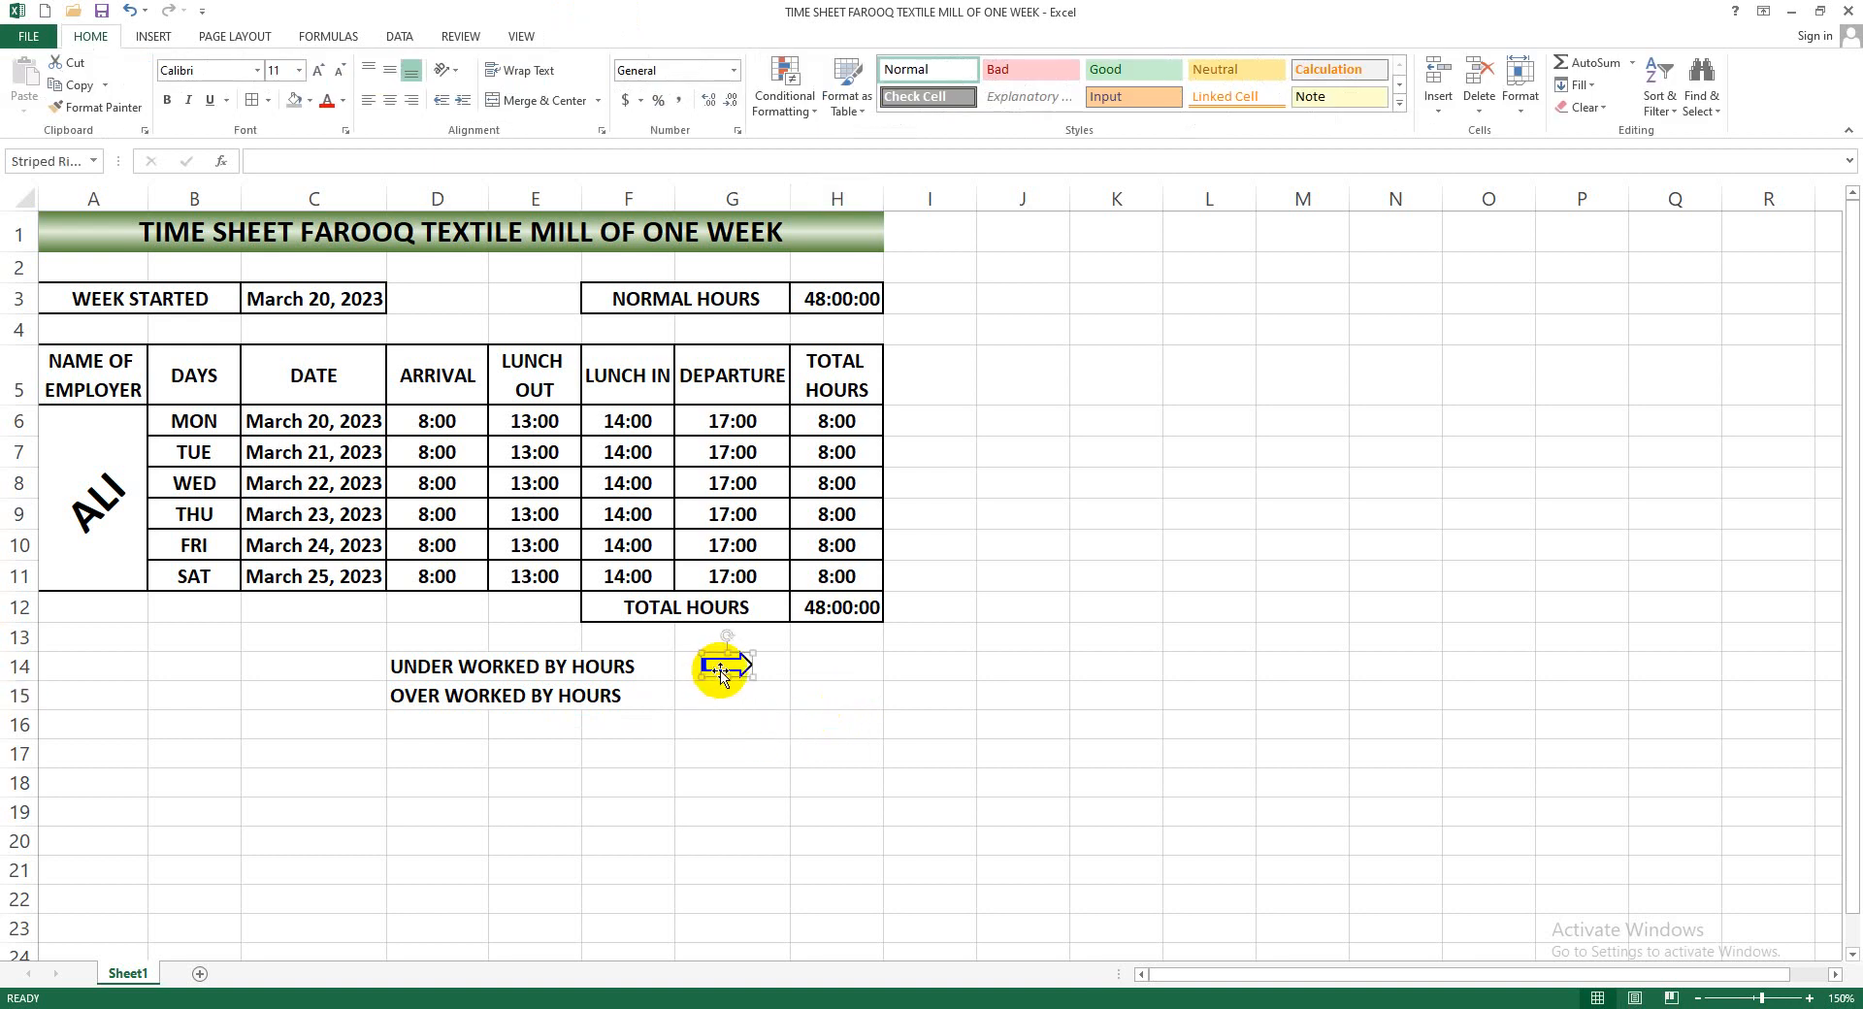
pyautogui.moveTo(730, 676); pyautogui.dragTo(730, 684)
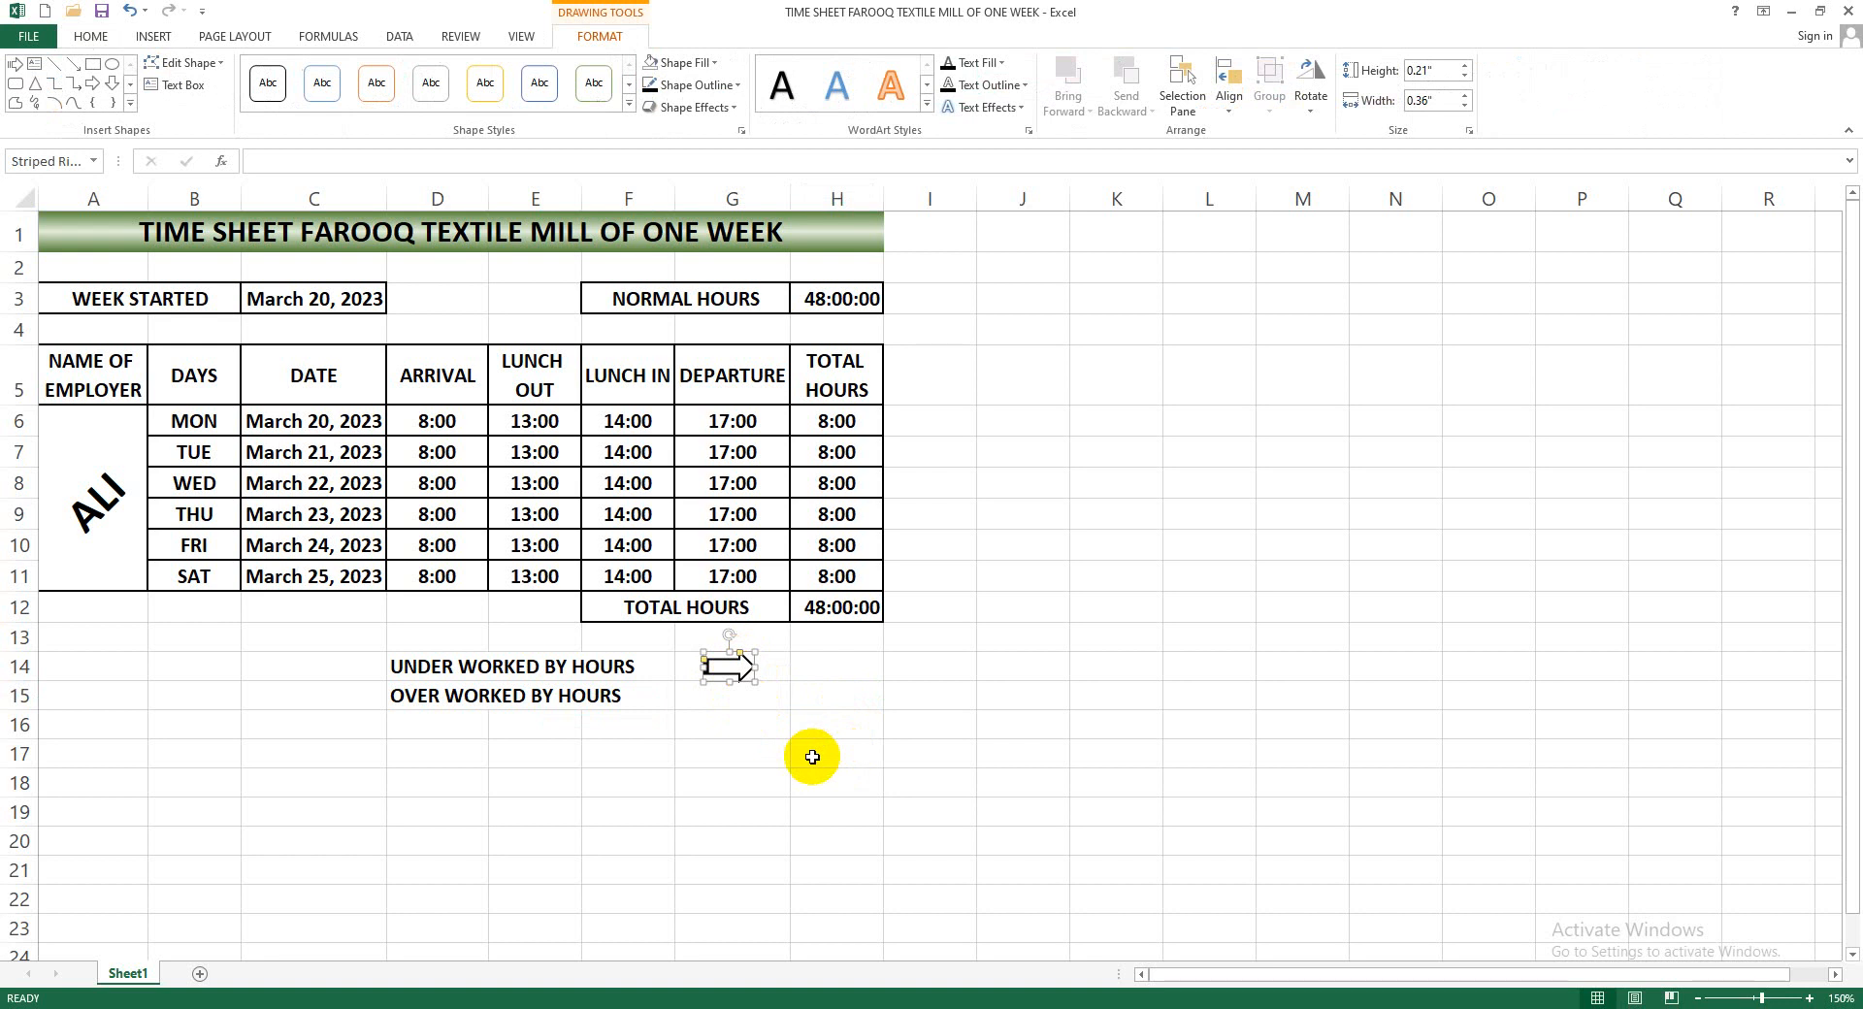
pyautogui.hotkey('ctrl', 'd')
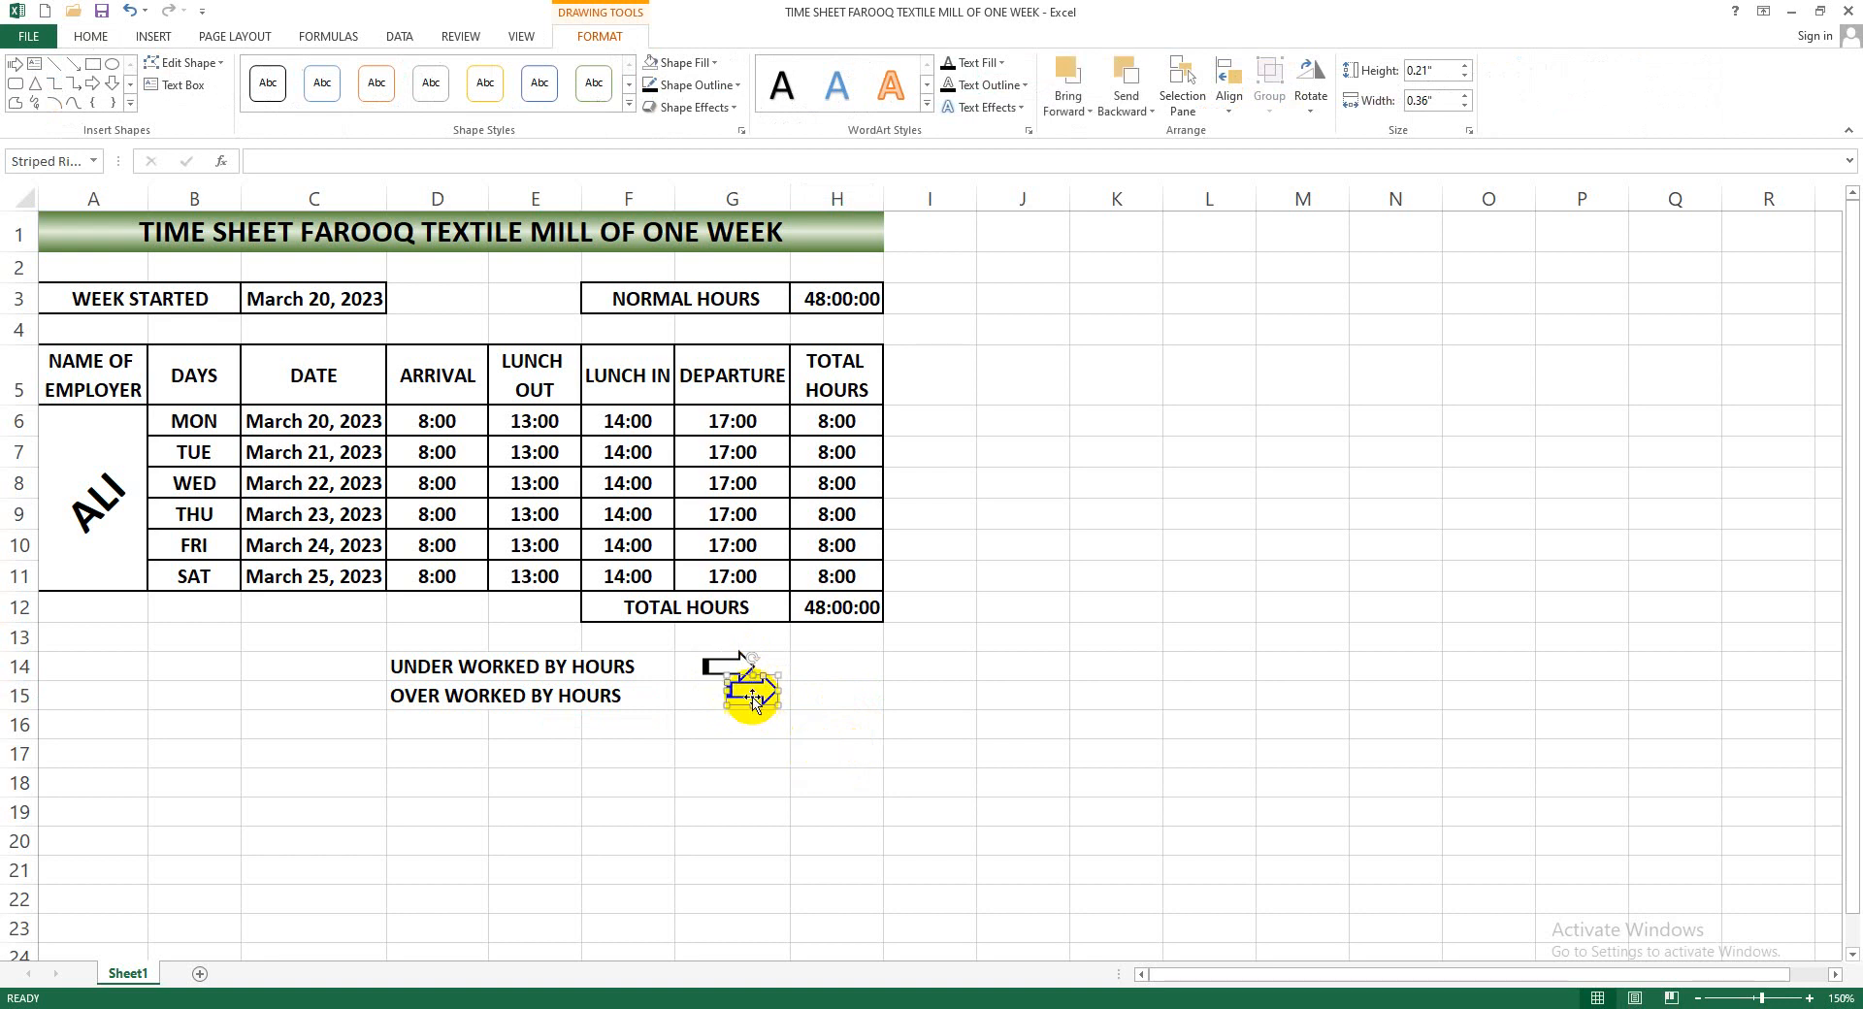
pyautogui.moveTo(753, 688); pyautogui.dragTo(730, 694)
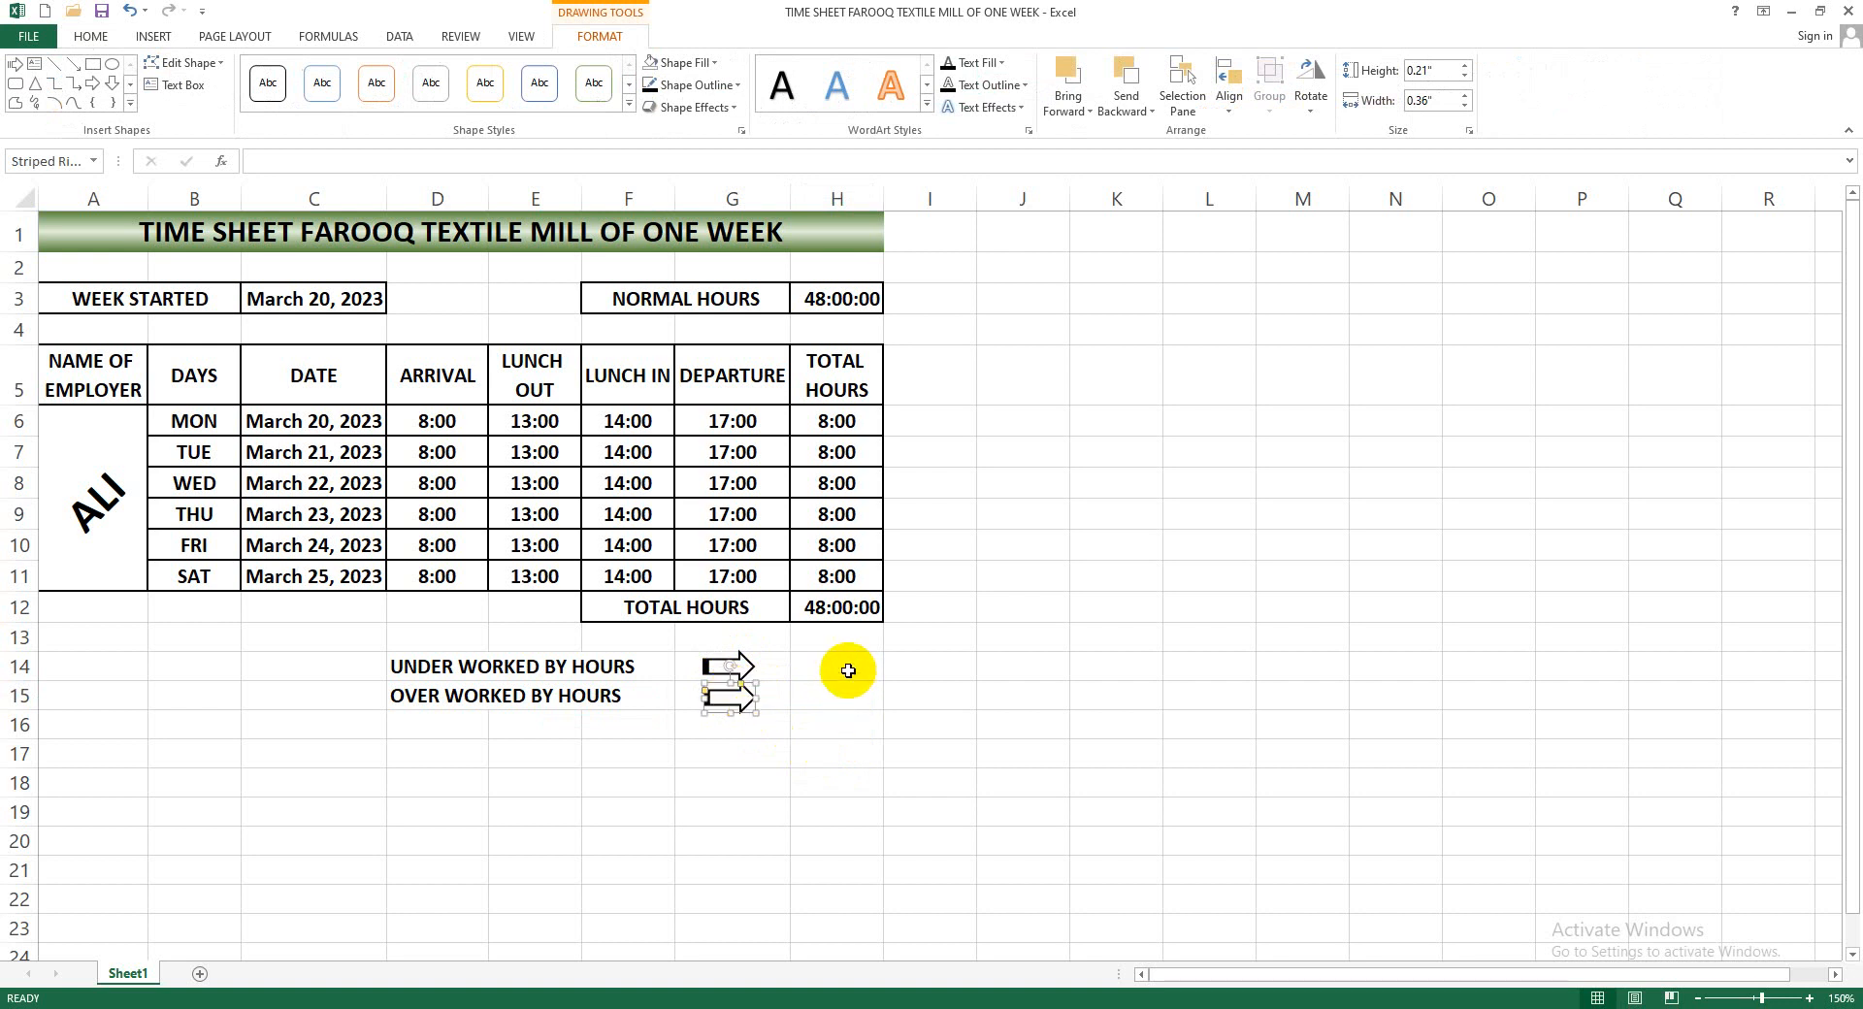
# Apply heavy outline and inside borders to the result cells H14:H15
pyautogui.moveTo(843, 666); pyautogui.dragTo(845, 691)
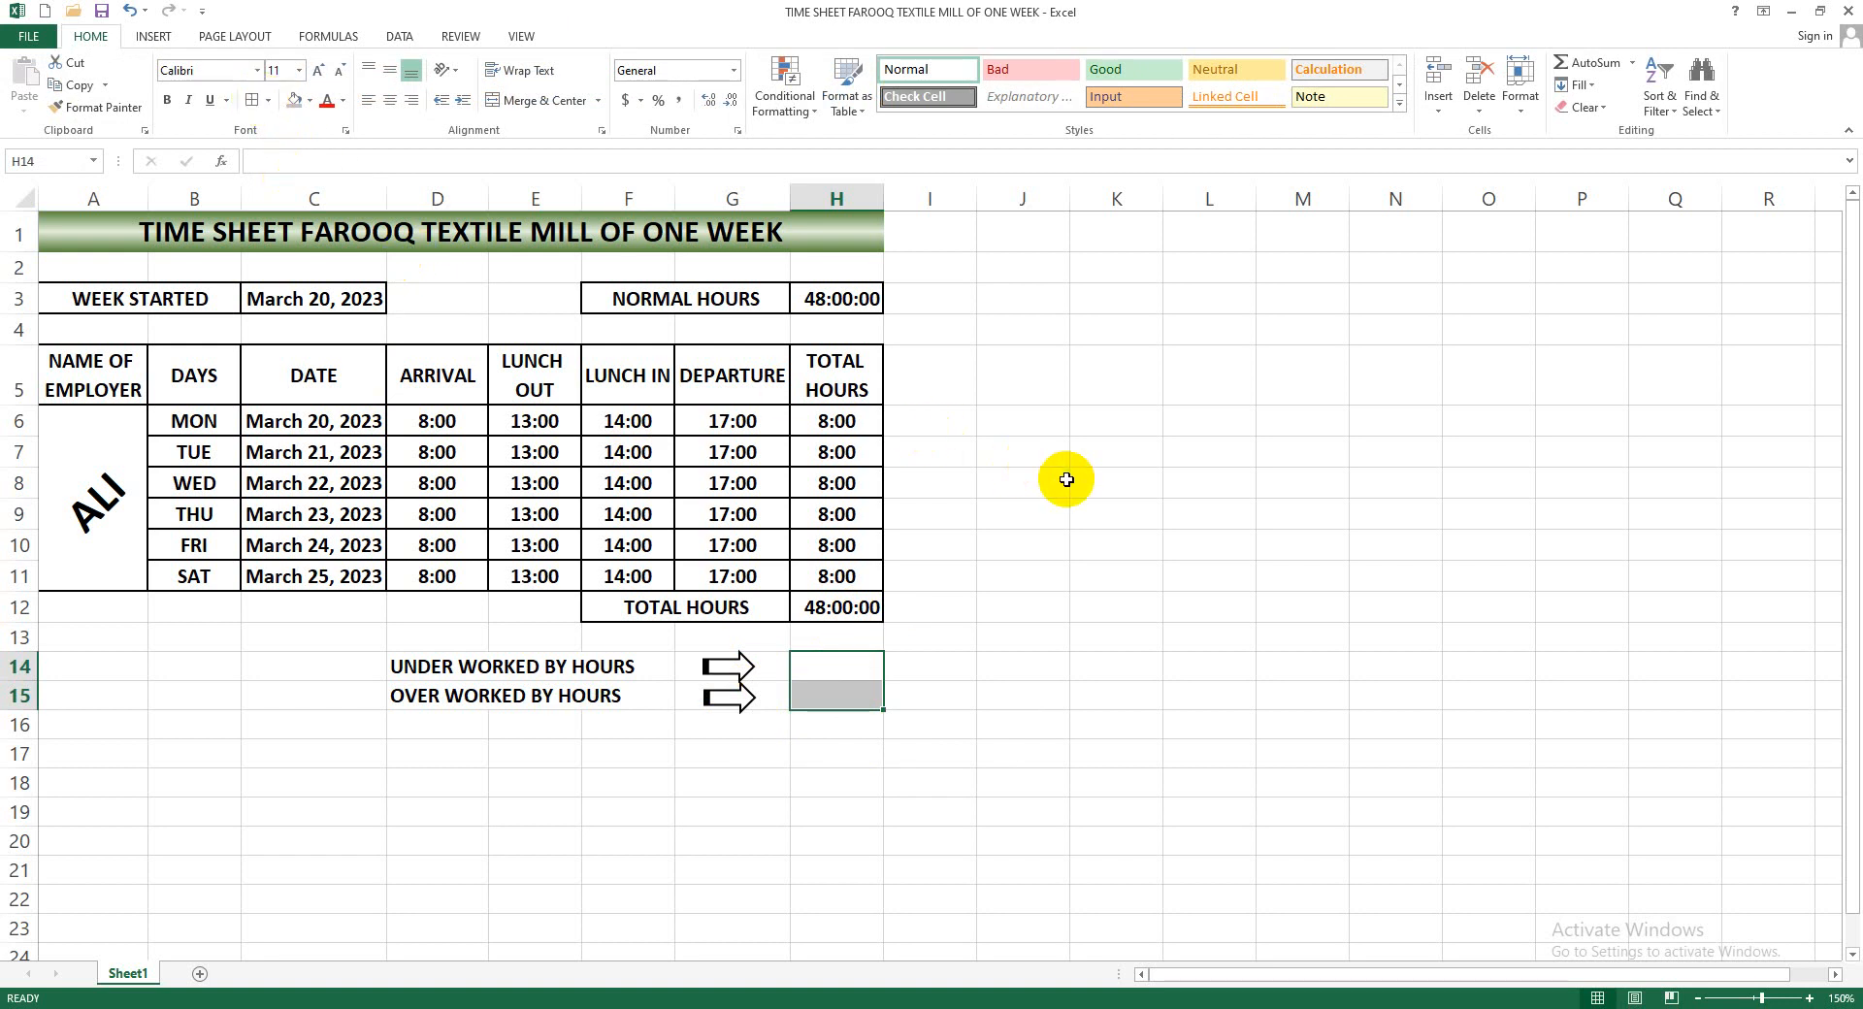
pyautogui.hotkey('ctrl', '1')
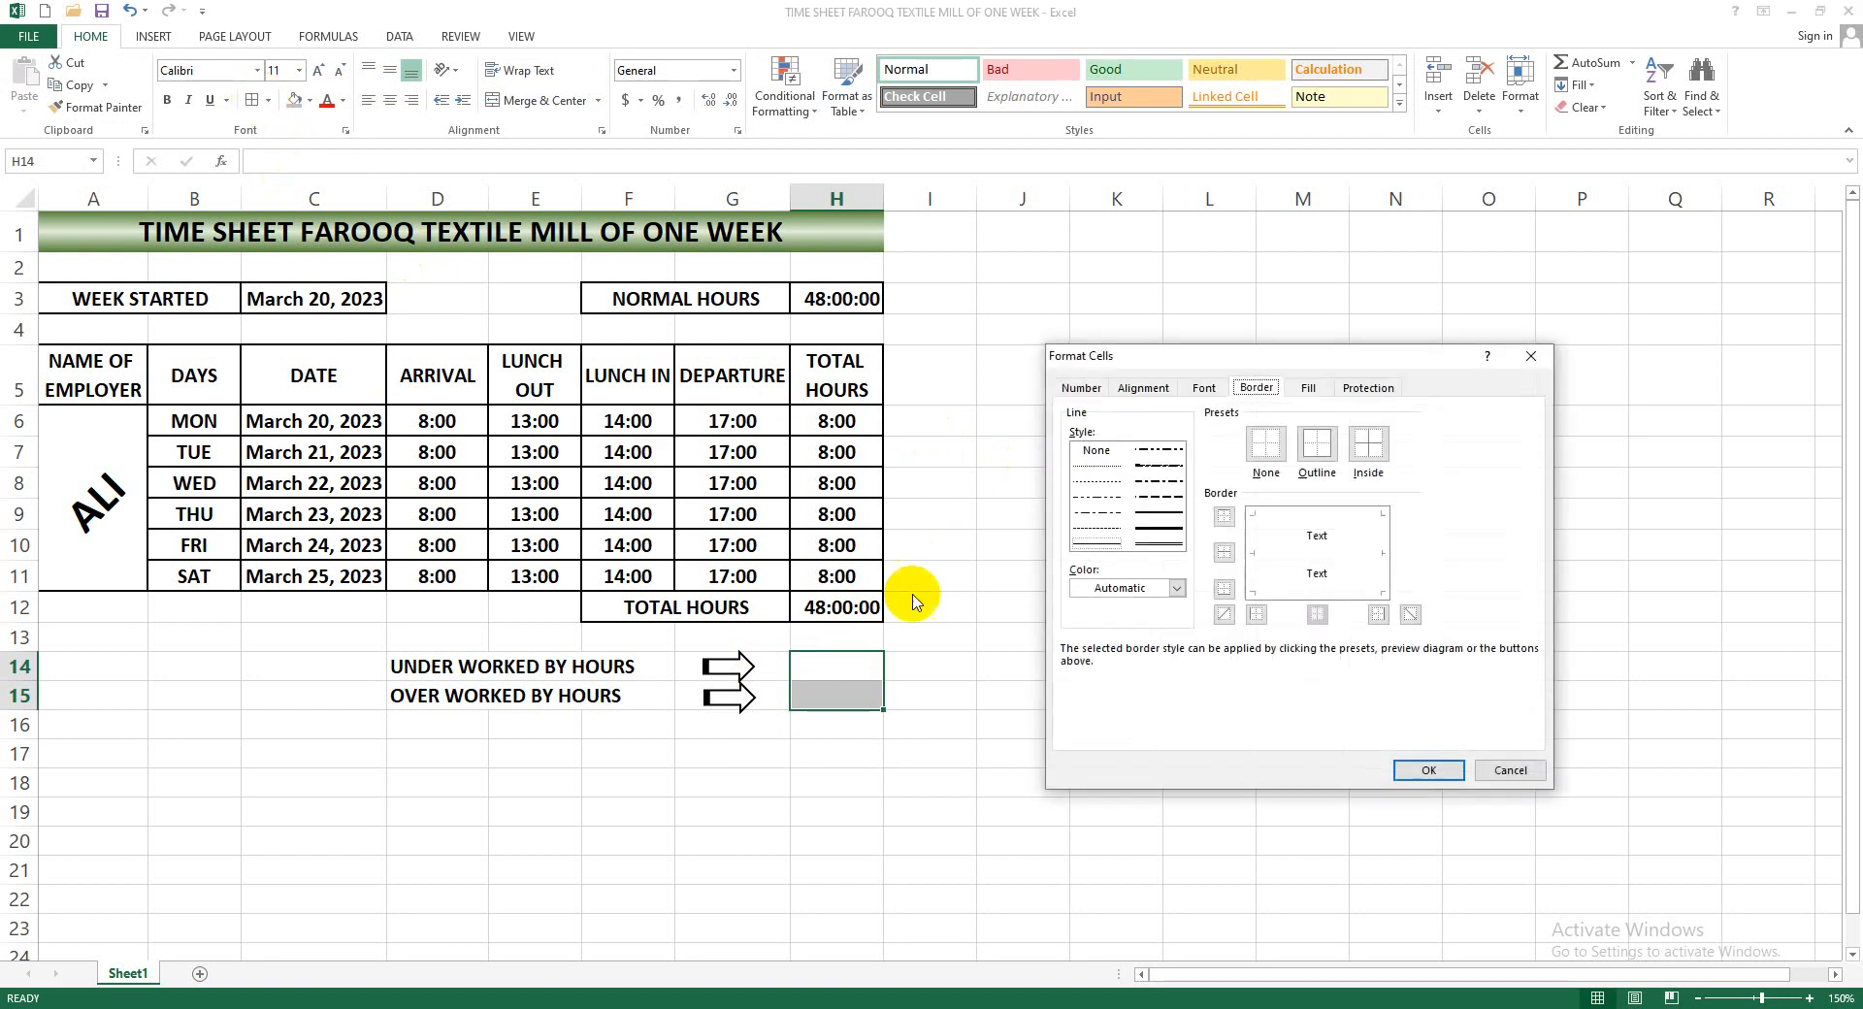
pyautogui.click(1165, 528)
pyautogui.click(1165, 545)
pyautogui.click(1317, 446)
pyautogui.click(1368, 446)
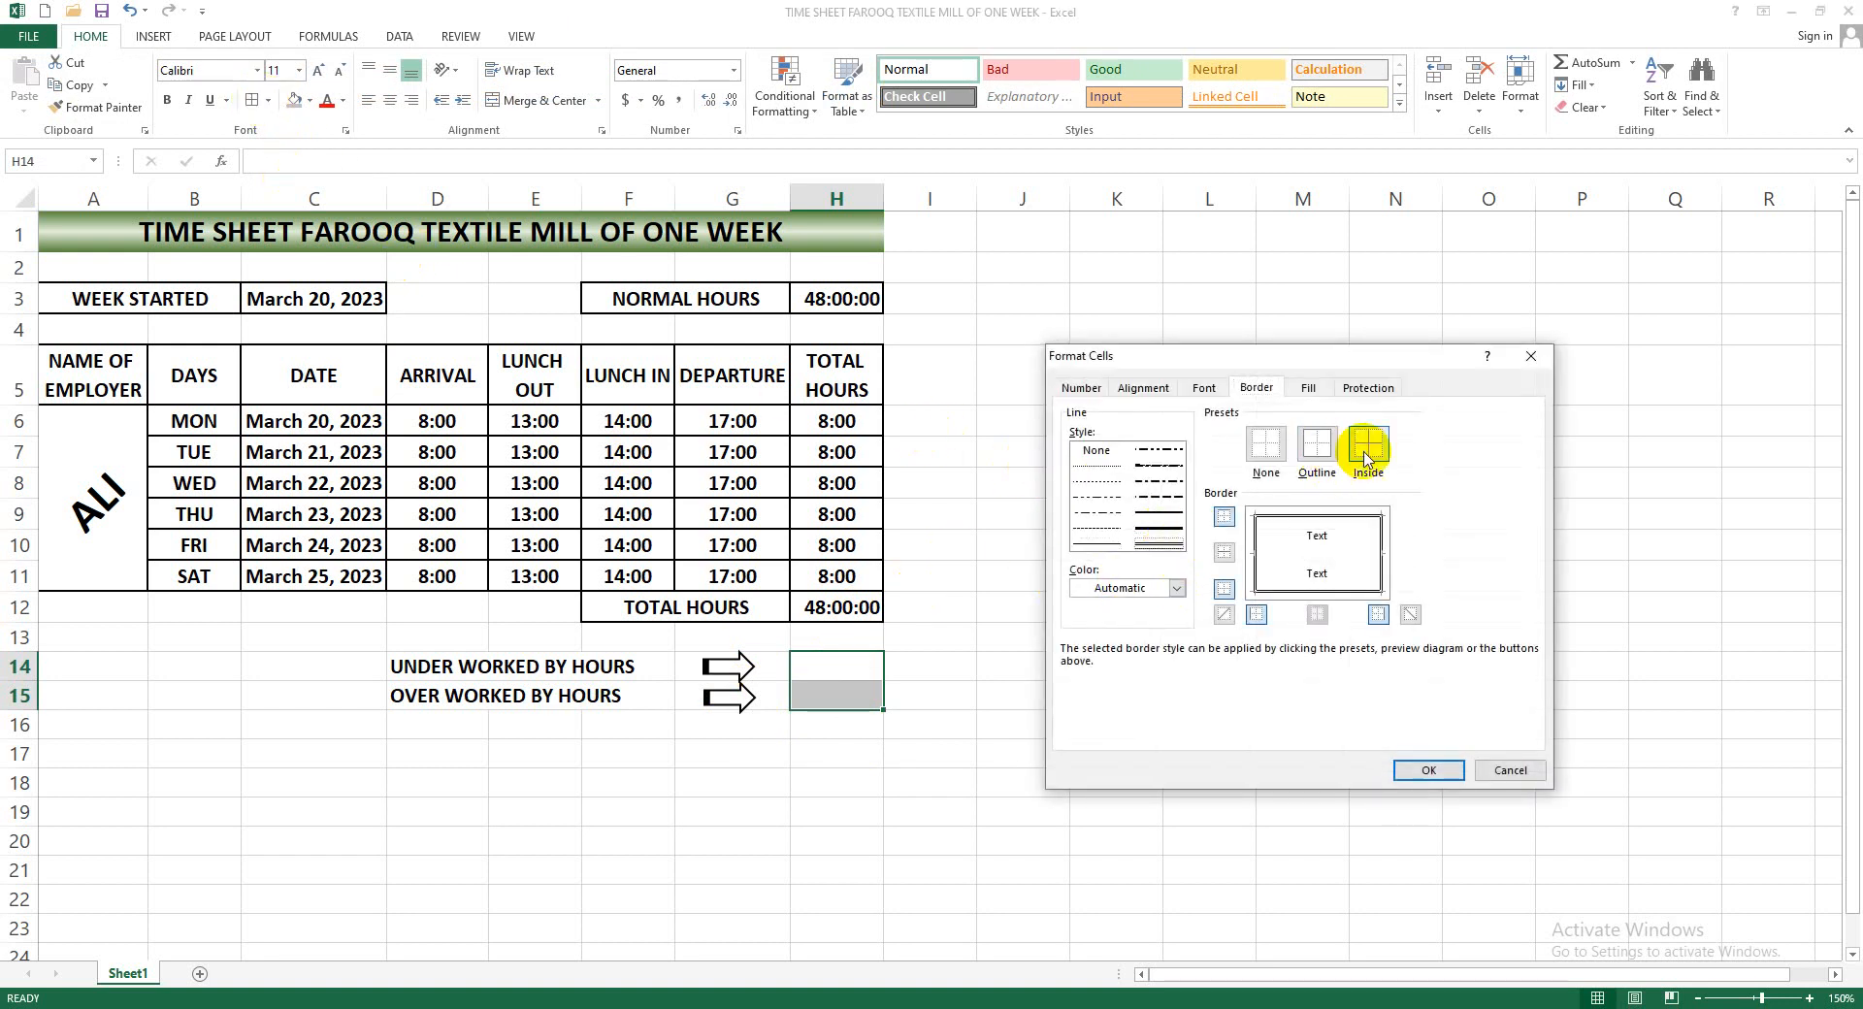
pyautogui.click(1427, 769)
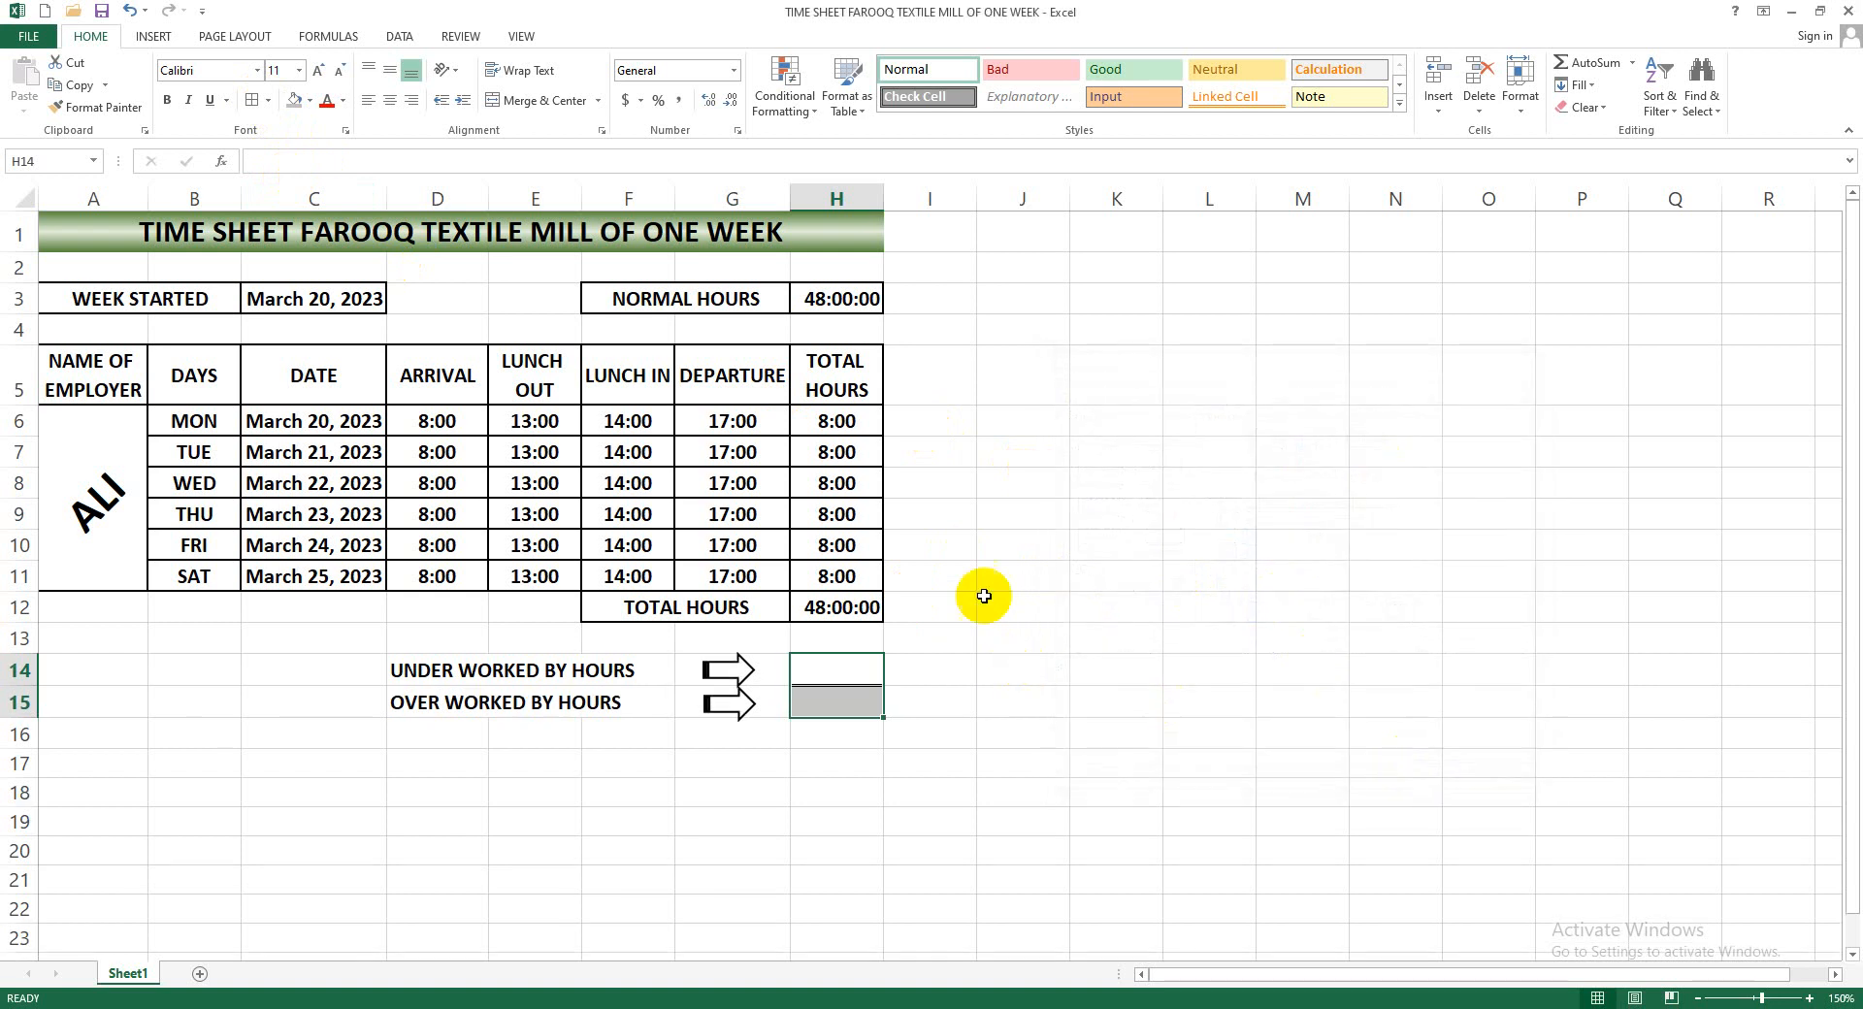
# Make H14:H15 bold and align their contents to the middle vertically and the center horizontally
pyautogui.click(167, 100)
pyautogui.click(389, 70)
pyautogui.click(389, 100)
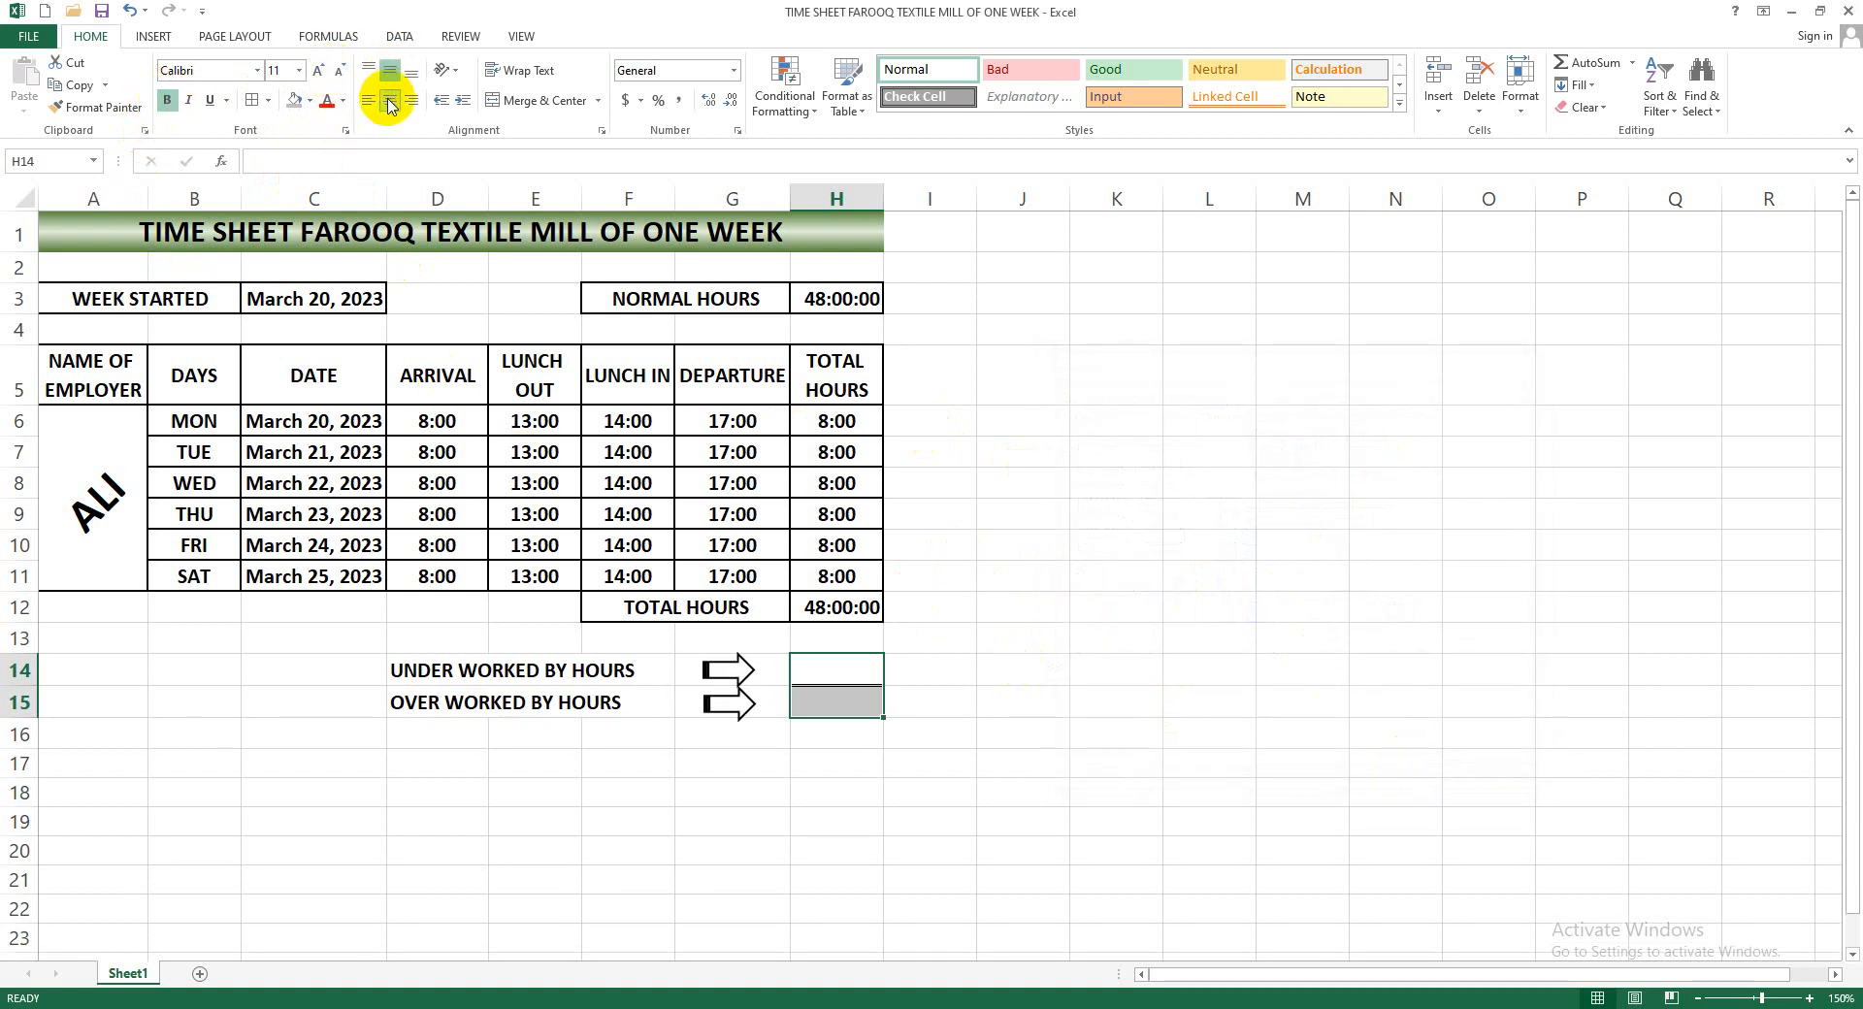
# Increase the font size of the result cells H14:H15 to 12
pyautogui.click(319, 73)
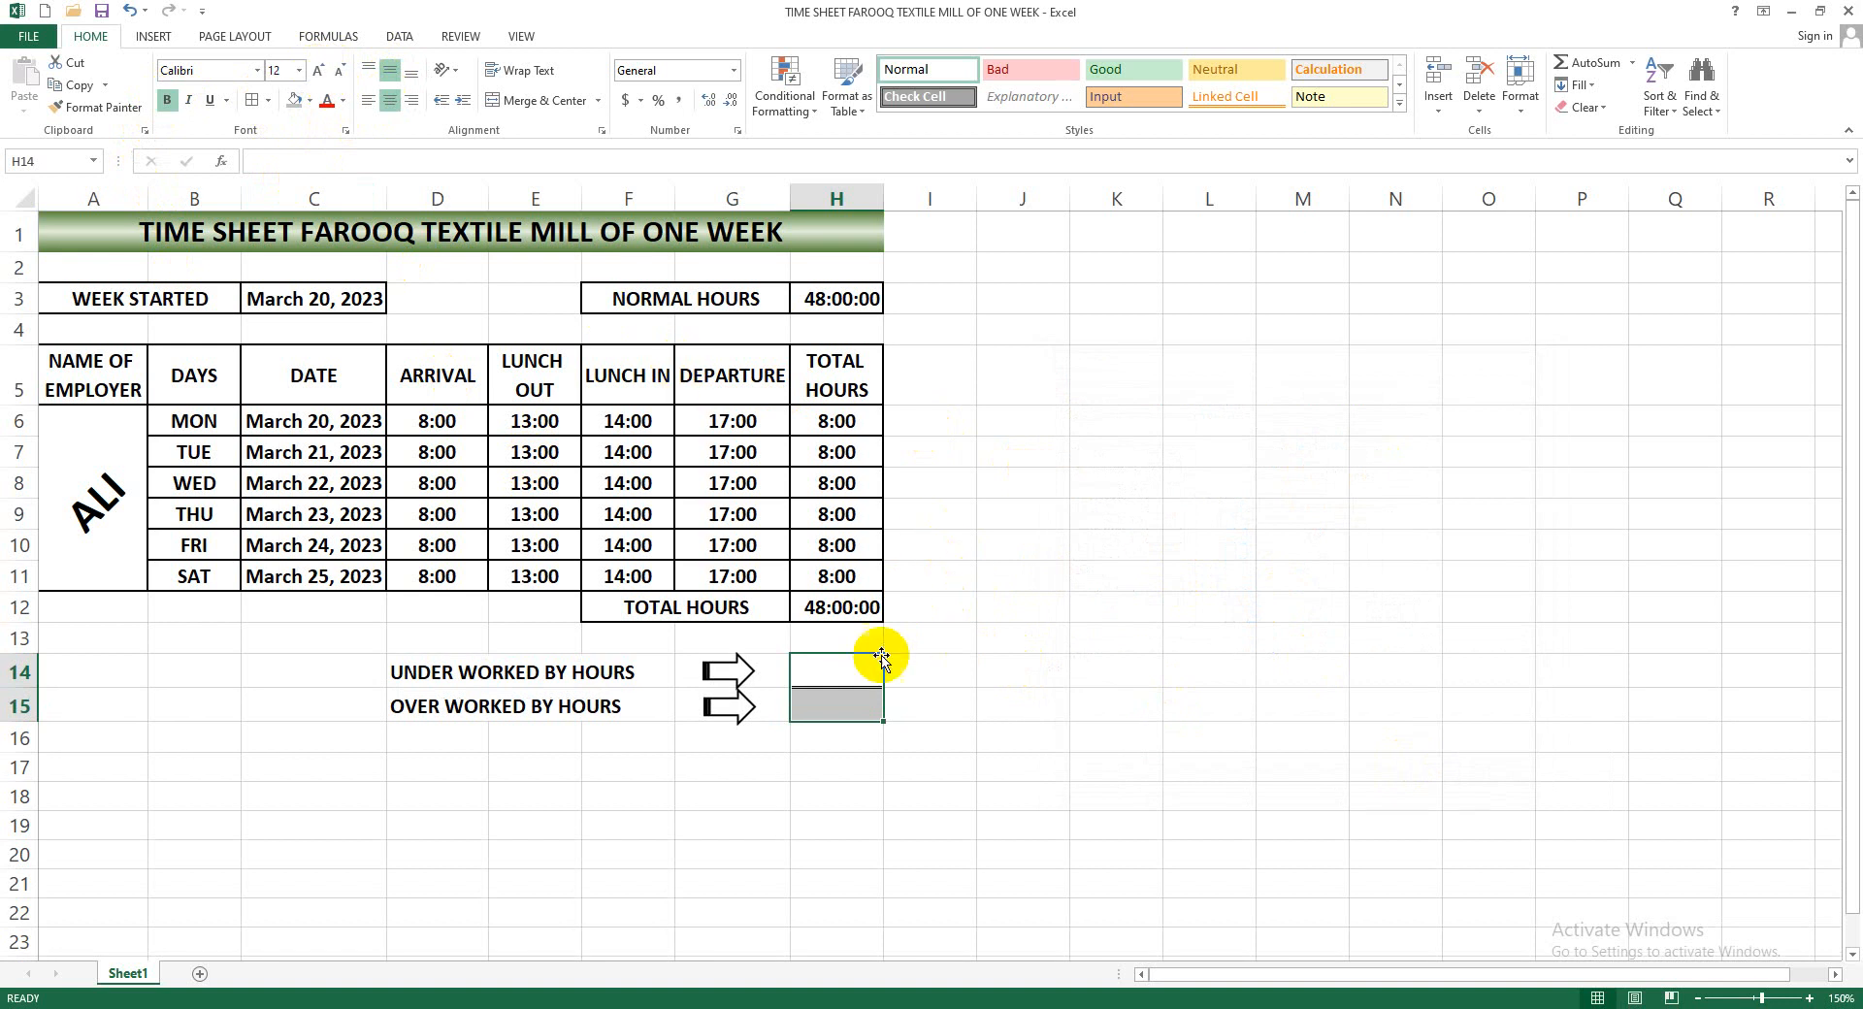
pyautogui.click(850, 672)
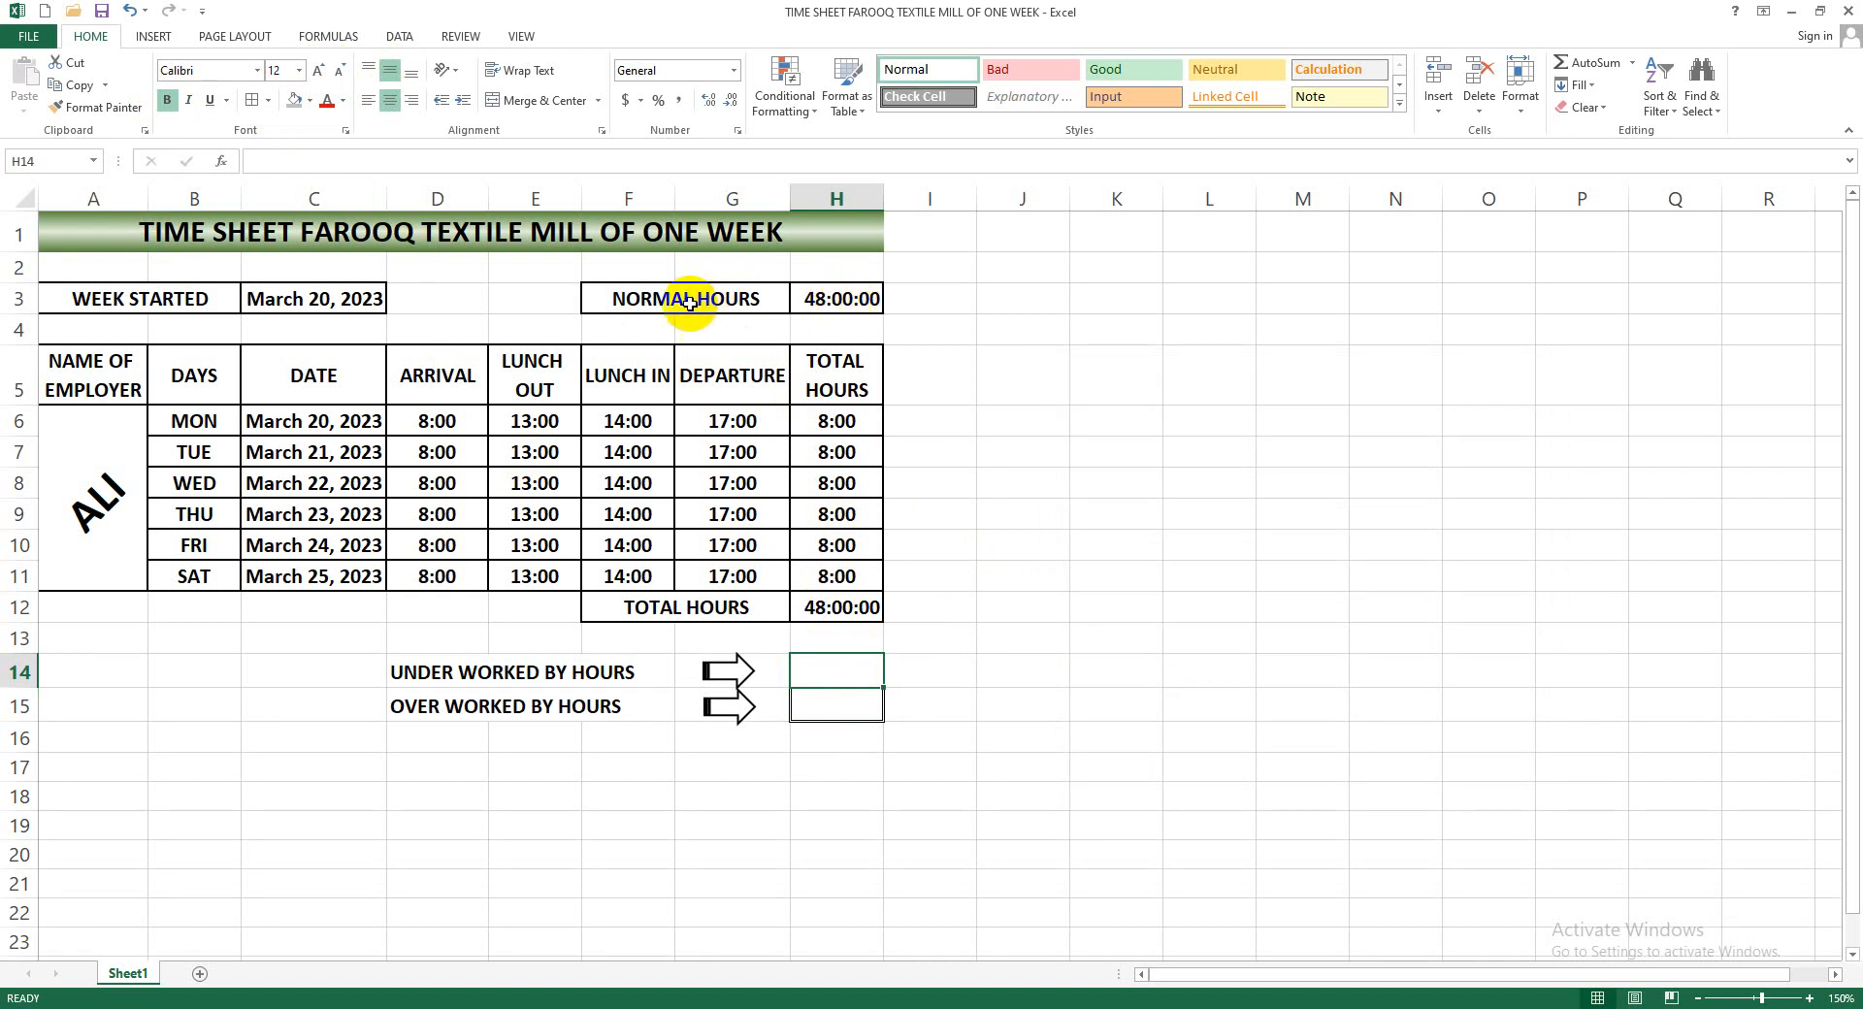
pyautogui.click(836, 420)
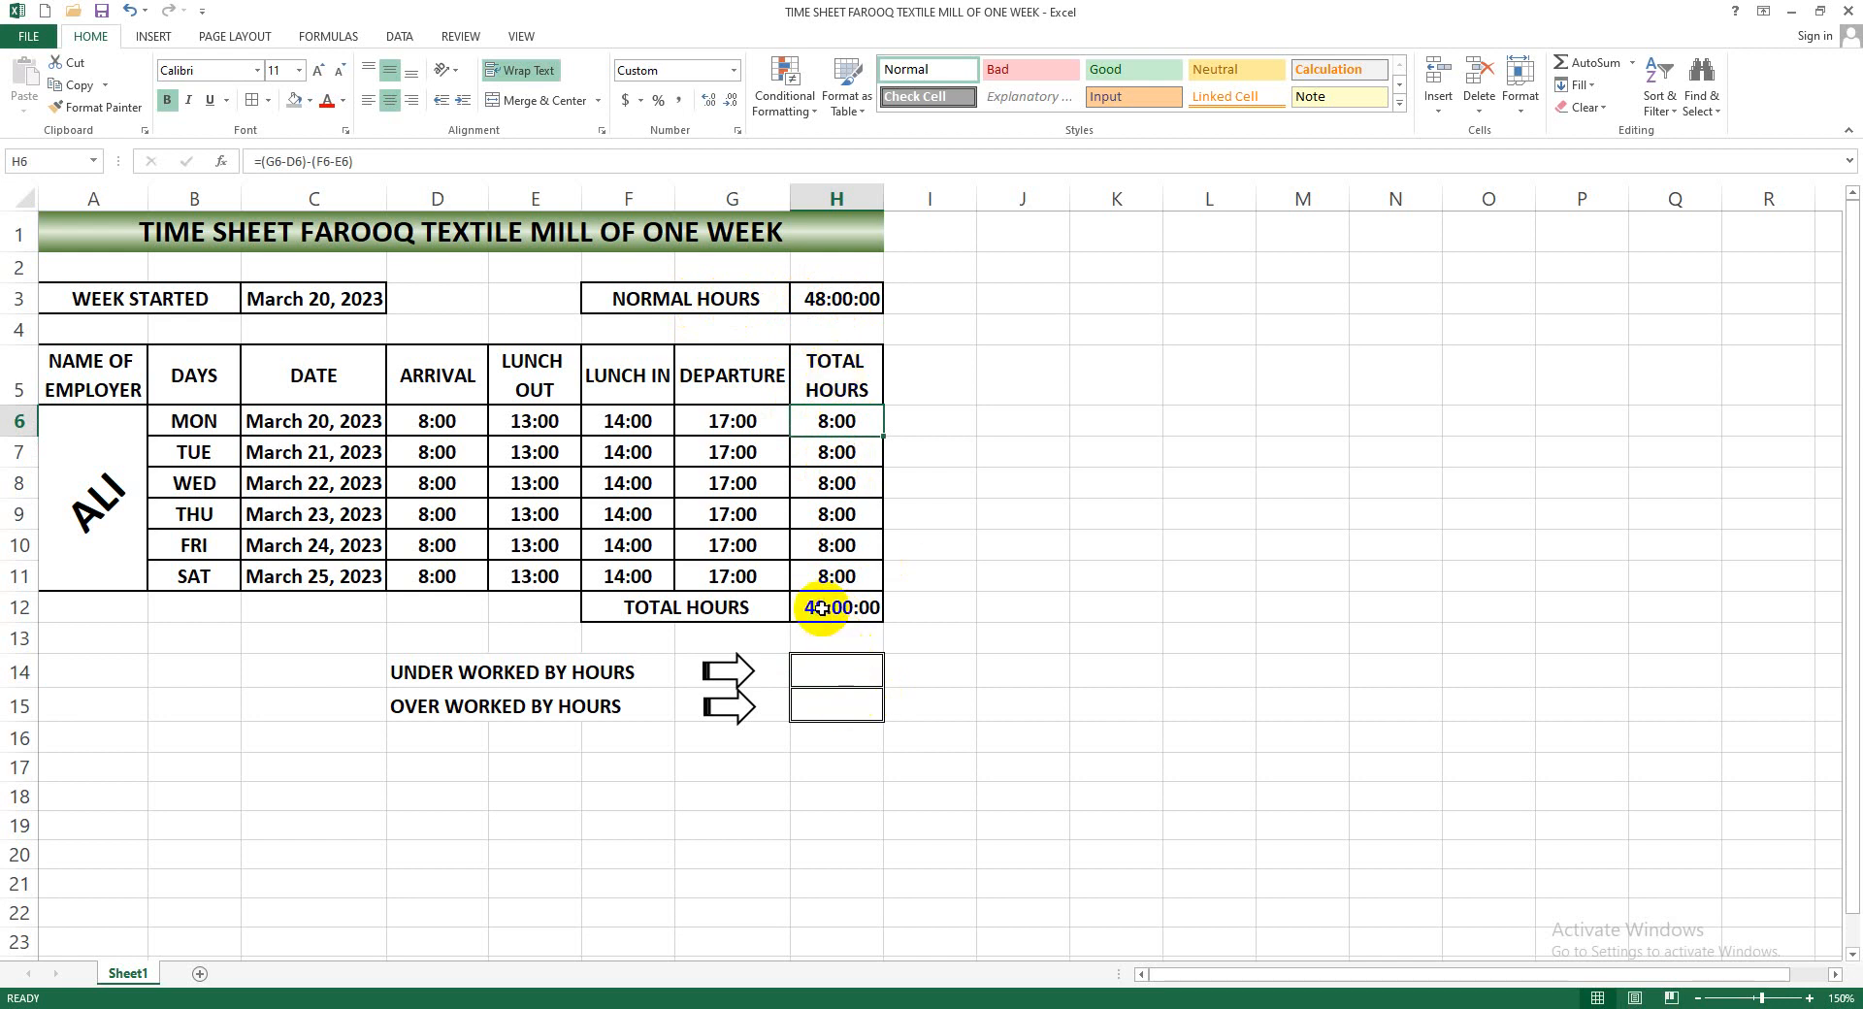
pyautogui.click(833, 672)
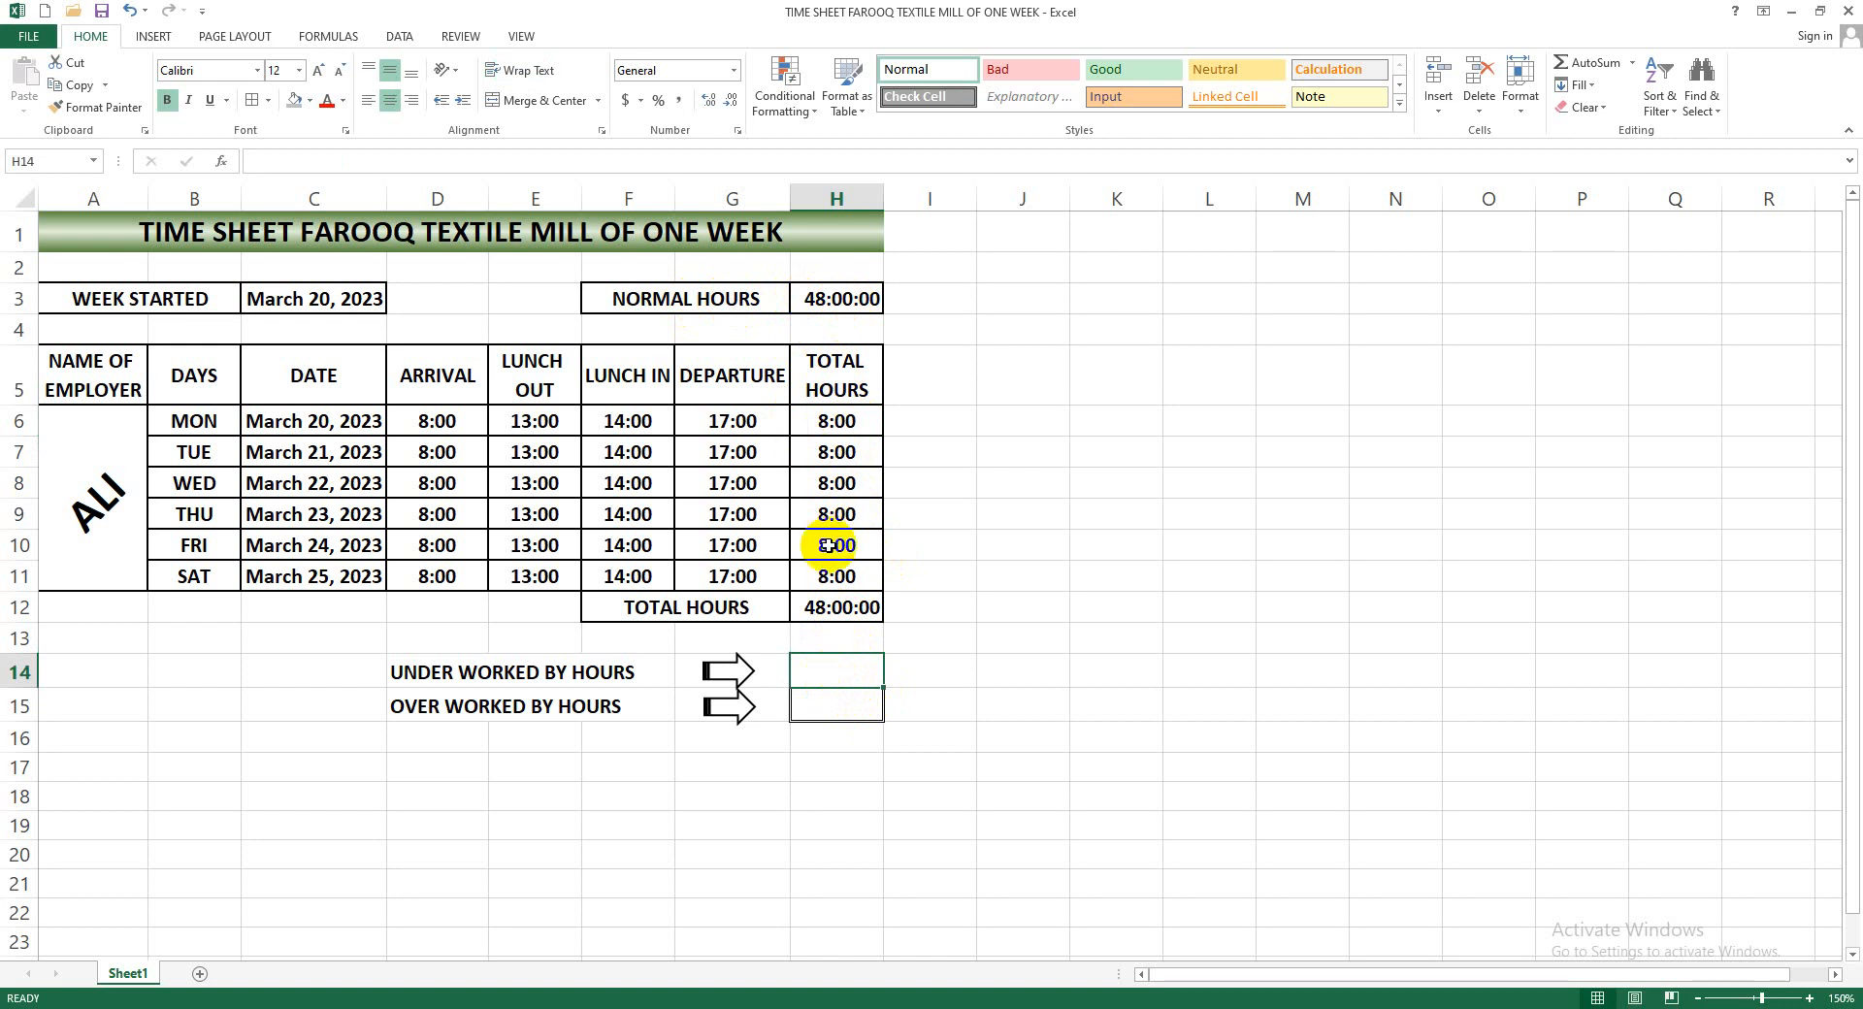
pyautogui.click(837, 714)
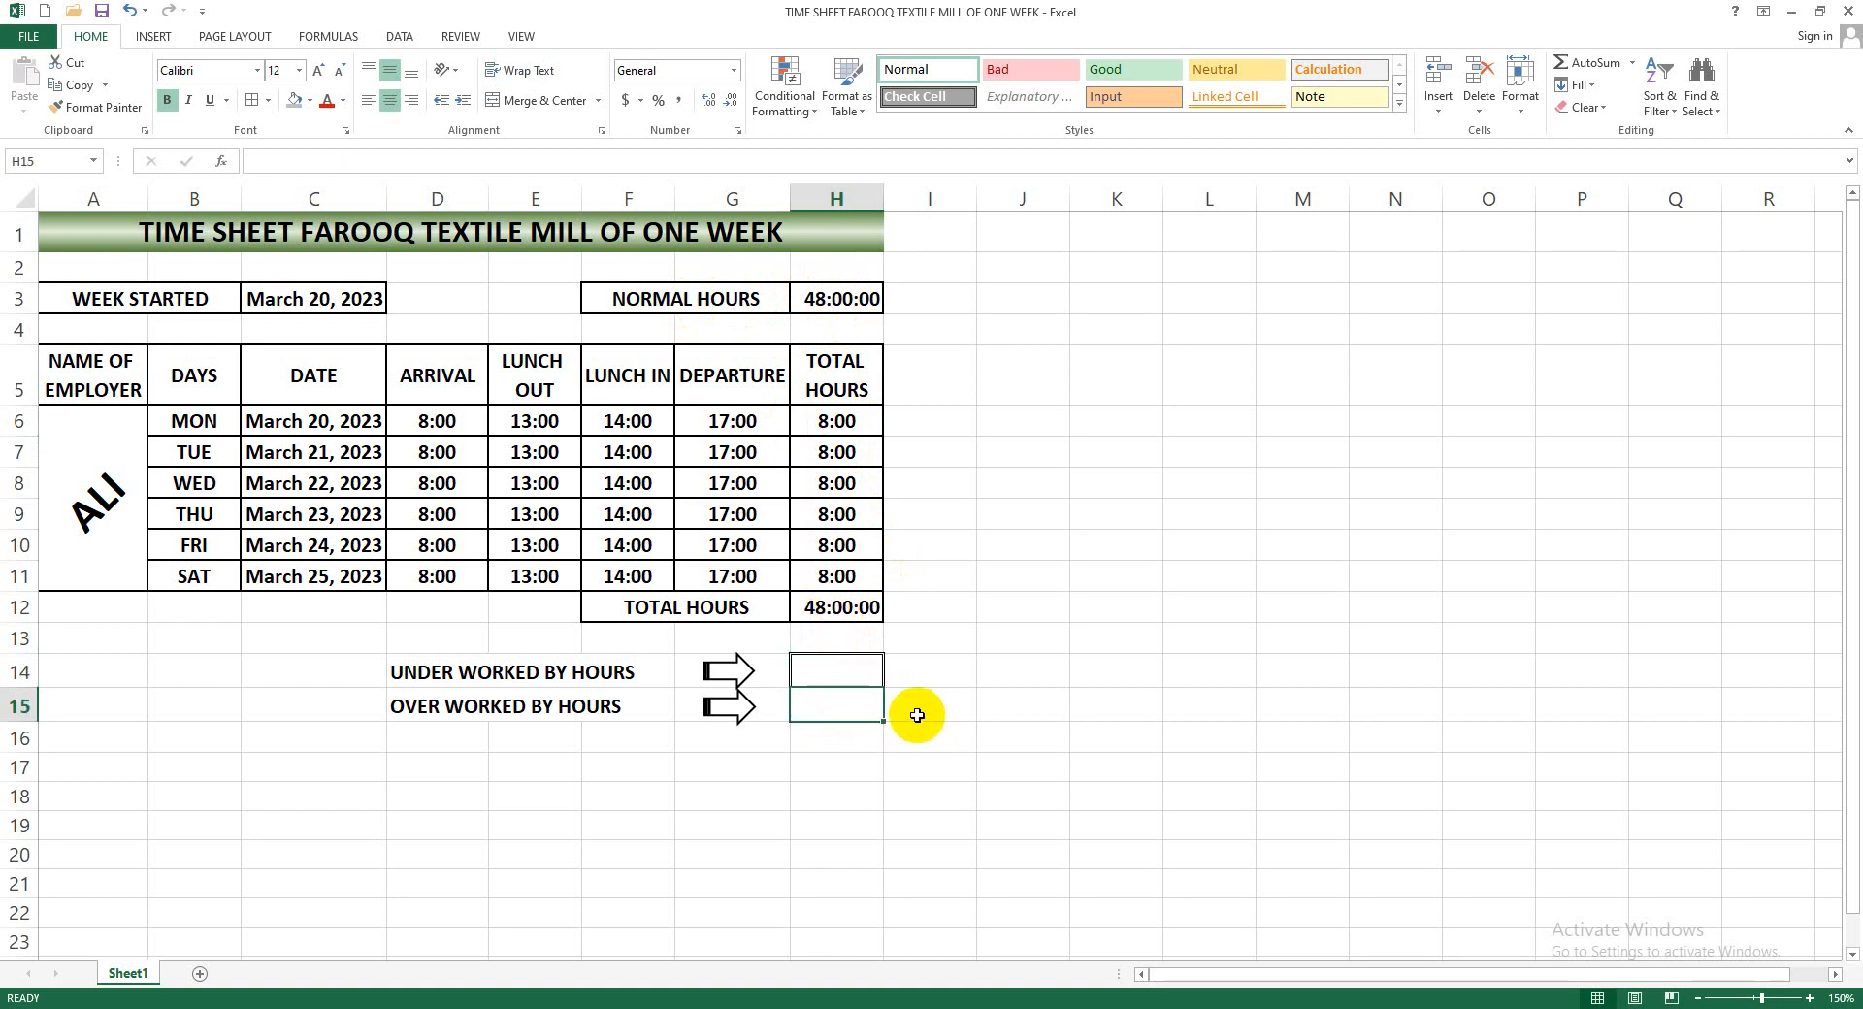
pyautogui.click(849, 676)
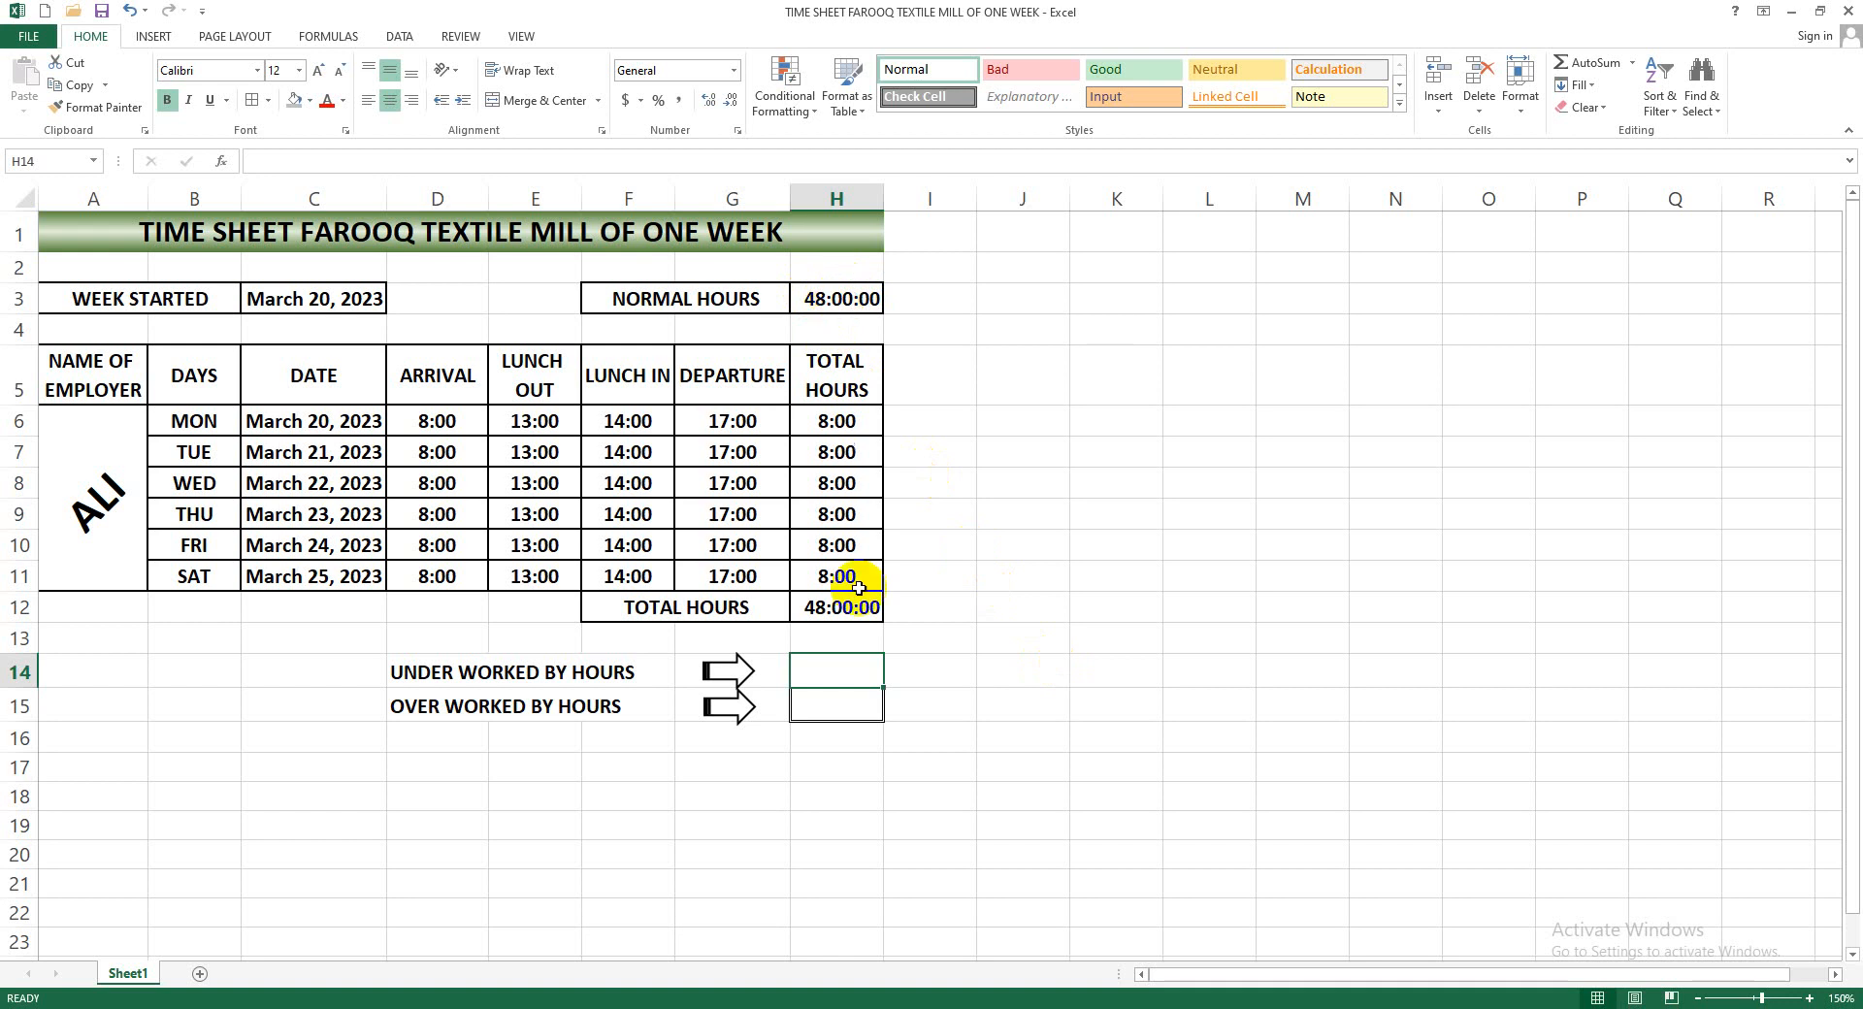
pyautogui.click(993, 681)
# Start an IF formula in H14 beside UNDER WORKED BY HOURS with the logical test H3-H12>0
pyautogui.click(843, 673)
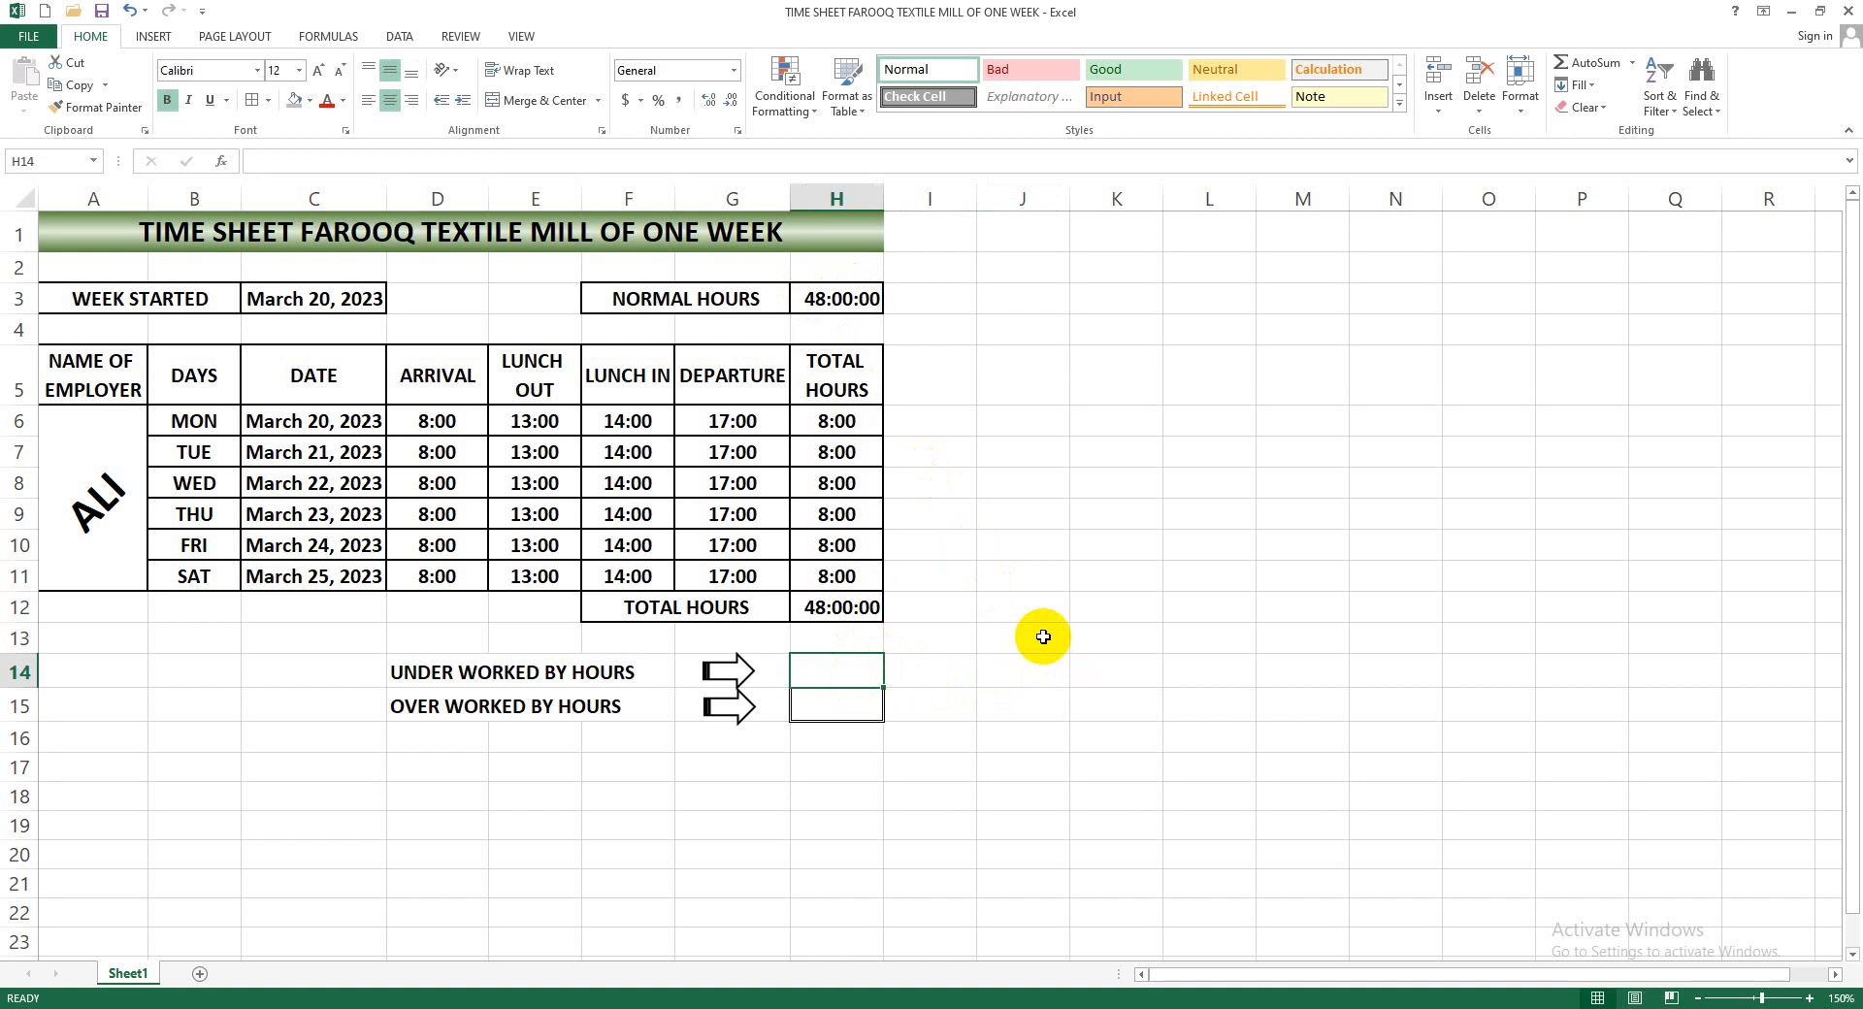
pyautogui.write('=')
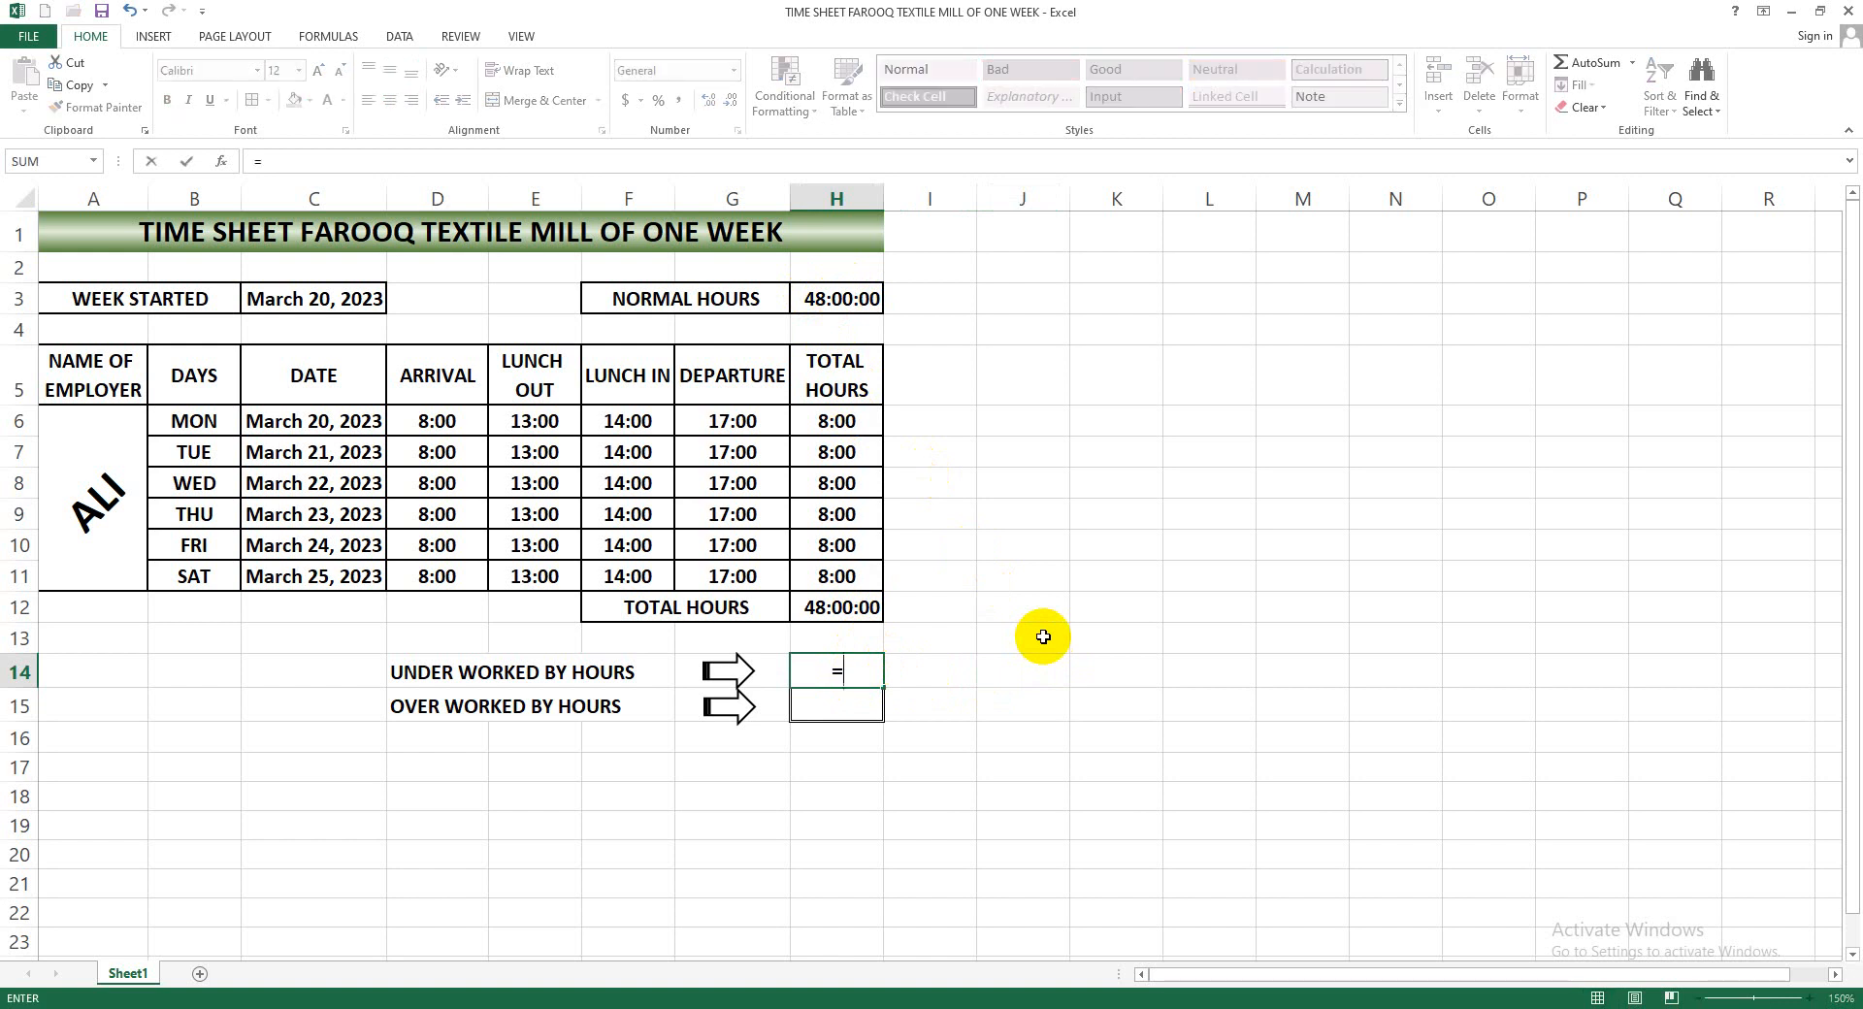
pyautogui.write('IF')
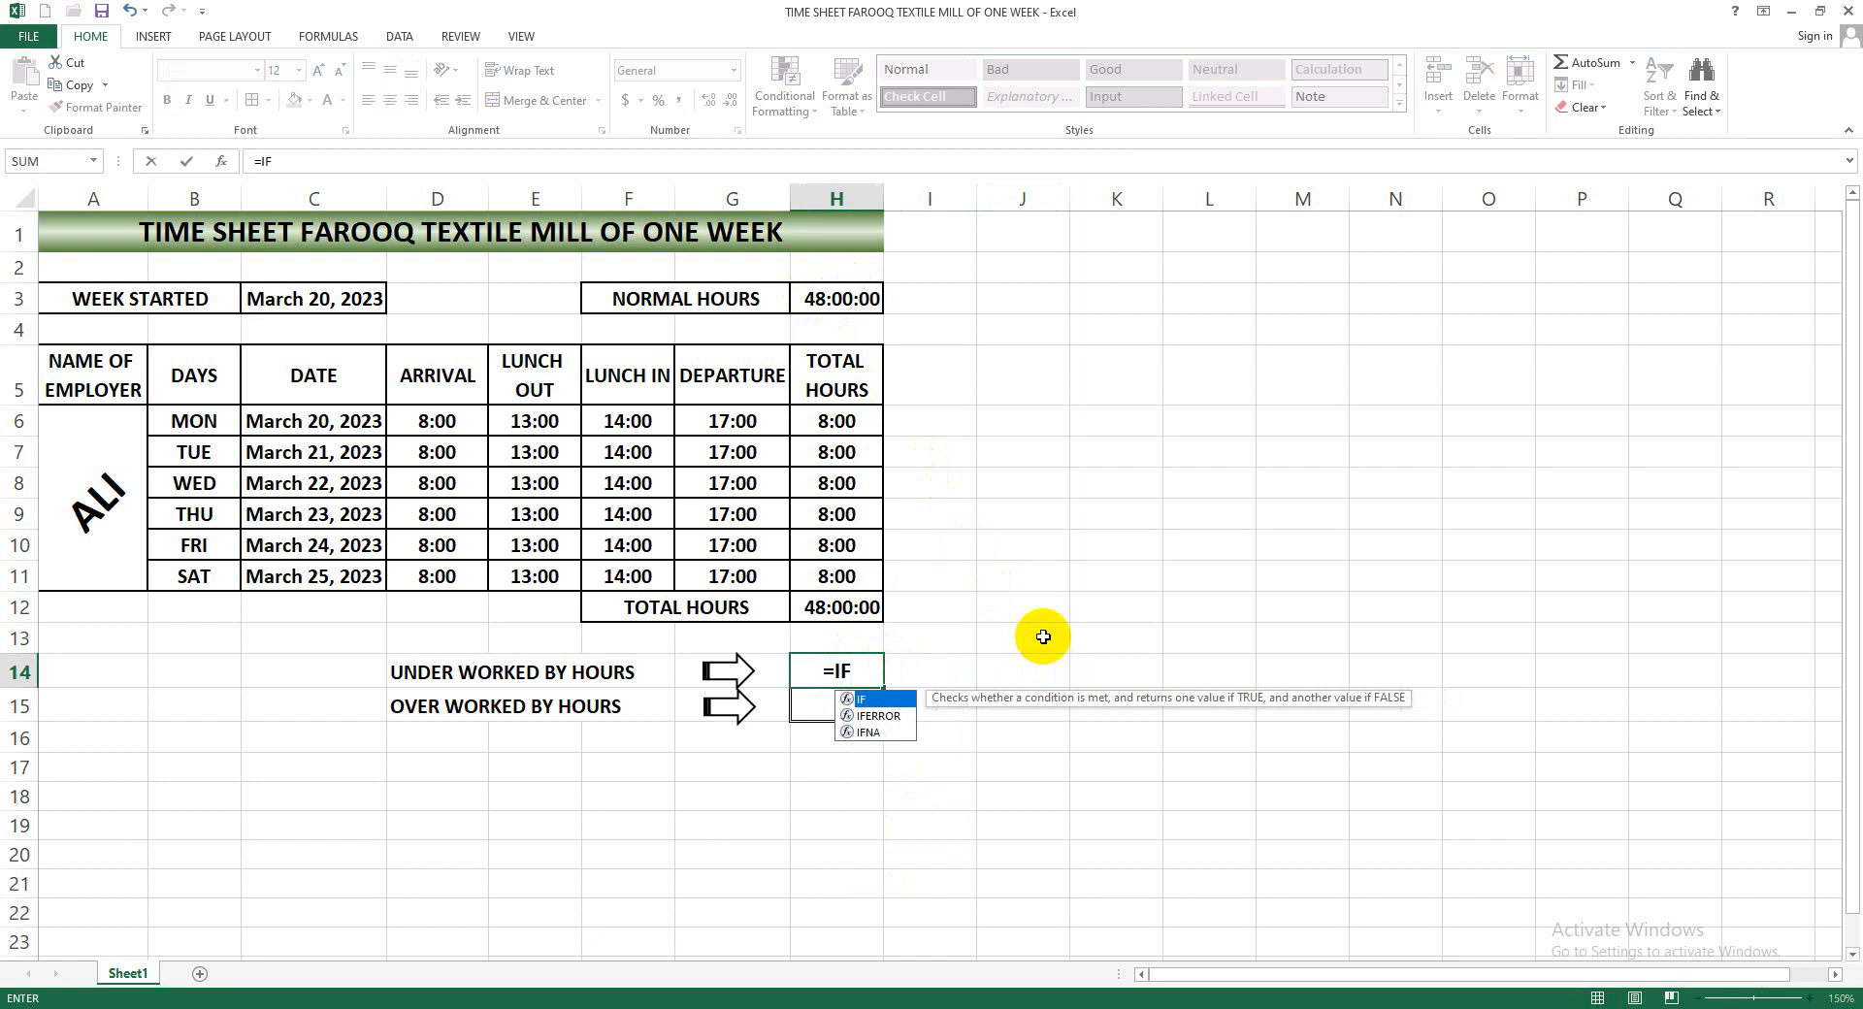
pyautogui.write('(')
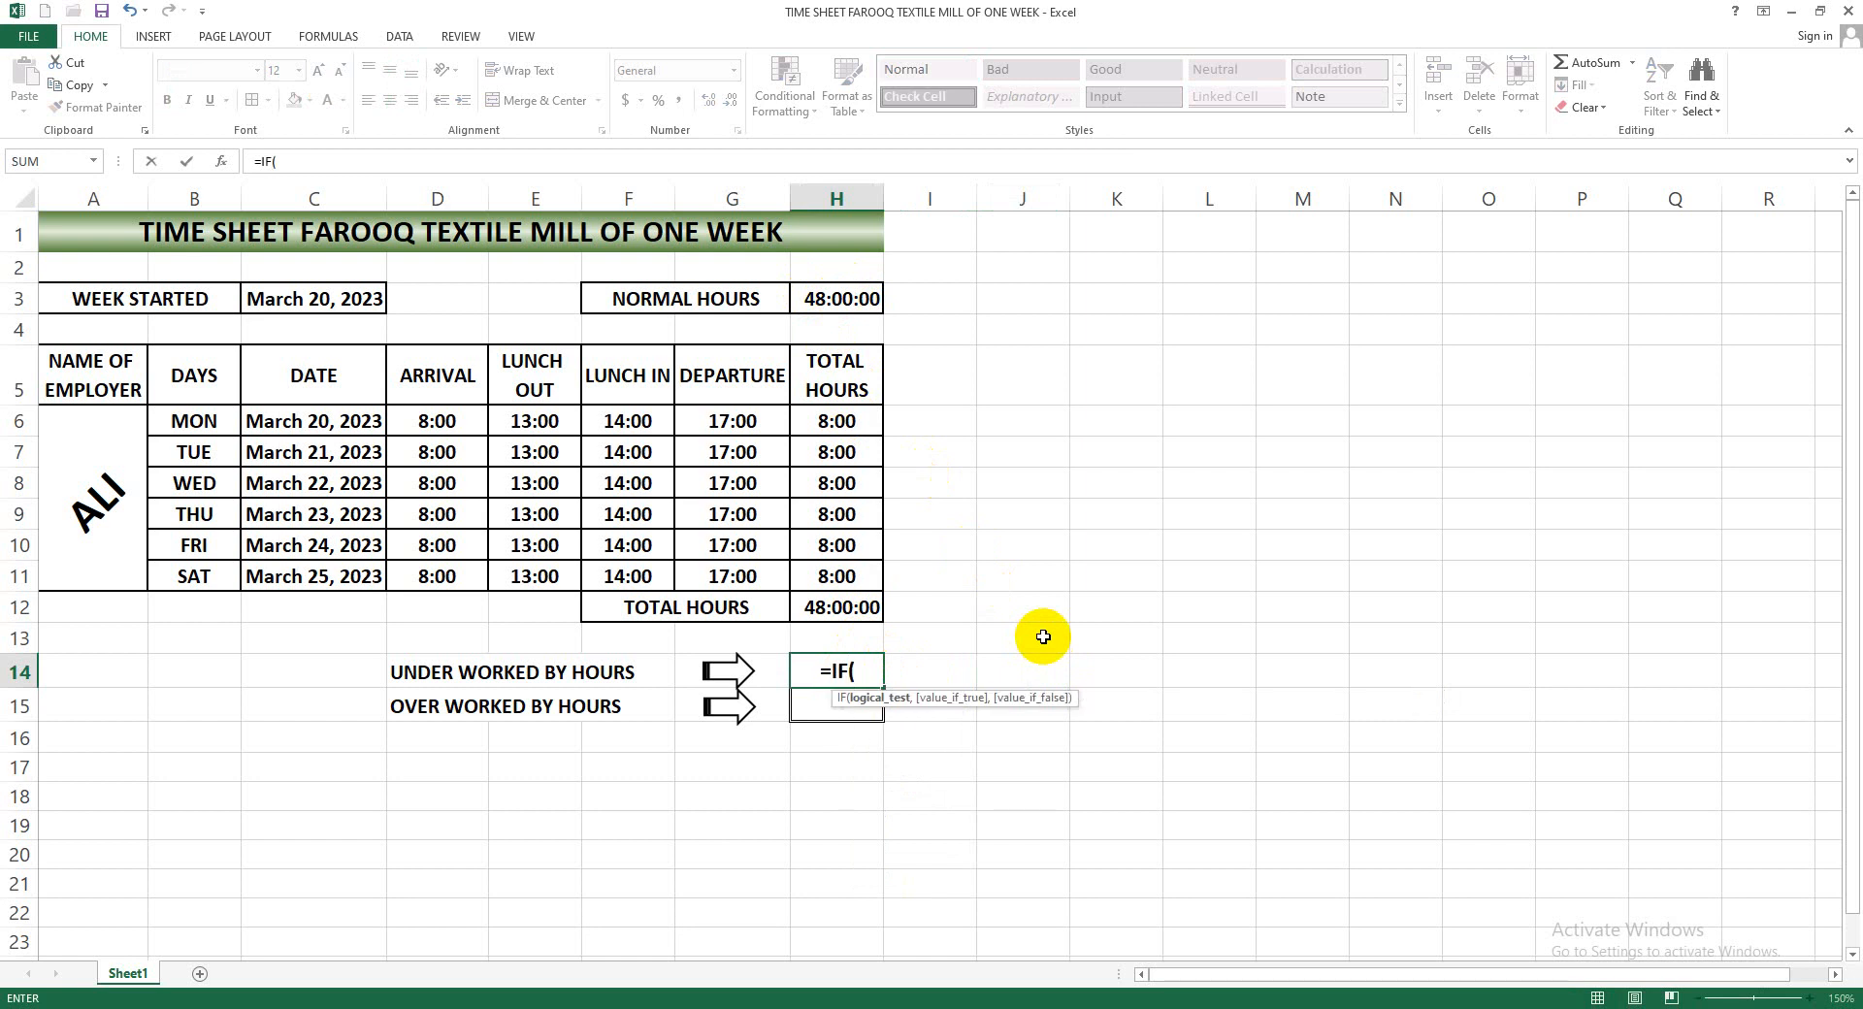
pyautogui.click(839, 301)
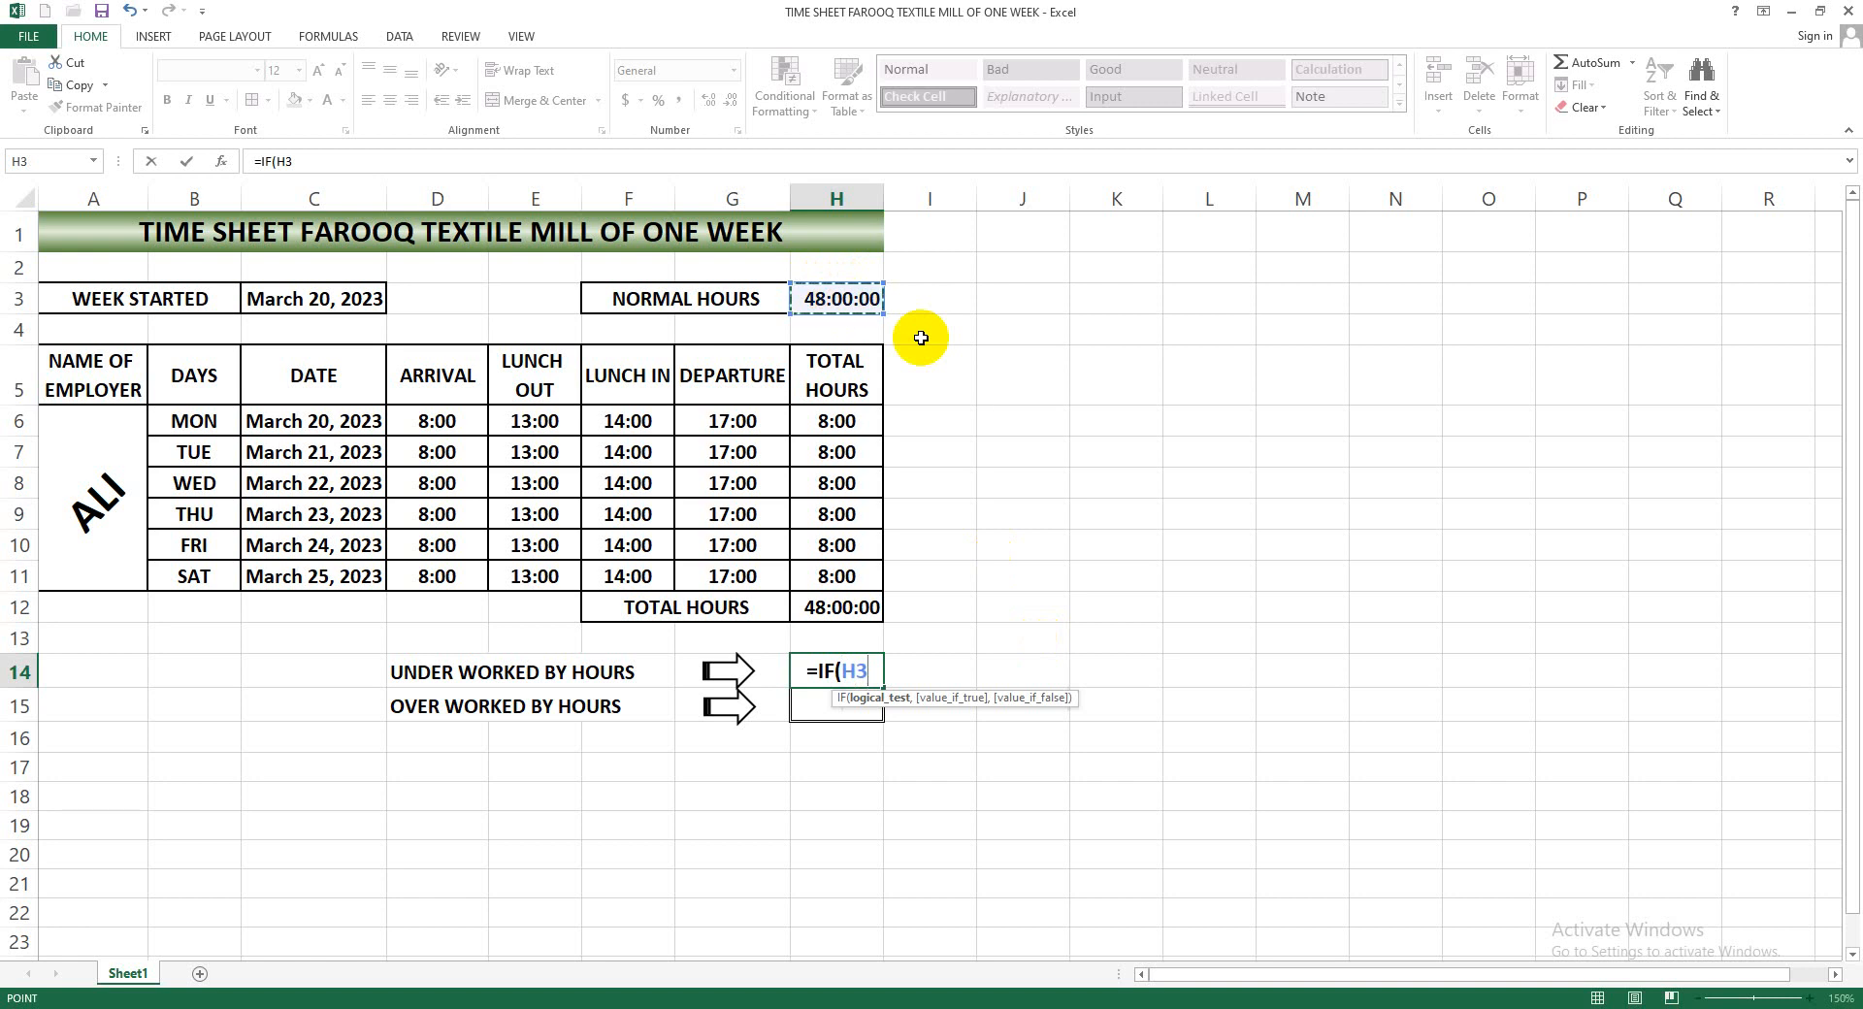
pyautogui.write('-')
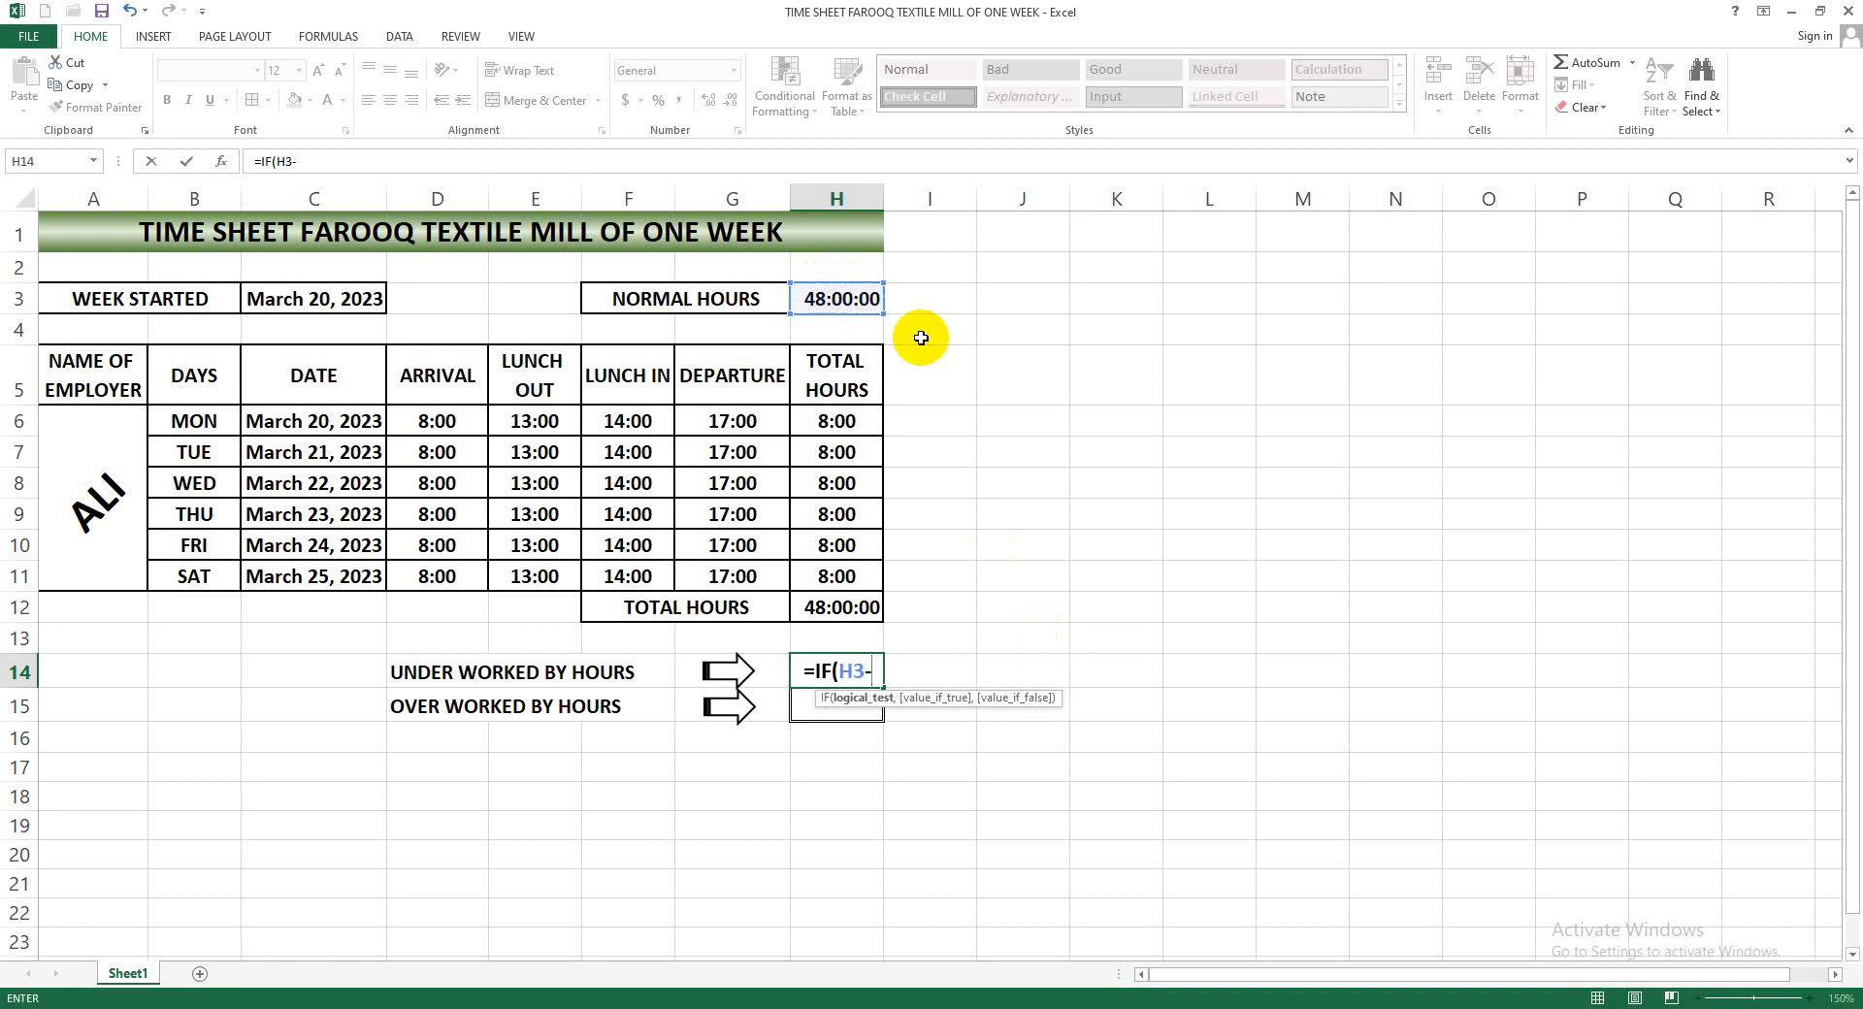
pyautogui.click(820, 606)
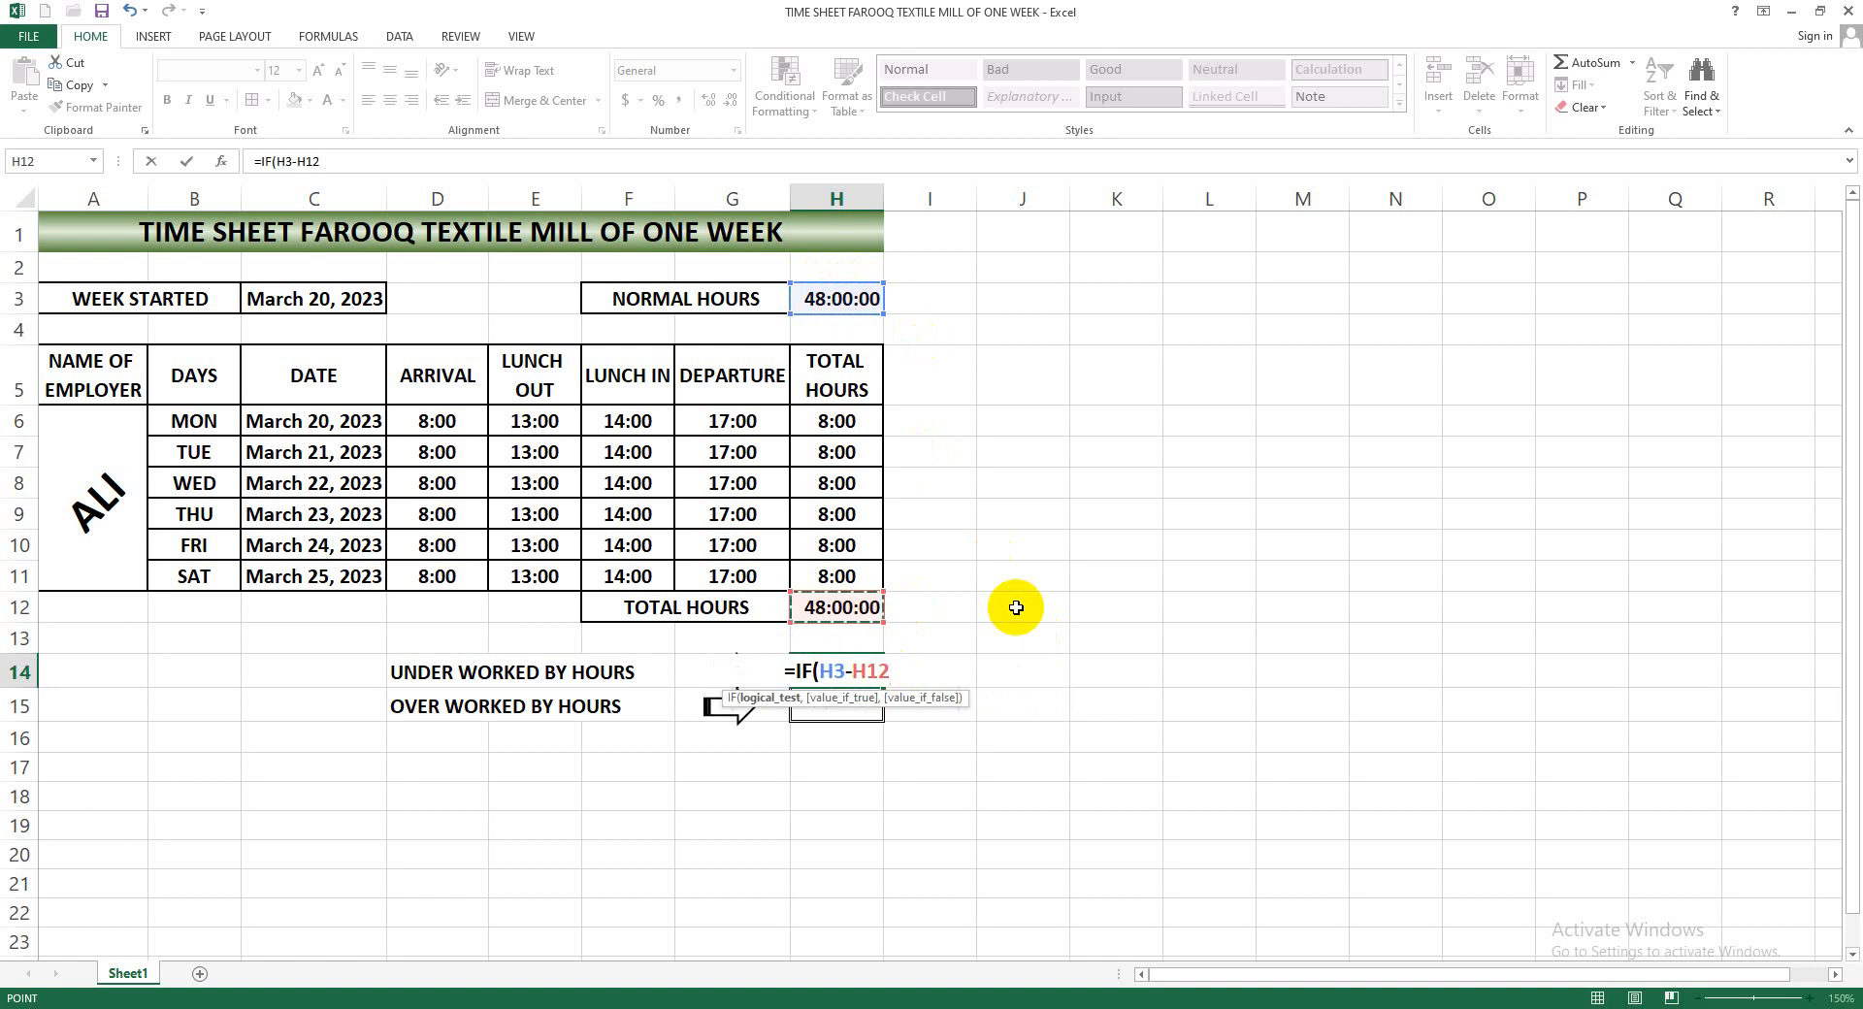
pyautogui.write('>')
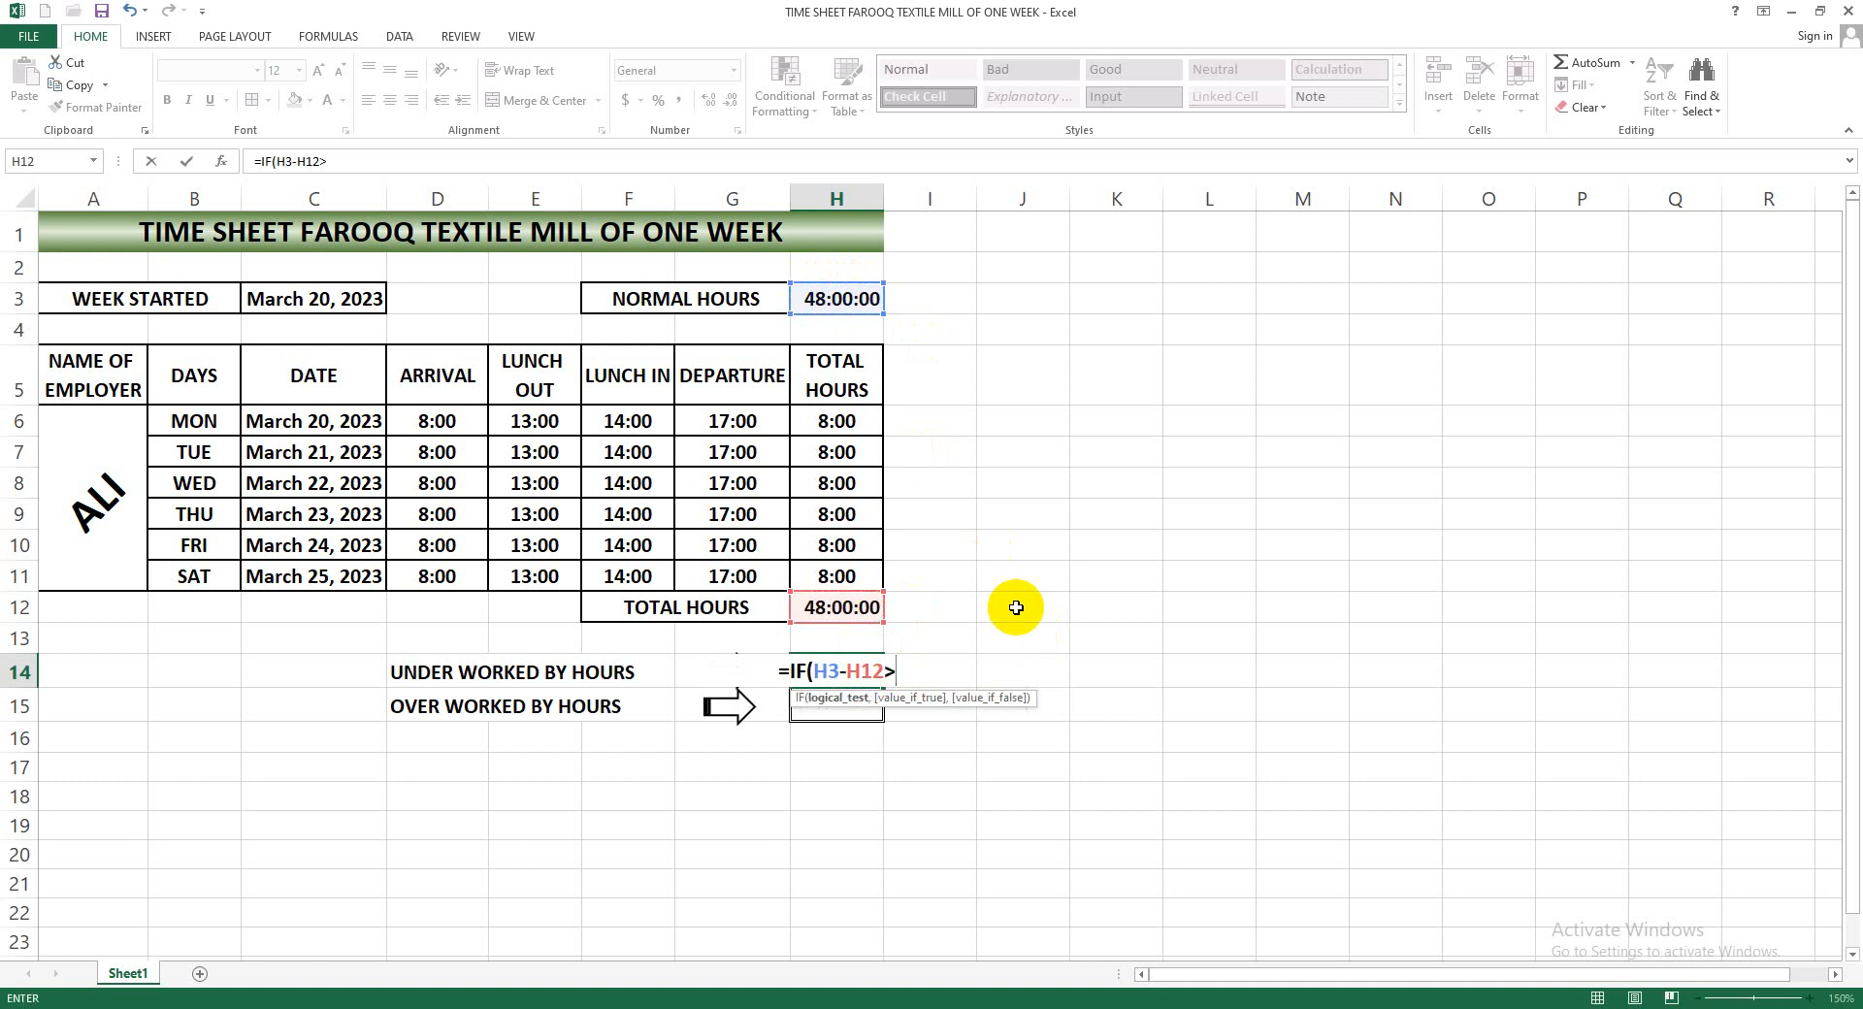
pyautogui.write('0')
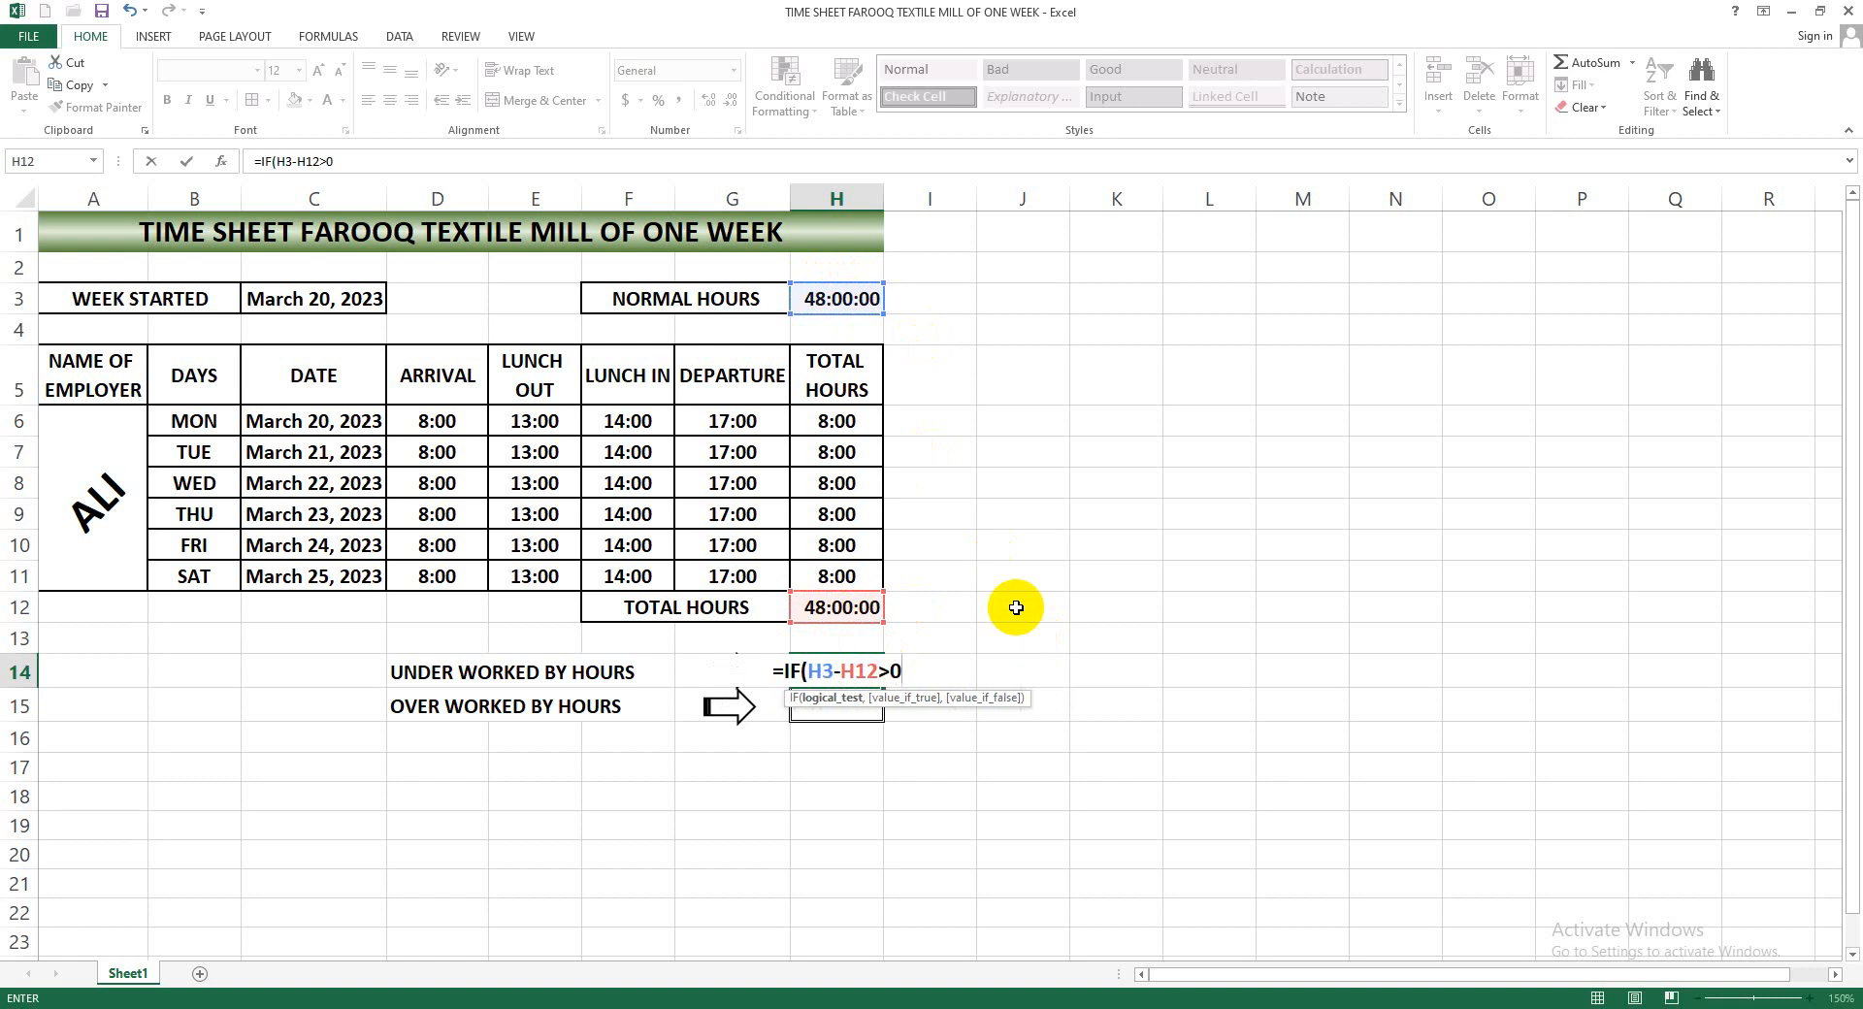
# Complete the H14 formula so it returns H3-H12 when true and "-" when false
pyautogui.write(',')
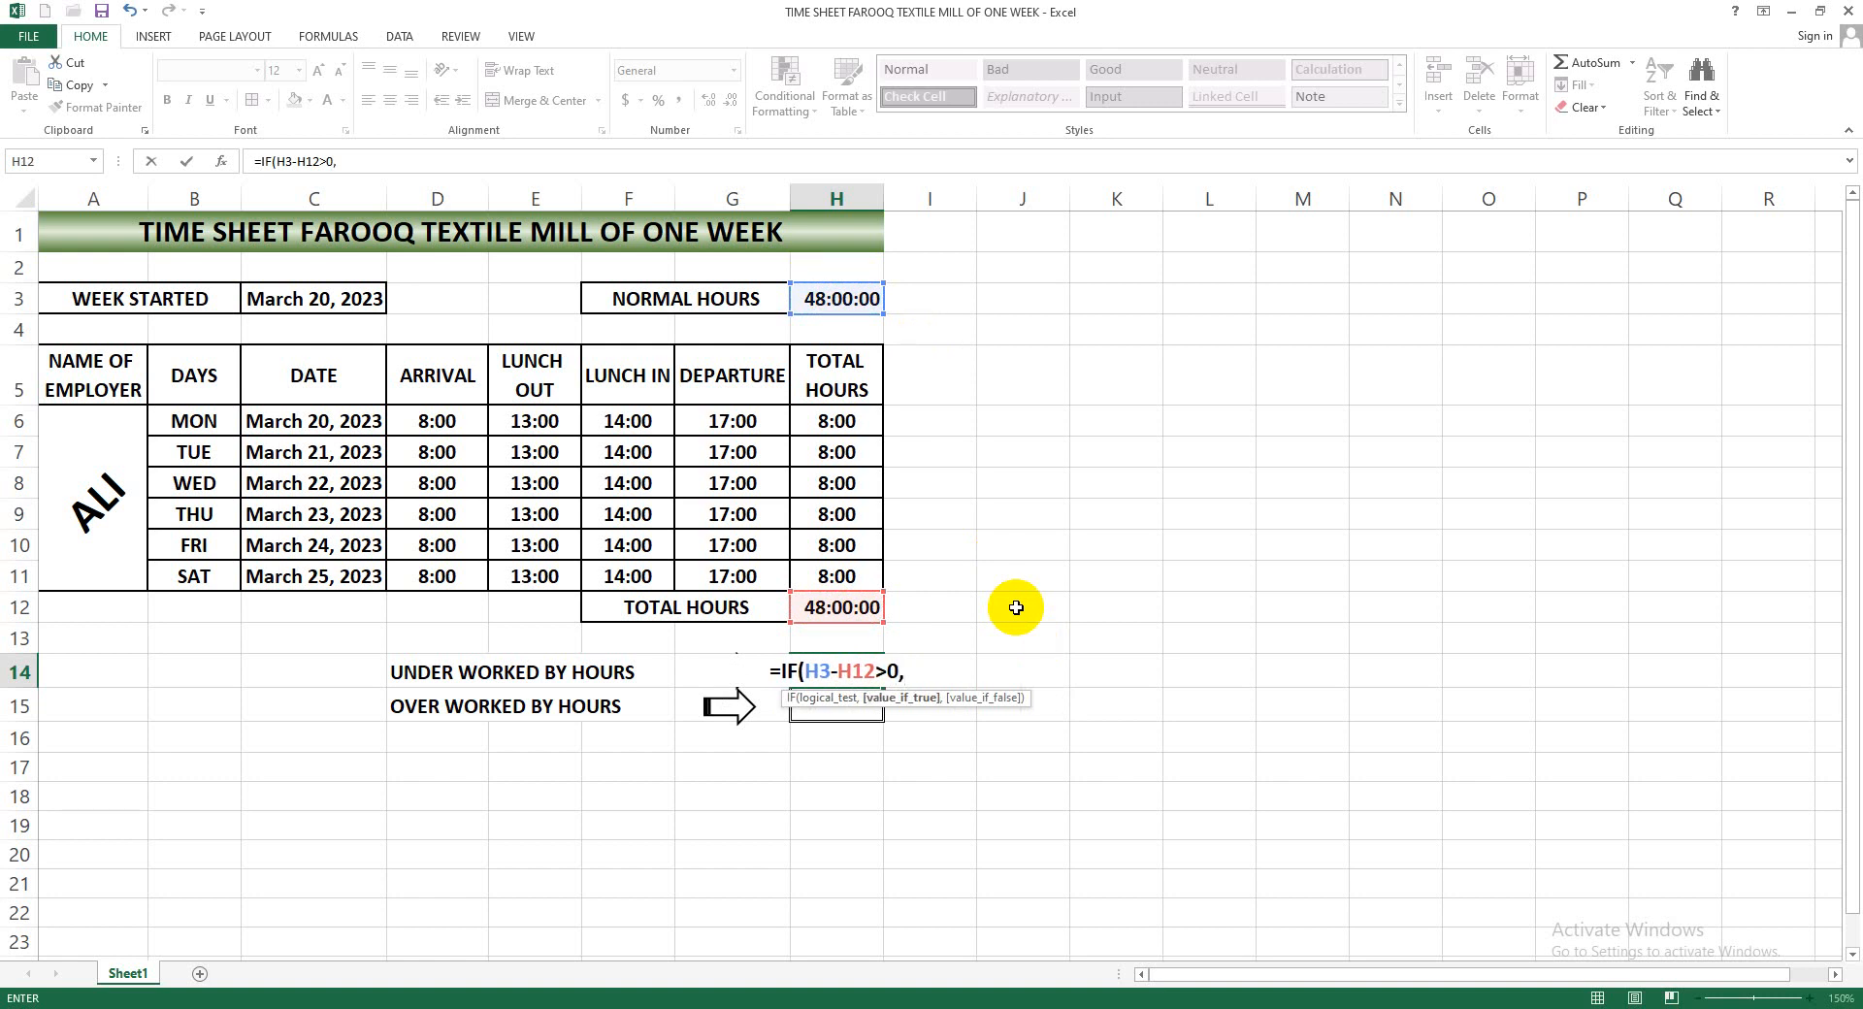
pyautogui.write('H3')
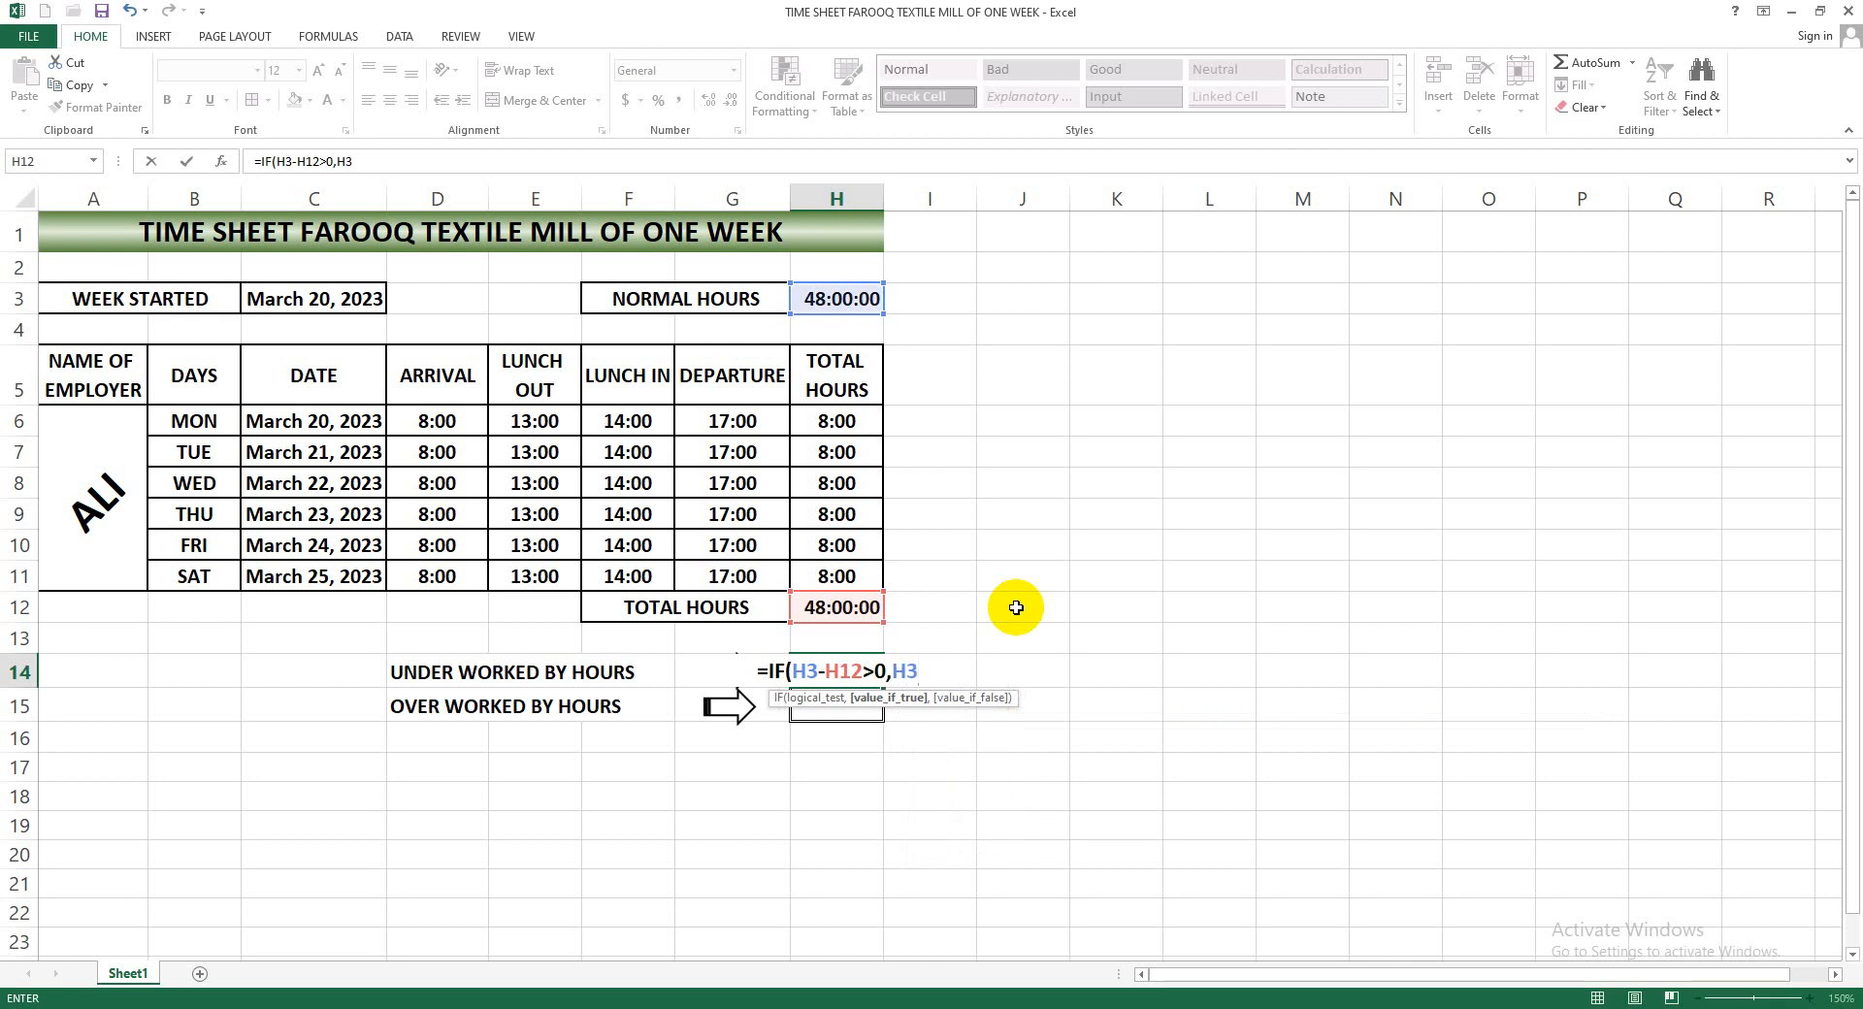
pyautogui.write('-H1')
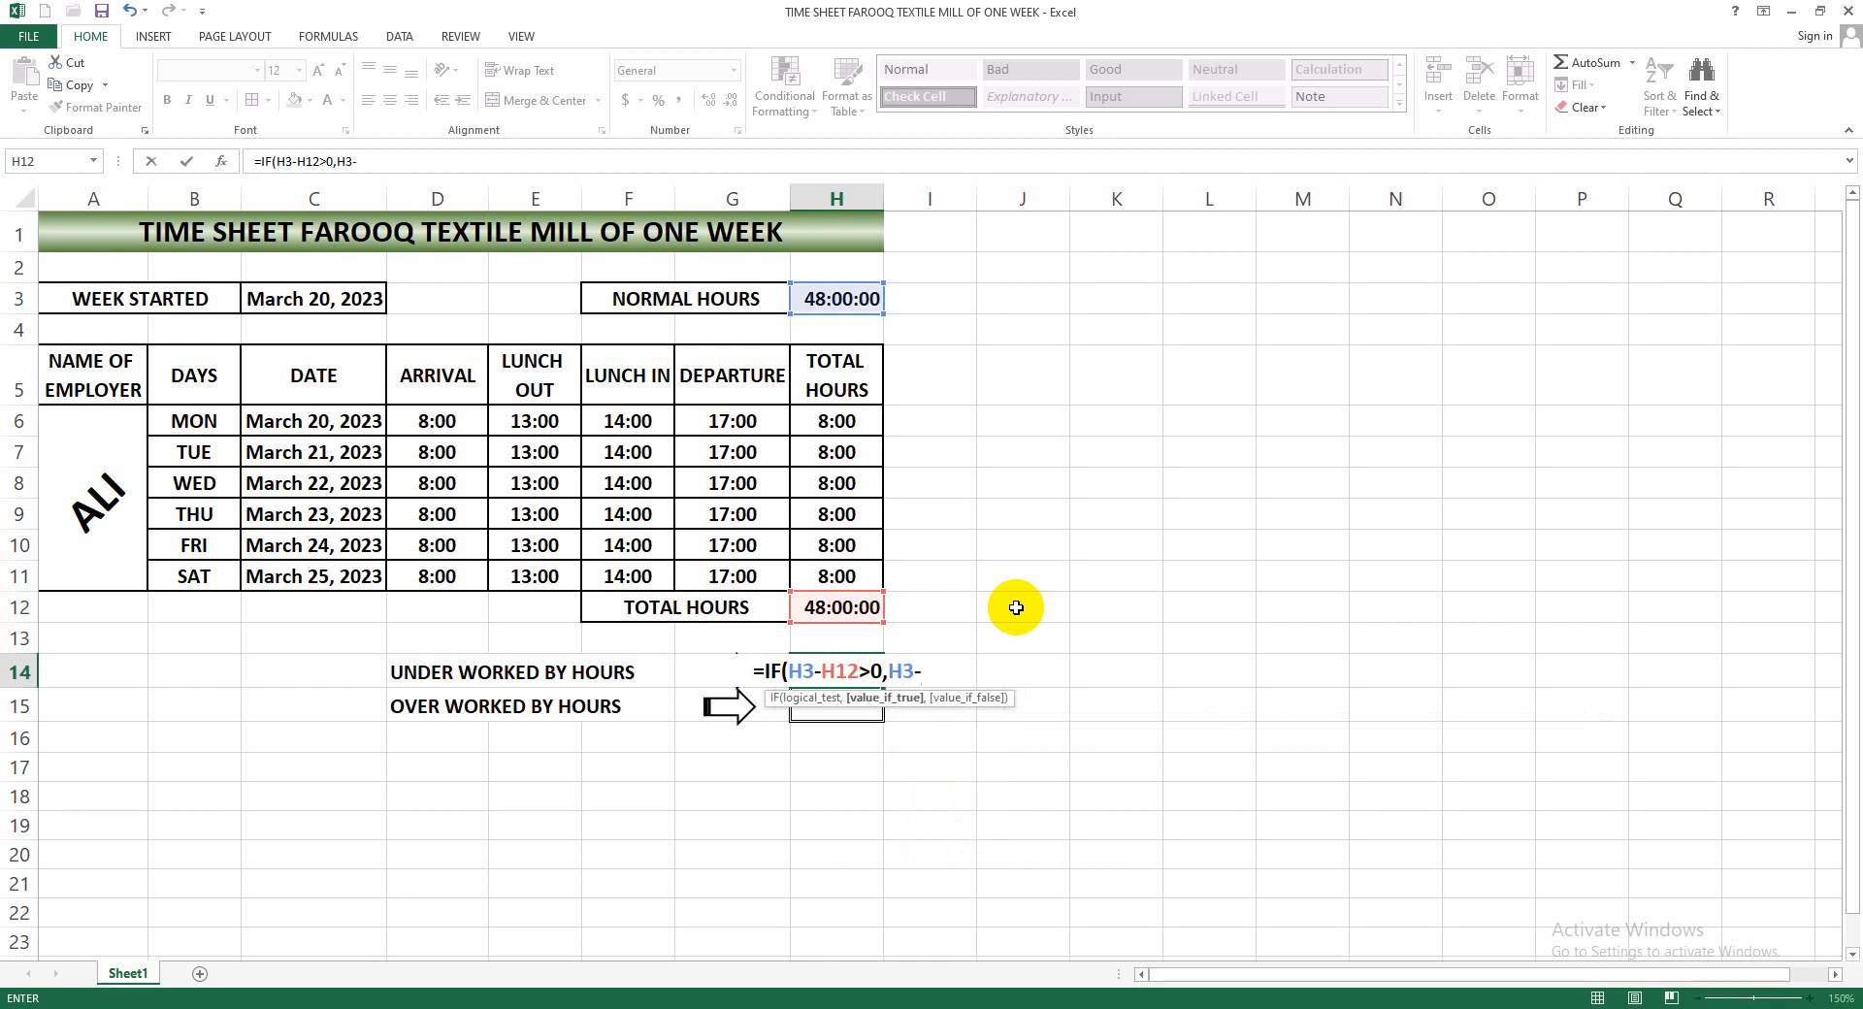
pyautogui.write('2')
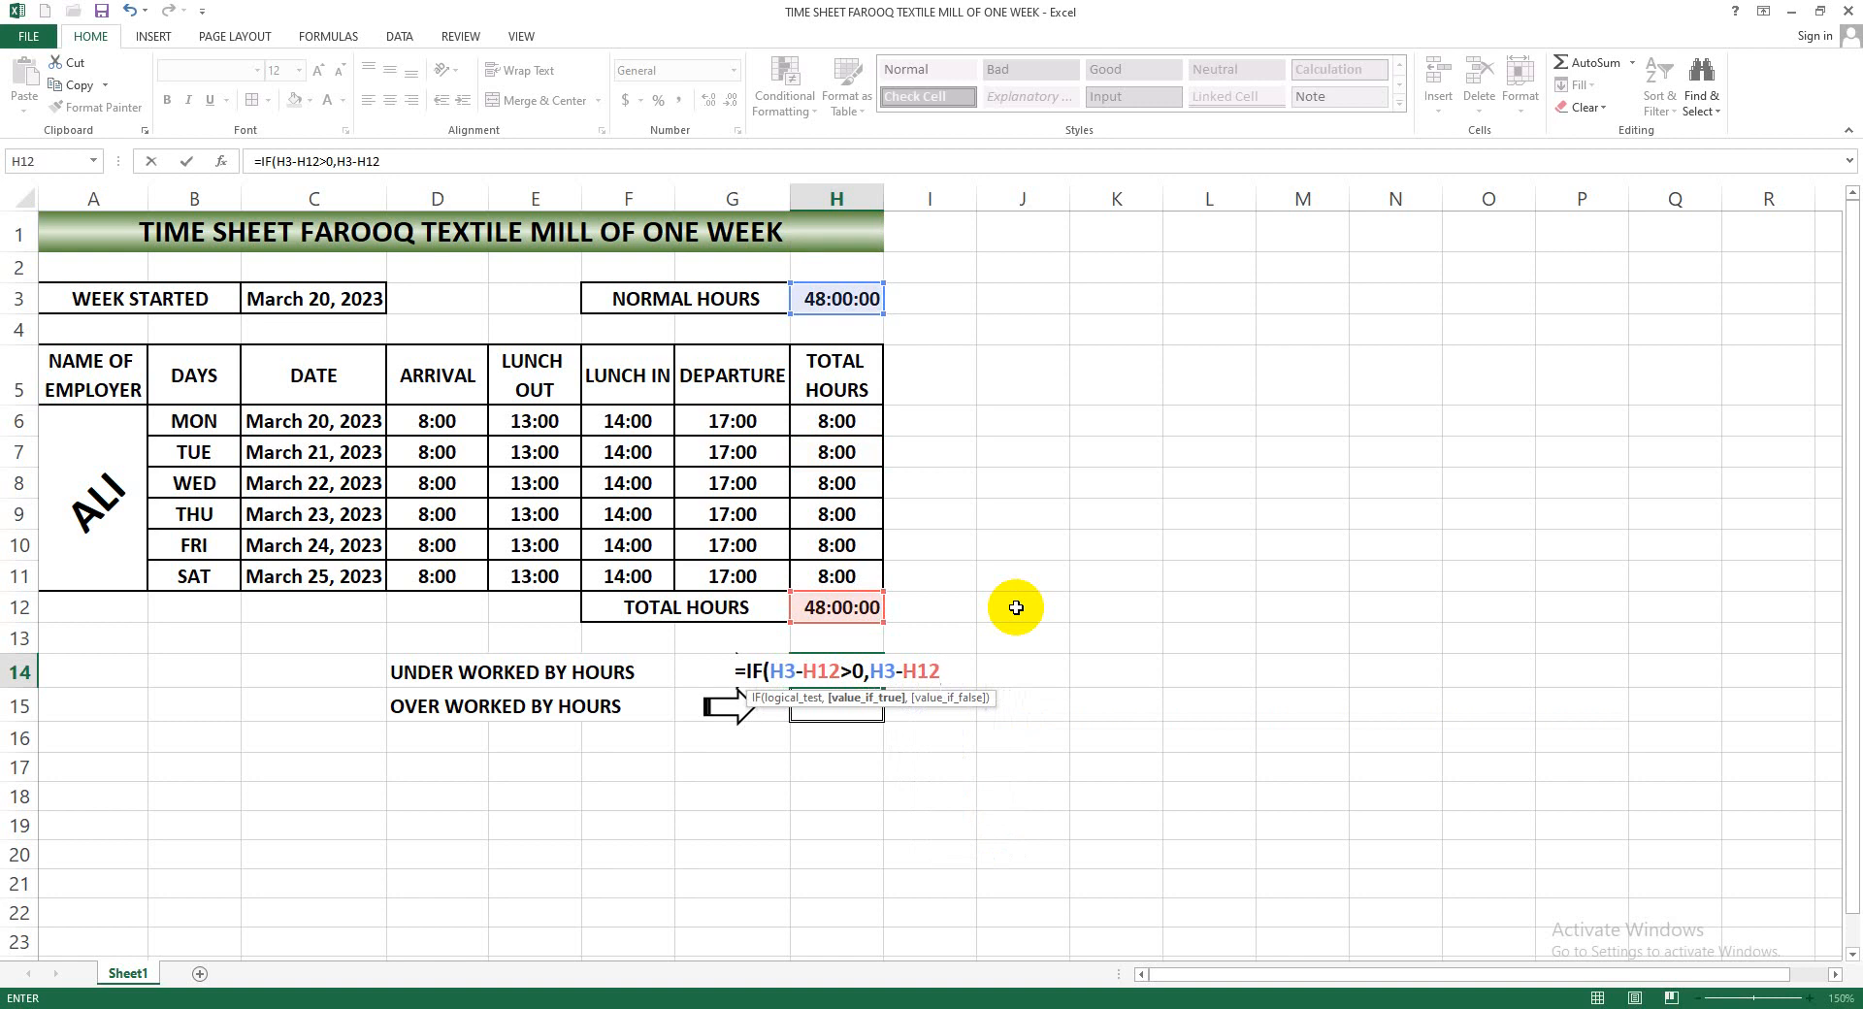
pyautogui.write(',')
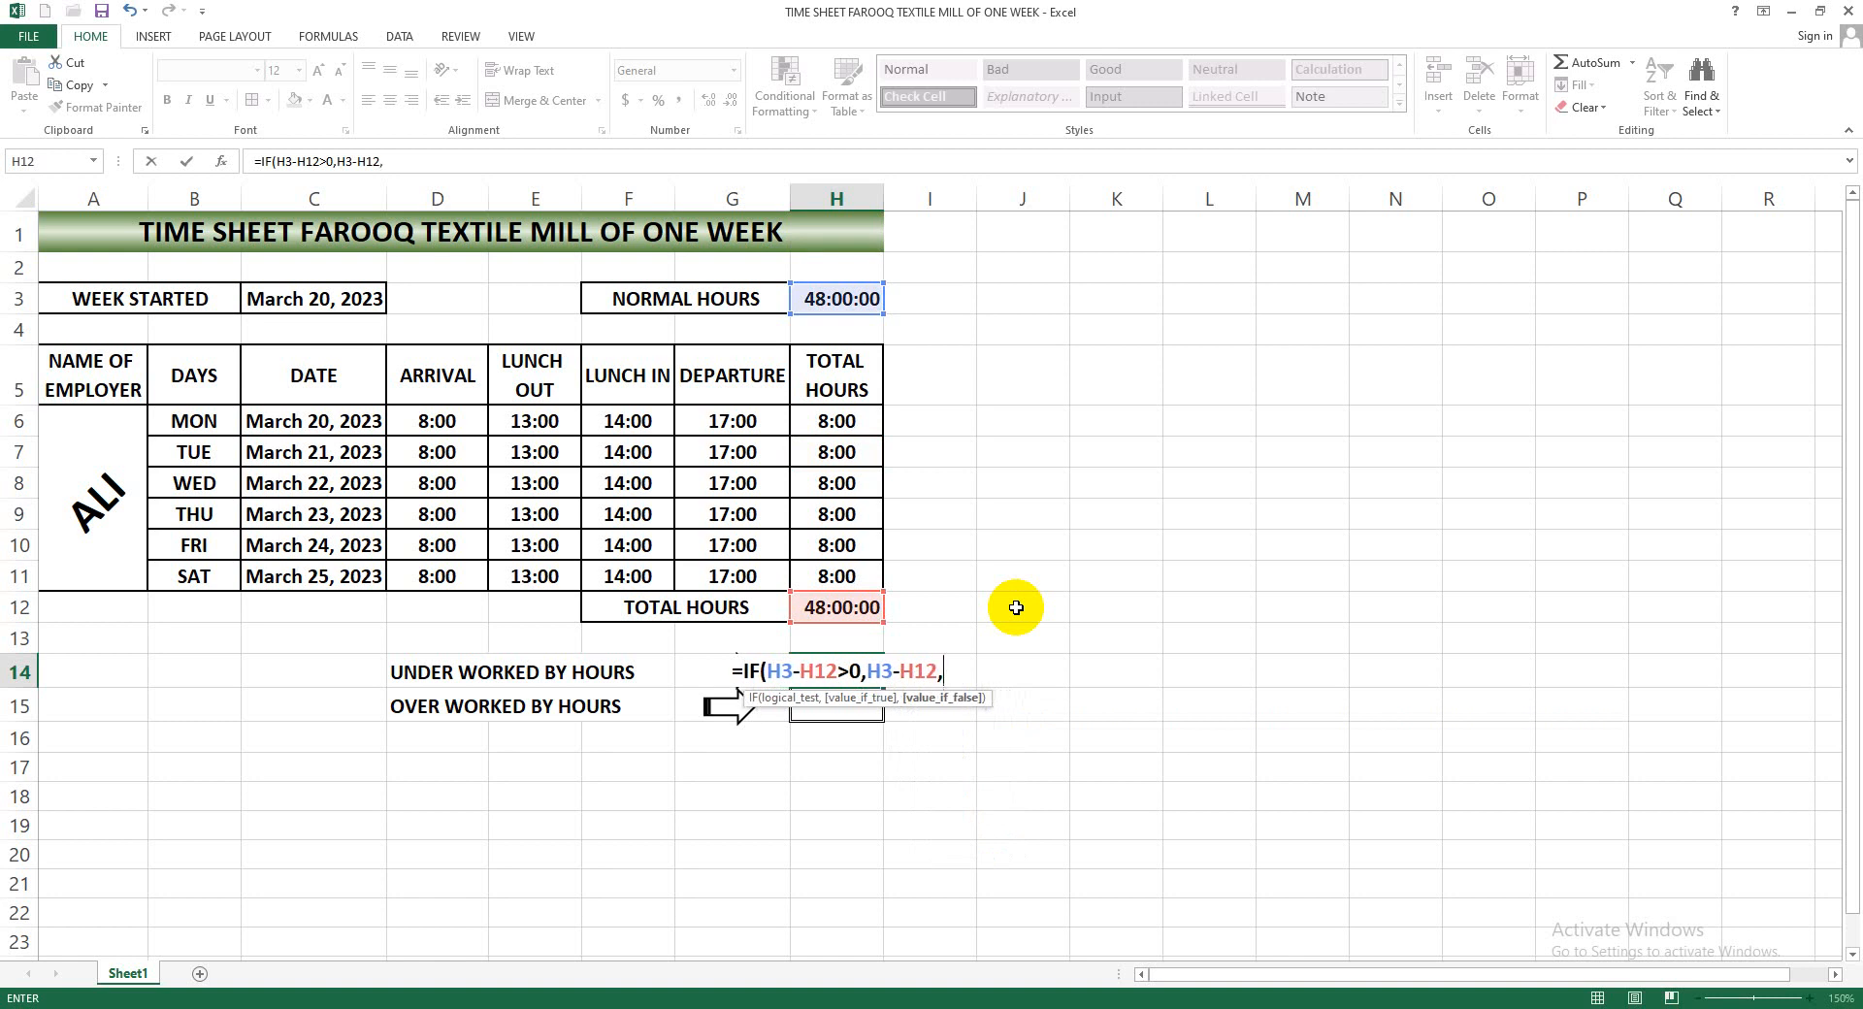
pyautogui.write('"')
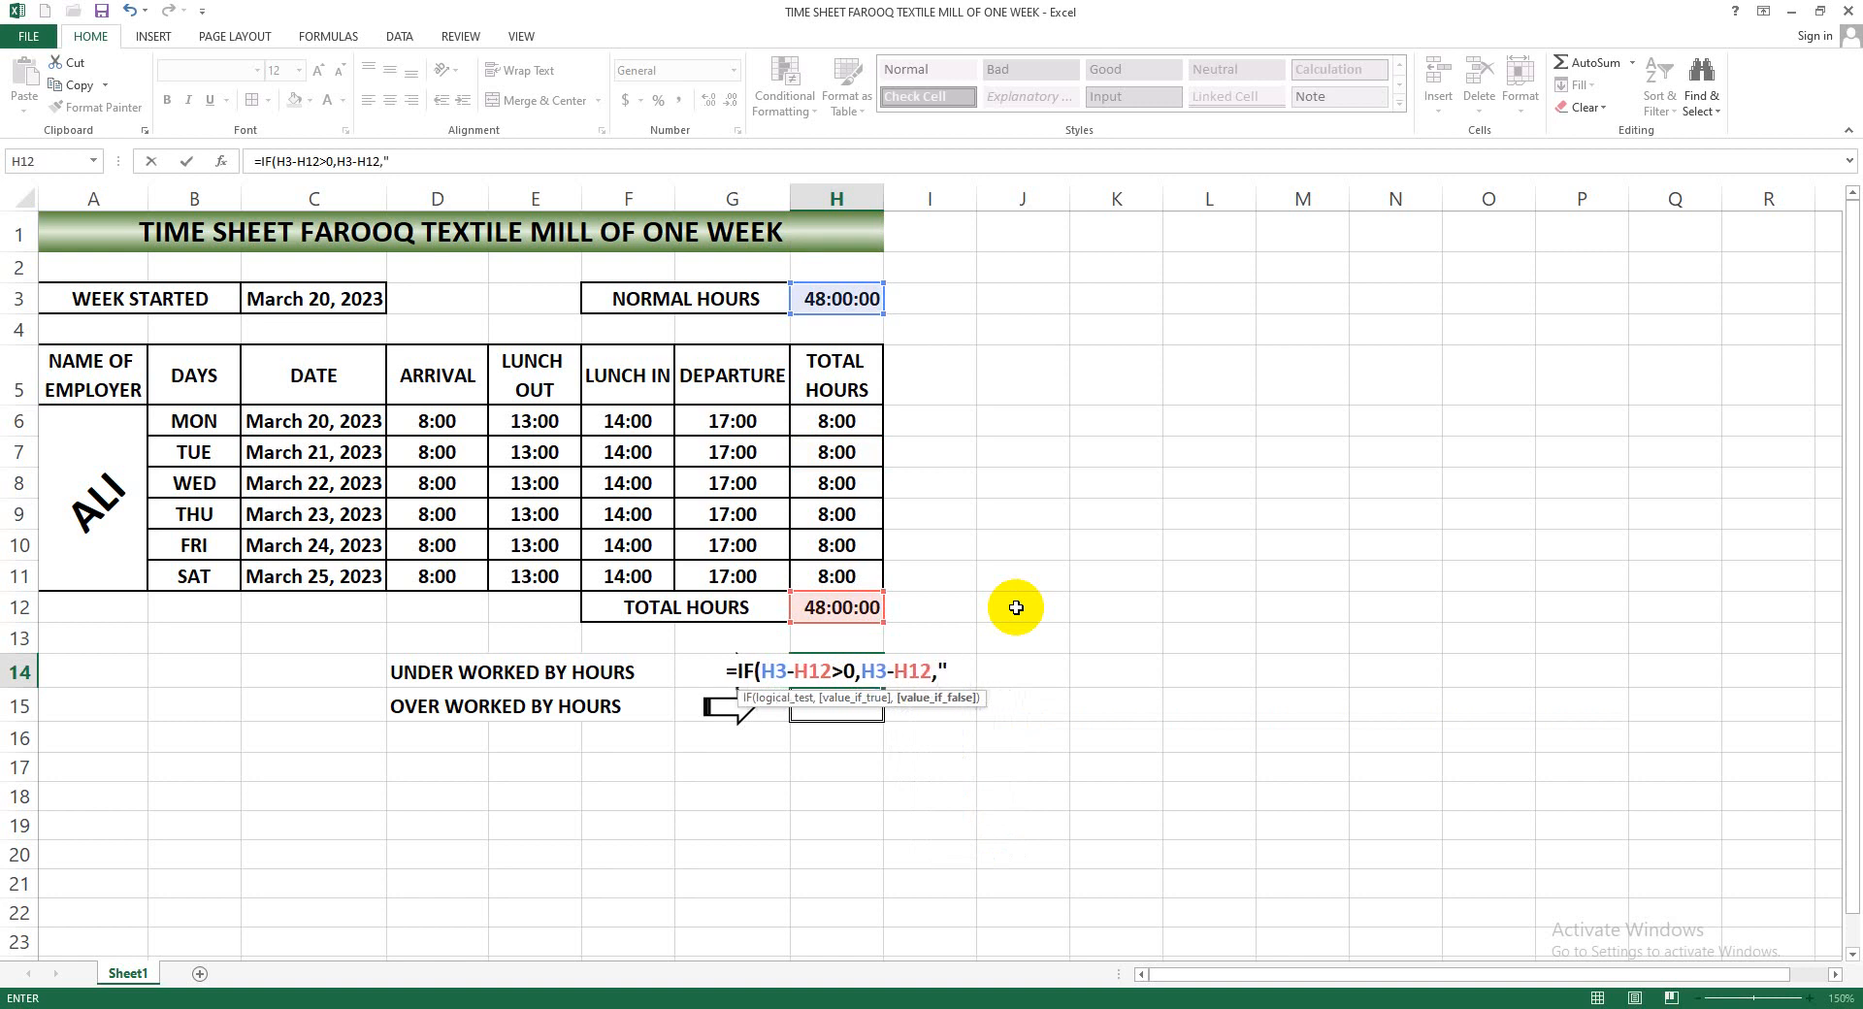
pyautogui.write('-"')
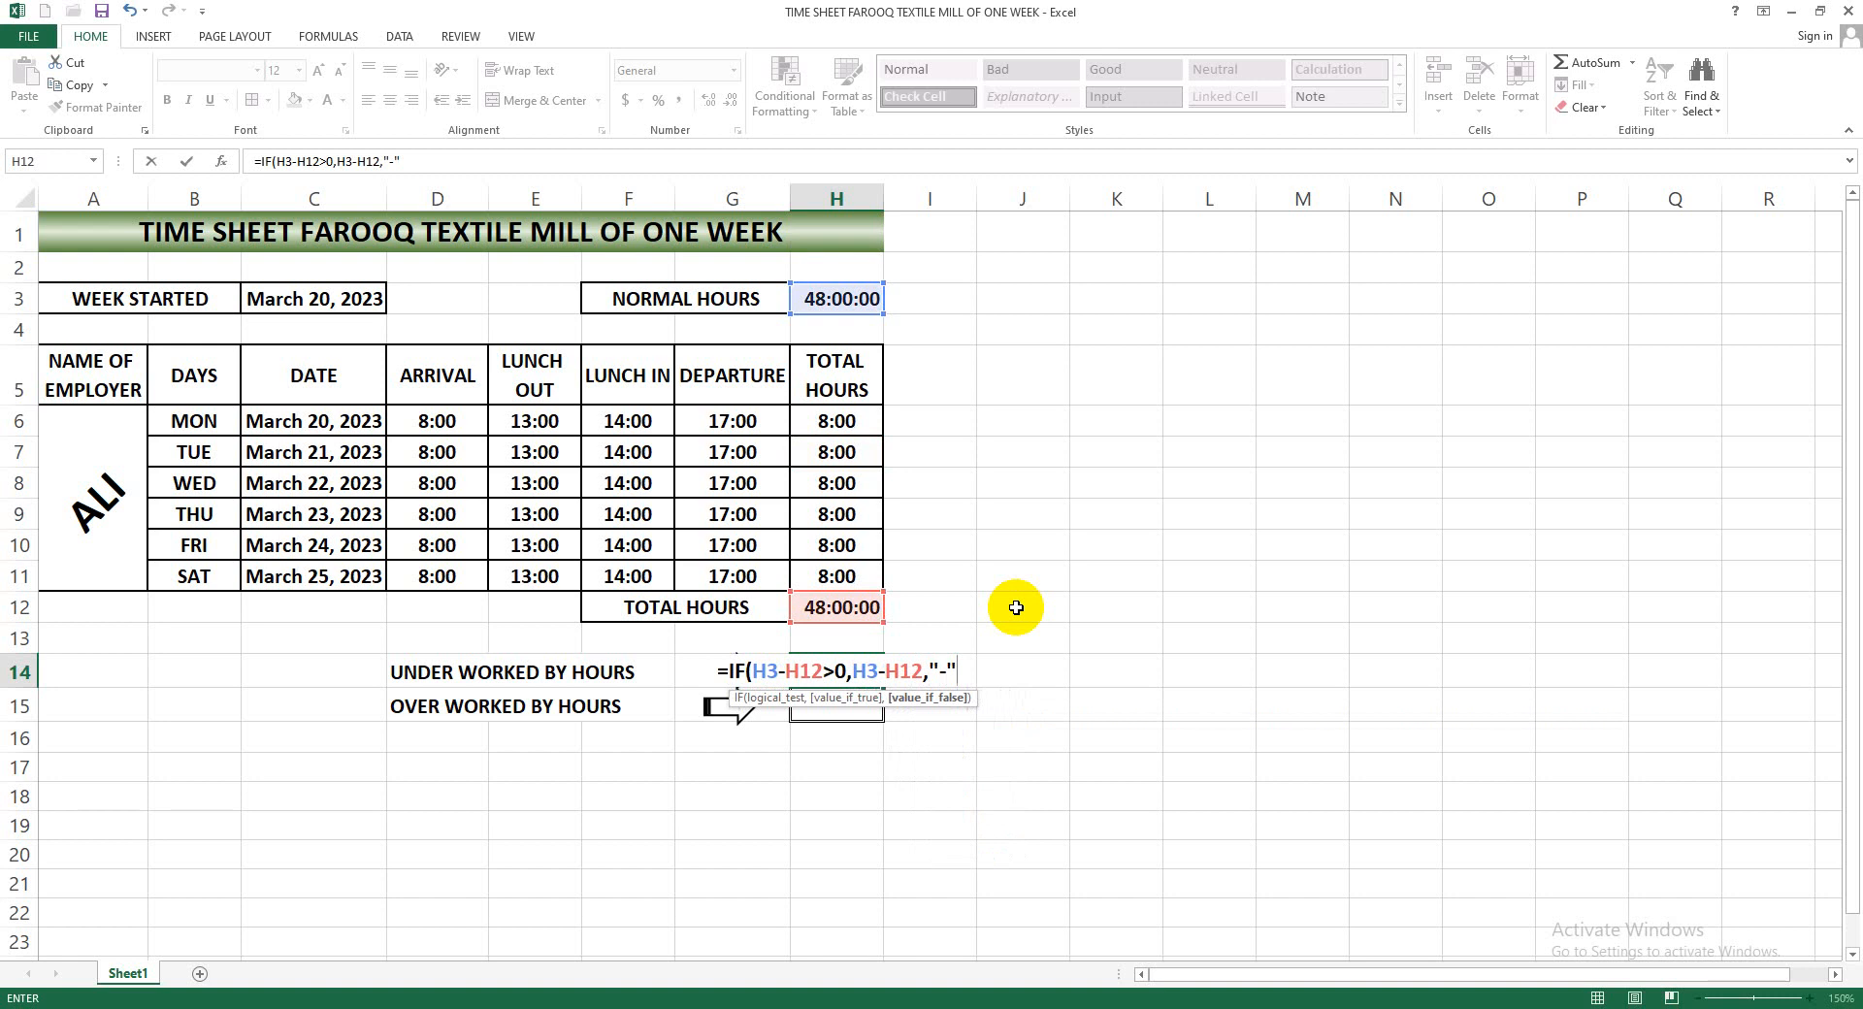
pyautogui.write(')')
pyautogui.press('Return')
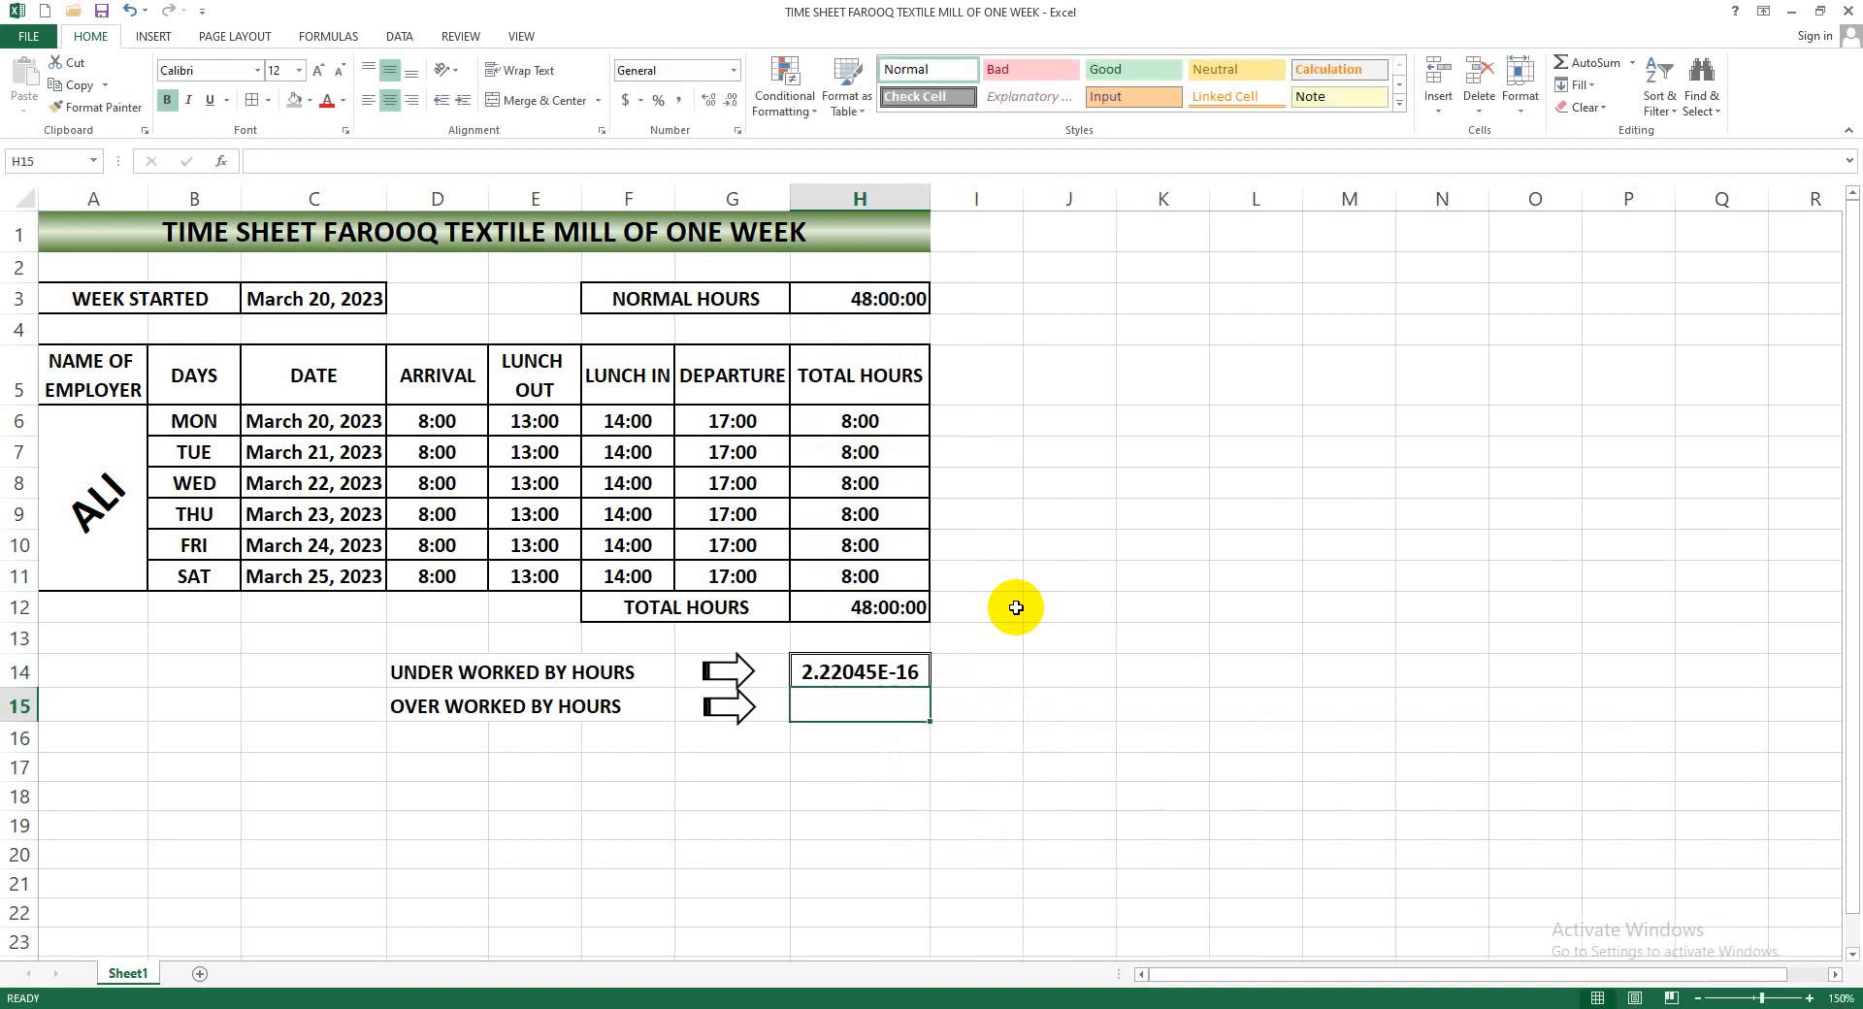
# Format the under-worked result in H14 with the custom number format [h]:mm:ss
pyautogui.click(1068, 705)
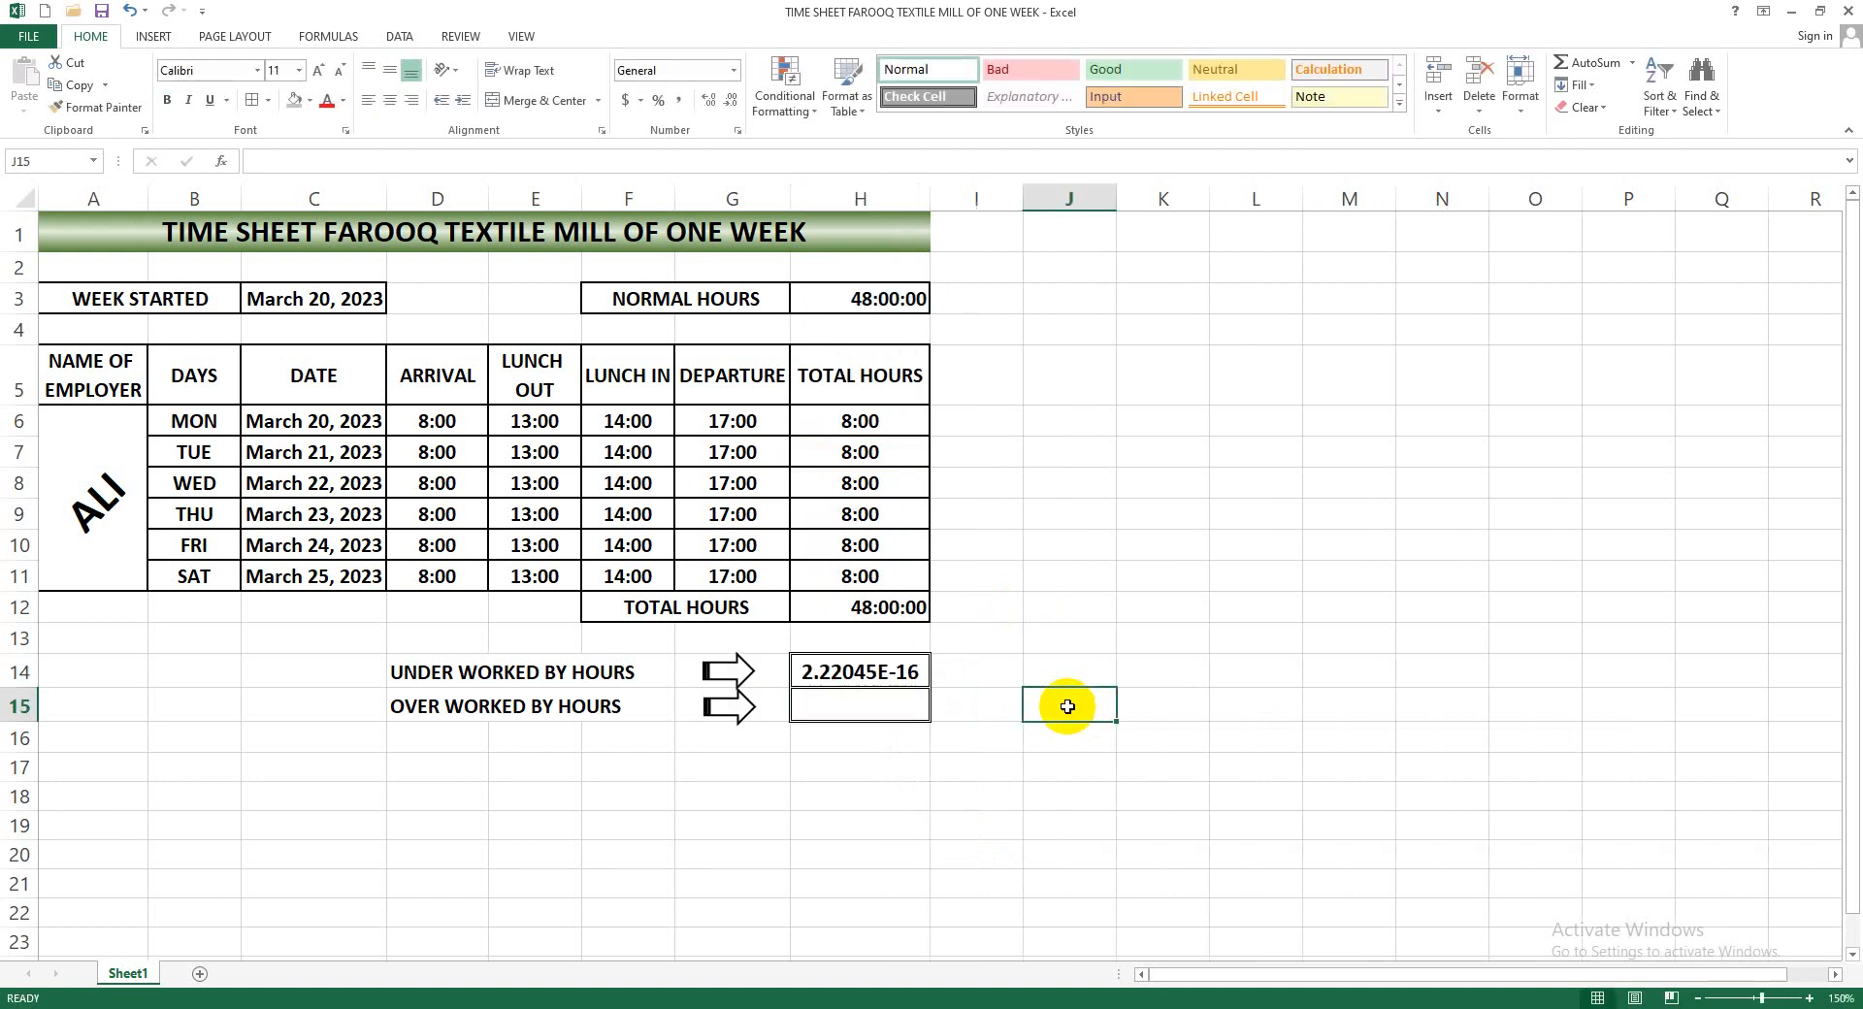
pyautogui.click(874, 672)
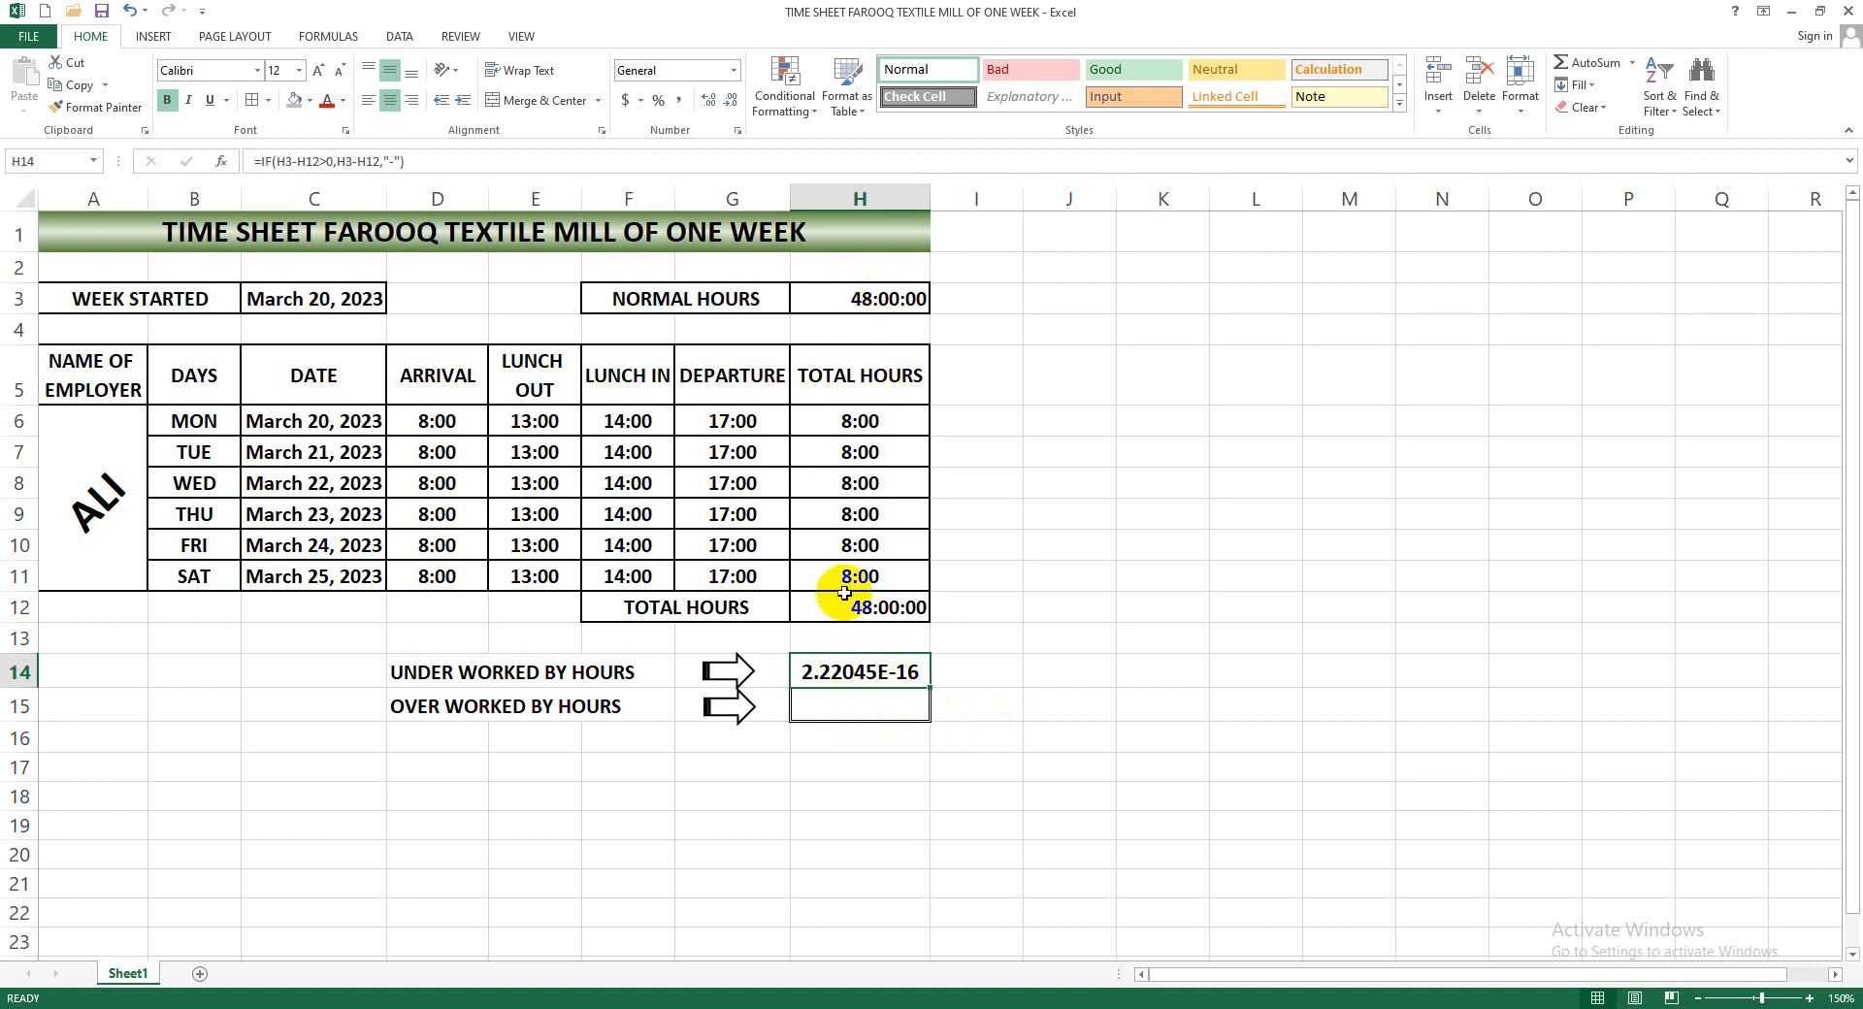
pyautogui.click(1010, 667)
pyautogui.click(899, 673)
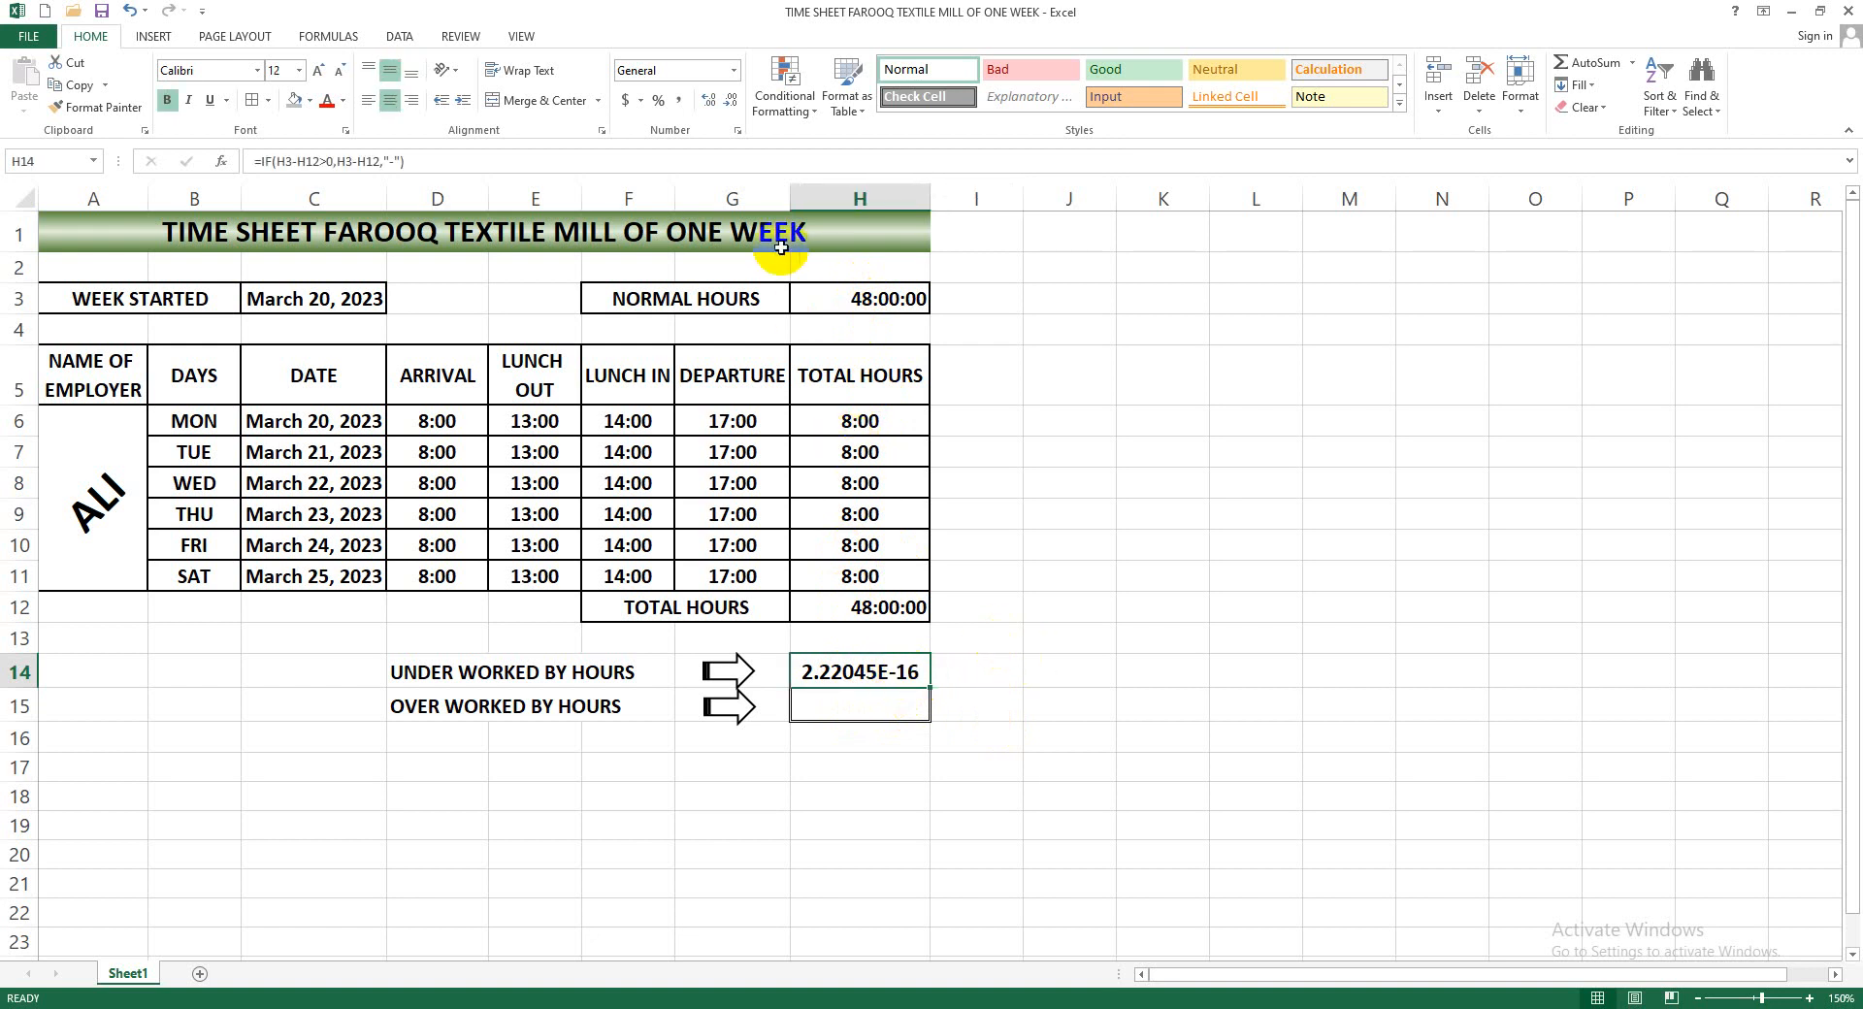
pyautogui.hotkey('ctrl', '1')
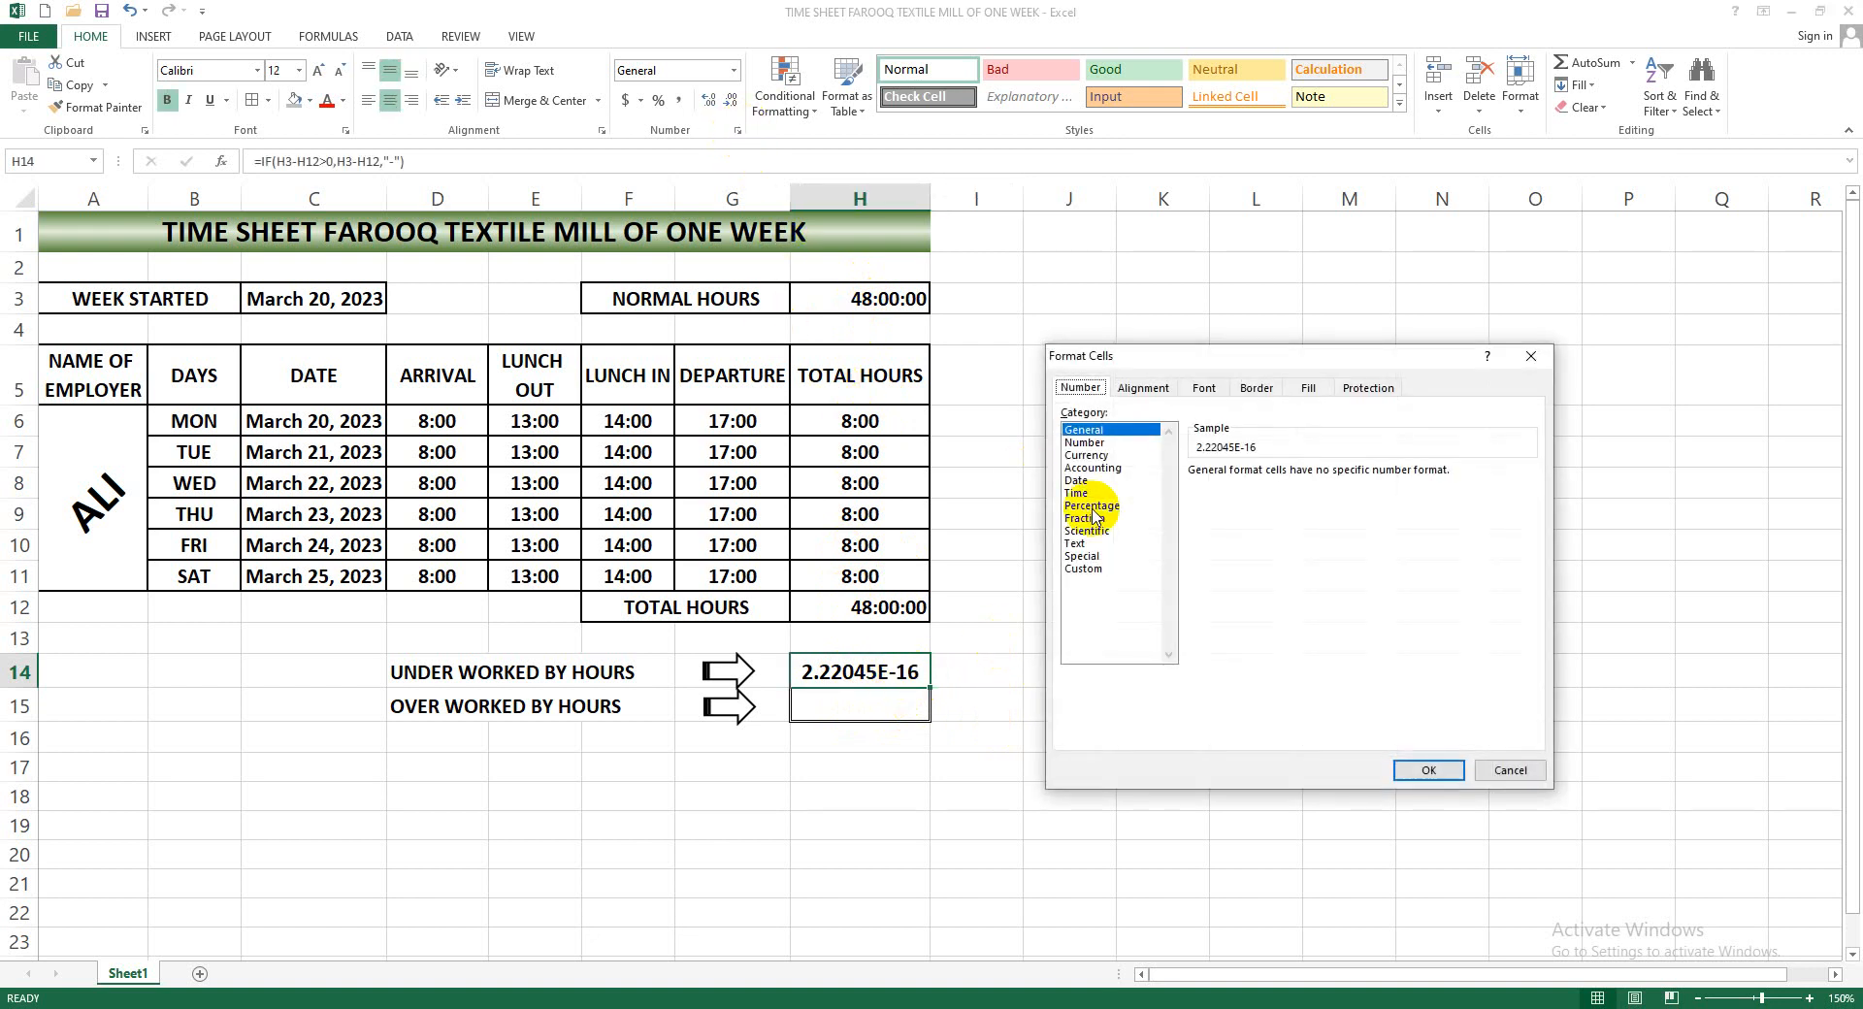
pyautogui.click(1084, 569)
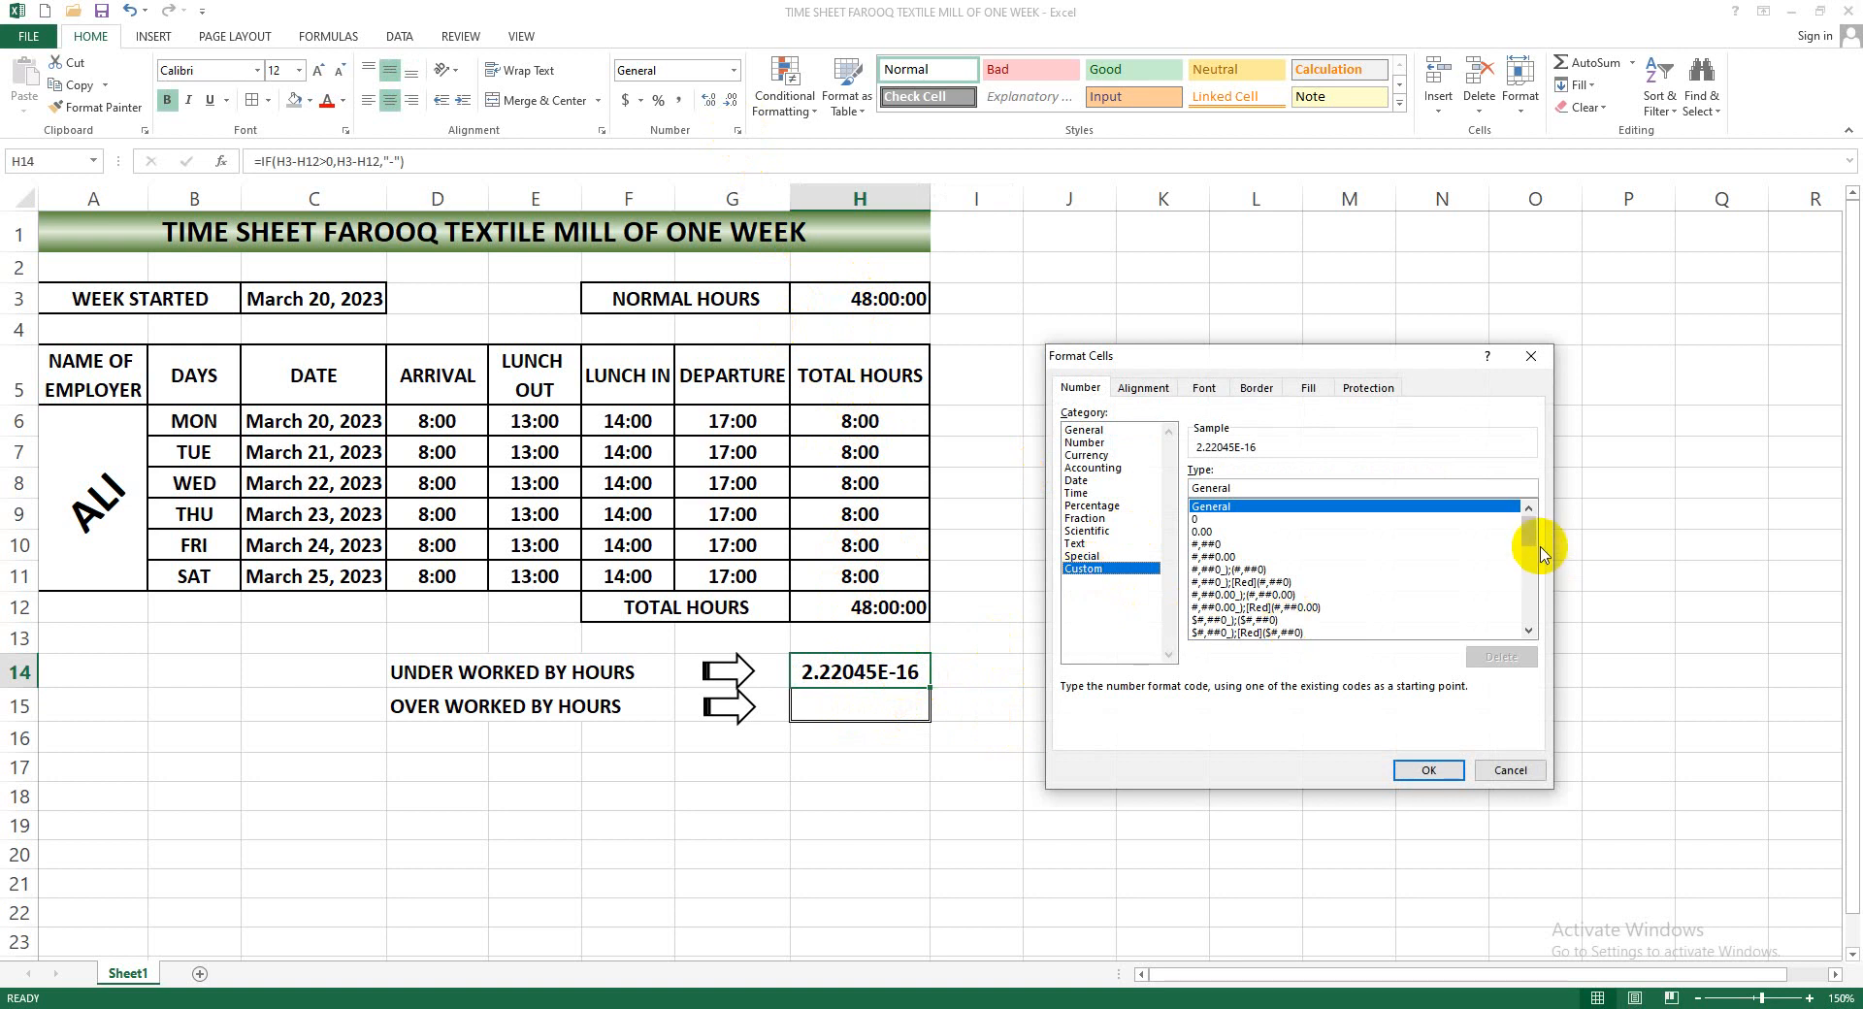
pyautogui.moveTo(1532, 532); pyautogui.dragTo(1531, 607)
pyautogui.click(1291, 595)
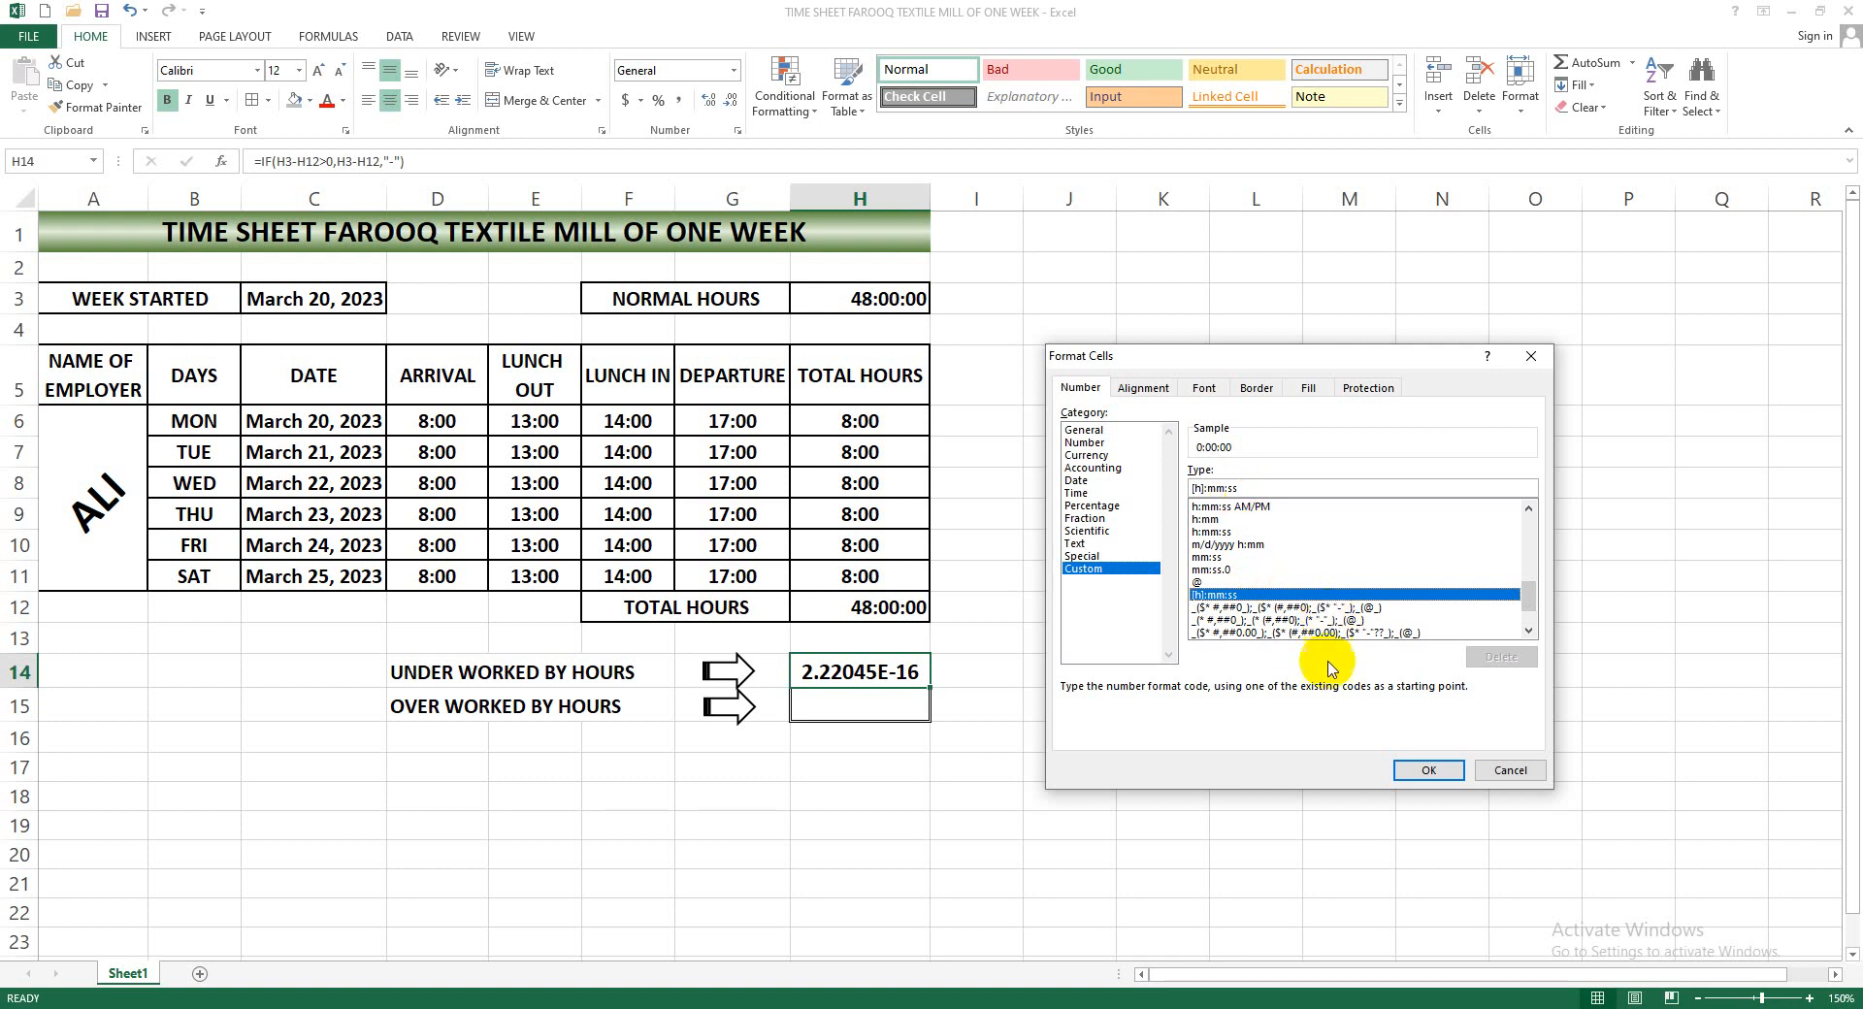
pyautogui.click(1424, 773)
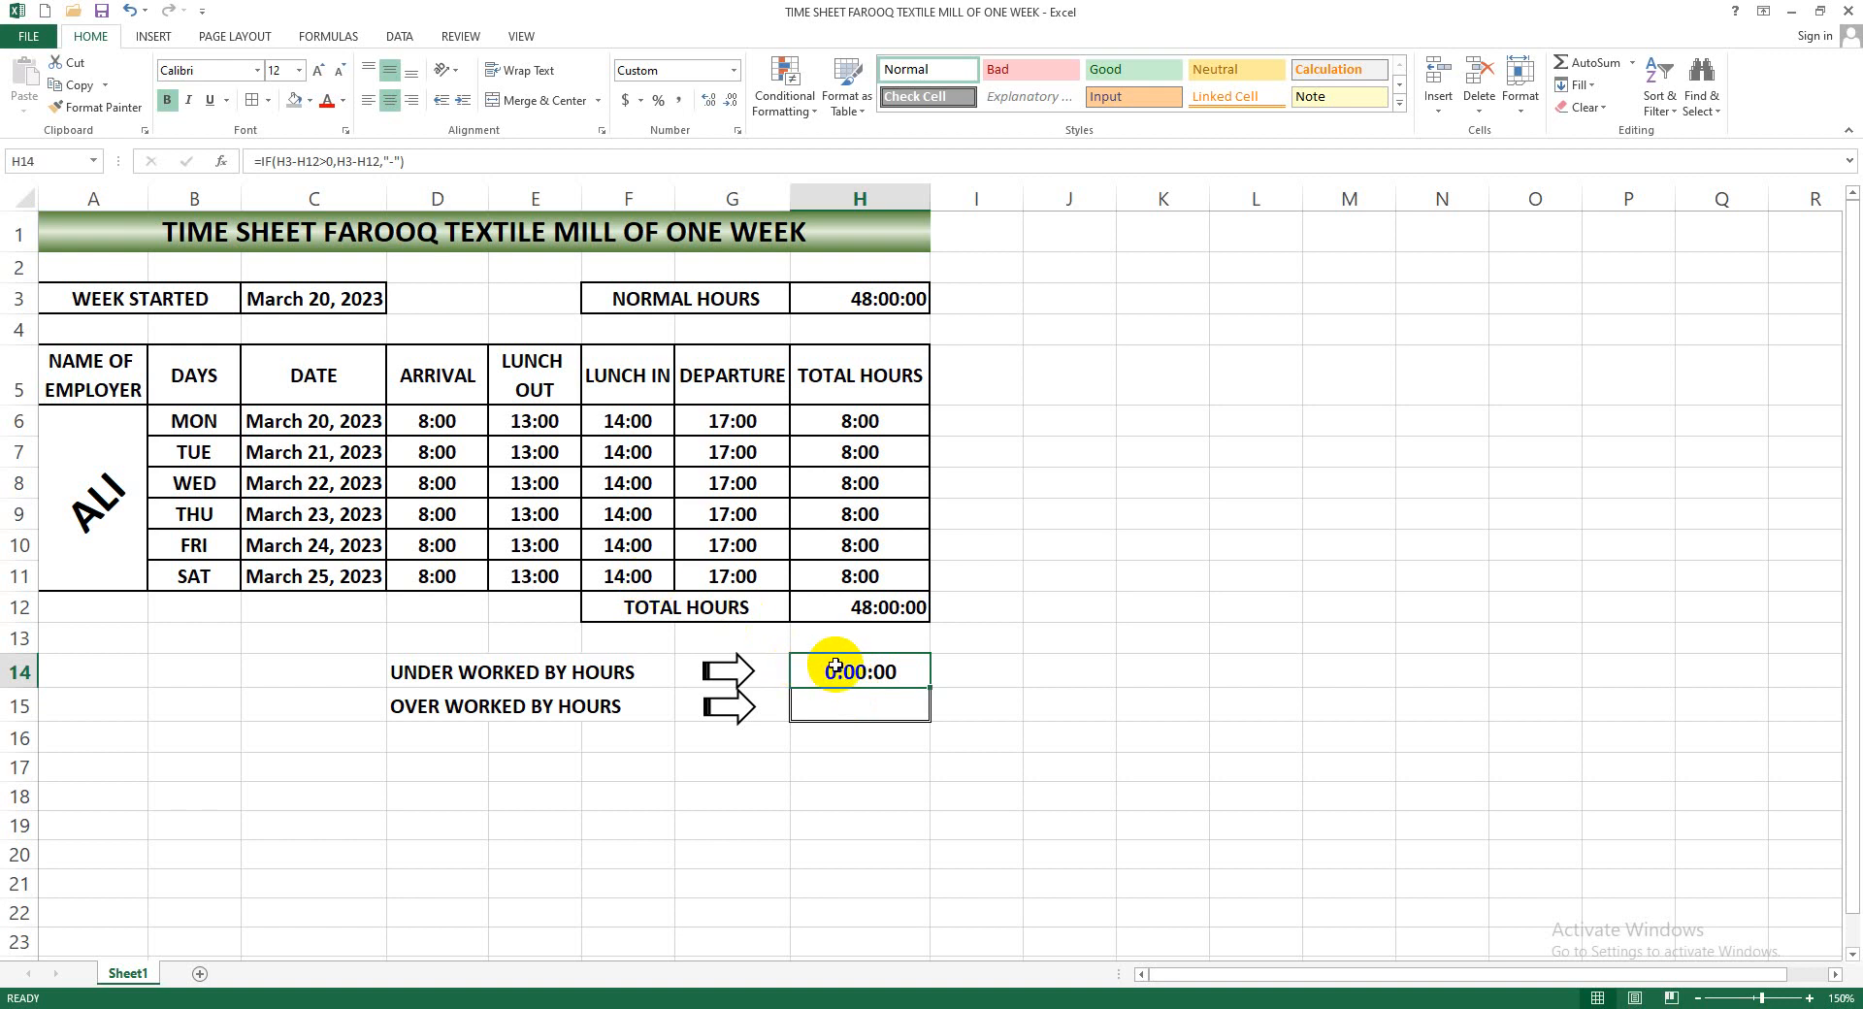
# Test the under-worked formula by setting Thursday's arrival time in D9 to 9:00:00 AM
pyautogui.click(425, 516)
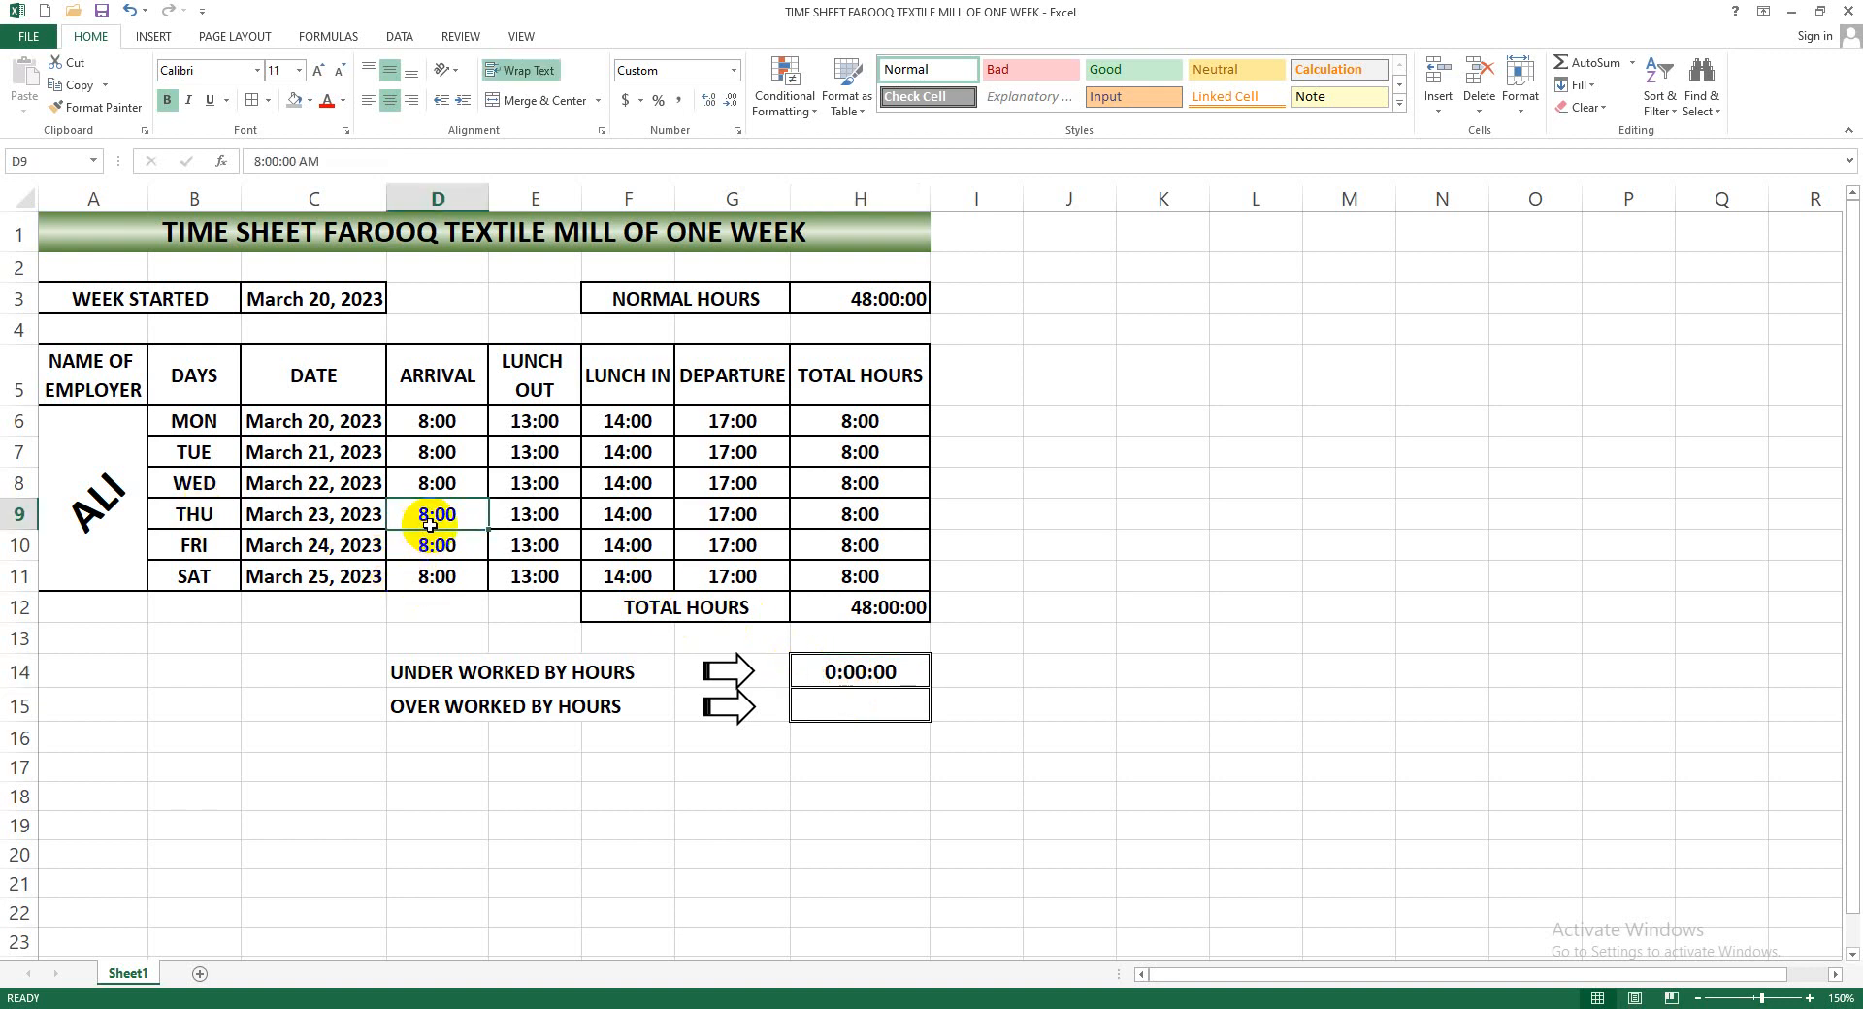
pyautogui.click(243, 161)
pyautogui.press('Delete')
pyautogui.write('9')
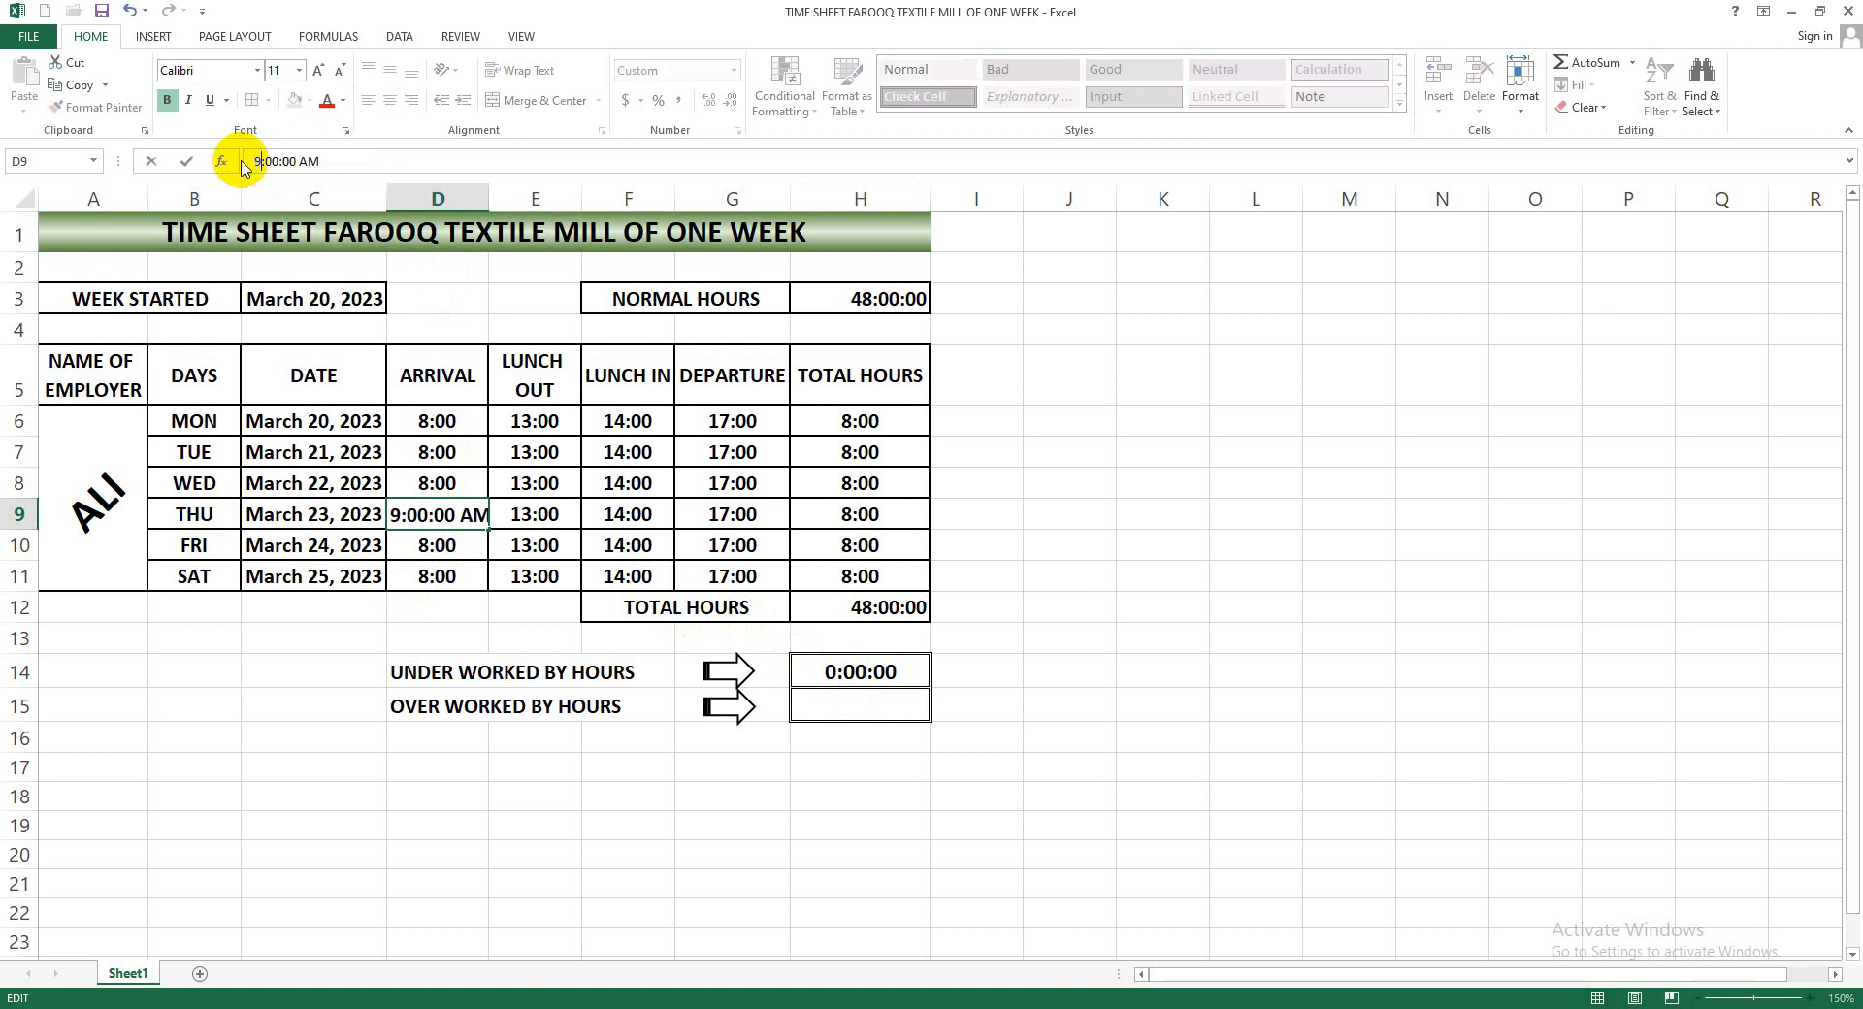
pyautogui.press('Return')
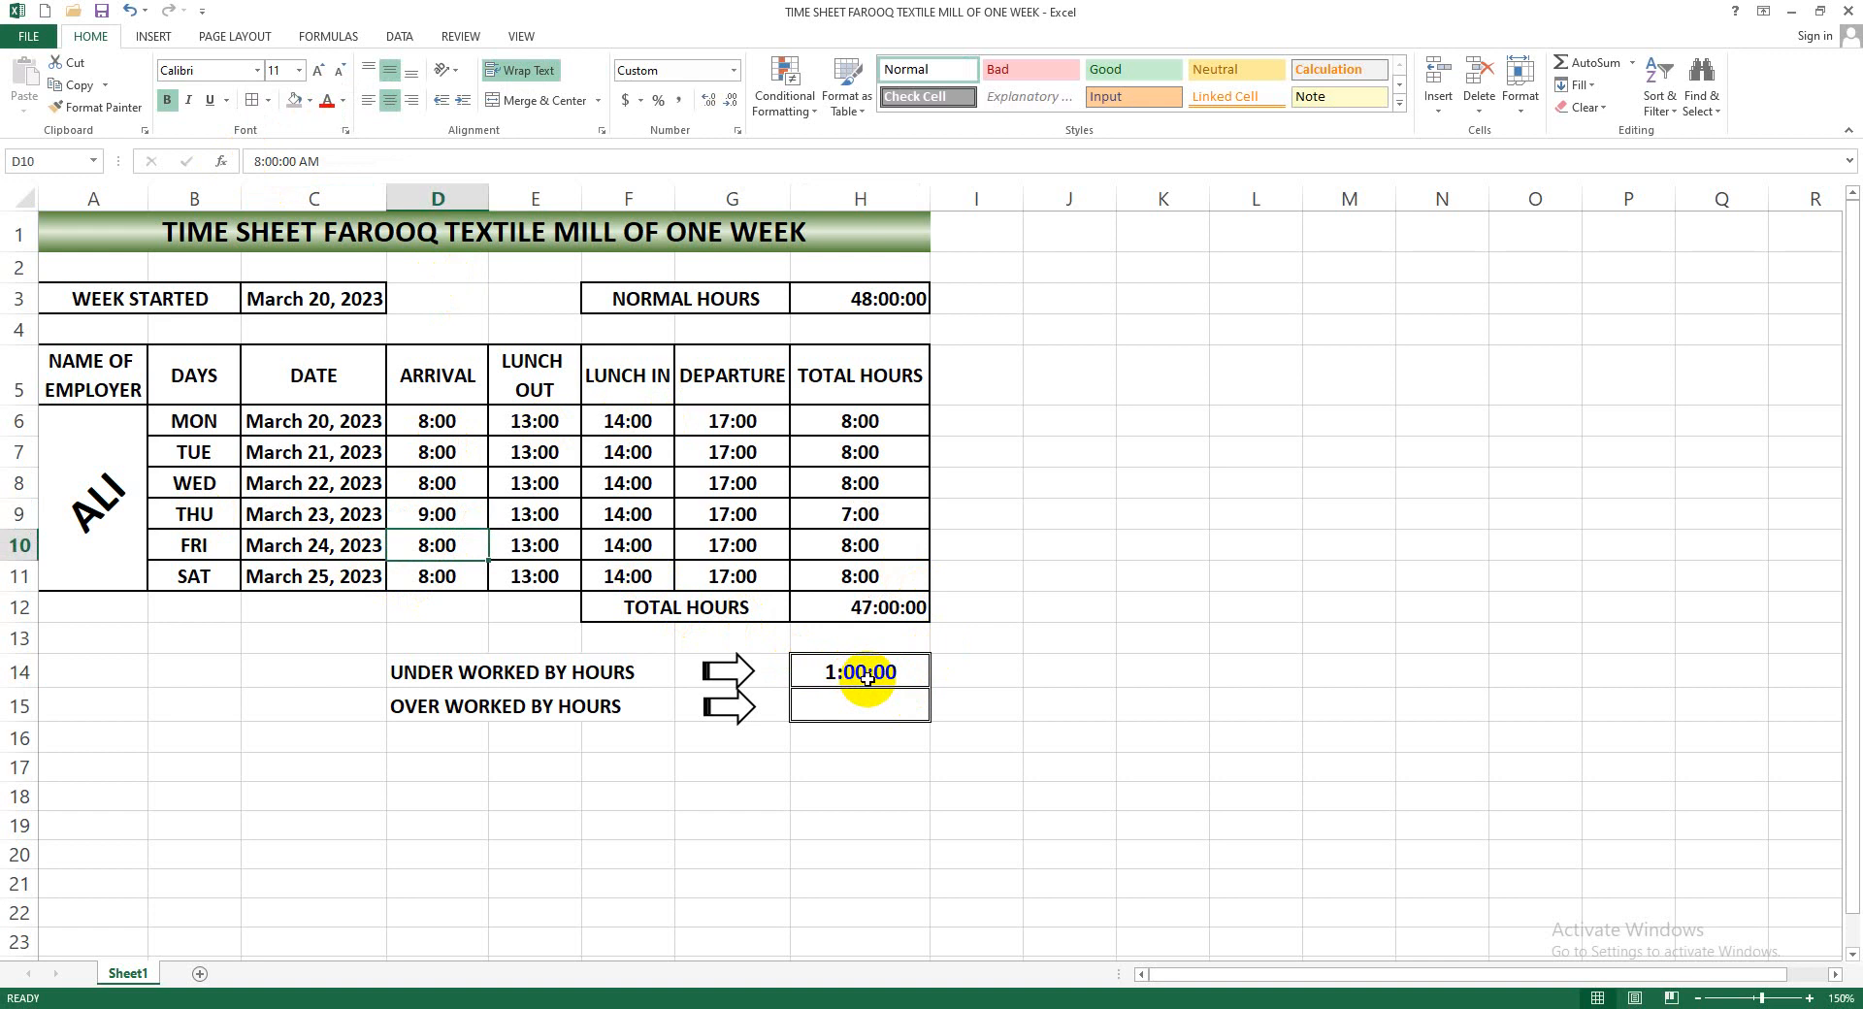
# Undo the test change to Thursday's arrival time and select the over-worked result cell H15
pyautogui.click(433, 515)
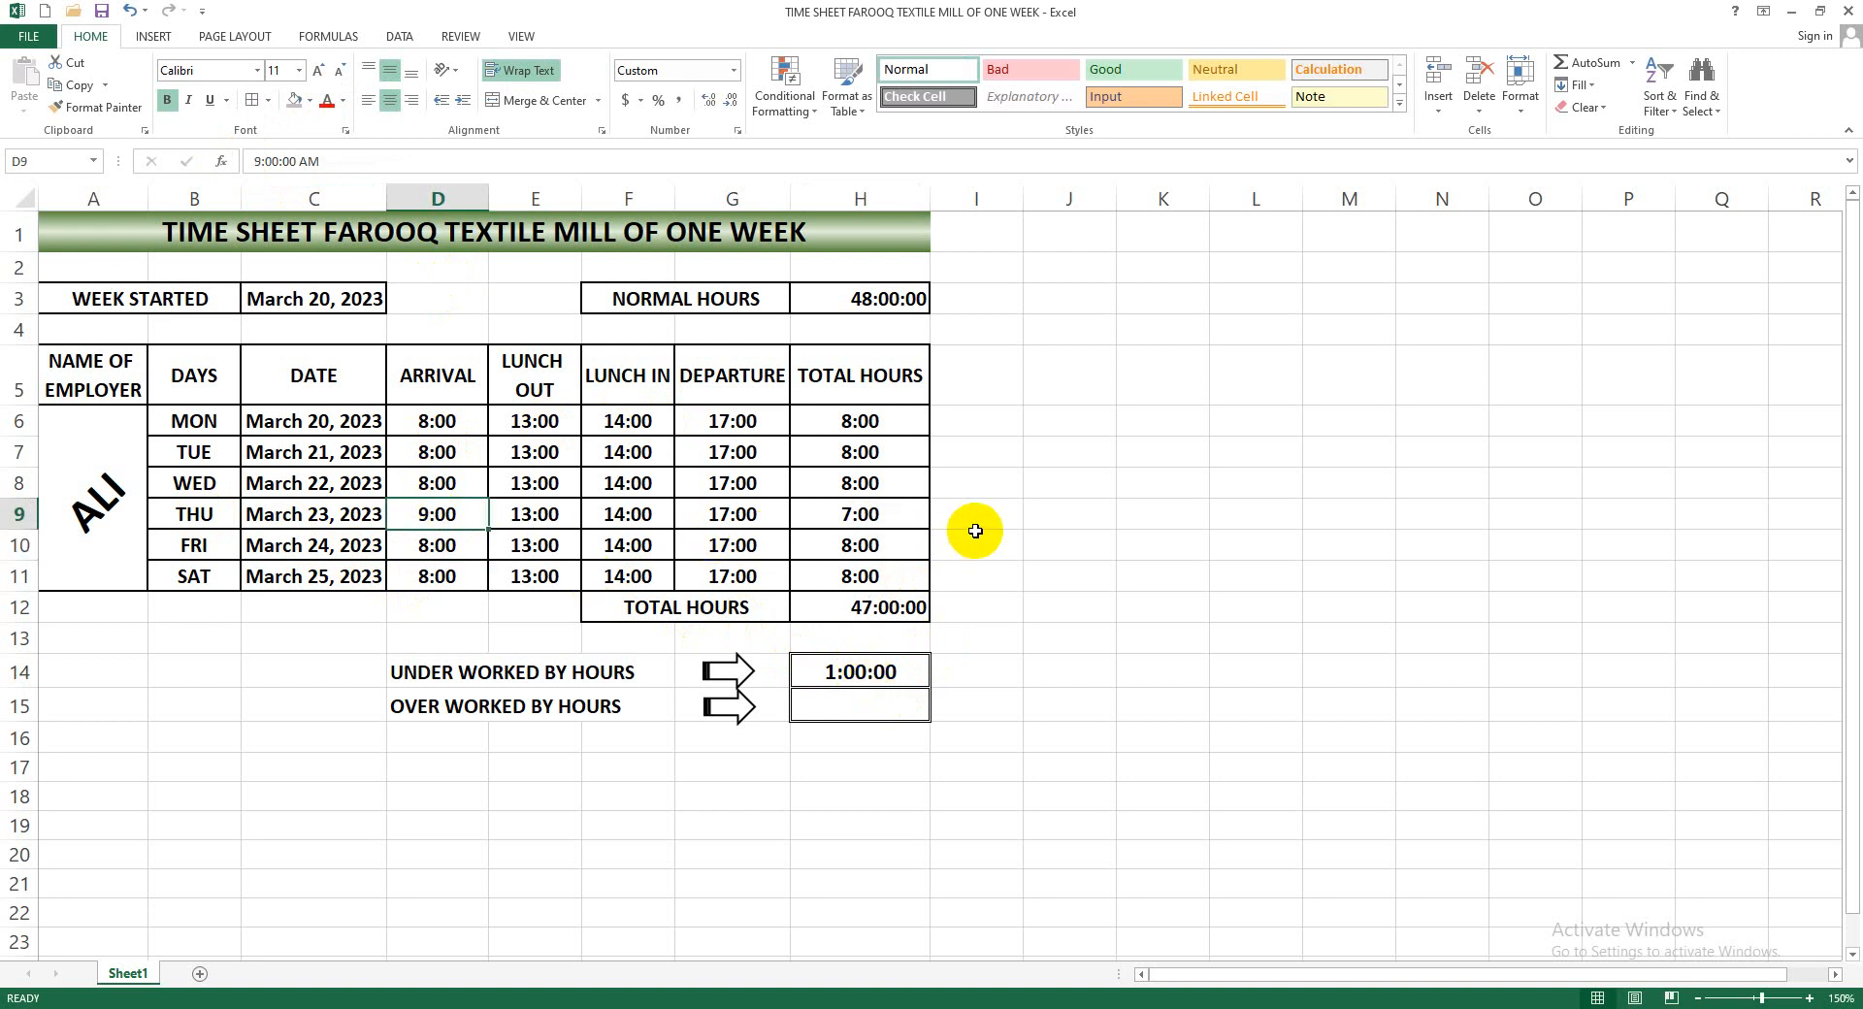
pyautogui.hotkey('ctrl', 'z')
pyautogui.click(872, 702)
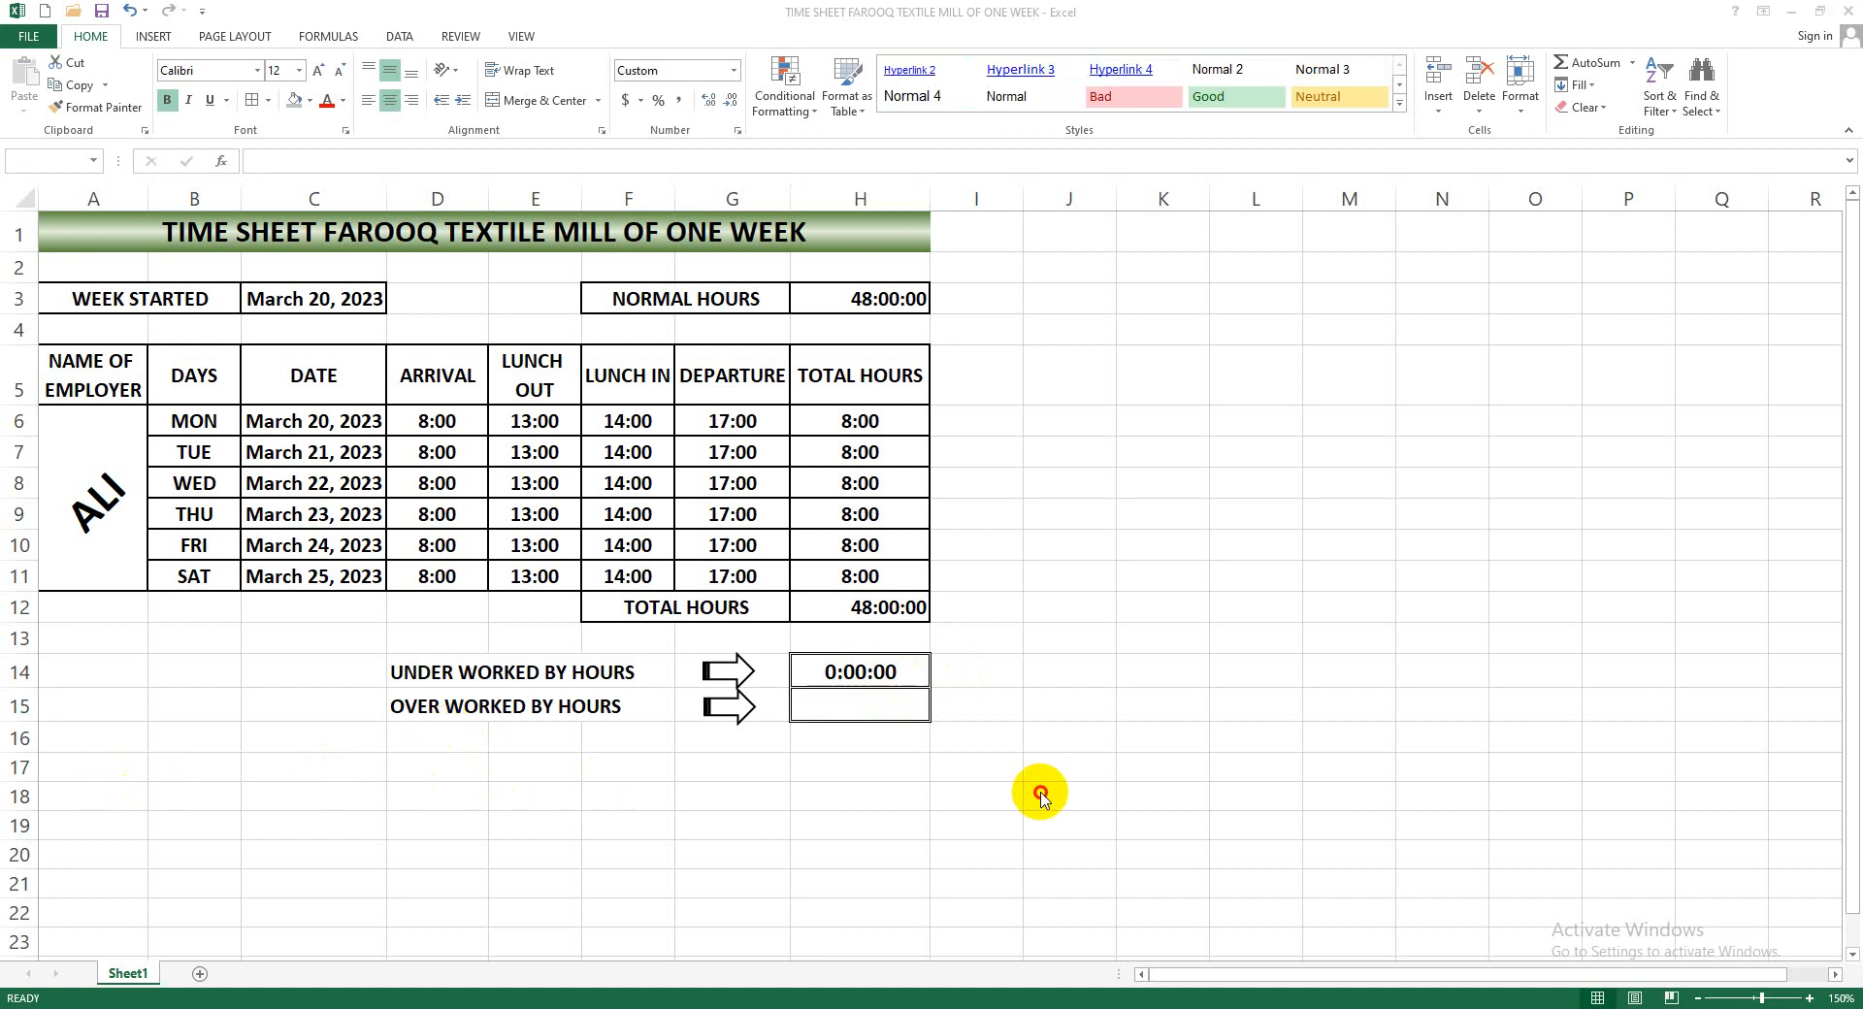
# Start an IF formula in the over-worked result cell H15 with the logical test H3-H12<0
pyautogui.click(827, 706)
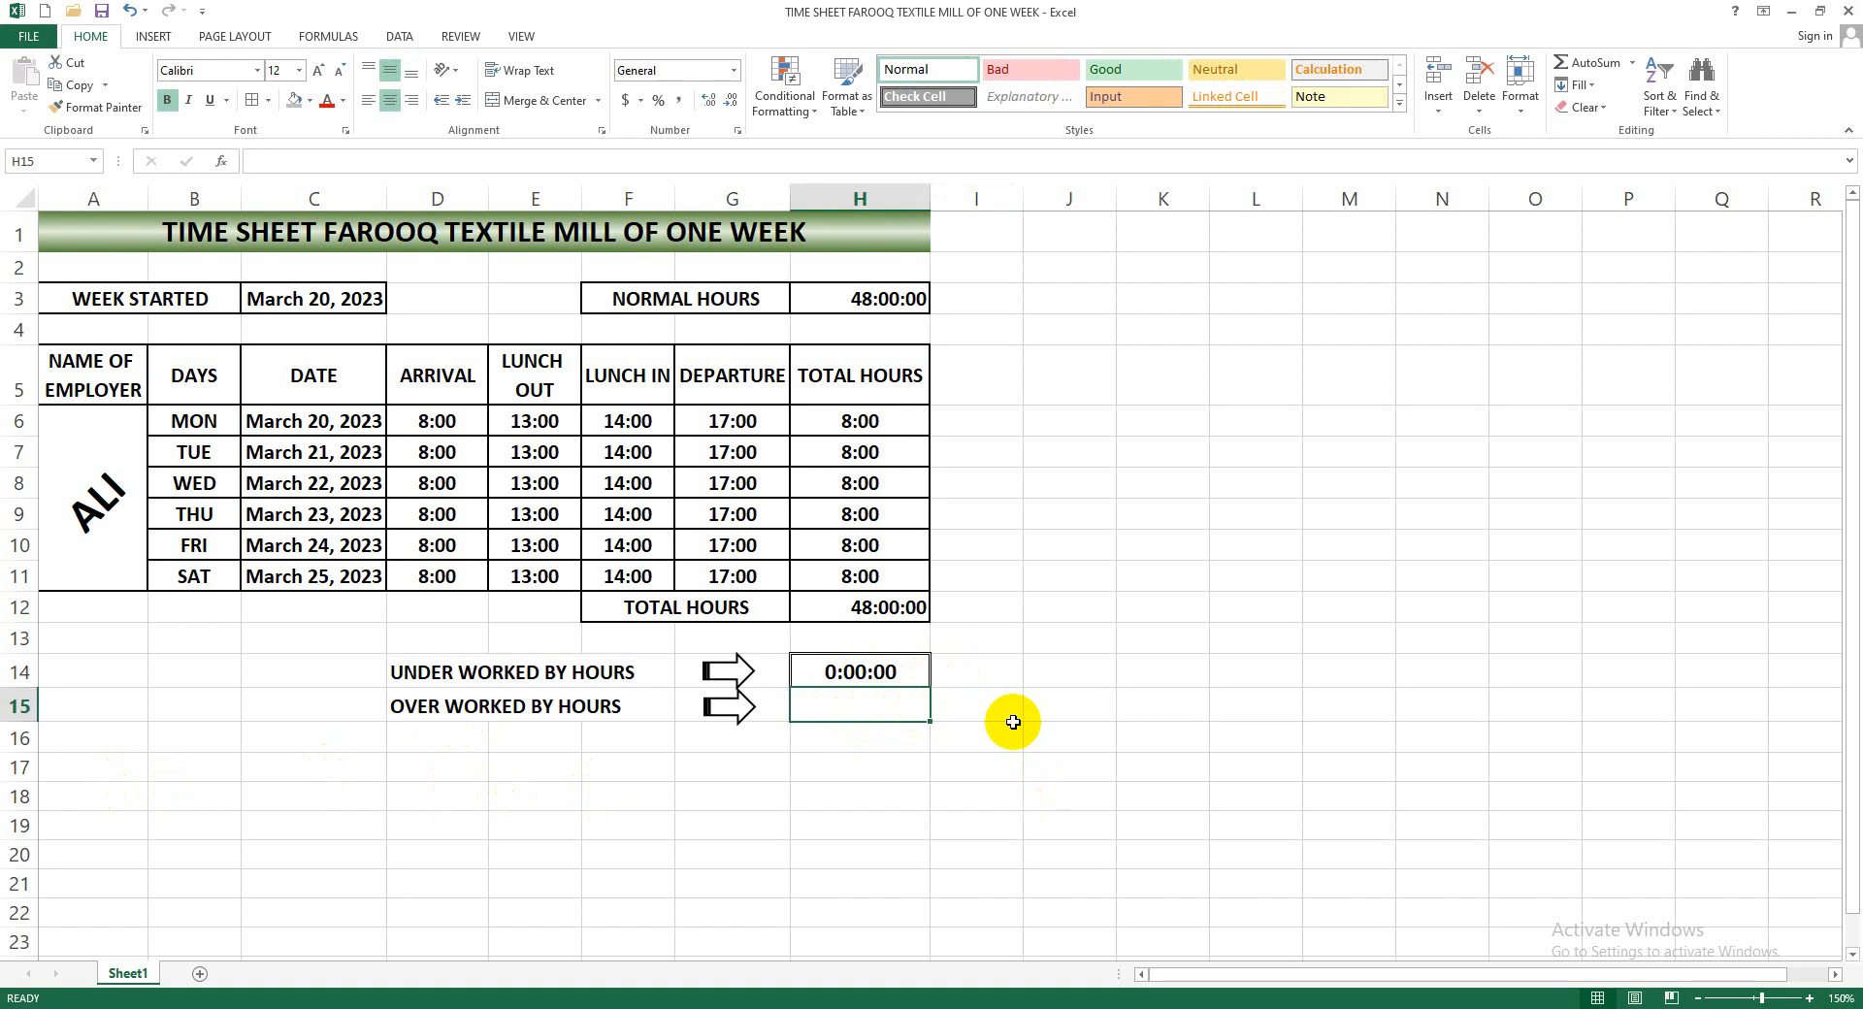
pyautogui.write('=IF')
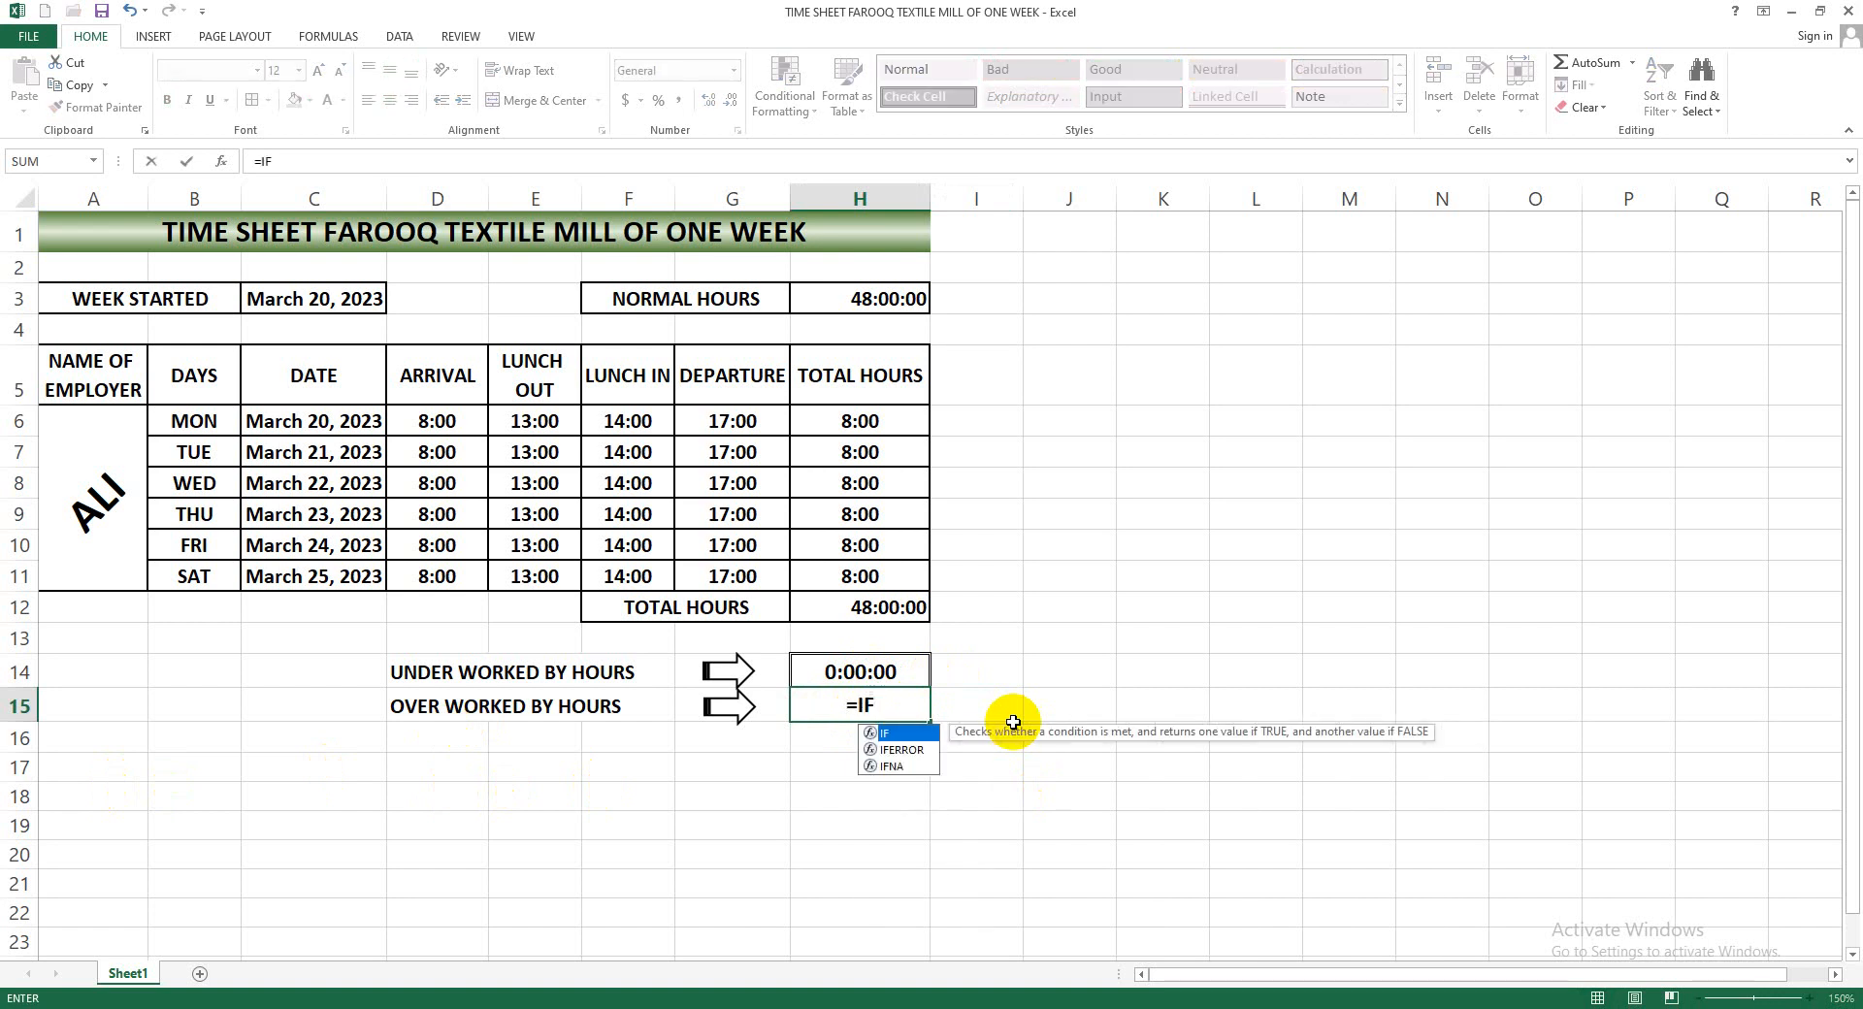
pyautogui.write('(')
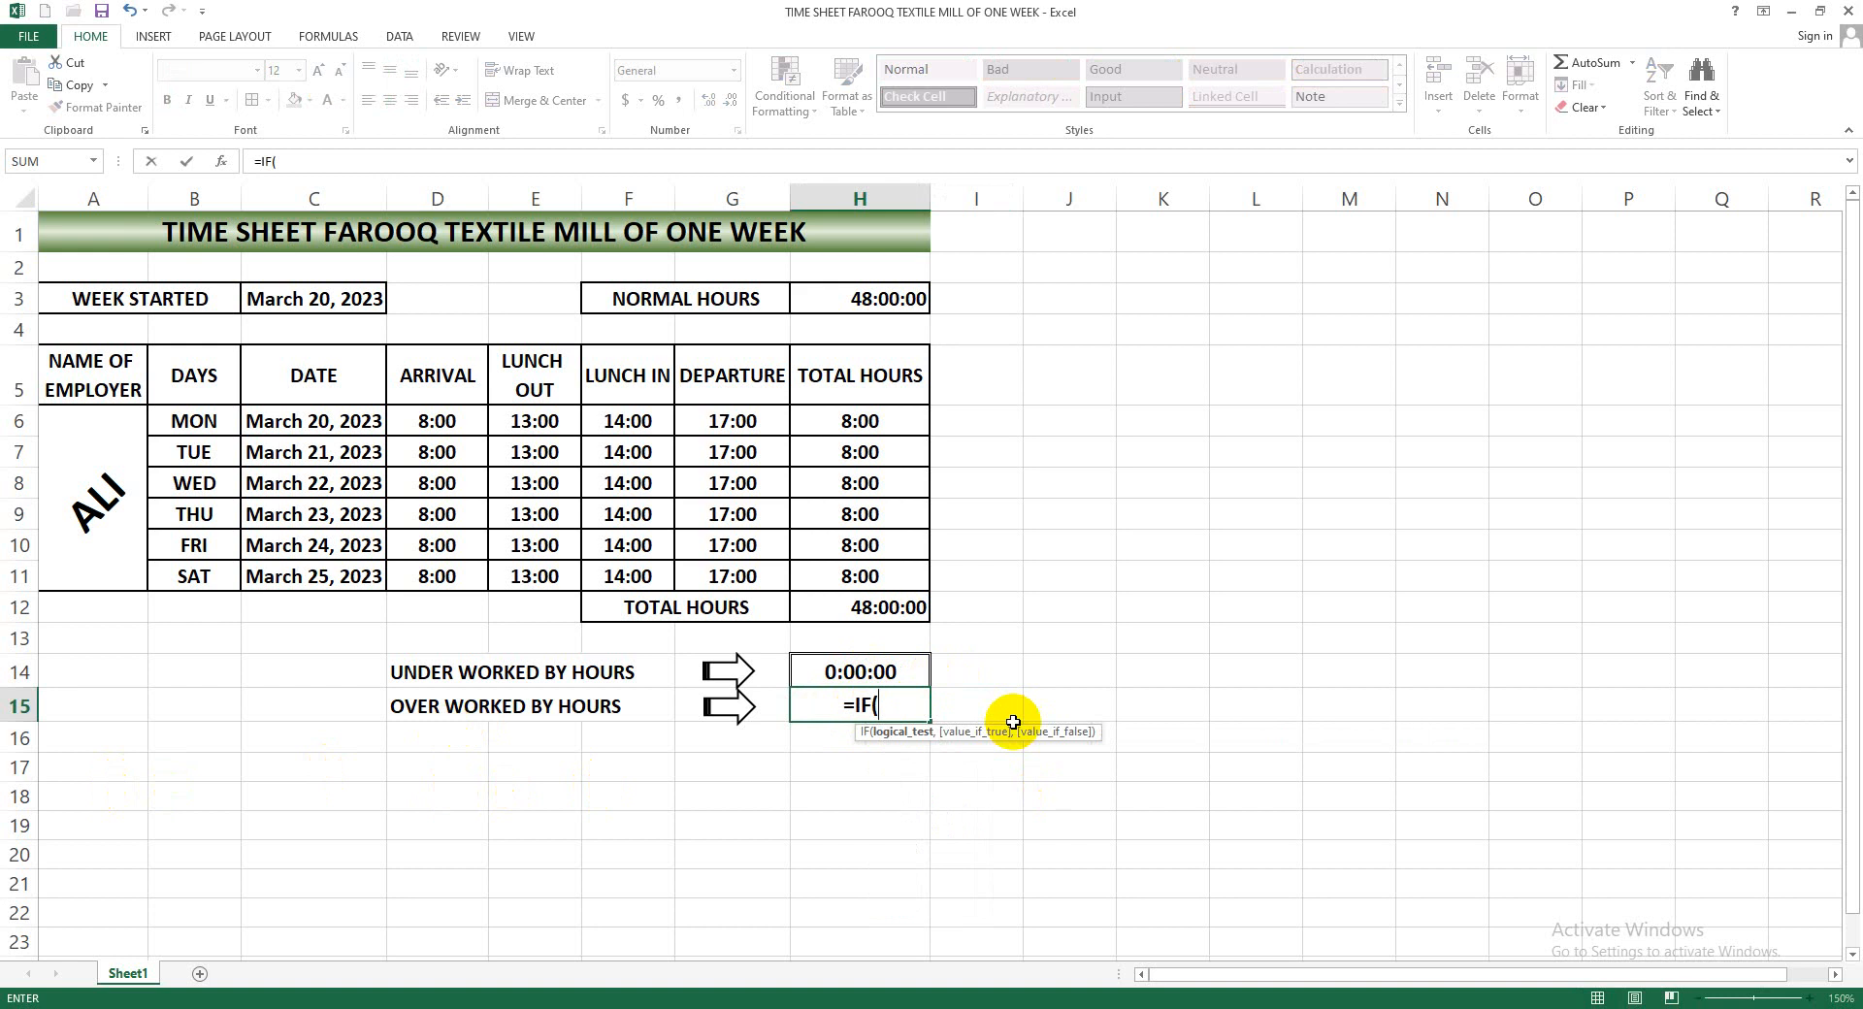
pyautogui.write('H3')
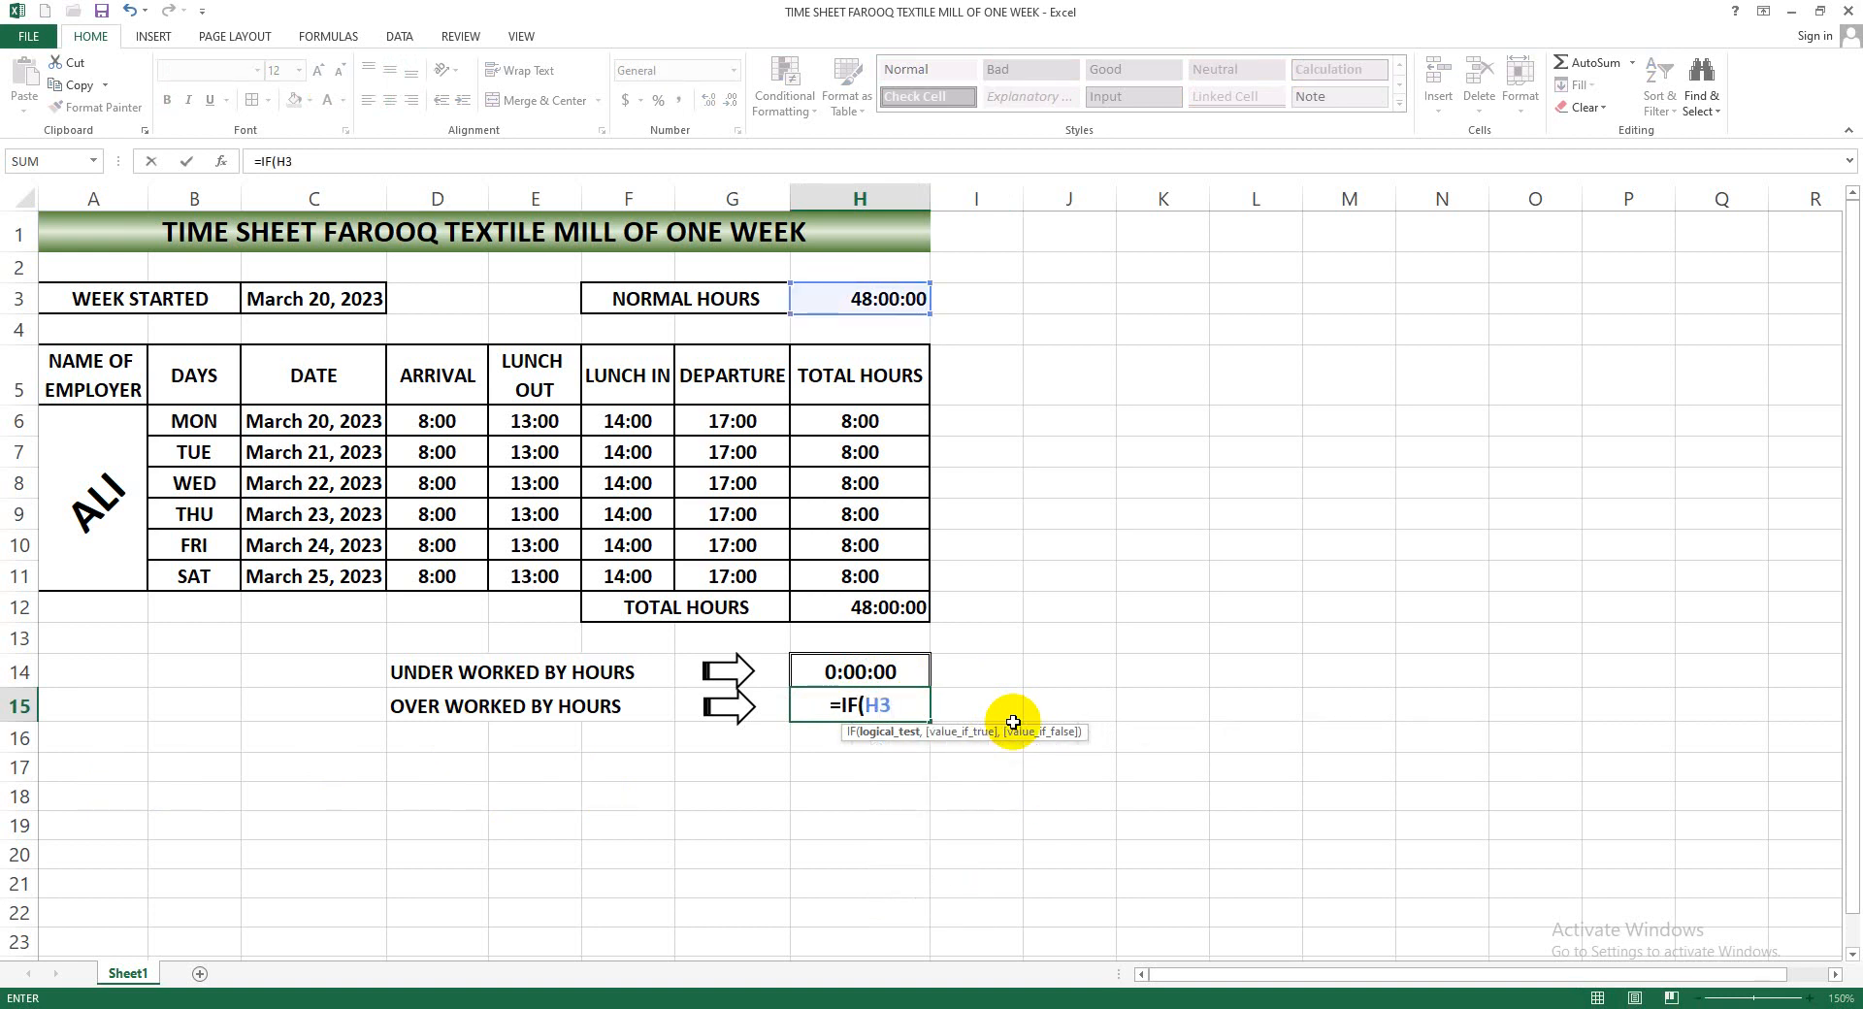
pyautogui.write('-H12')
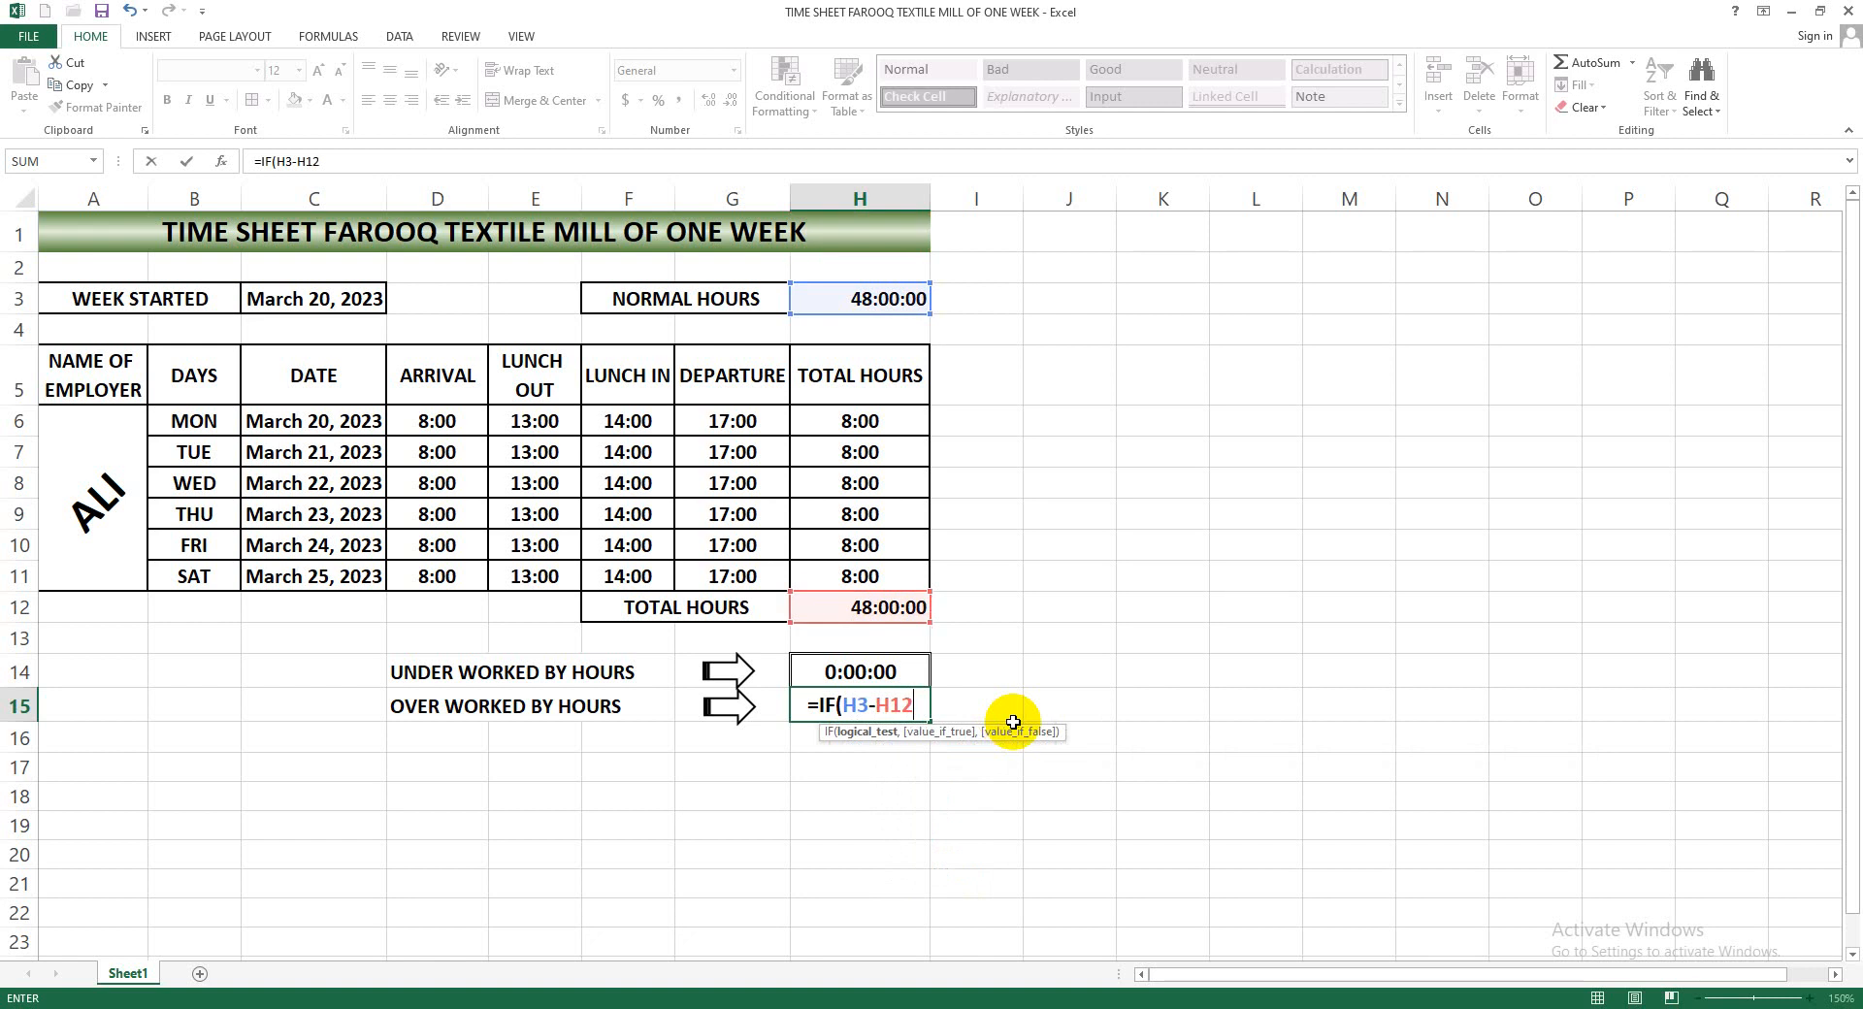
pyautogui.write('<')
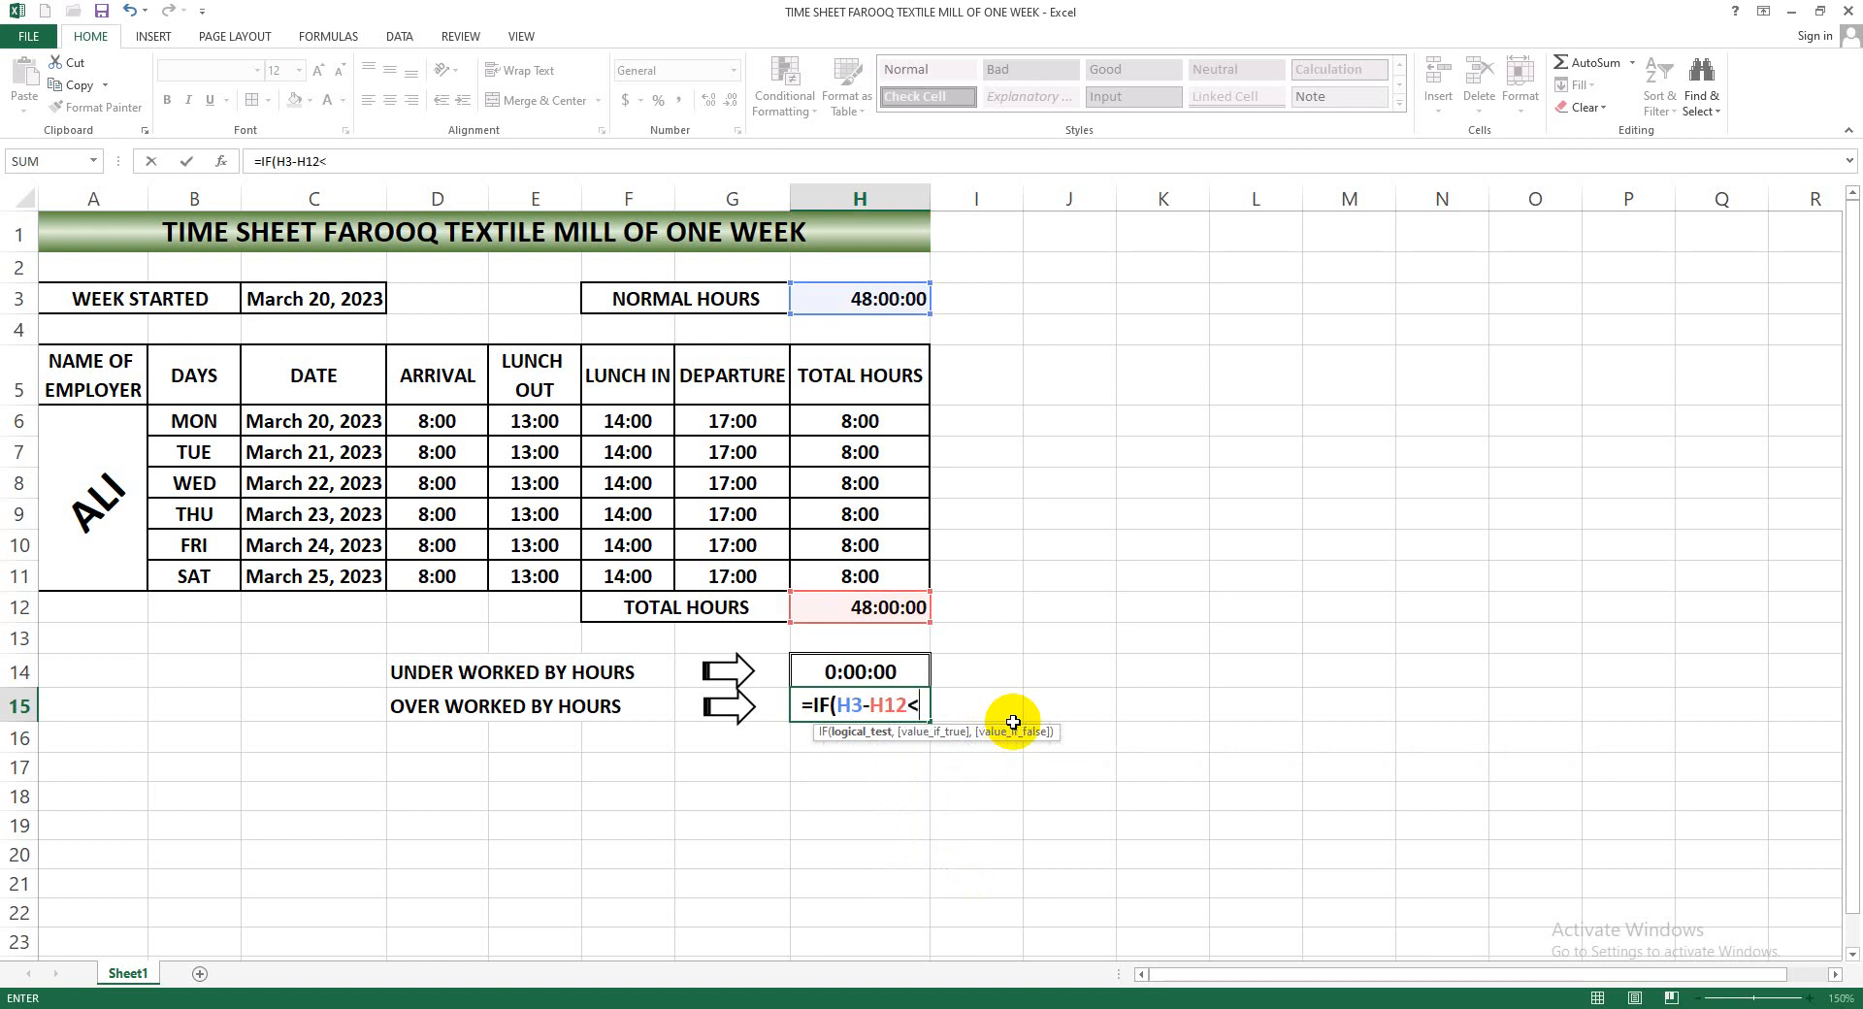
pyautogui.write('0,')
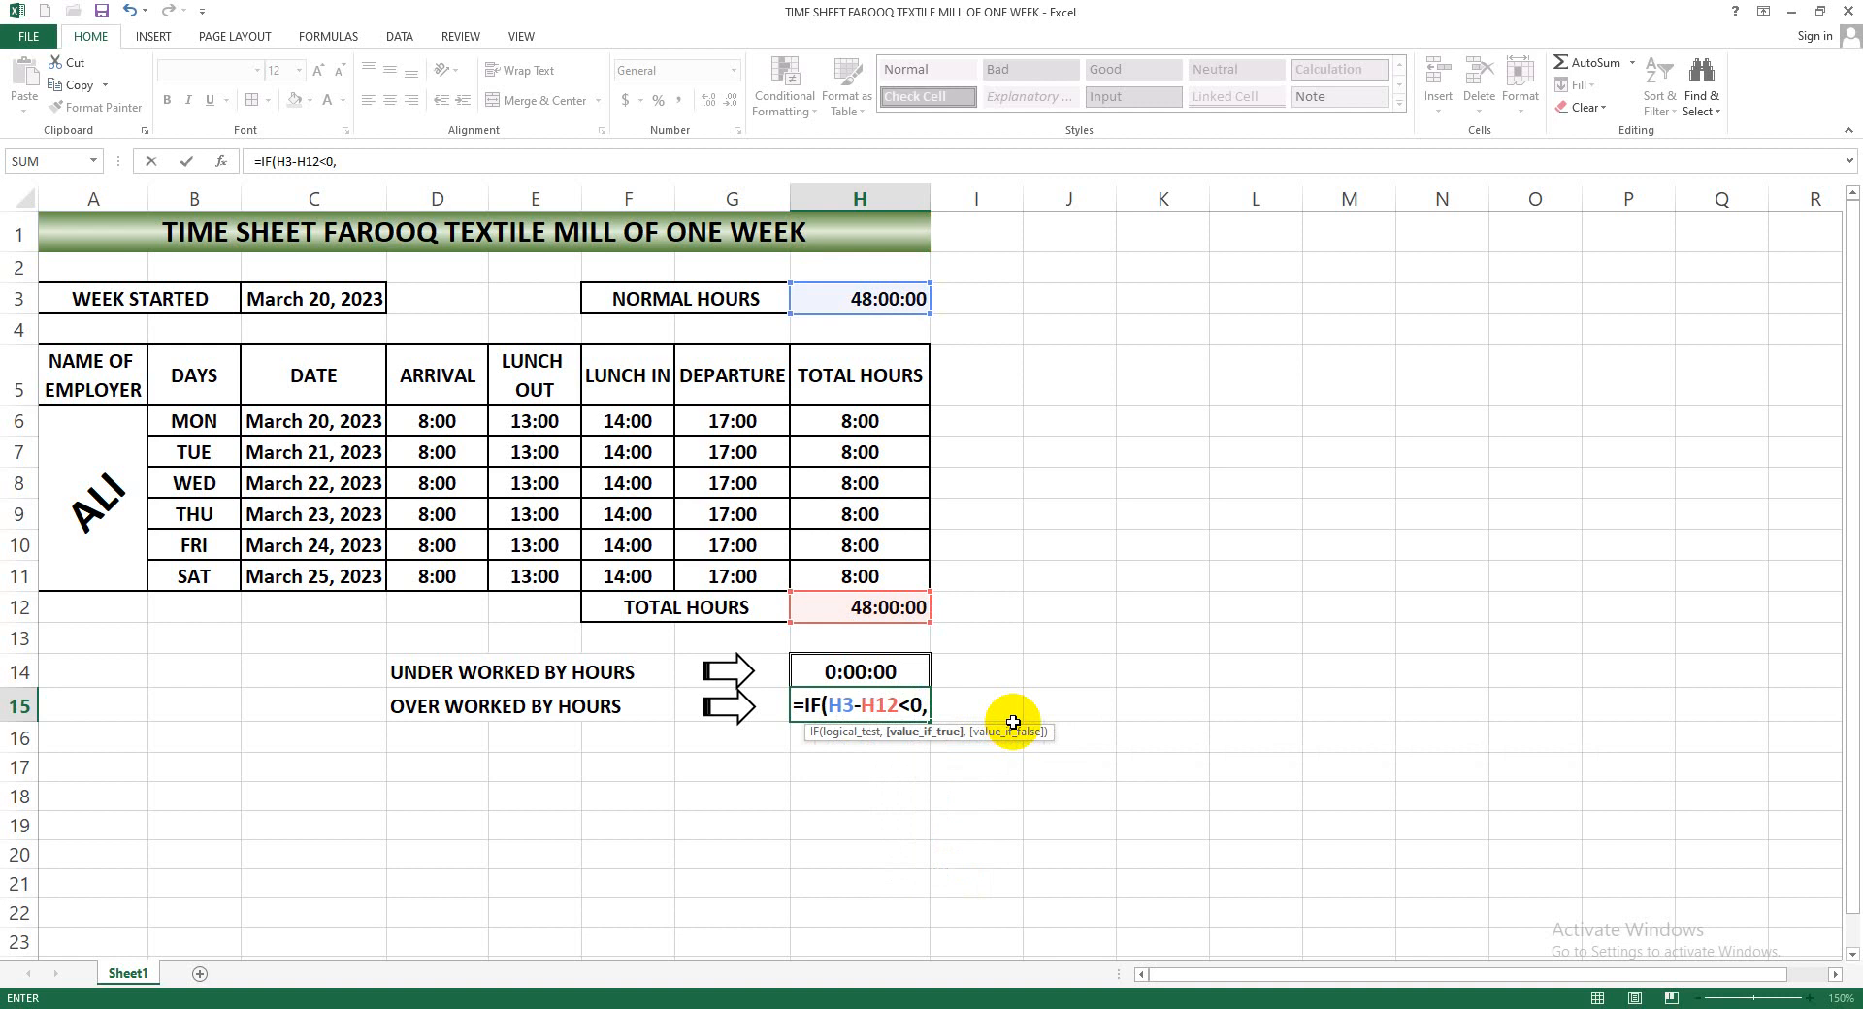
# Complete the H15 formula so it returns ABS(H3-H12) when true and "-" when false
pyautogui.write('ABS')
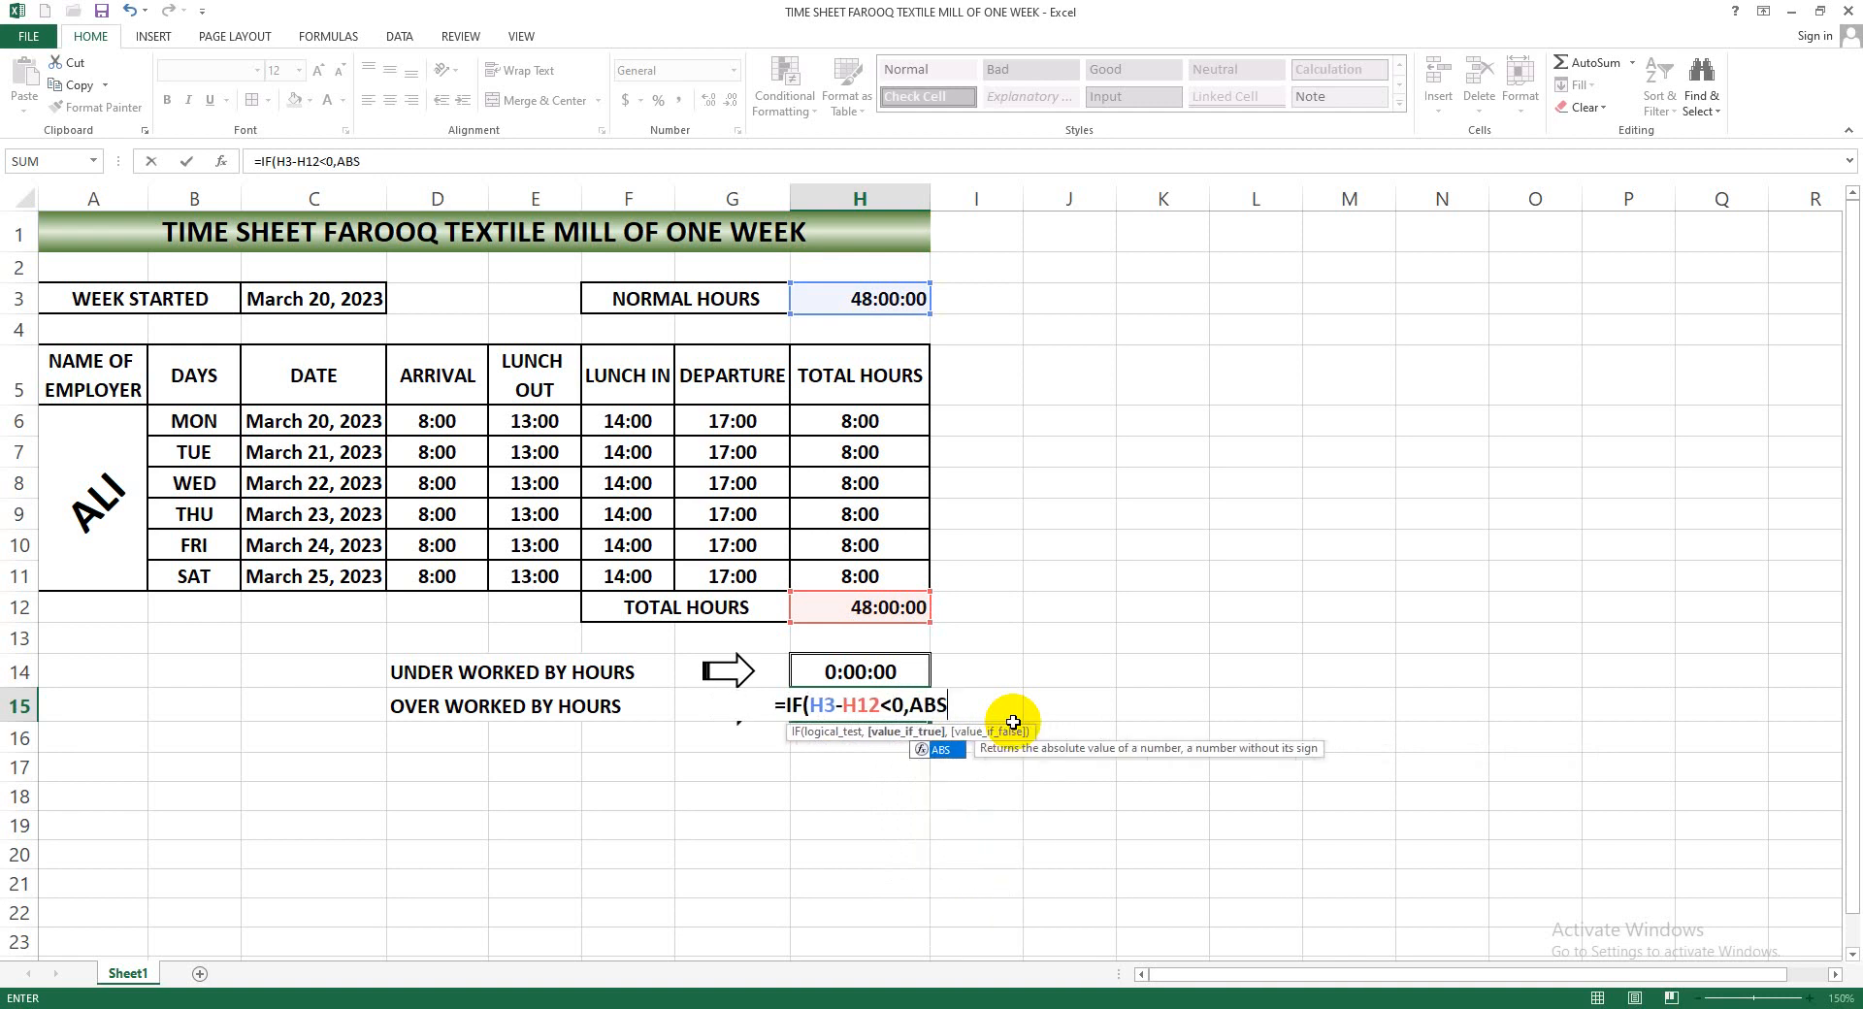
pyautogui.write('(H')
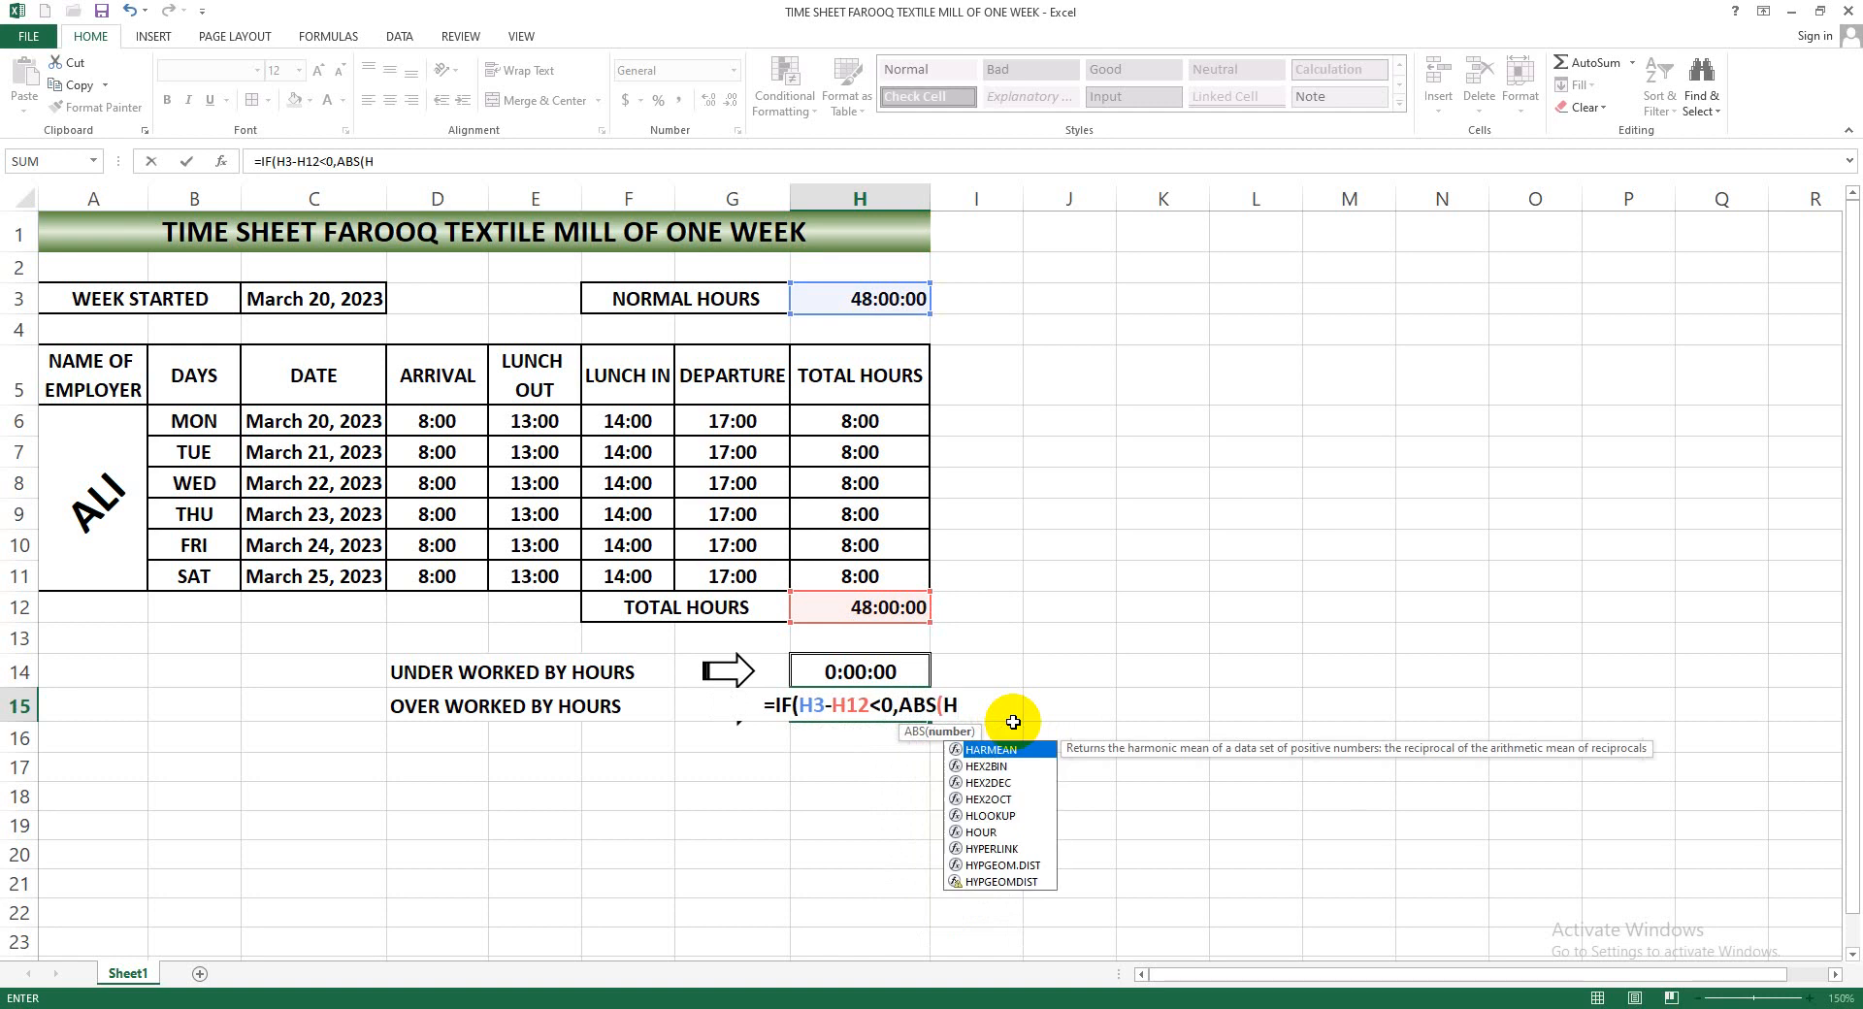
pyautogui.write('3-')
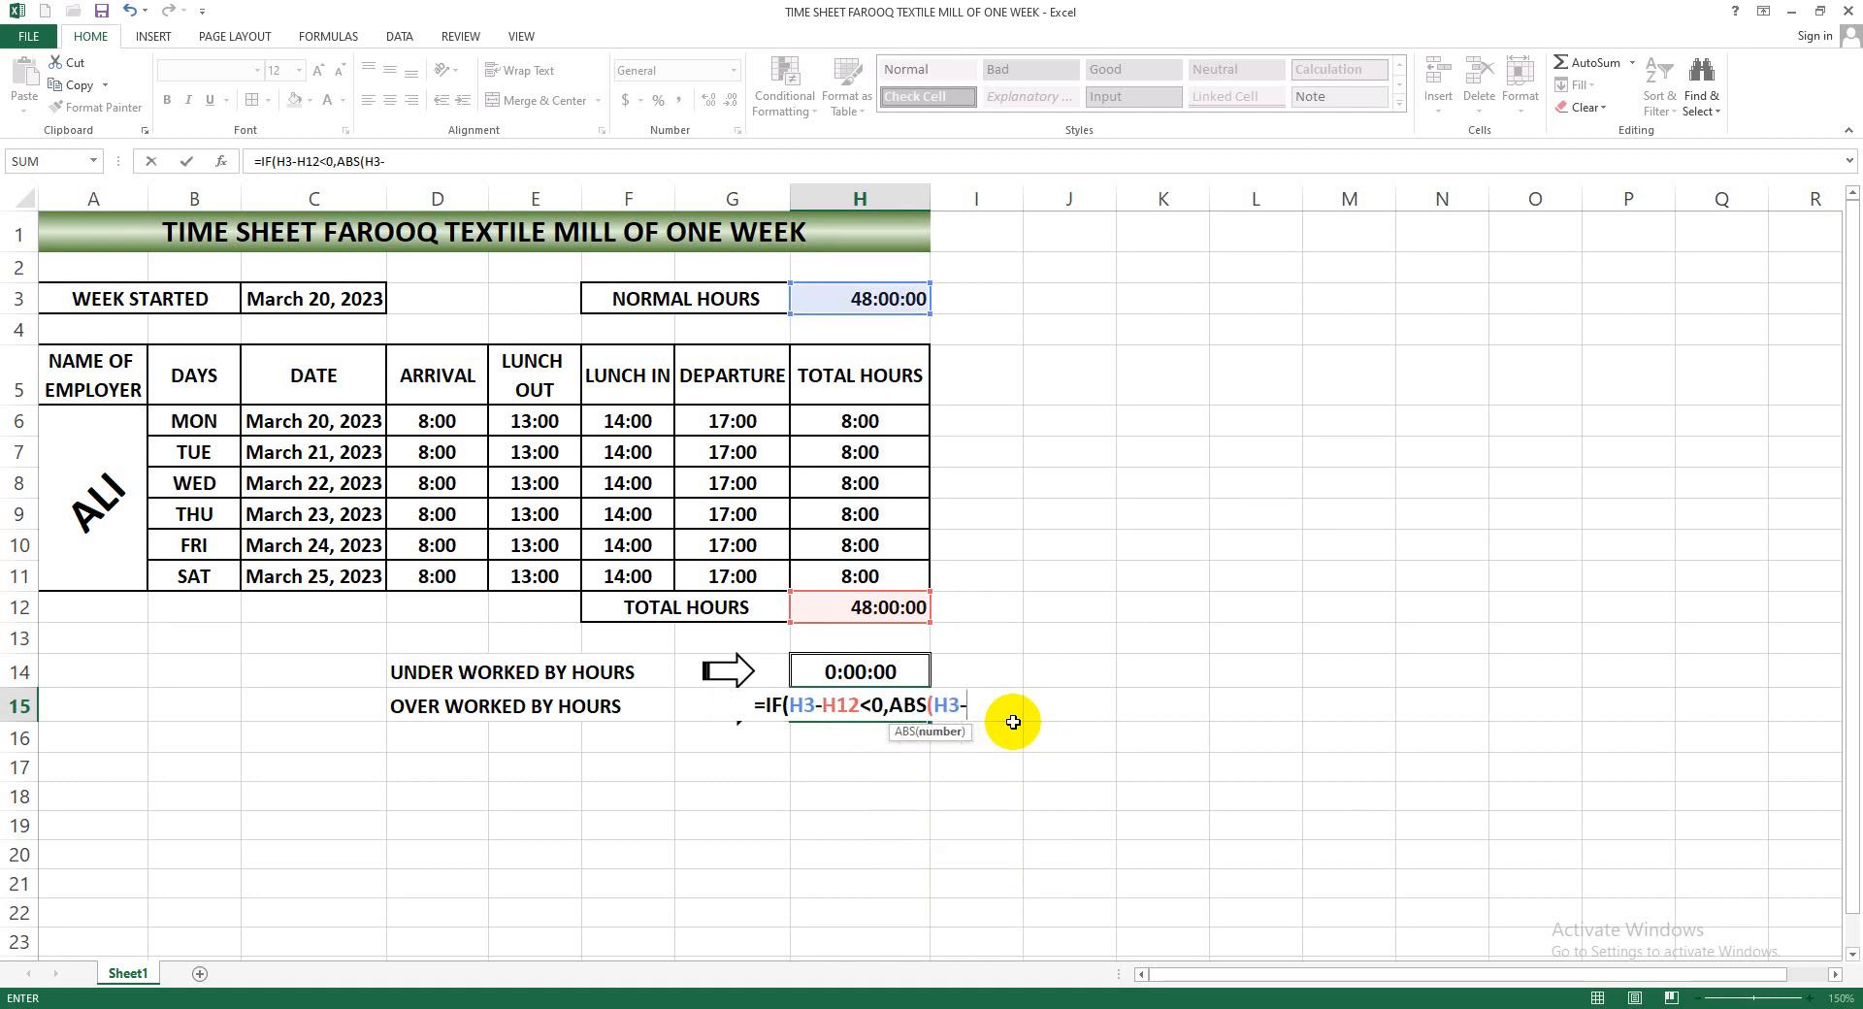
pyautogui.write('H12')
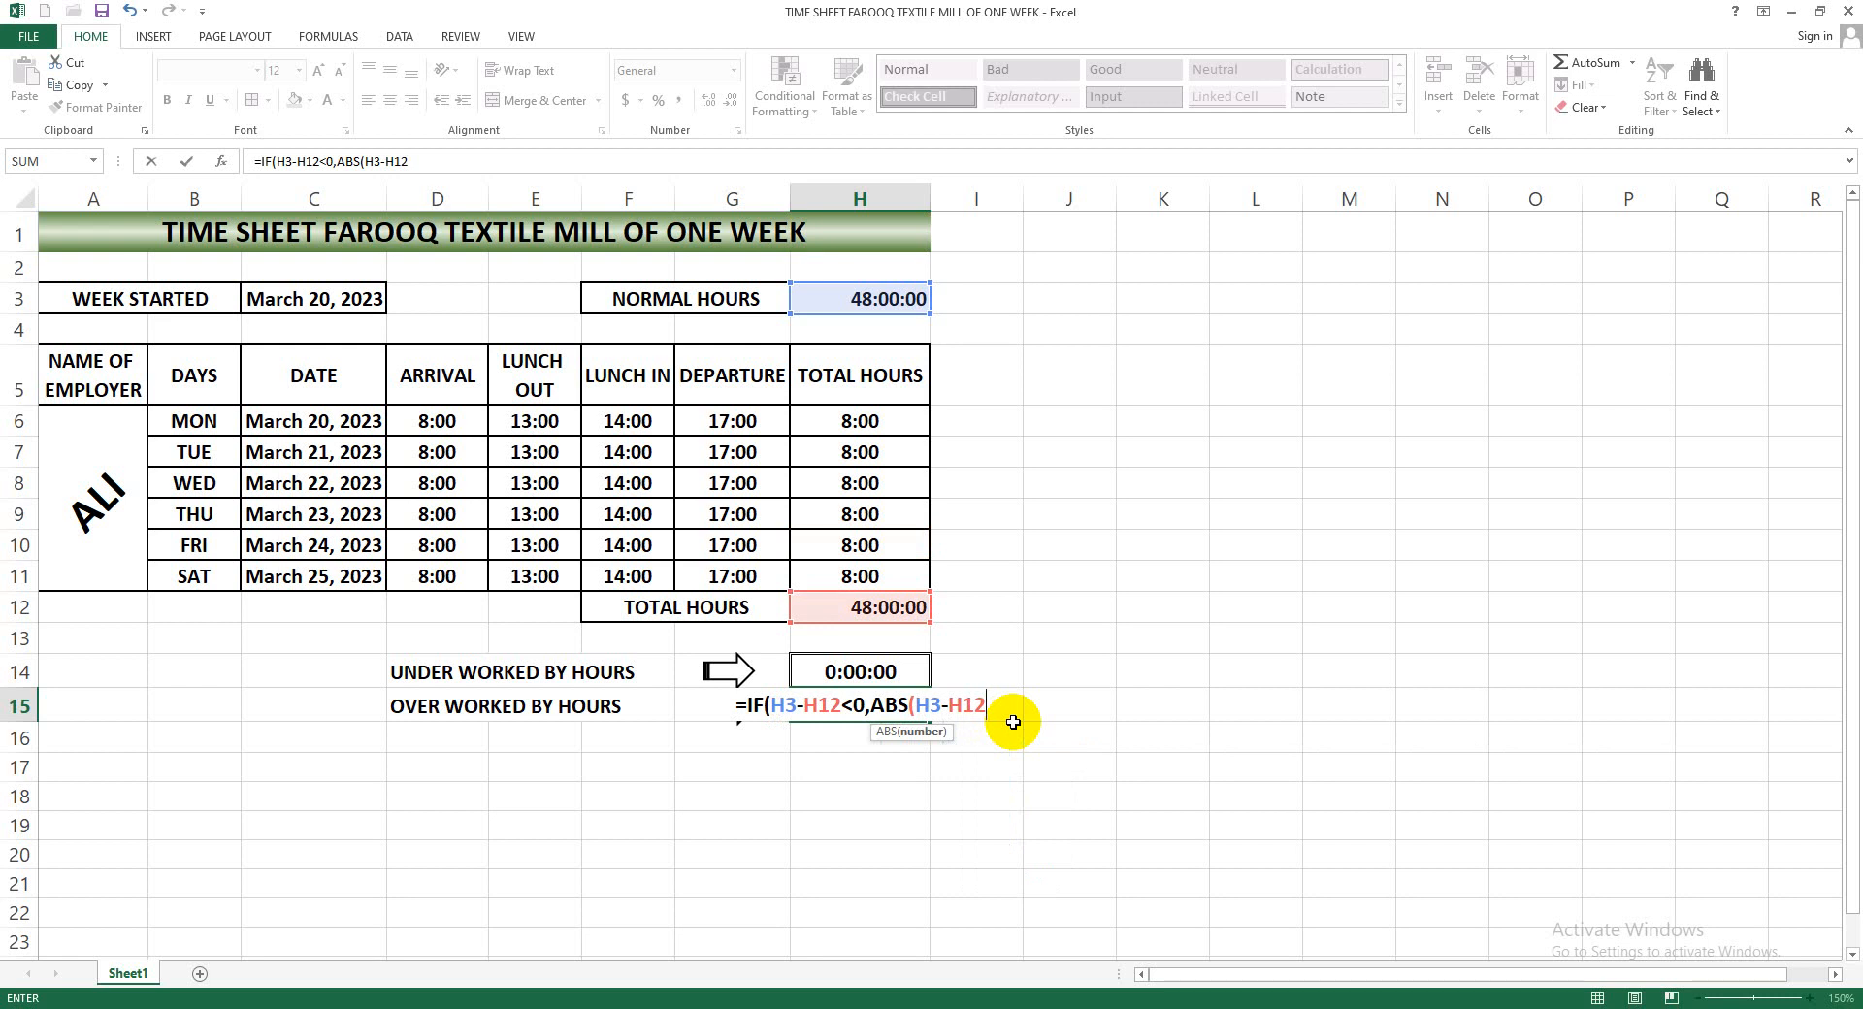
pyautogui.write('),')
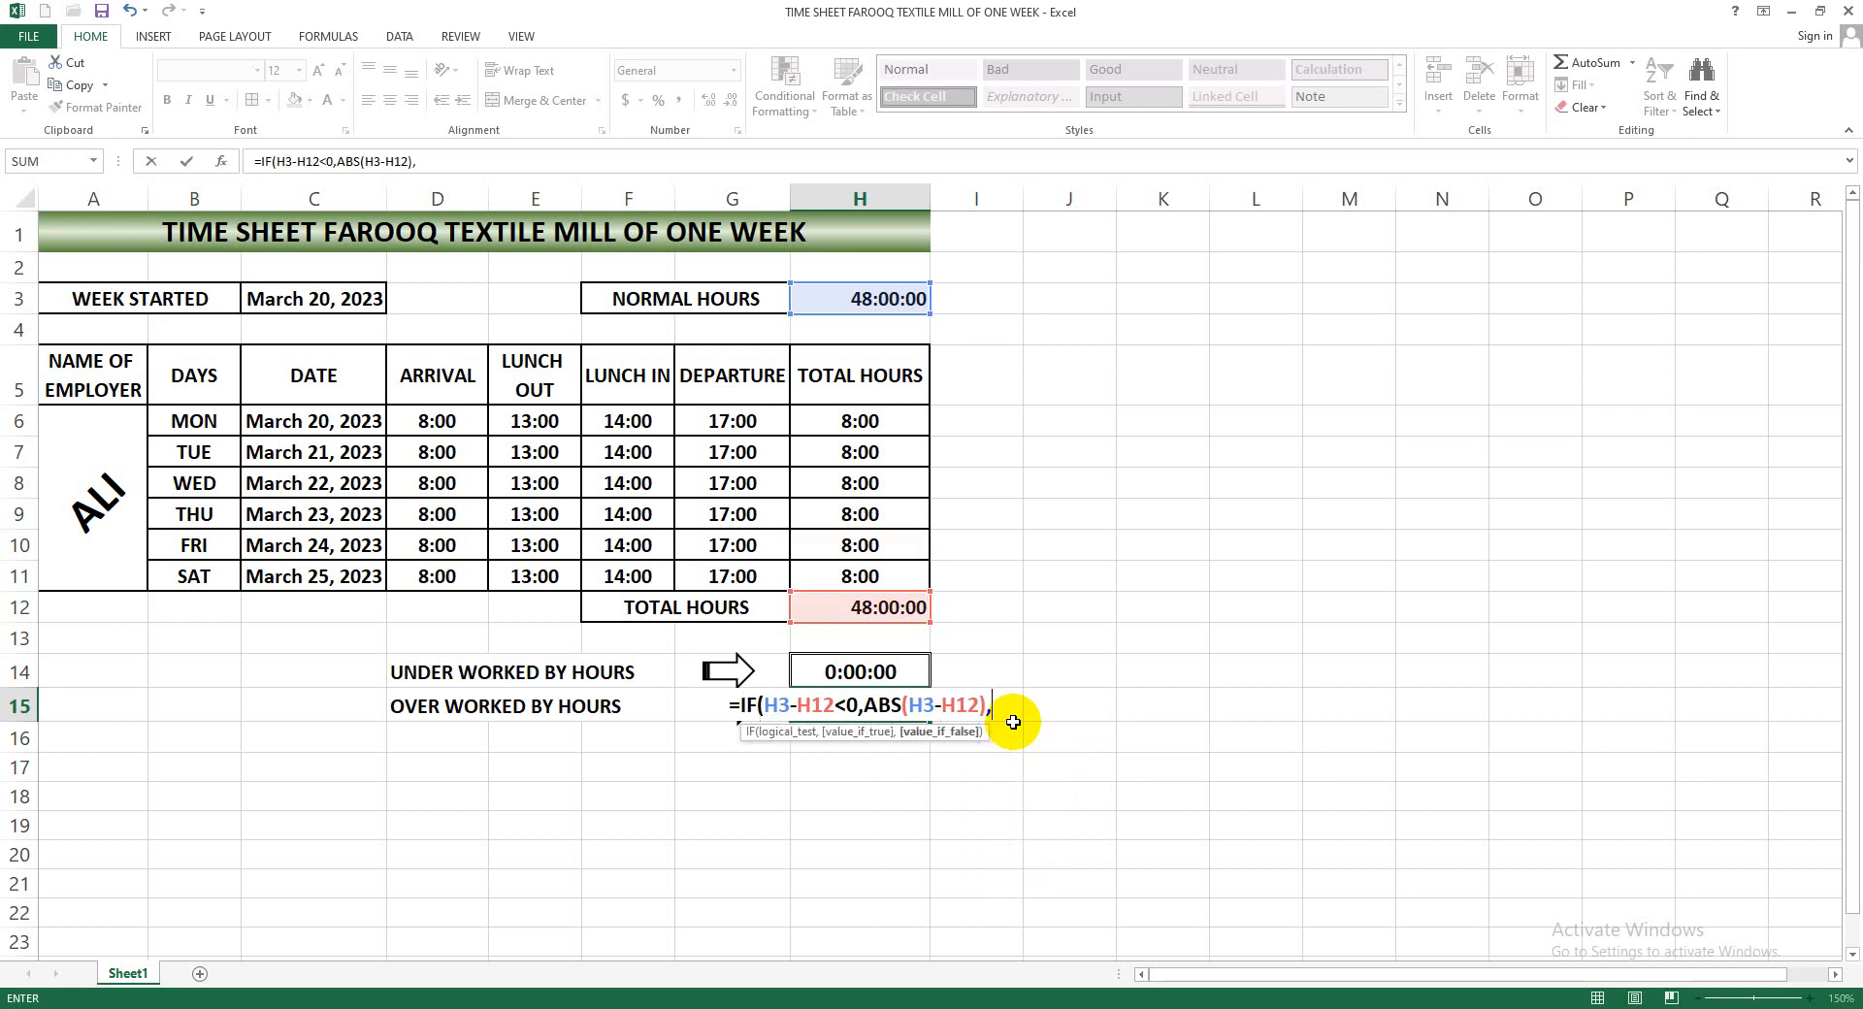
pyautogui.write('"')
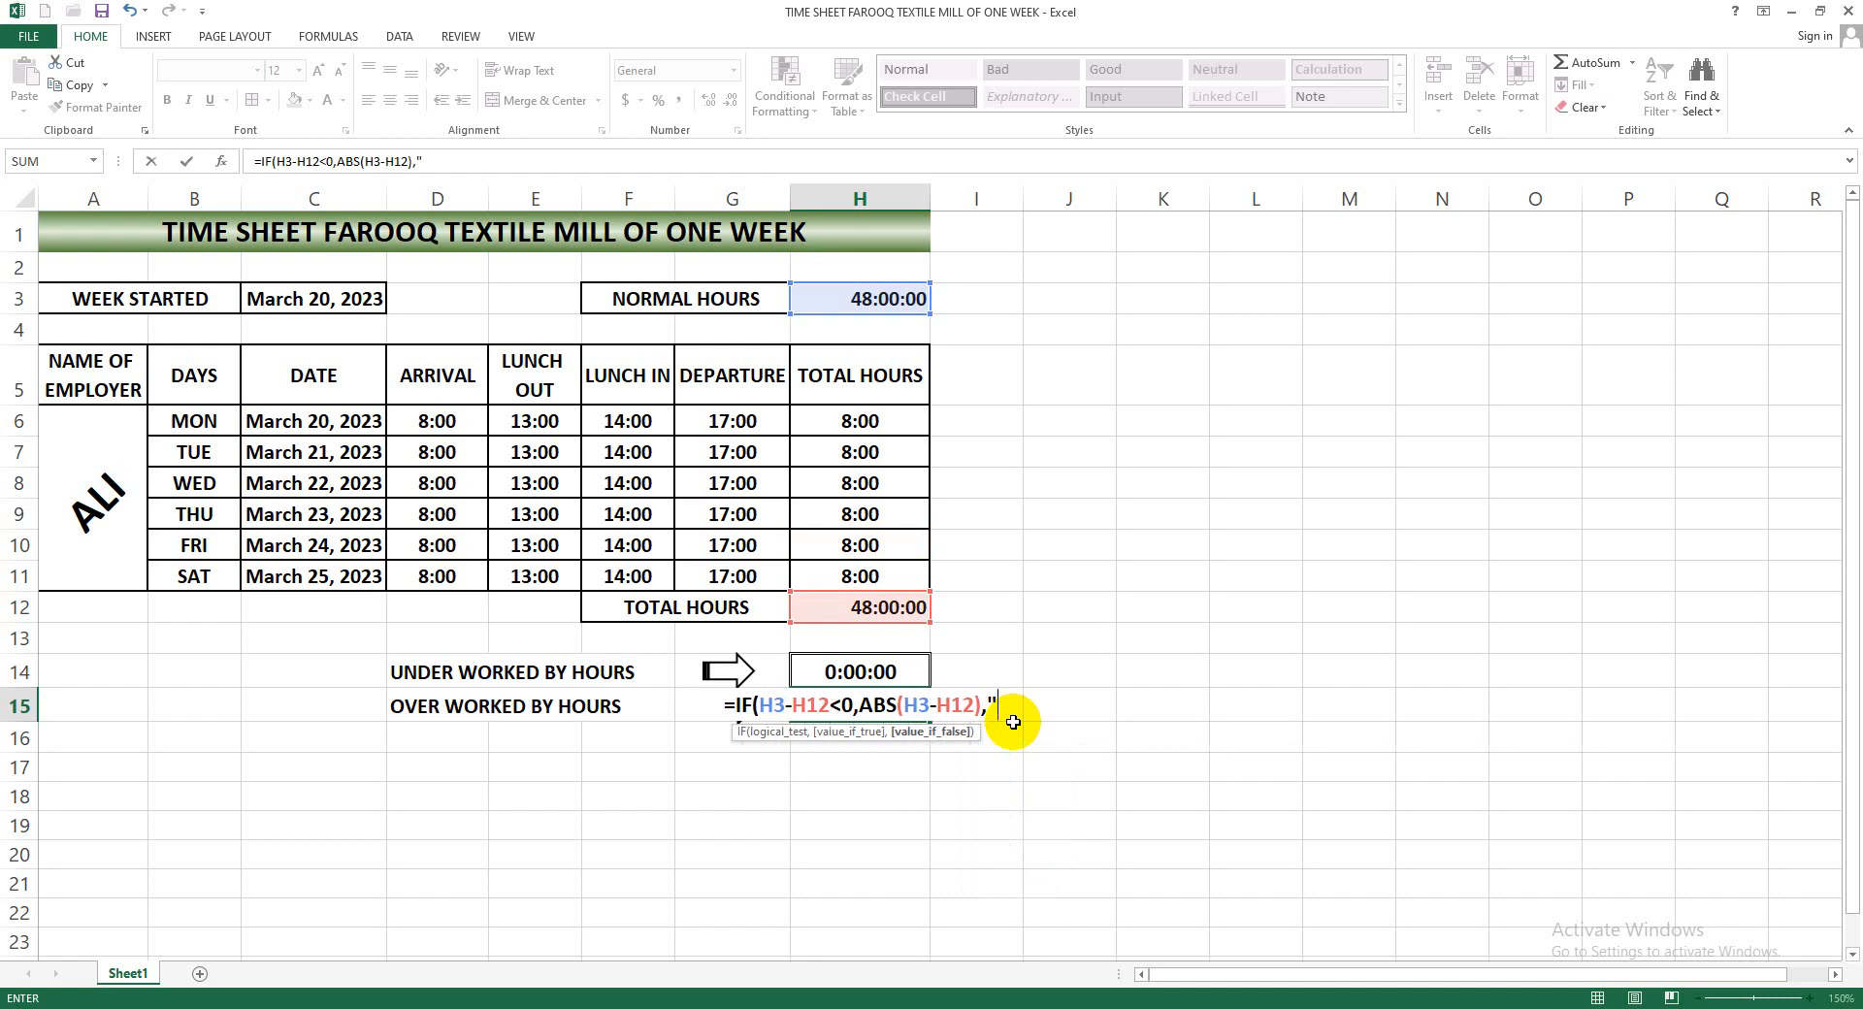
pyautogui.write('-"')
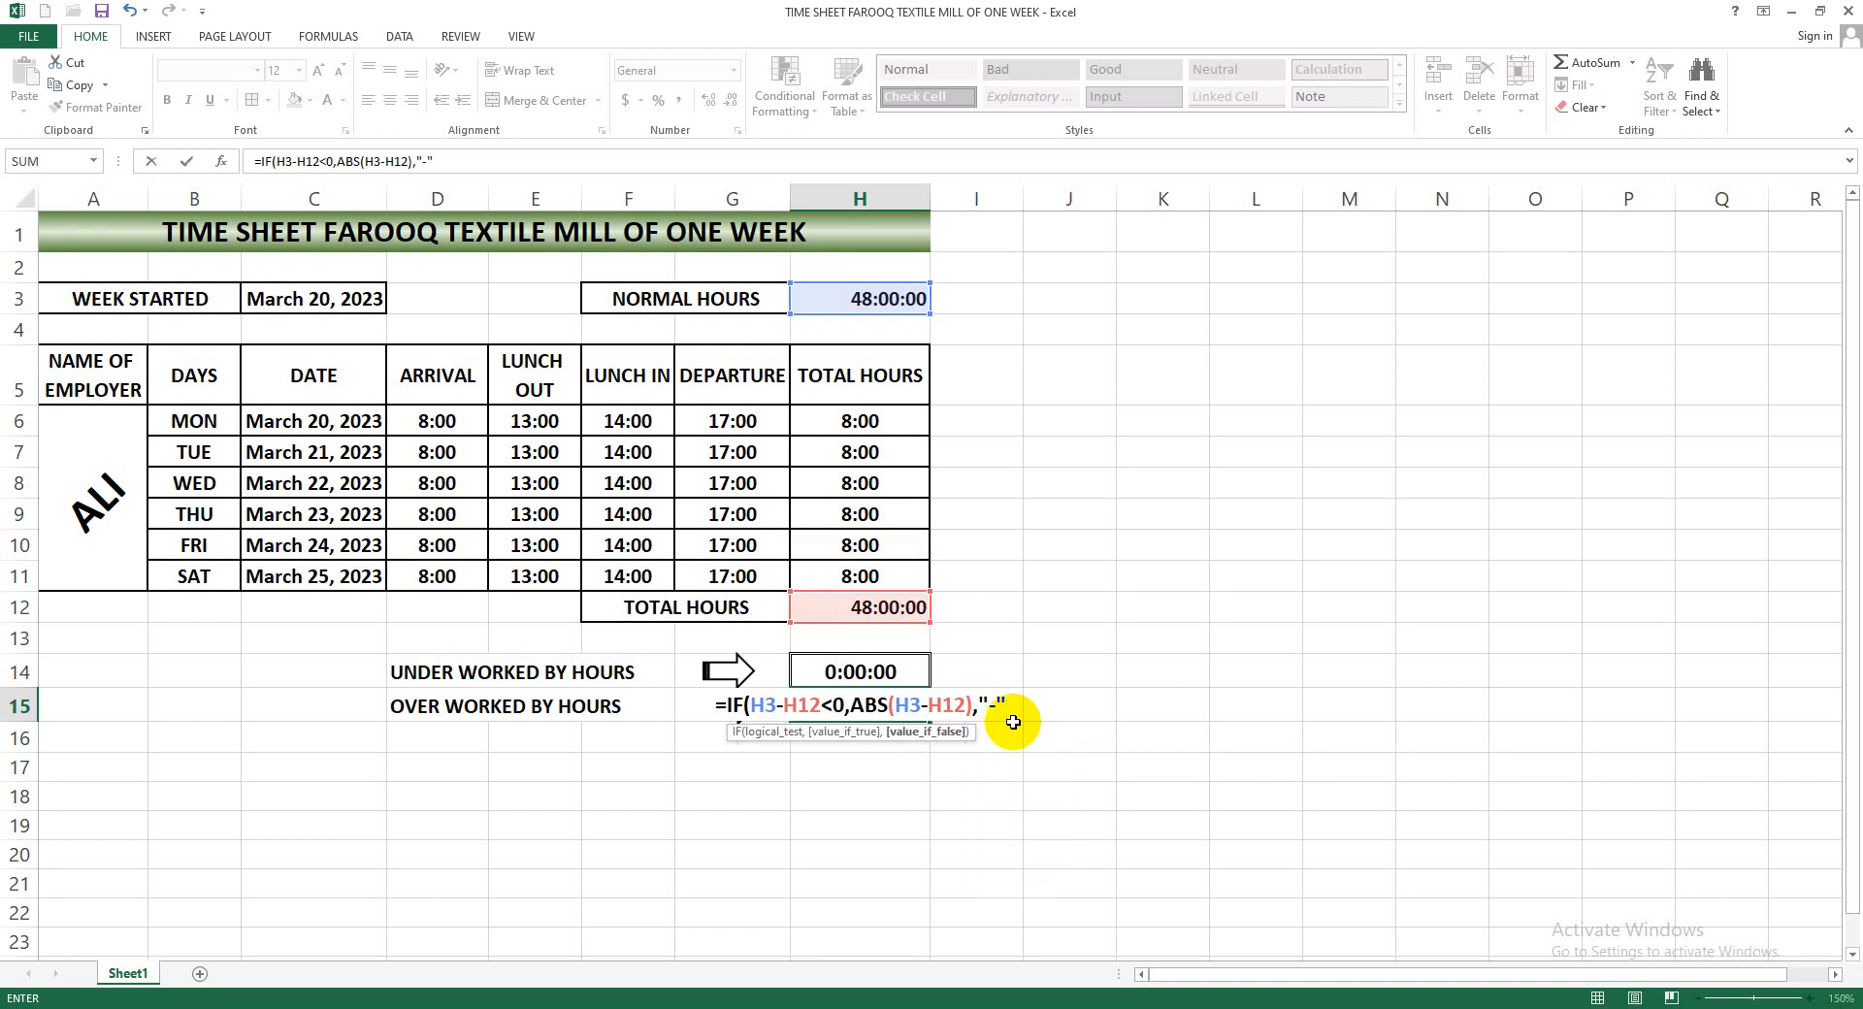
pyautogui.write(')')
pyautogui.hotkey('ctrl', 'Return')
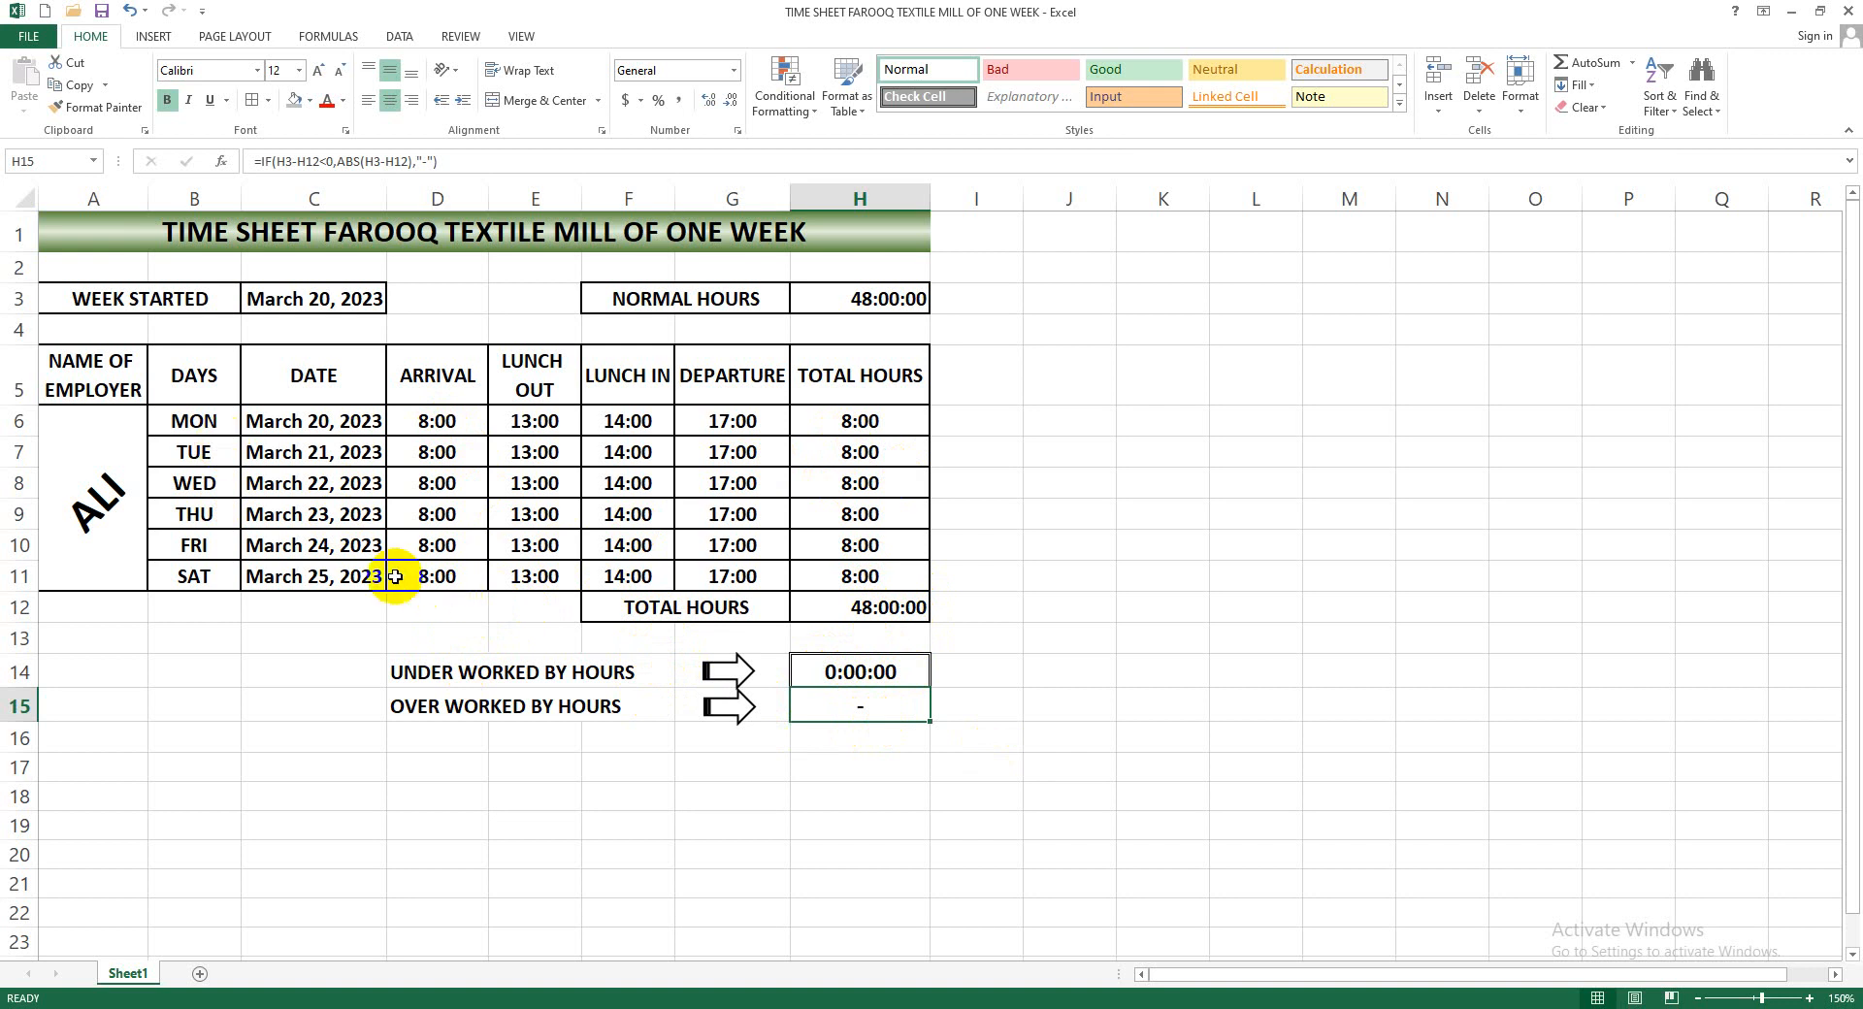
# Test the over-worked formula by setting Saturday's arrival time in D11 to 5:00:00 AM
pyautogui.click(427, 576)
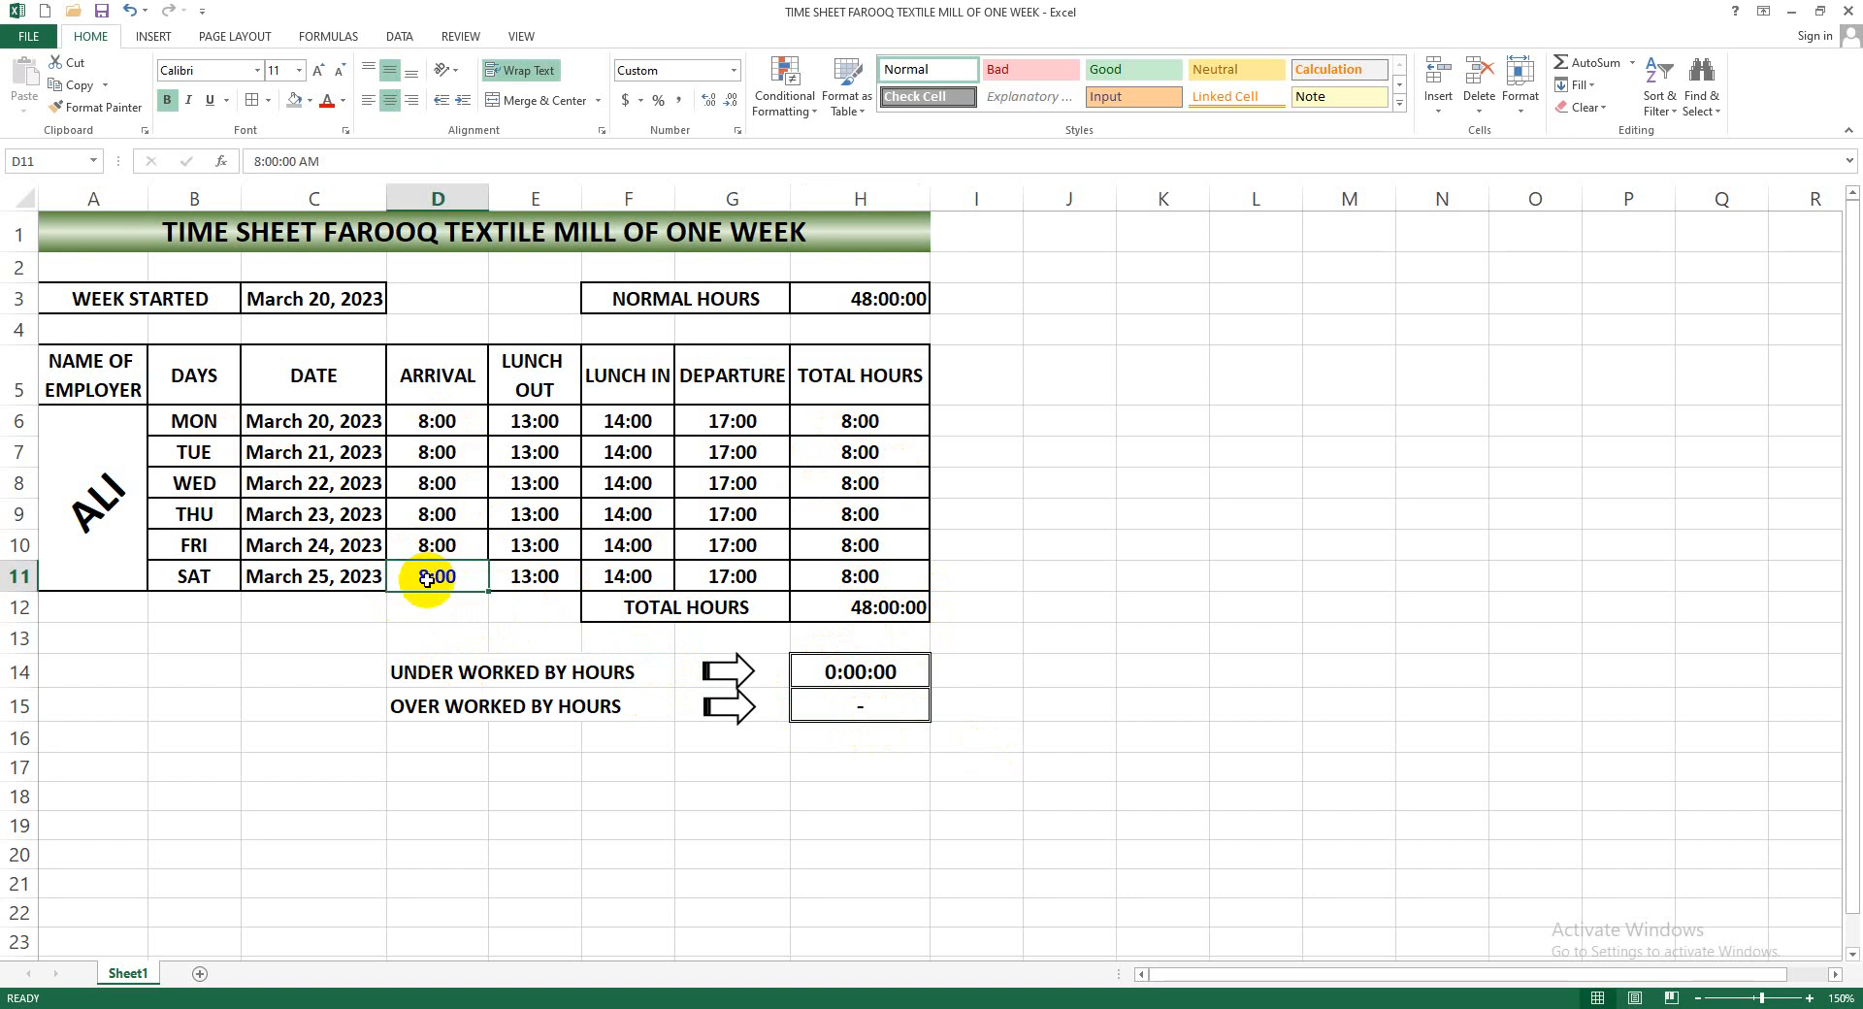
pyautogui.click(252, 158)
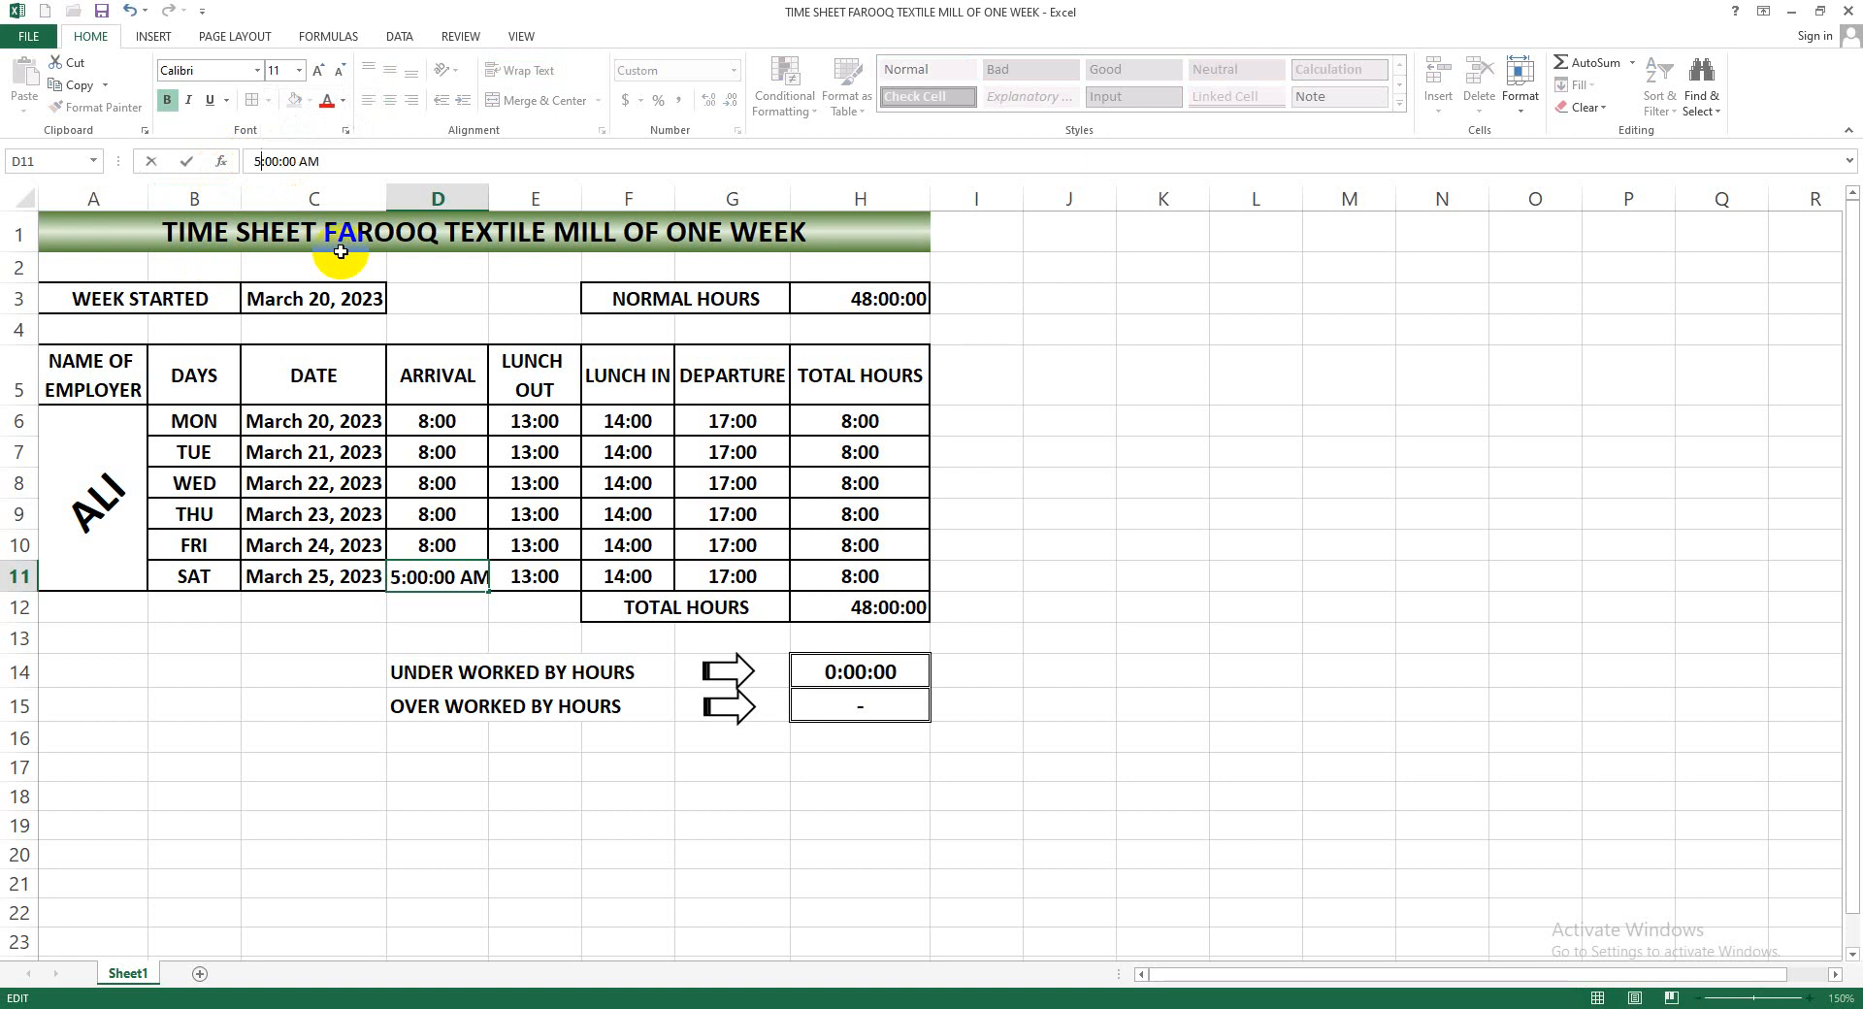
pyautogui.write('5')
pyautogui.press('Return')
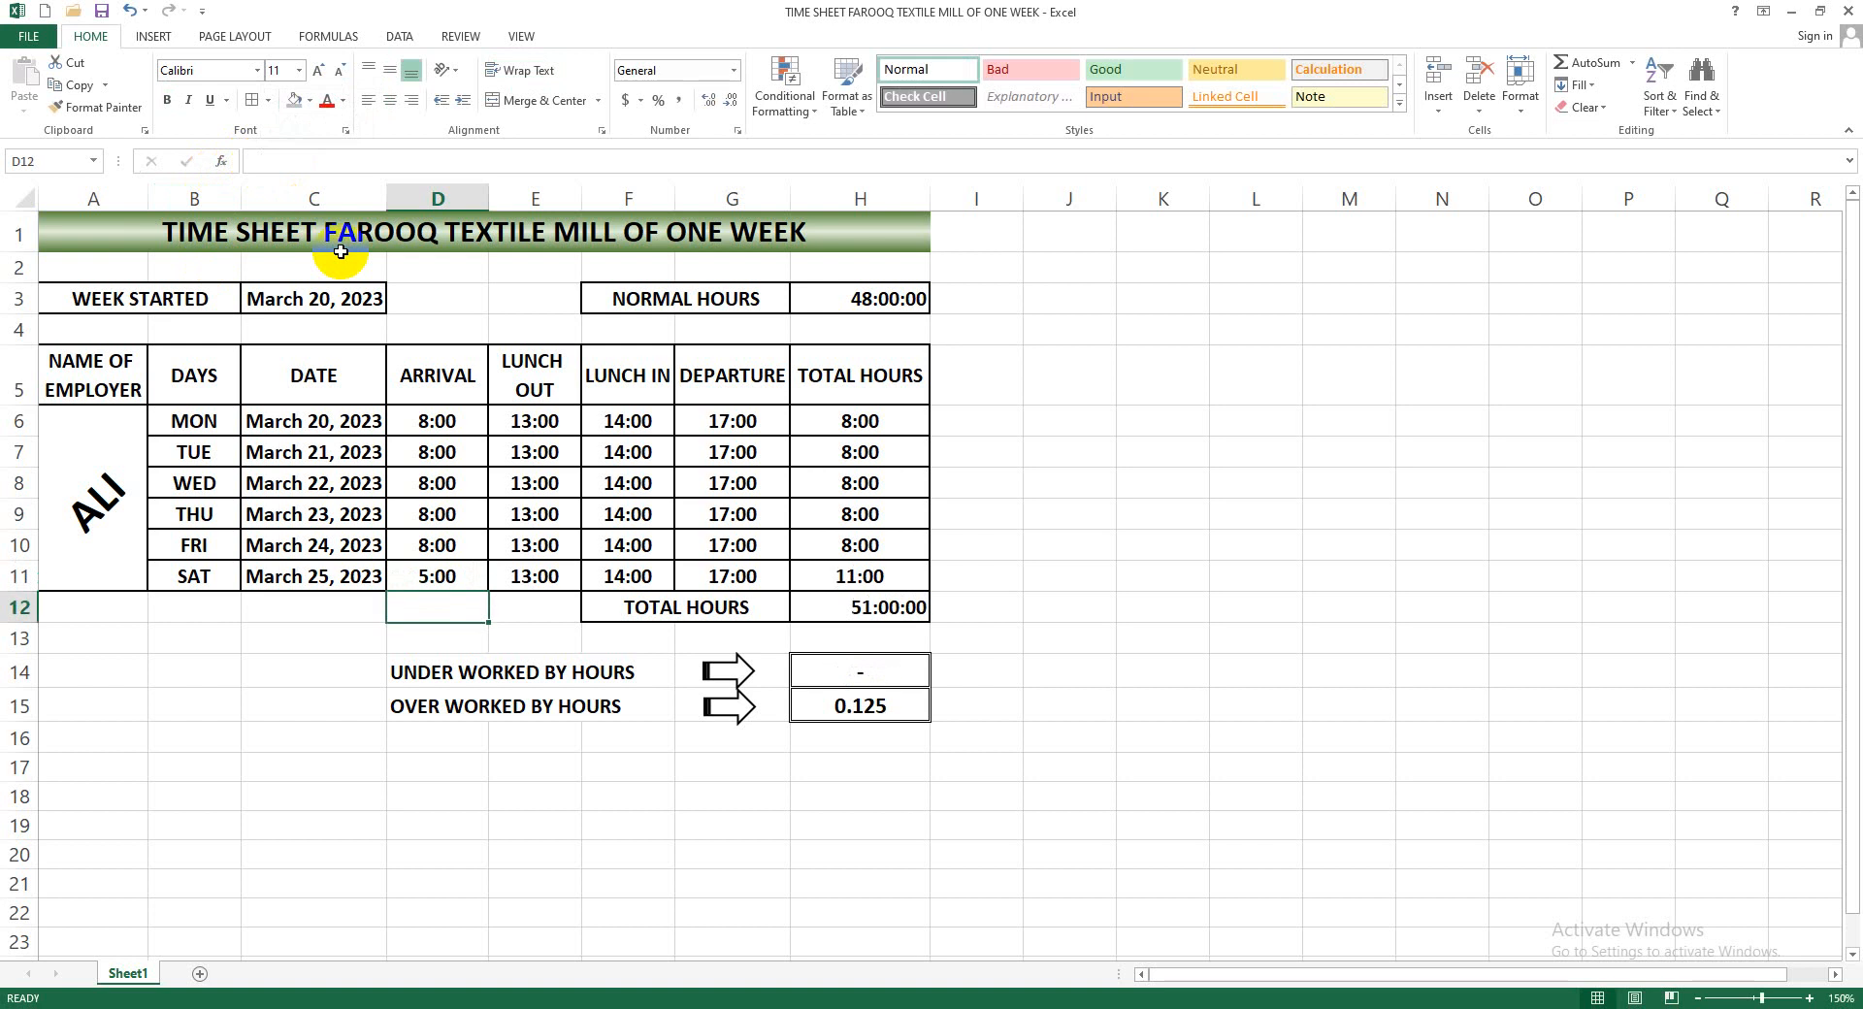
# Format the over-worked result in H15 with the custom number format [h]:mm:ss
pyautogui.click(859, 708)
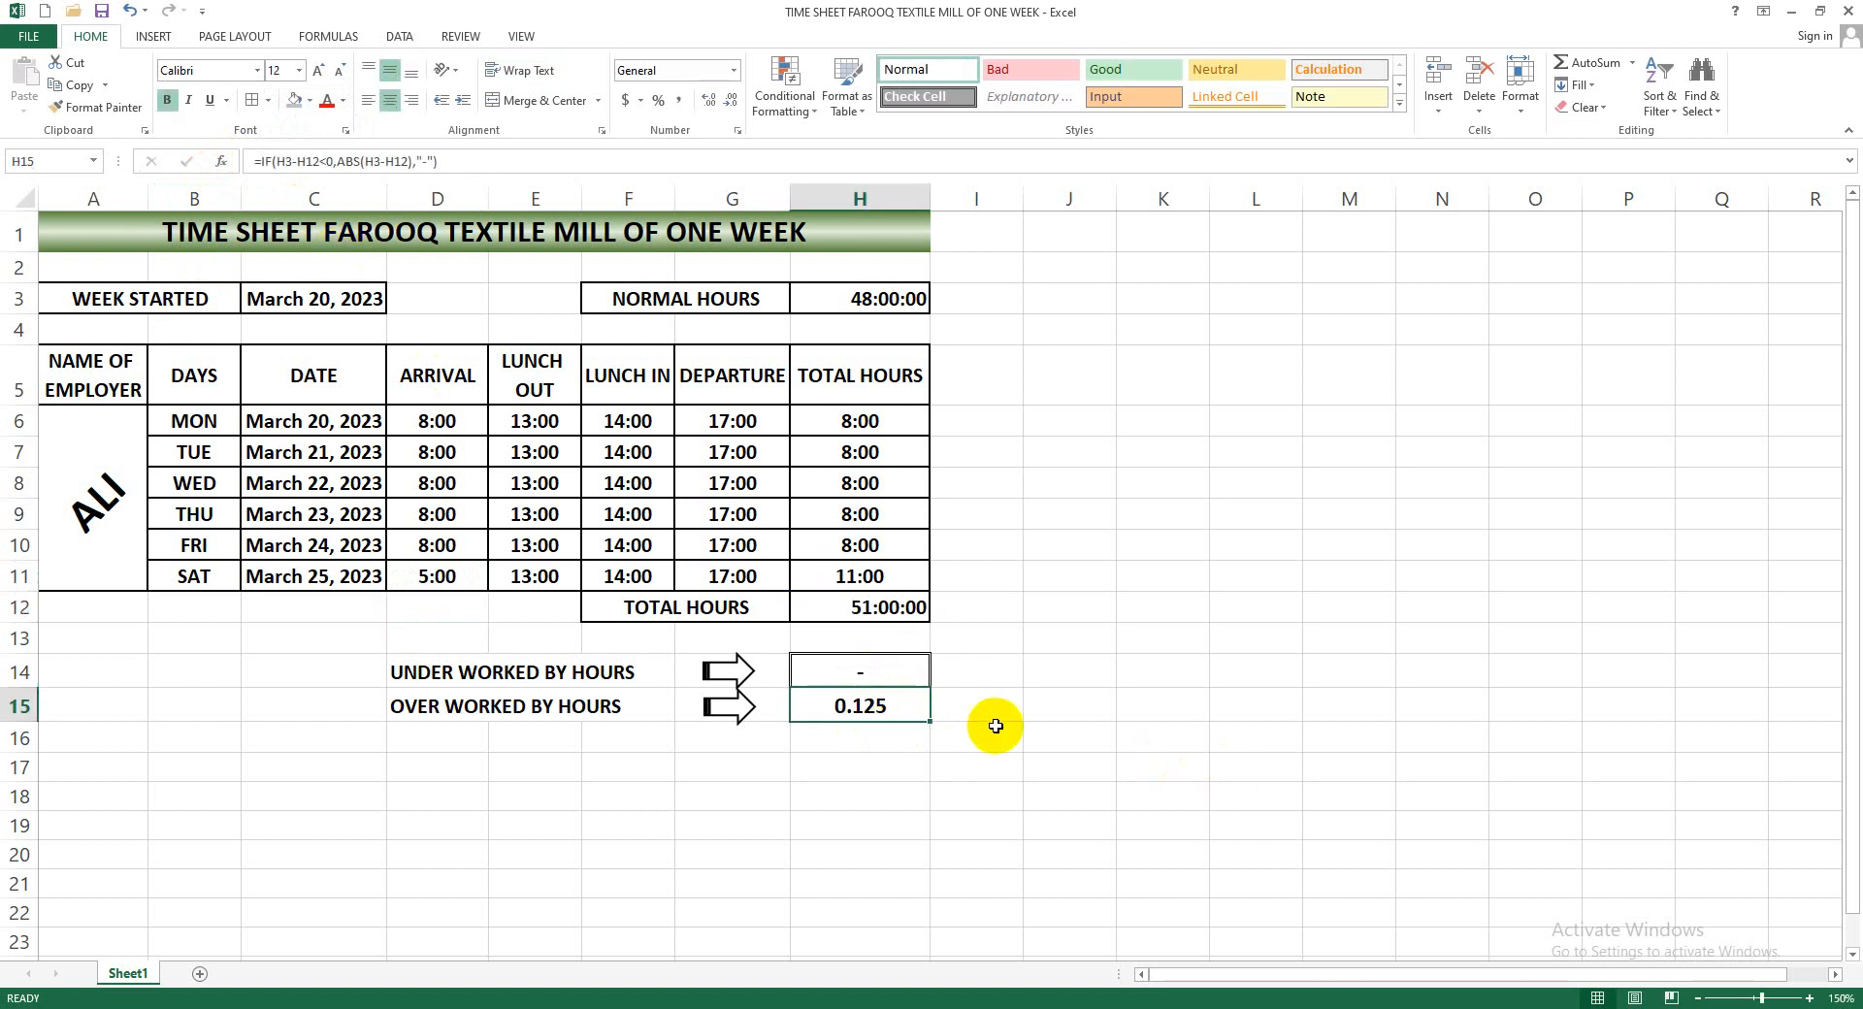
pyautogui.hotkey('ctrl', '1')
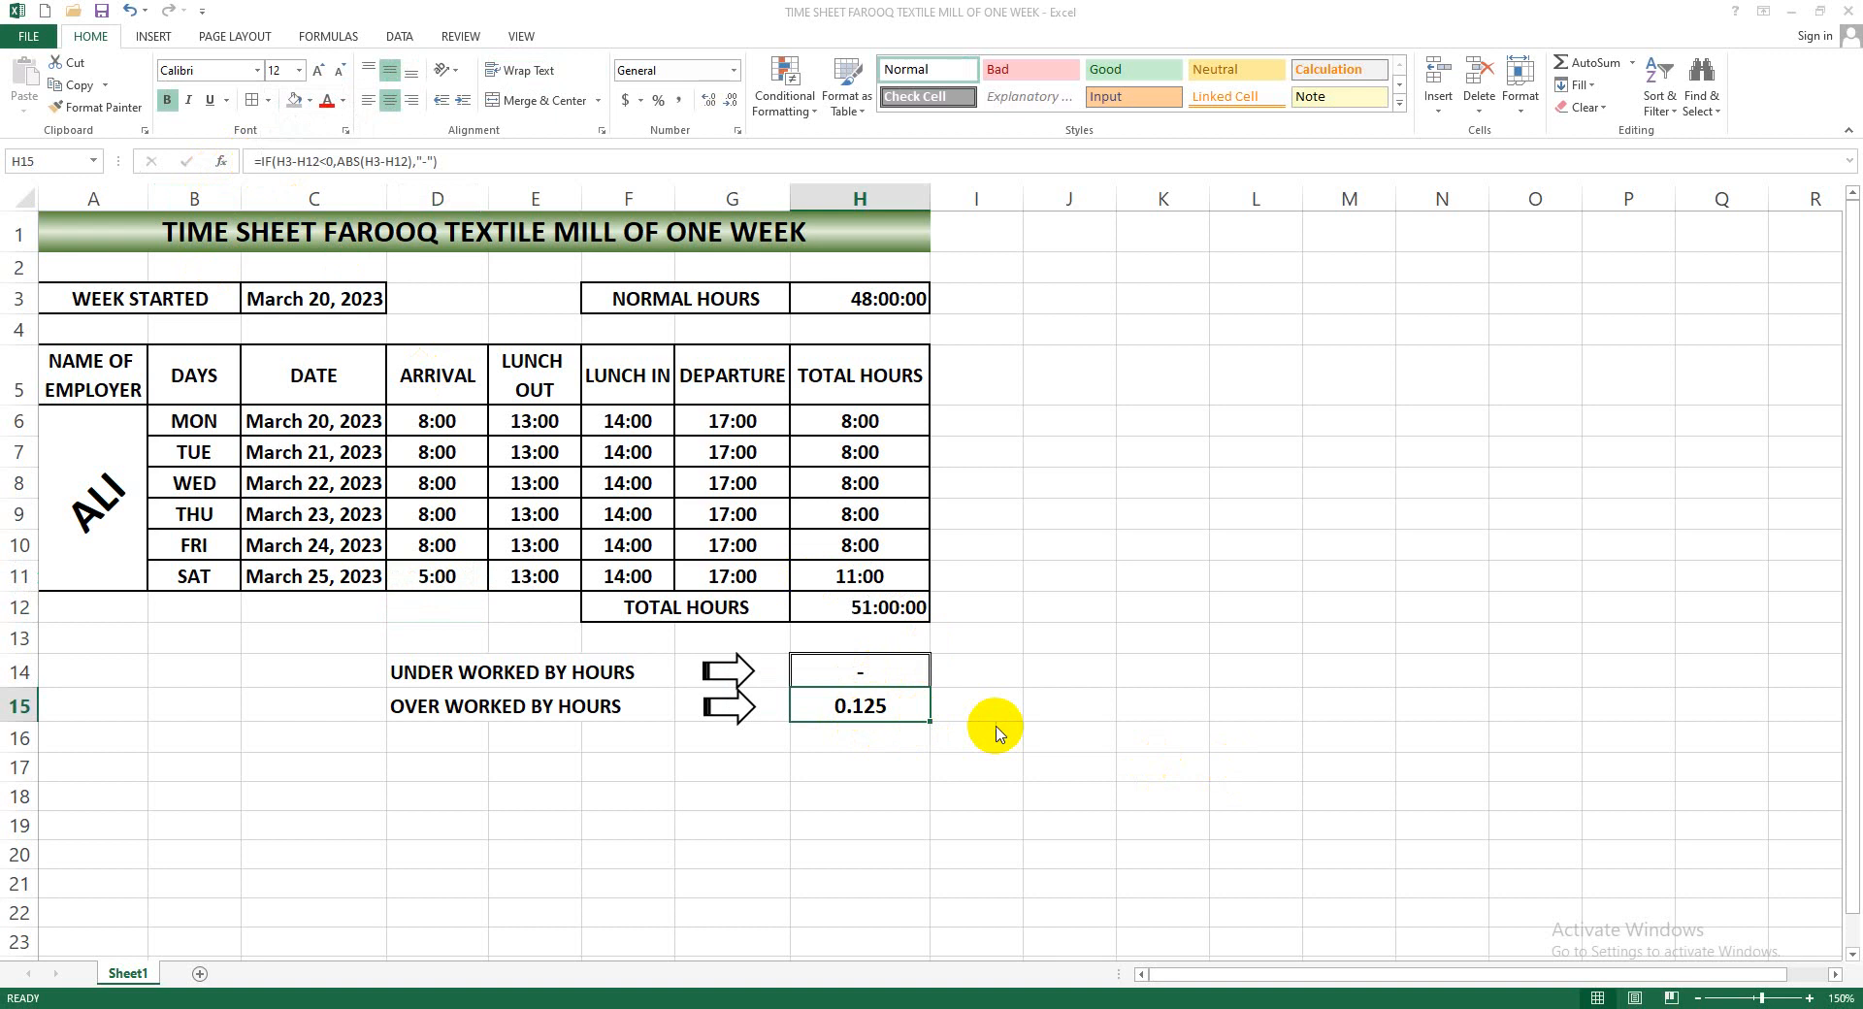
pyautogui.click(1092, 571)
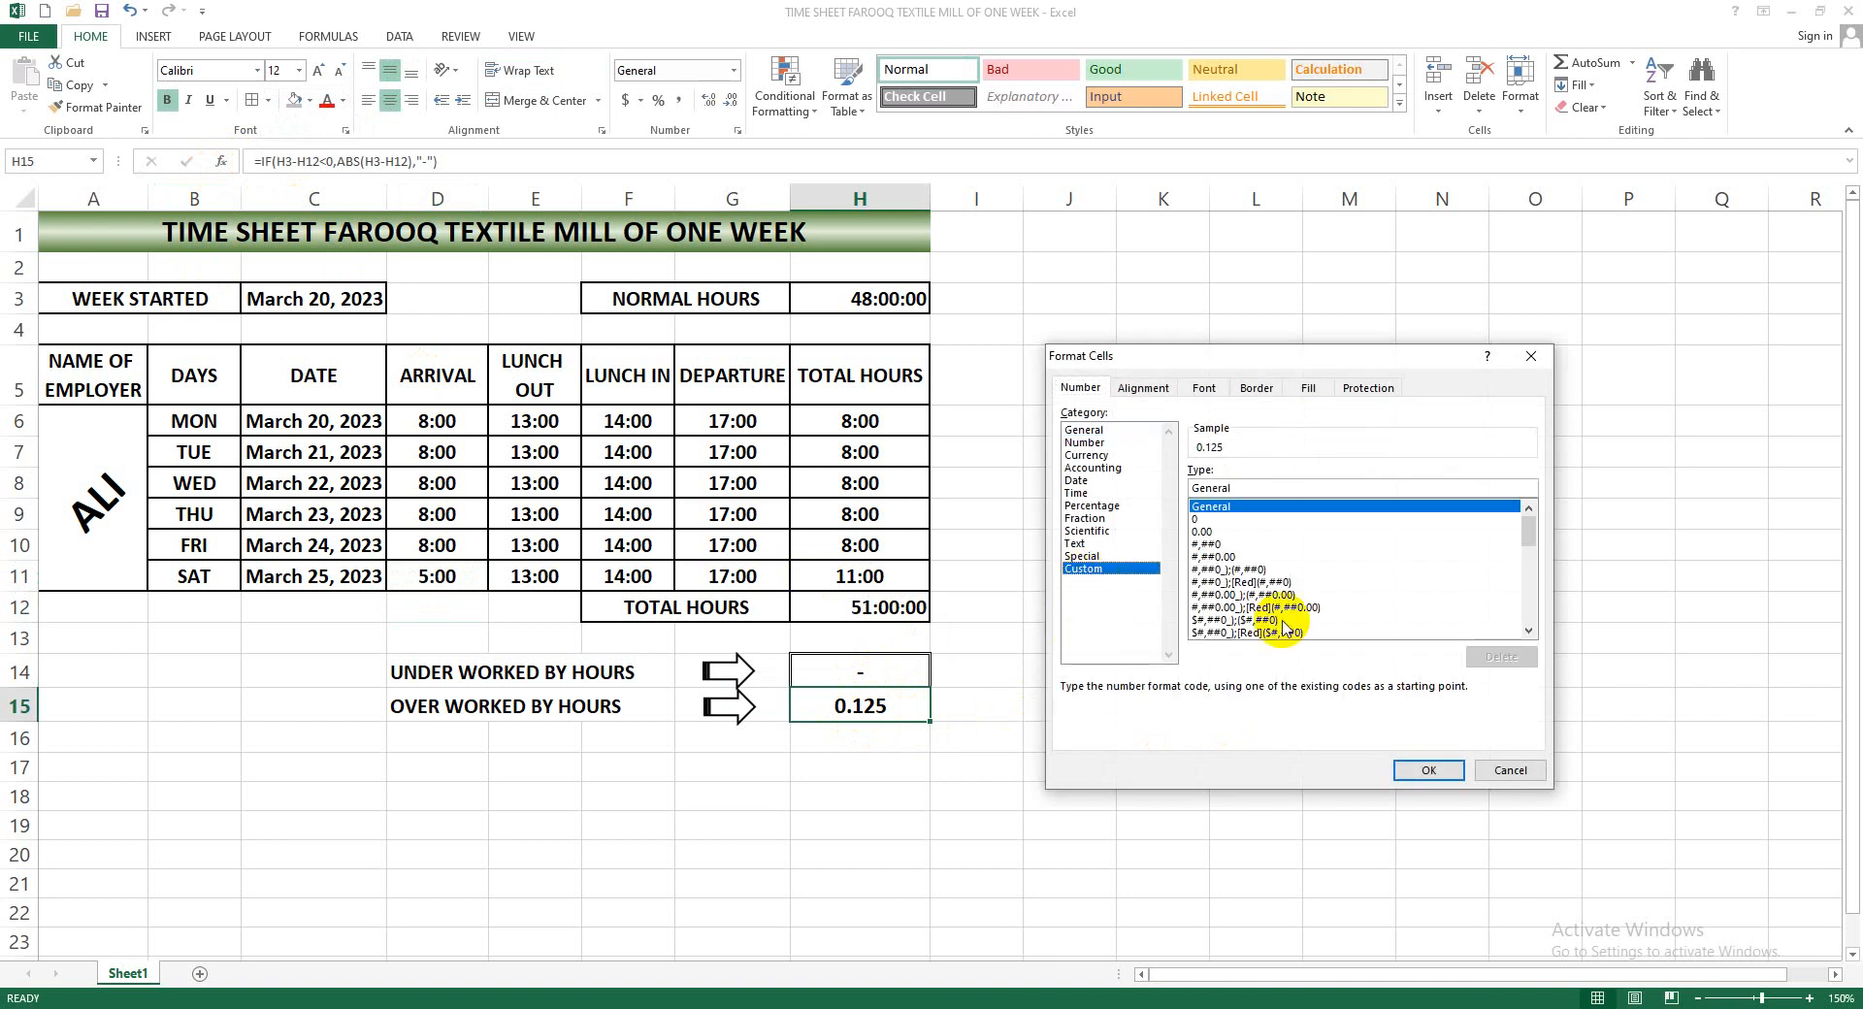
pyautogui.moveTo(1528, 522); pyautogui.dragTo(1531, 597)
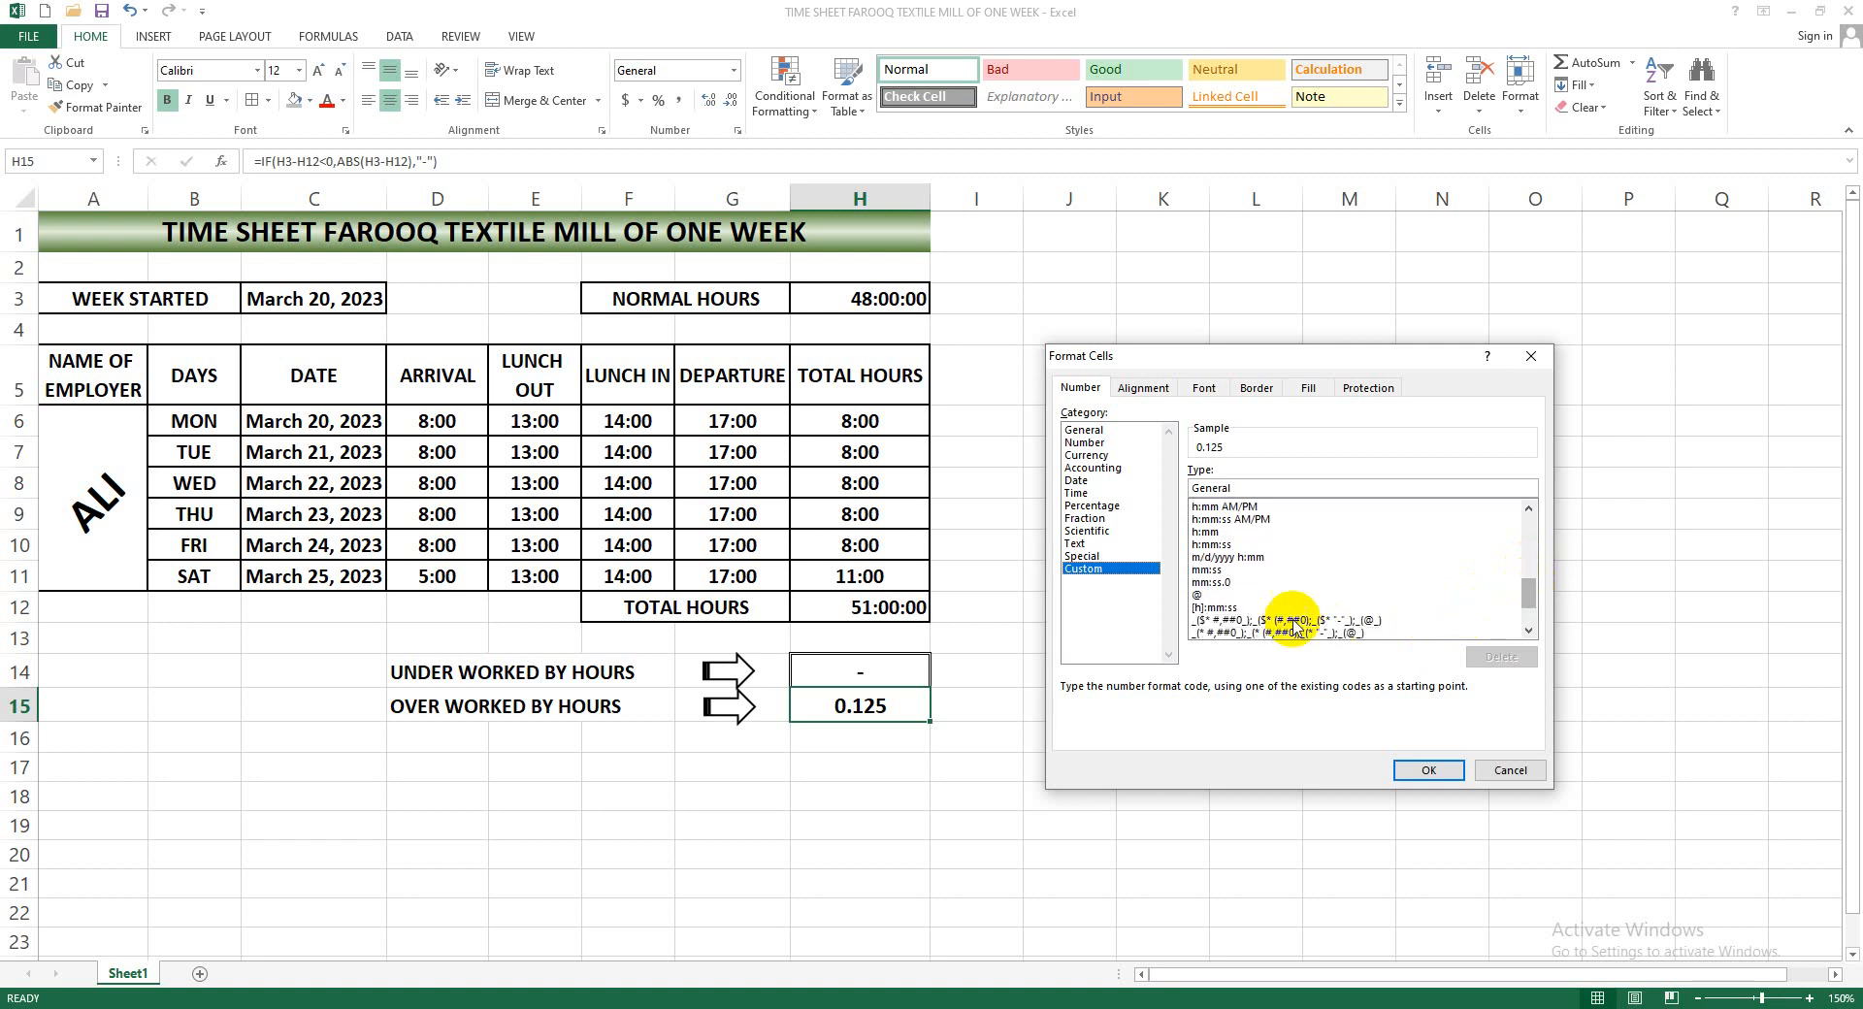
pyautogui.click(1208, 607)
pyautogui.click(1426, 769)
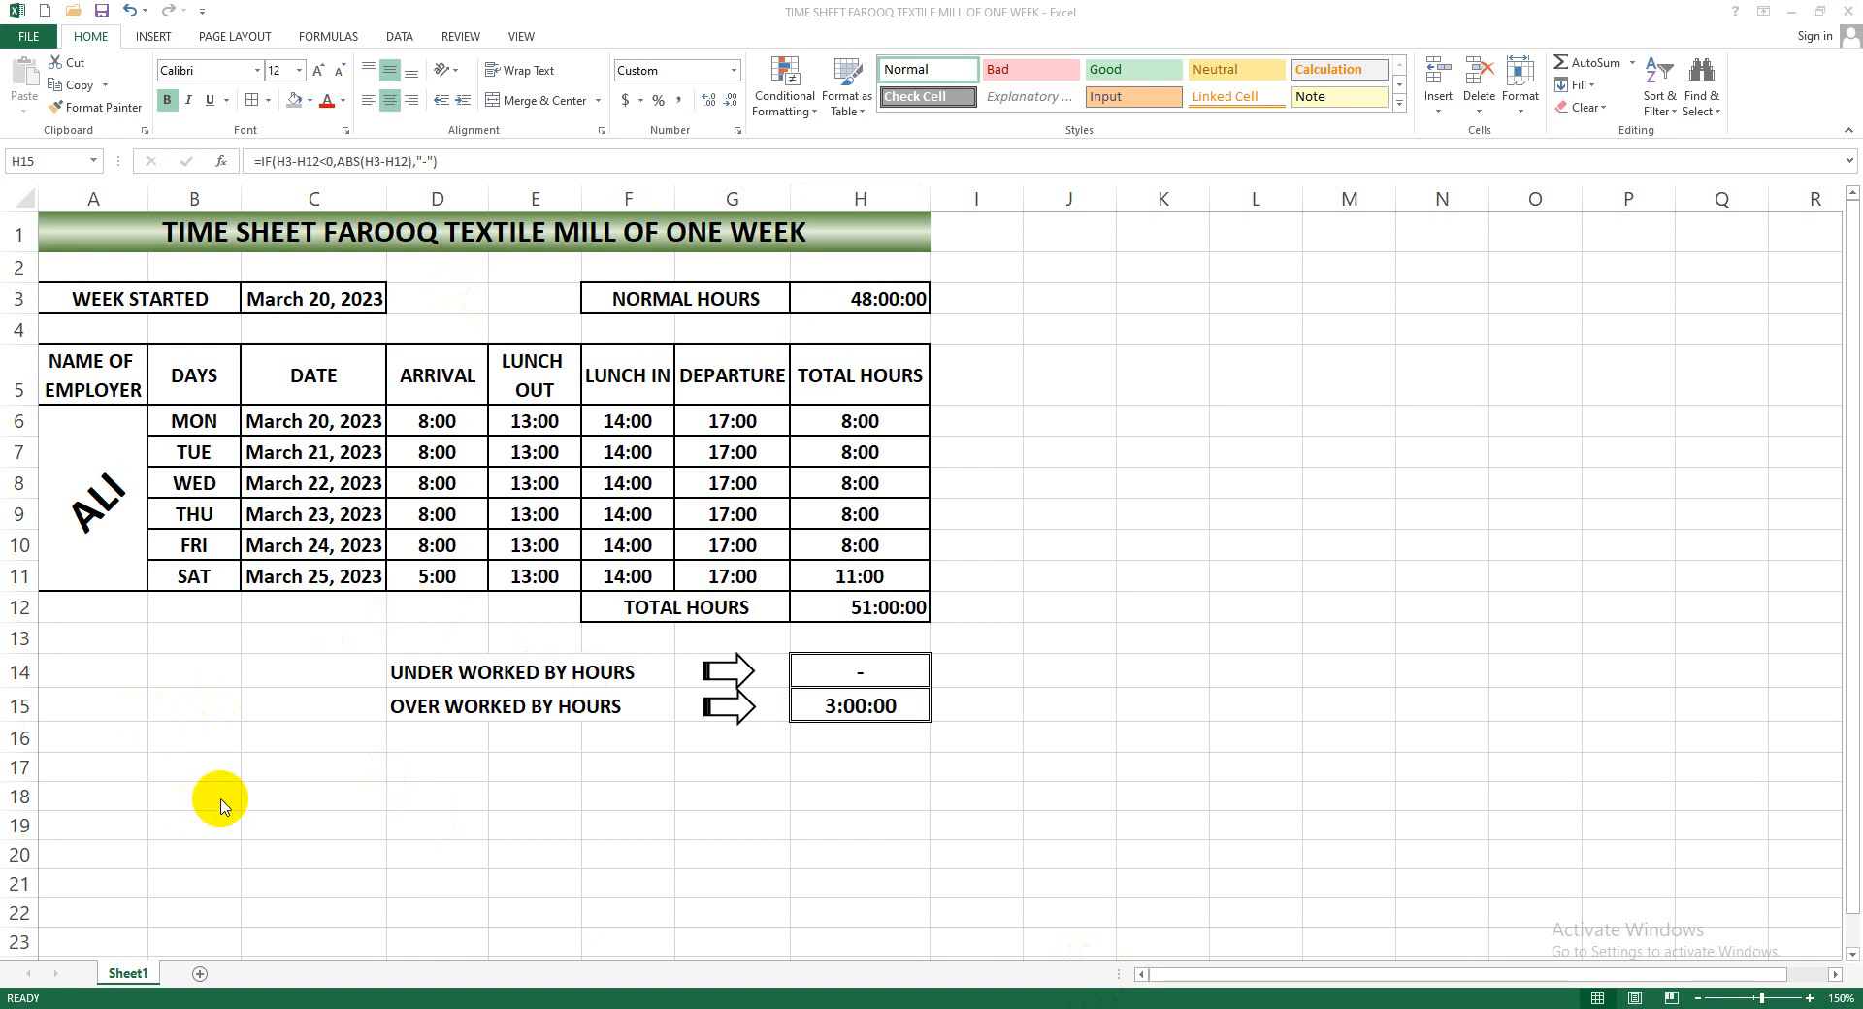
# Begin a list of formula cells below the time sheet by entering C6, C7 and H6 in A17:A19
pyautogui.click(106, 769)
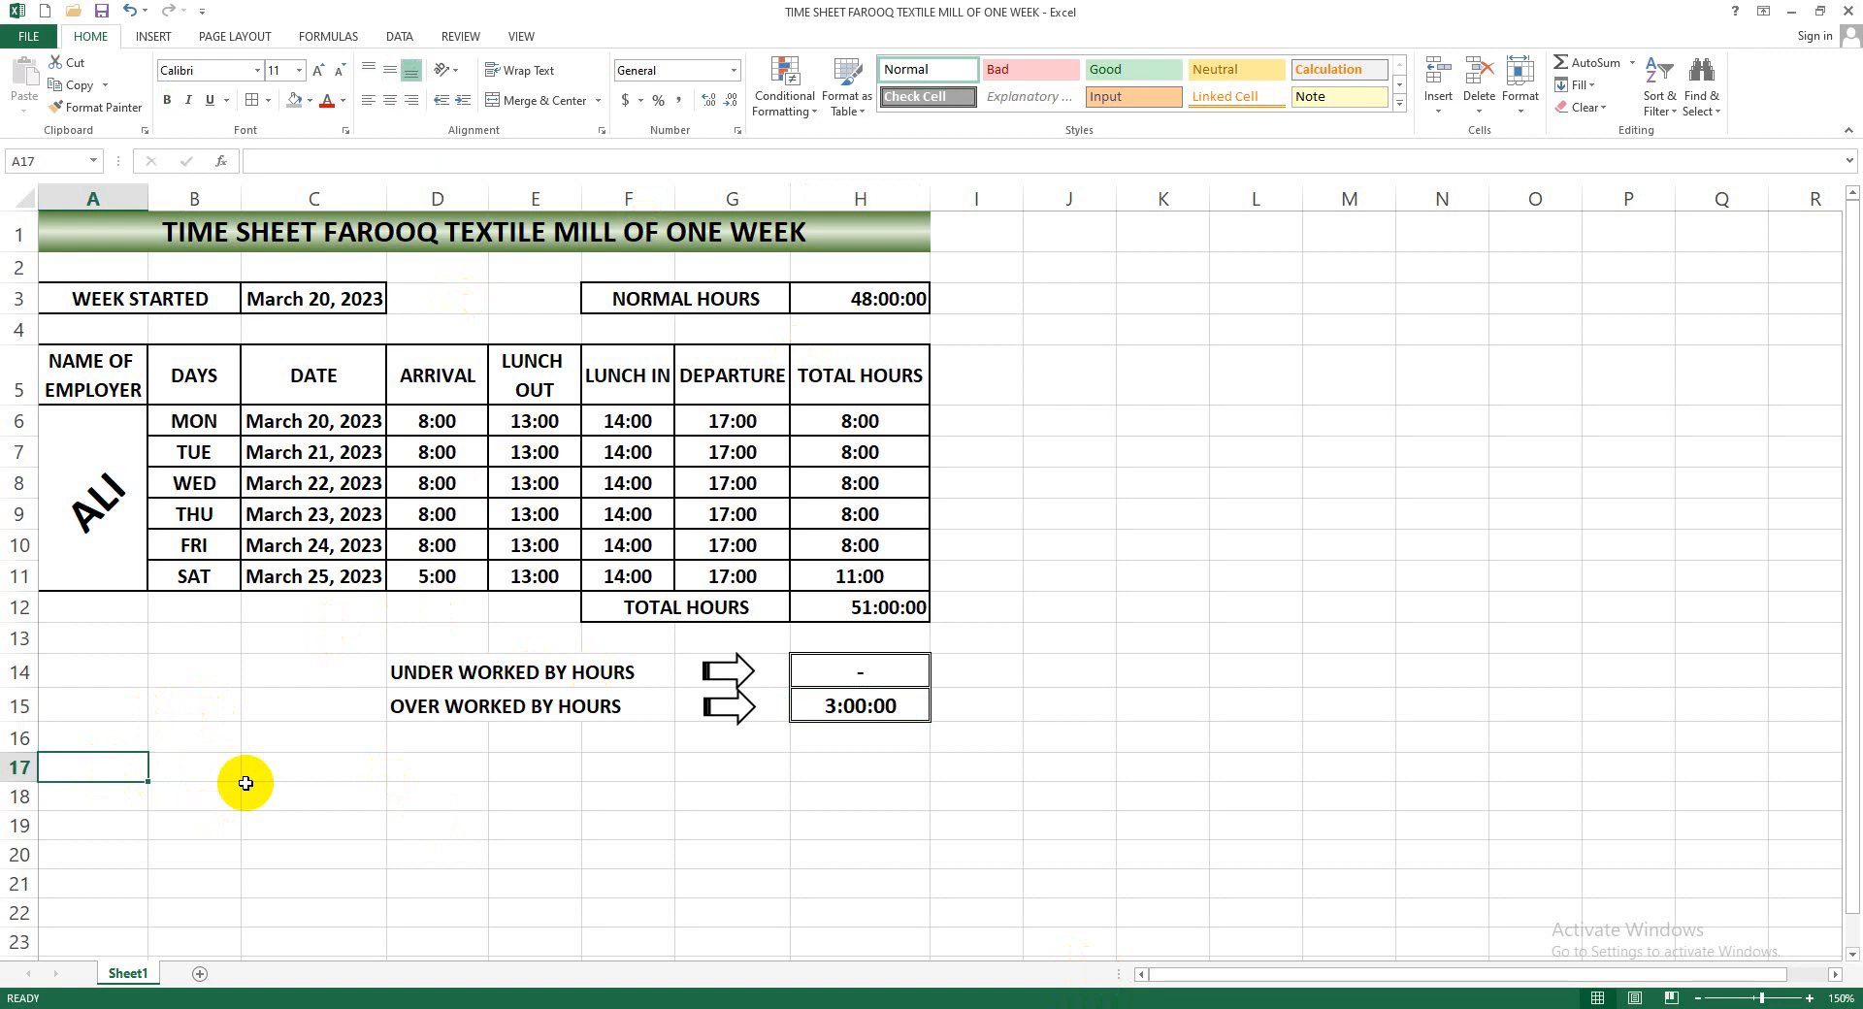
pyautogui.write('C6')
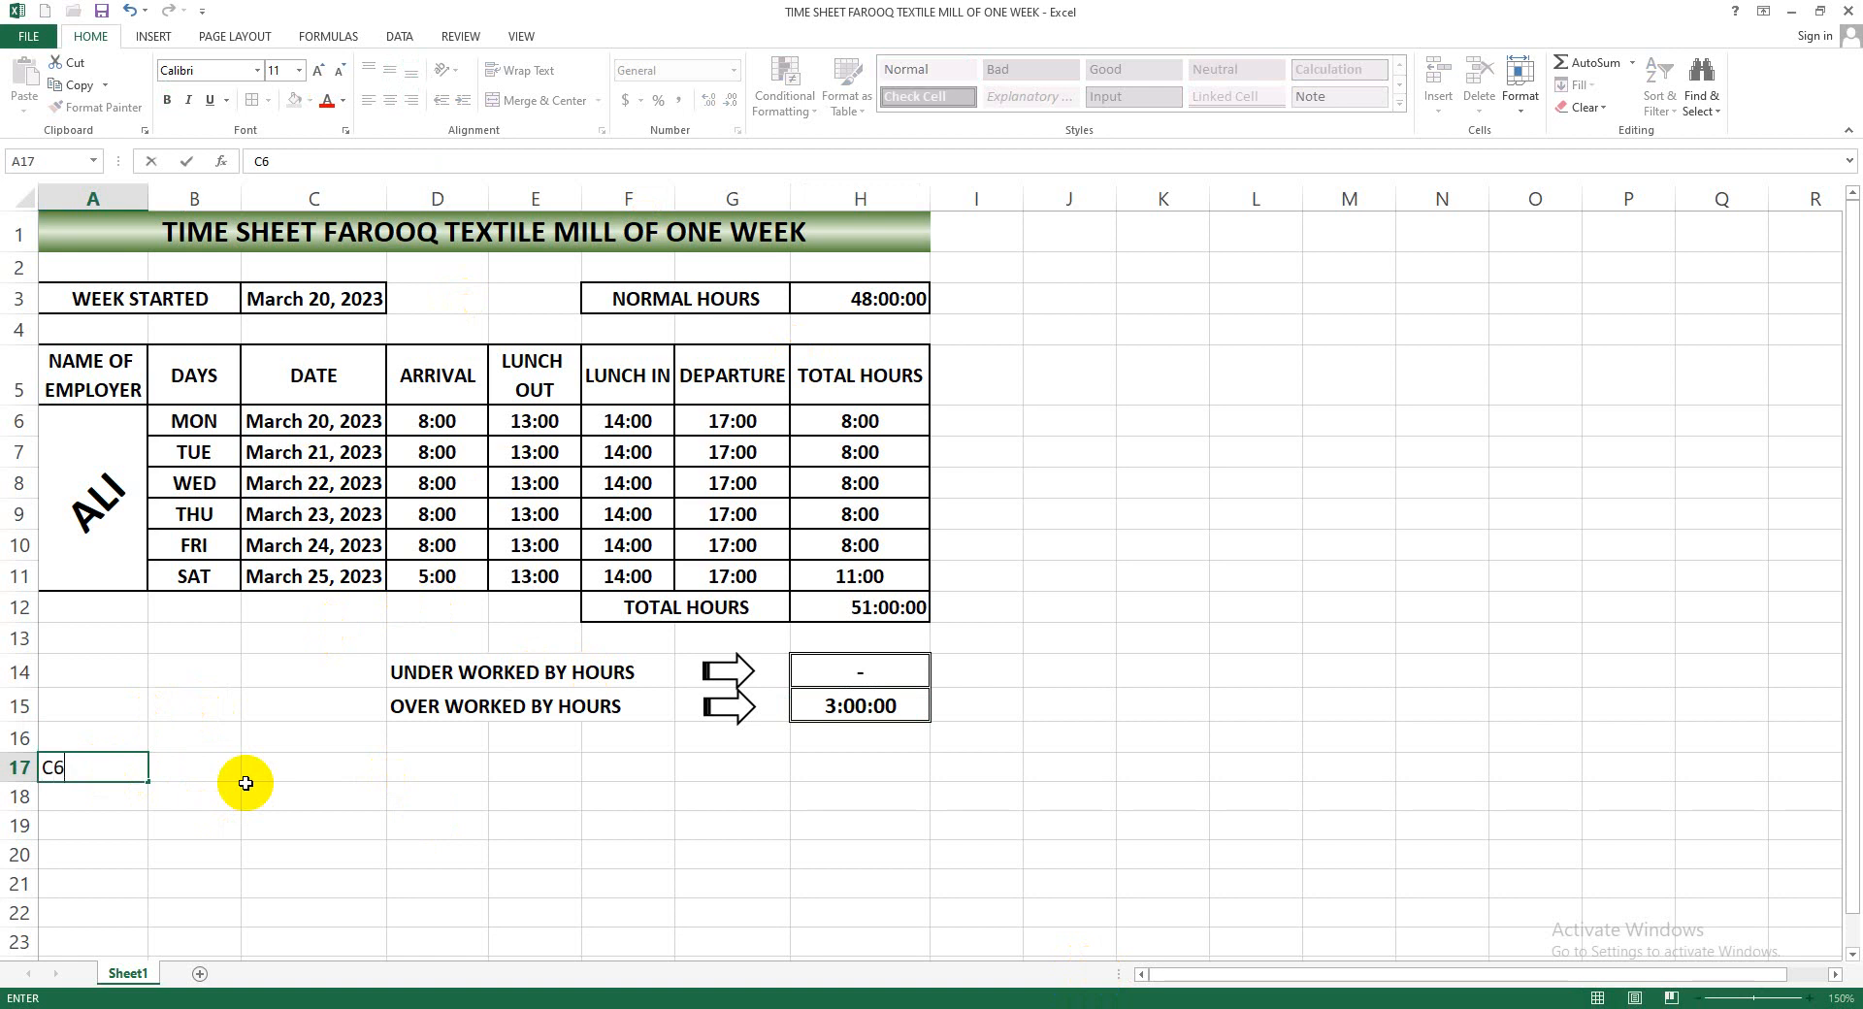
pyautogui.press('Return')
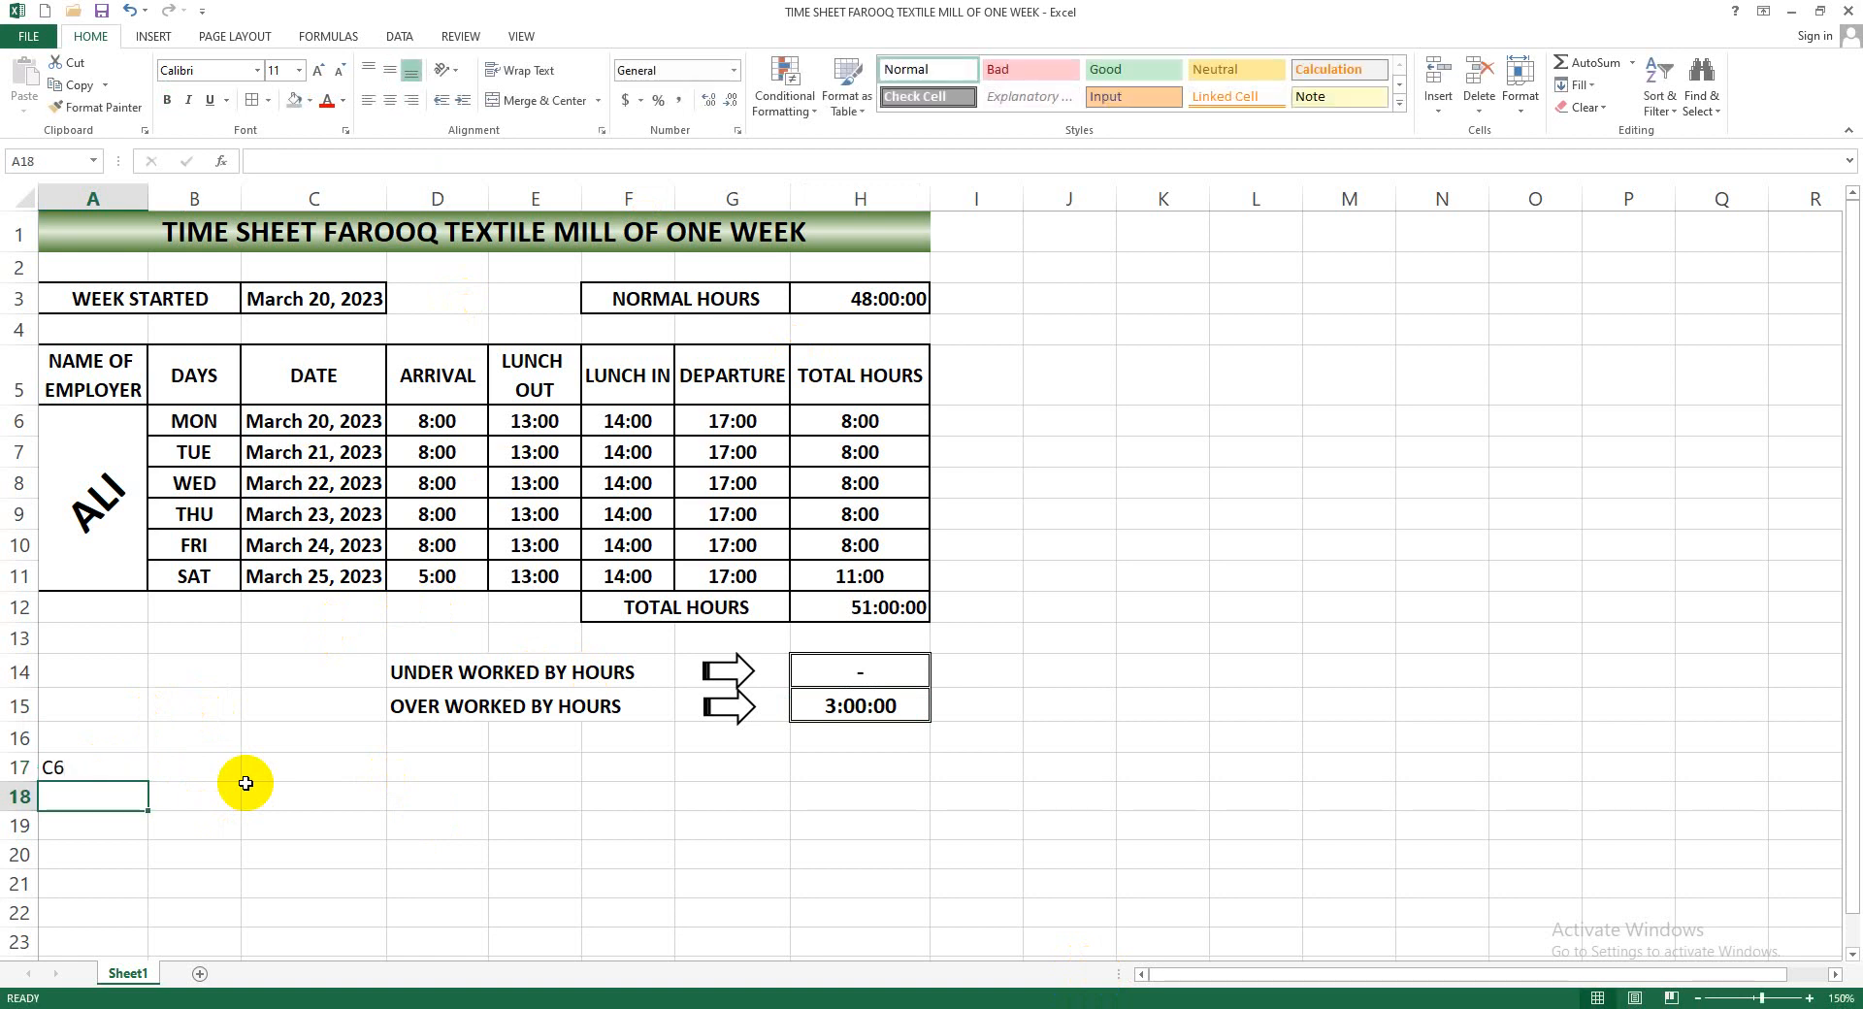
pyautogui.write('C6')
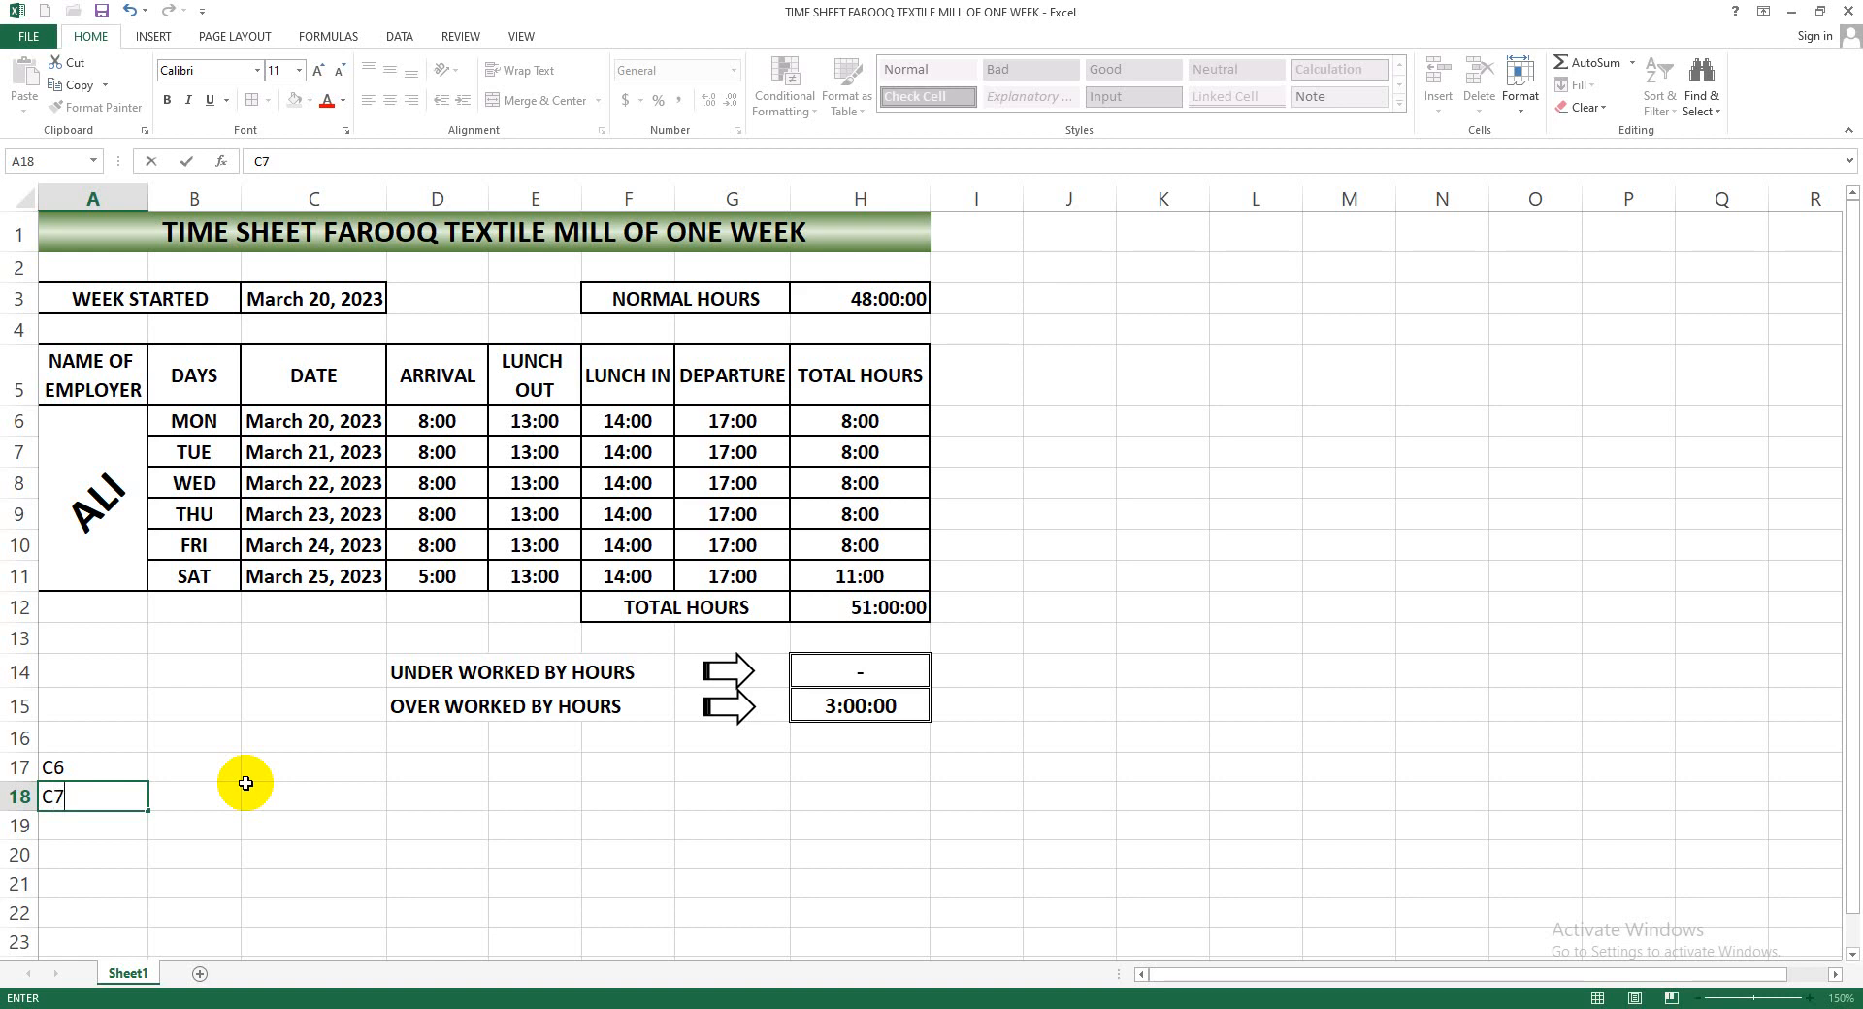
pyautogui.press('Return')
pyautogui.write('H')
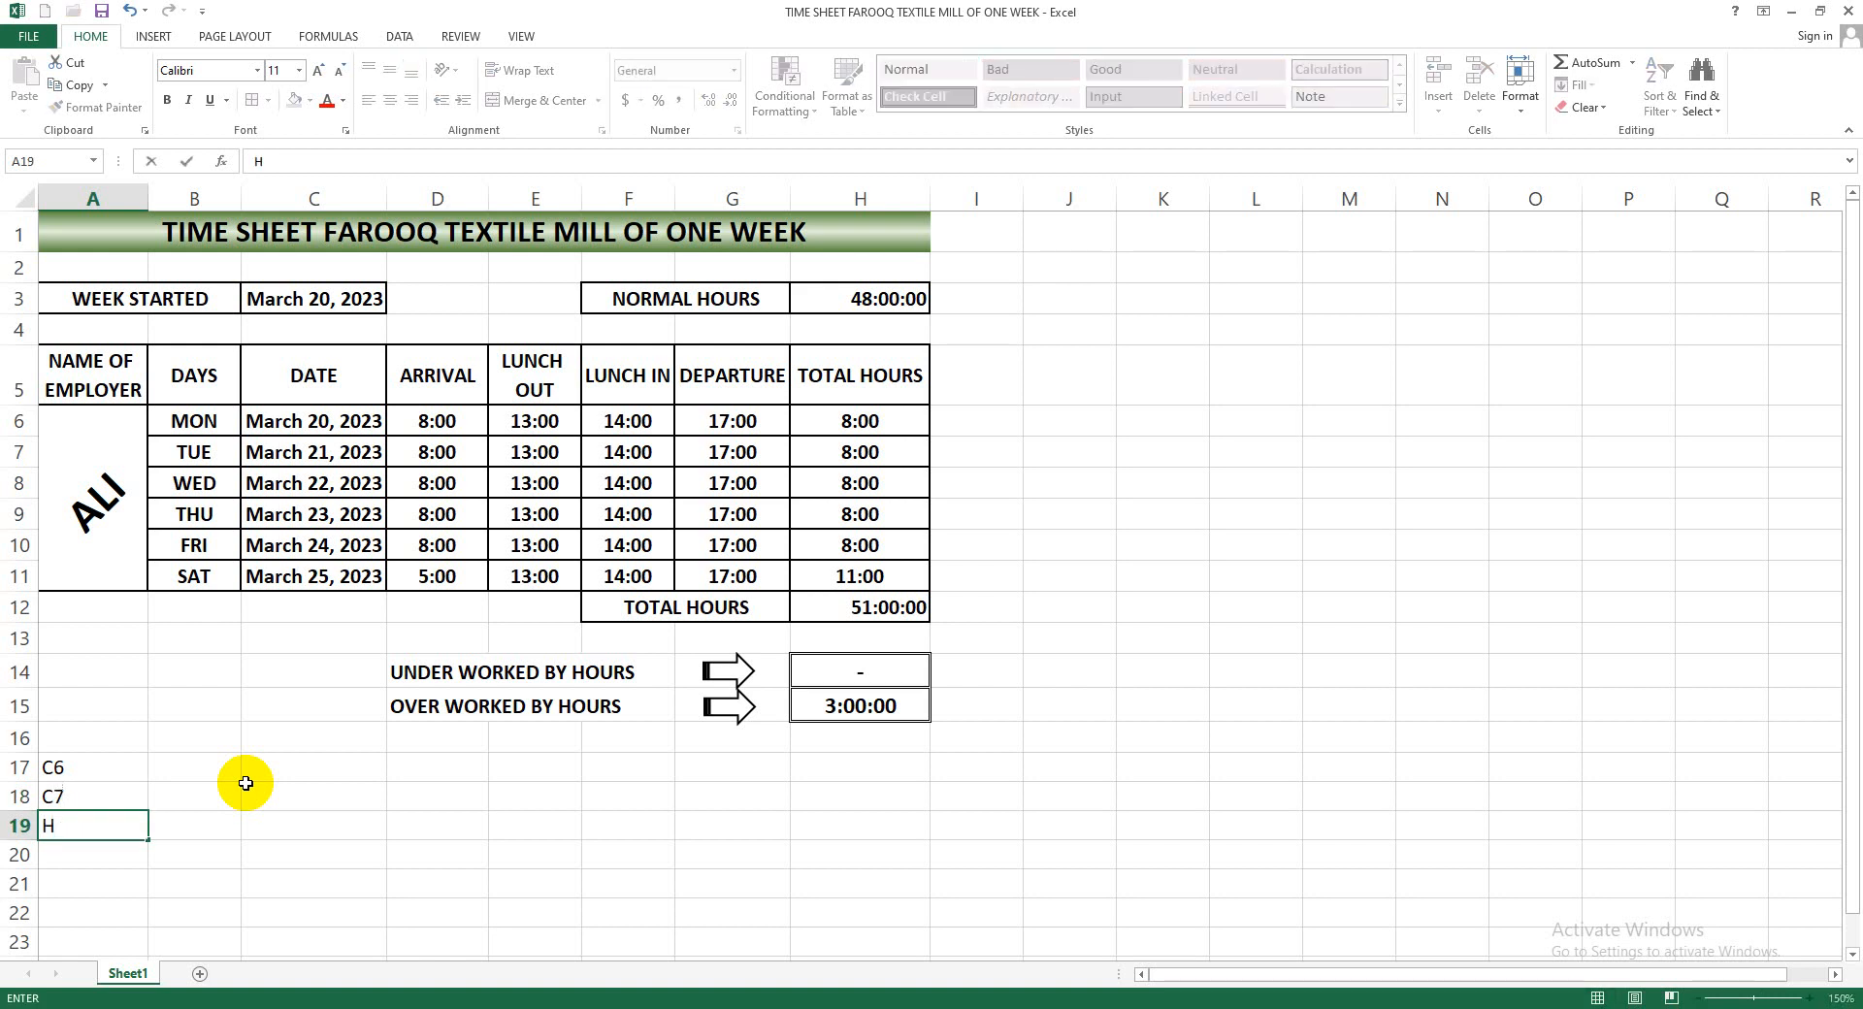
pyautogui.write('6')
pyautogui.press('Return')
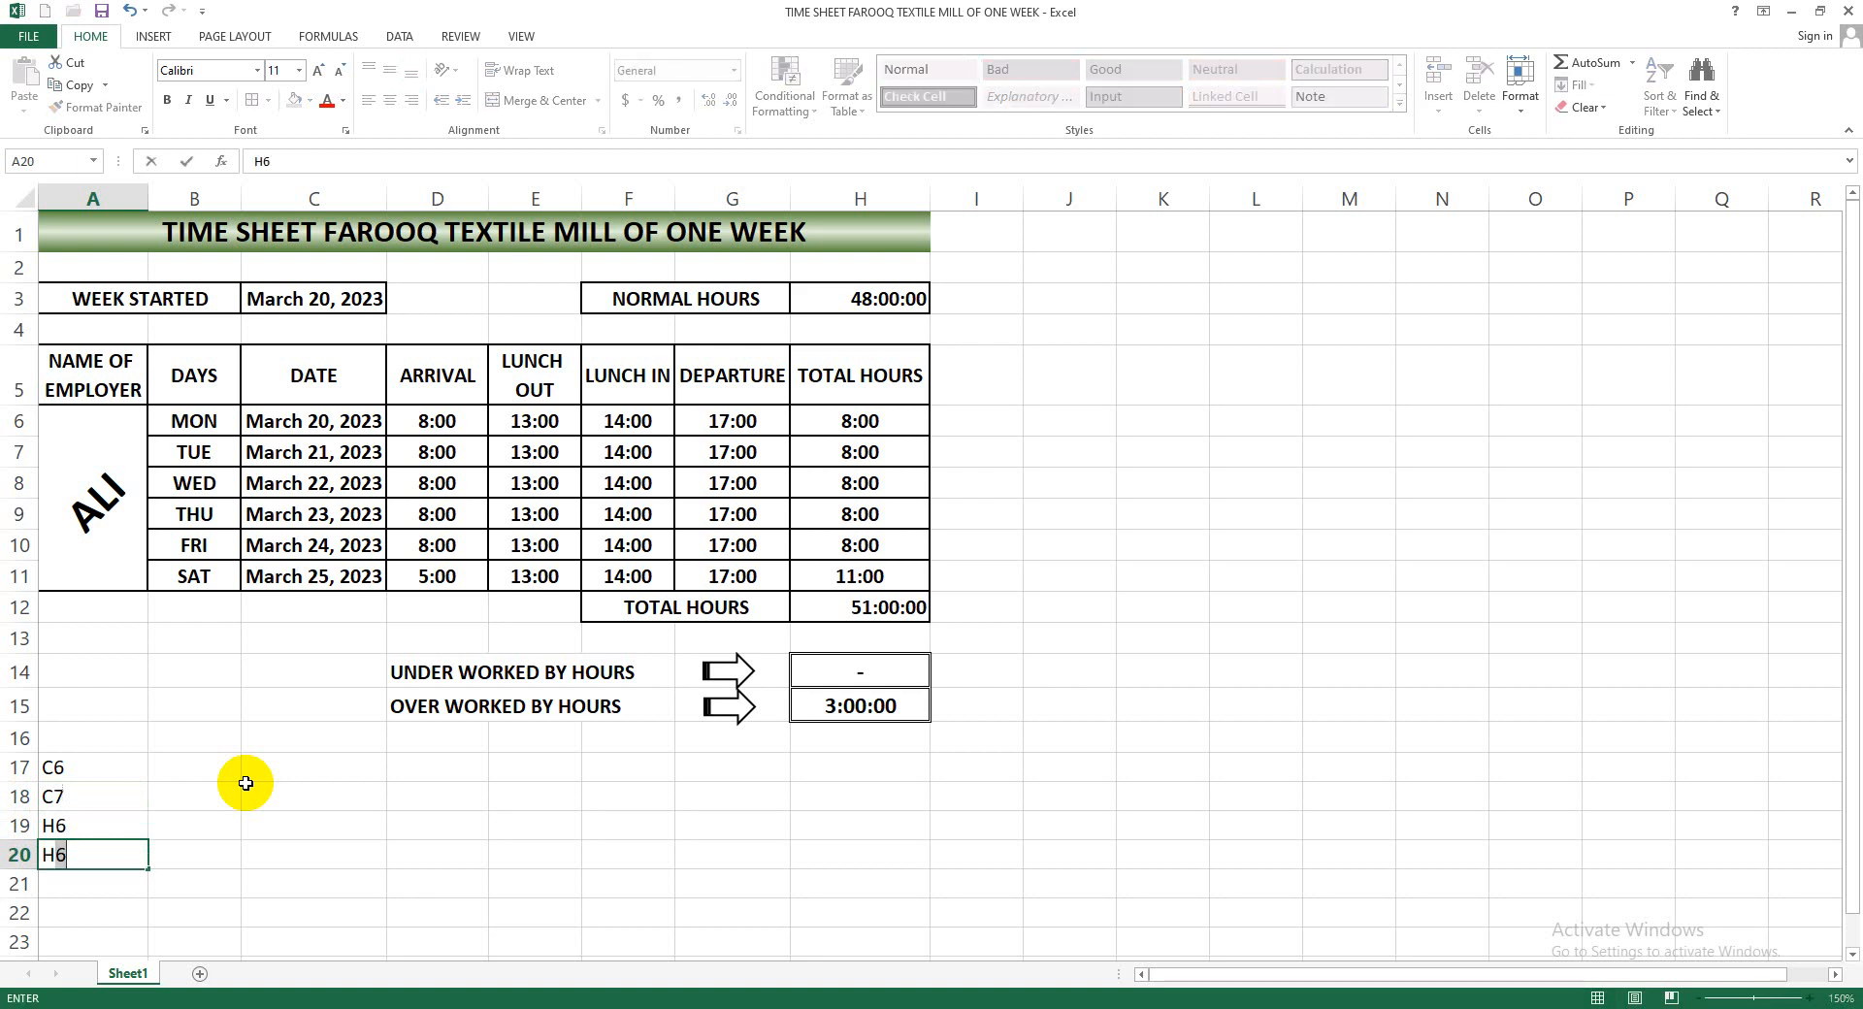
# Extend the cell reference list with H12, H14 and H15 in A20:A22, and select B17 beside the first entry
pyautogui.press('Return')
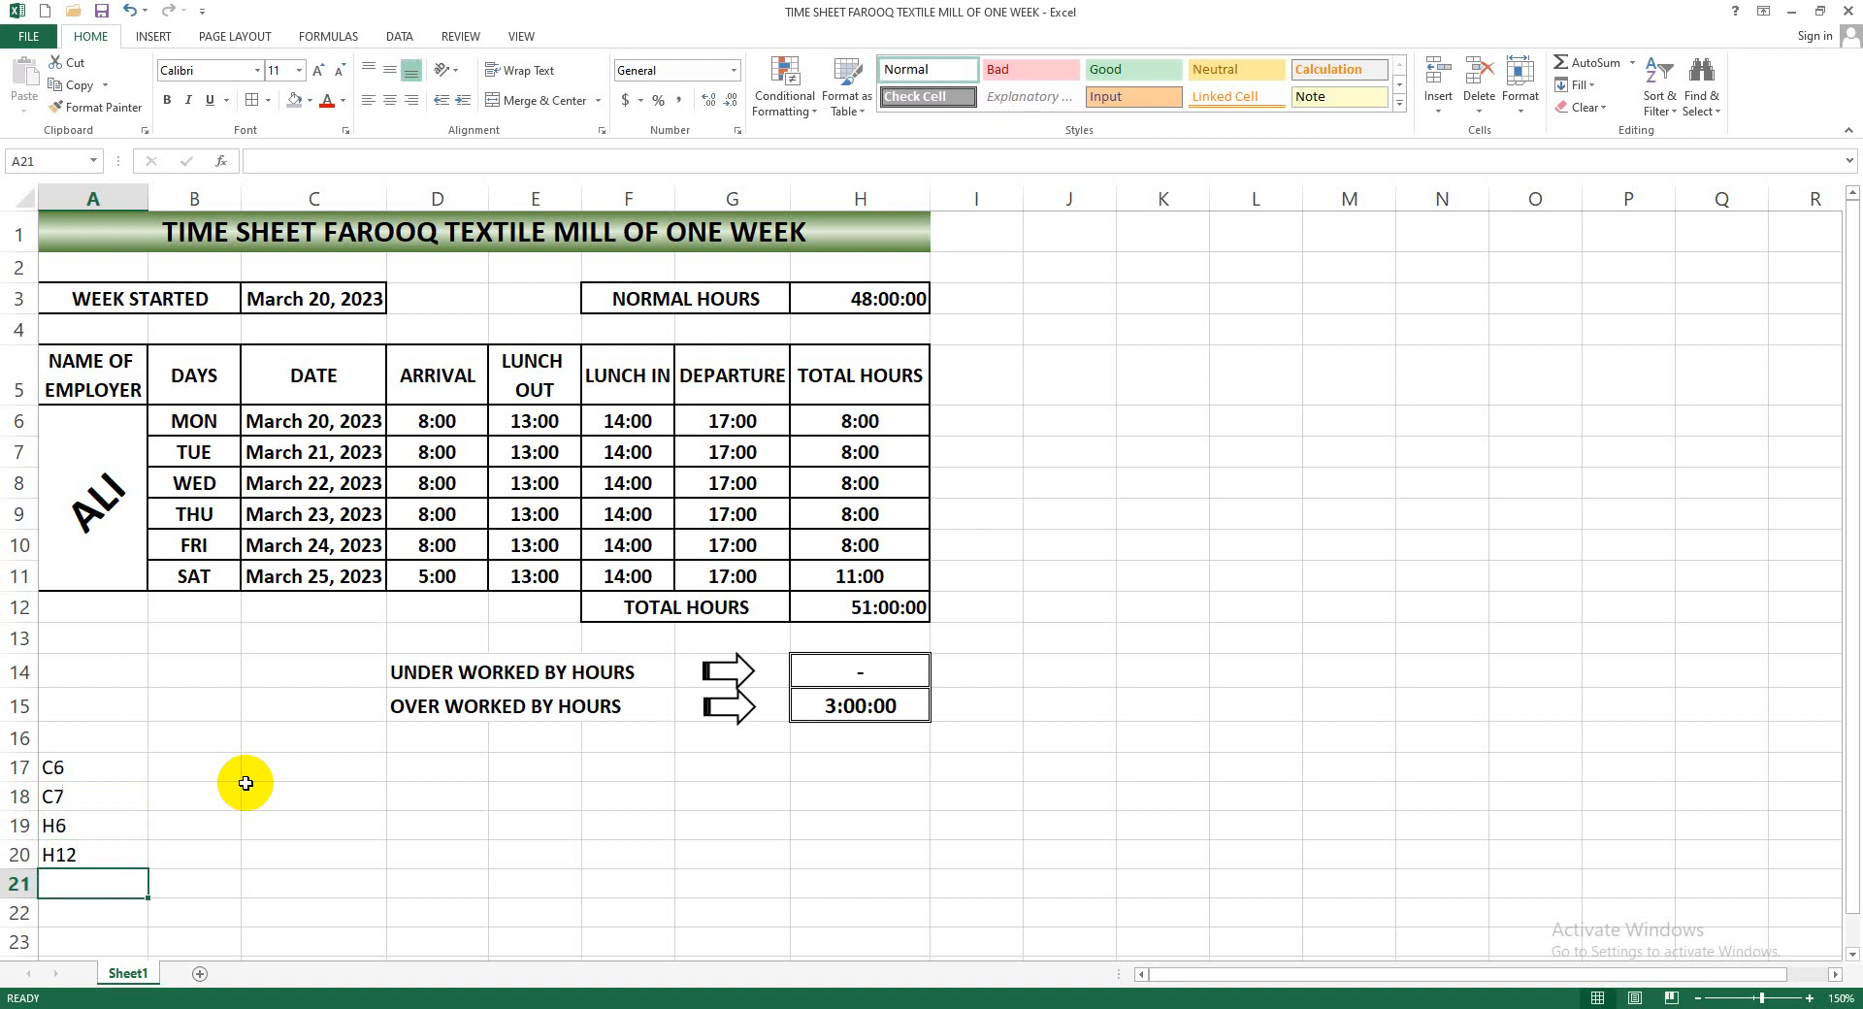
pyautogui.write('H14')
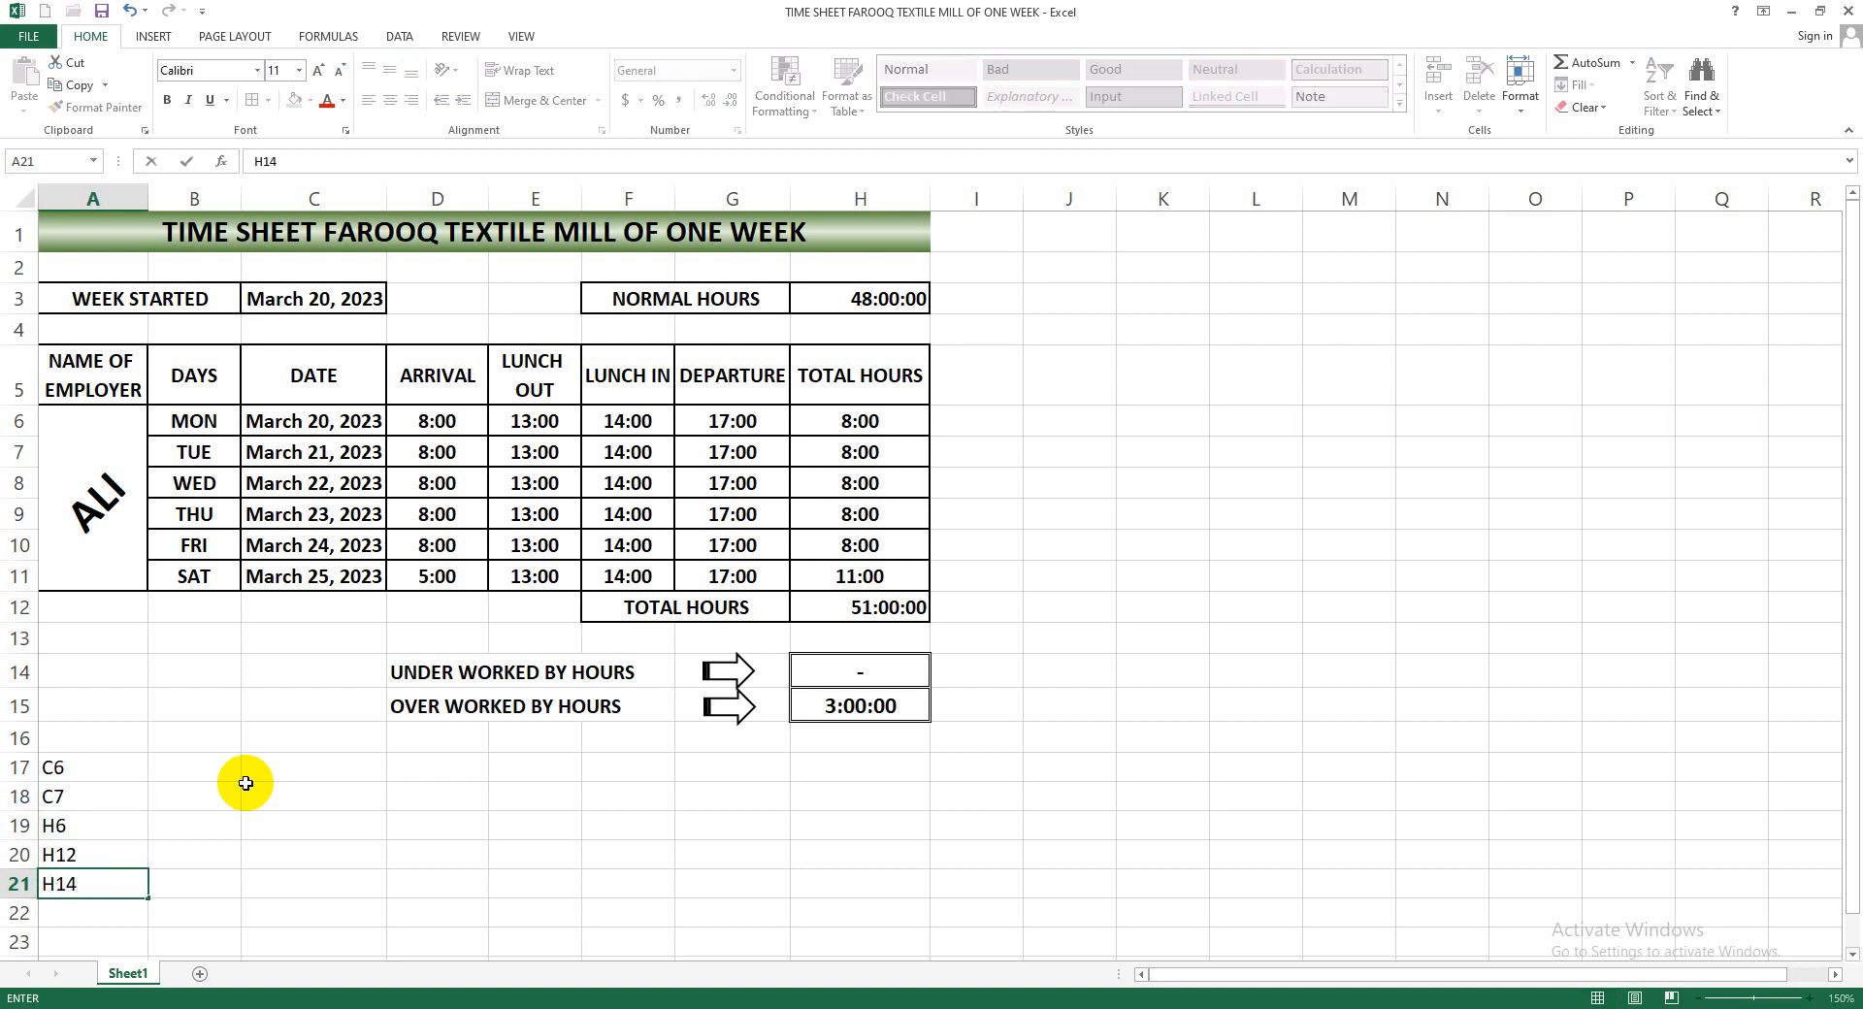
pyautogui.press('Return')
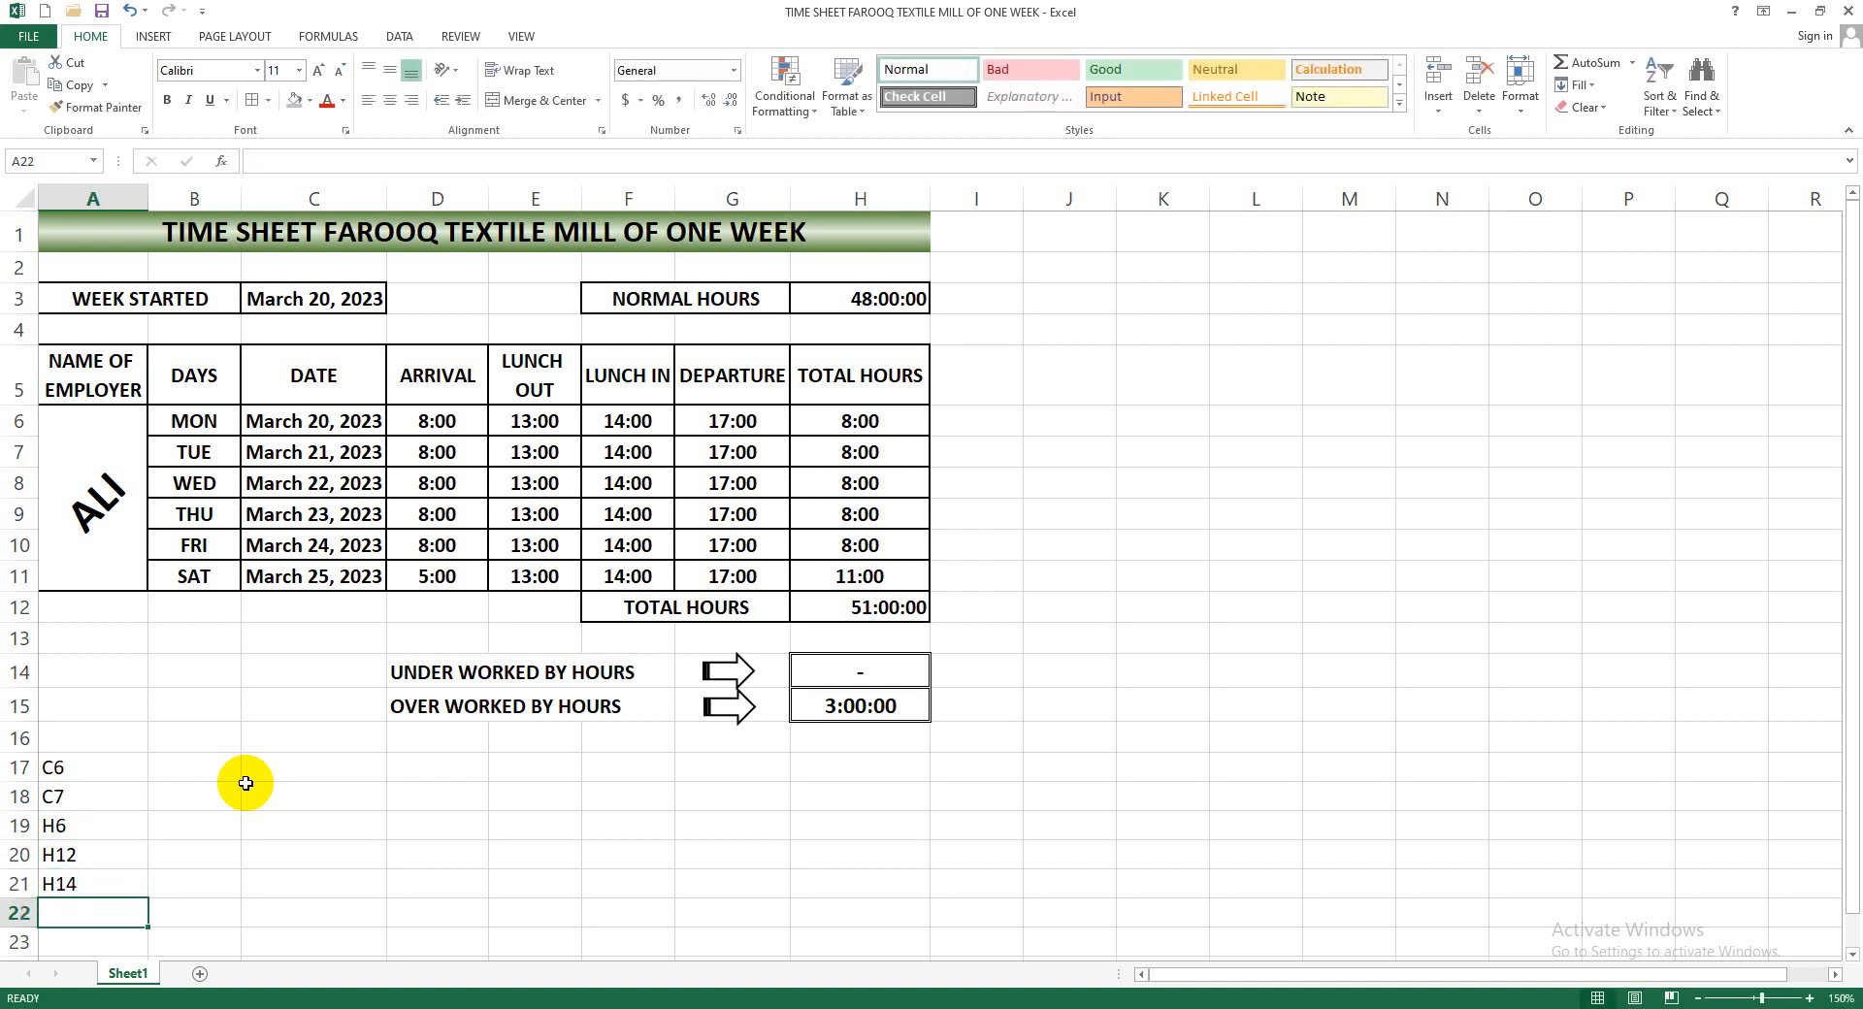
pyautogui.write('H15')
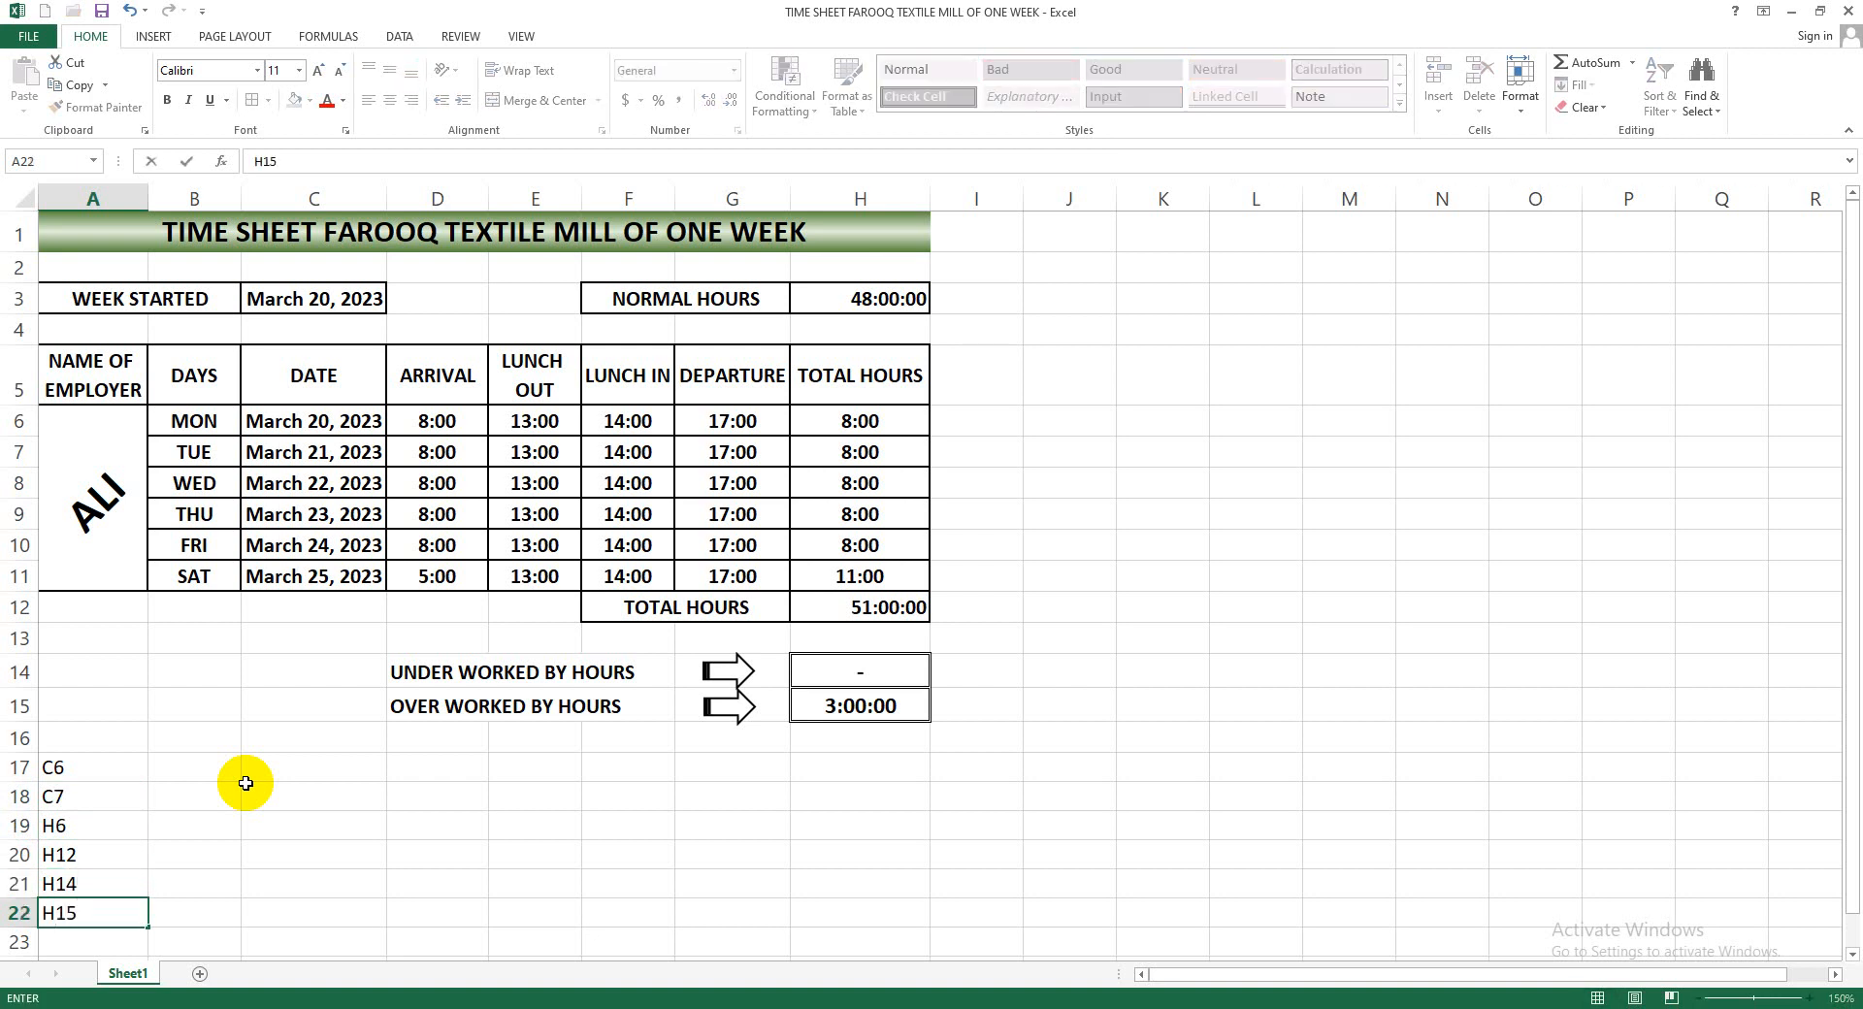
pyautogui.press('Return')
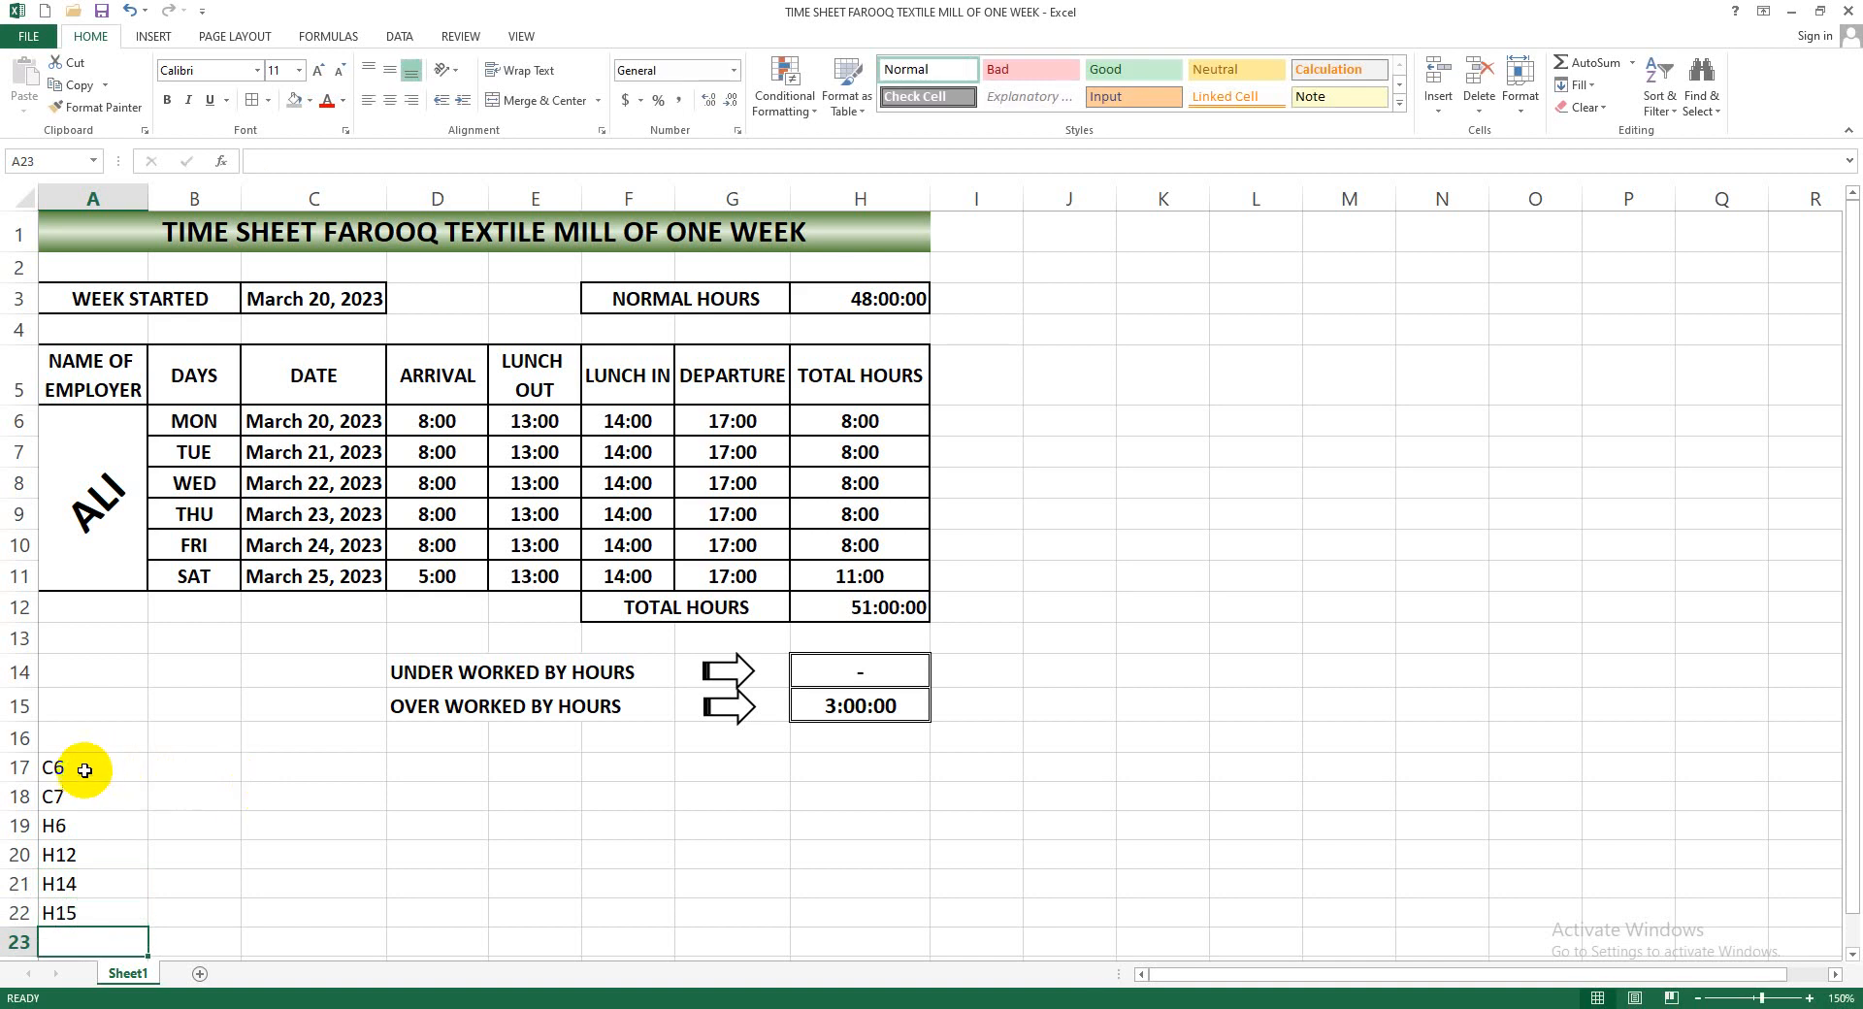
pyautogui.click(209, 775)
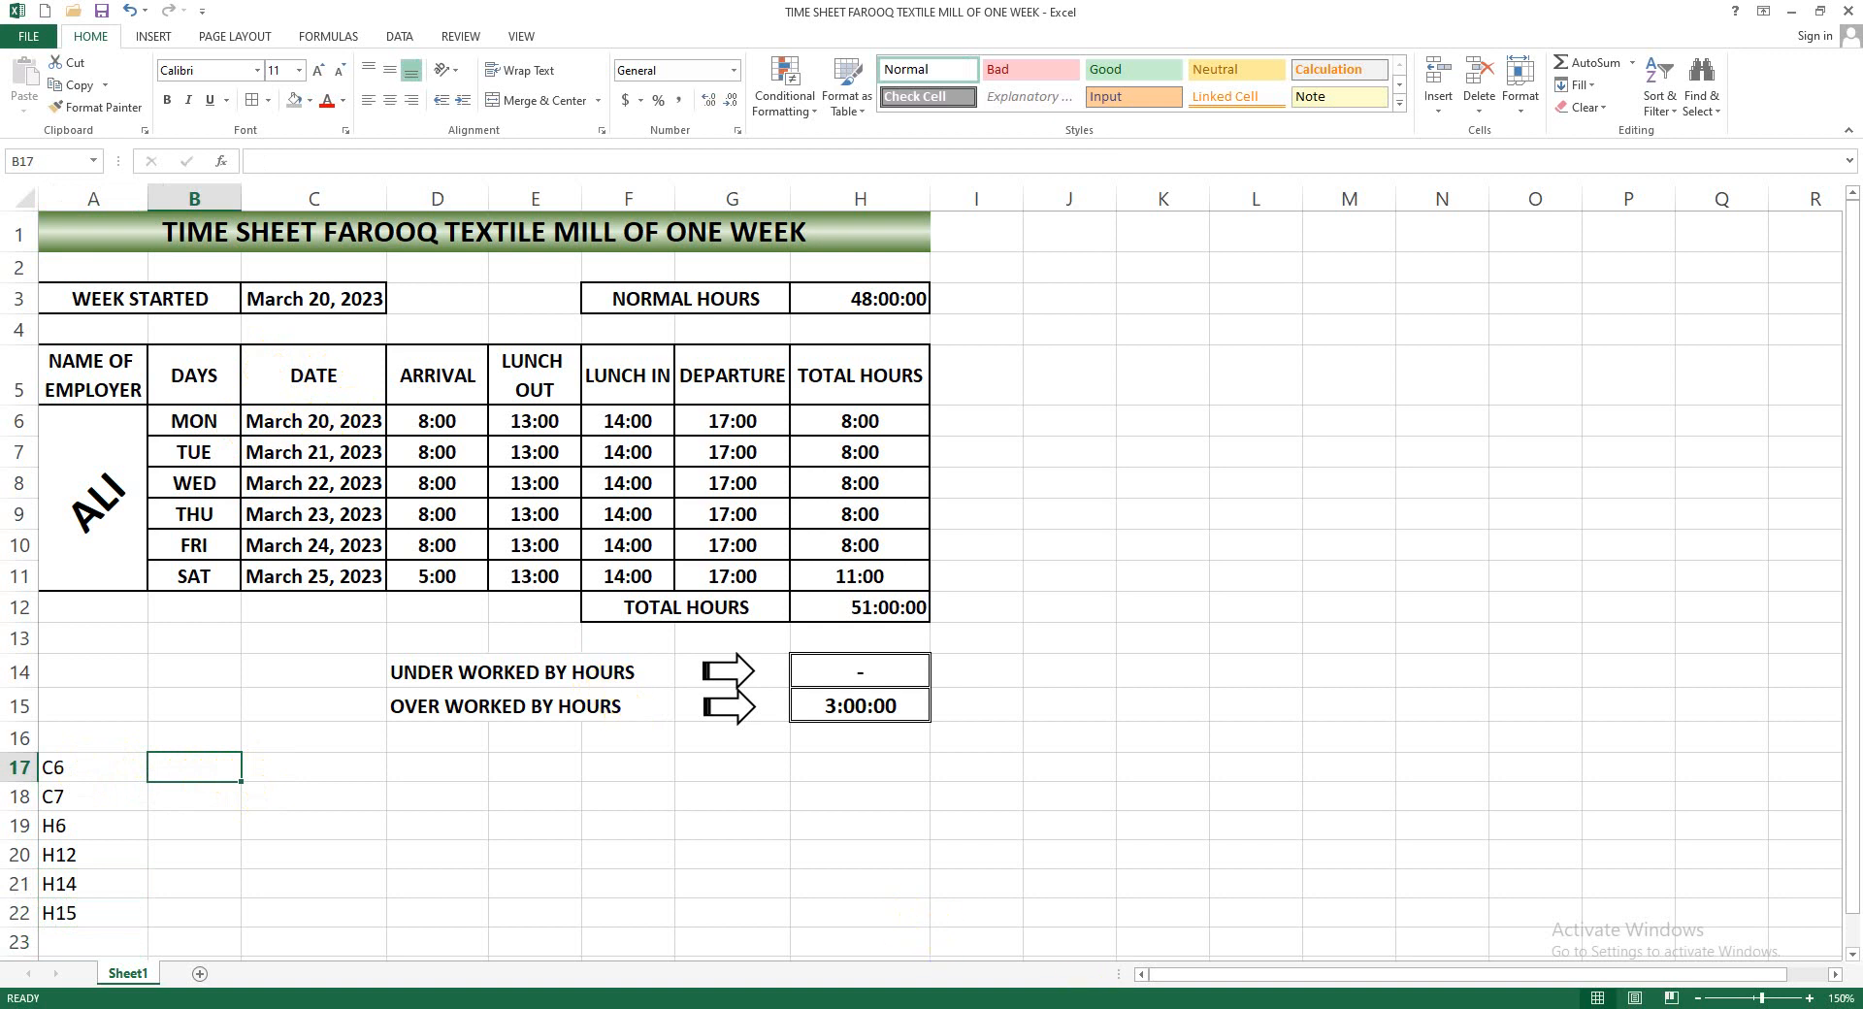
# Copy the date formula from C6 and enter it in B17 as the plain text =C3
pyautogui.click(178, 769)
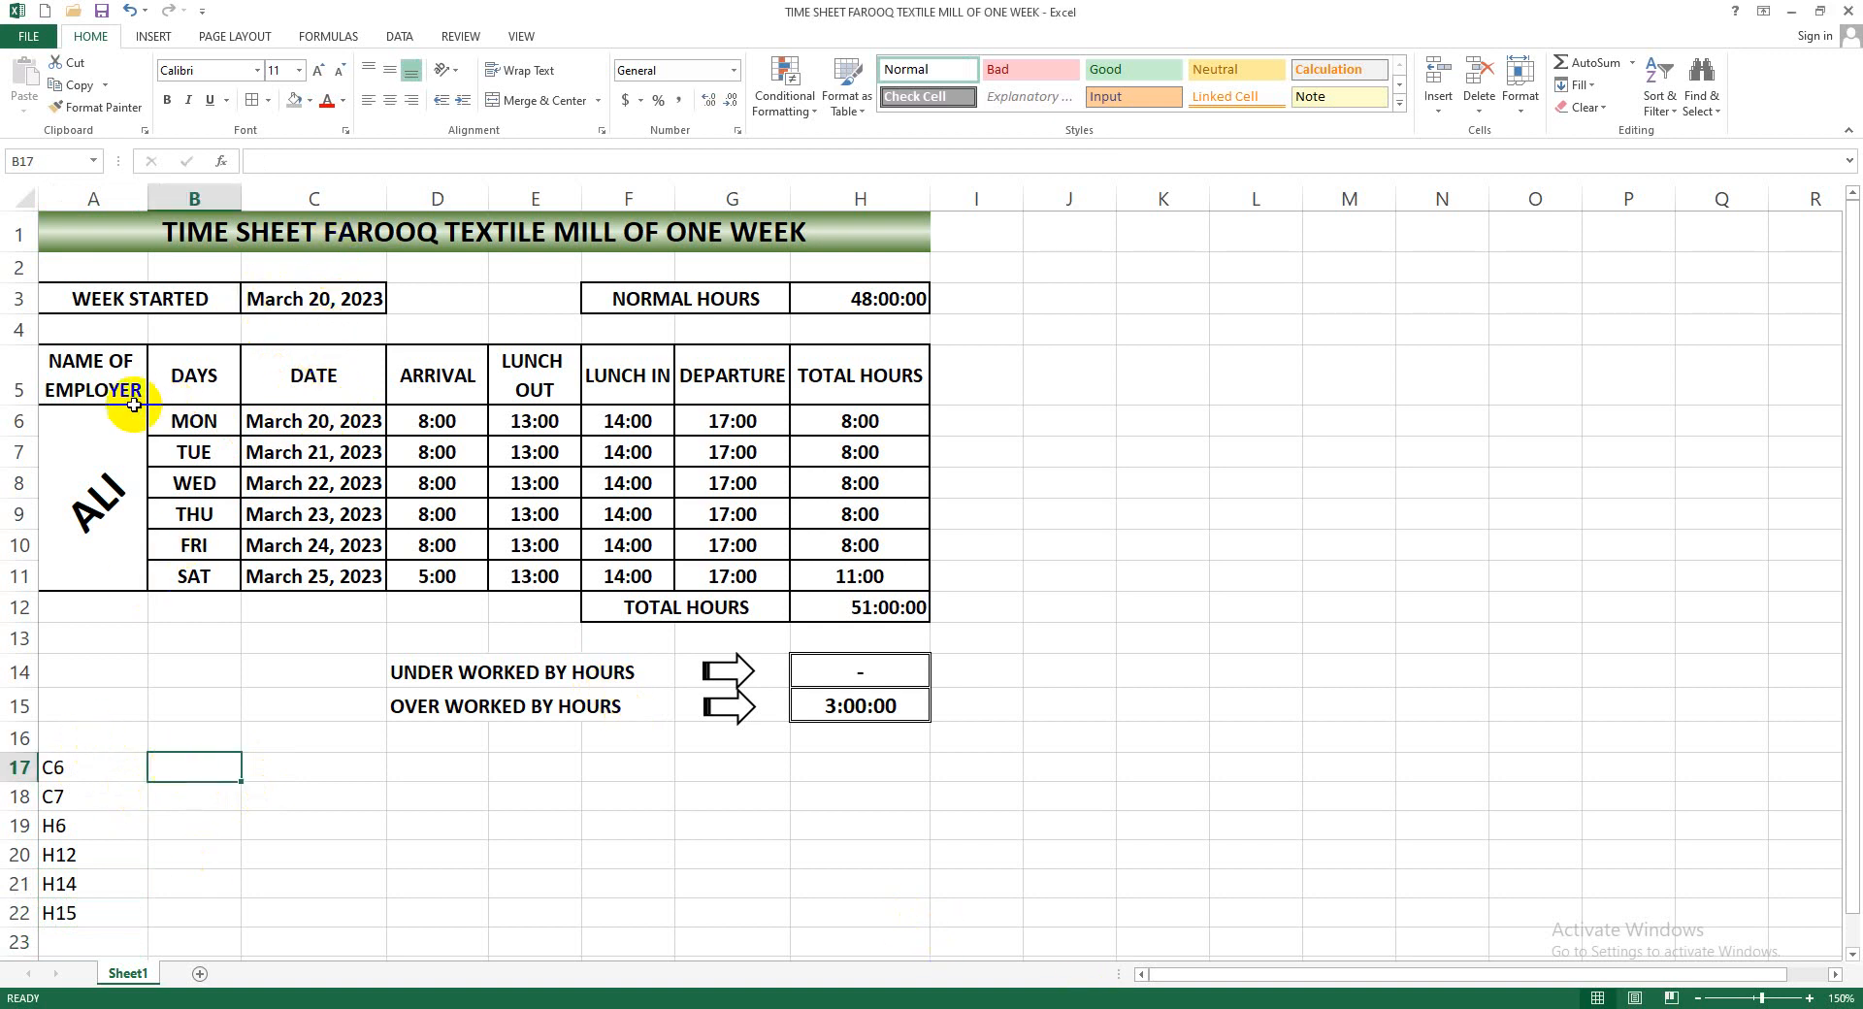
pyautogui.click(323, 423)
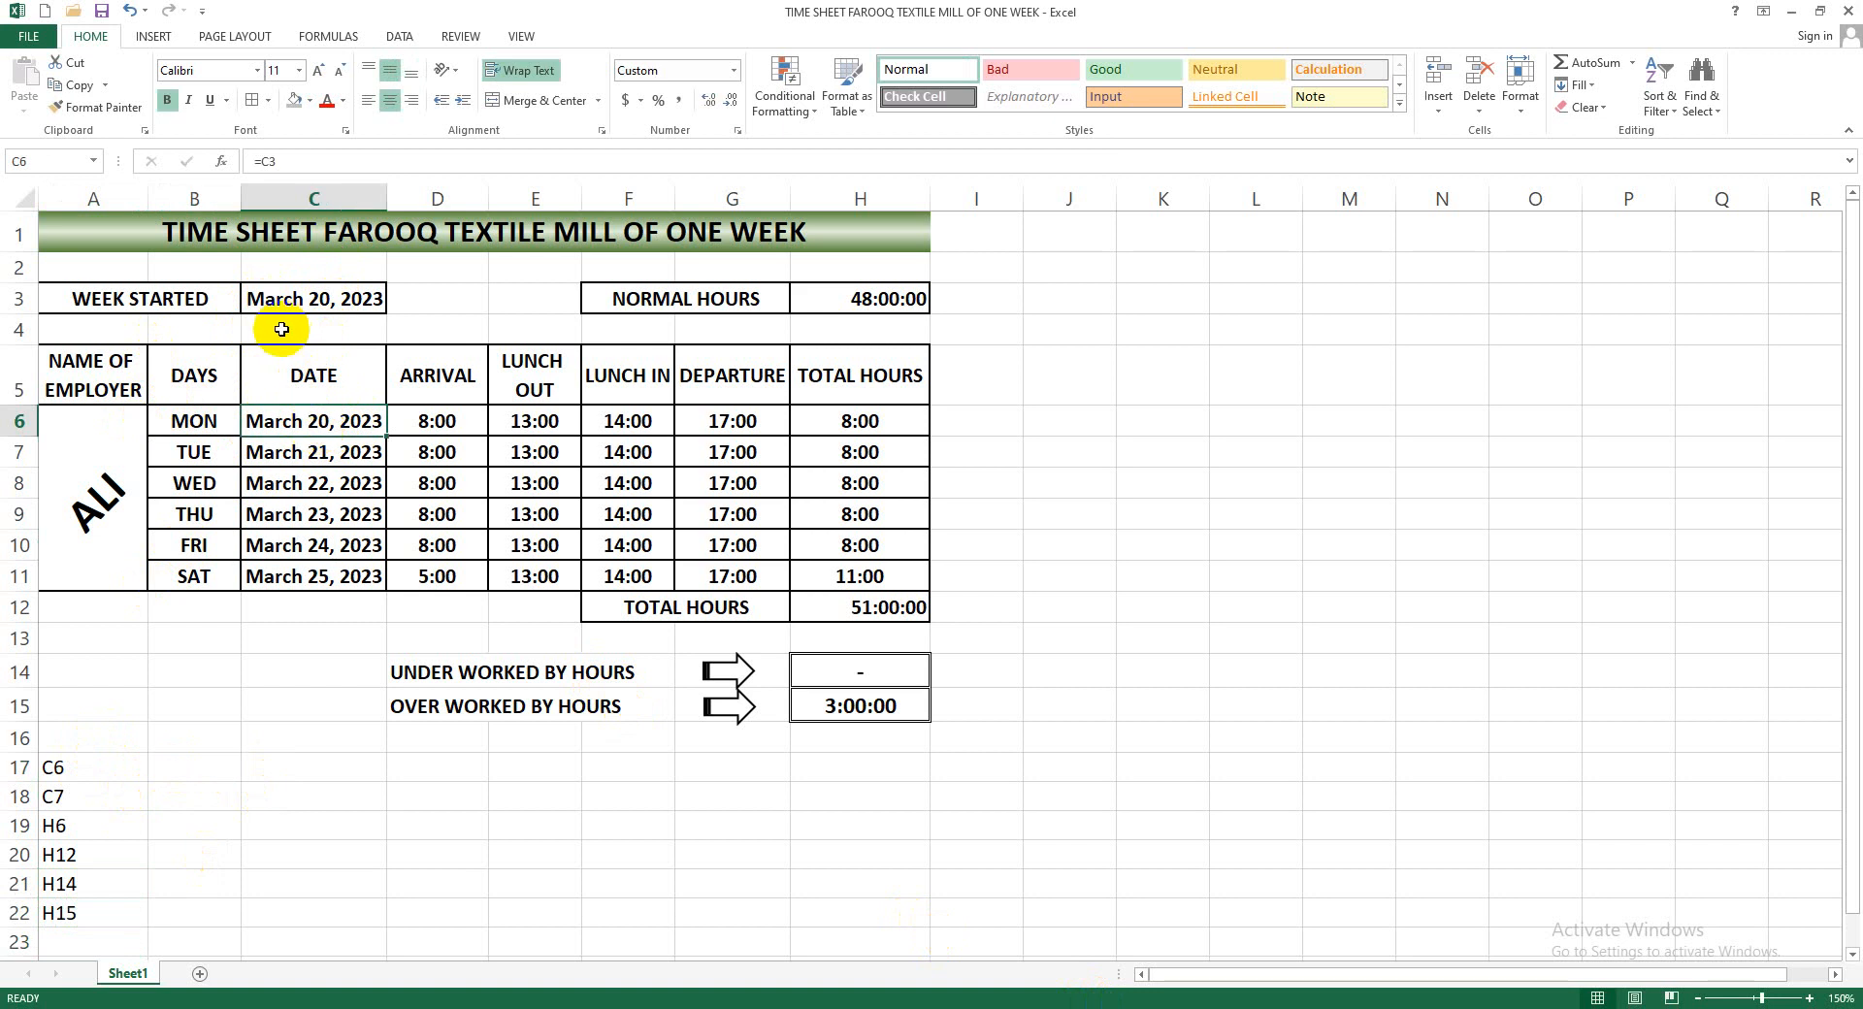
pyautogui.click(311, 162)
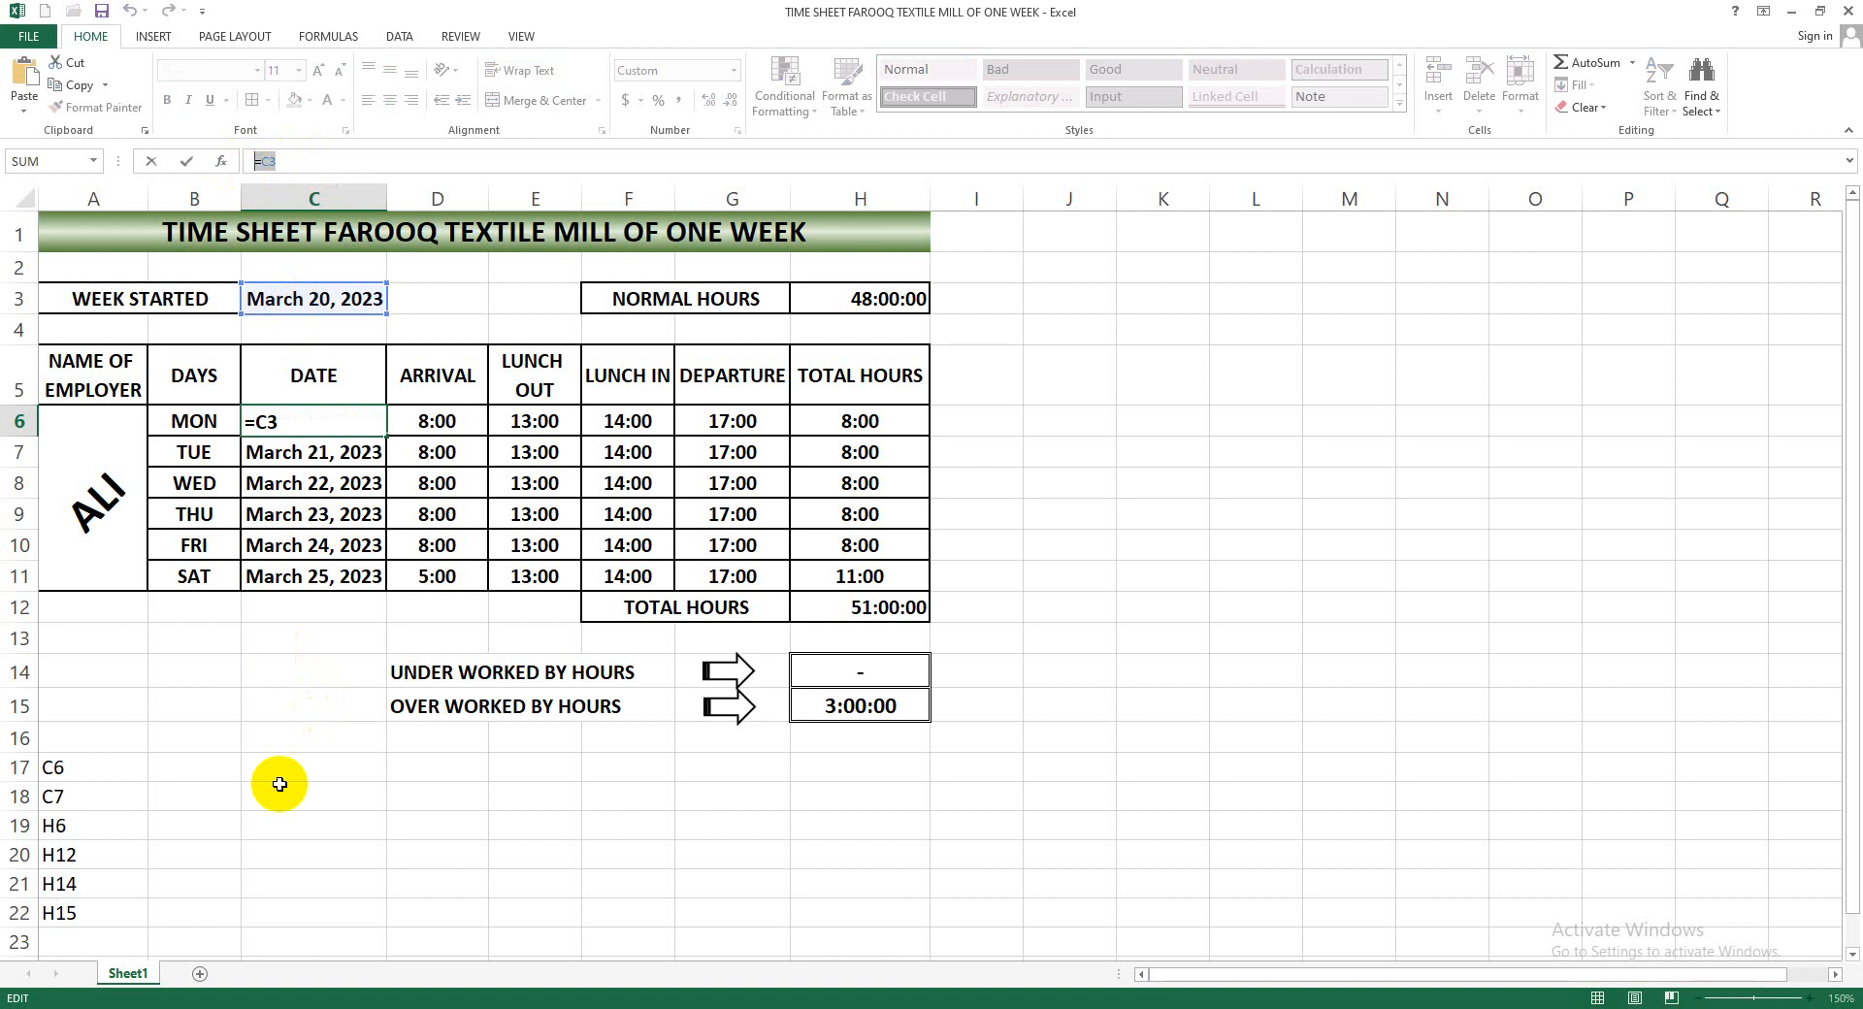
pyautogui.click(208, 769)
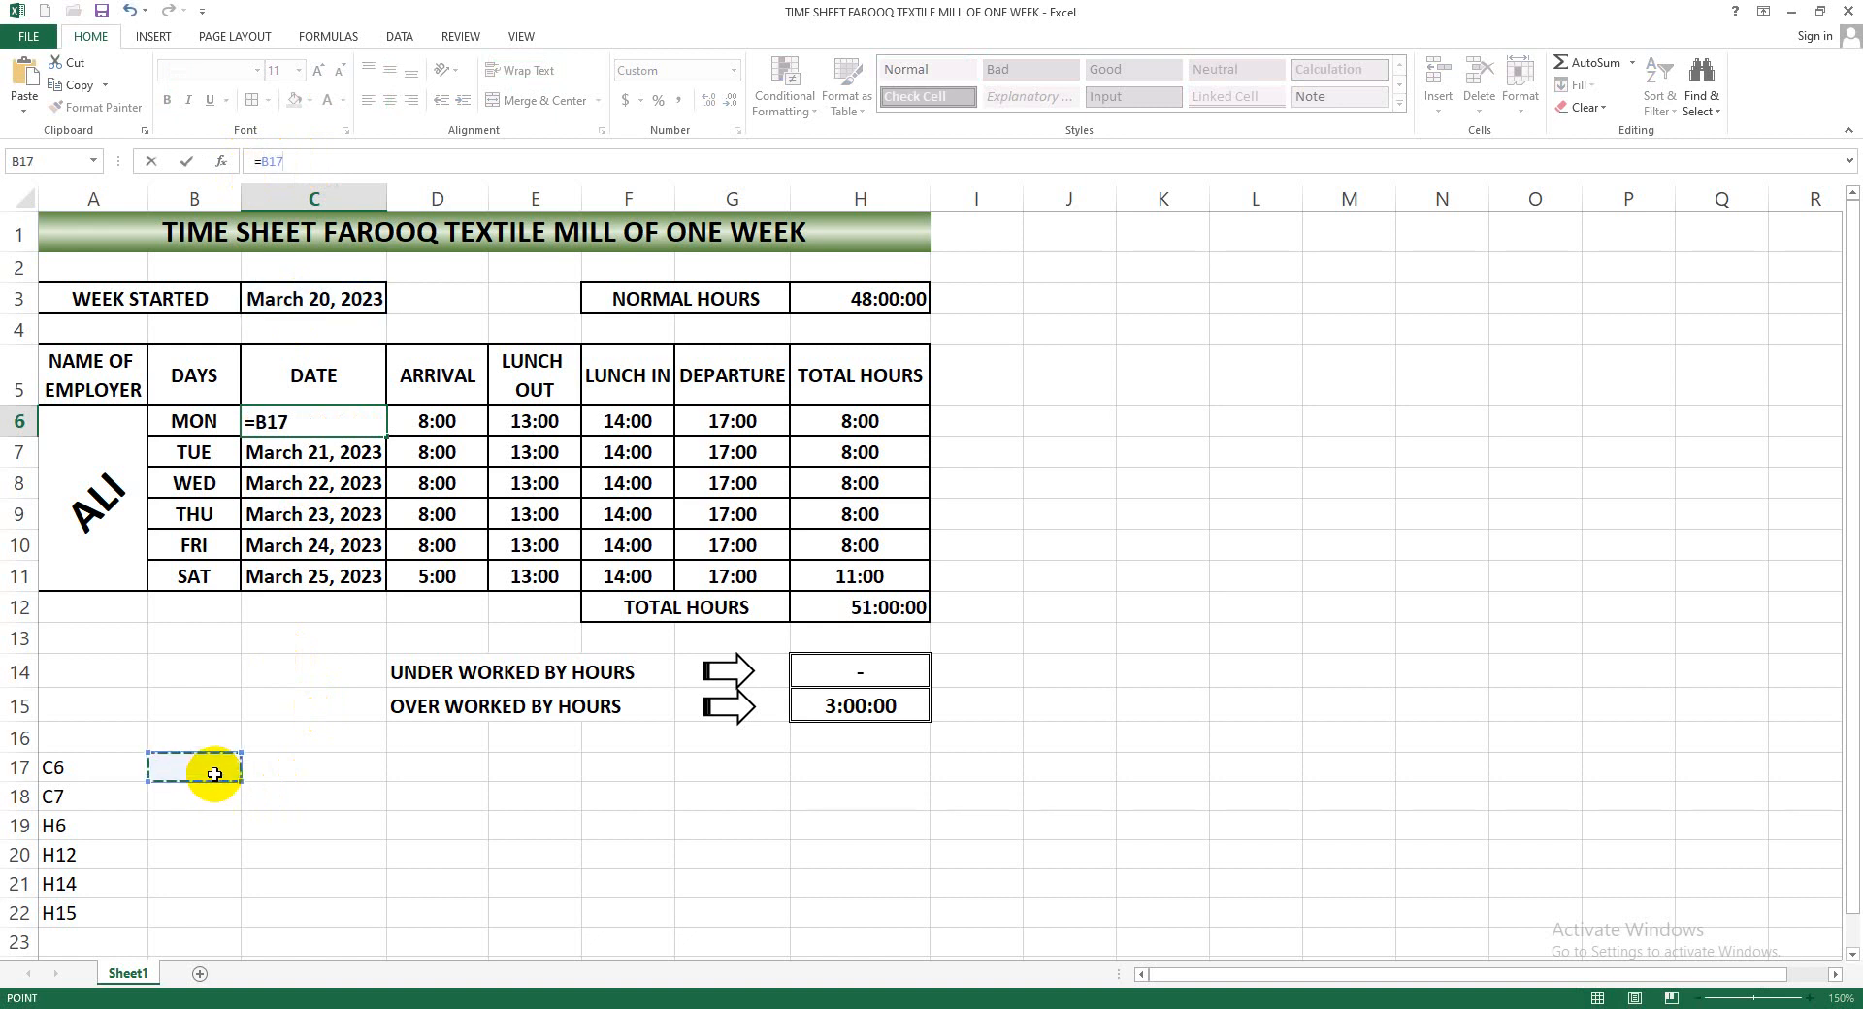
pyautogui.press('Escape')
pyautogui.doubleClick(207, 770)
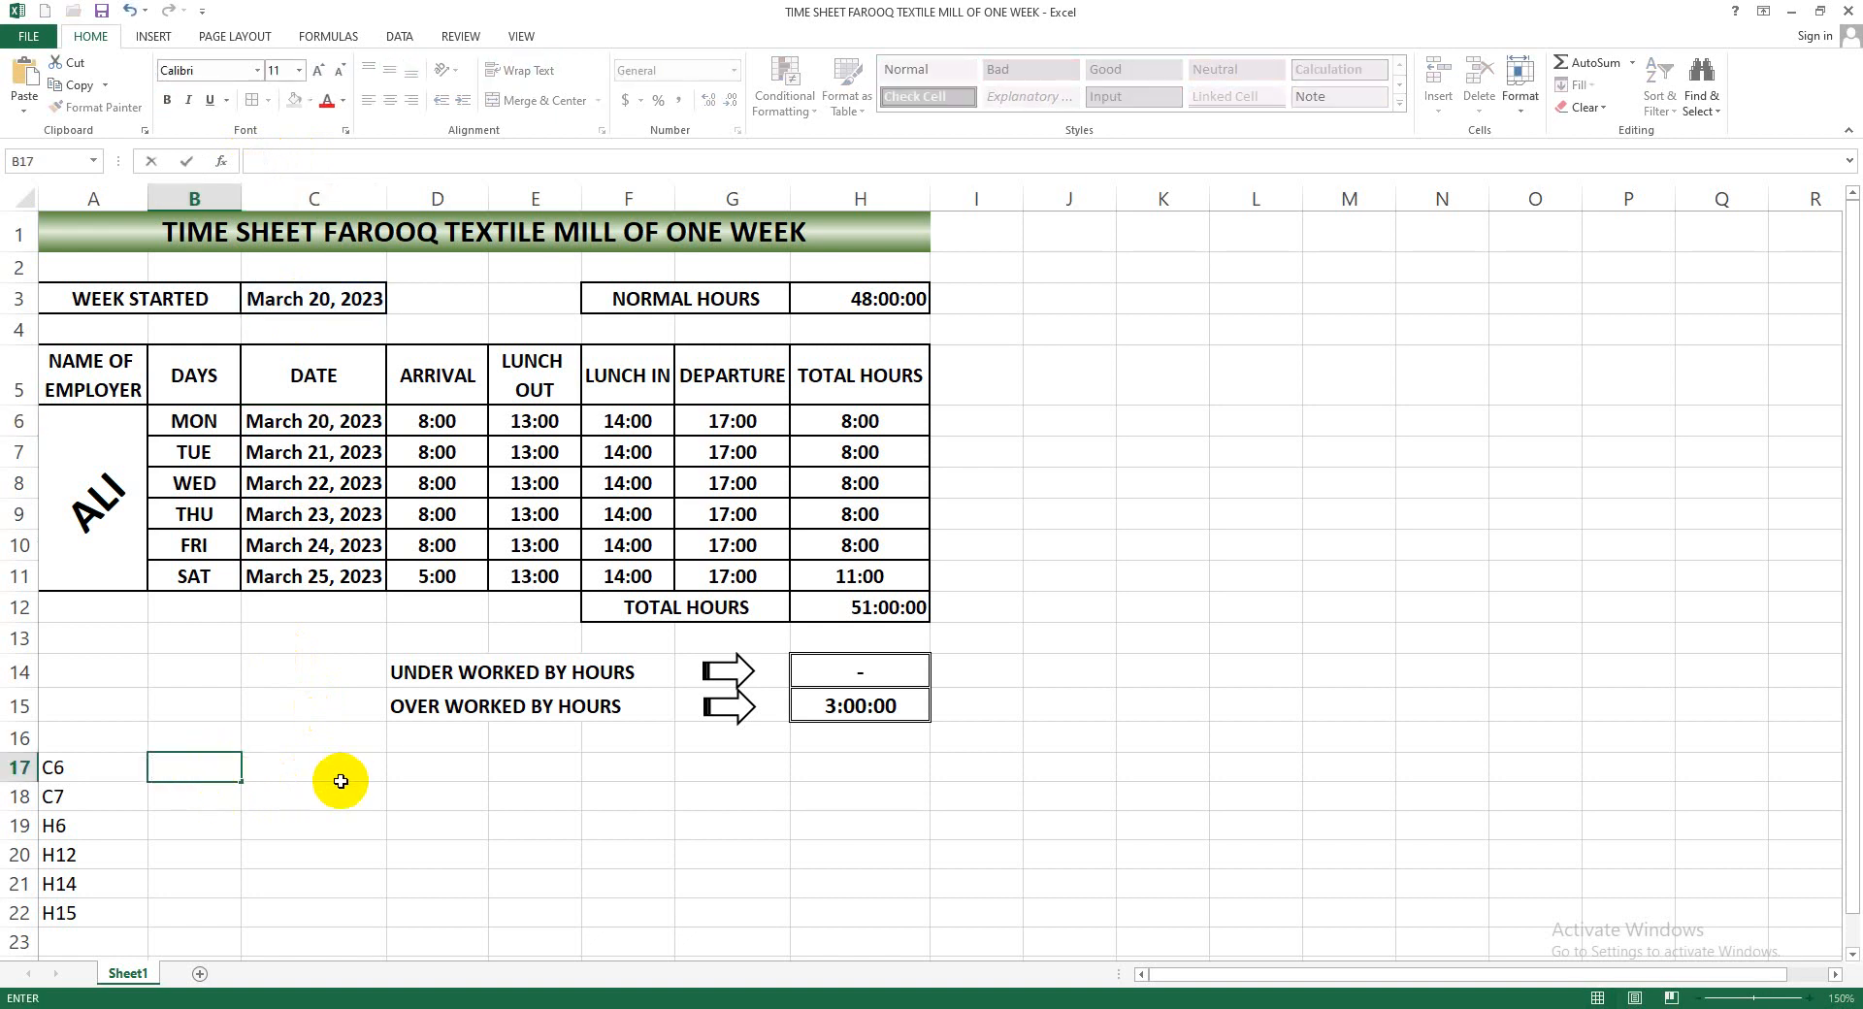
pyautogui.write('=C3')
pyautogui.press('Return')
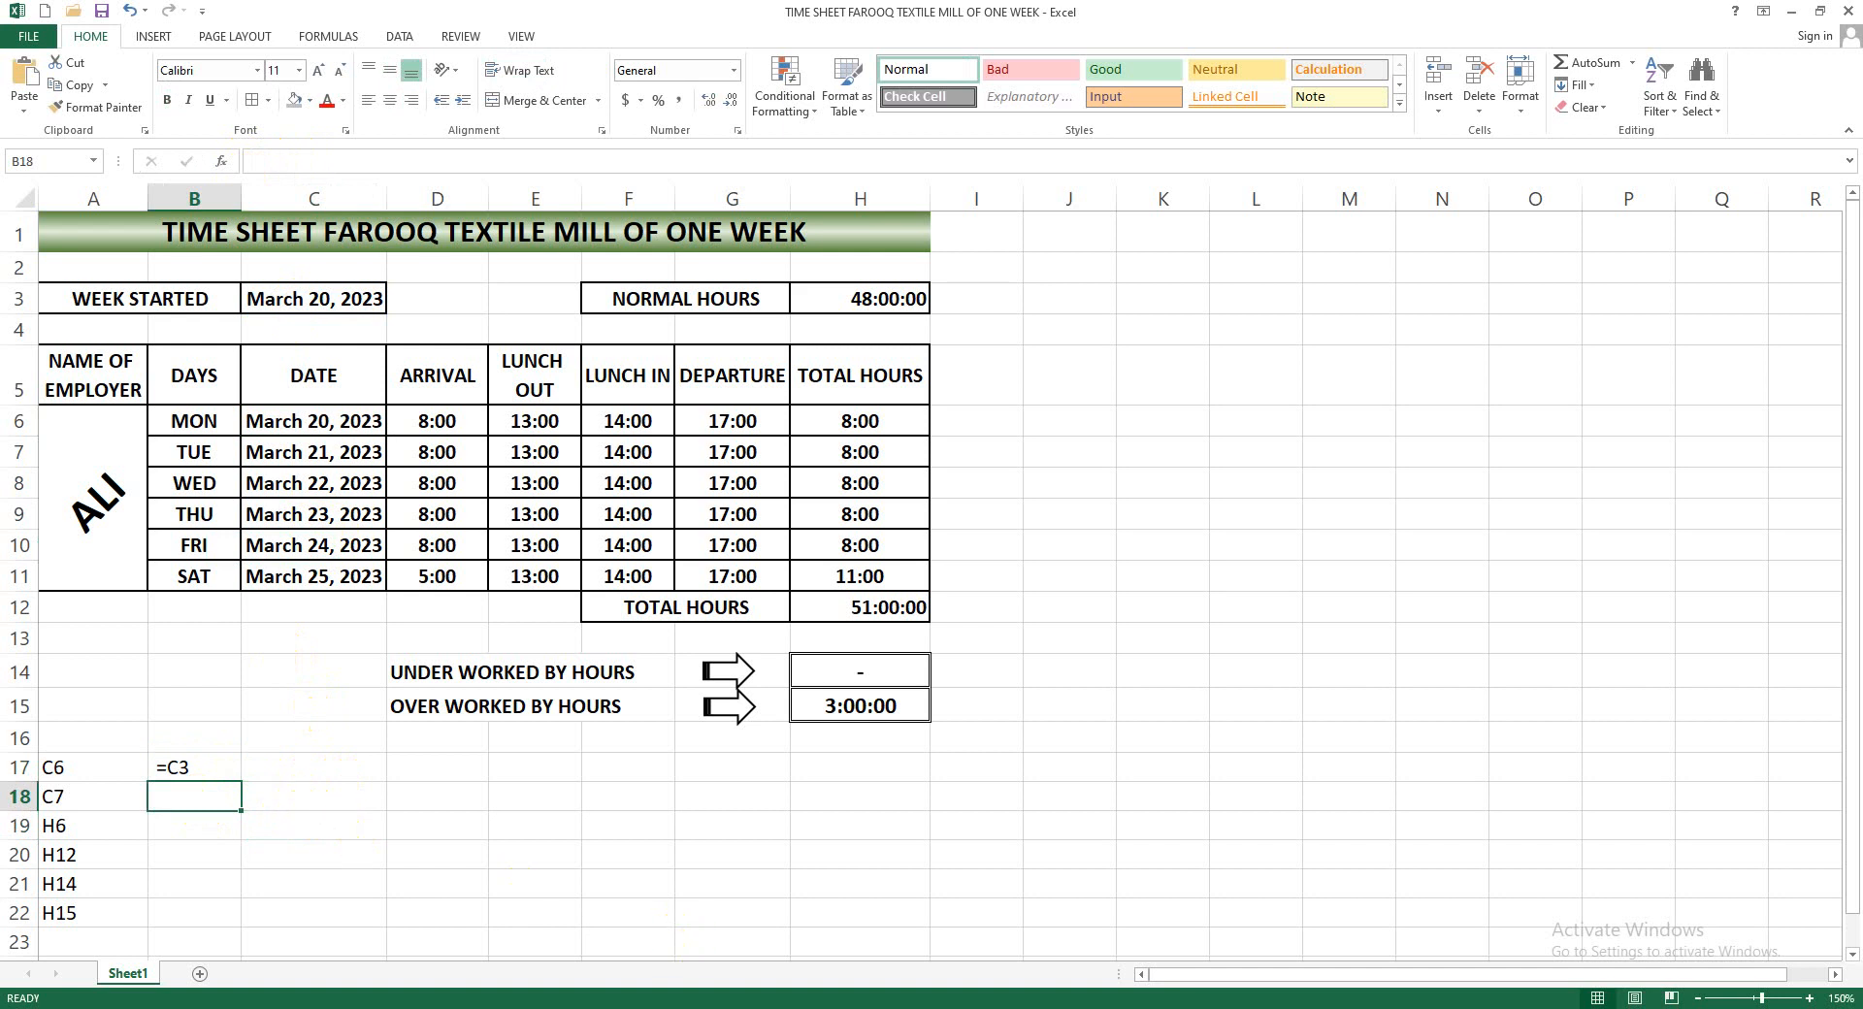
# Copy the formula from C7 and enter it in B18 as the plain text =C6+1
pyautogui.click(212, 800)
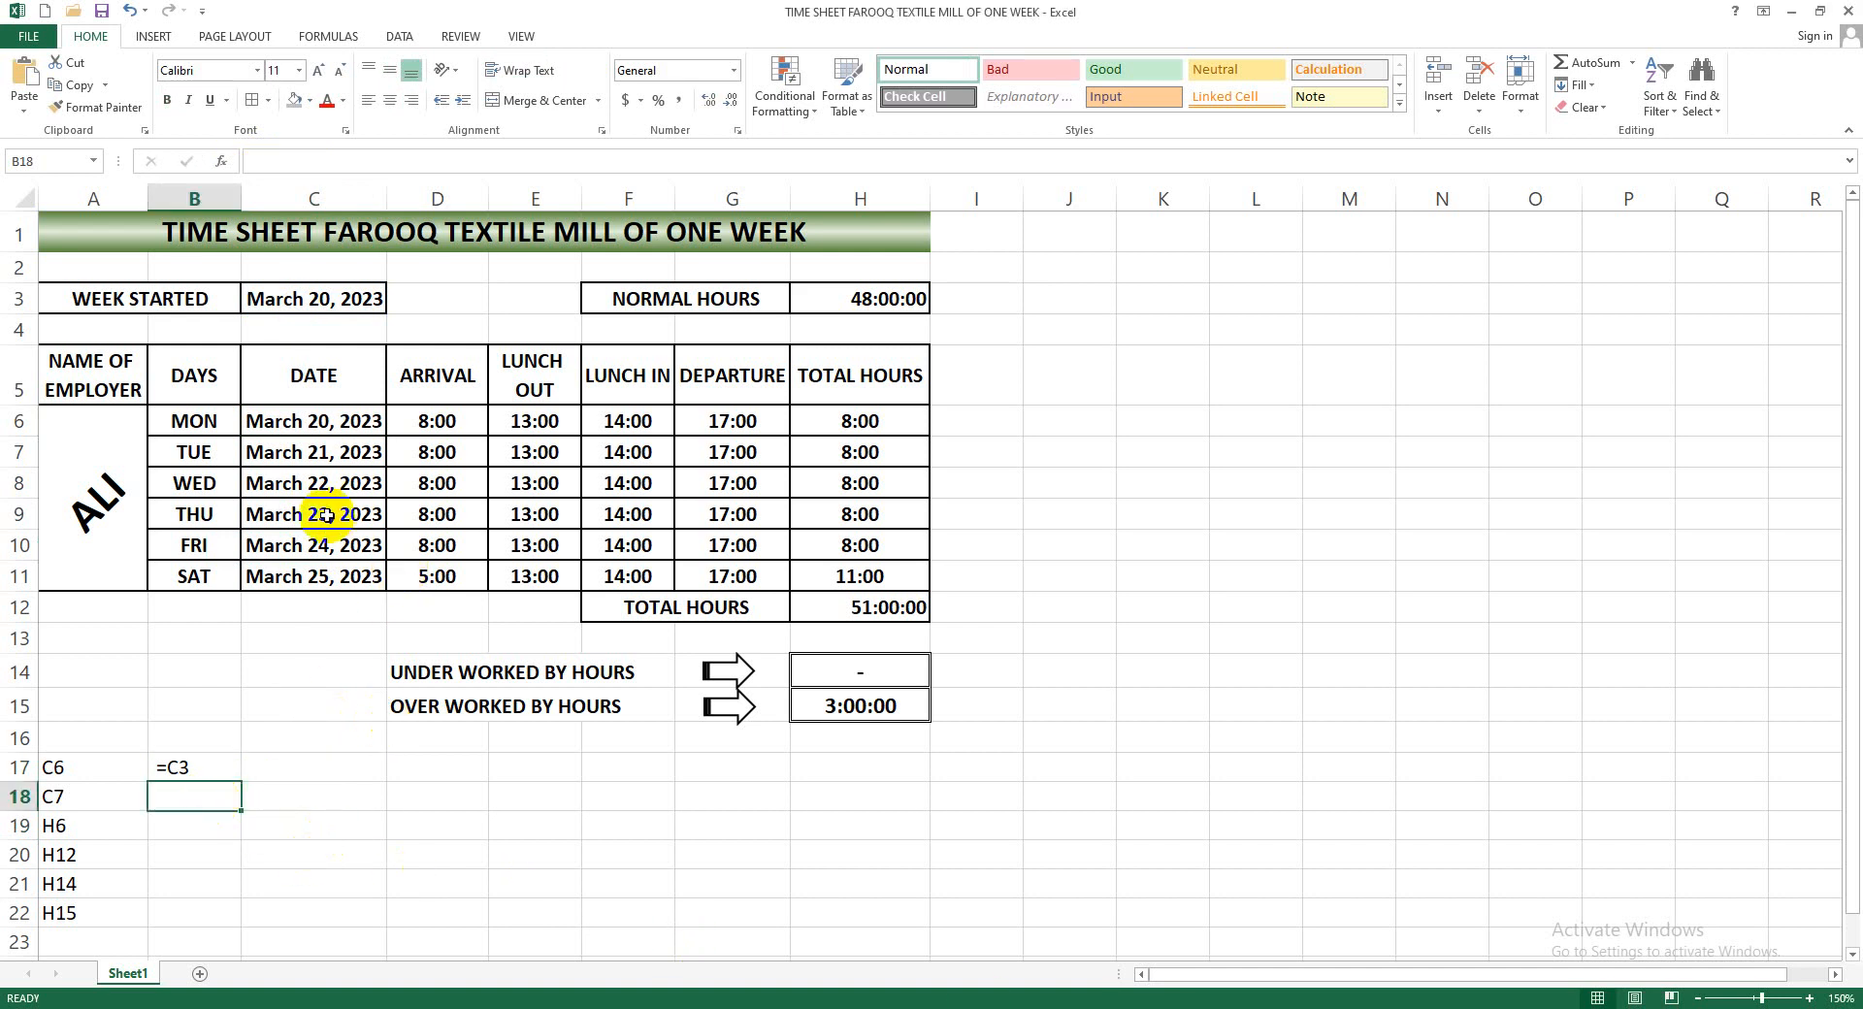
pyautogui.click(313, 454)
pyautogui.moveTo(306, 162); pyautogui.dragTo(212, 158)
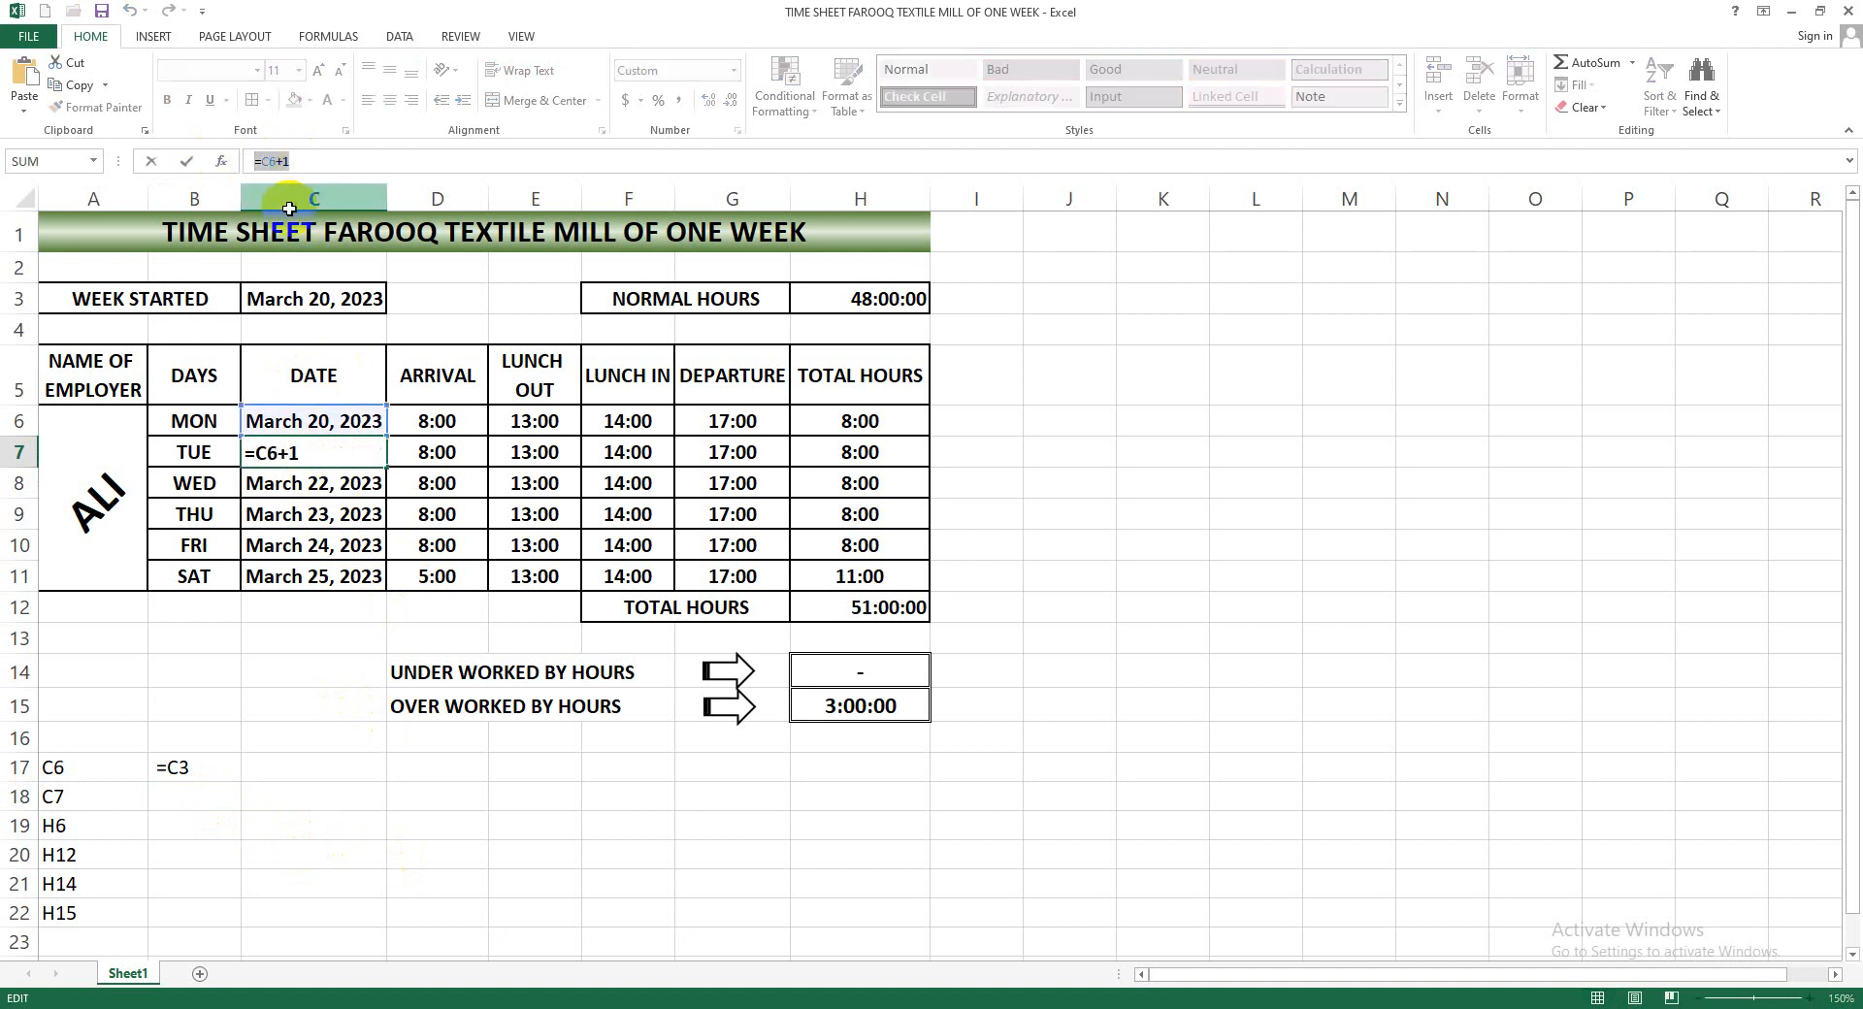
pyautogui.click(201, 806)
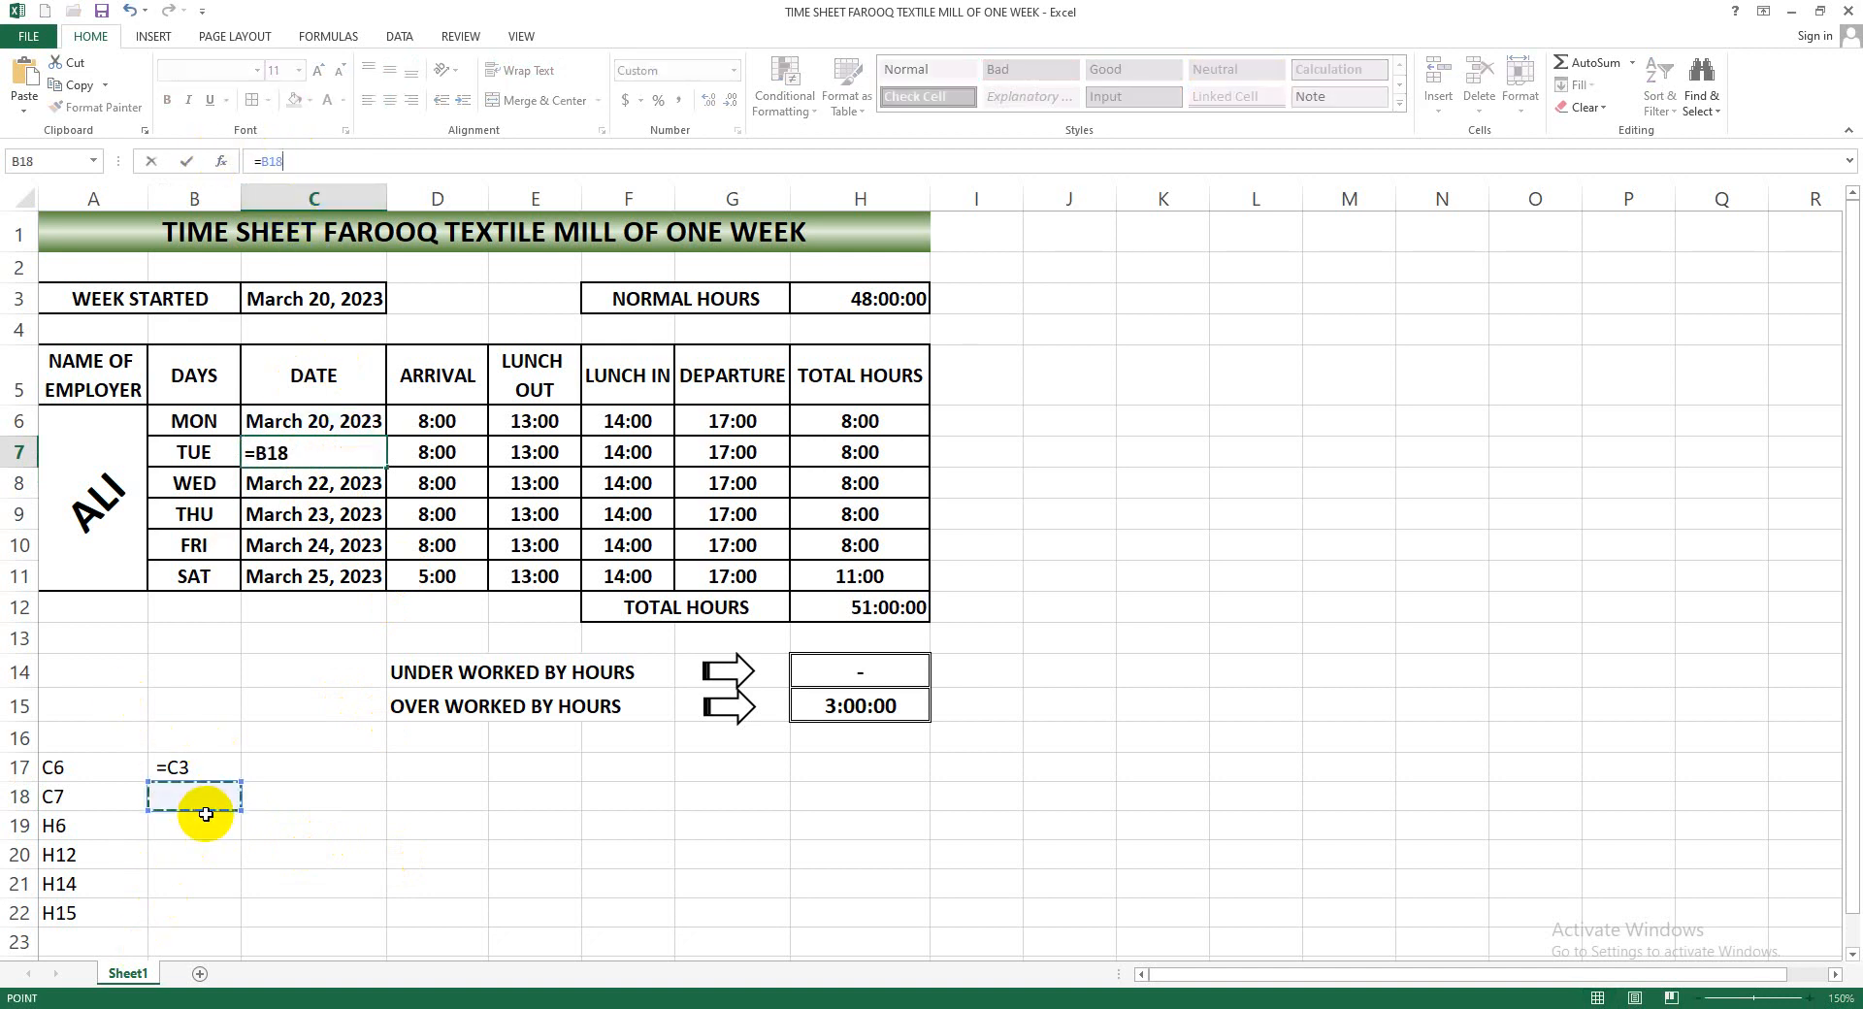
pyautogui.press('Escape')
pyautogui.click(200, 804)
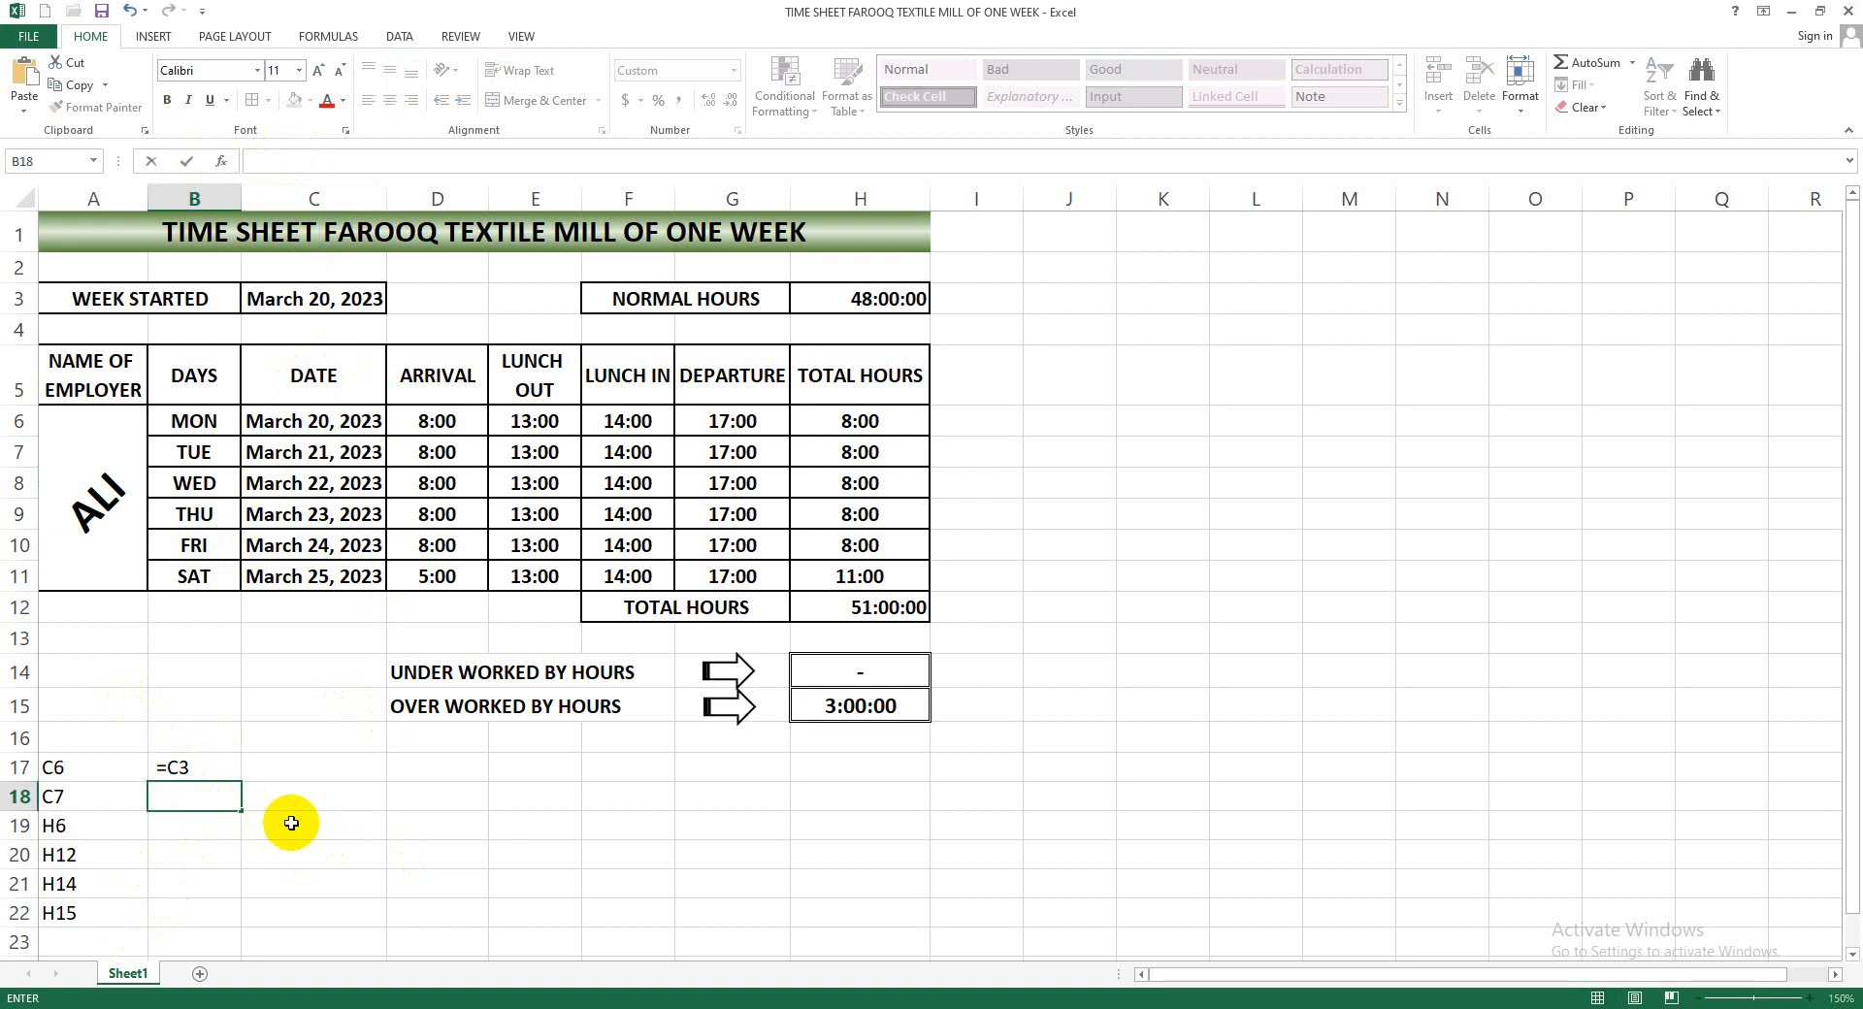
pyautogui.write('=C6+1')
# Copy Monday's total-hours formula from H6 into B19 as the plain text =(G6-D6)-(F6-E6)
pyautogui.click(193, 832)
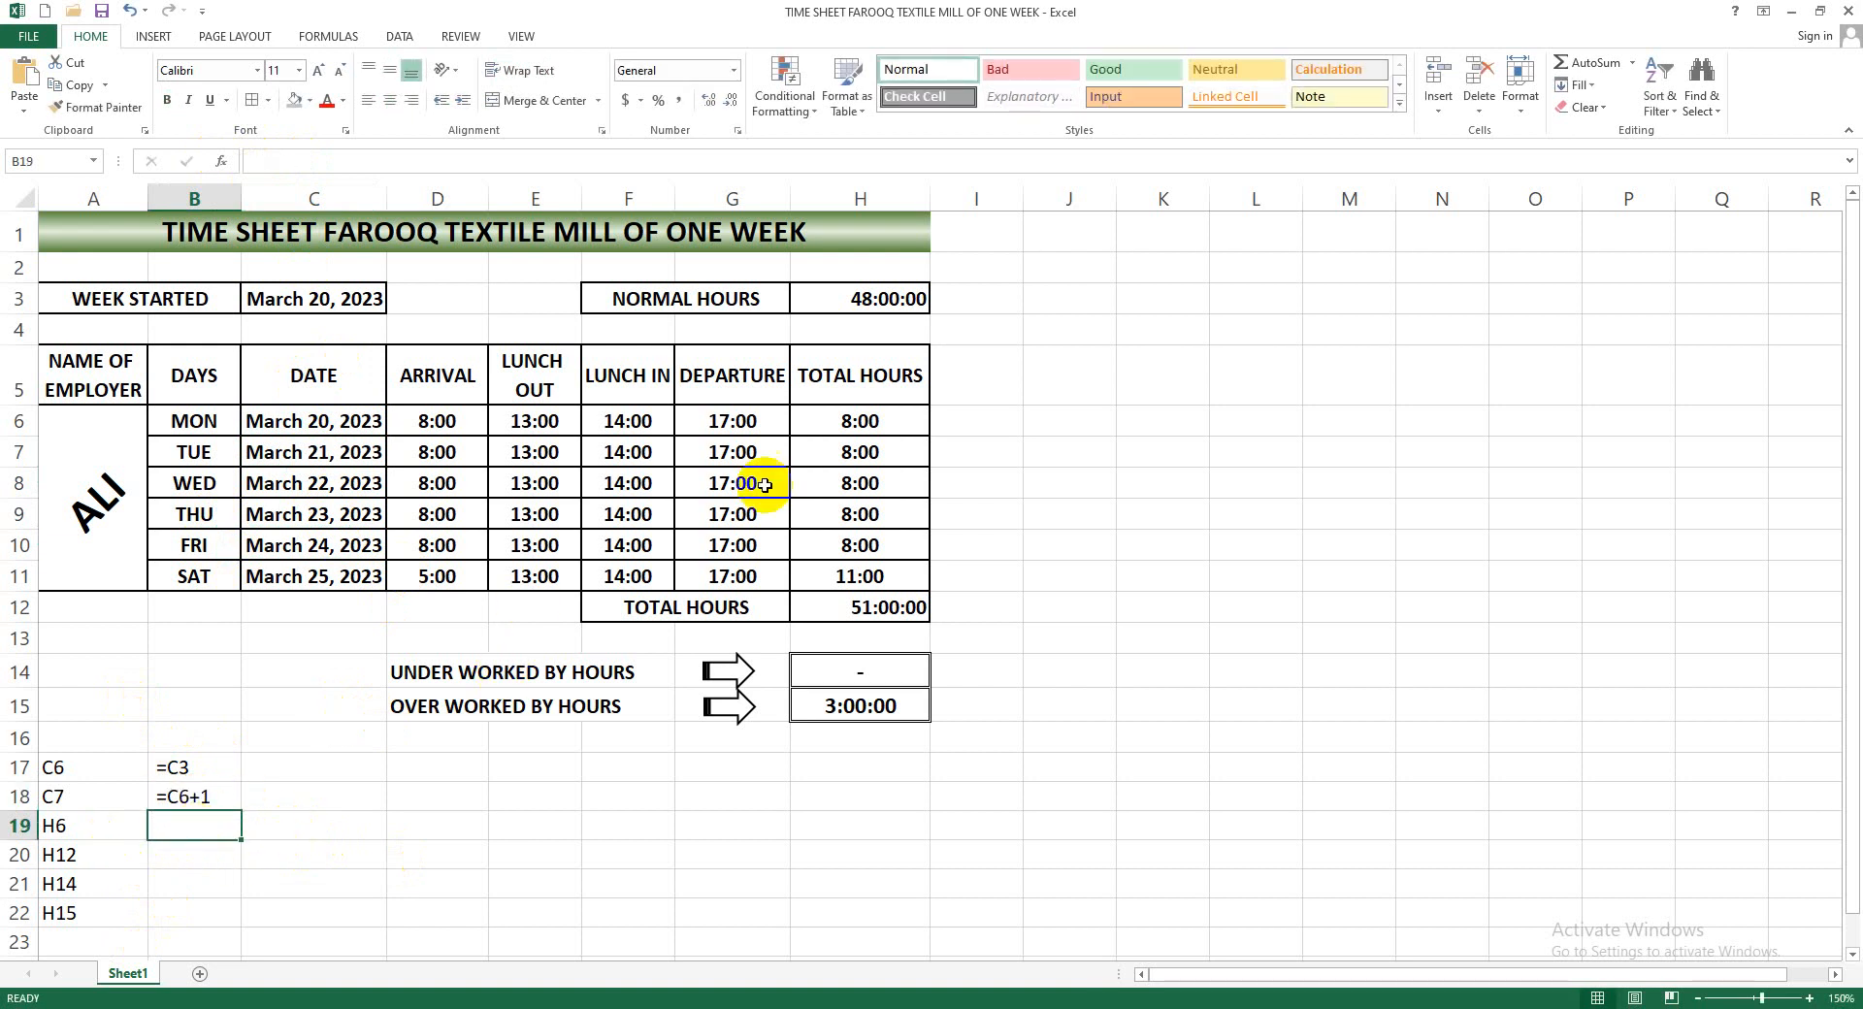
pyautogui.click(866, 425)
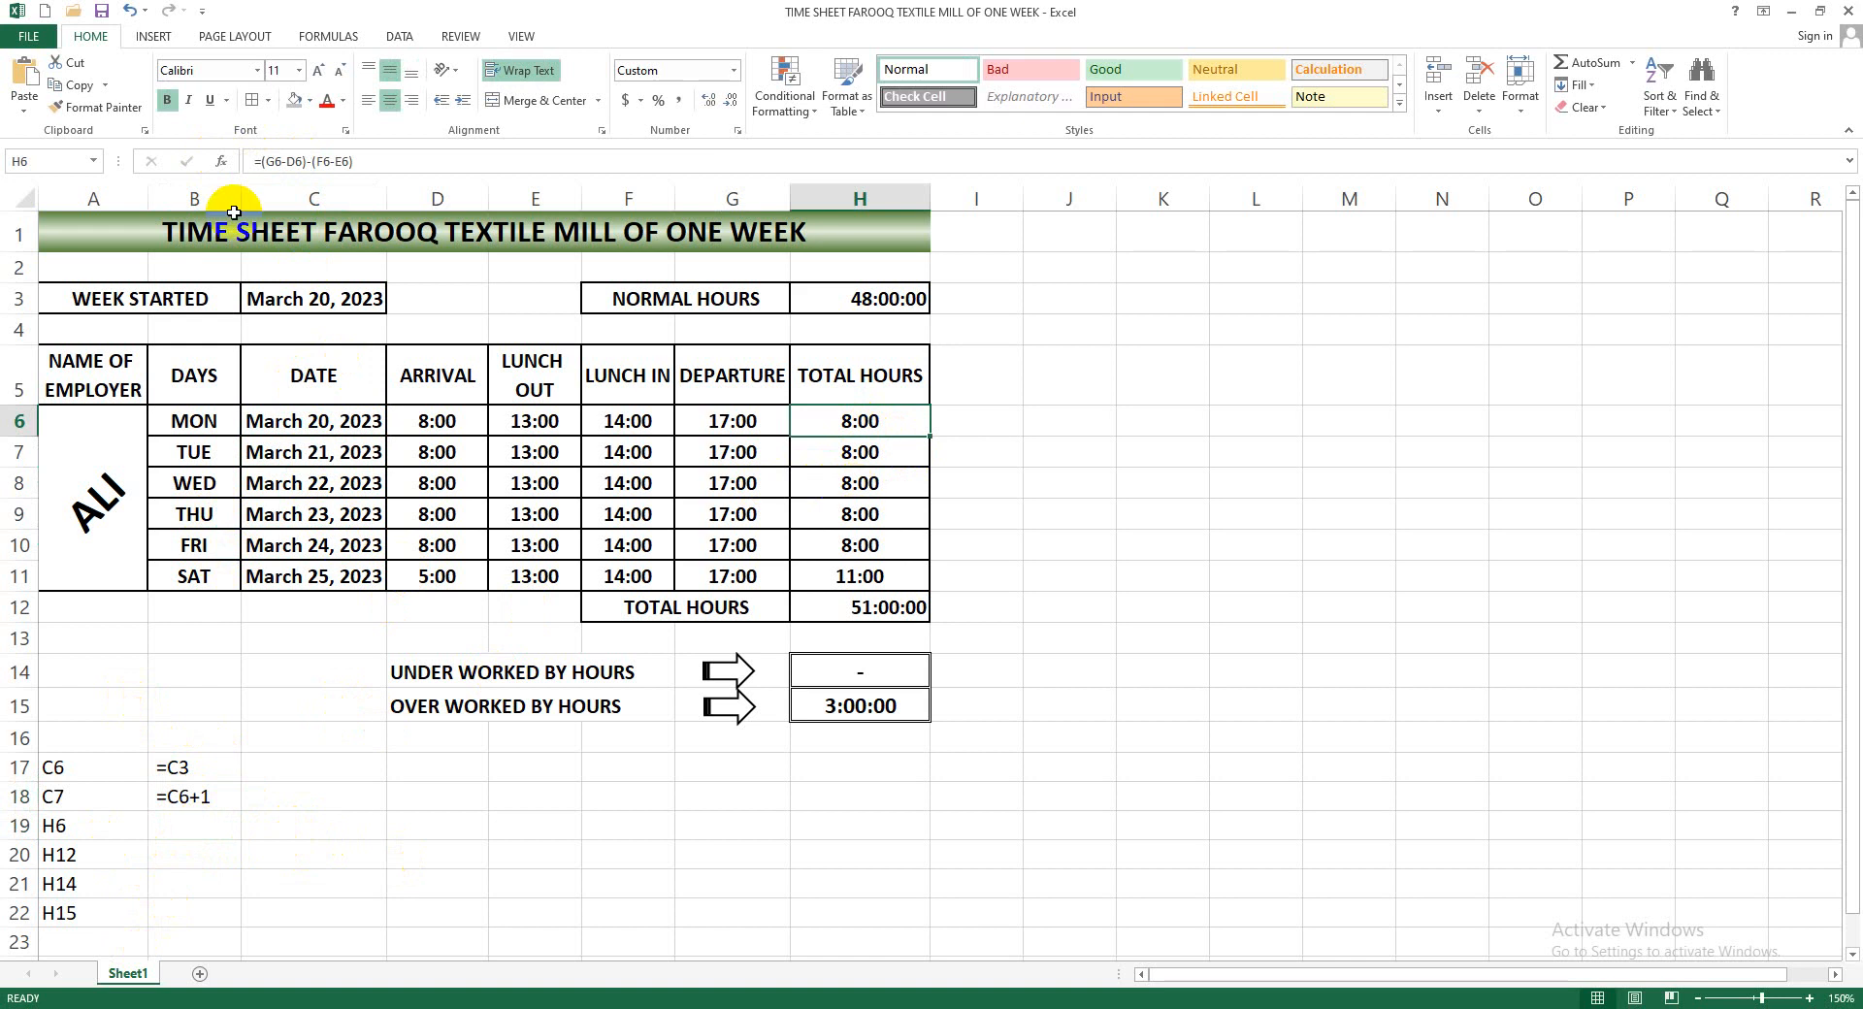
pyautogui.click(375, 157)
pyautogui.hotkey('ctrl', 'c')
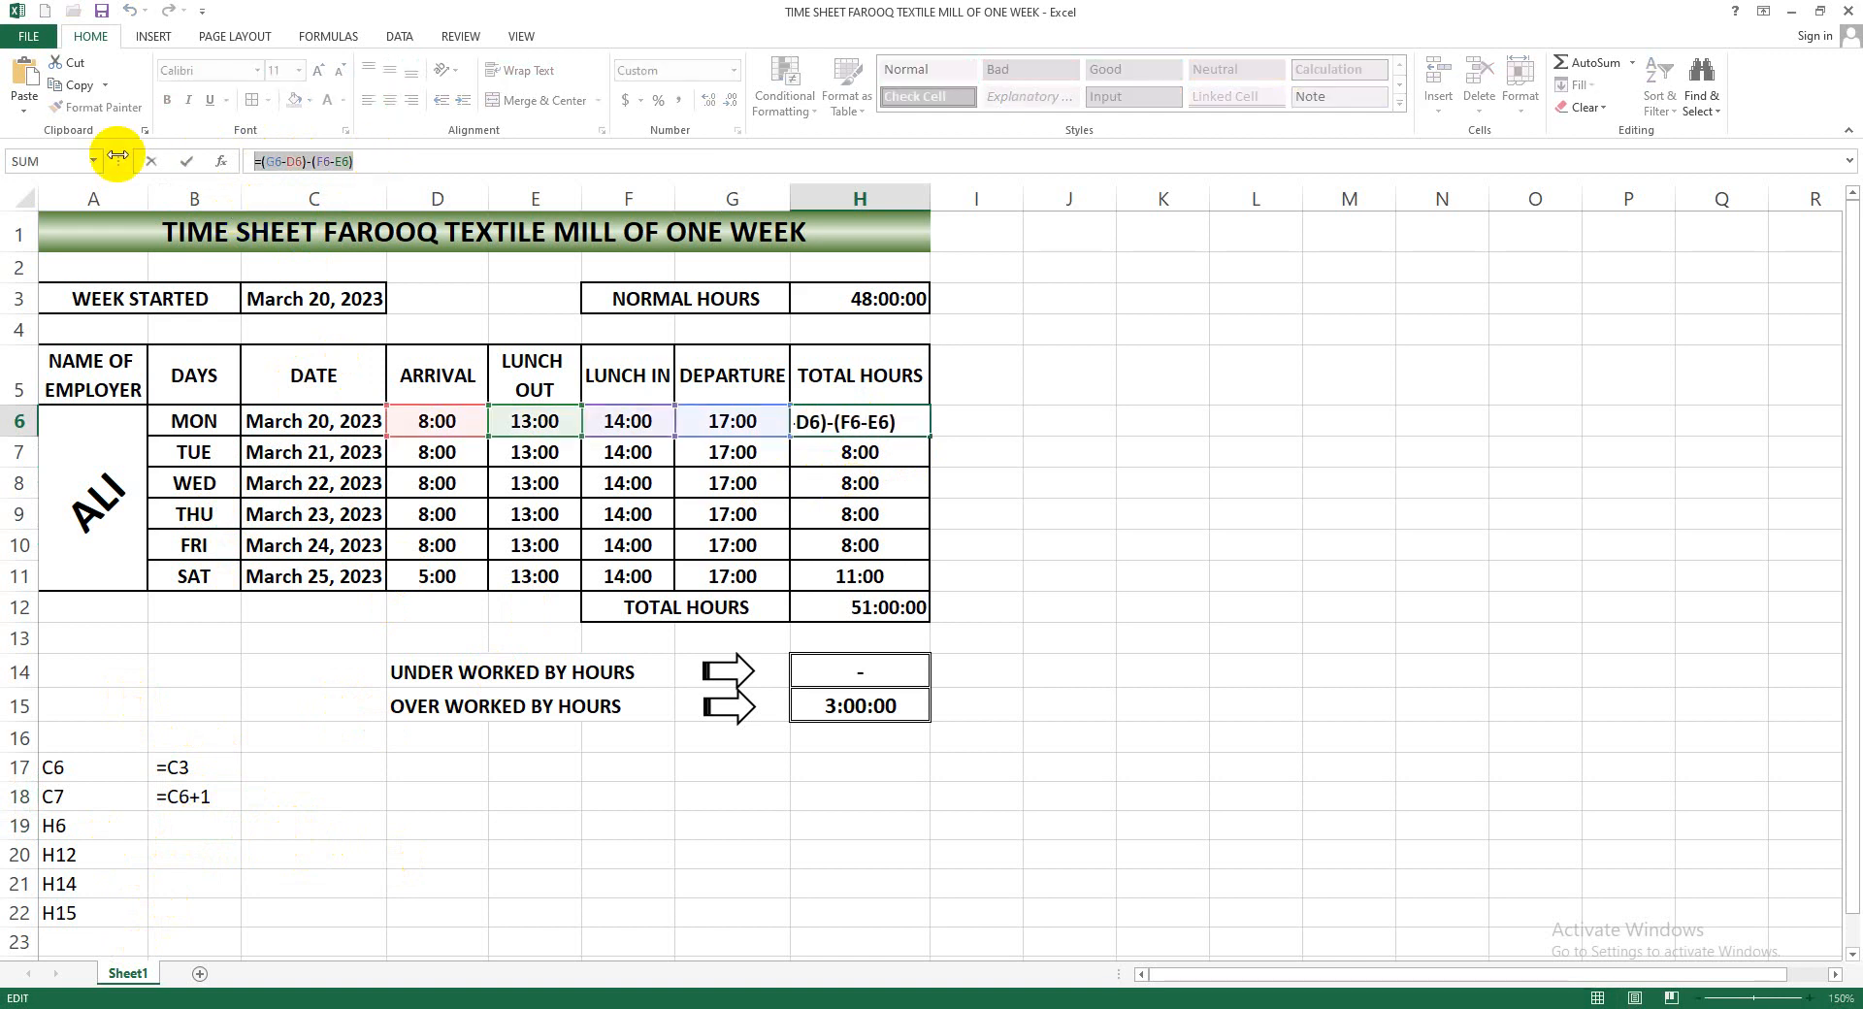
pyautogui.click(204, 828)
pyautogui.press('Escape')
pyautogui.click(222, 829)
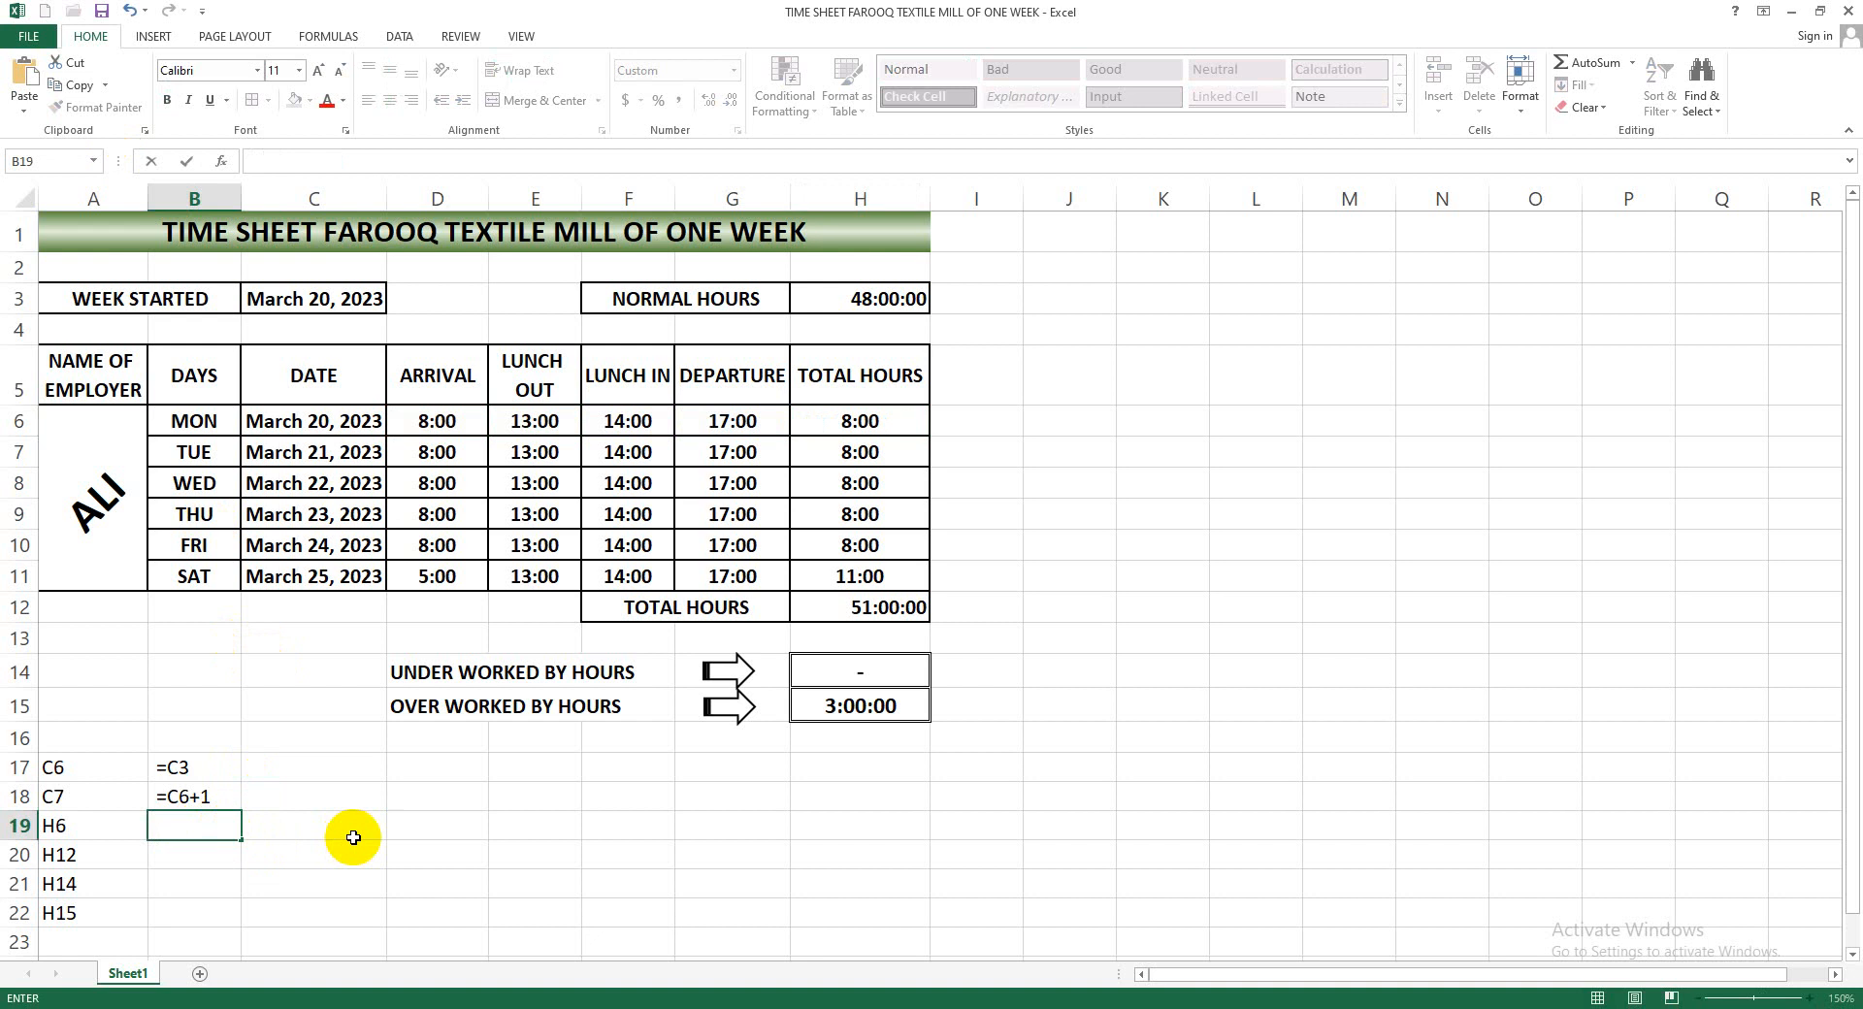
pyautogui.hotkey('ctrl', 'v')
pyautogui.press('Return')
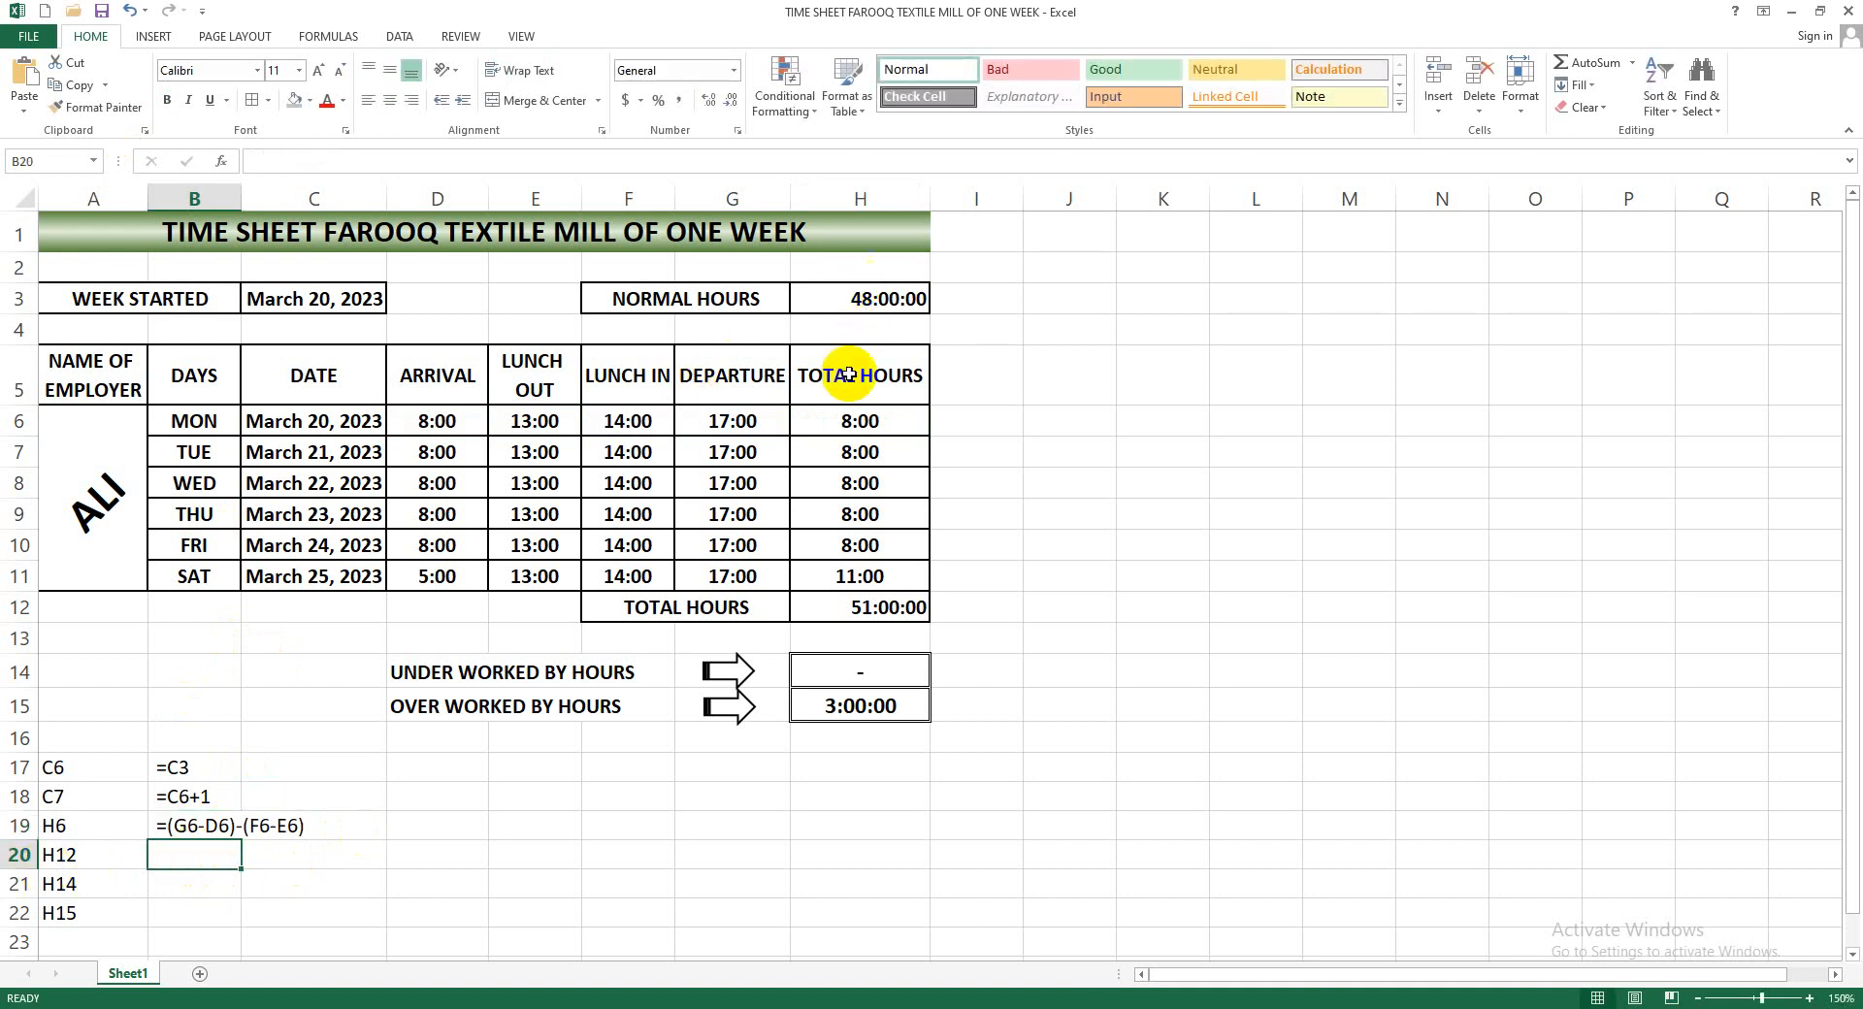
# Copy the weekly total formula from H12 into B20 as the plain text =SUM(H6:H11)
pyautogui.click(897, 612)
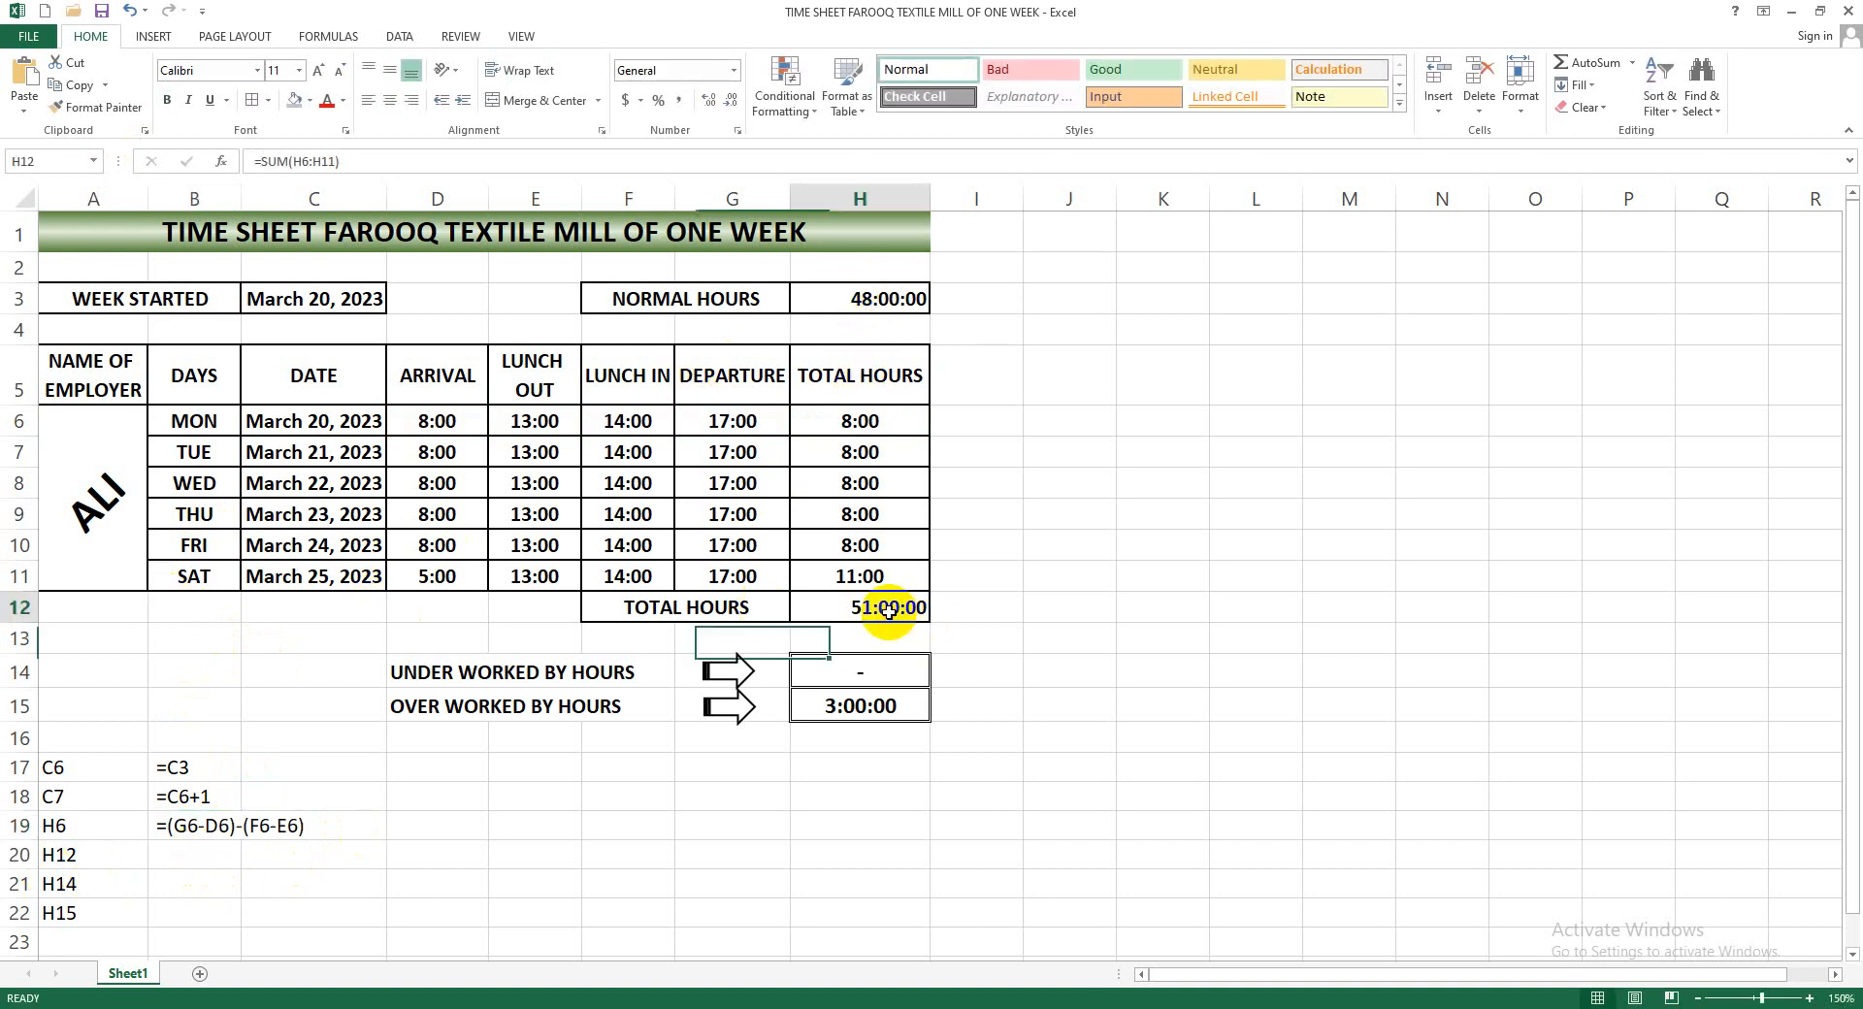
pyautogui.moveTo(361, 161); pyautogui.dragTo(216, 163)
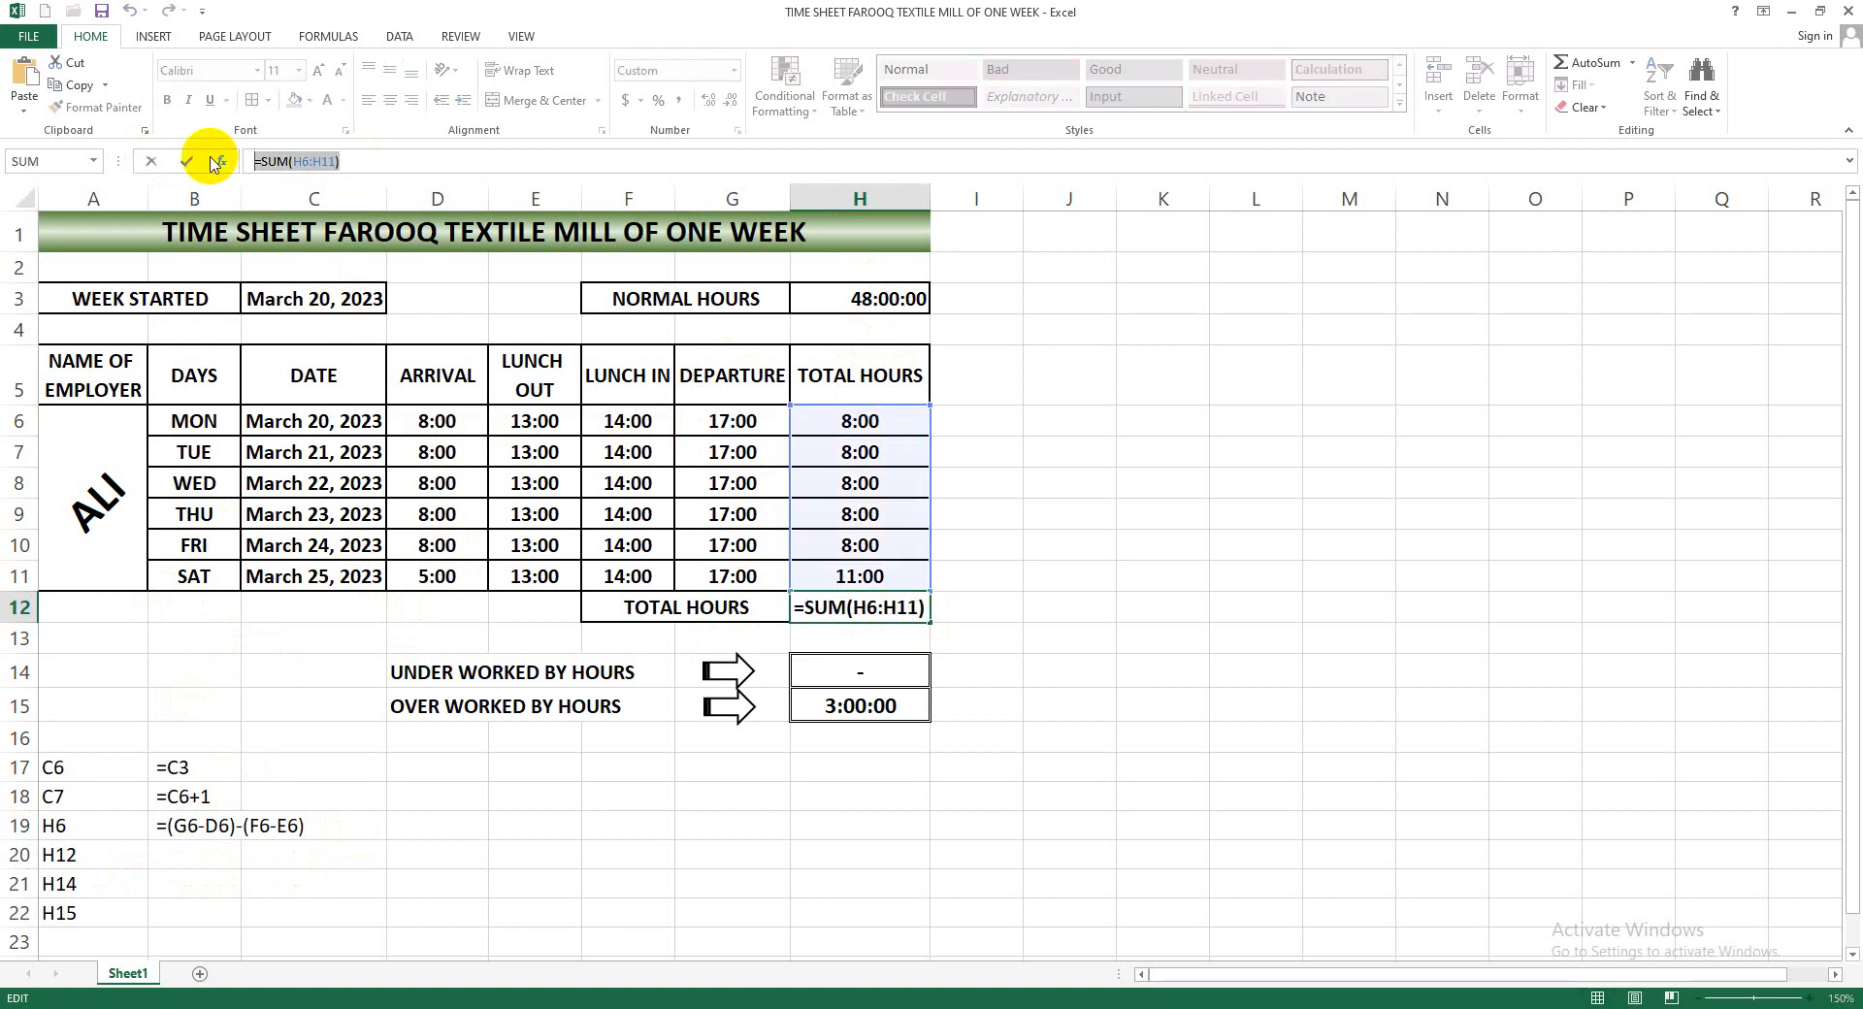
pyautogui.write('=')
pyautogui.click(220, 867)
pyautogui.press('Return')
pyautogui.click(208, 860)
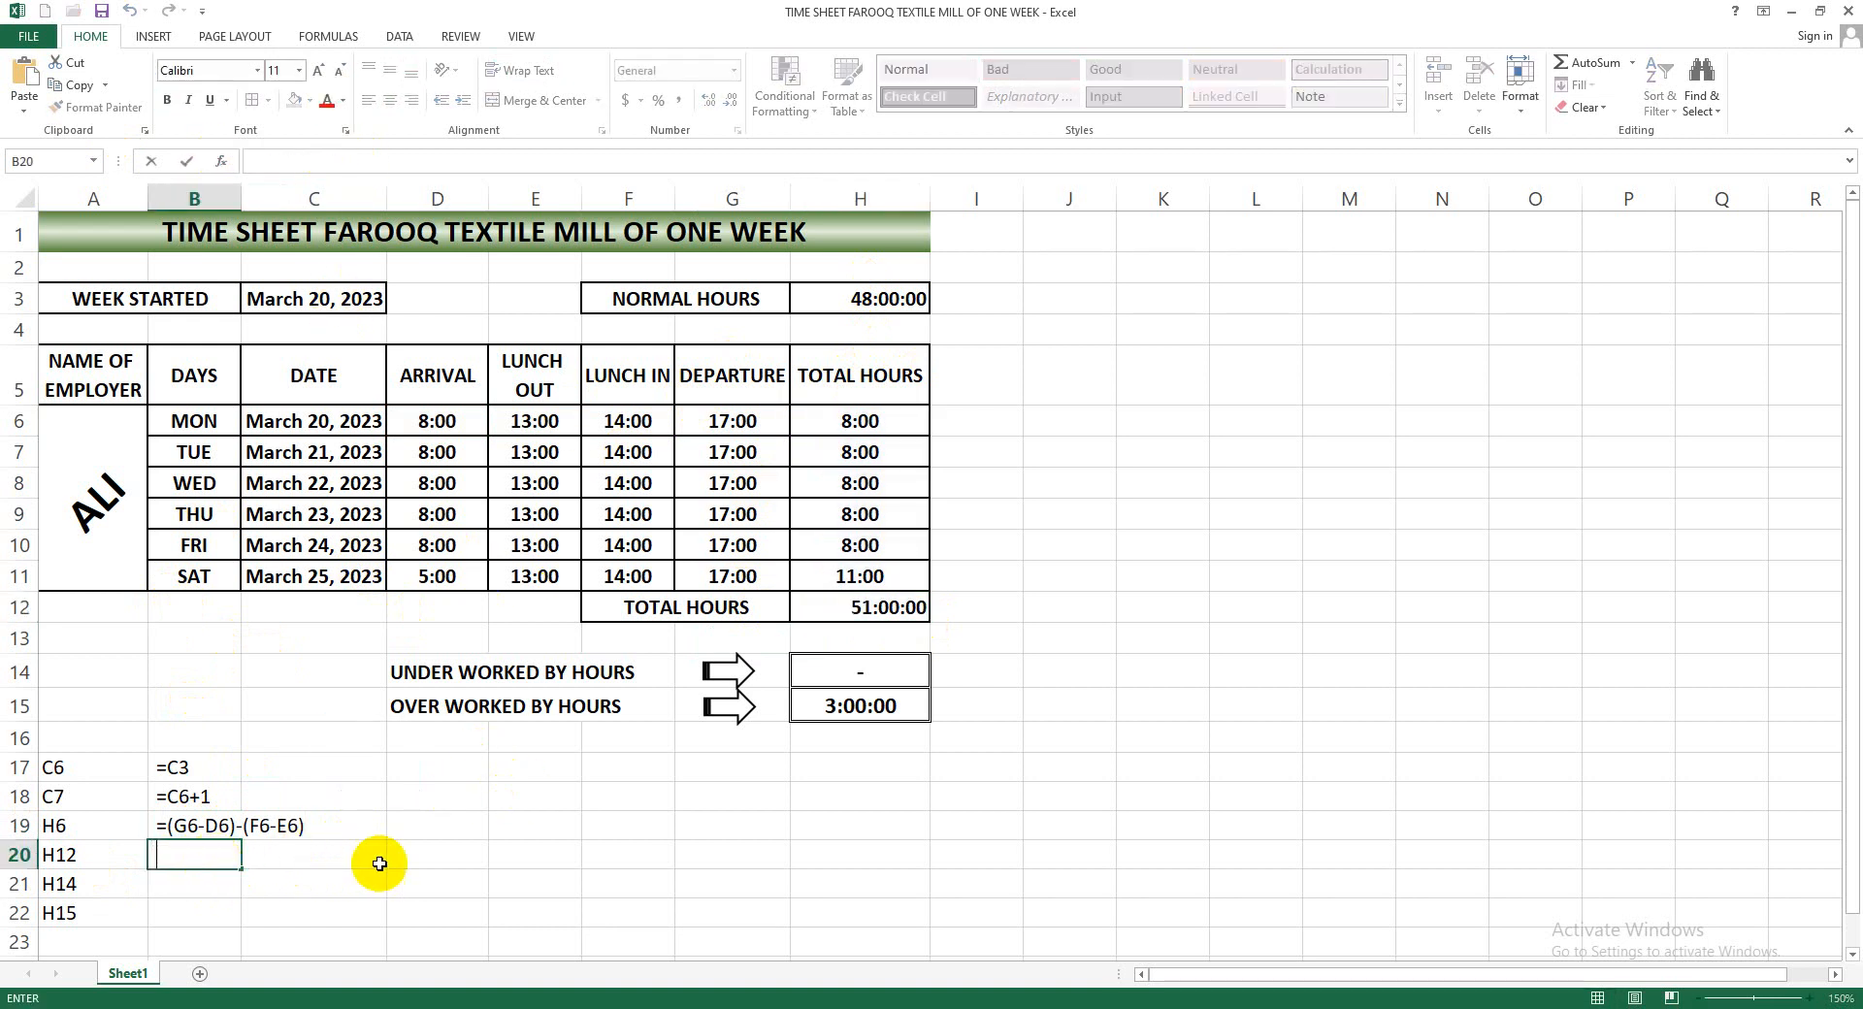
pyautogui.hotkey('ctrl', 'v')
# Copy the under-worked formula from H14 into B21 as the plain text =IF(H3-H12>0,H3-H12,"-")
pyautogui.click(199, 881)
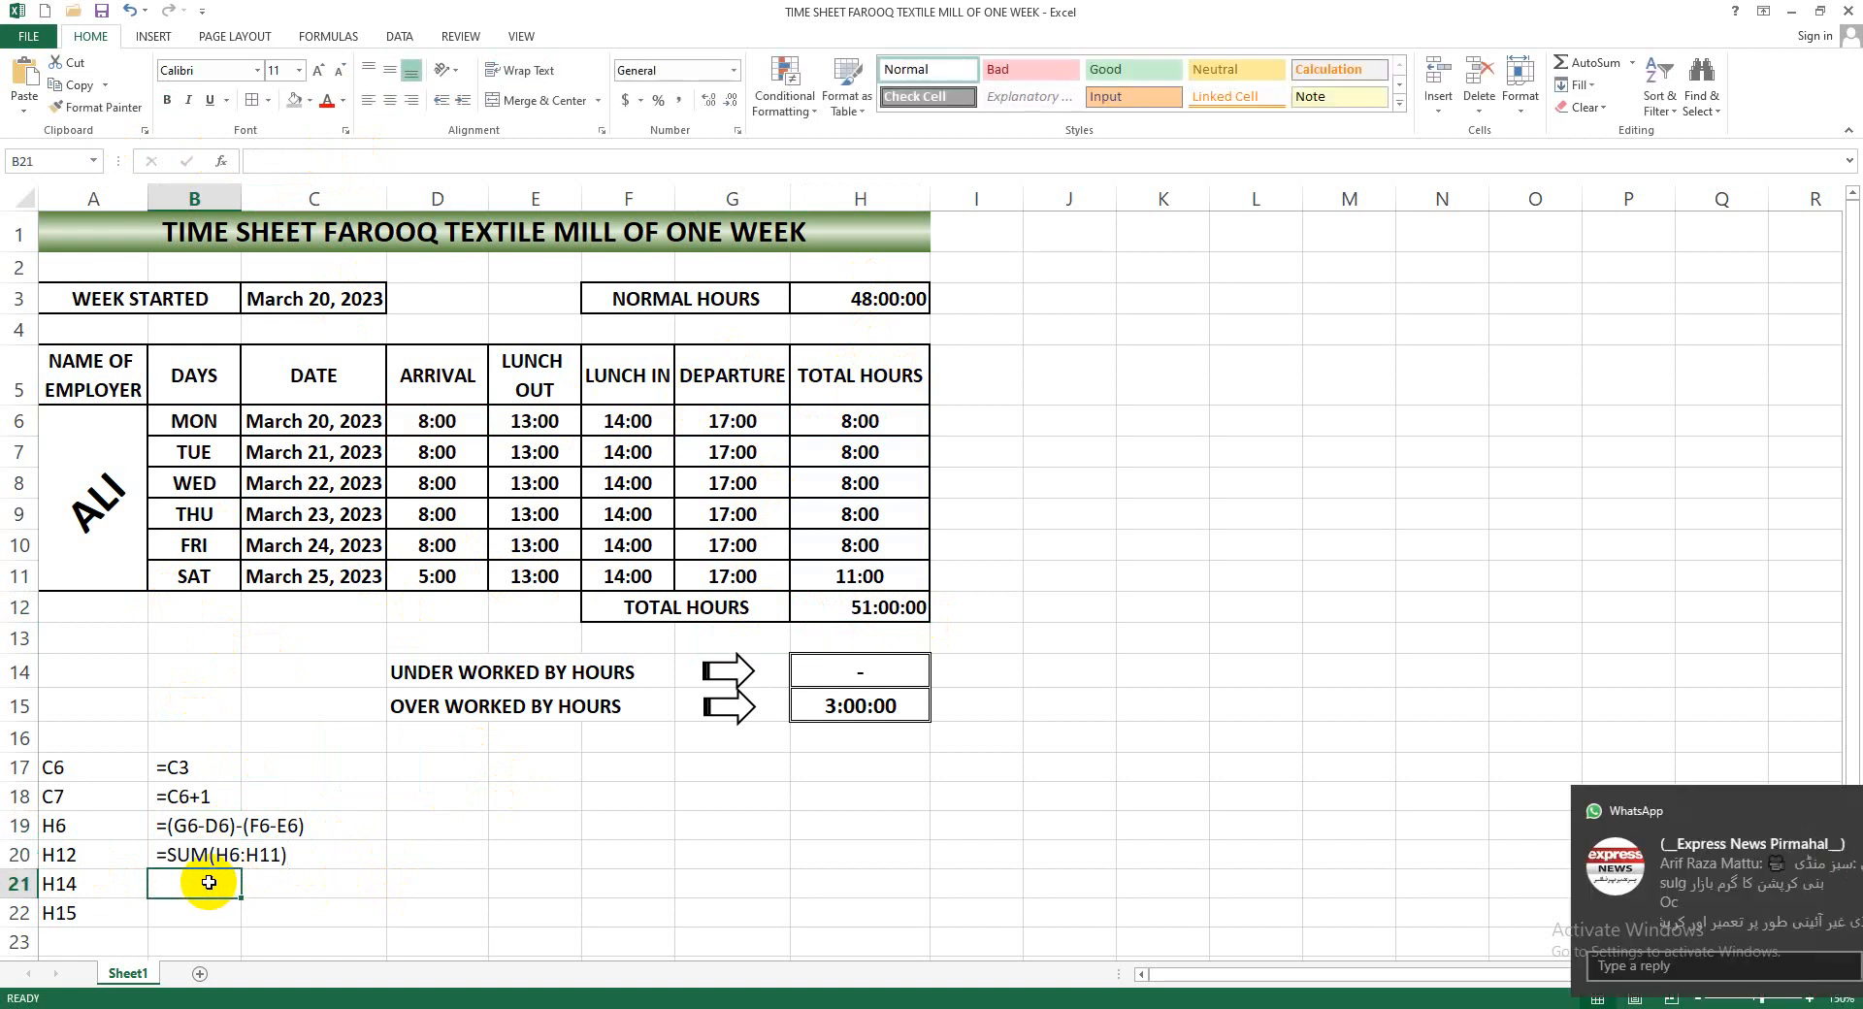
pyautogui.click(859, 672)
pyautogui.hotkey('ctrl', 'v')
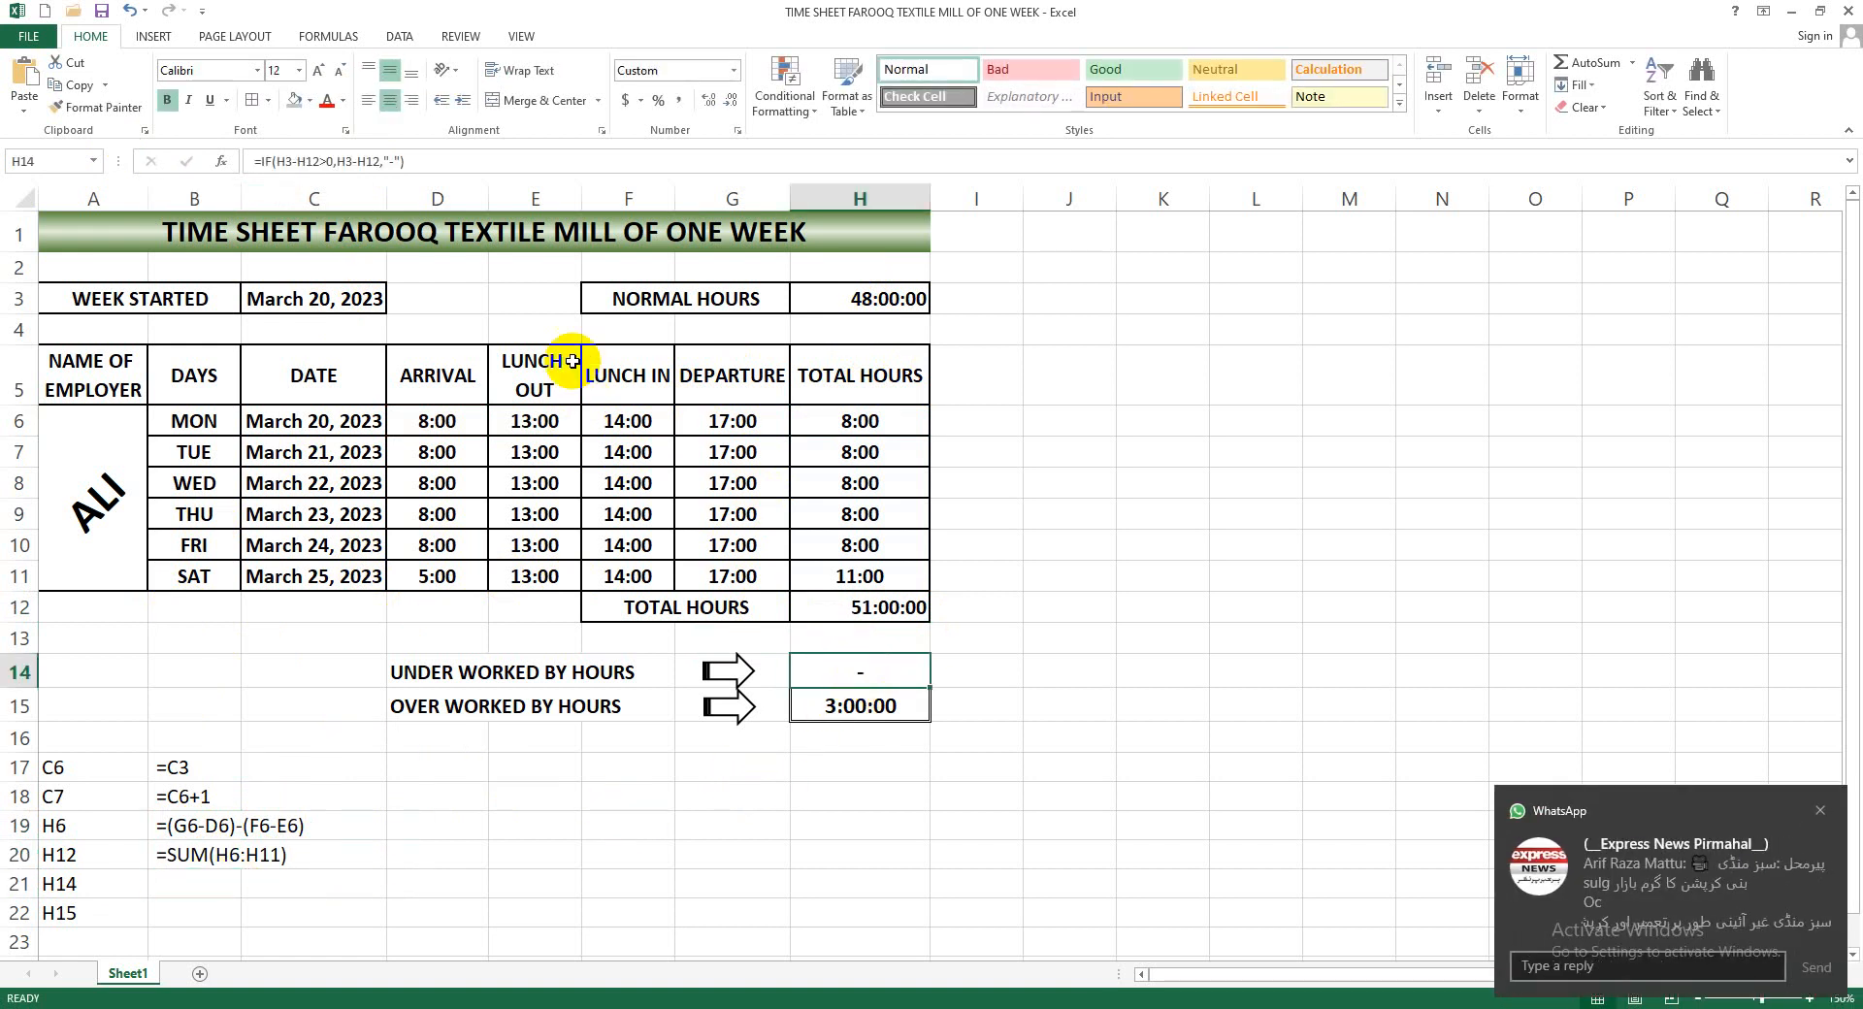
pyautogui.click(437, 160)
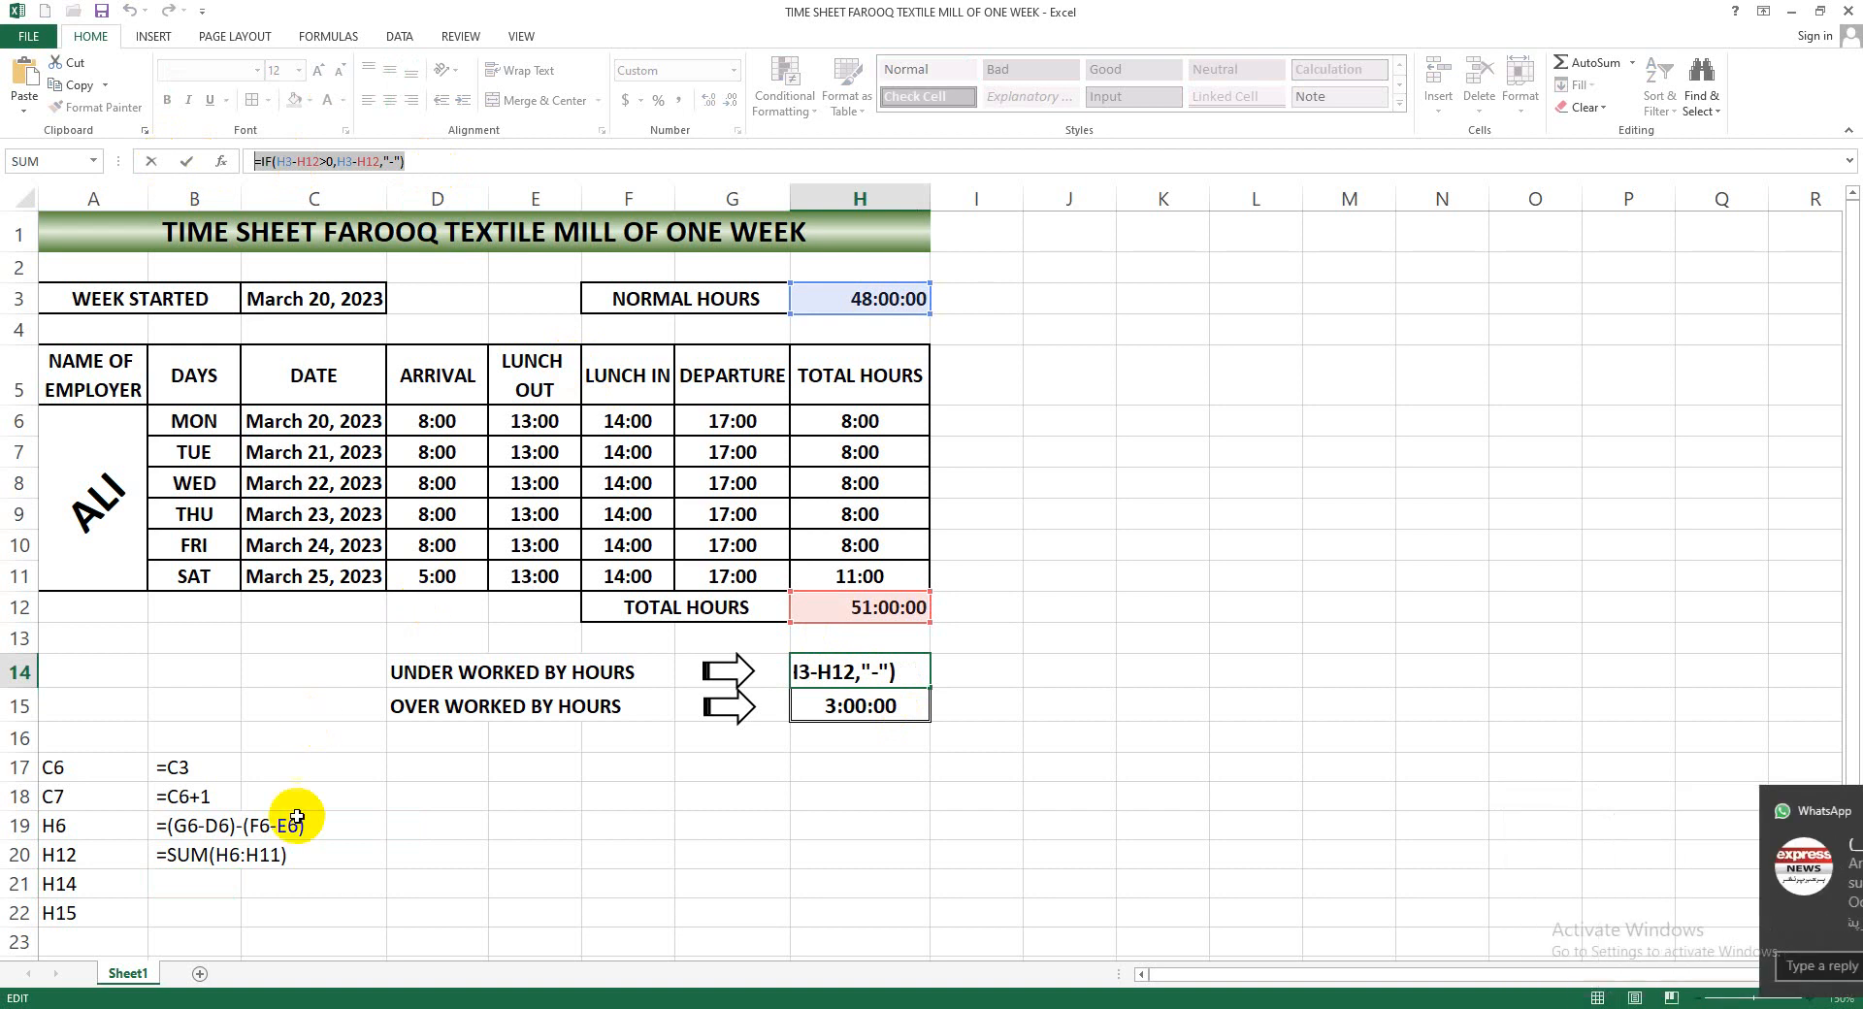
pyautogui.click(218, 885)
pyautogui.press('Escape')
pyautogui.doubleClick(226, 894)
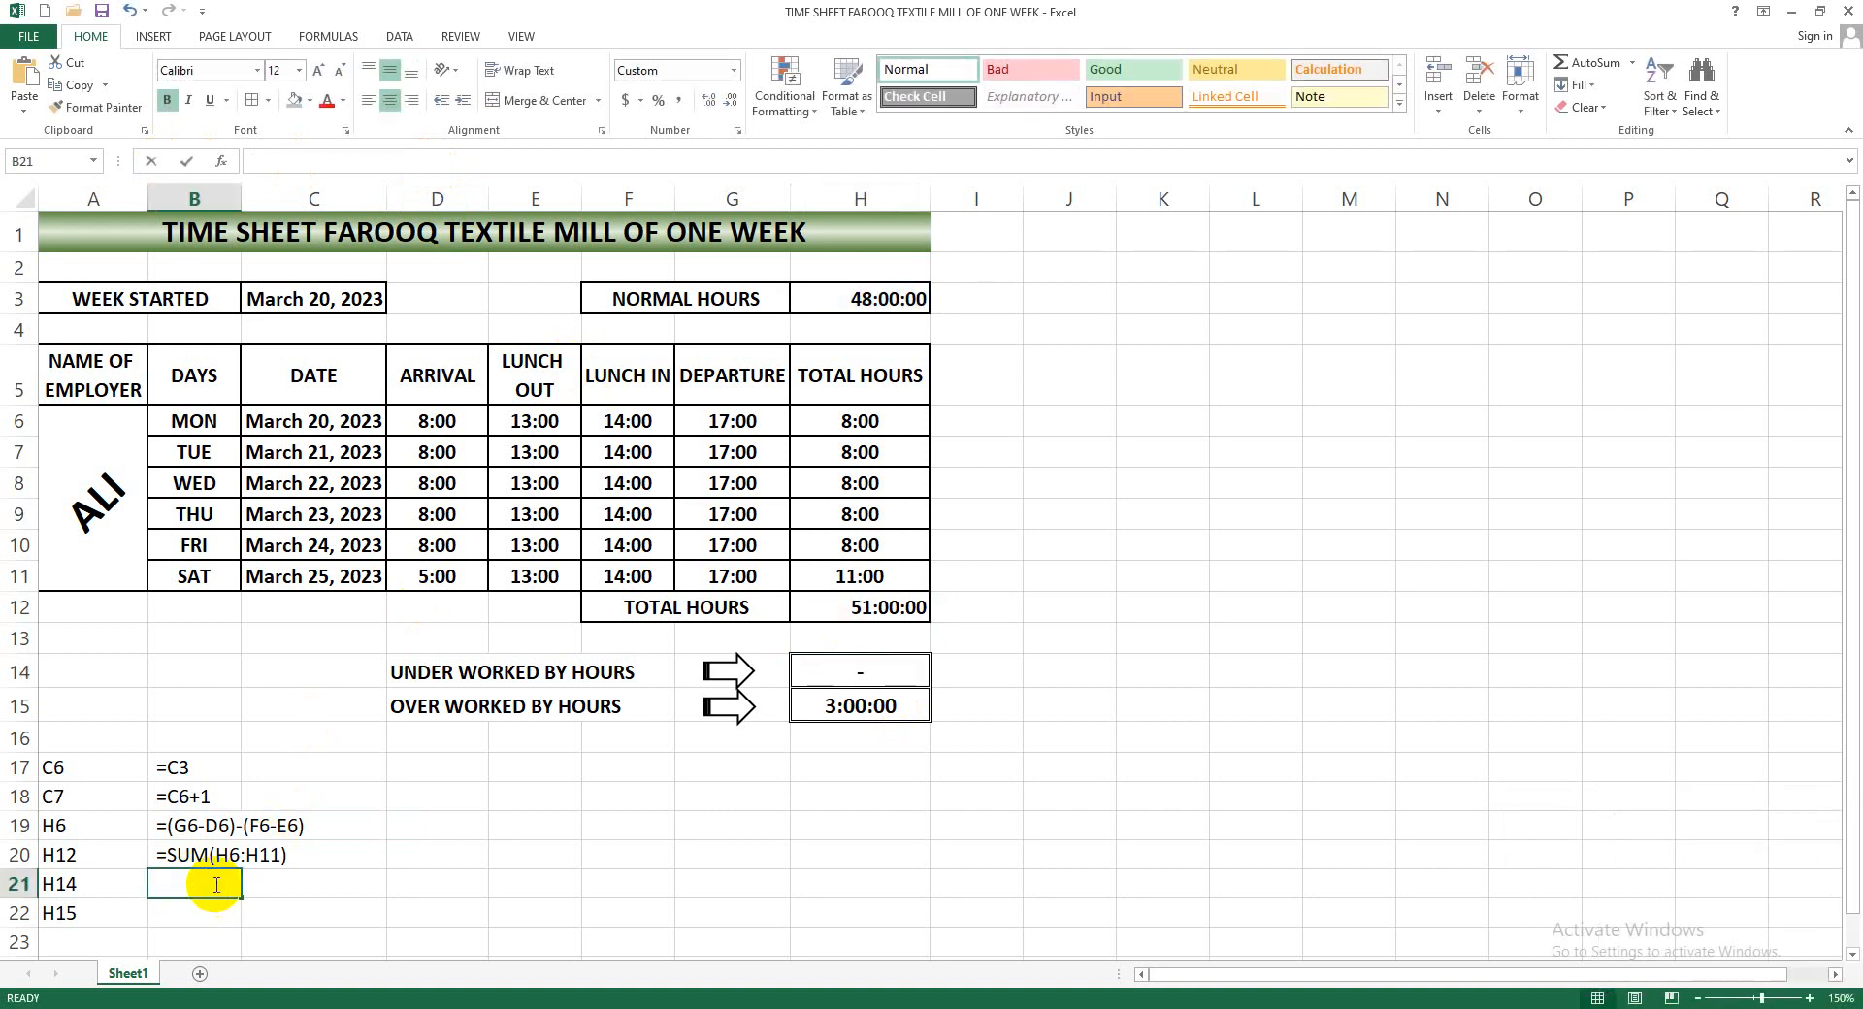
pyautogui.hotkey('ctrl', 'v')
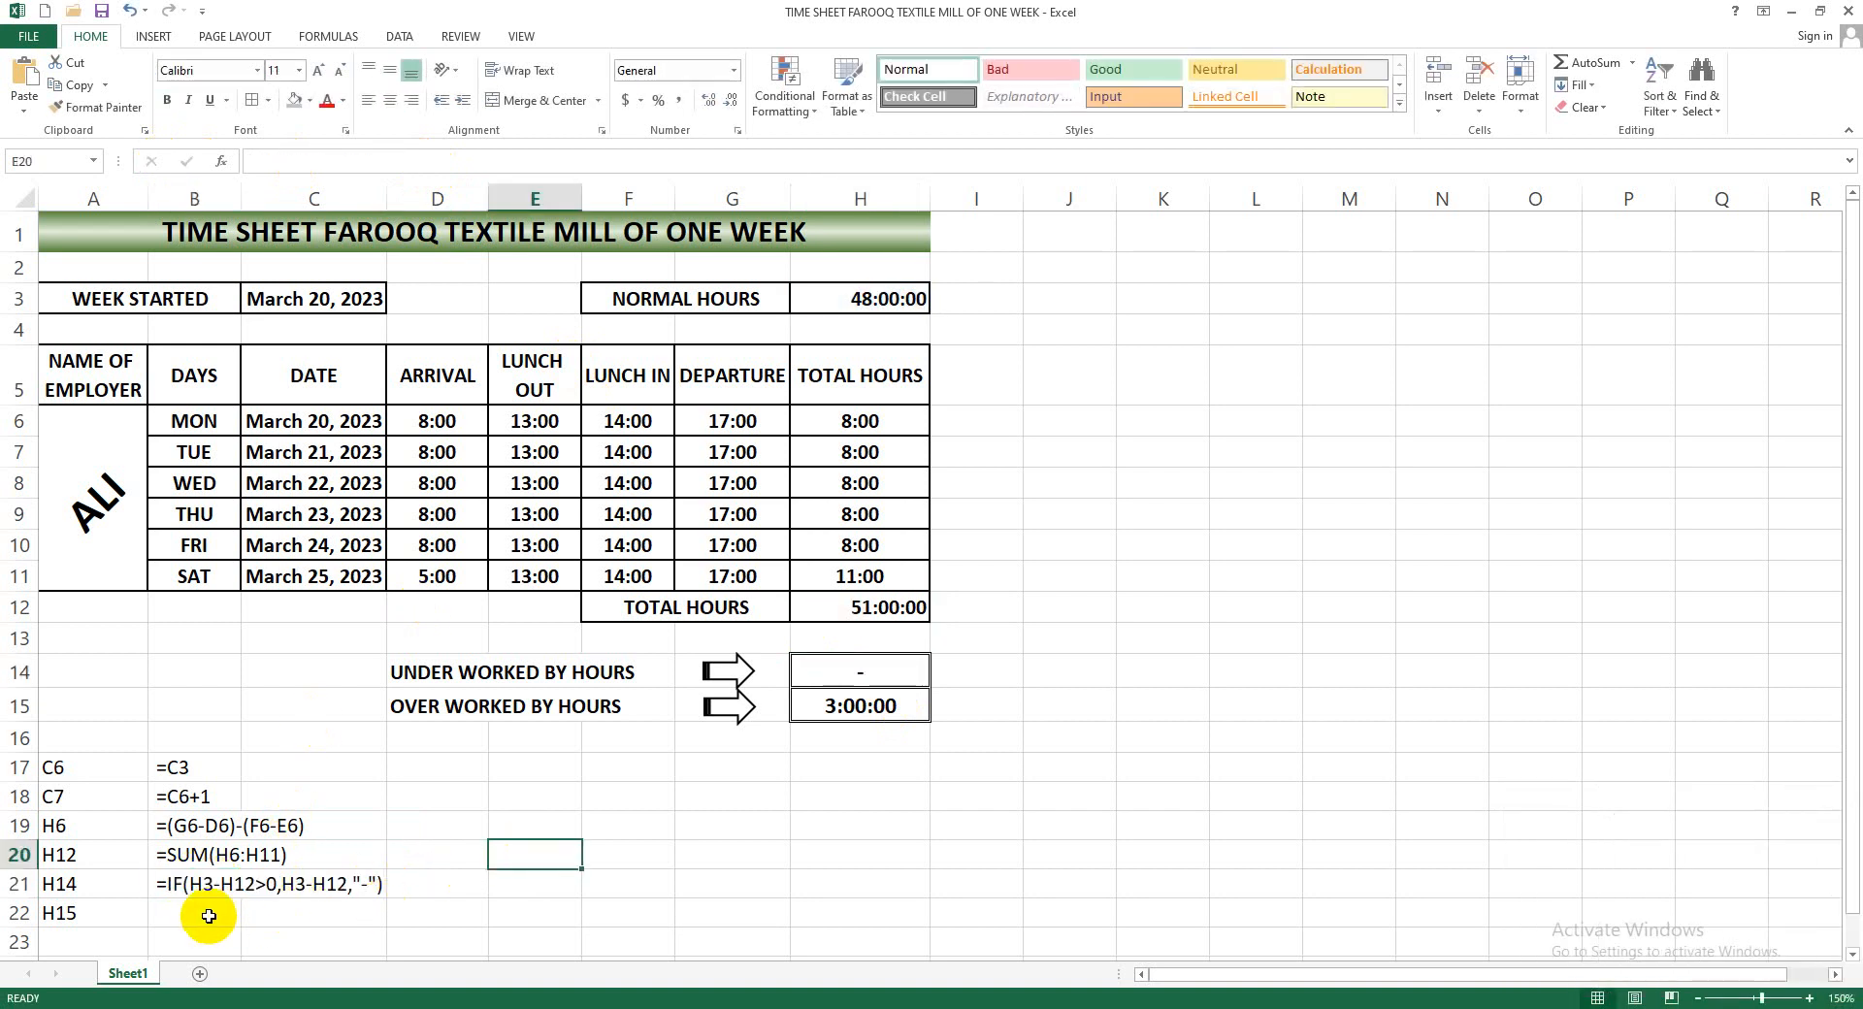
# Copy the over-worked formula from H15 into B22 as the plain text =IF(H3-H12<0,ABS(H3-H12),"-")
pyautogui.click(207, 915)
pyautogui.click(870, 712)
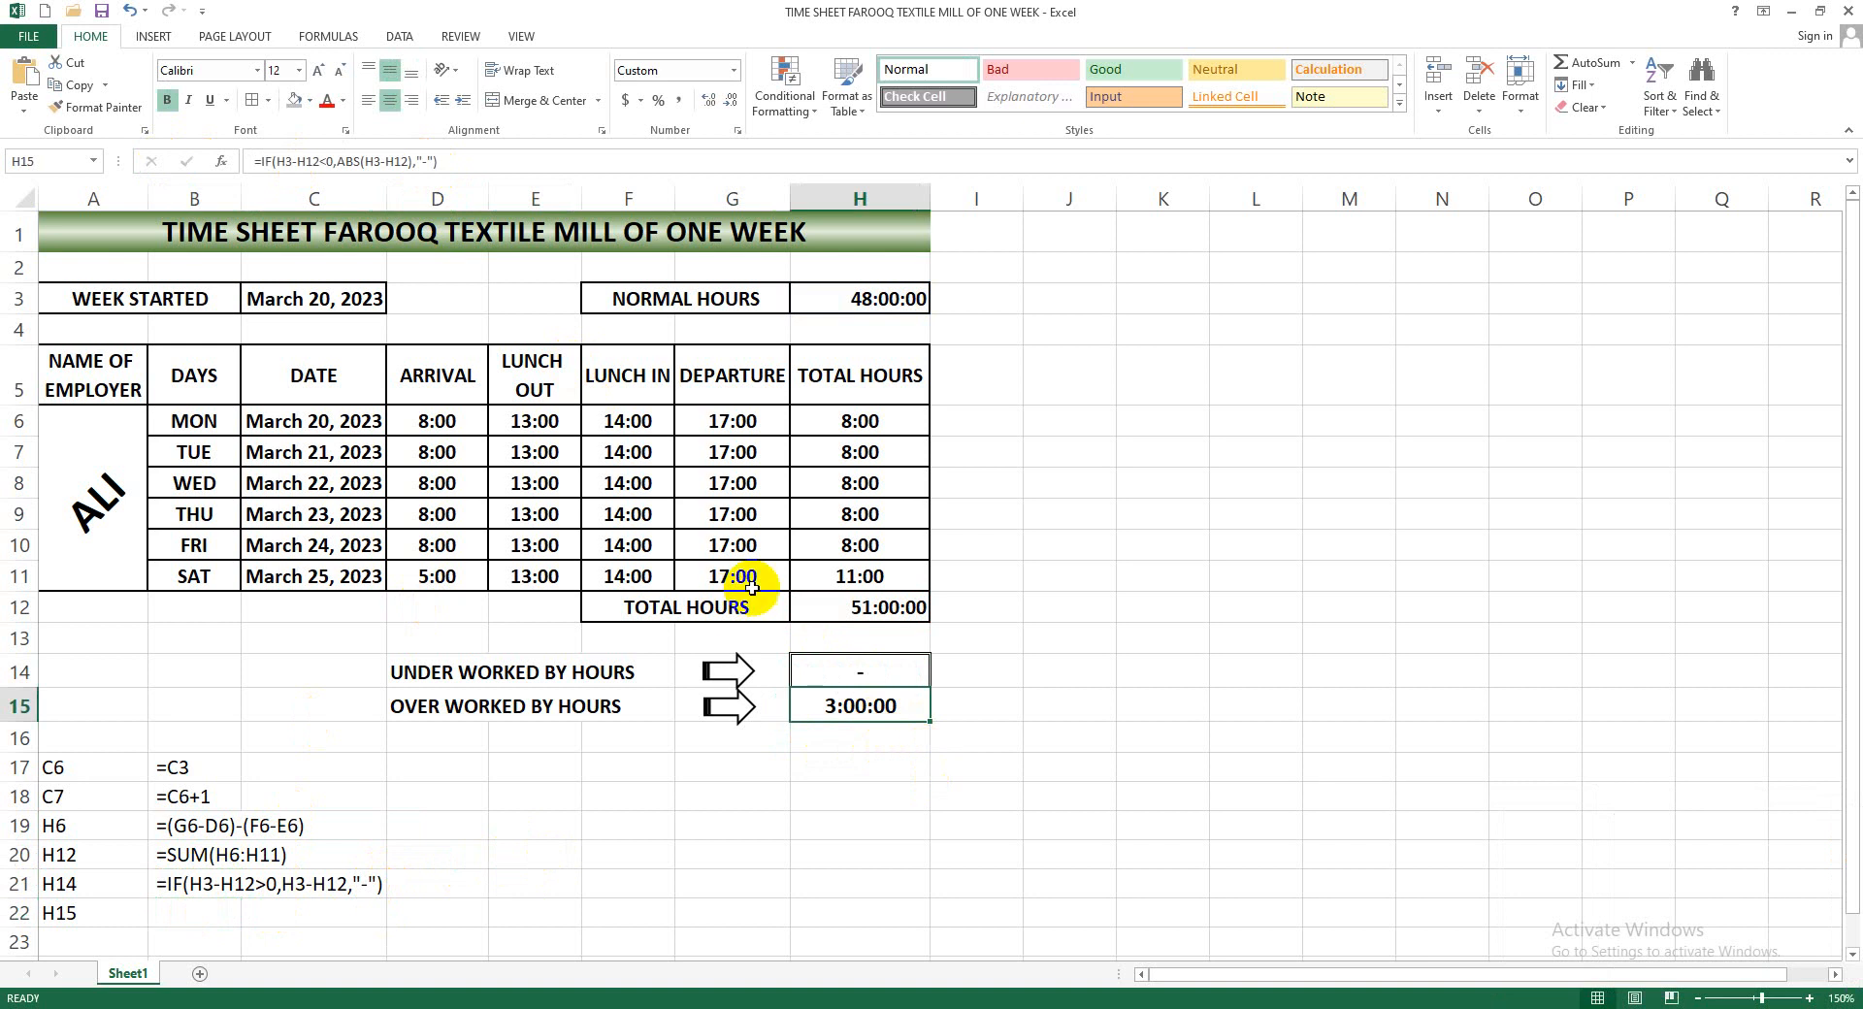
pyautogui.moveTo(441, 161)
pyautogui.mouseDown()
pyautogui.moveTo(219, 157)
pyautogui.moveTo(441, 161)
pyautogui.mouseUp()
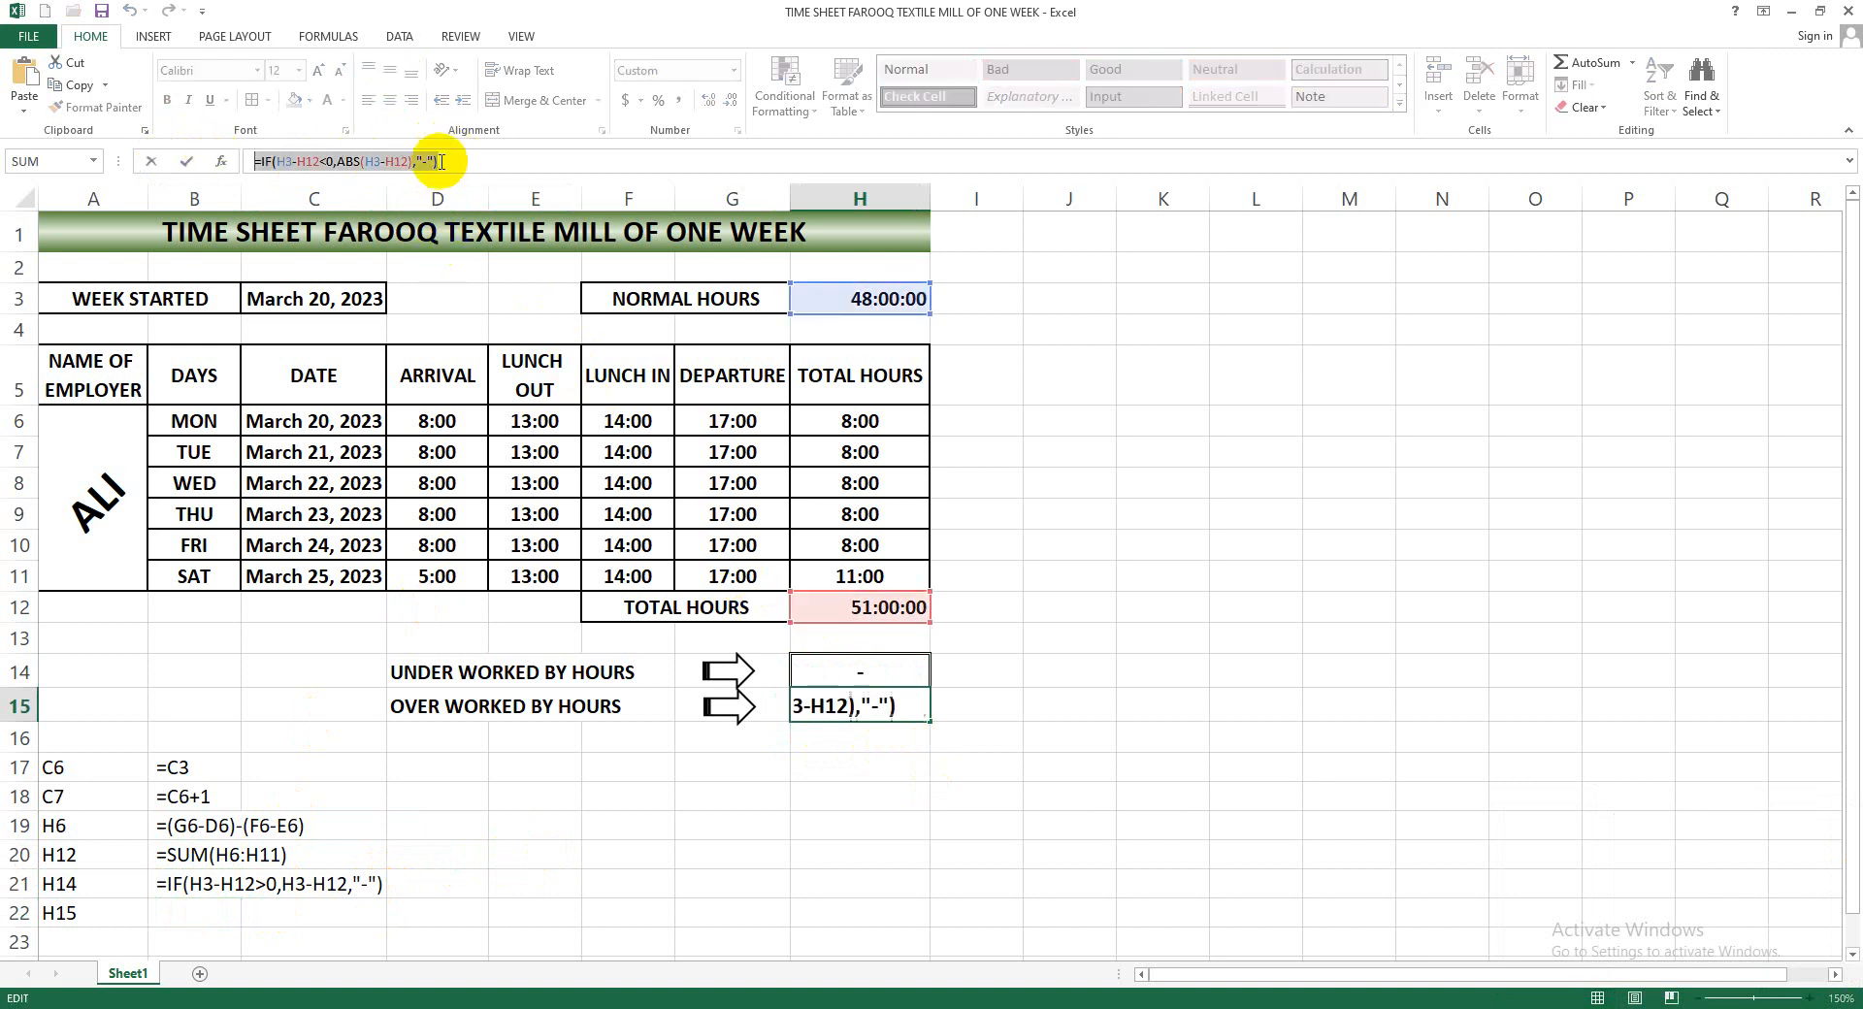
pyautogui.write('=')
pyautogui.click(208, 915)
pyautogui.press('Escape')
pyautogui.click(207, 915)
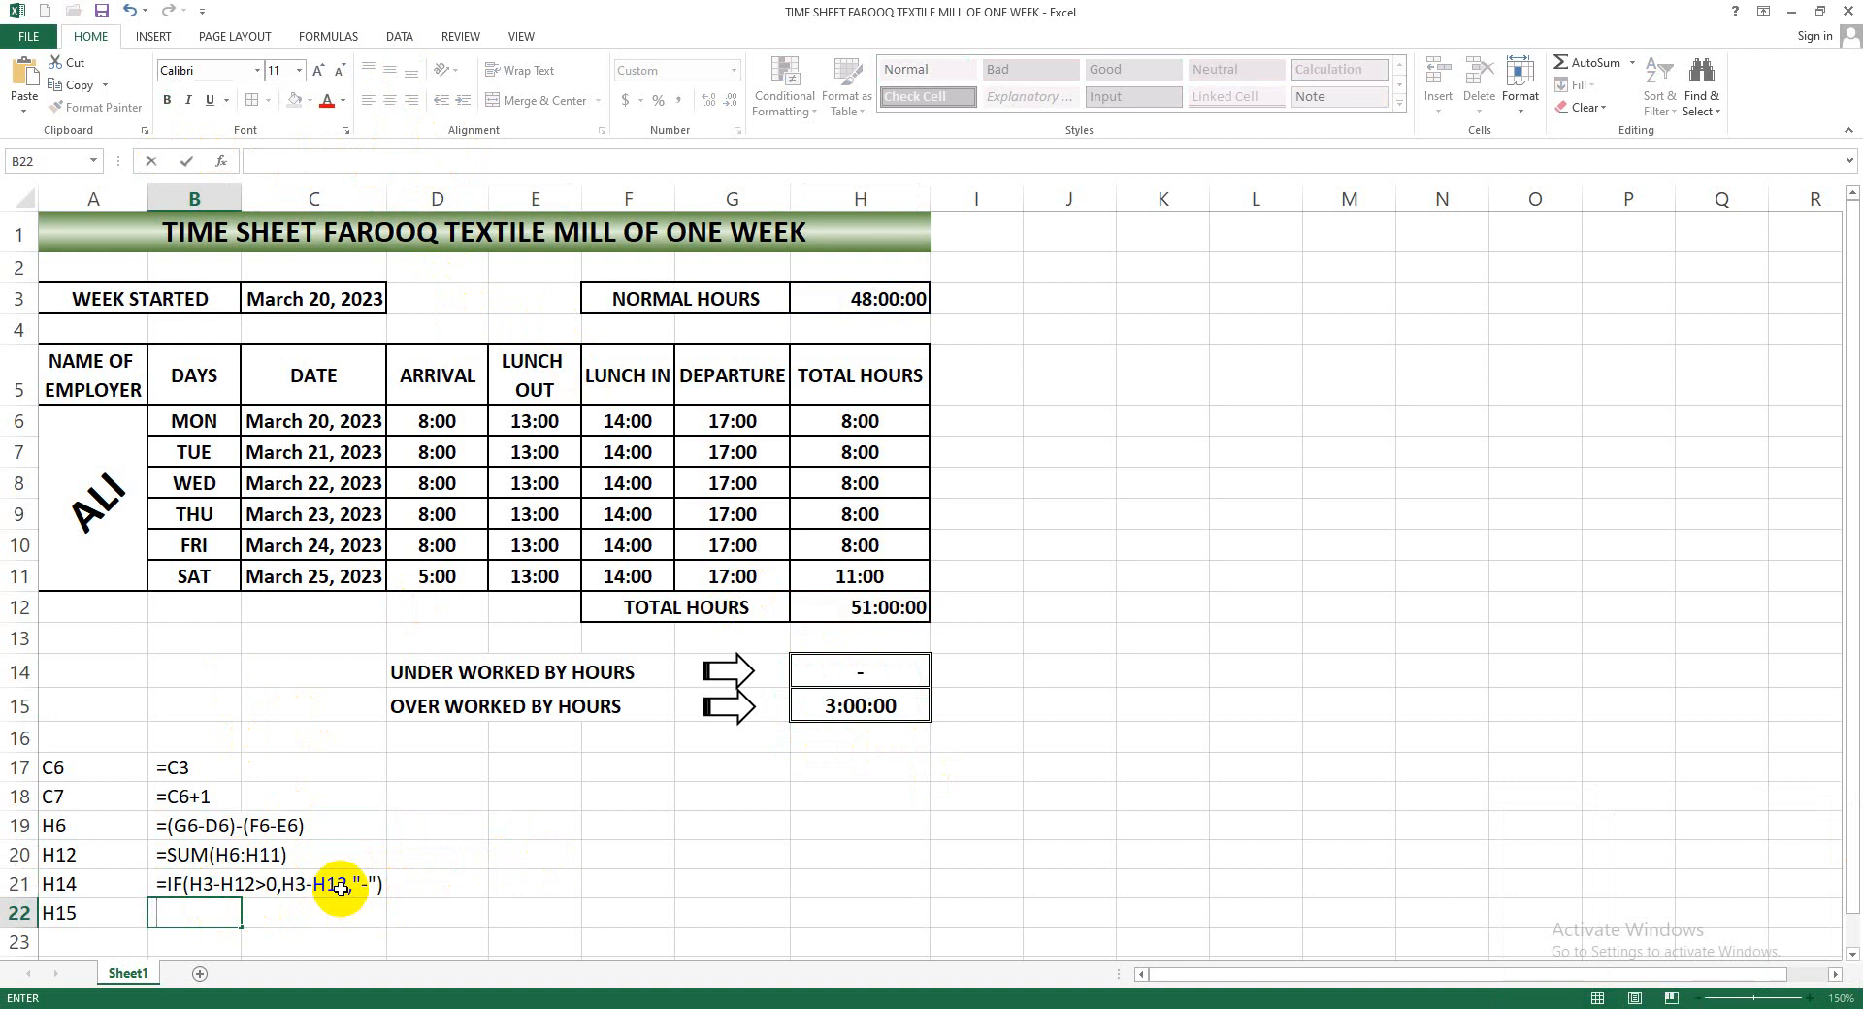
pyautogui.hotkey('ctrl', 'v')
pyautogui.click(537, 855)
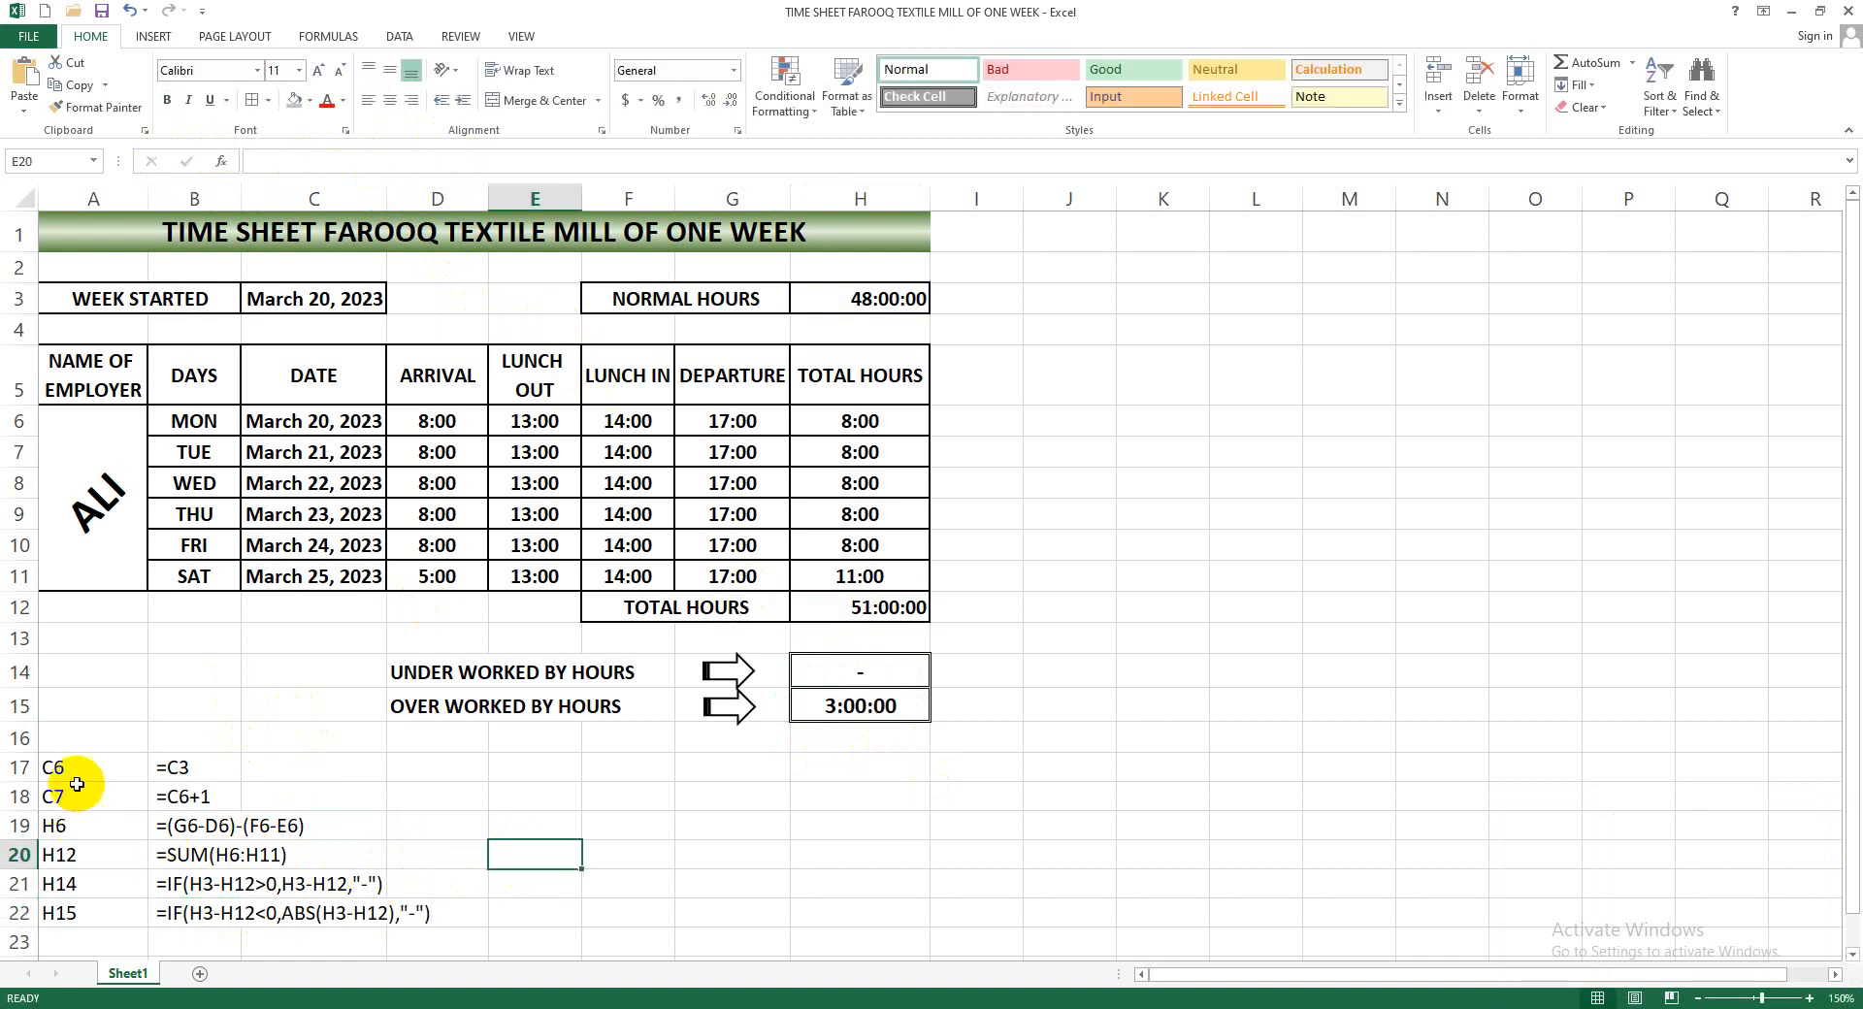
# Merge the formula text cells B17:D22 across, row by row
pyautogui.moveTo(195, 769); pyautogui.dragTo(478, 922)
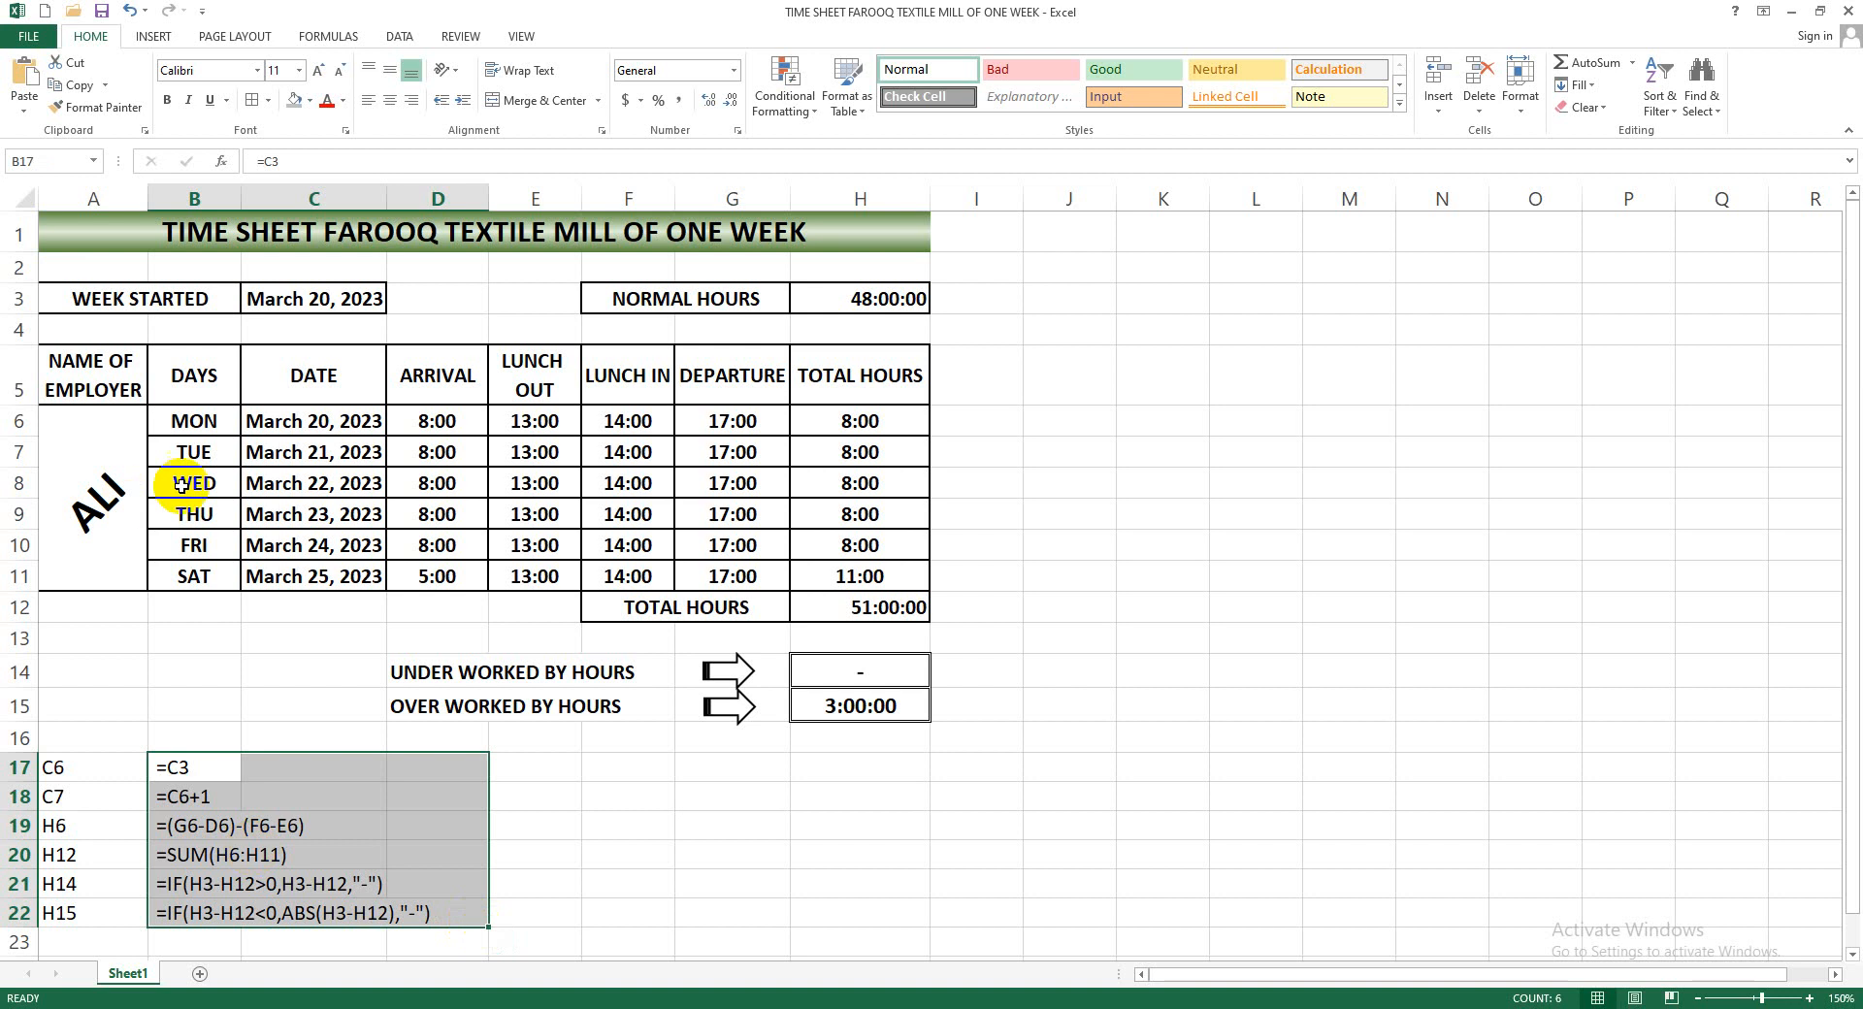
pyautogui.click(598, 101)
pyautogui.click(545, 138)
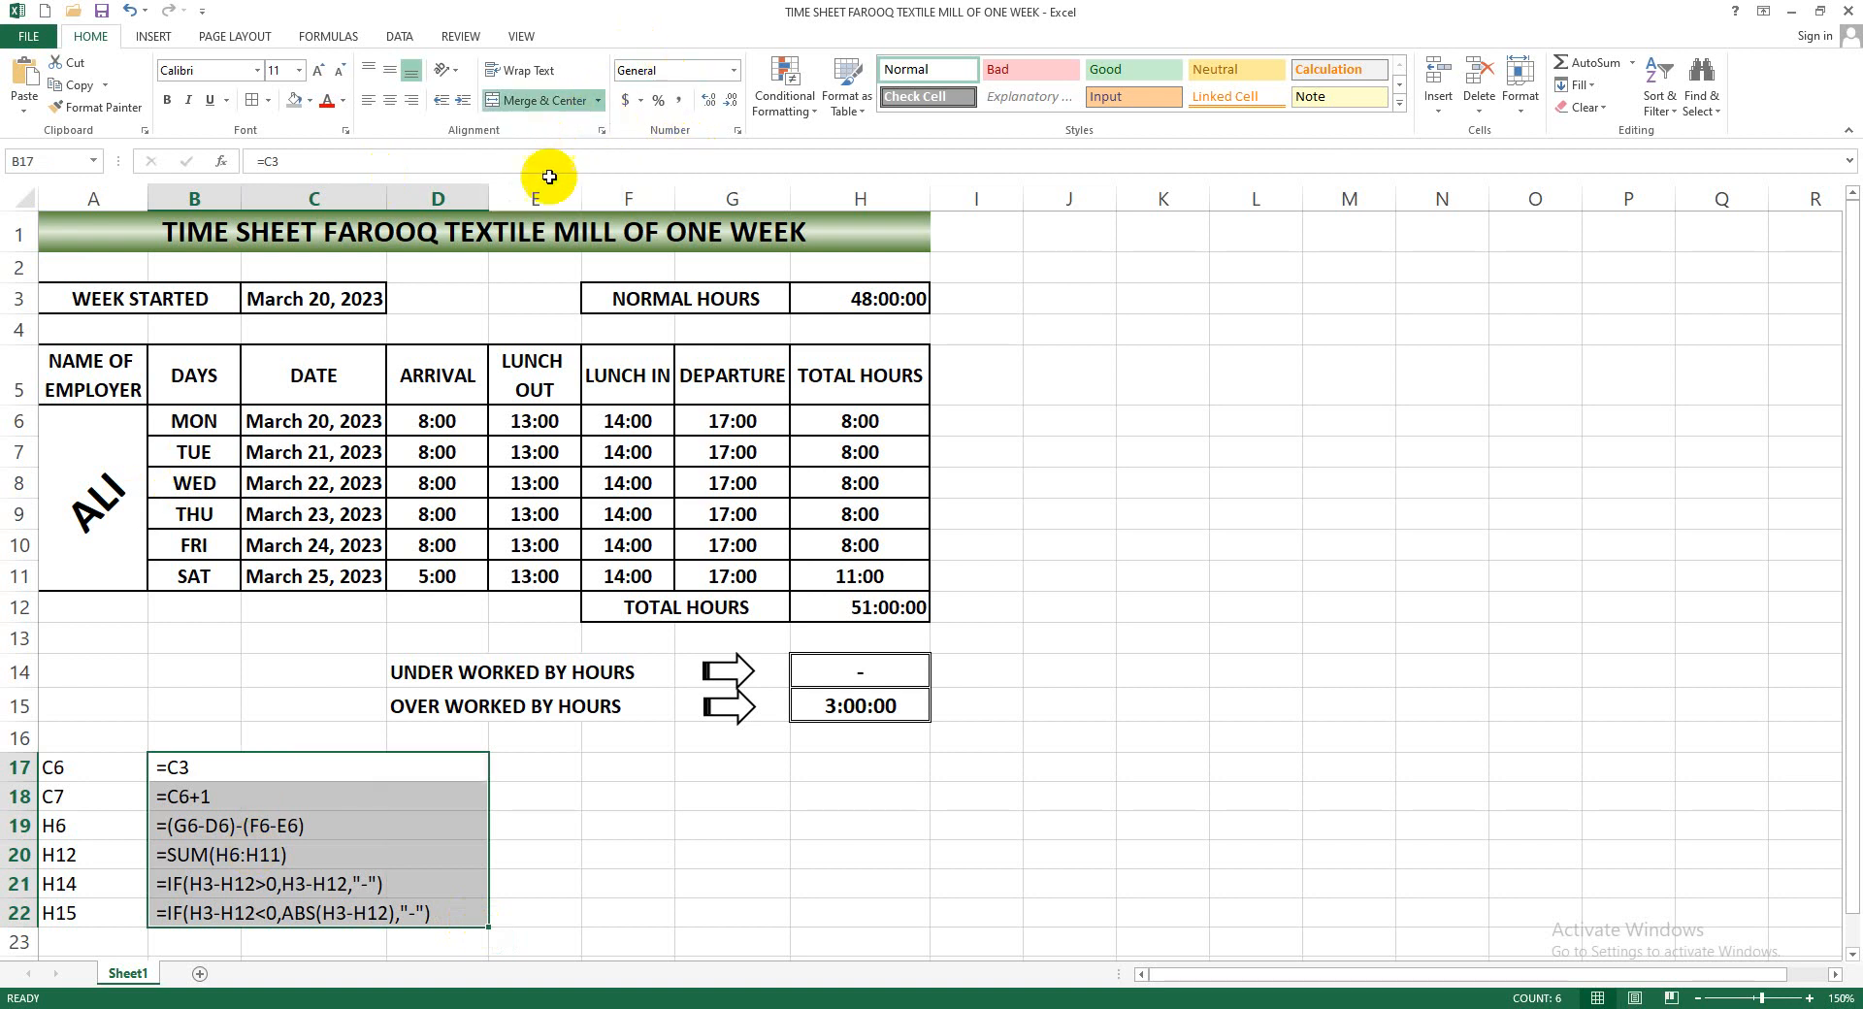
# Apply outline and inside borders to the formula list in A17:D22
pyautogui.moveTo(92, 772); pyautogui.dragTo(250, 906)
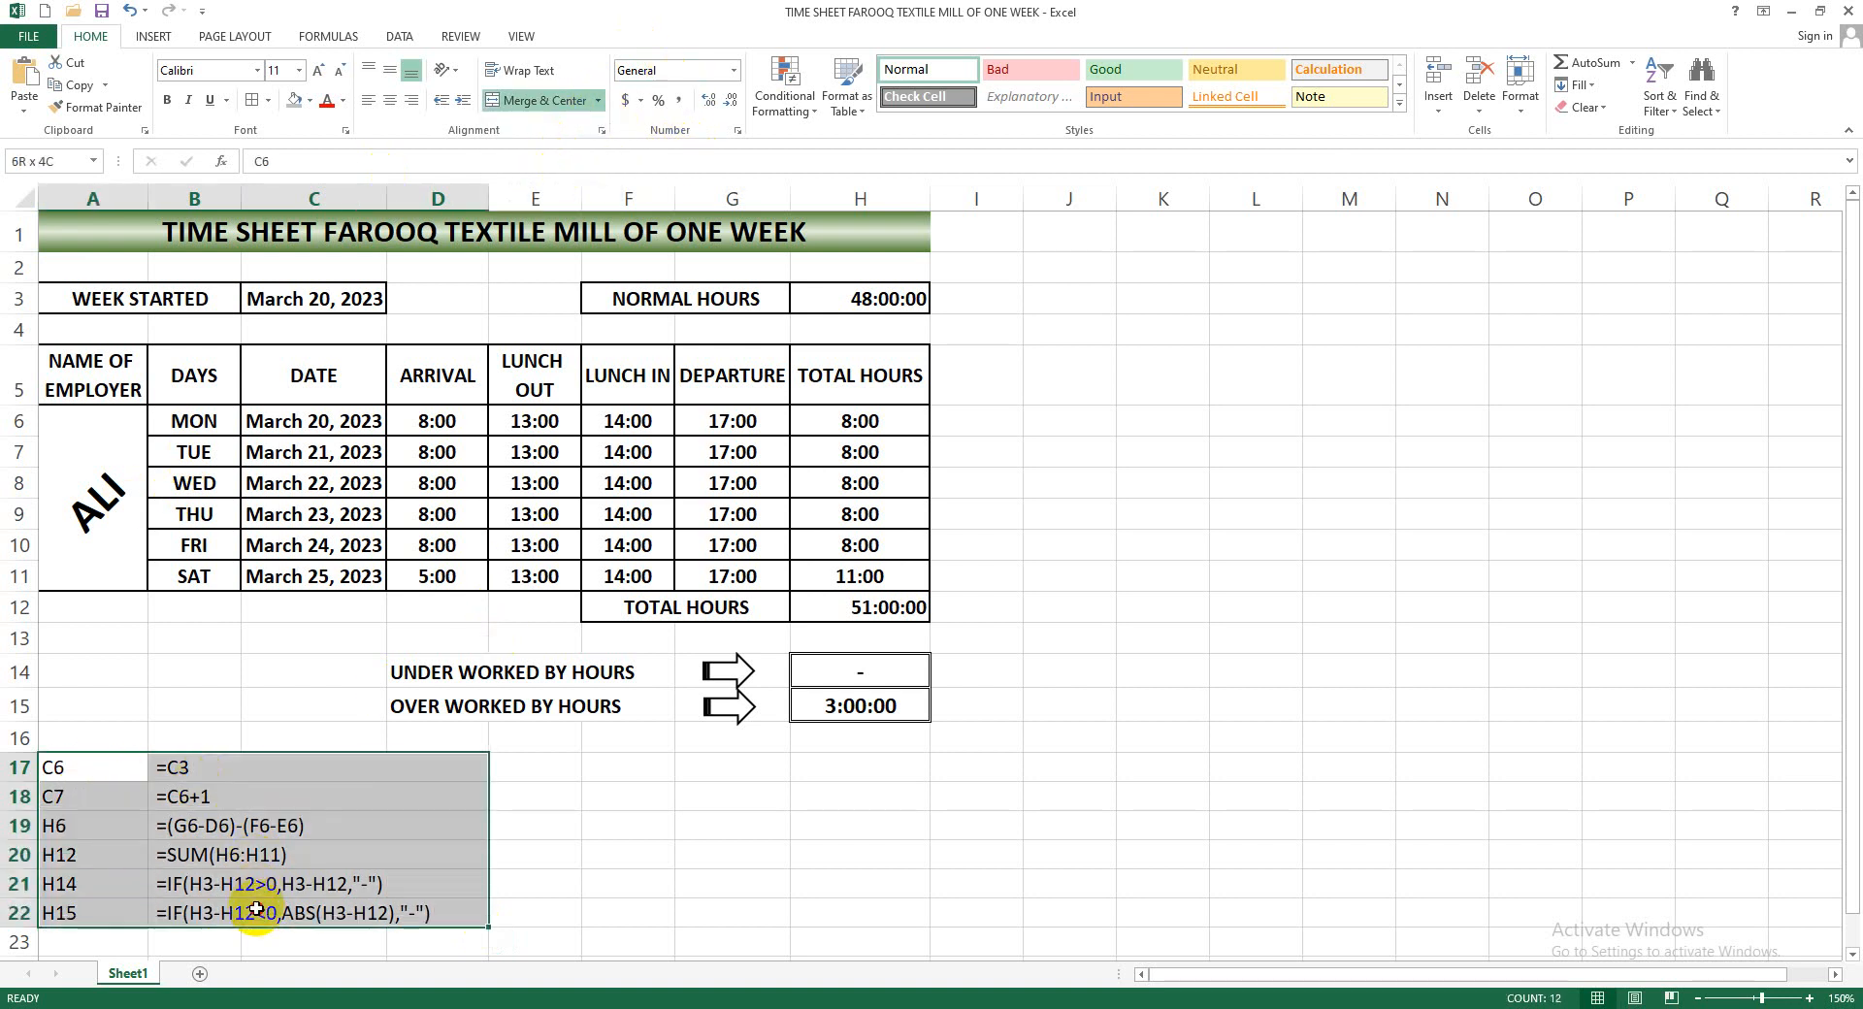
pyautogui.click(250, 102)
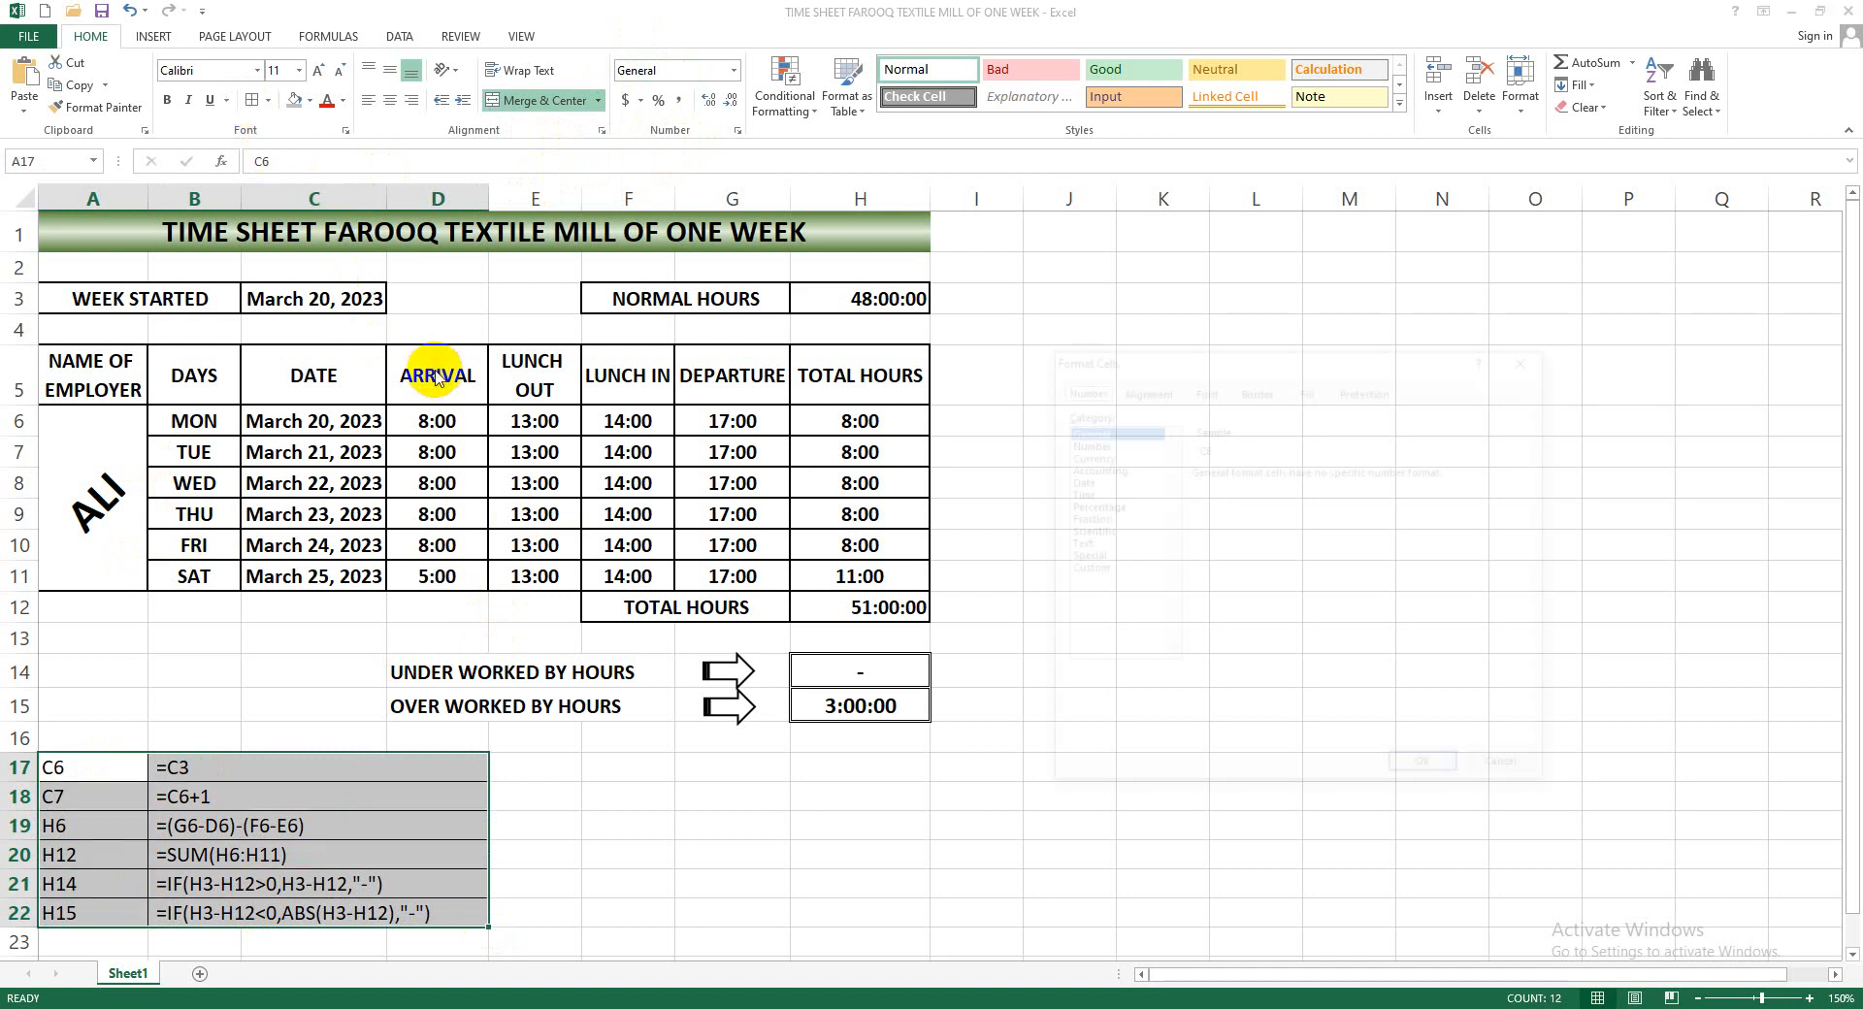
pyautogui.hotkey('ctrl', '1')
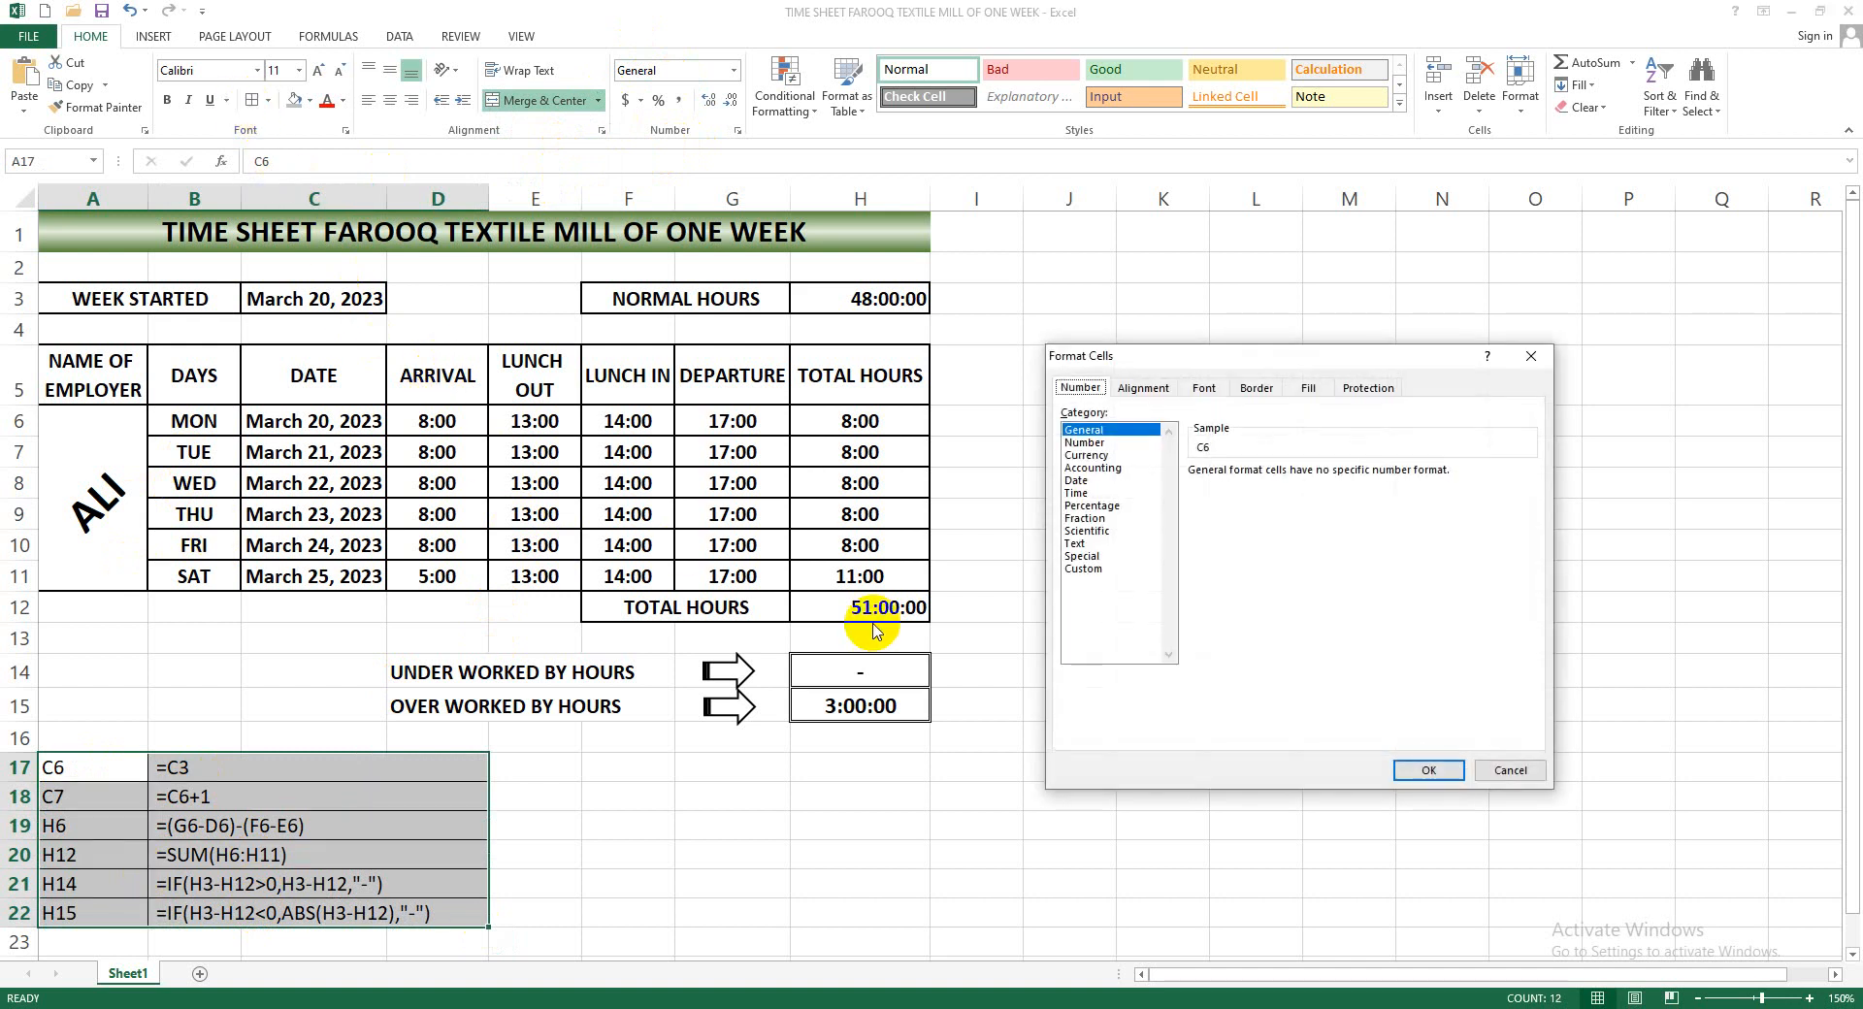
pyautogui.click(1257, 387)
pyautogui.click(1301, 461)
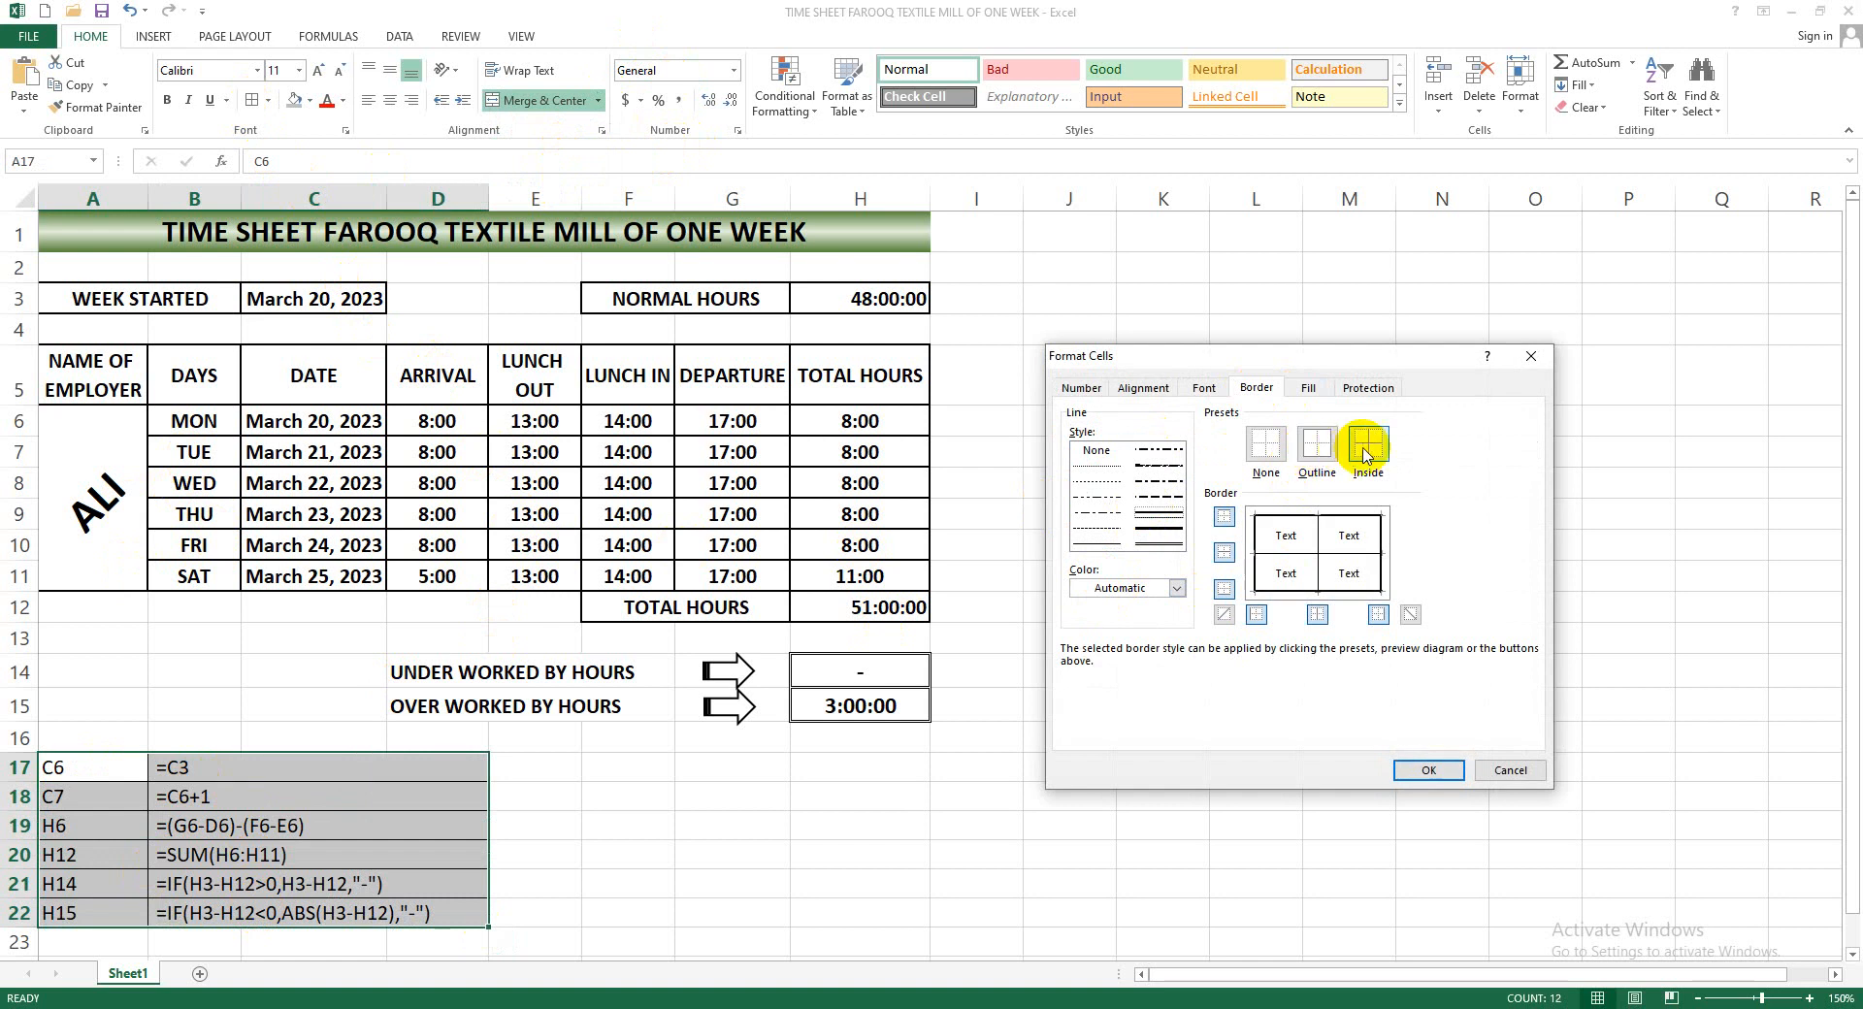
pyautogui.click(1368, 444)
pyautogui.click(1428, 769)
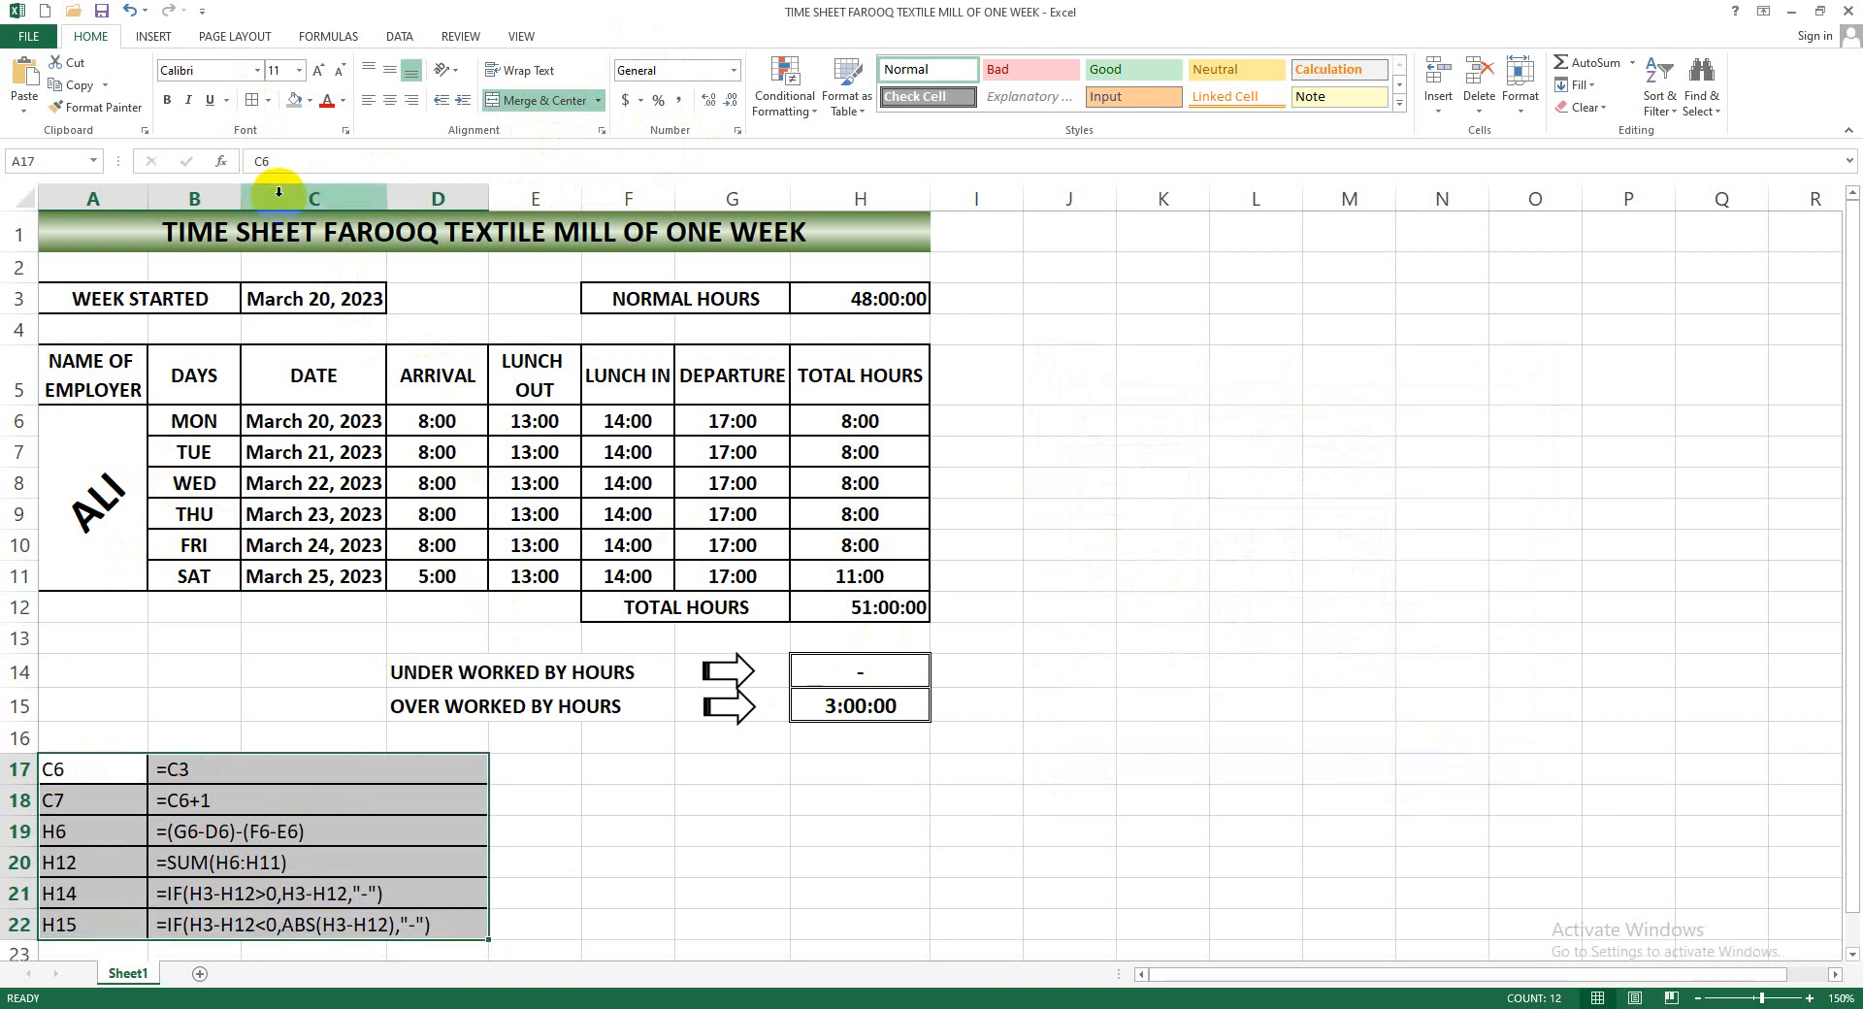
# Make the formula list in A17:D22 bold and deselect it
pyautogui.click(167, 100)
pyautogui.click(590, 820)
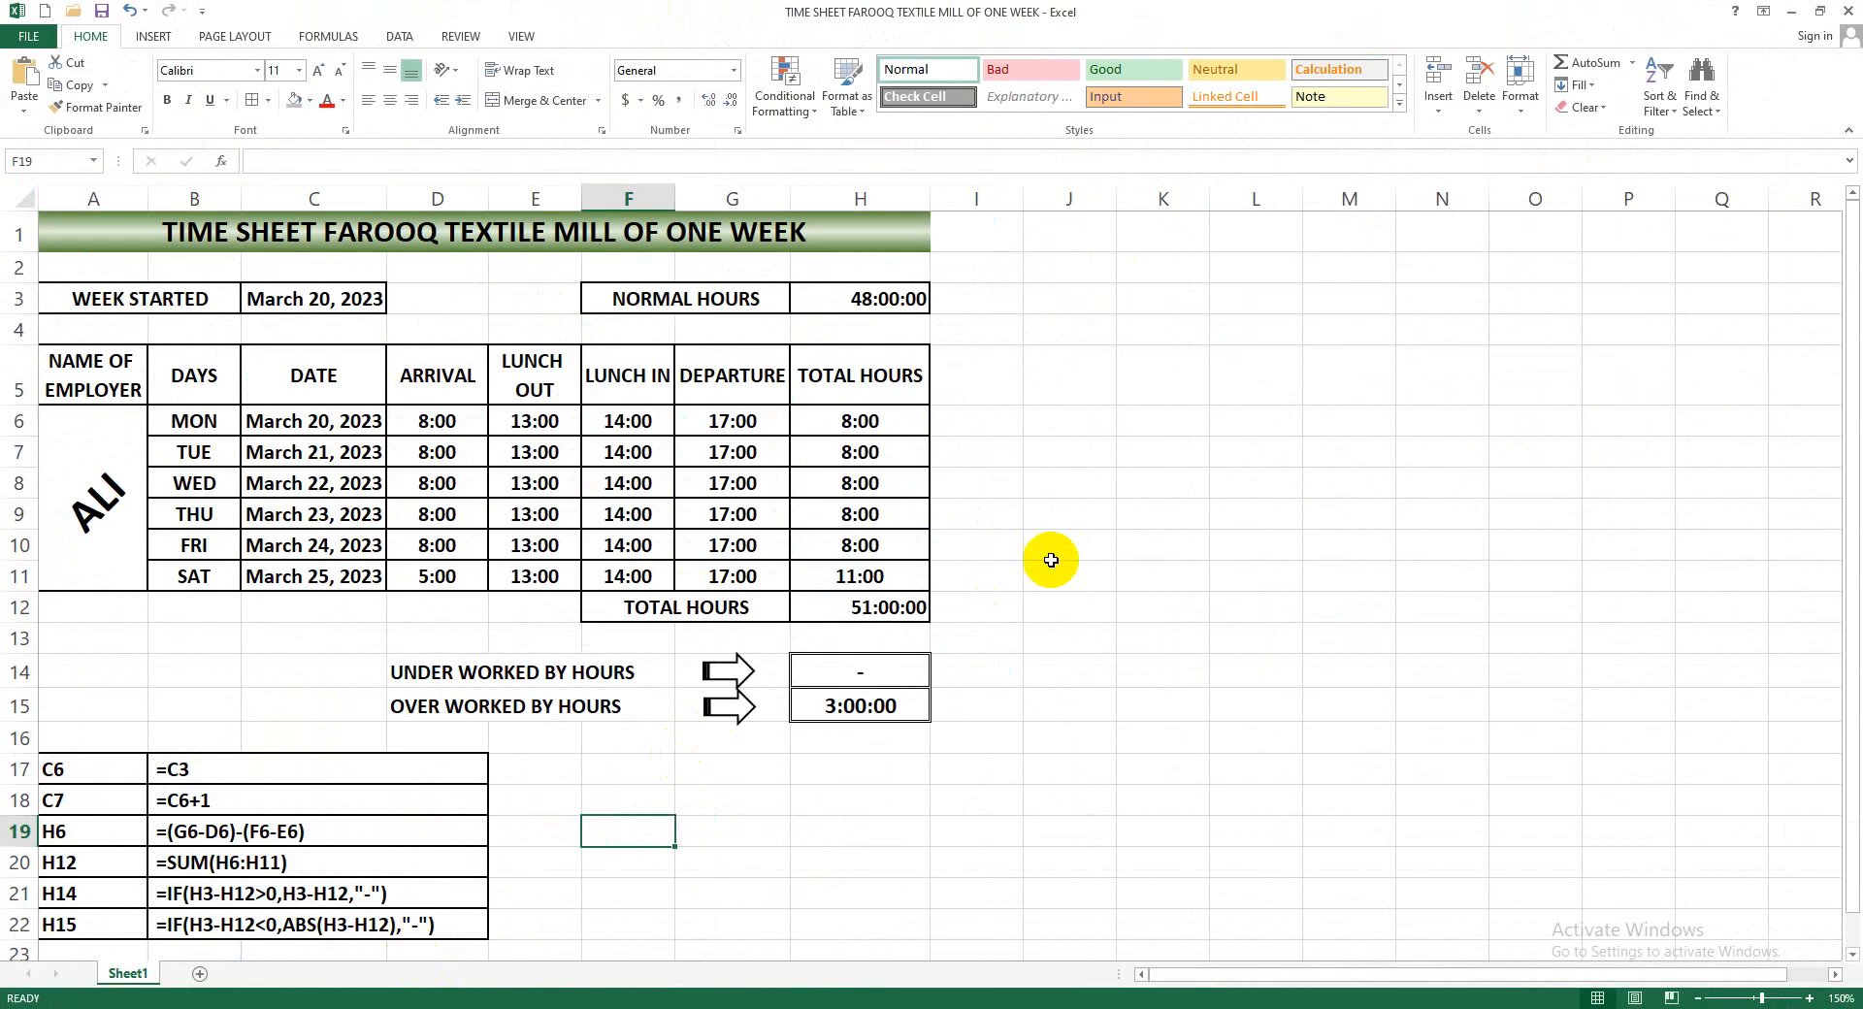
pyautogui.click(1073, 543)
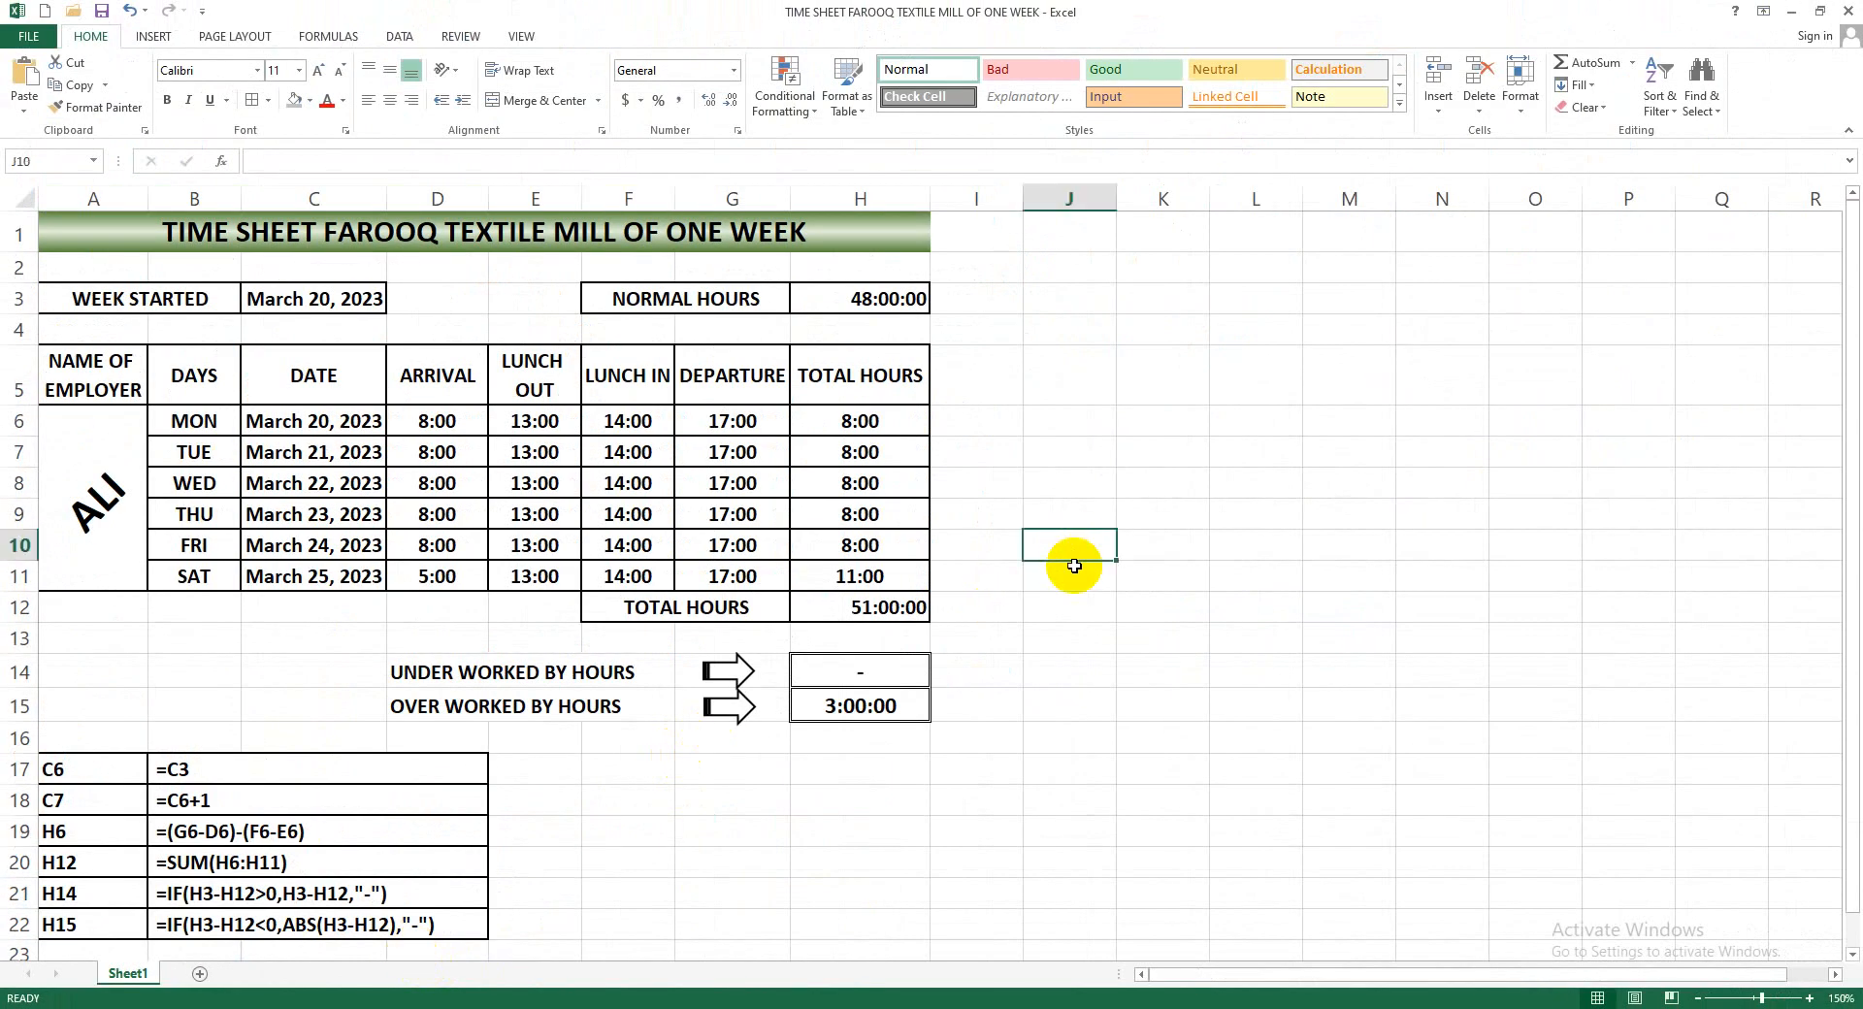